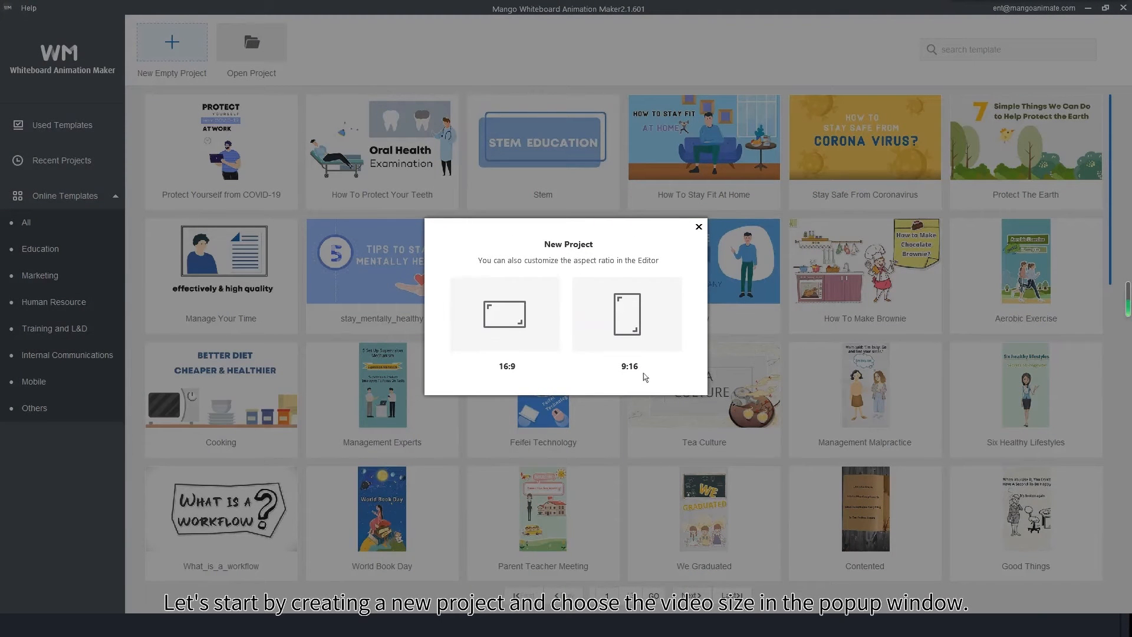
- Create a new 16:9 project and change its background to a pure white color
left_click(507, 322)
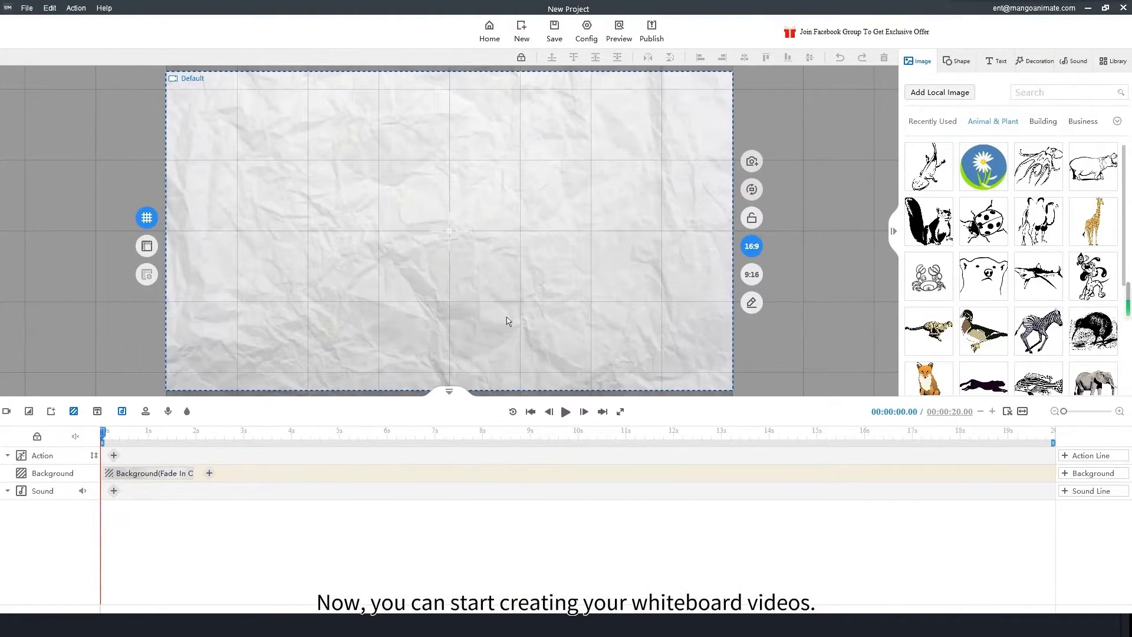
double_click(168, 474)
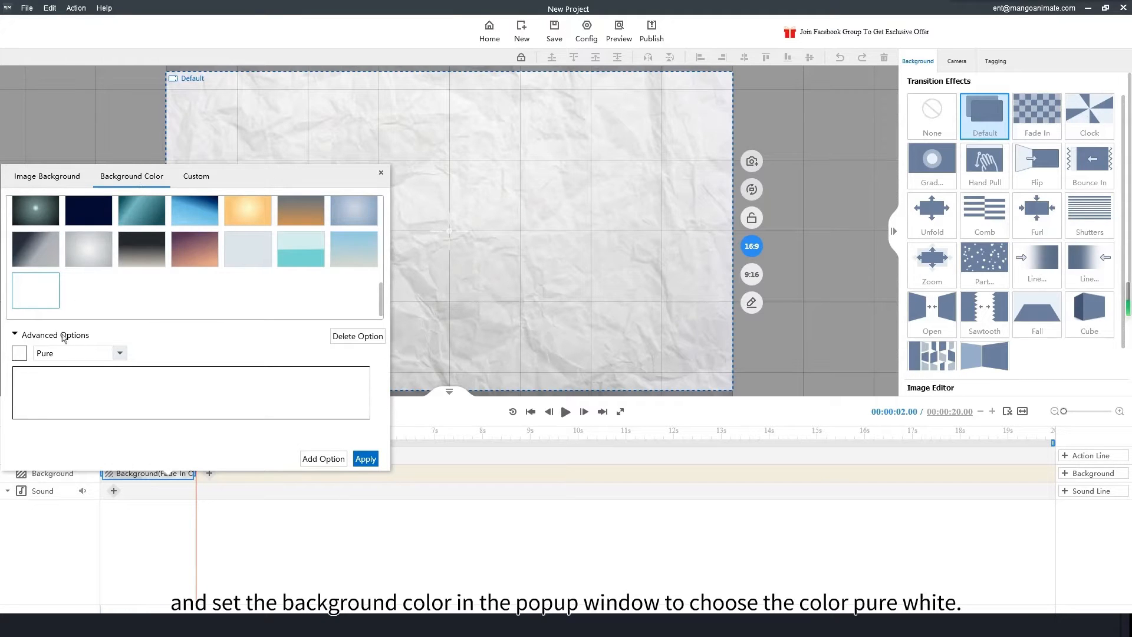
left_click(20, 356)
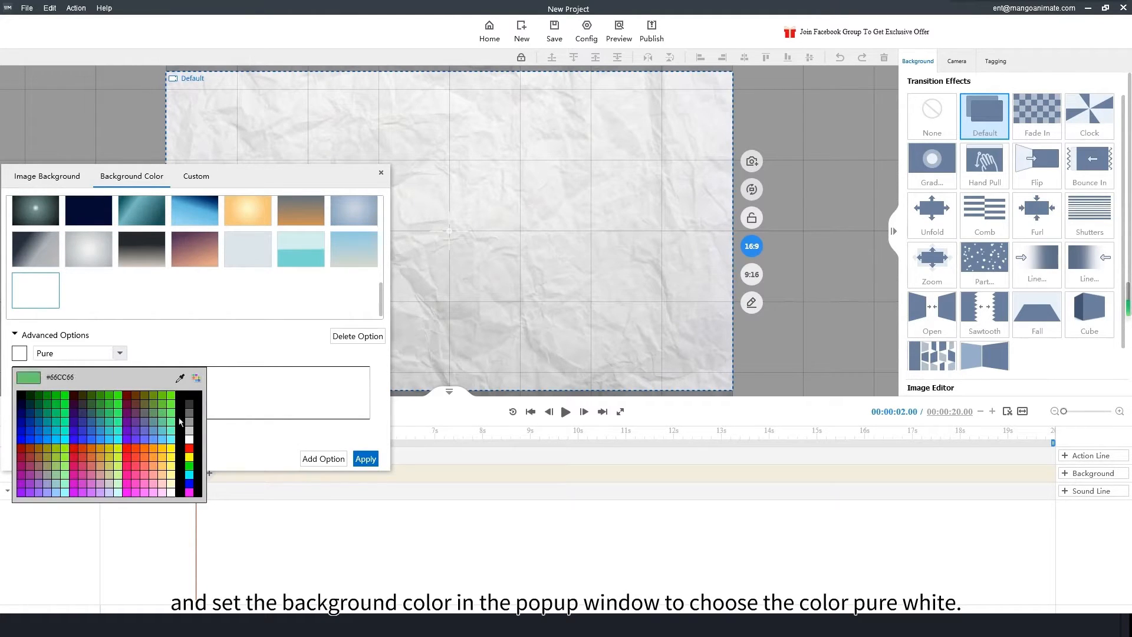
left_click(189, 440)
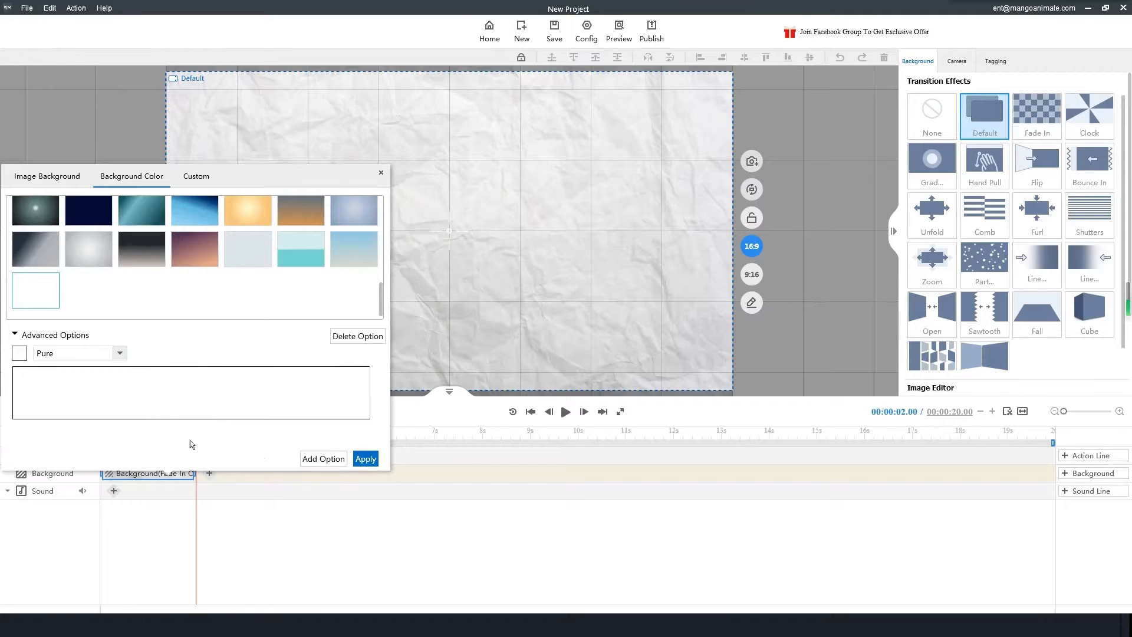
left_click(372, 464)
left_click(374, 505)
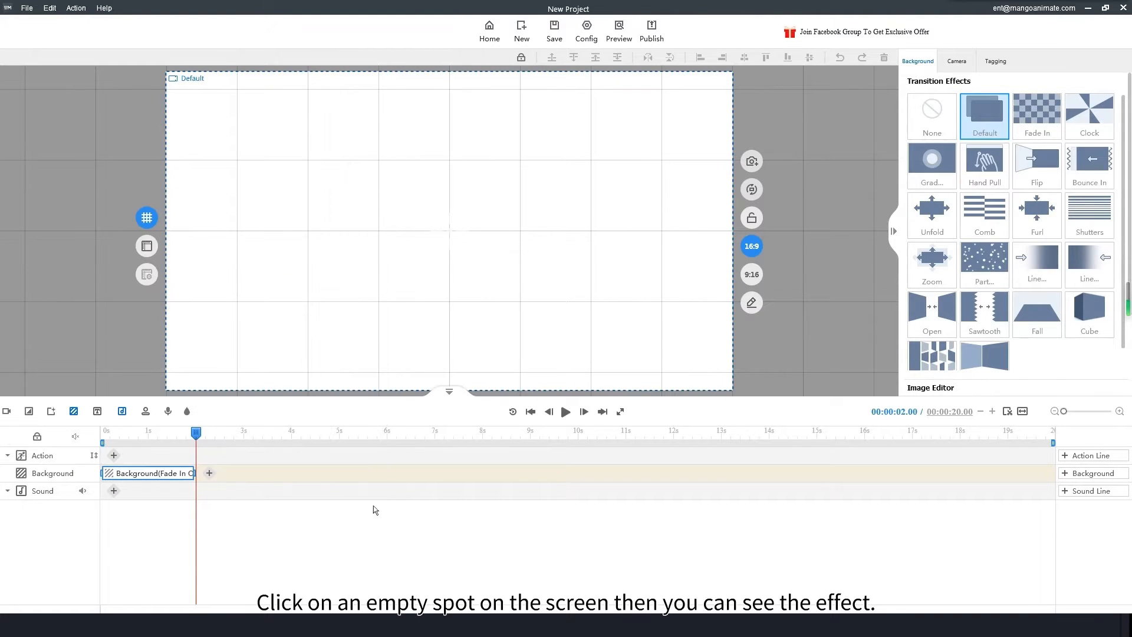
left_click_drag(196, 433, 152, 436)
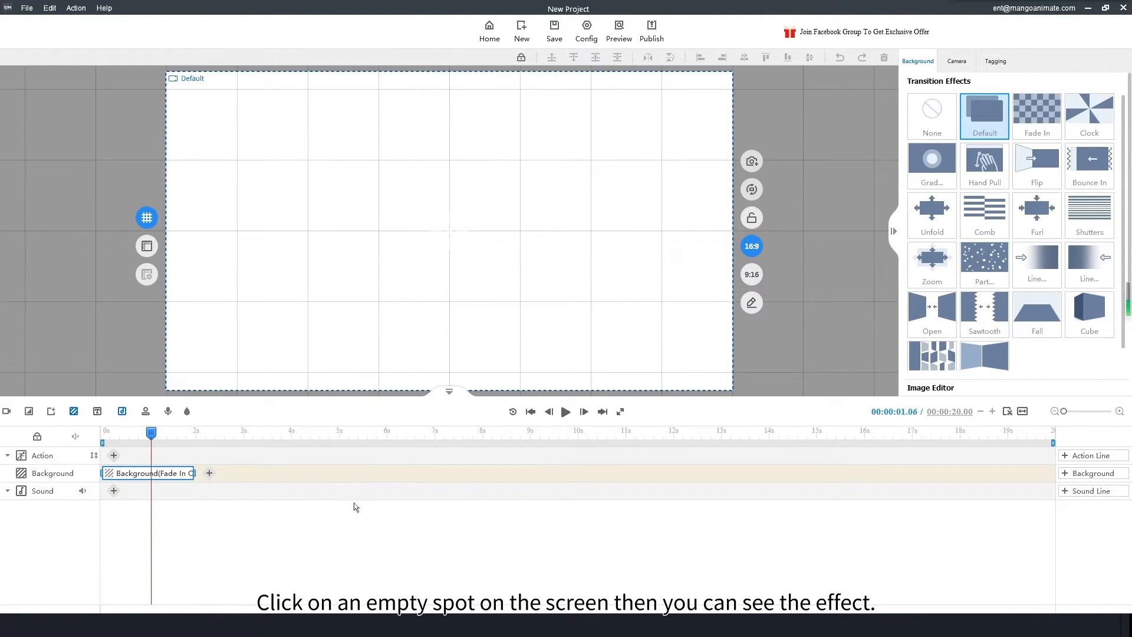
- Add the local sound deeper-journey.mp3 with transcoding and listen to it from the beginning of the timeline
left_click(802, 281)
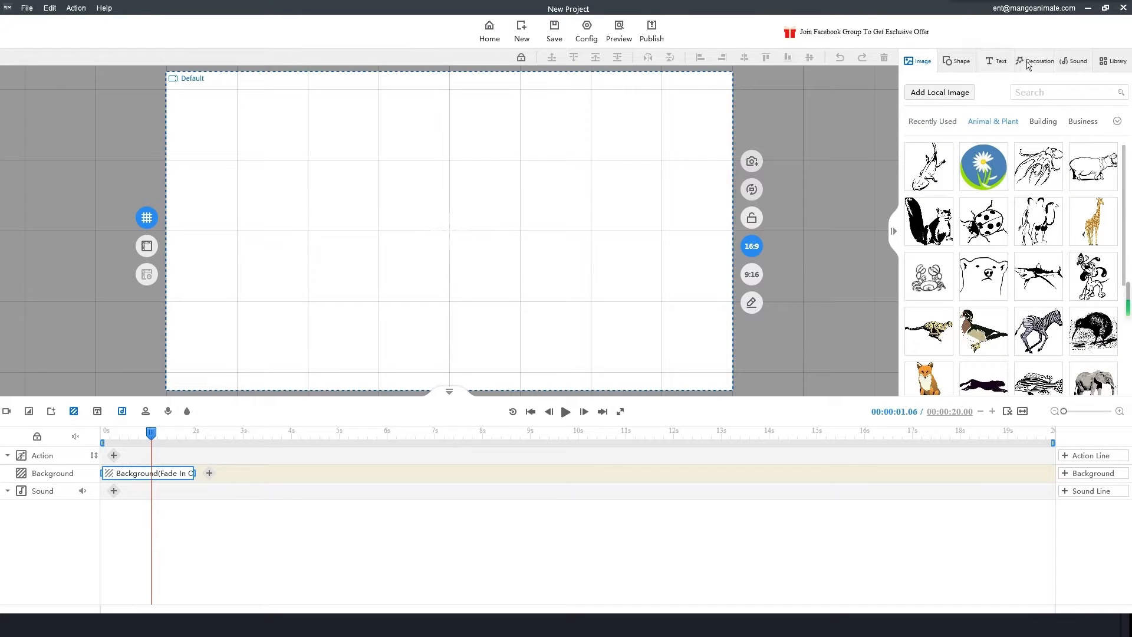
left_click(1083, 66)
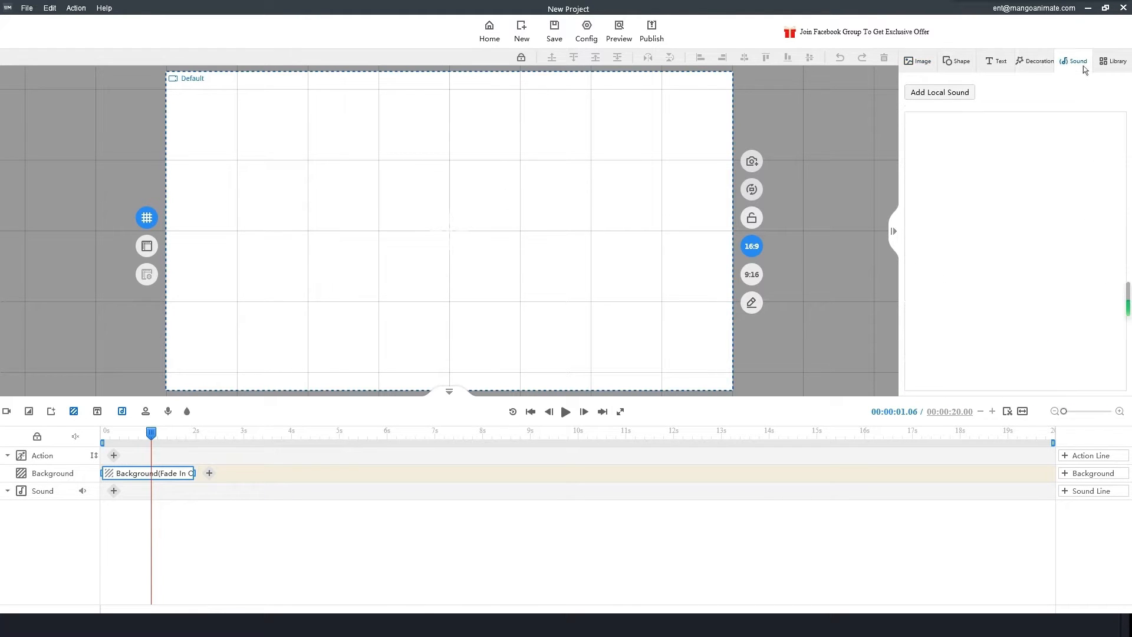
left_click(953, 93)
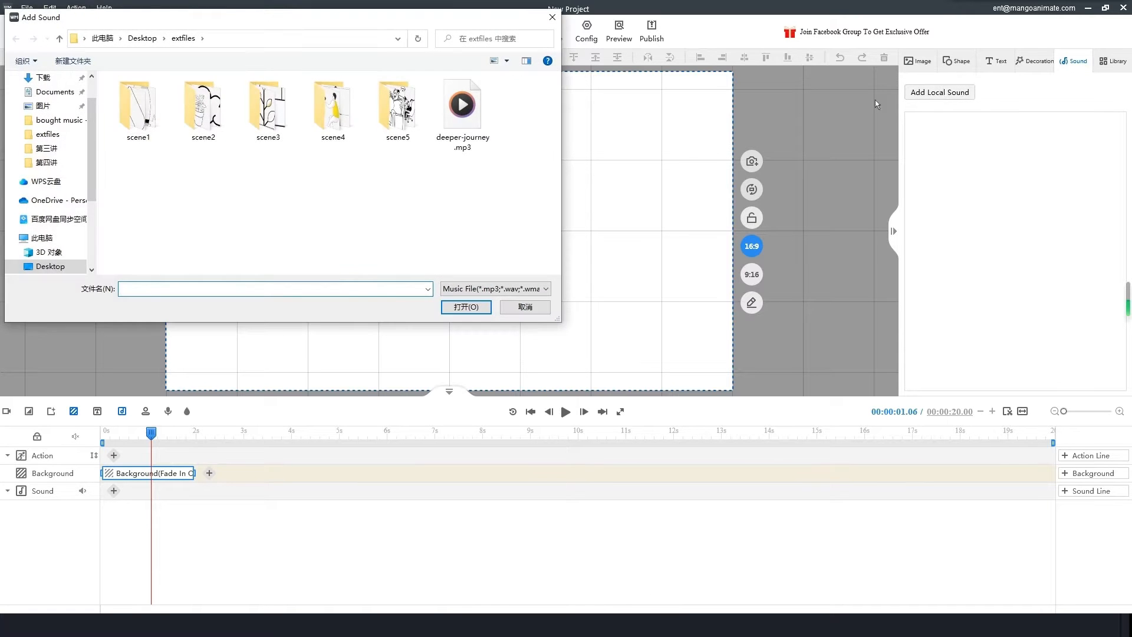
left_click(478, 125)
left_click(466, 308)
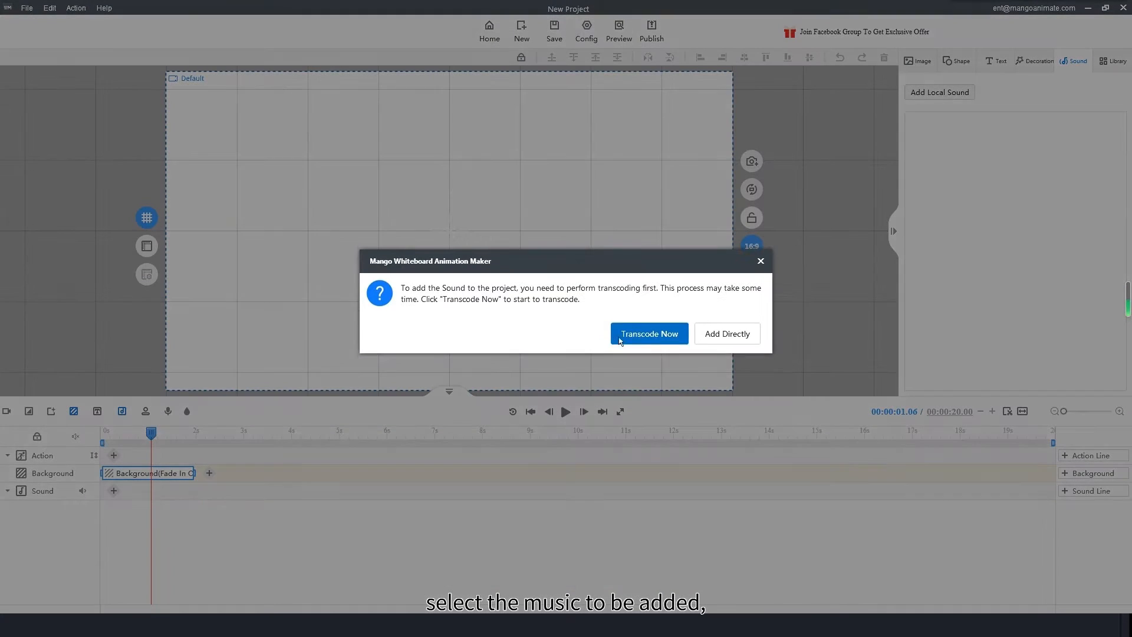
left_click(670, 340)
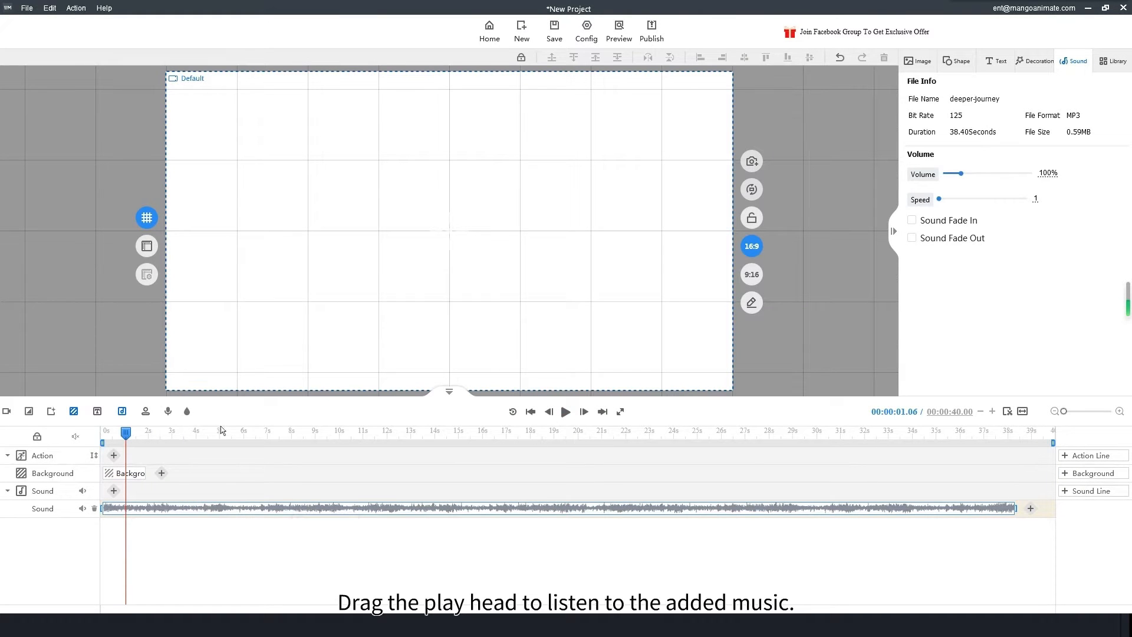
left_click_drag(131, 435, 102, 435)
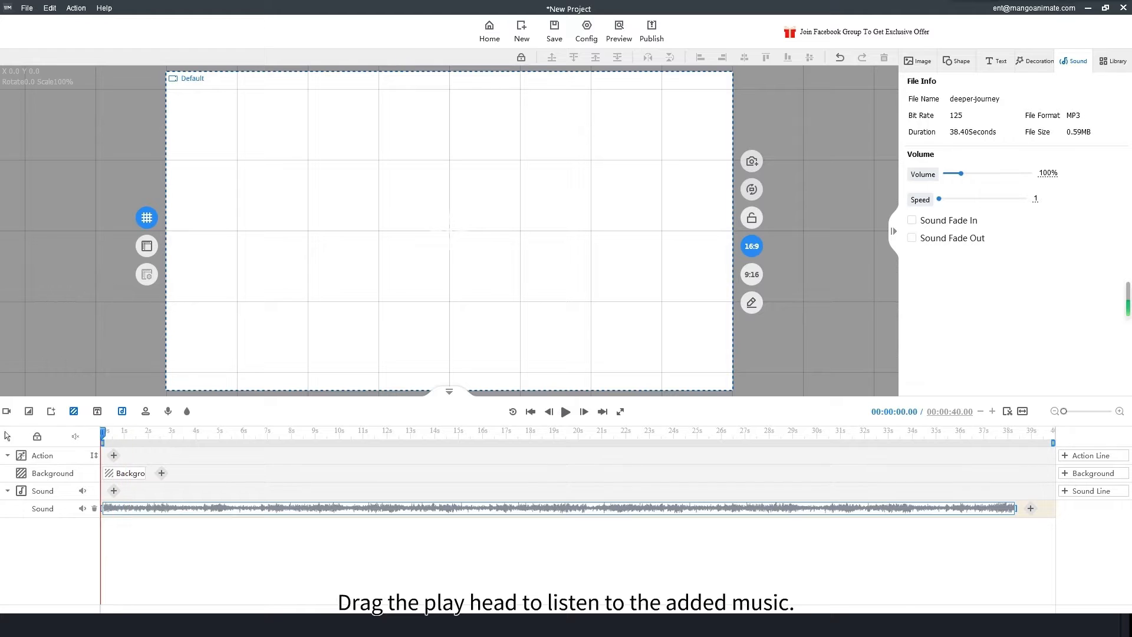
left_click(568, 414)
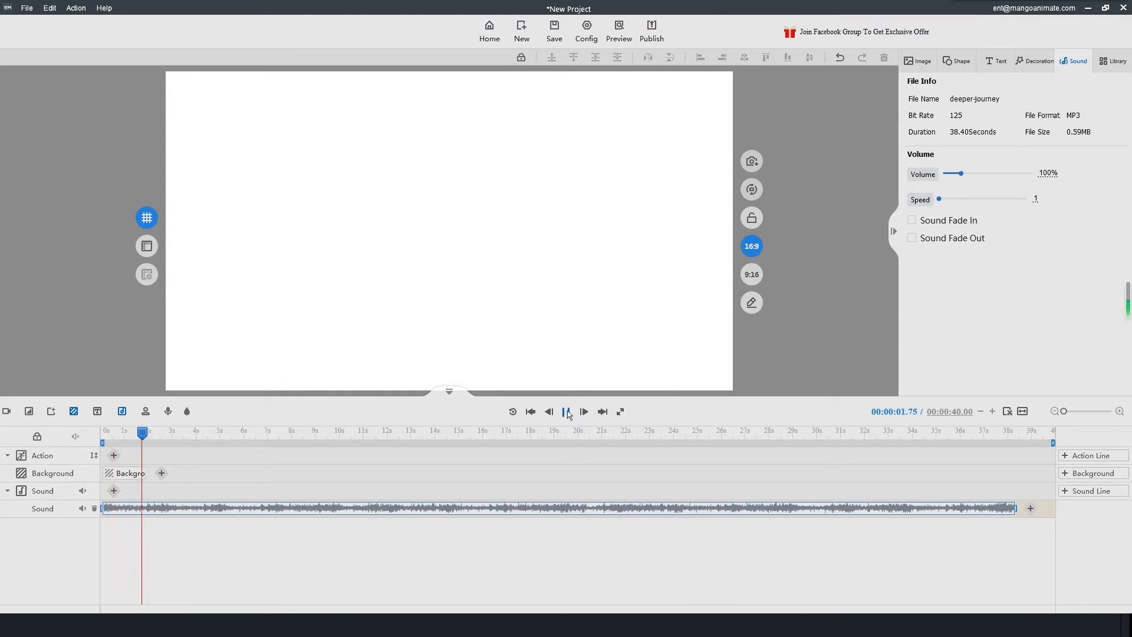
left_click(567, 413)
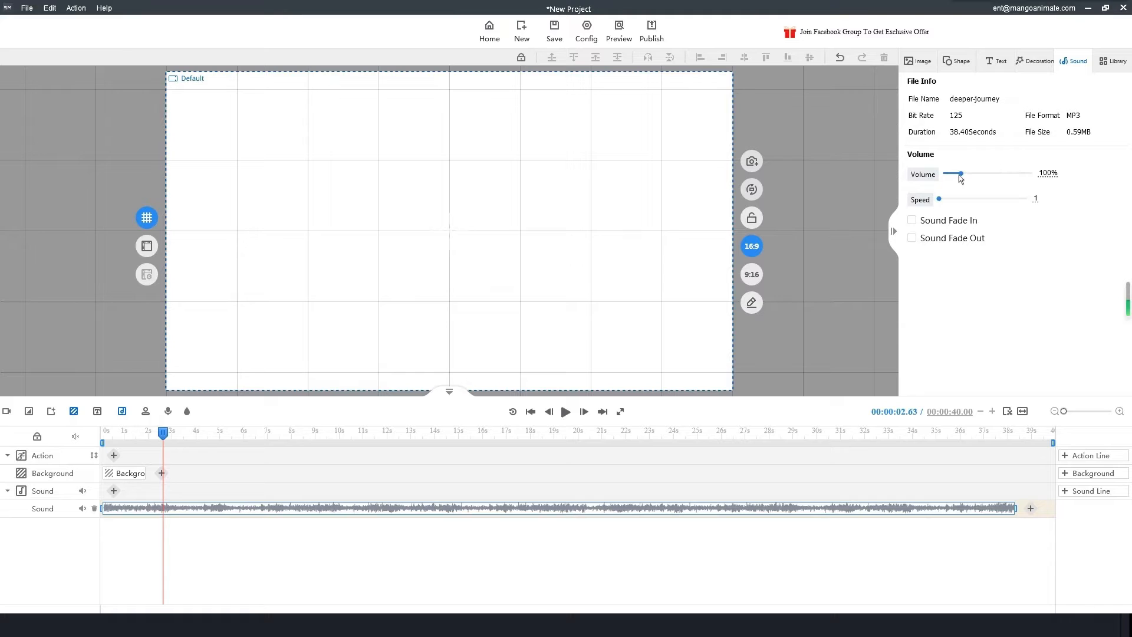
- Set the music's volume to 10% with Sound Fade In and Sound Fade Out, and play it back from the start
left_click_drag(959, 175, 946, 178)
left_click(913, 222)
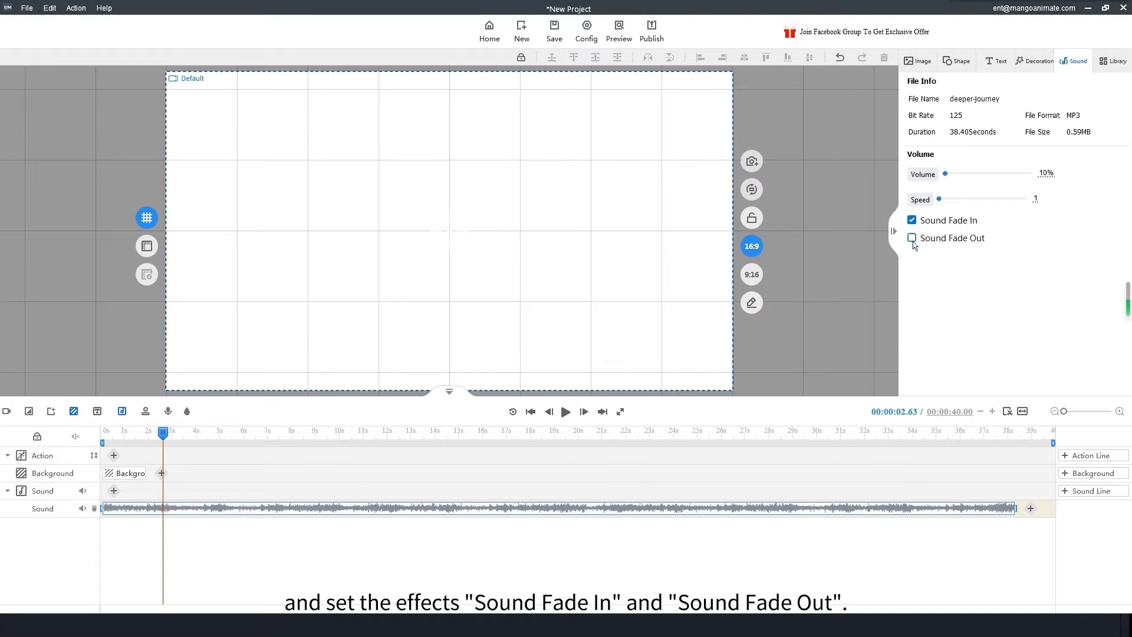
left_click_drag(163, 434, 22, 434)
left_click(565, 412)
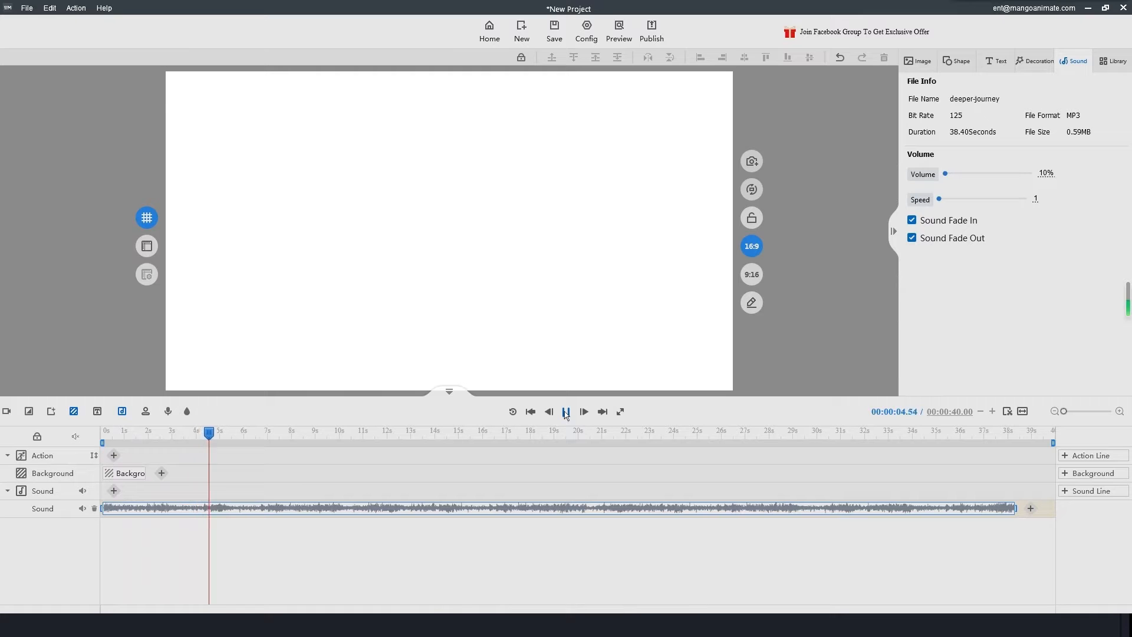
left_click(565, 412)
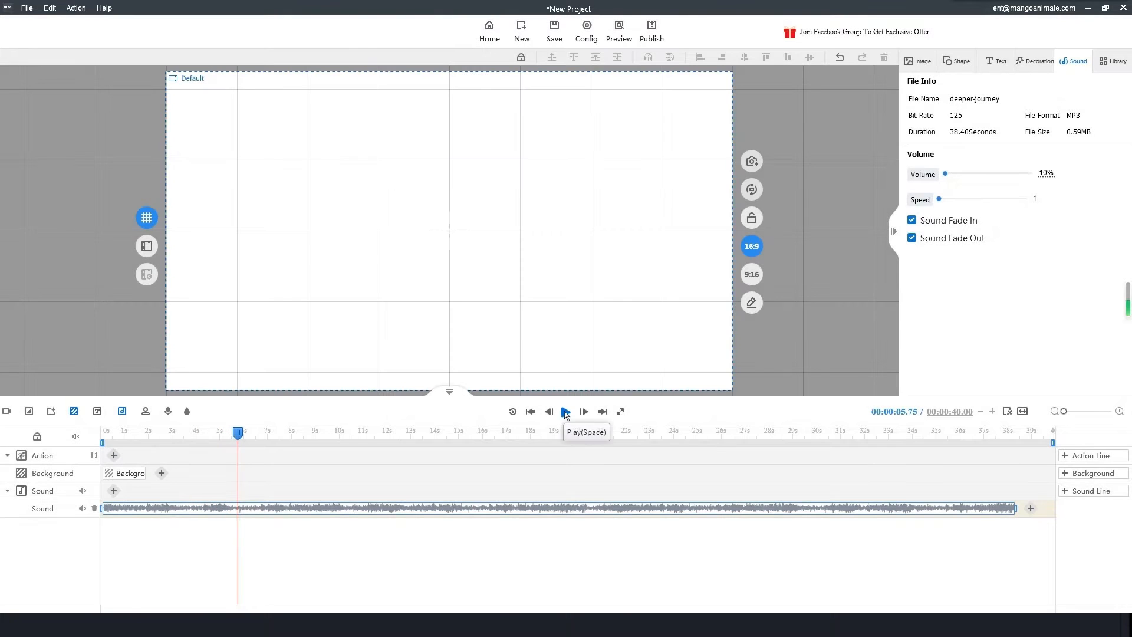
- Add the local image white clouds.svg from the scene1 folder to the canvas
left_click(919, 62)
left_click(929, 94)
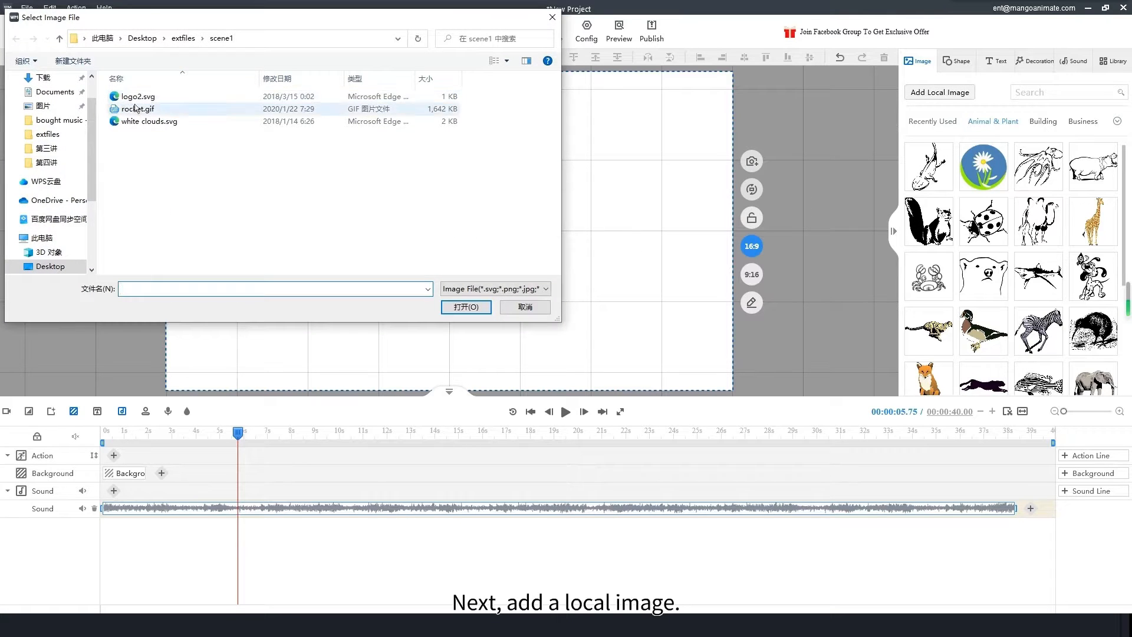
left_click(139, 122)
left_click(468, 312)
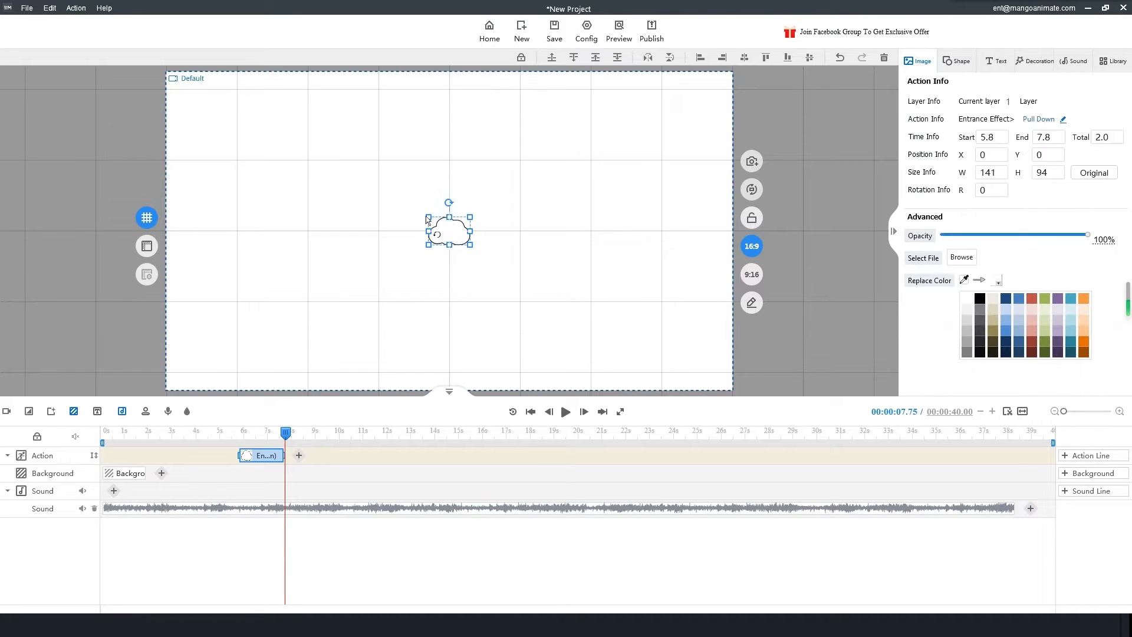
- Resize the cloud to about 276 × 184 in the canvas's upper-left area and move its clip to start at 0 s
left_click_drag(471, 249, 322, 186)
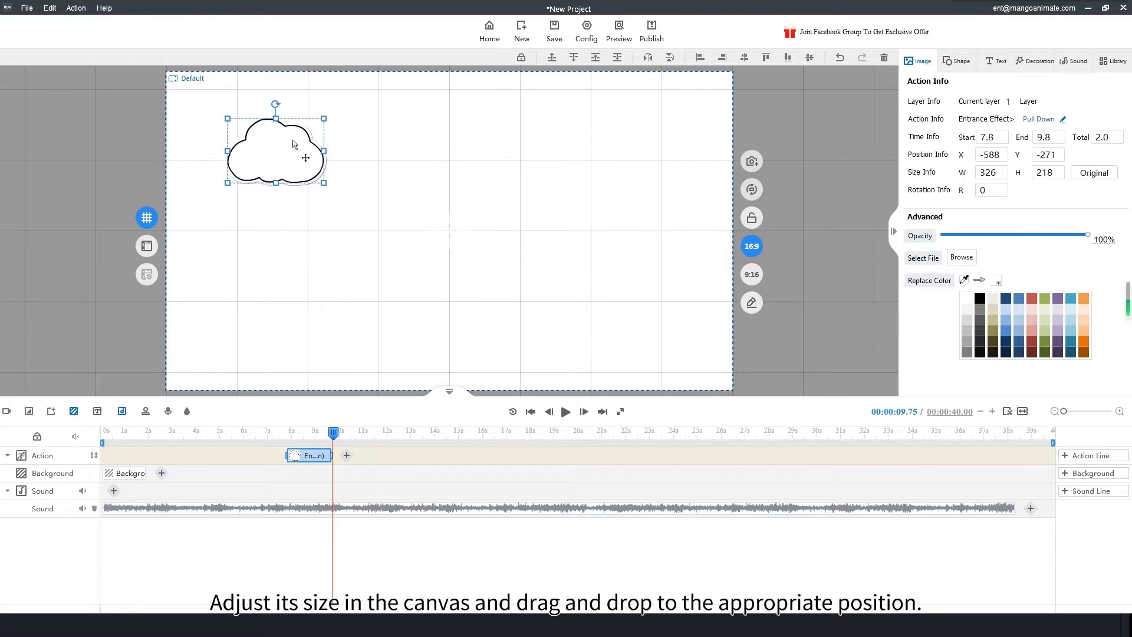
left_click_drag(228, 118, 246, 131)
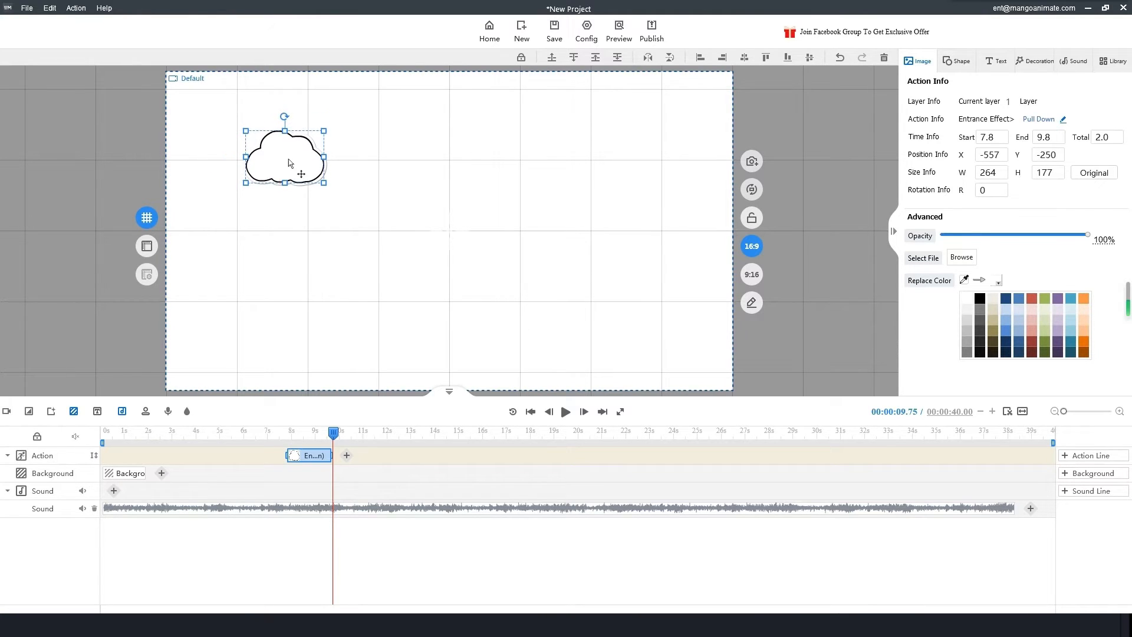
mouse_move(308, 160)
left_mouse_down()
mouse_move(295, 163)
mouse_move(314, 191)
mouse_move(305, 164)
left_mouse_up()
left_click_drag(325, 462, 136, 436)
- Give the cloud the Hand Drawing entrance effect with no hand shown, and preview it from the start
left_click(129, 457)
double_click(129, 457)
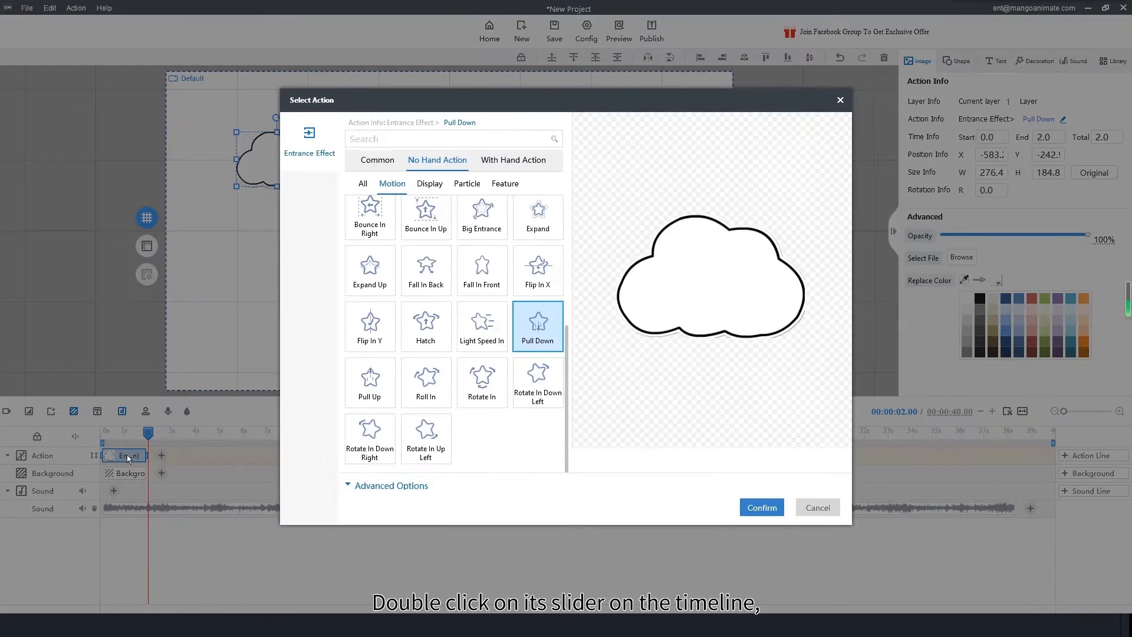
left_click(492, 162)
left_click(375, 230)
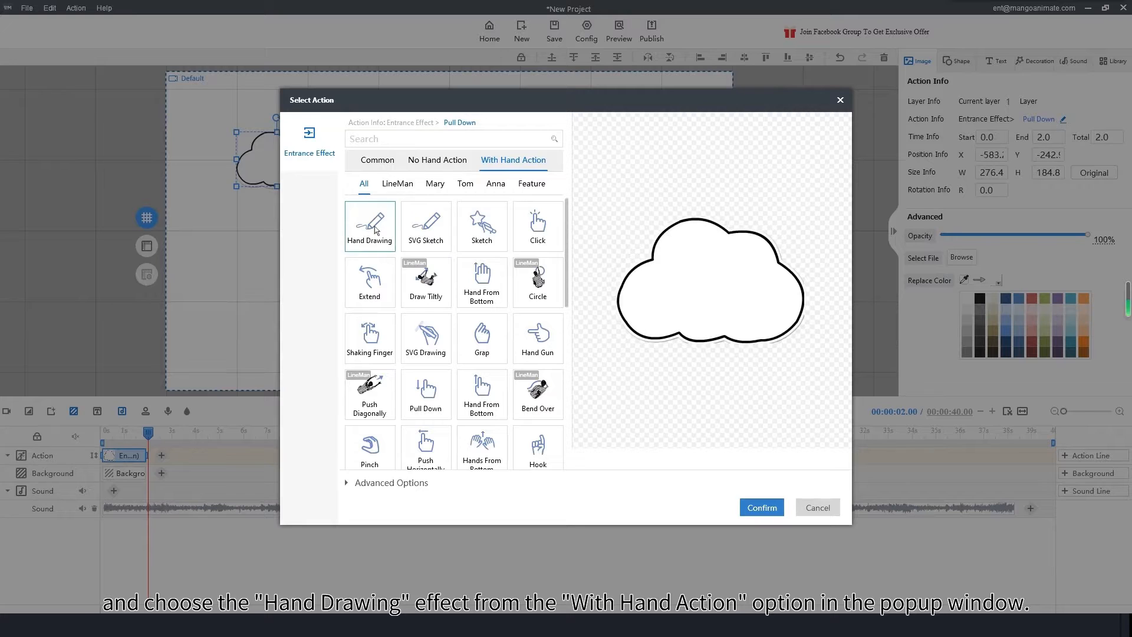
left_click(382, 241)
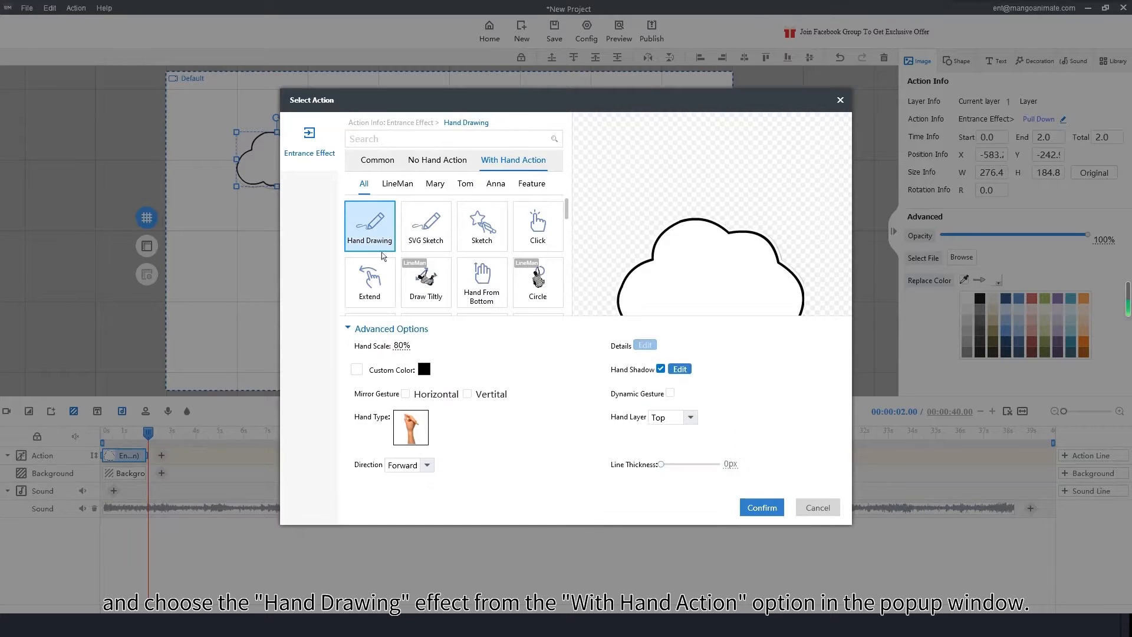
left_click(420, 429)
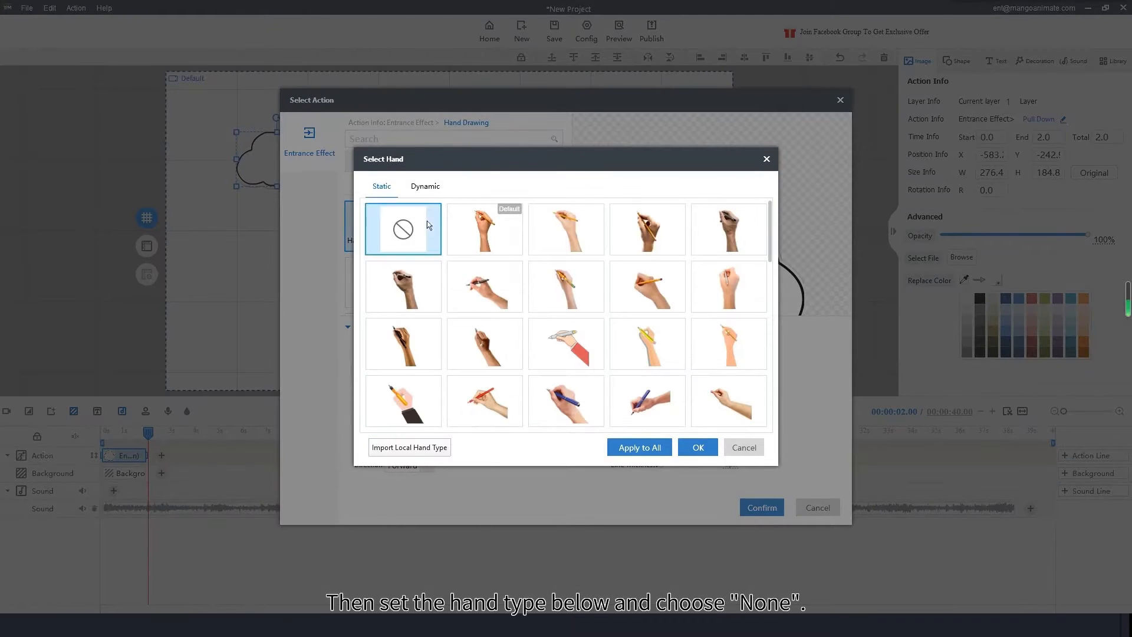
left_click(699, 448)
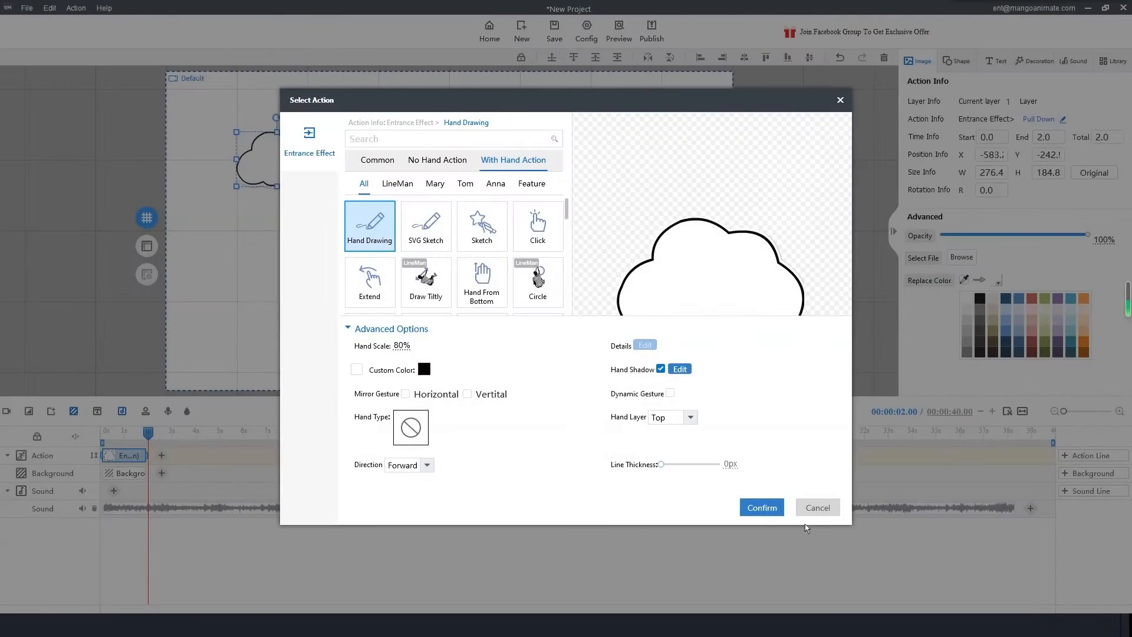
left_click(770, 511)
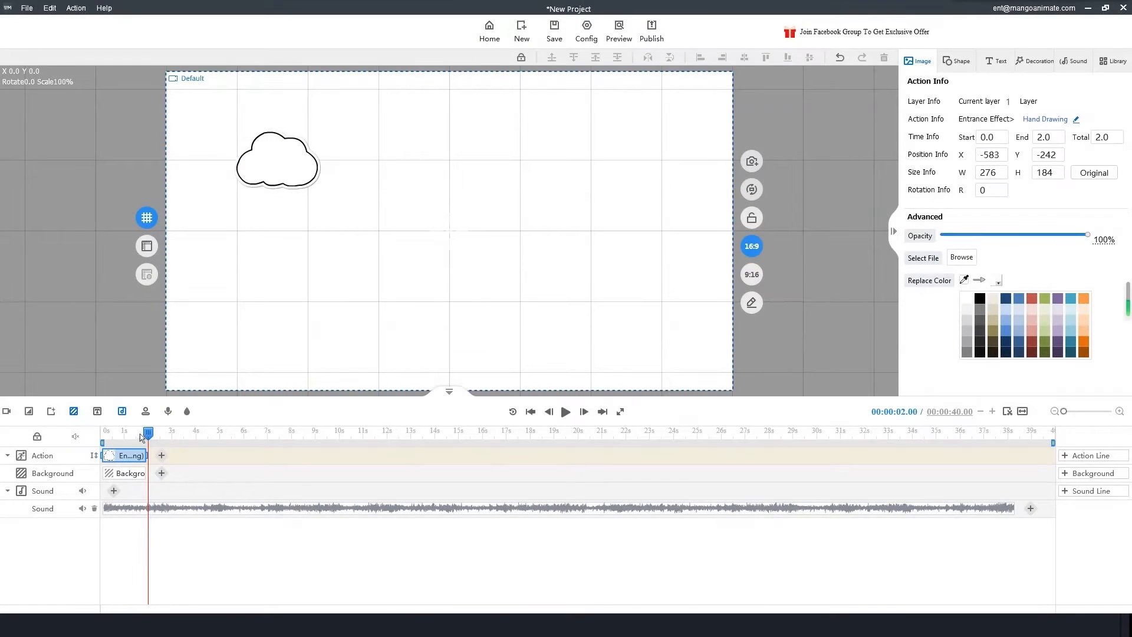
left_click_drag(140, 434, 73, 431)
key("space")
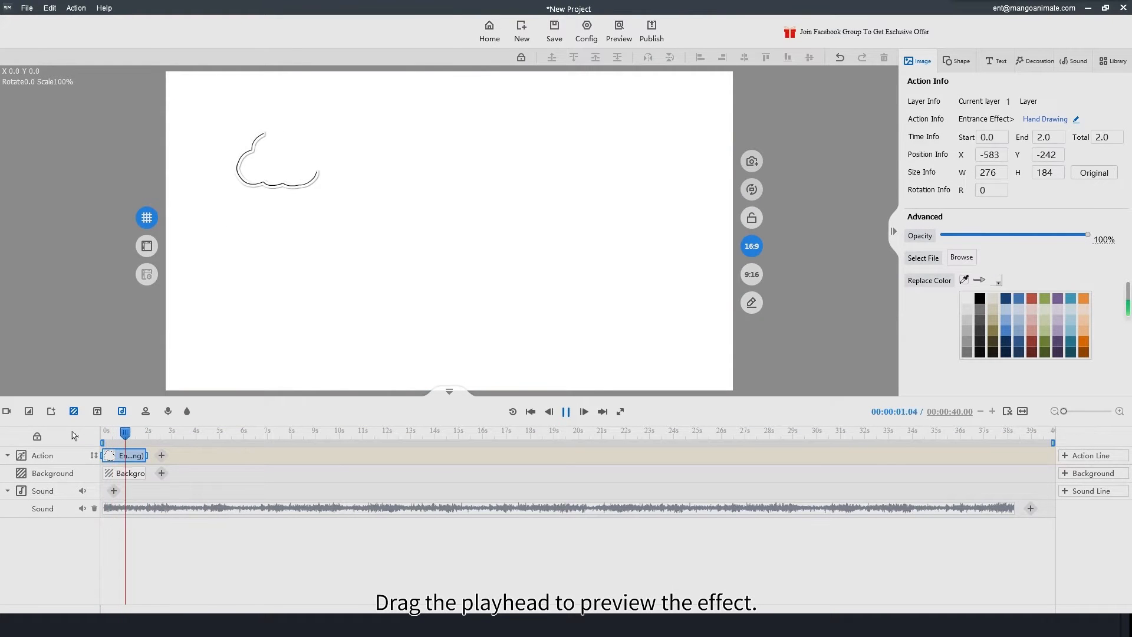
key("space")
- Duplicate the cloud's clip right after the original on the timeline
left_click(120, 457)
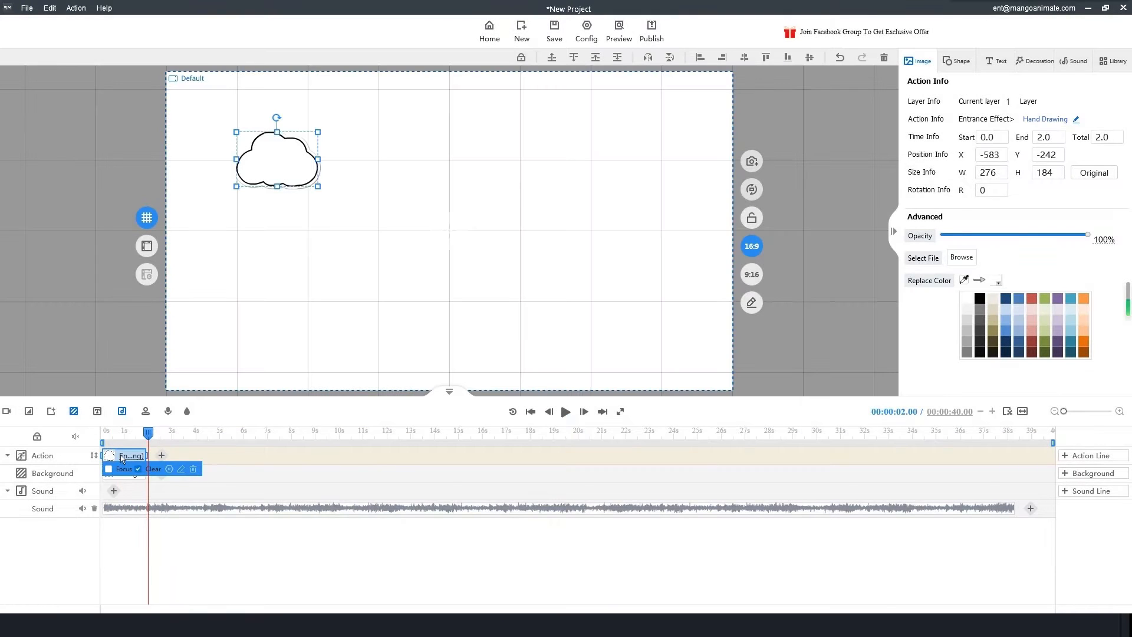
key("ctrl+c")
key("ctrl+v")
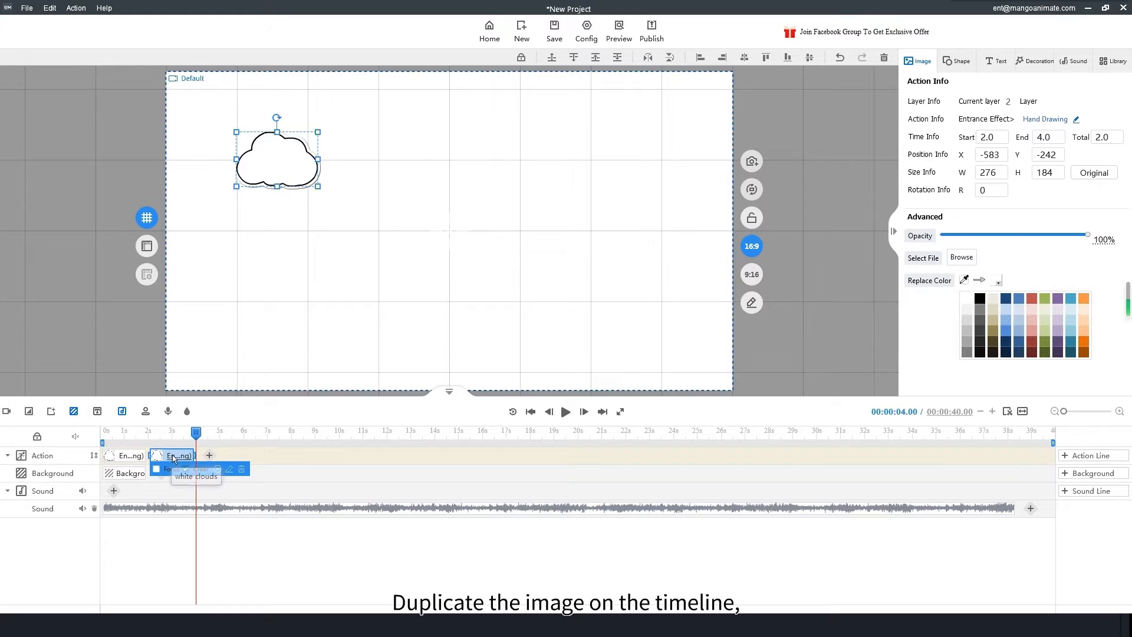
- Shrink the cloud copy to about 174 × 116, place it near X -526, Y 200, and shift the original cloud slightly left
left_click_drag(276, 156, 298, 272)
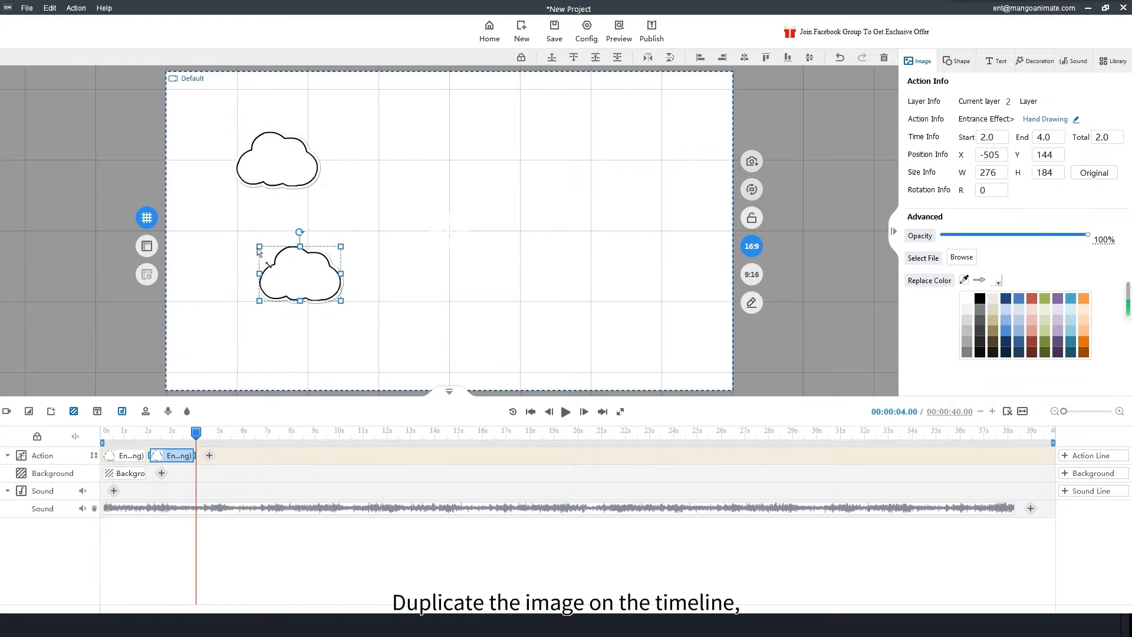
left_click_drag(256, 234, 279, 294)
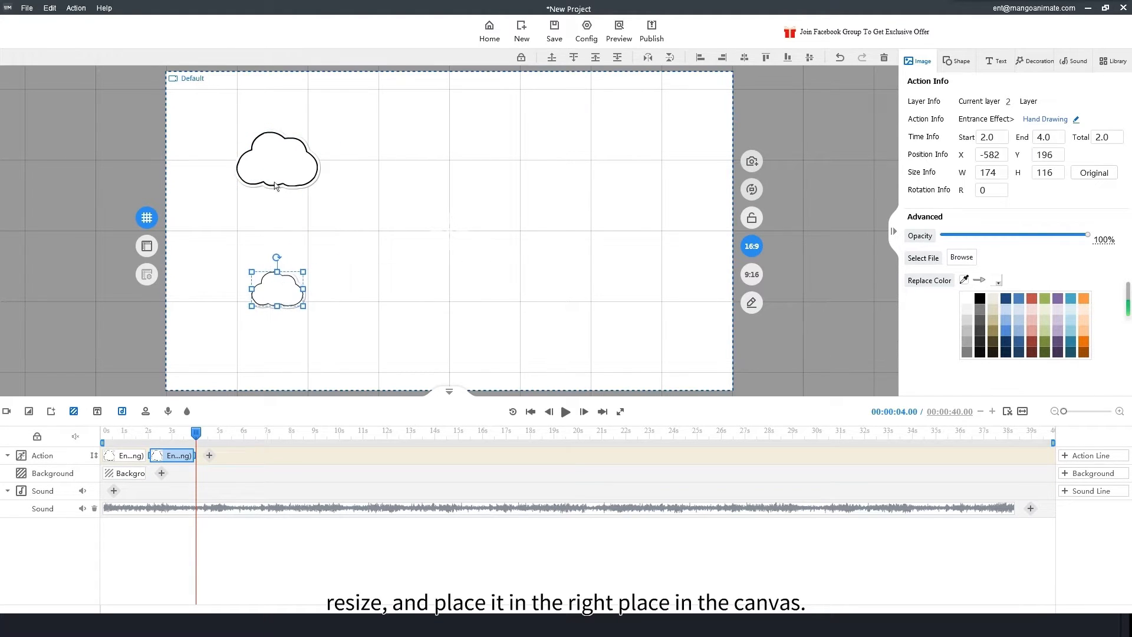
left_click_drag(276, 179, 247, 176)
left_click(292, 296)
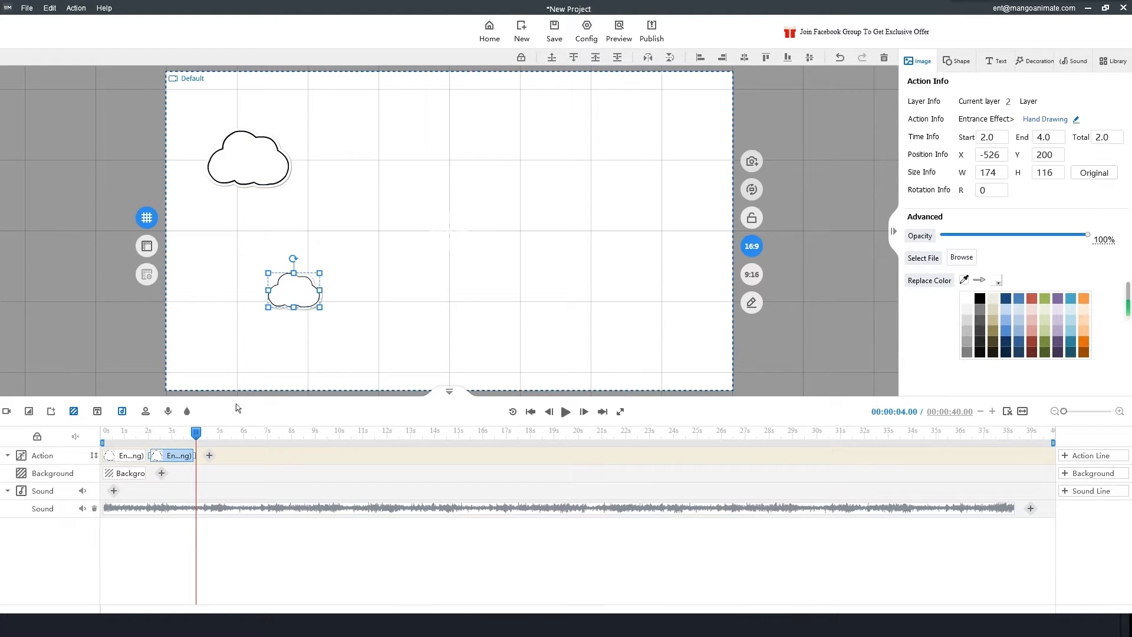
- Move the copied cloud's clip to a new action line starting at 0 s and preview both clouds being drawn together
left_click(1084, 455)
mouse_move(177, 456)
left_mouse_down()
mouse_move(171, 472)
mouse_move(129, 478)
left_mouse_up()
left_click_drag(148, 433, 1, 428)
key("space")
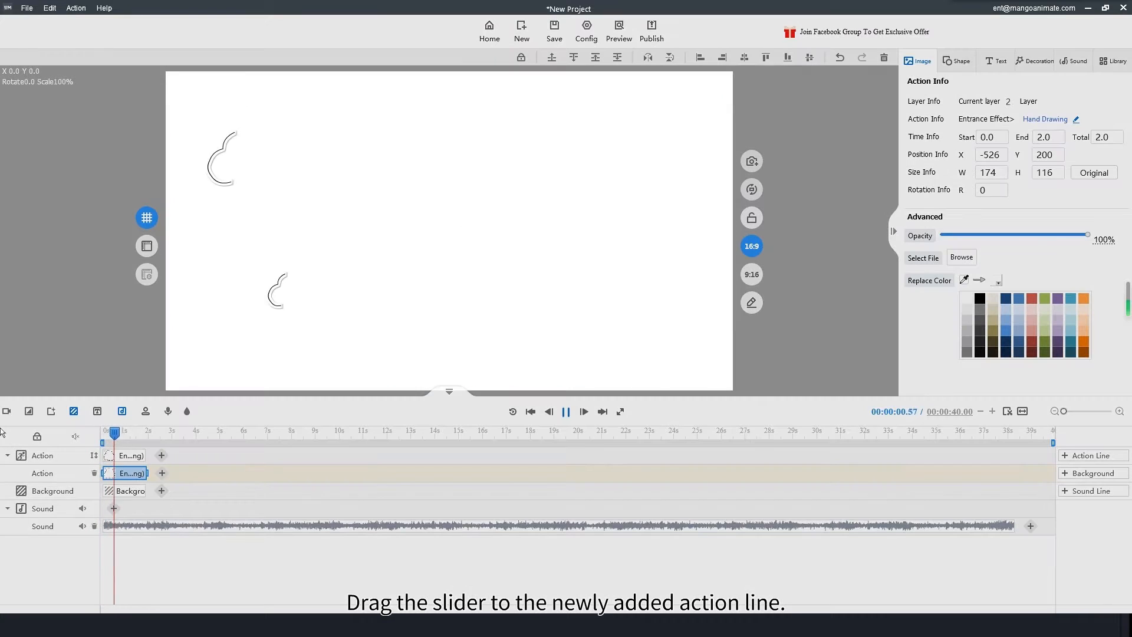
key("space")
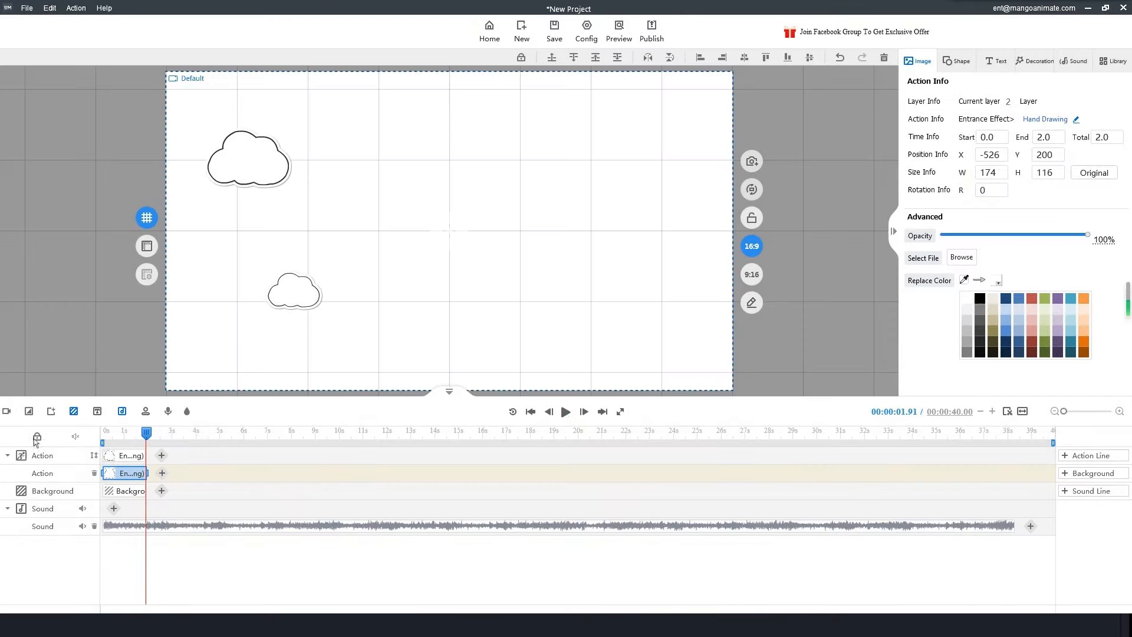
- Shift the smaller cloud's clip on its action line so it starts about 0.4 s into the scene
left_click(120, 455)
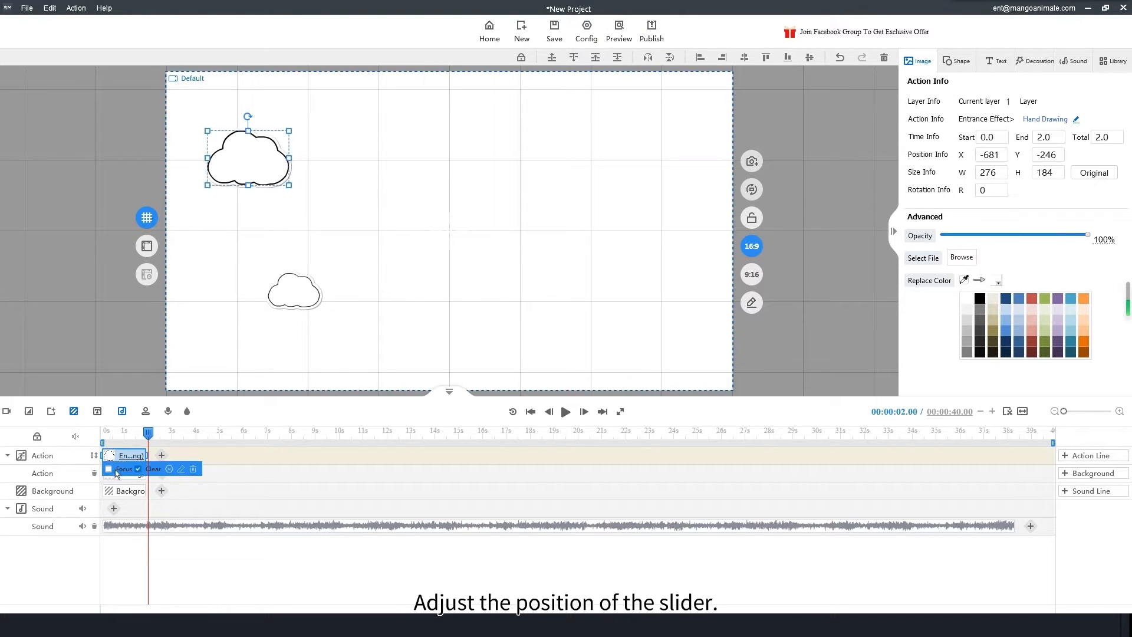
left_click_drag(116, 473, 125, 475)
mouse_move(156, 436)
left_mouse_down()
mouse_move(81, 437)
mouse_move(149, 437)
mouse_move(106, 446)
mouse_move(137, 440)
left_mouse_up()
- Duplicate the large cloud, place the copy at about X 644, Y -227, and shrink it to about 172 × 115
left_click(127, 457)
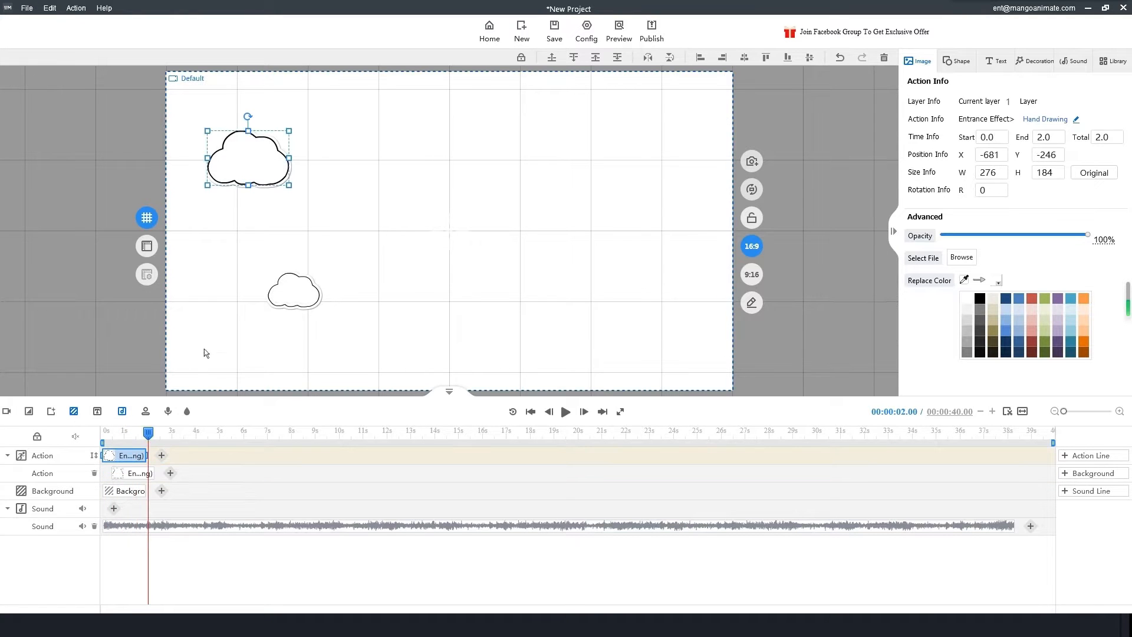
key("ctrl+c")
key("ctrl+v")
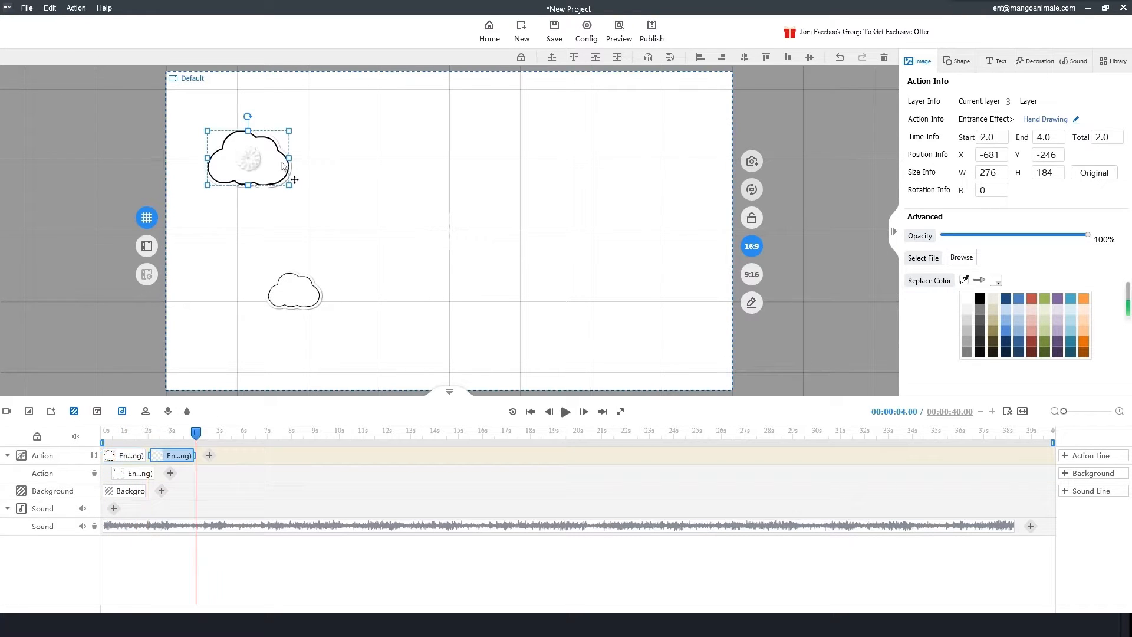
left_click_drag(247, 161, 643, 164)
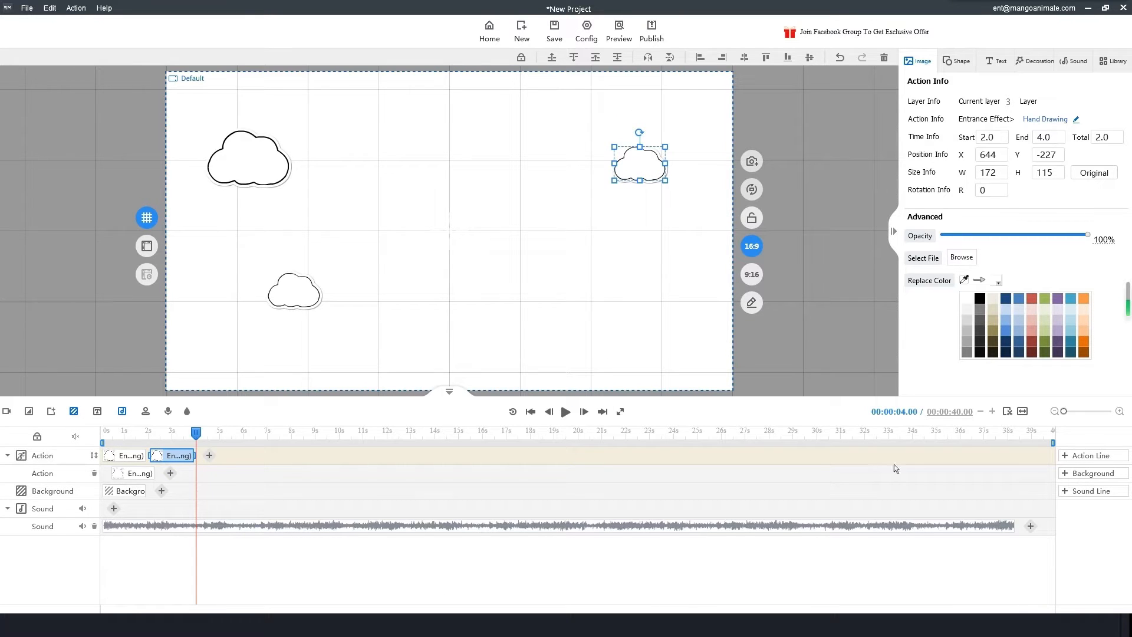
- Add a new action line and move the third cloud's clip onto it, starting at 0.2 s
left_click(1081, 456)
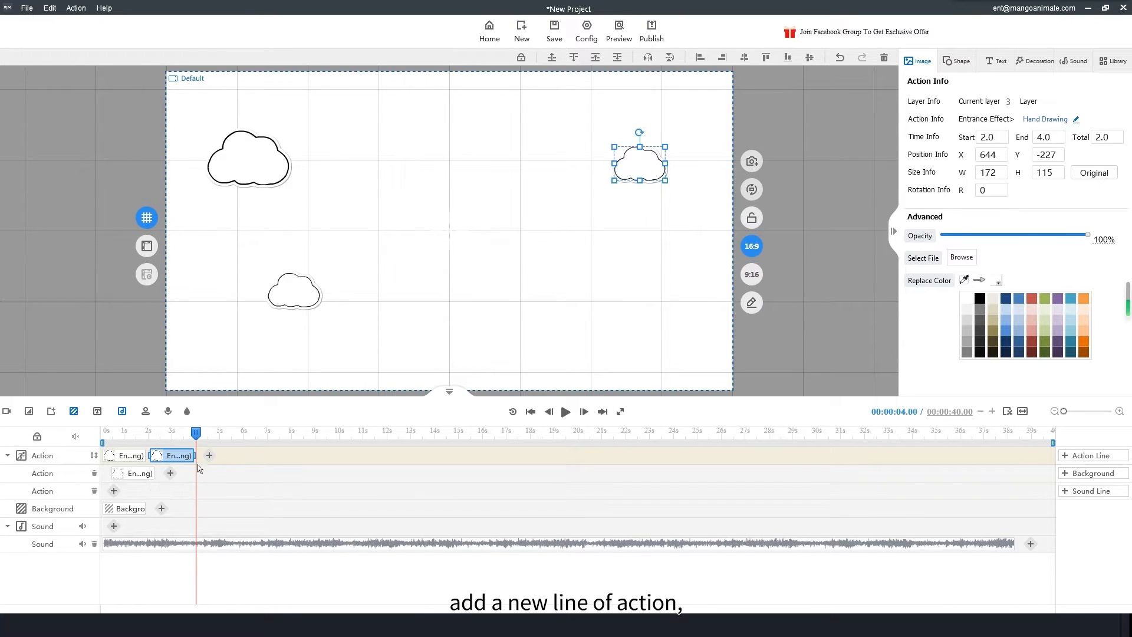
mouse_move(171, 463)
left_click_drag(171, 463, 129, 498)
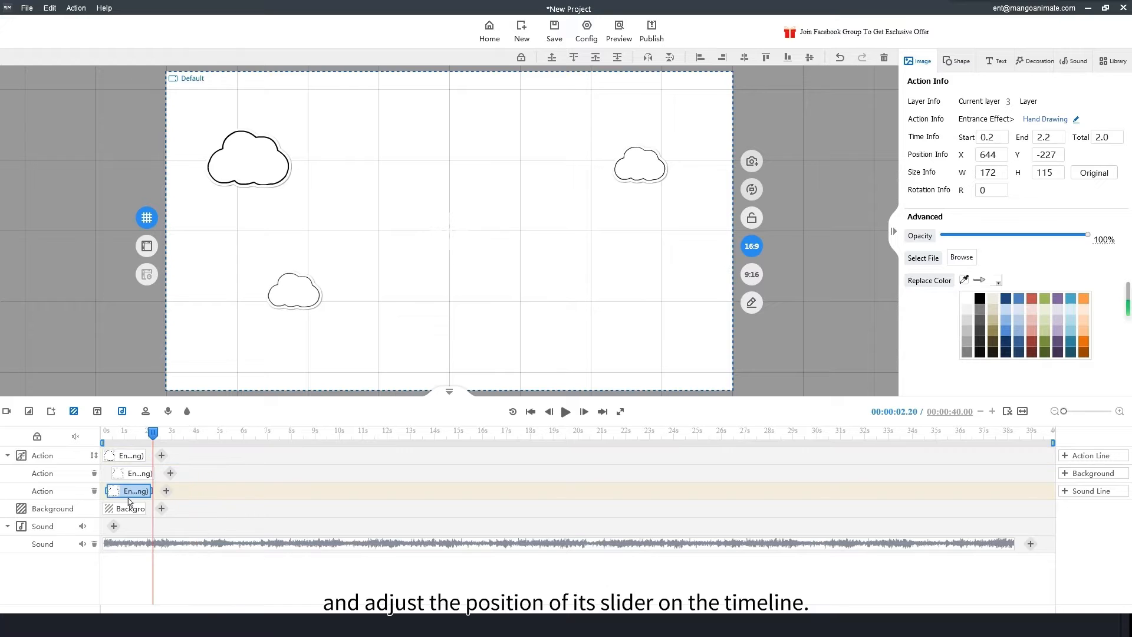
- Add another large-cloud copy of about 247 × 165 near X 756, Y 181, and raise the third cloud to about X 632, Y -413
left_click(241, 184)
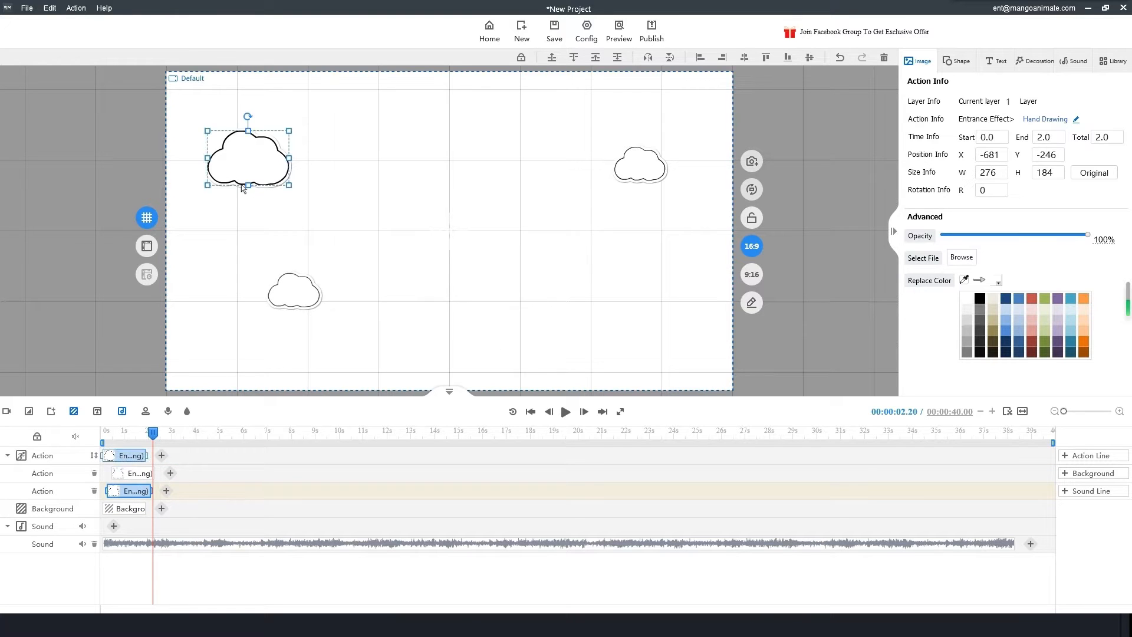
key("ctrl+c")
key("ctrl+v")
left_click_drag(248, 172, 613, 295)
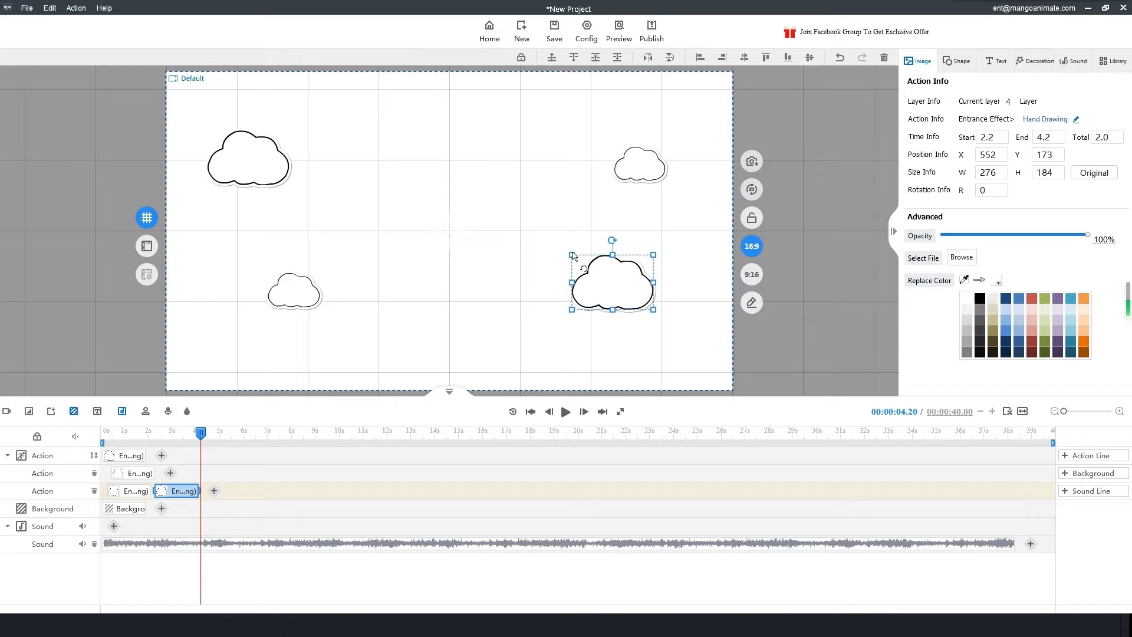
left_click_drag(572, 257, 580, 261)
left_click_drag(622, 295, 666, 289)
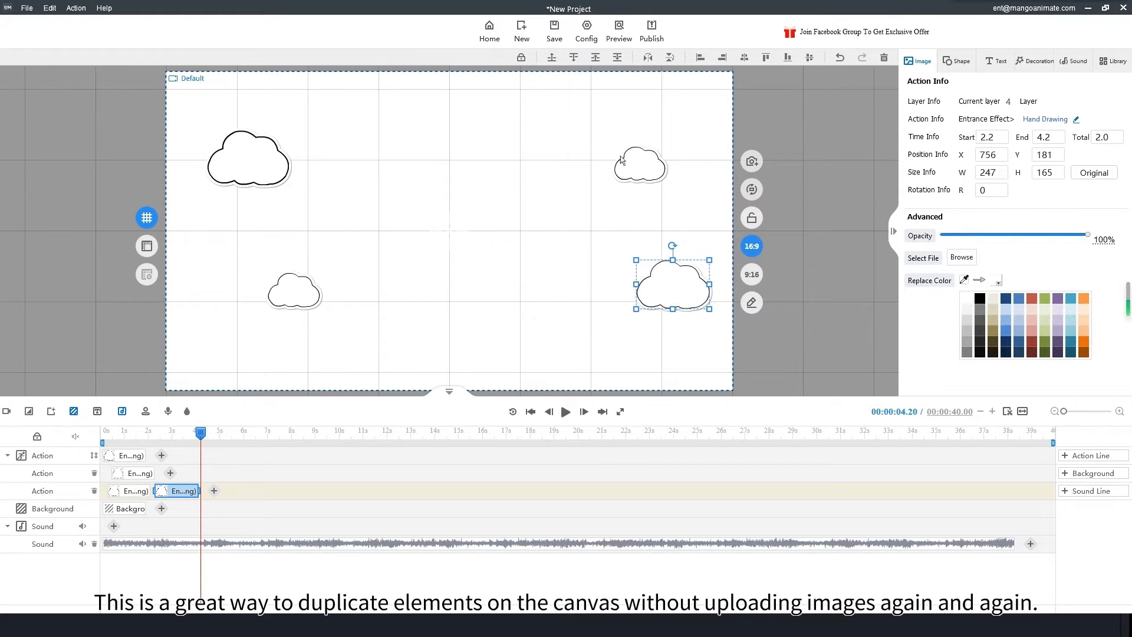
left_click_drag(646, 172, 643, 120)
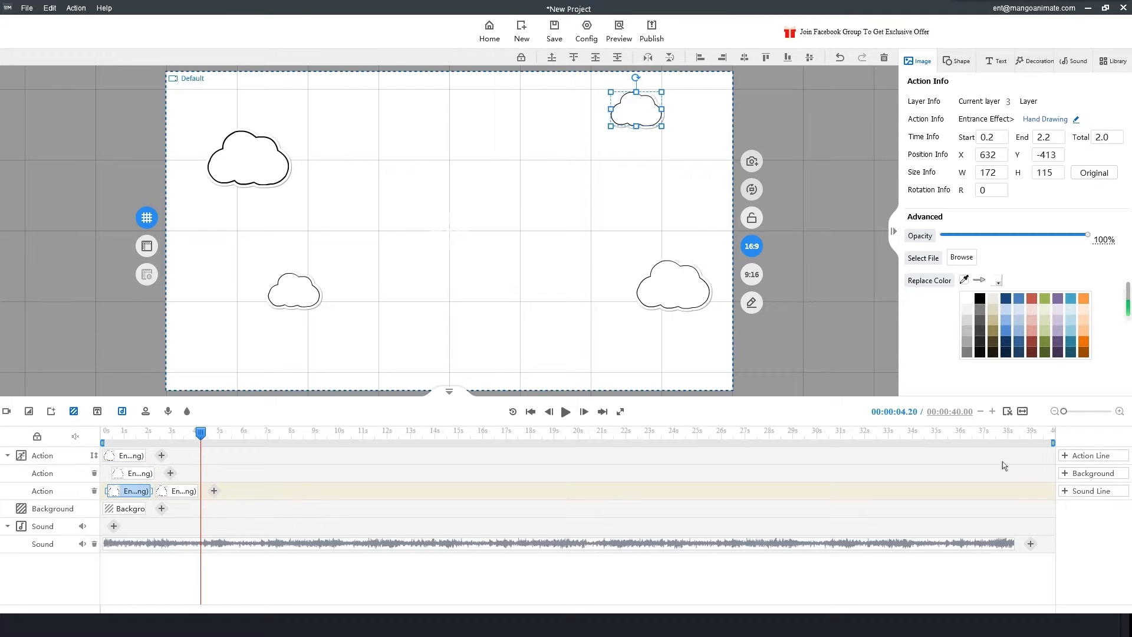
- Add another action line and move the fourth cloud's clip onto it, starting at 0 s
left_click(1074, 456)
mouse_move(182, 490)
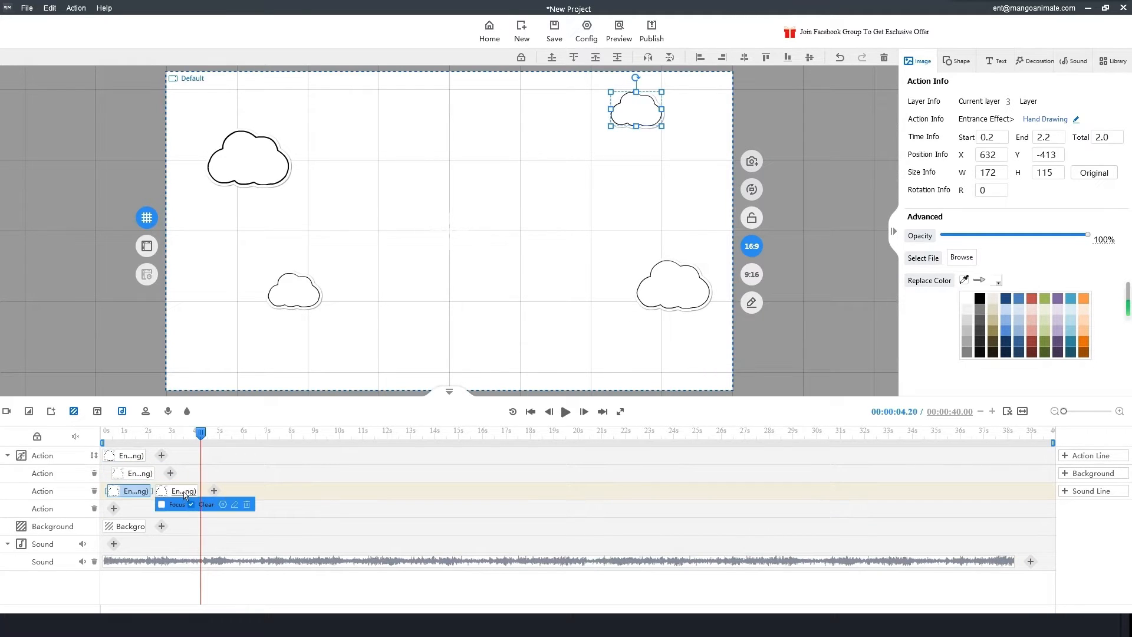
left_click_drag(182, 491, 119, 518)
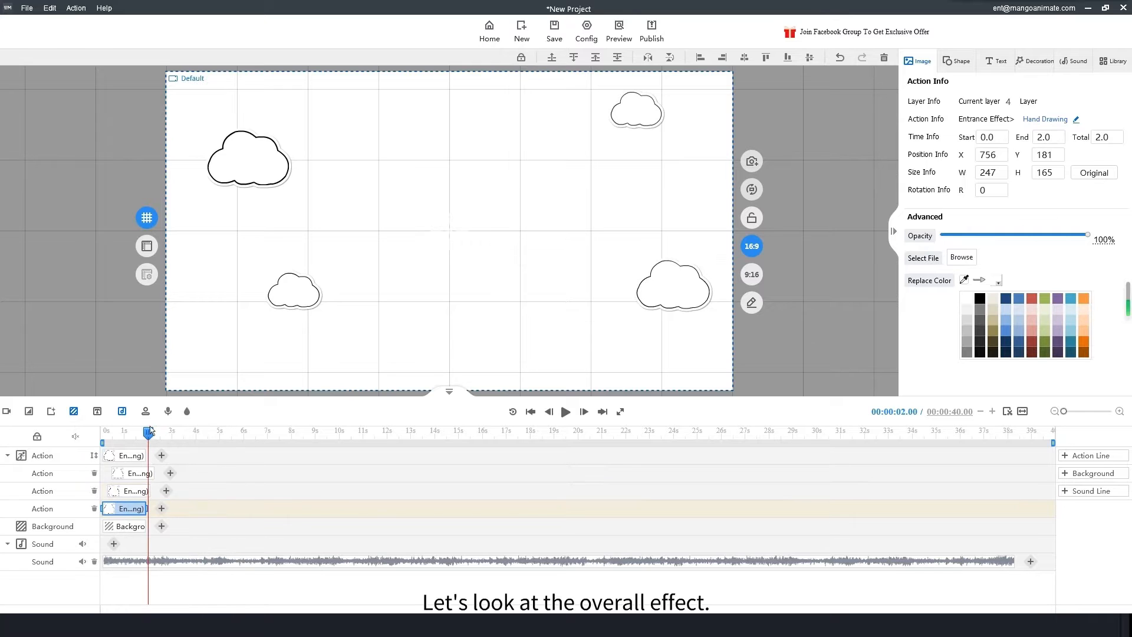
- Preview the scene from the start to check how the four clouds are drawn together
left_click_drag(149, 430, 1, 438)
key("space")
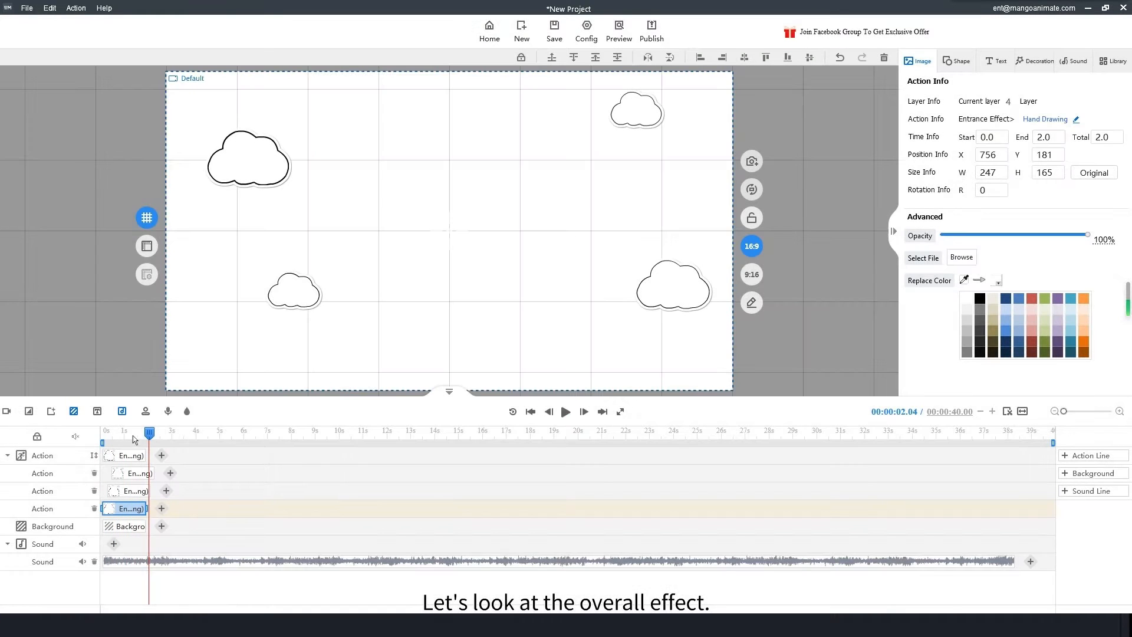
left_click_drag(151, 435, 33, 452)
key("space")
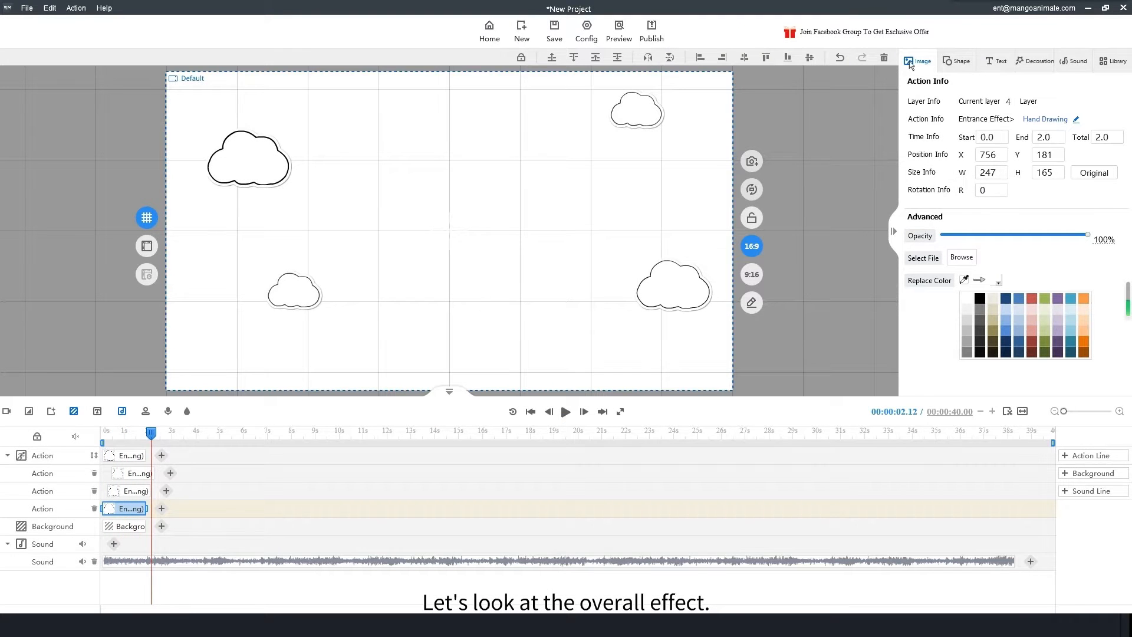
- Import the local image rocket.gif from the scene1 folder onto the canvas
left_click(911, 62)
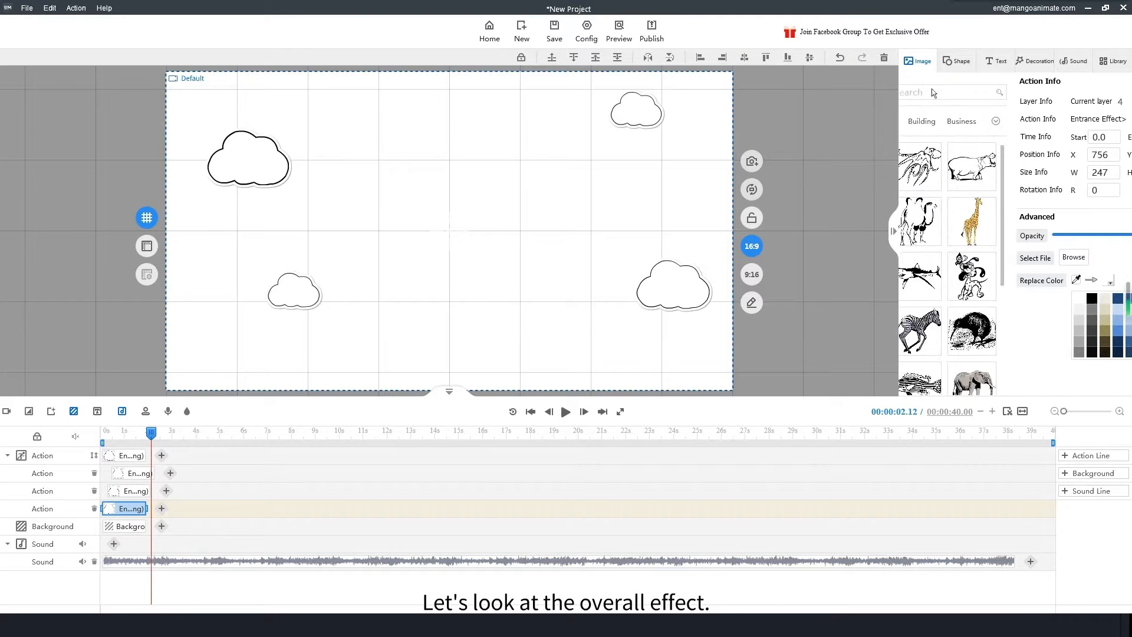
left_click(929, 94)
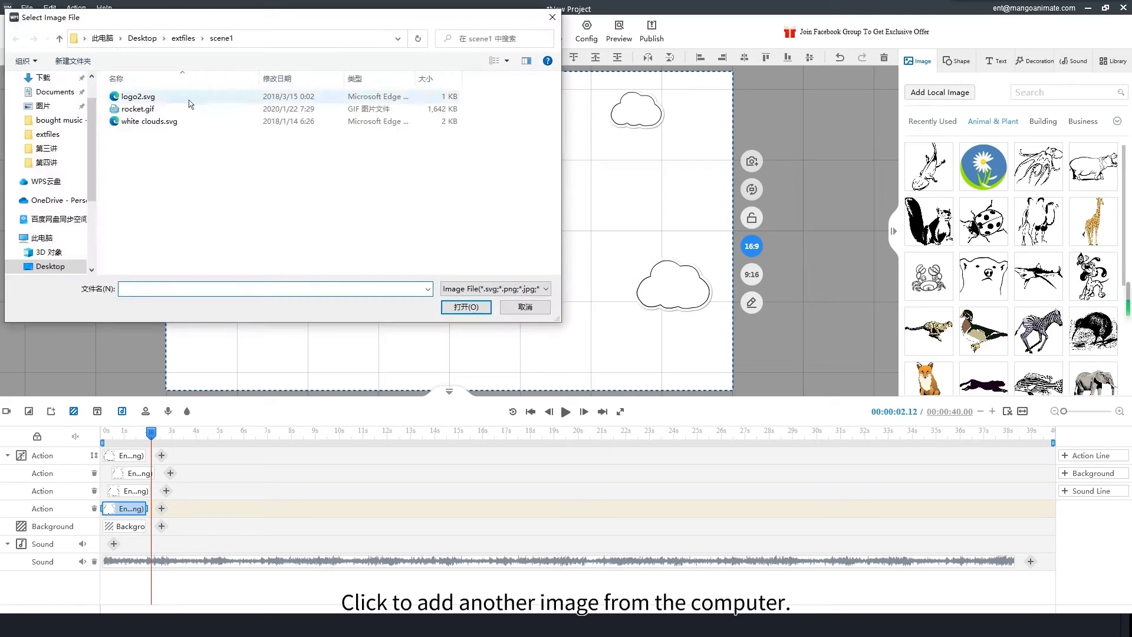
left_click(141, 109)
left_click(460, 308)
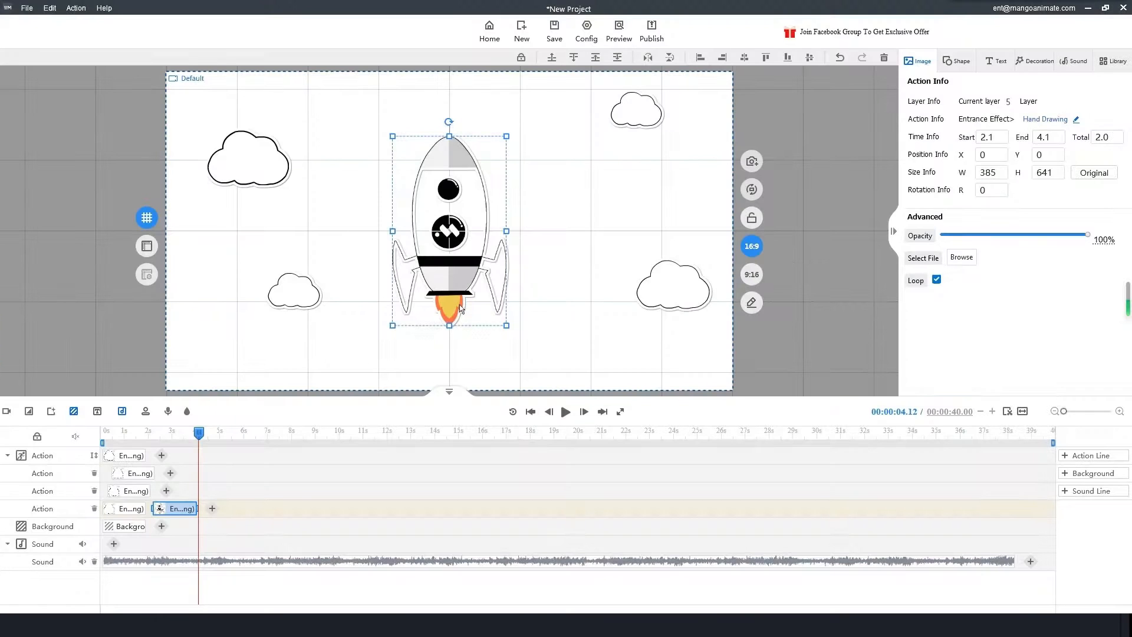
- Give the rocket the no-hand Custom entrance effect with maximum Y movement, and place it above the canvas at about X 65, Y -872
double_click(173, 508)
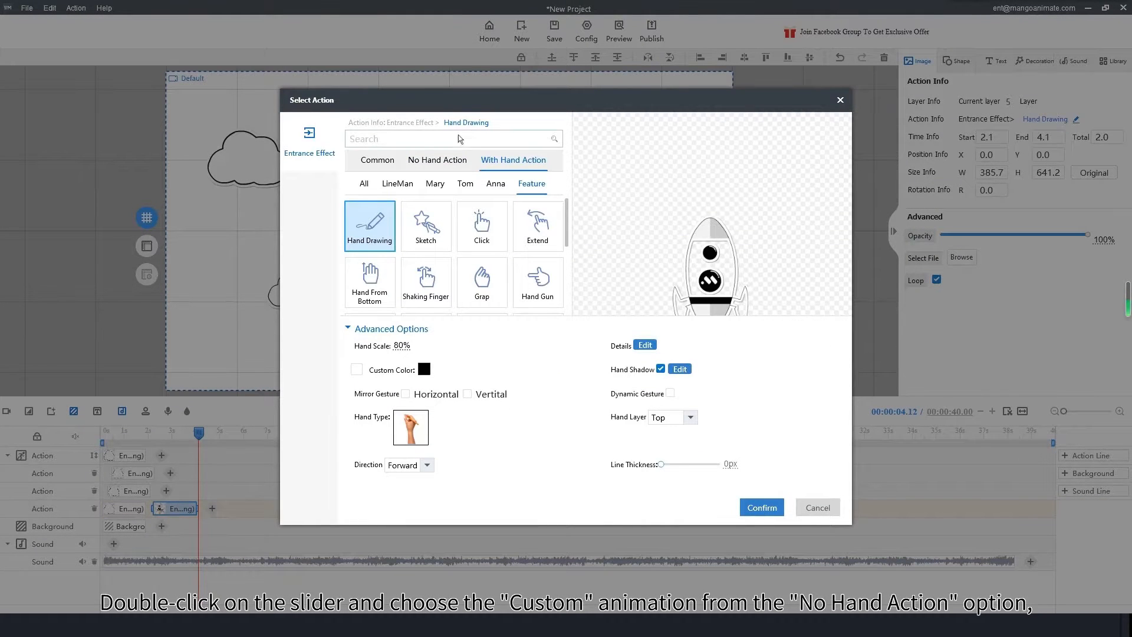
left_click(443, 161)
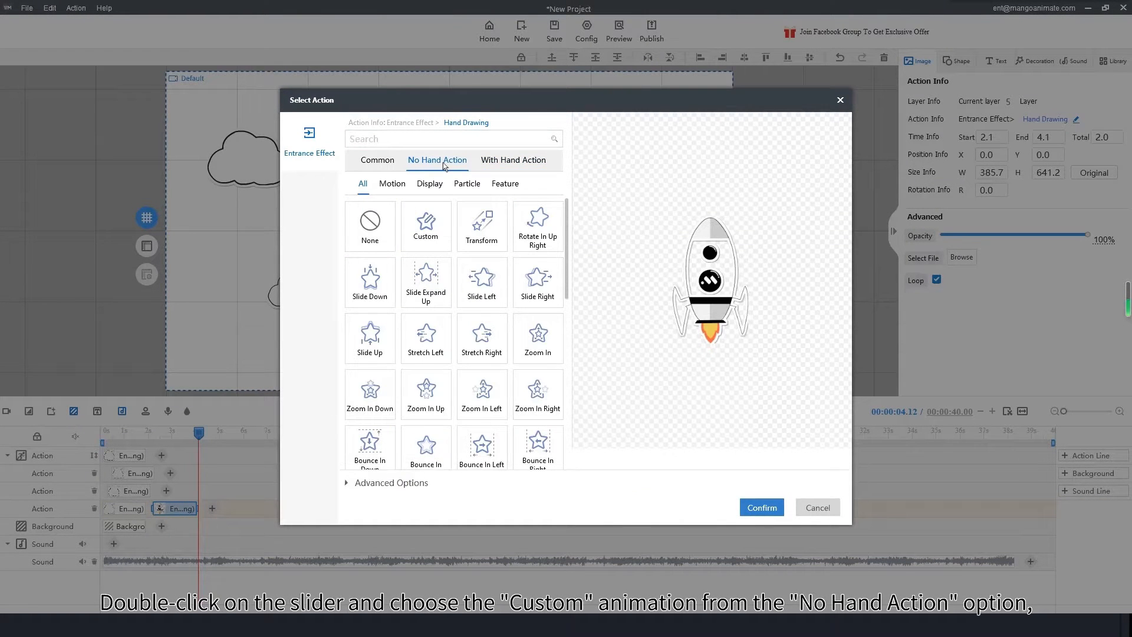
left_click(426, 230)
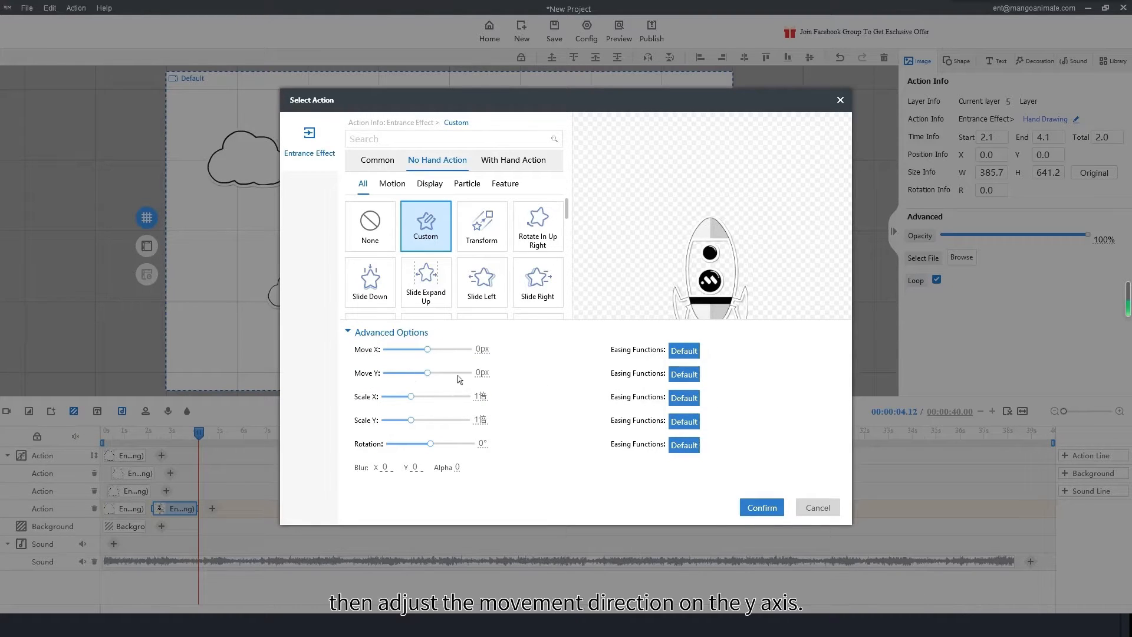
left_click_drag(430, 374, 472, 374)
left_click(762, 508)
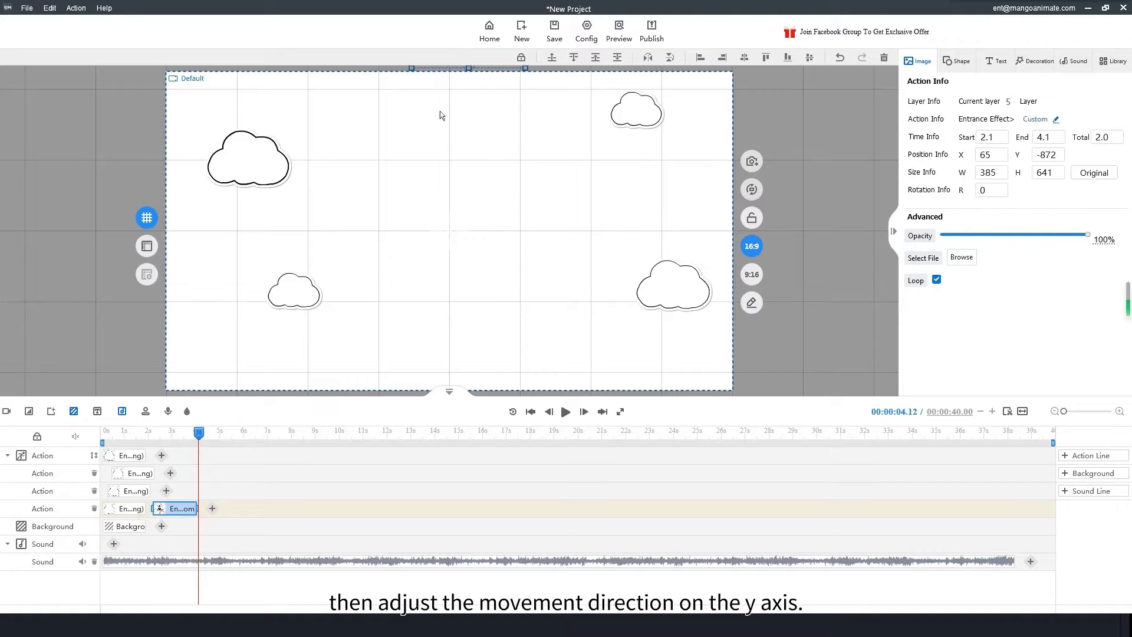
- Preview the scene from the start to check the rocket's upward flight
left_click_drag(199, 432, 63, 437)
key("space")
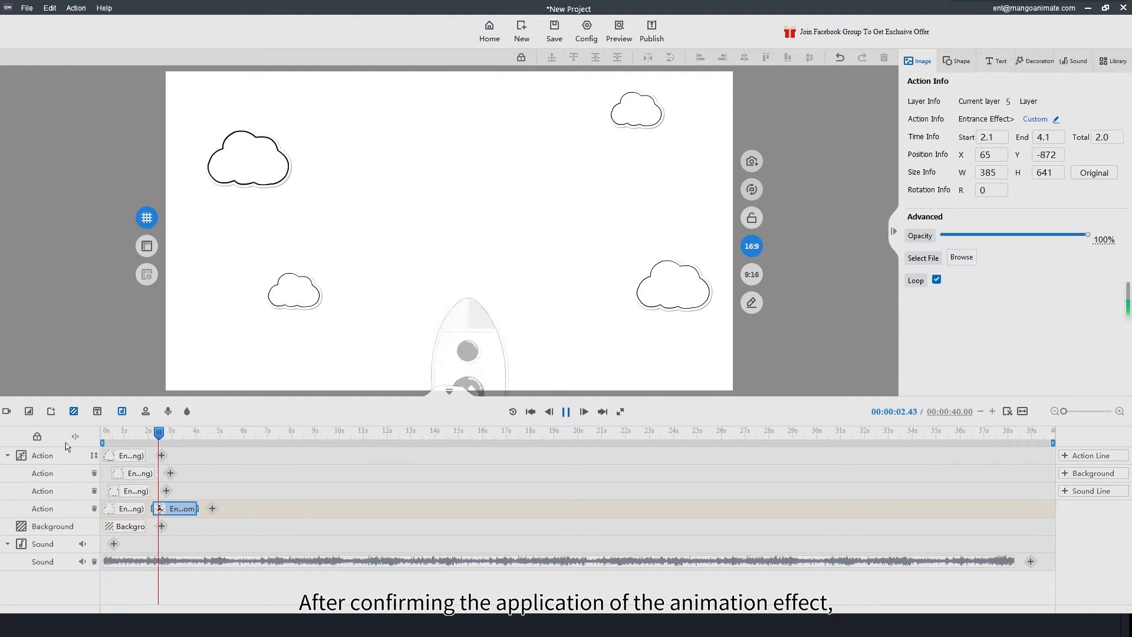
key("space")
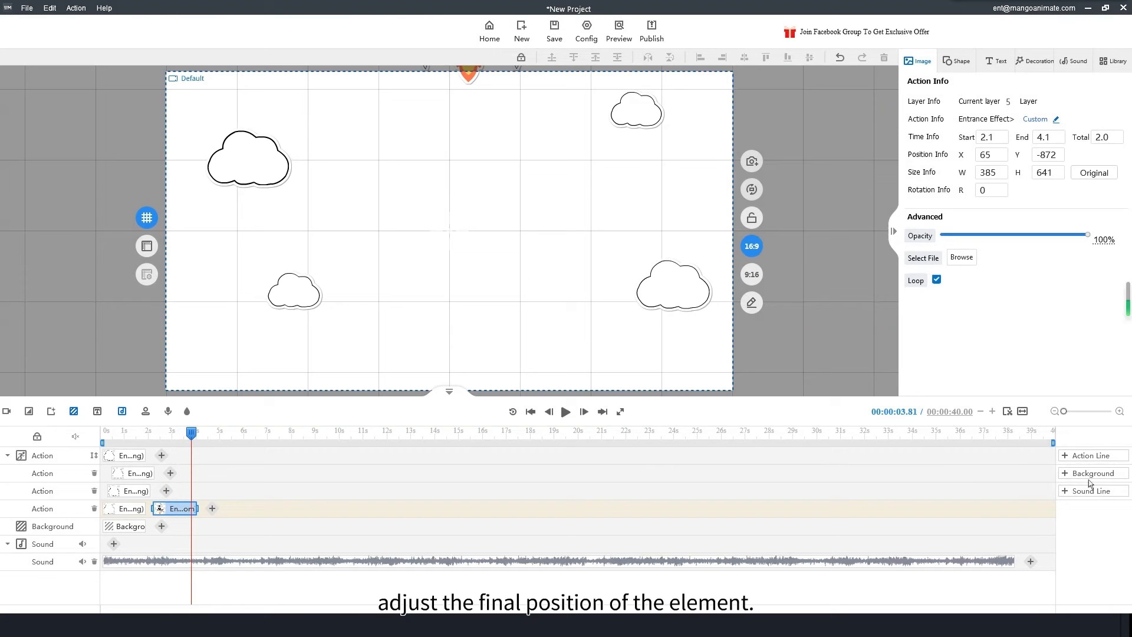
- Move the rocket's clip to a new action line, make it run from 0.7 to 6.0 s, and preview the scene
left_click(1088, 455)
left_click_drag(175, 508, 243, 512)
left_click_drag(346, 435, 0, 448)
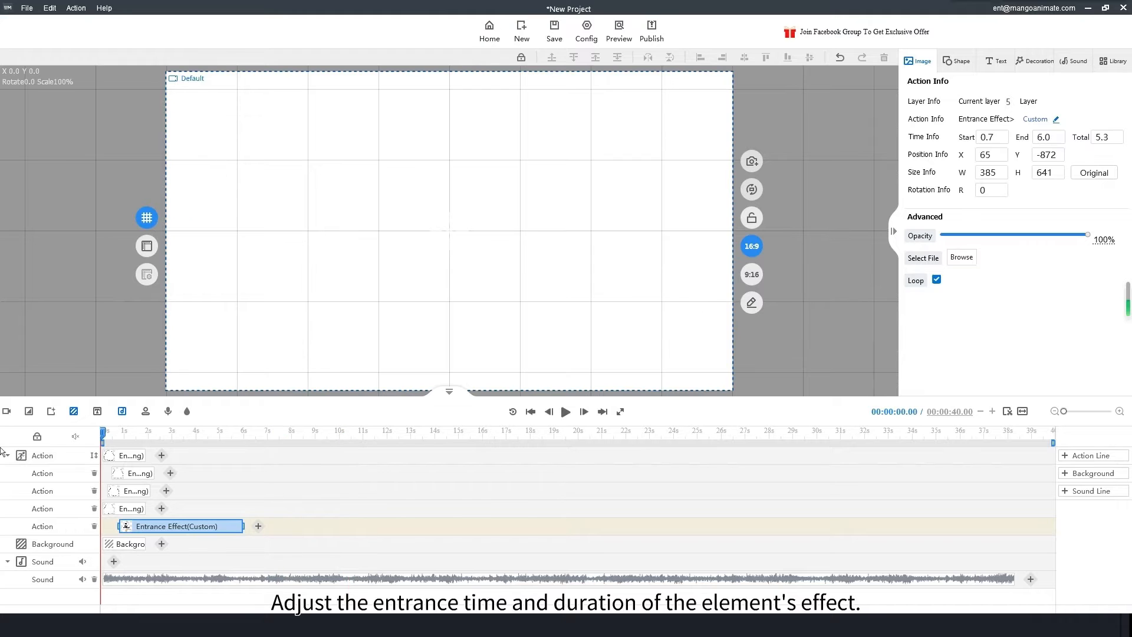
key("space")
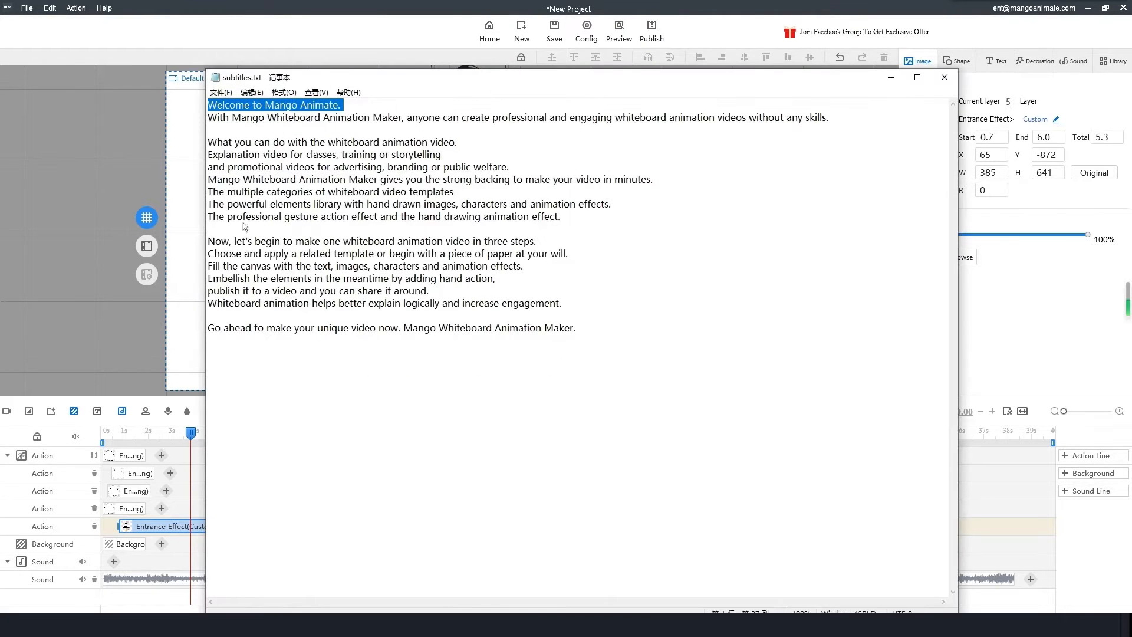
- Copy the words "Mango Animate." from the first line of subtitles.txt in Notepad and minimize the file's window
left_click(282, 118)
left_click_drag(299, 108, 382, 102)
key("ctrl+c")
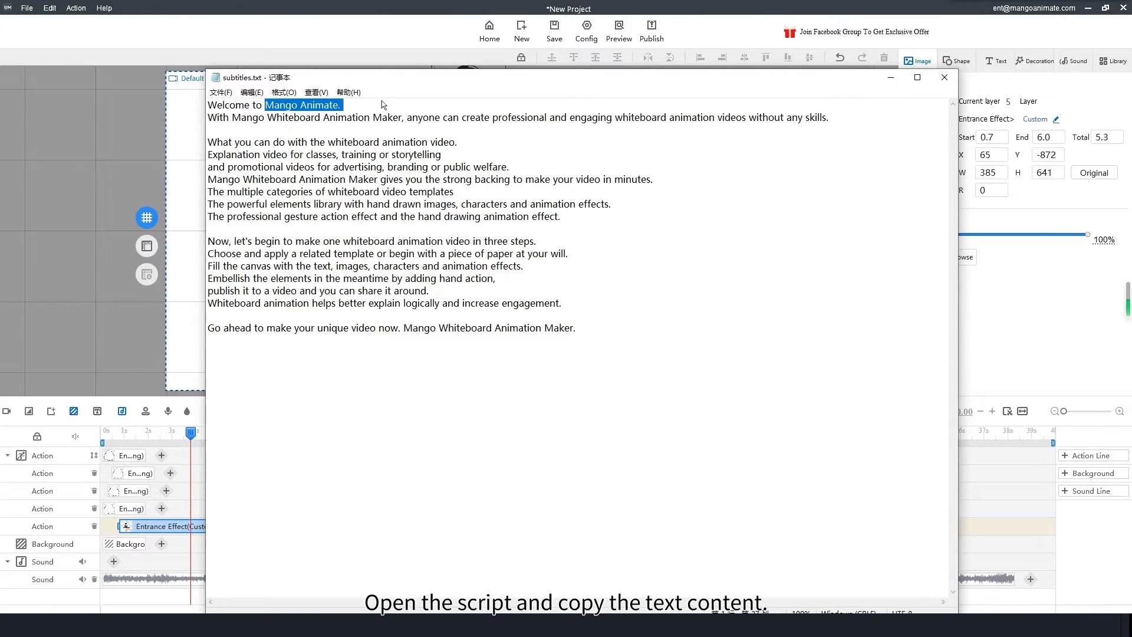
left_click(892, 77)
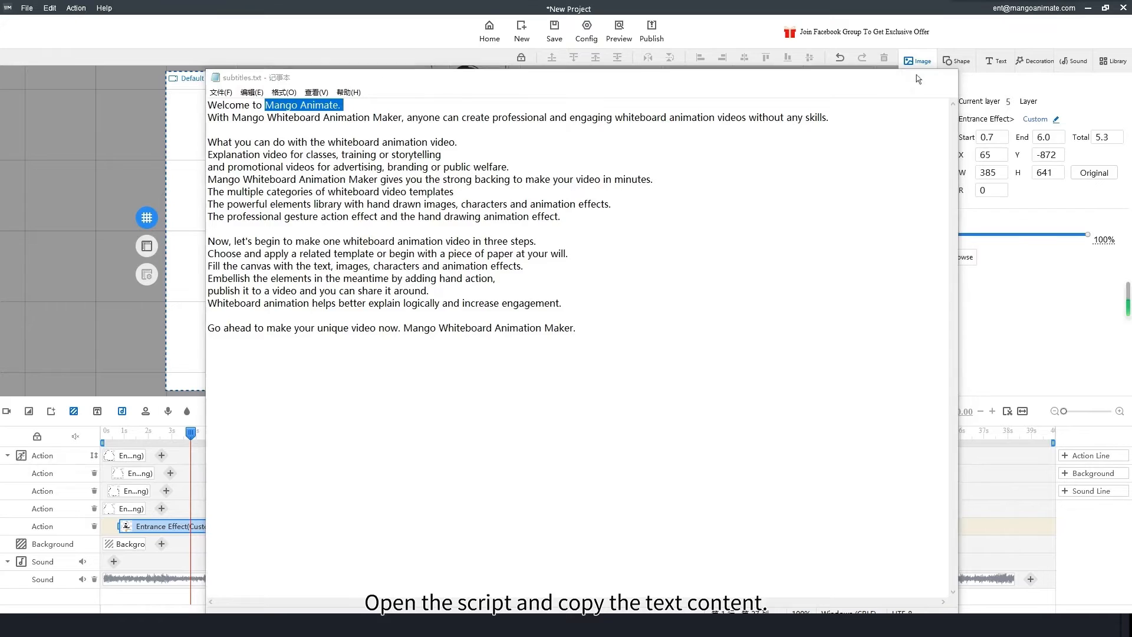
- Add a text box containing the copied "Mango Animate." text and widen it to about 870 so it fits on one line
left_click(995, 65)
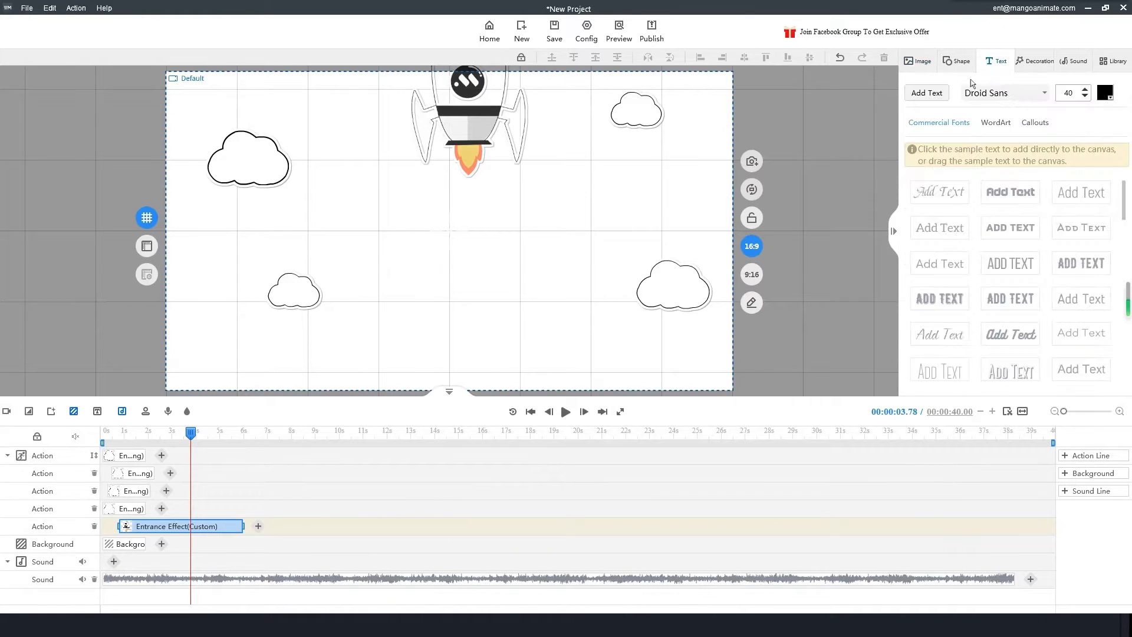
left_click(925, 93)
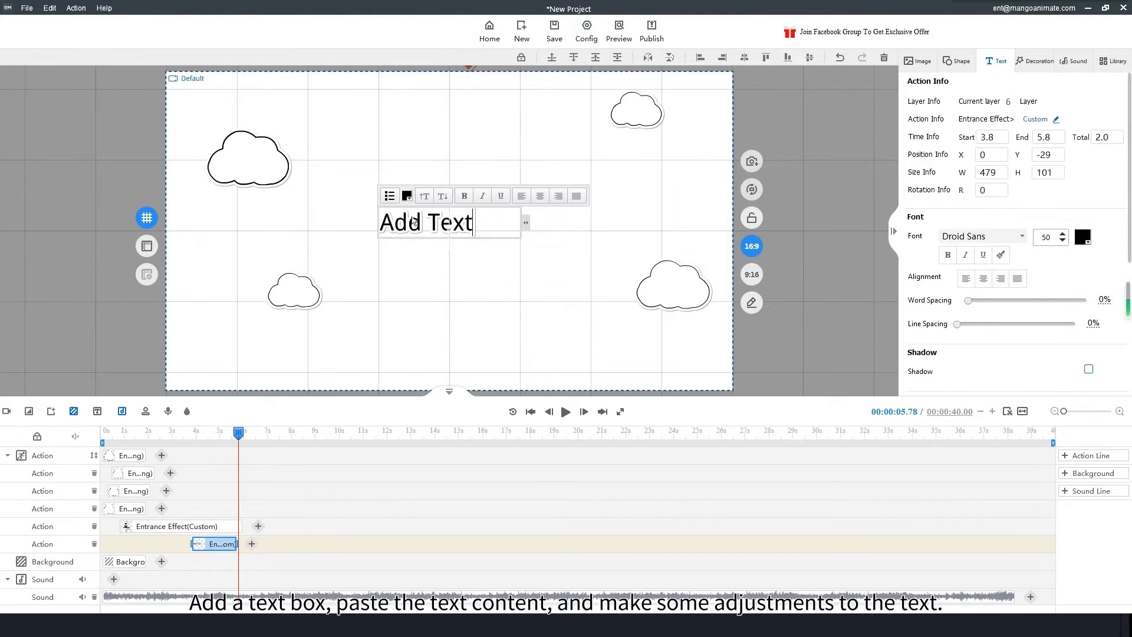
key("ctrl+a")
key("ctrl+v")
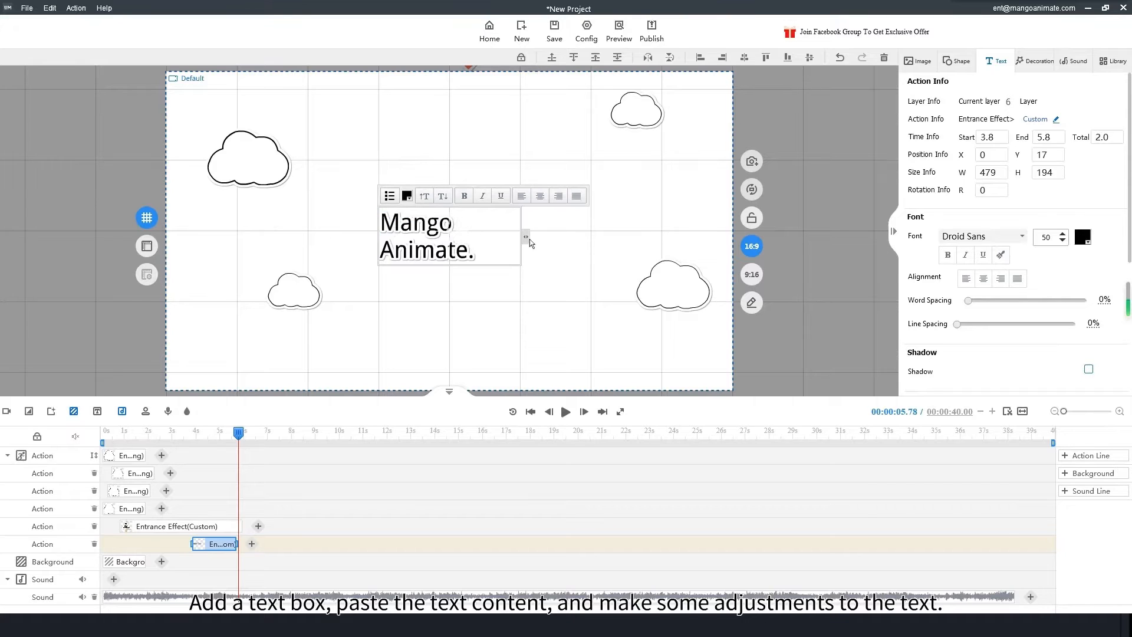
left_click_drag(530, 239, 645, 236)
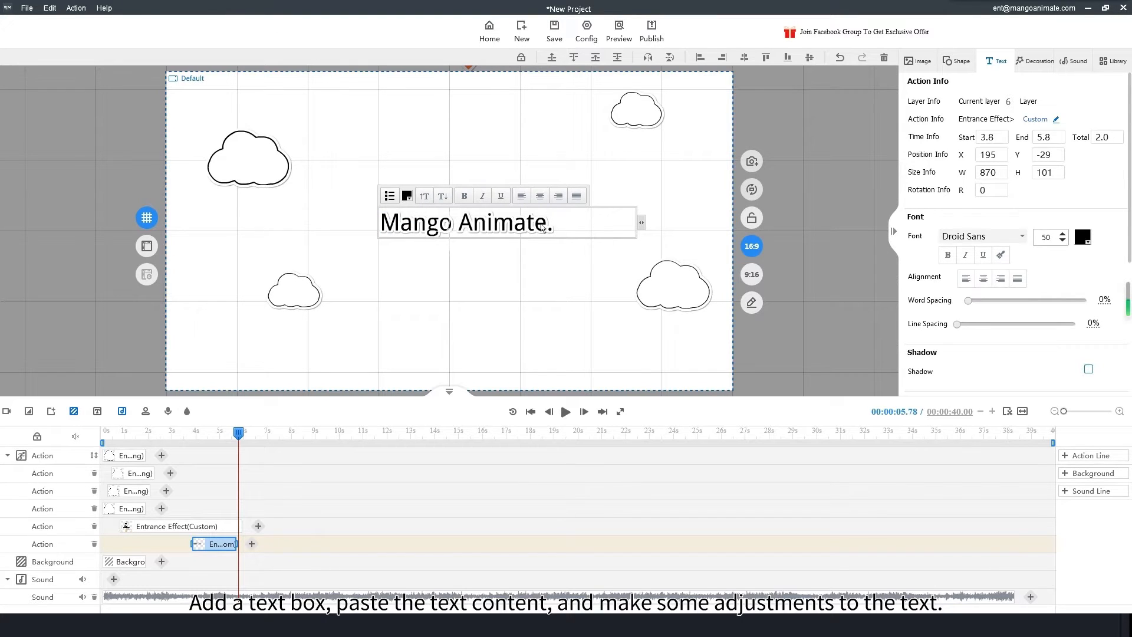
- Try the commercial fonts ZCOOL Addict Italic 01, Age and Akrobat Regular on the title text
left_click(981, 237)
left_click(1017, 280)
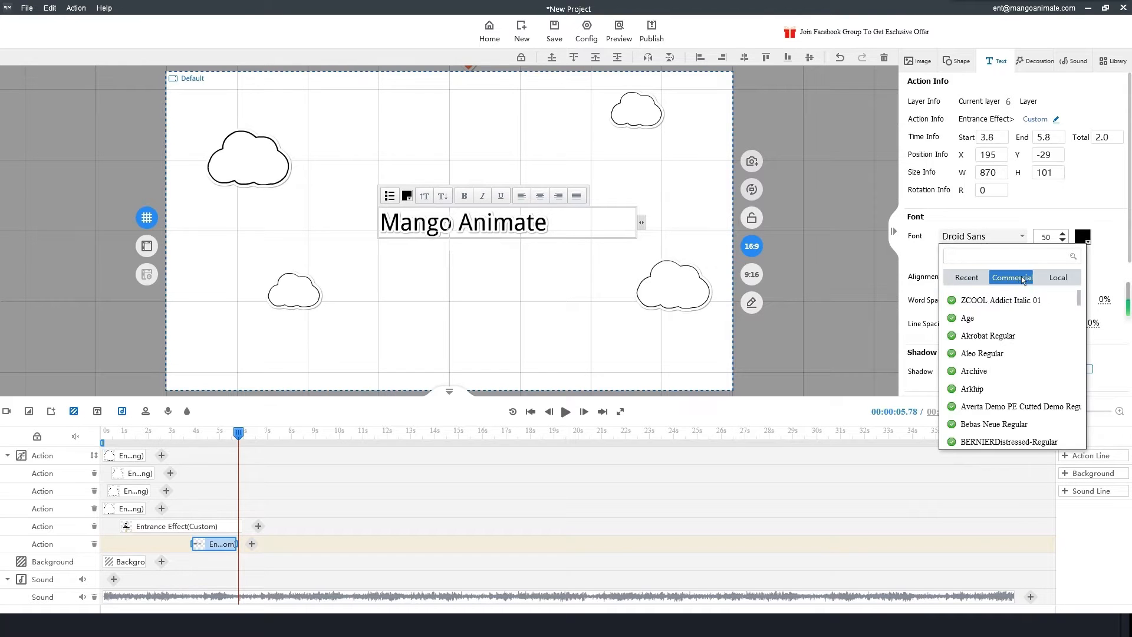
left_click(989, 301)
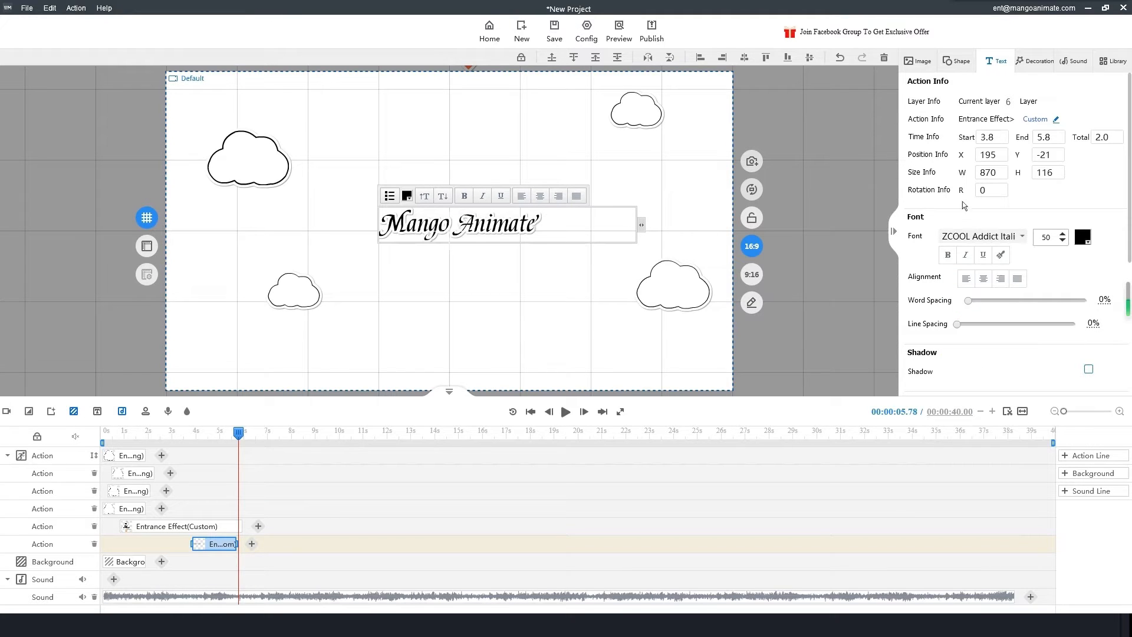
left_click(982, 237)
left_click(987, 317)
left_click(980, 238)
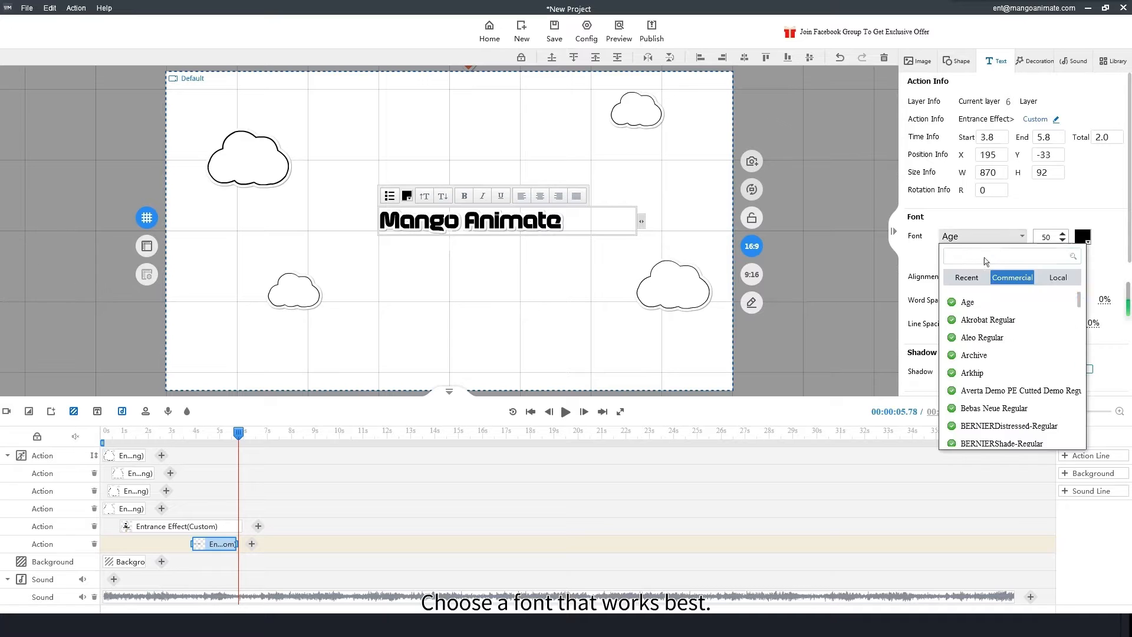
left_click(1000, 320)
- Set the title's font to Aleo Regular and move the text down to about X 183, Y 120
left_click(991, 242)
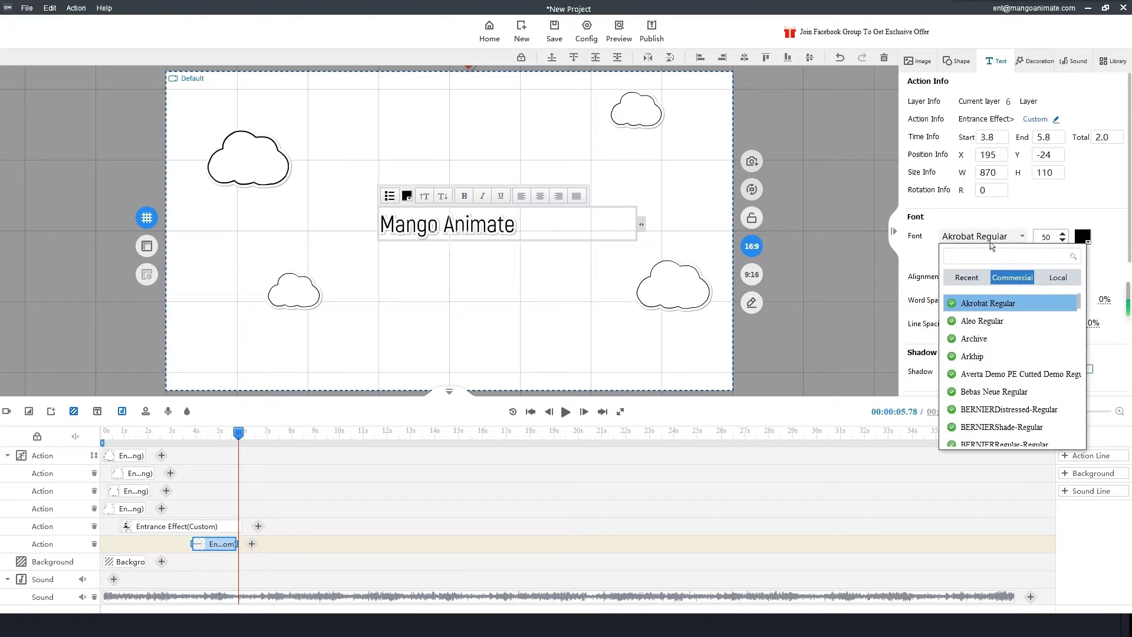
left_click(988, 321)
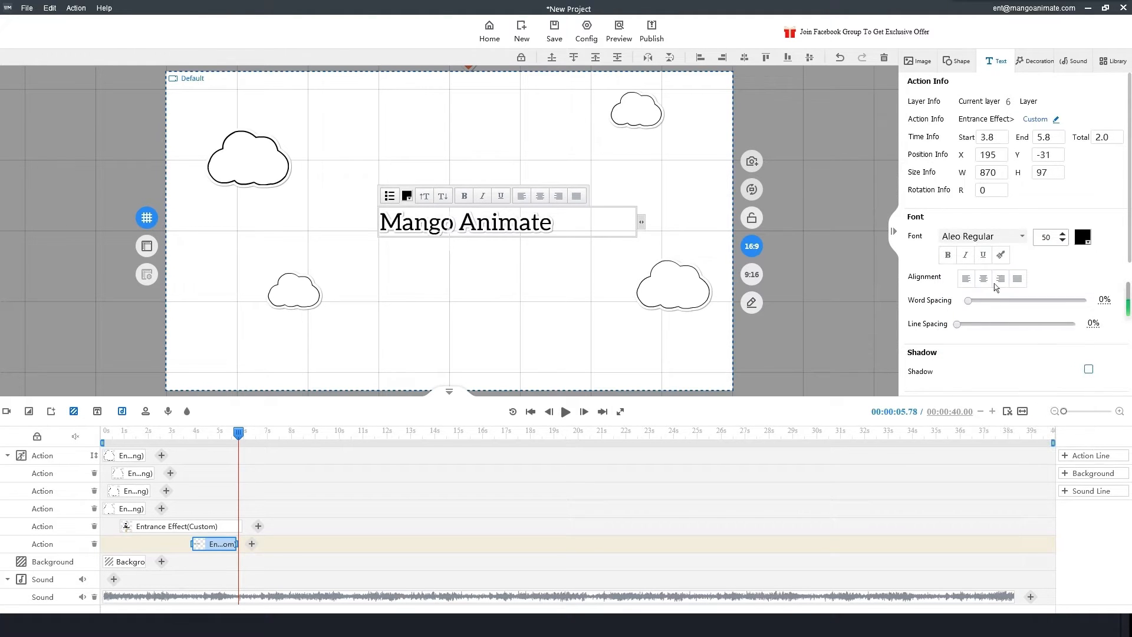
left_click(990, 240)
left_click(865, 186)
left_click(533, 253)
left_click_drag(451, 232, 438, 280)
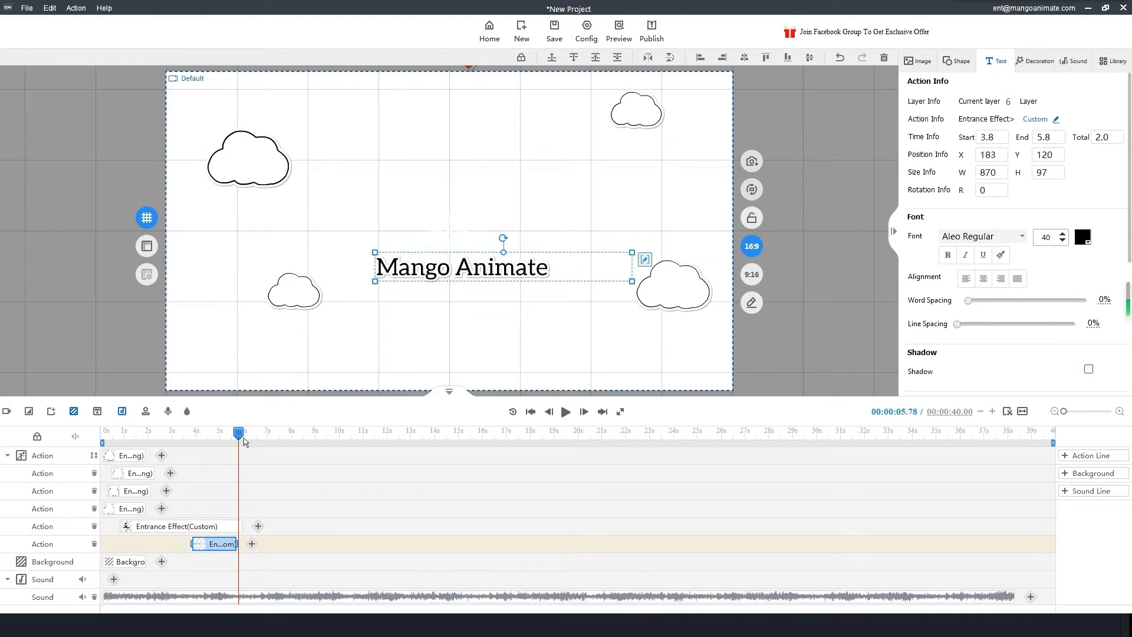
- Play the scene from about 3 s to check the title's entrance against the rocket's flight
left_click_drag(239, 434, 177, 426)
key("space")
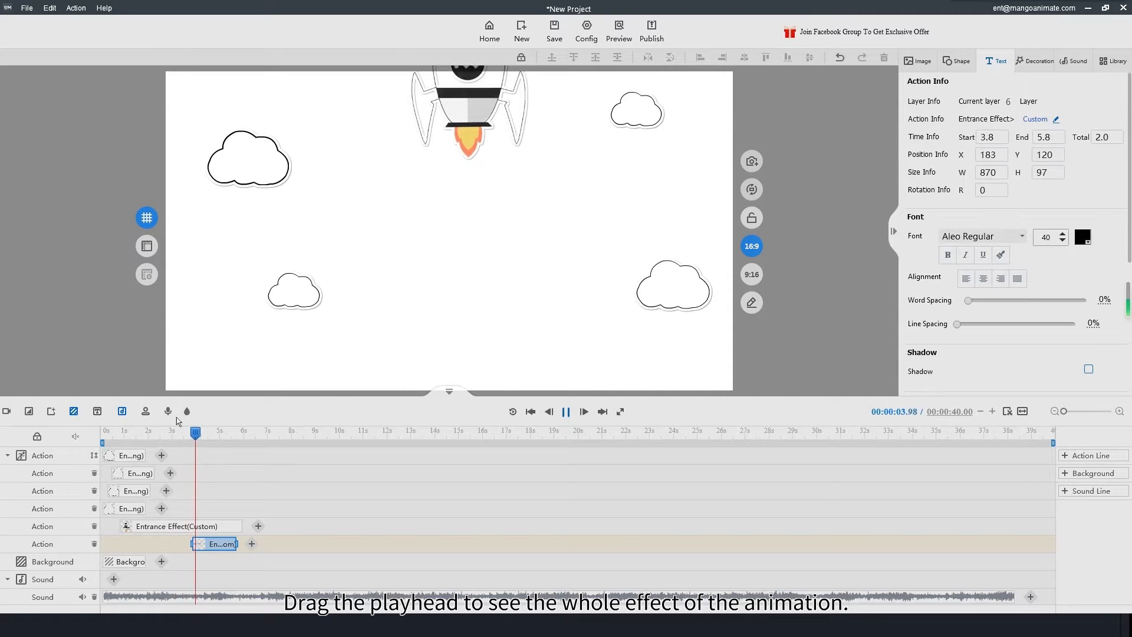
key("space")
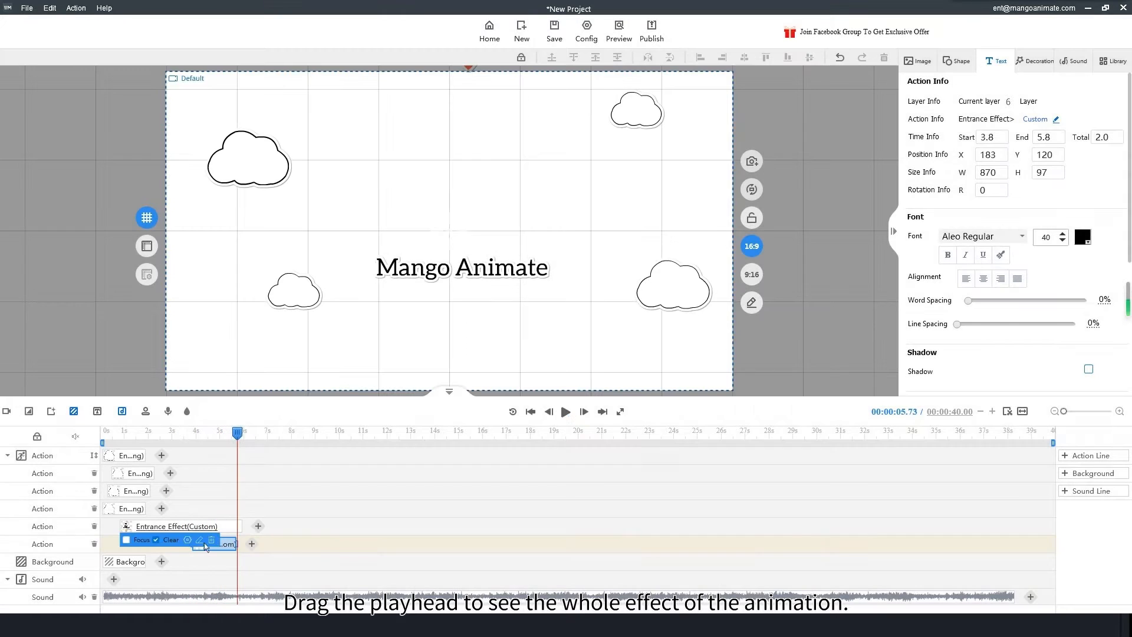
- Shift the title's clip to run from 3.0 to 5.0 s and preview its entrance
mouse_move(218, 545)
left_click_drag(218, 545, 197, 550)
left_click_drag(232, 440, 159, 438)
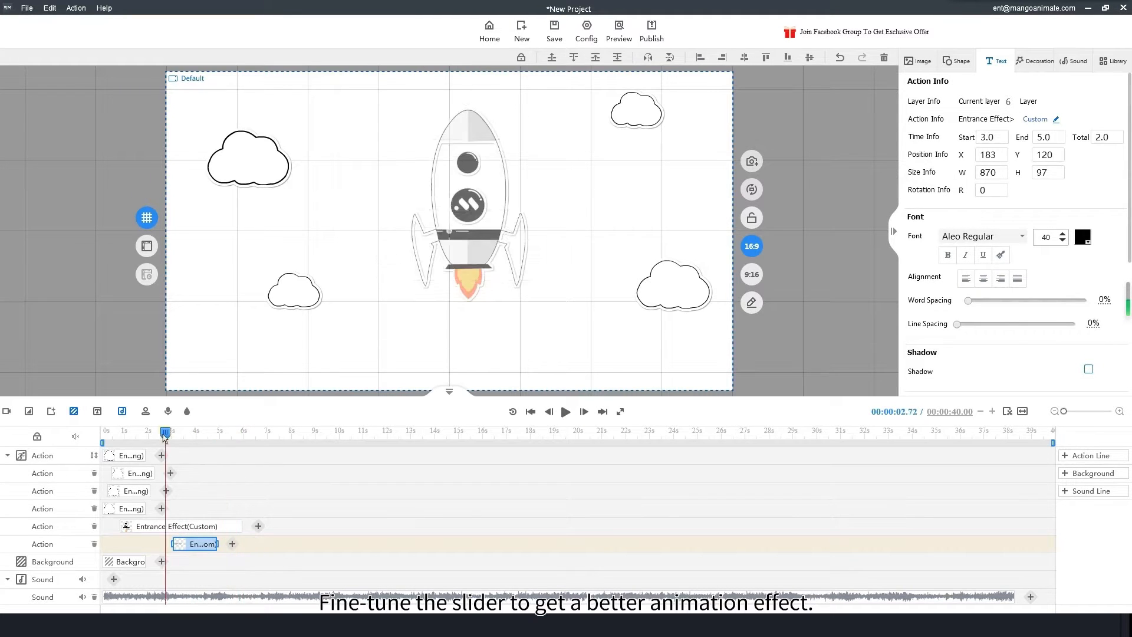
key("space")
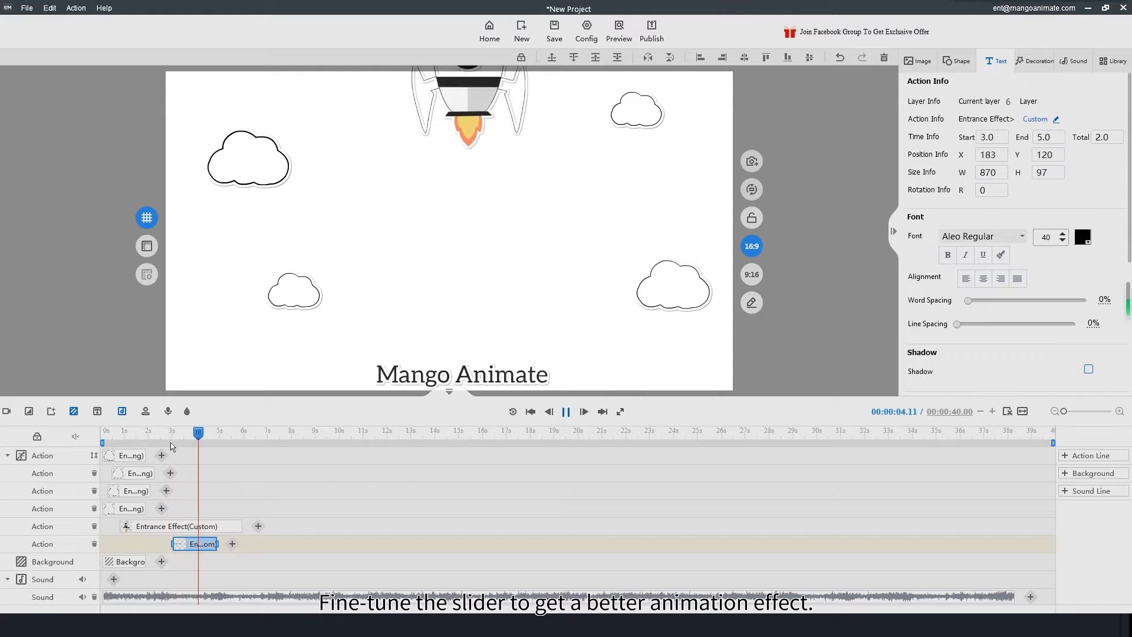
key("space")
- Change the title's entrance effect to Hand Drawing with the hand type set to none, and preview it
double_click(190, 545)
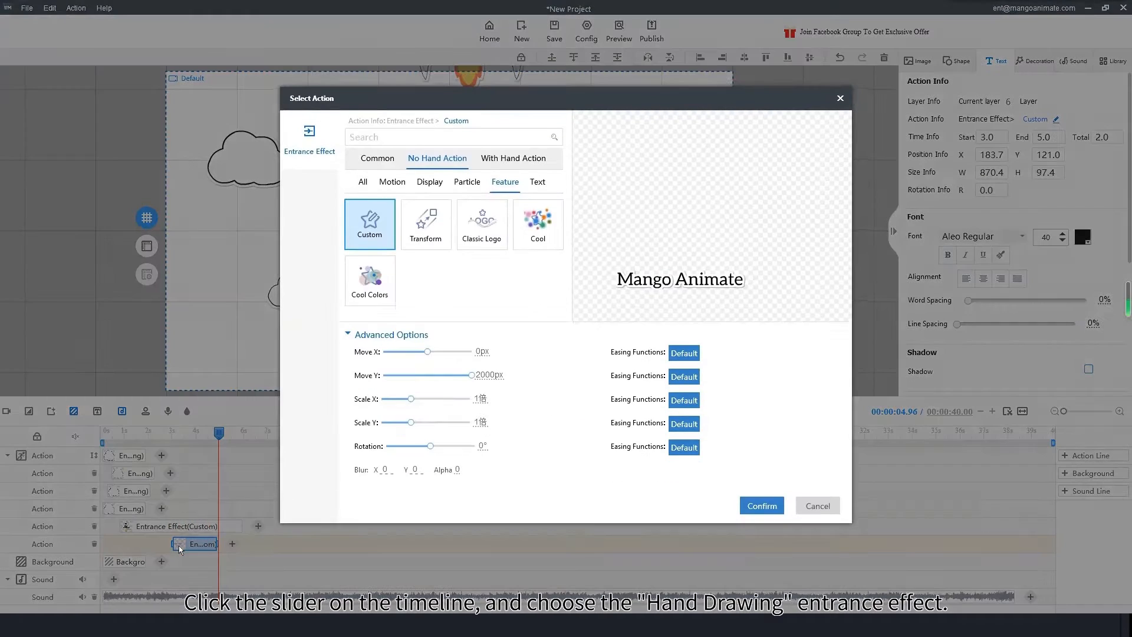
left_click(505, 162)
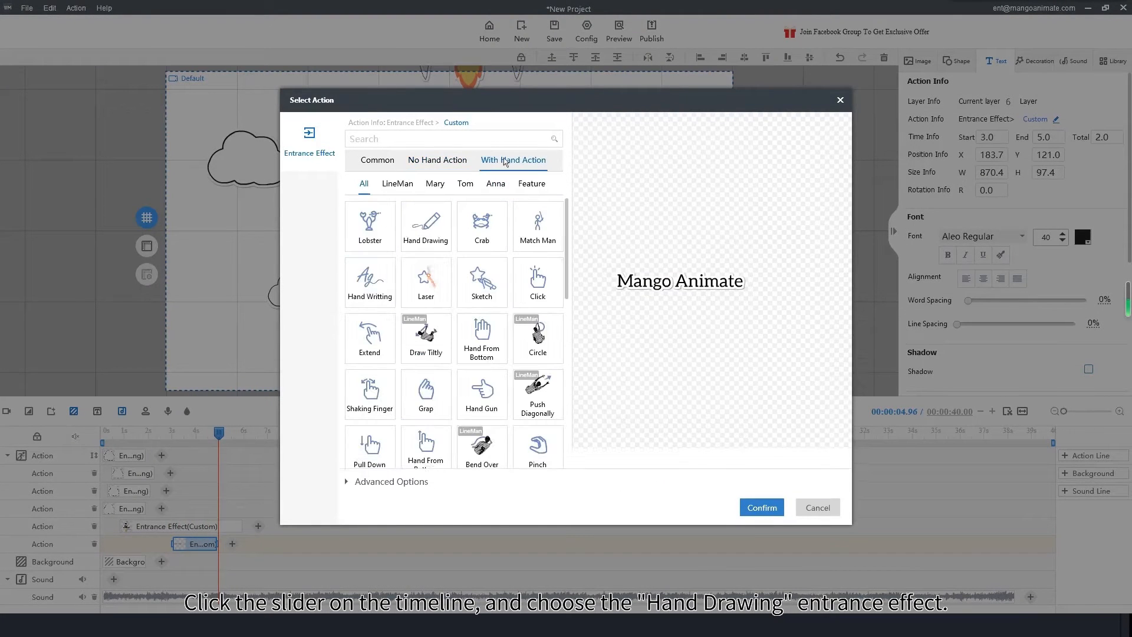
left_click(395, 185)
left_click(372, 186)
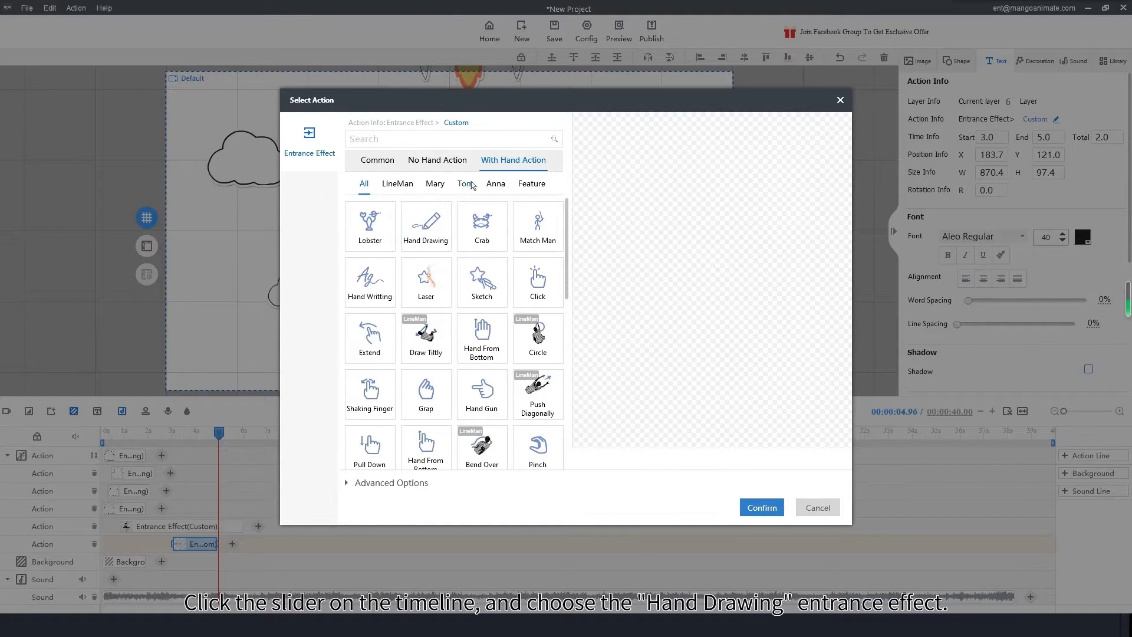
left_click(427, 235)
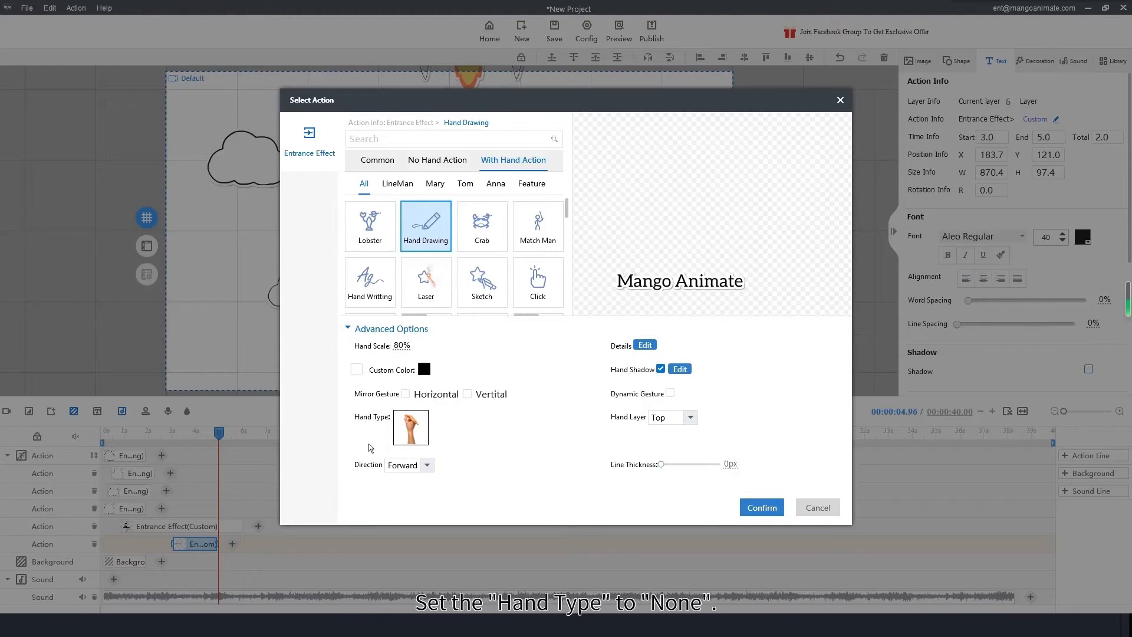
left_click(407, 421)
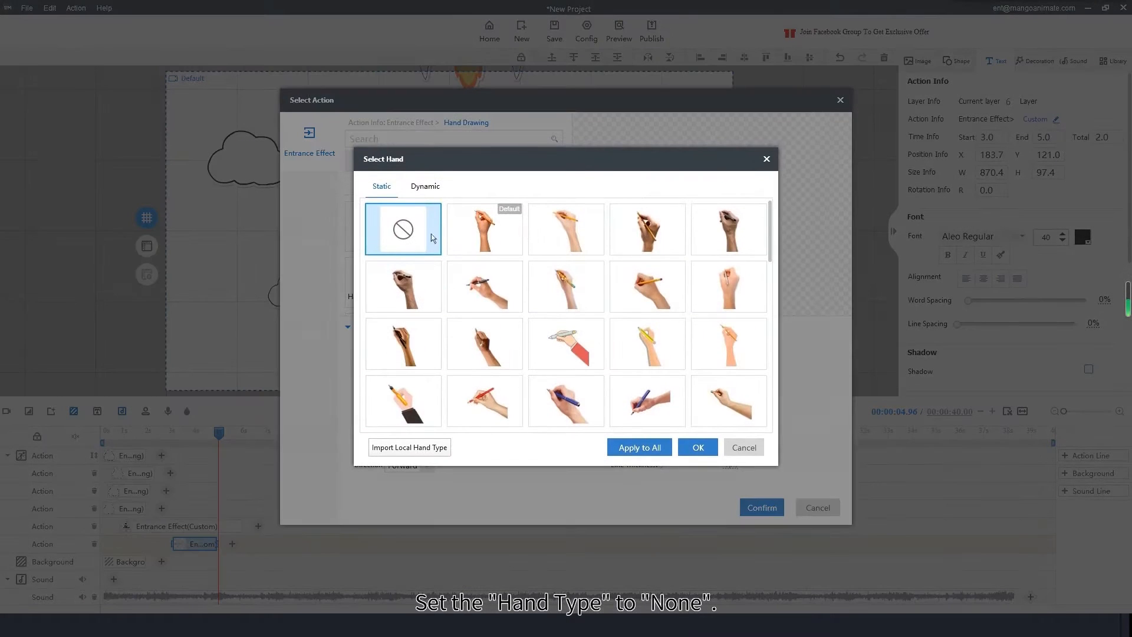
left_click(703, 448)
left_click(776, 511)
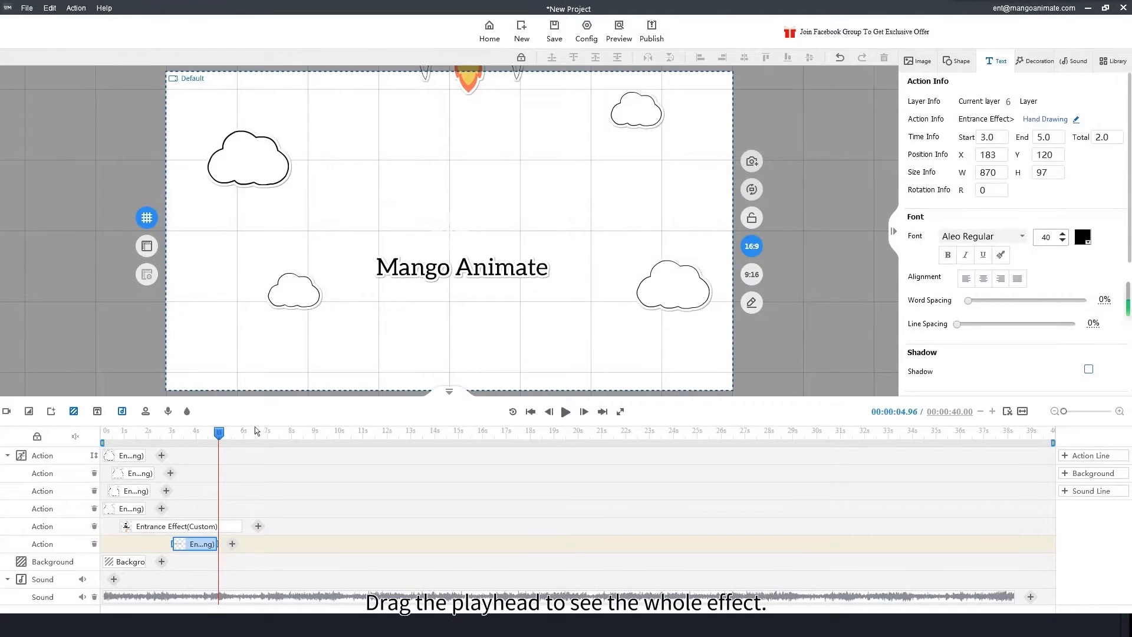
left_click_drag(219, 432, 142, 437)
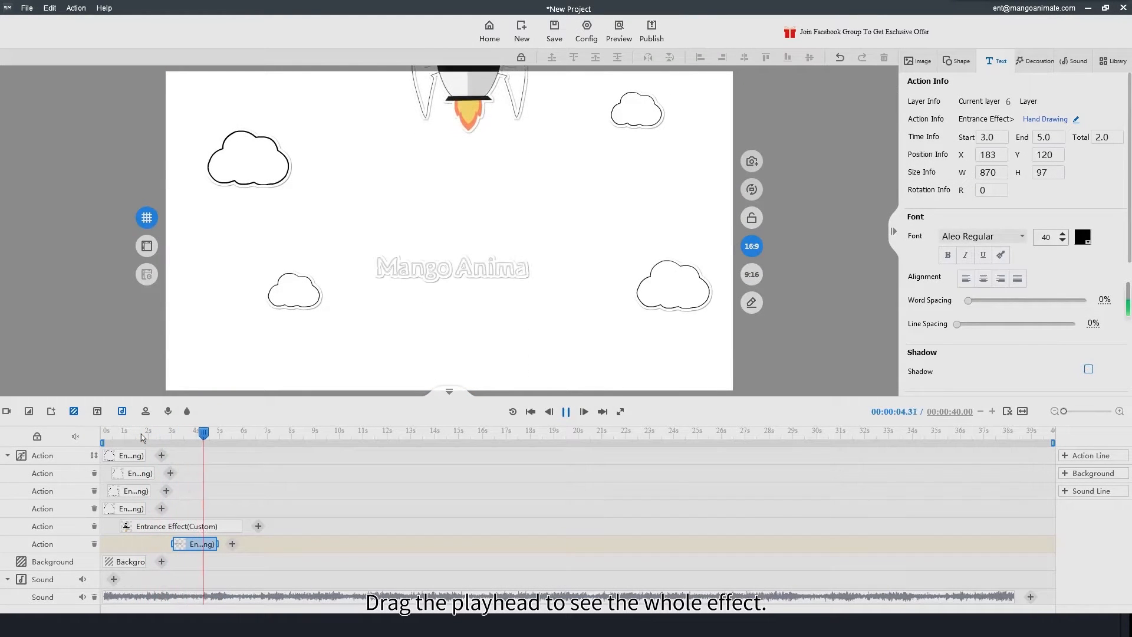
key("space")
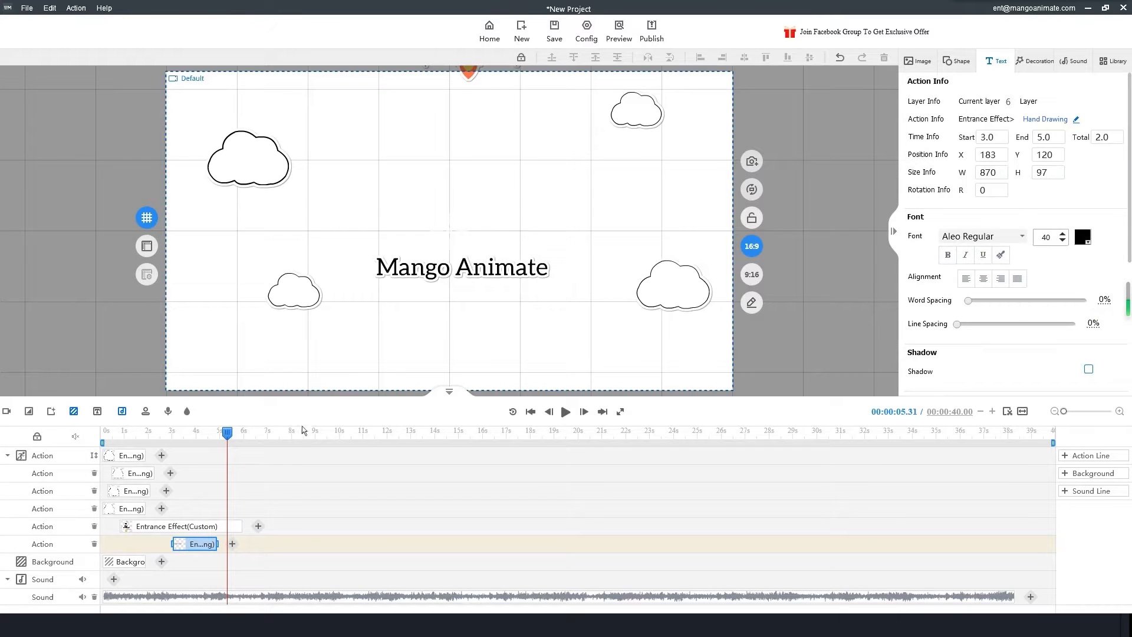
- Increase the "Mango Animate" title's font size by 3 and nudge the text slightly down and to the left
left_click(431, 276)
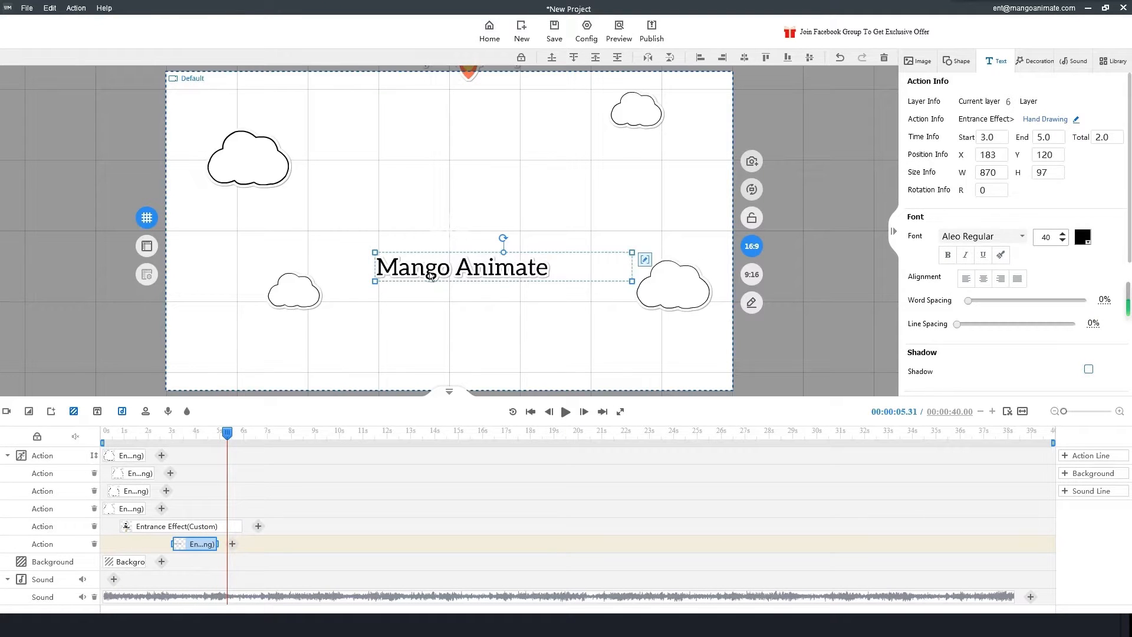
left_click(1064, 235)
left_click(1064, 235)
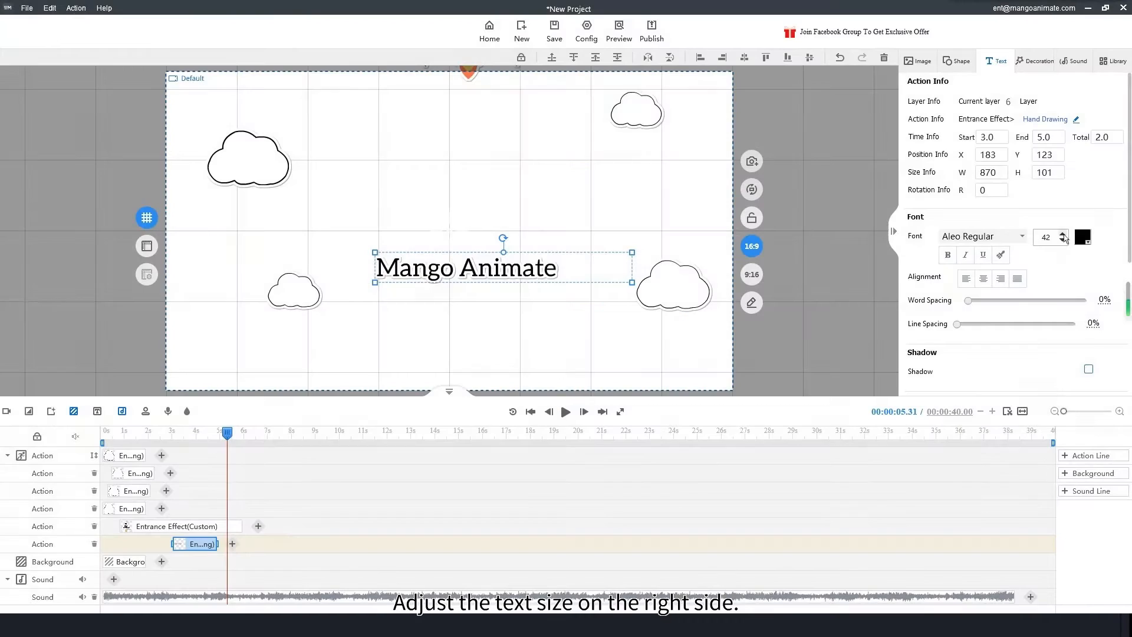
left_click(1064, 235)
left_click_drag(533, 271, 518, 280)
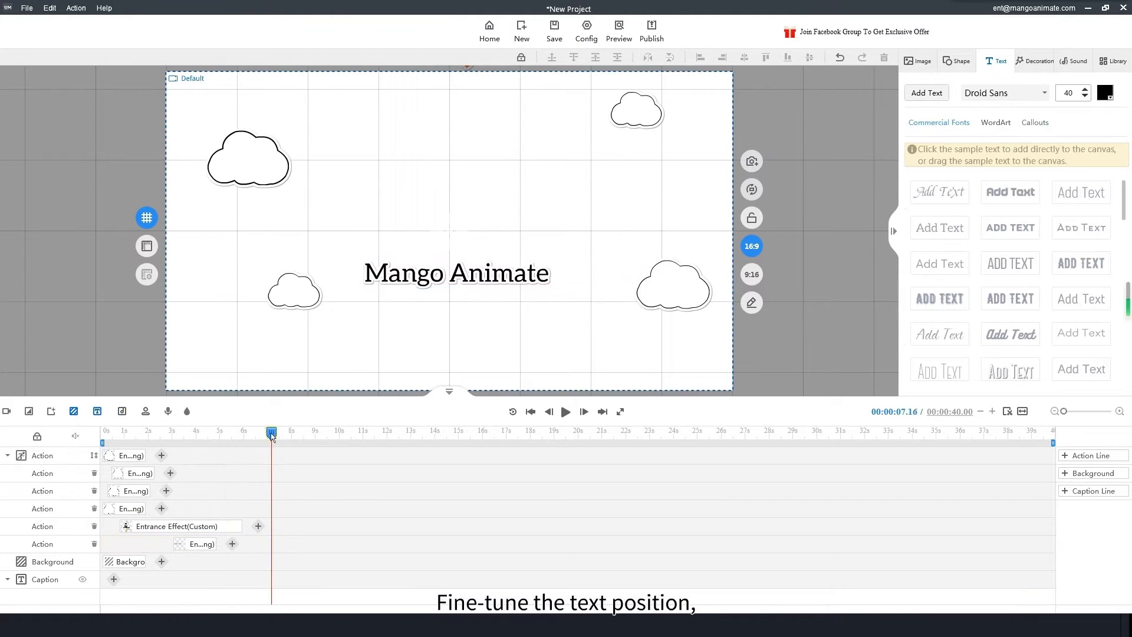
- Preview the scene from the start and replay the title's hand-drawn entrance to check its timing
left_click_drag(272, 437, 49, 439)
key("space")
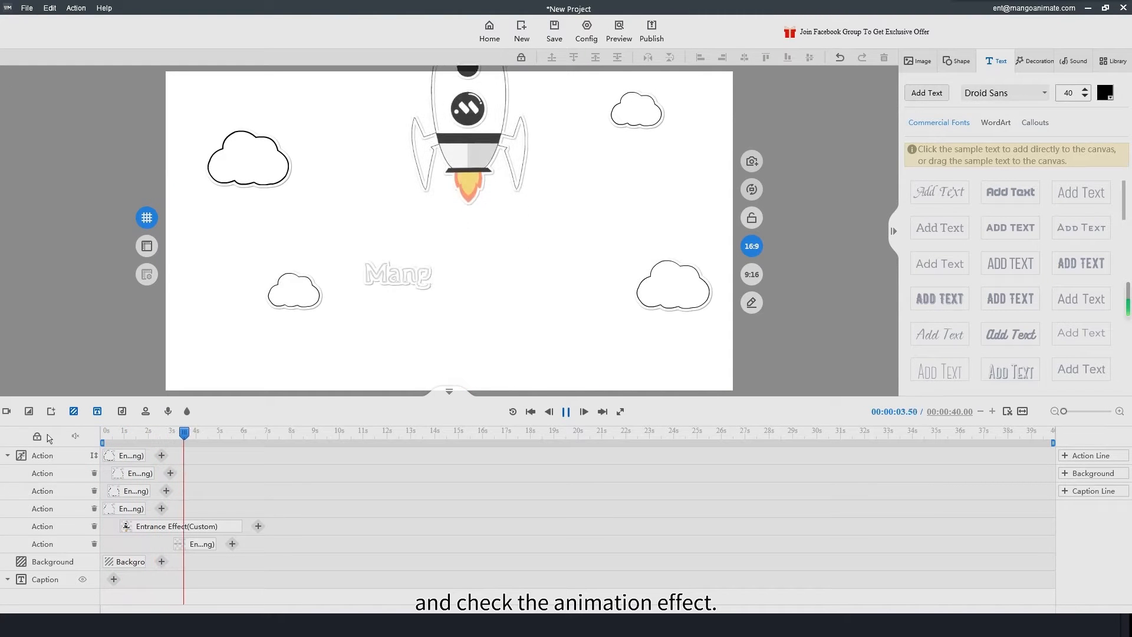
key("space")
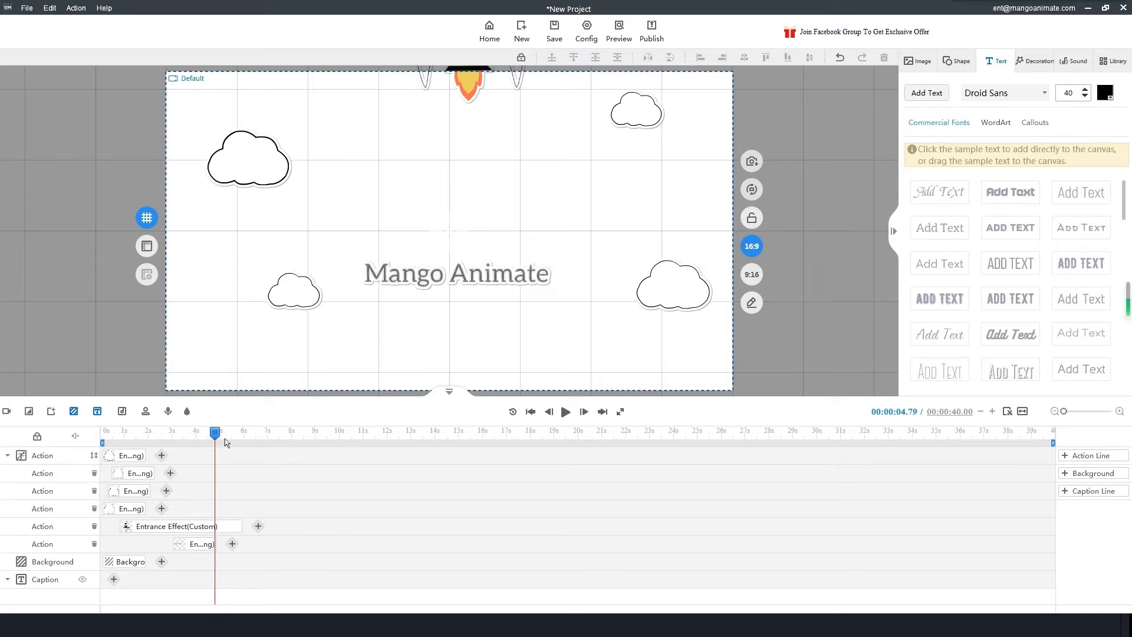
left_click_drag(225, 443, 165, 444)
key("space")
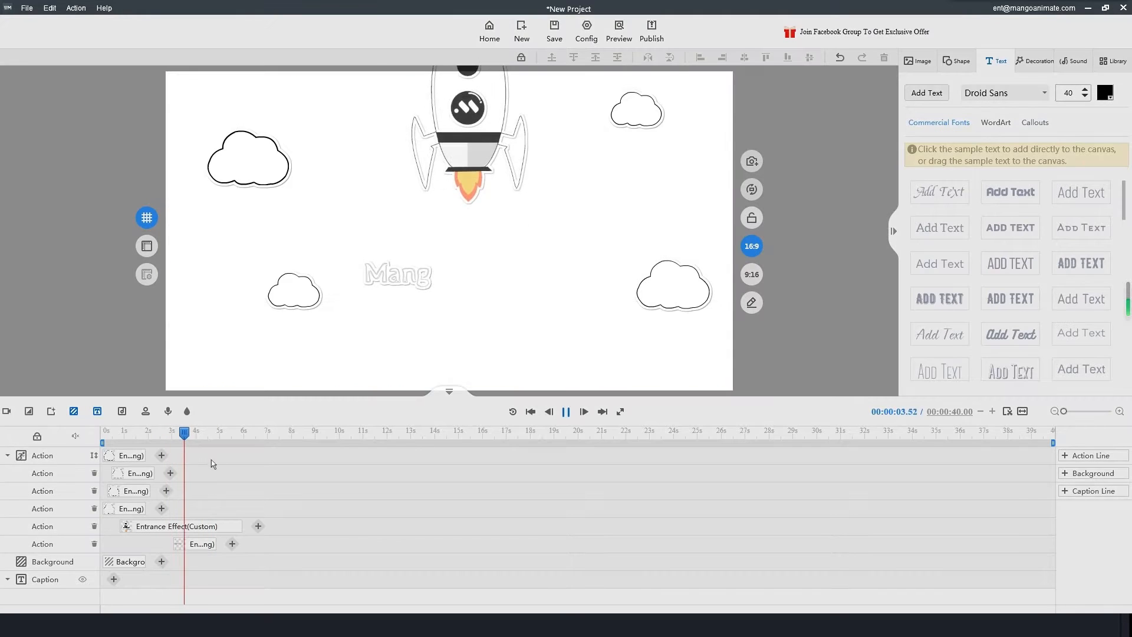
key("space")
key("space")
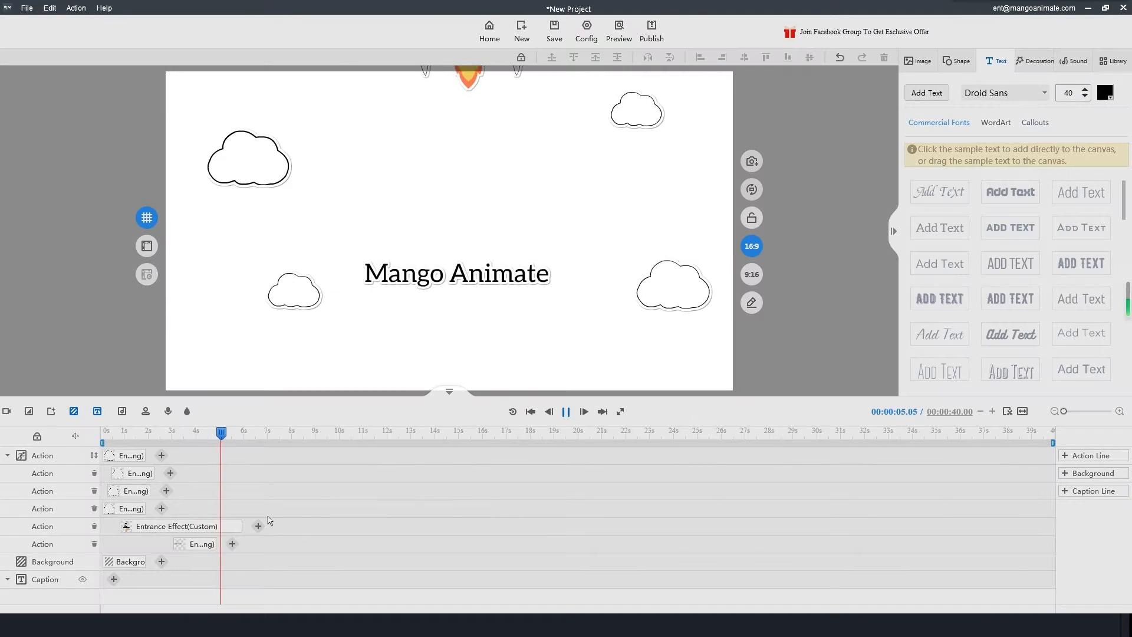
key("space")
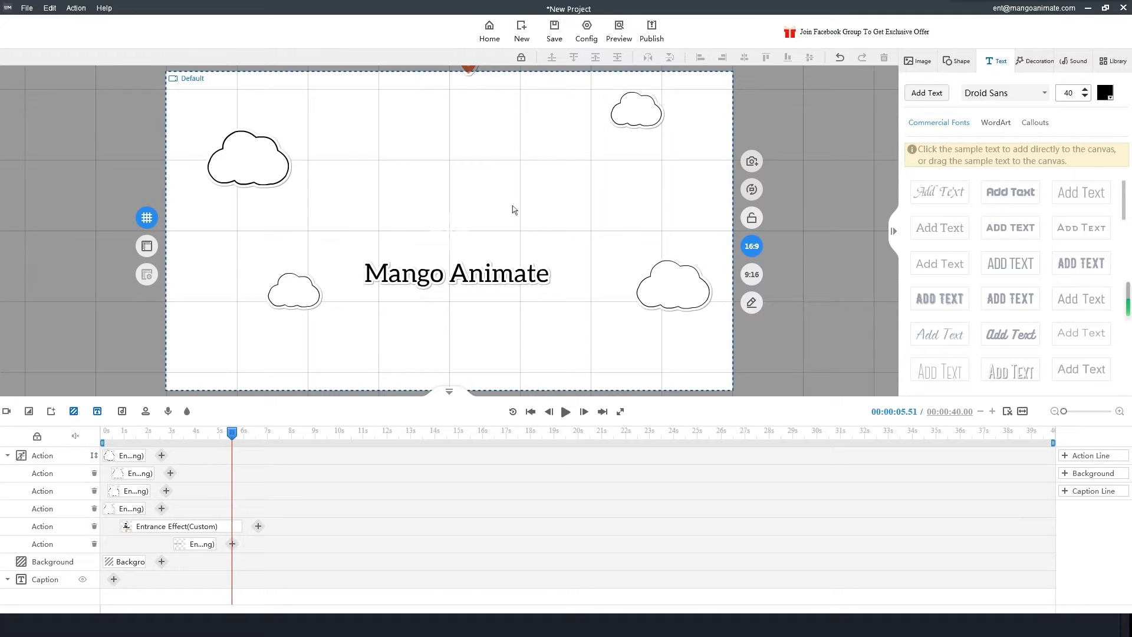
- Add a circle shape at 13.5 s above the start of the title and shrink it to about 100 × 101
left_click(958, 64)
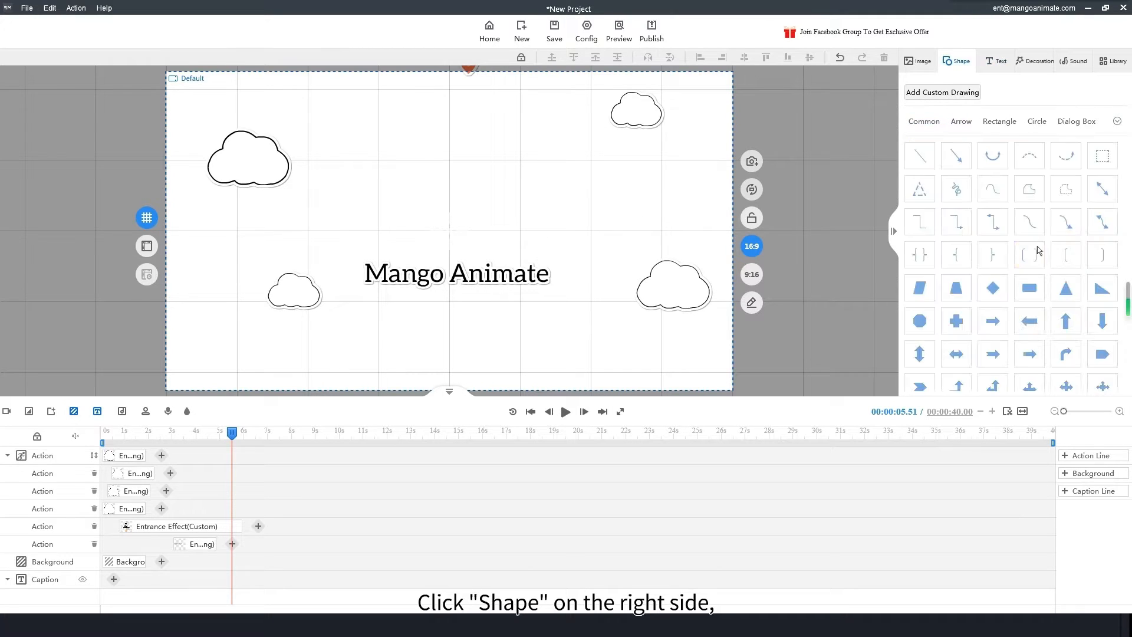
scroll(1021, 254, "down", 2)
scroll(1021, 255, "down", 4)
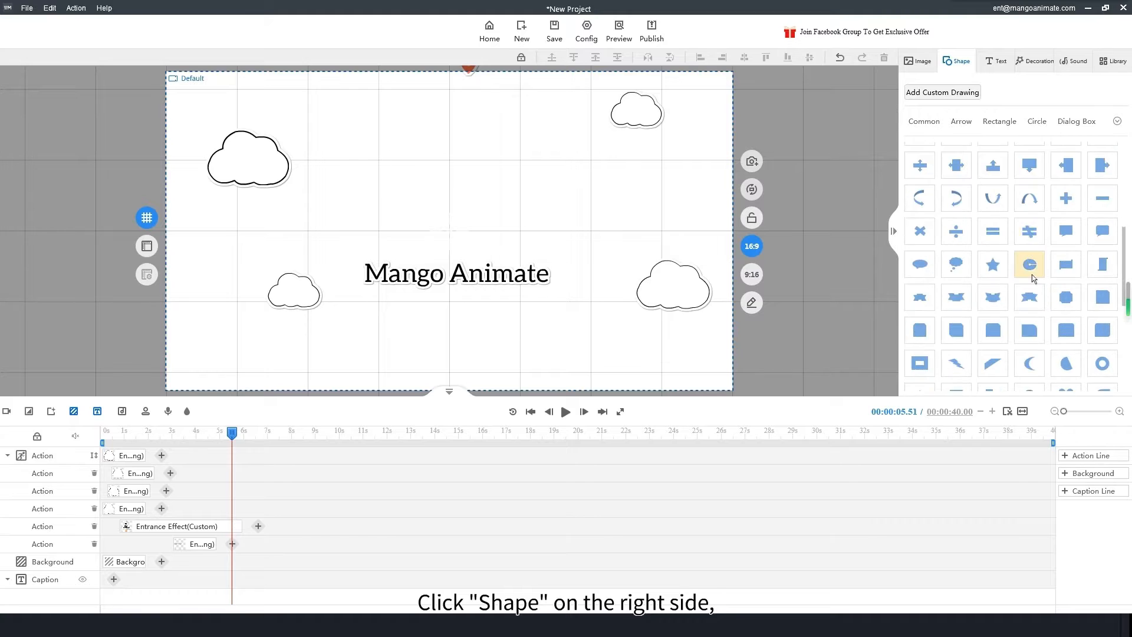
scroll(1032, 275, "down", 2)
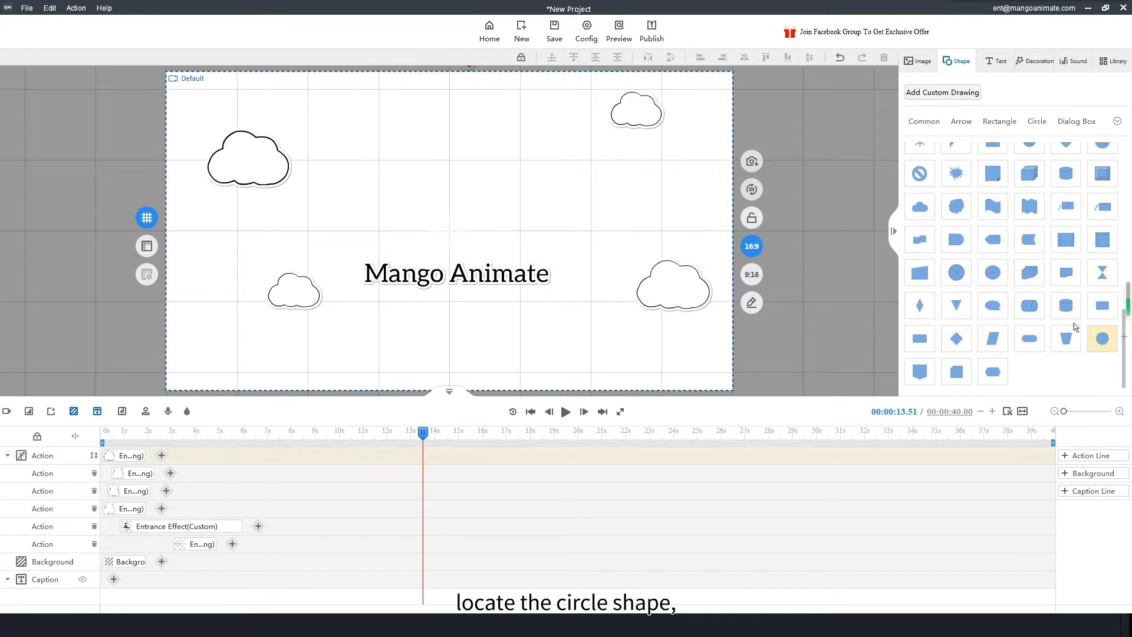
left_click_drag(362, 211, 409, 256)
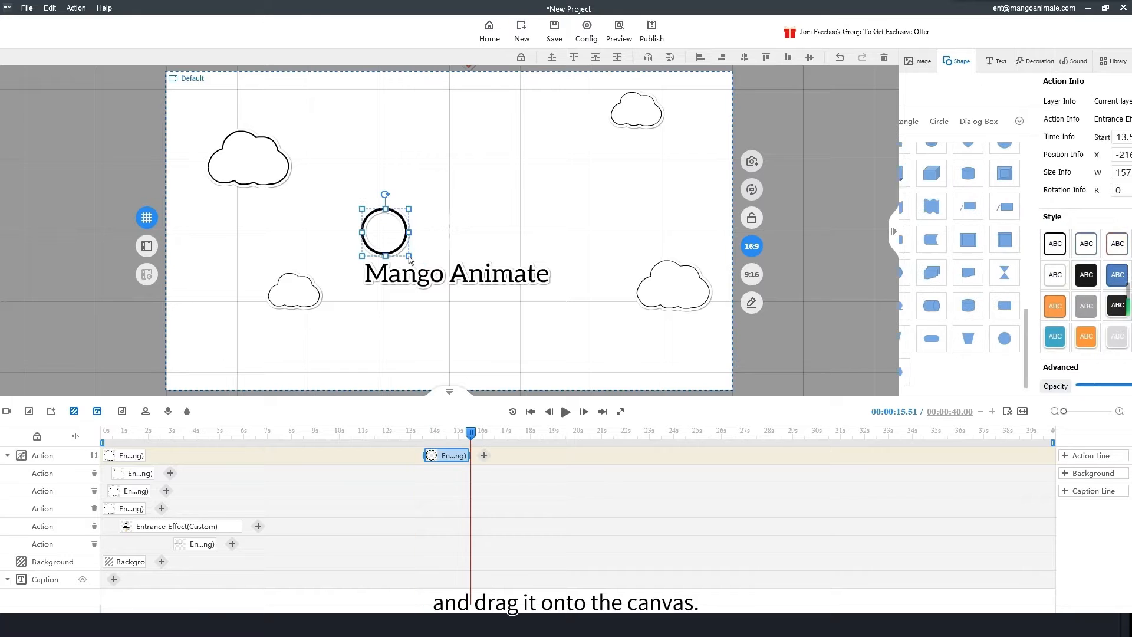
left_click(811, 221)
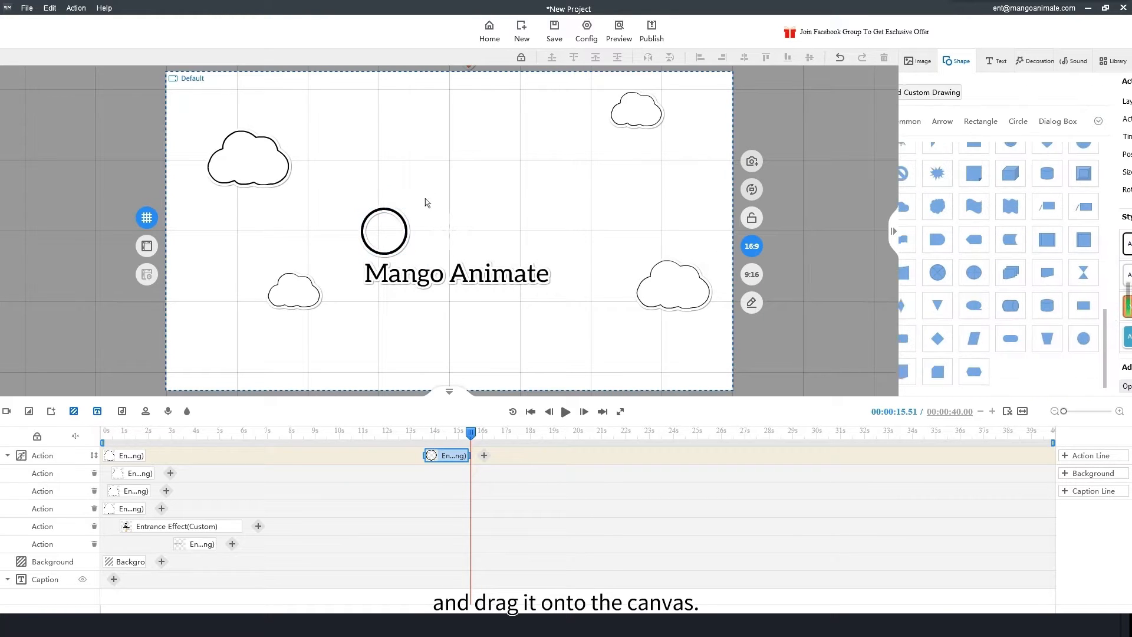
left_click(390, 228)
left_click_drag(363, 211, 392, 230)
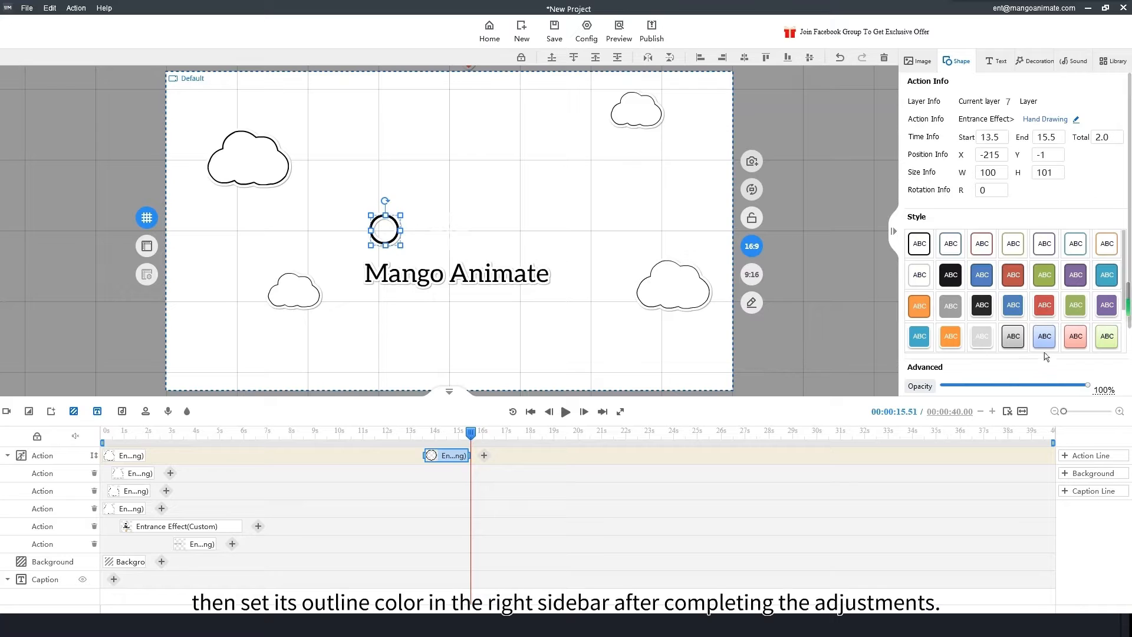
- Set the circle's border color to the standard orange-yellow
scroll(1045, 352, "down", 4)
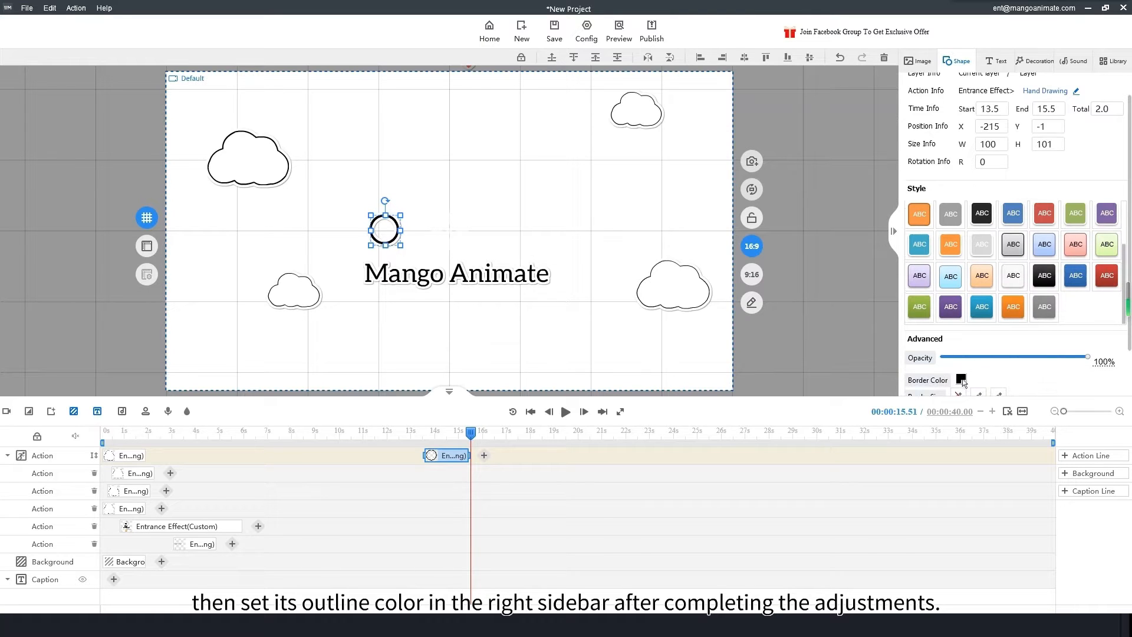
left_click(962, 379)
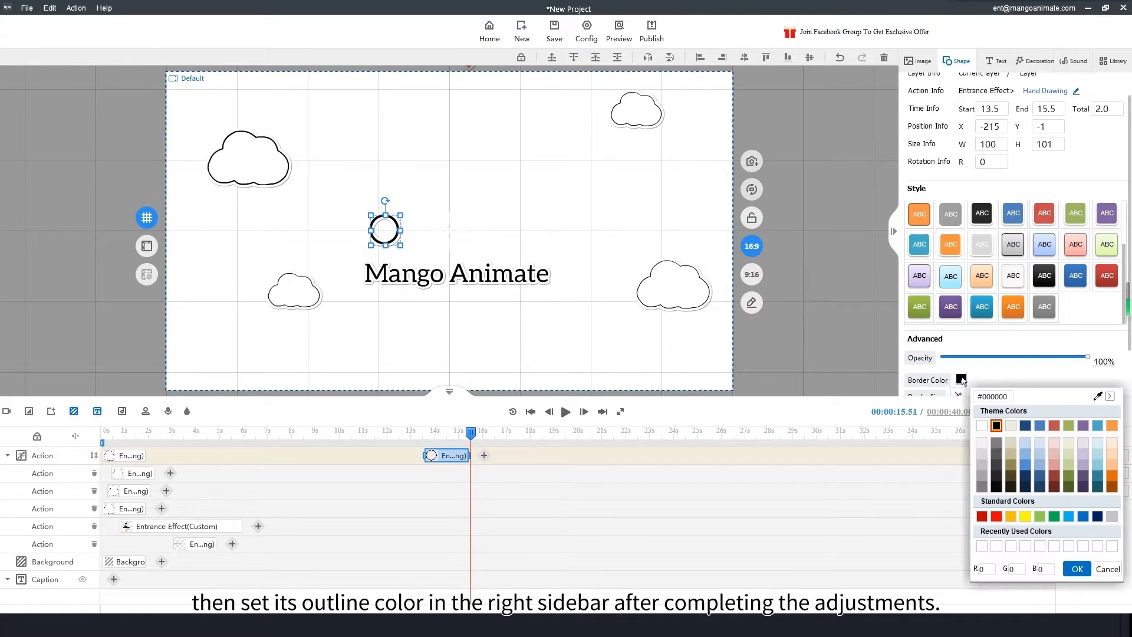
left_click(1017, 517)
left_click(508, 209)
left_click(383, 230)
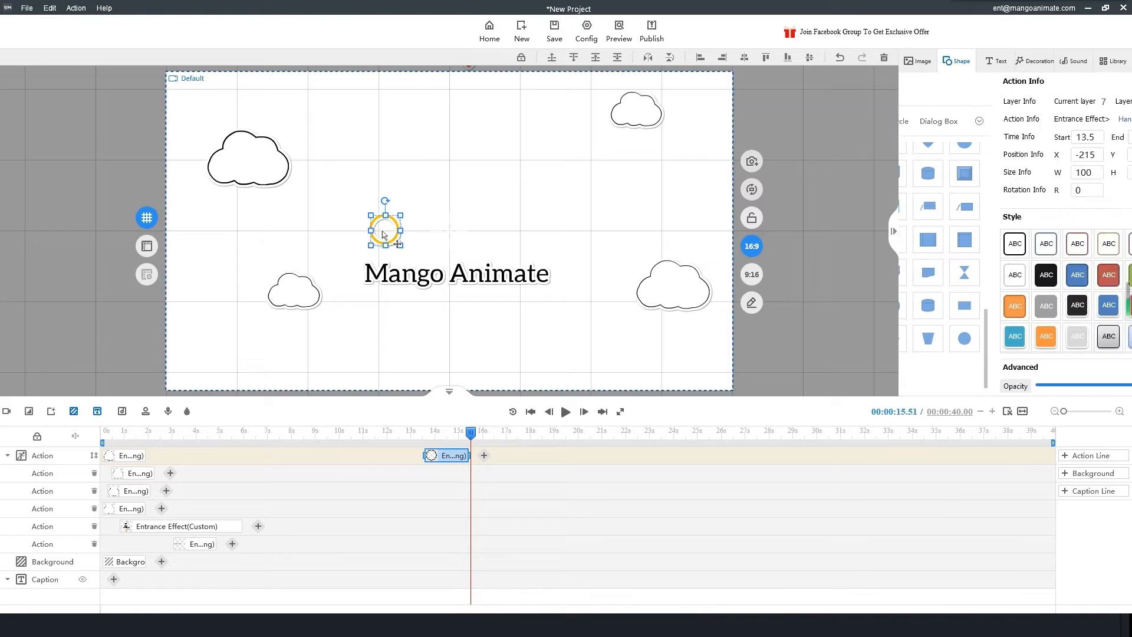
- Nudge the orange circle to about X -213, Y -3 above the start of the title
left_click_drag(383, 231, 385, 232)
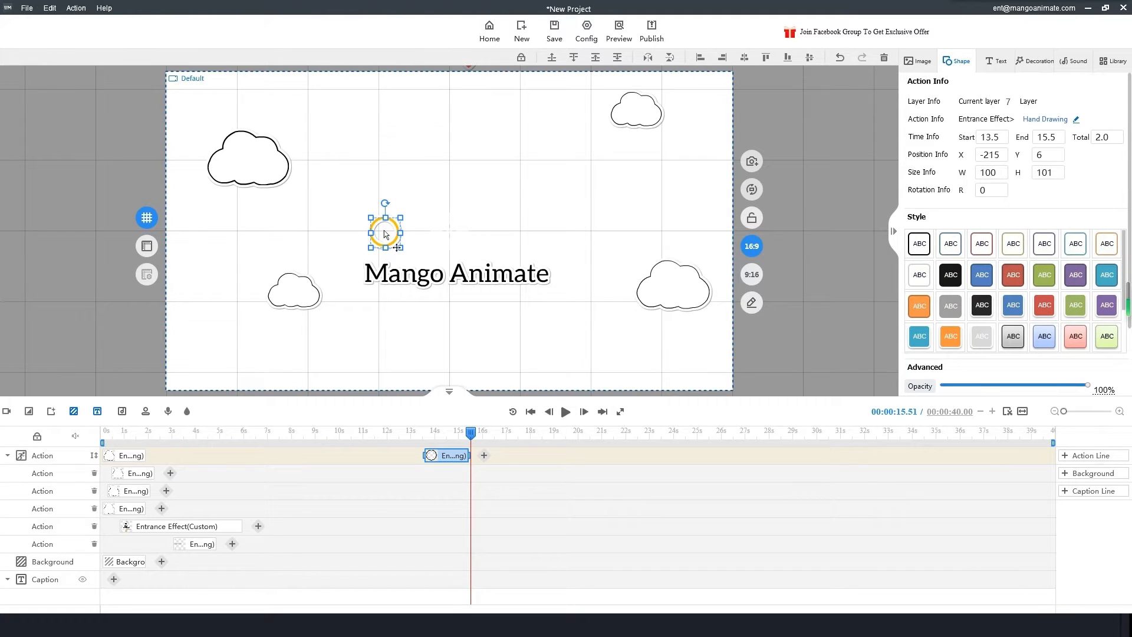
left_click(918, 61)
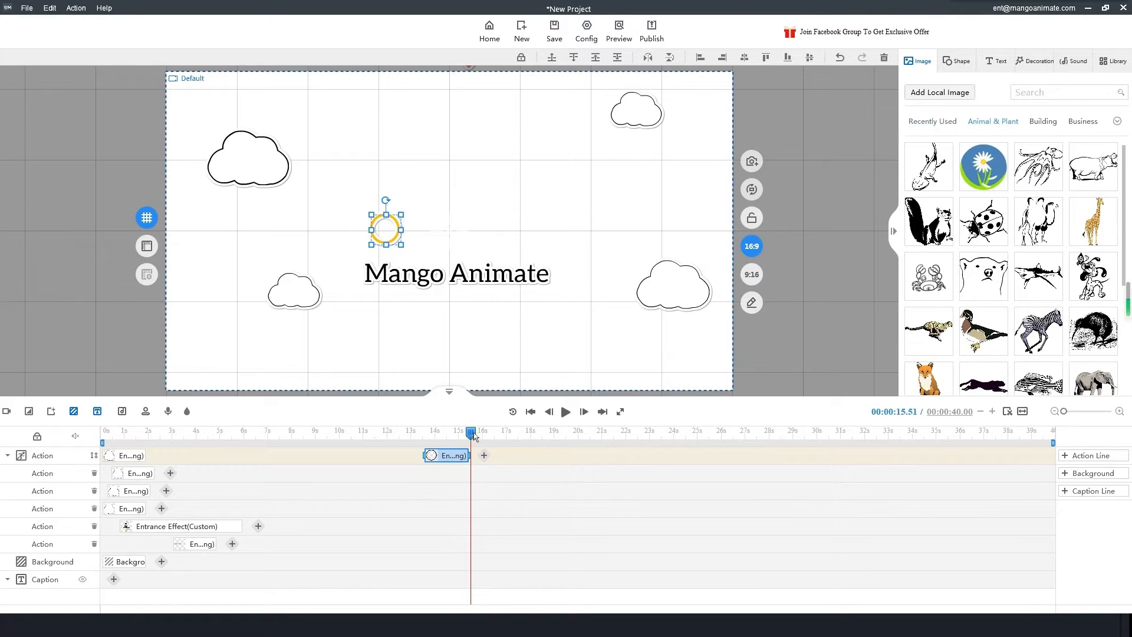
mouse_move(476, 437)
left_mouse_down()
mouse_move(430, 437)
mouse_move(470, 437)
left_mouse_up()
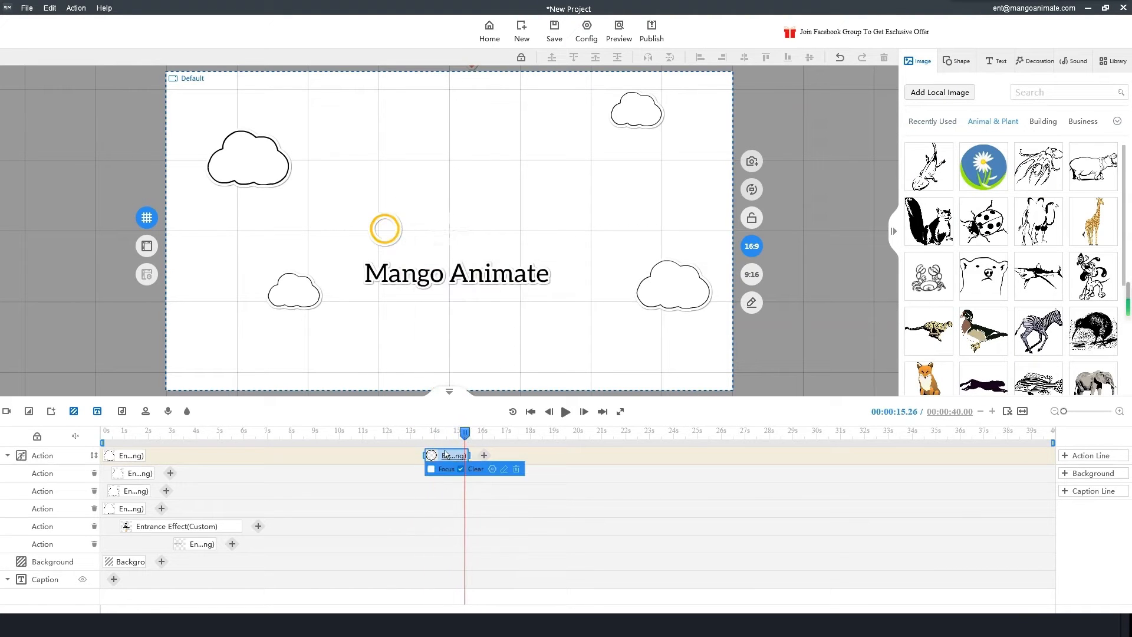
- Remove the hand from the circle's Hand Drawing entrance effect by setting its hand type to none
double_click(452, 455)
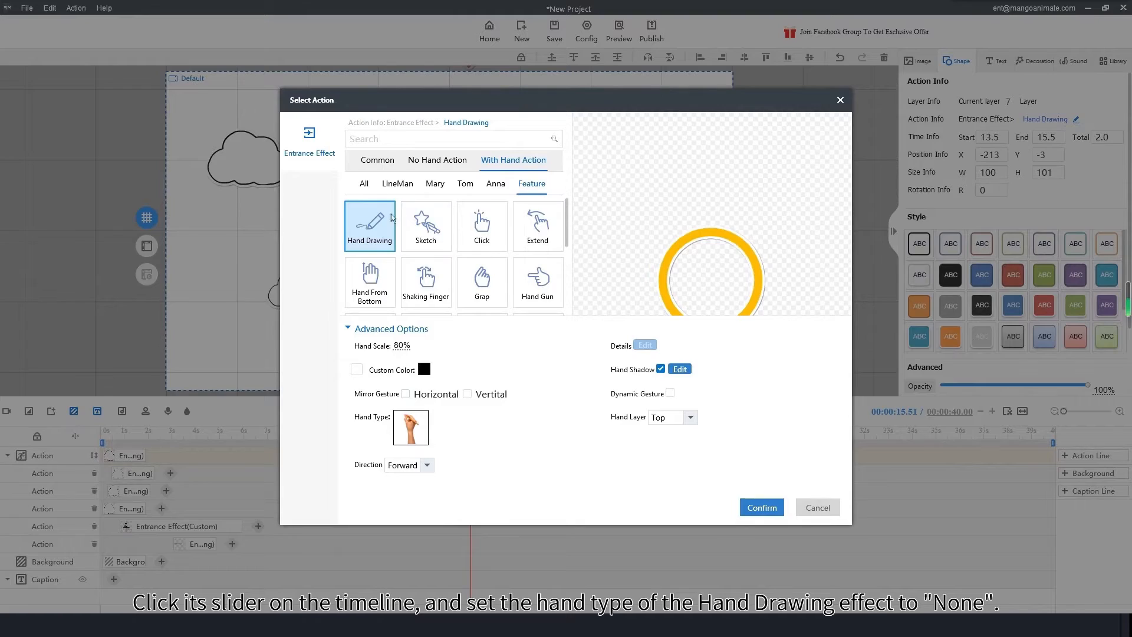
left_click(408, 422)
left_click(414, 234)
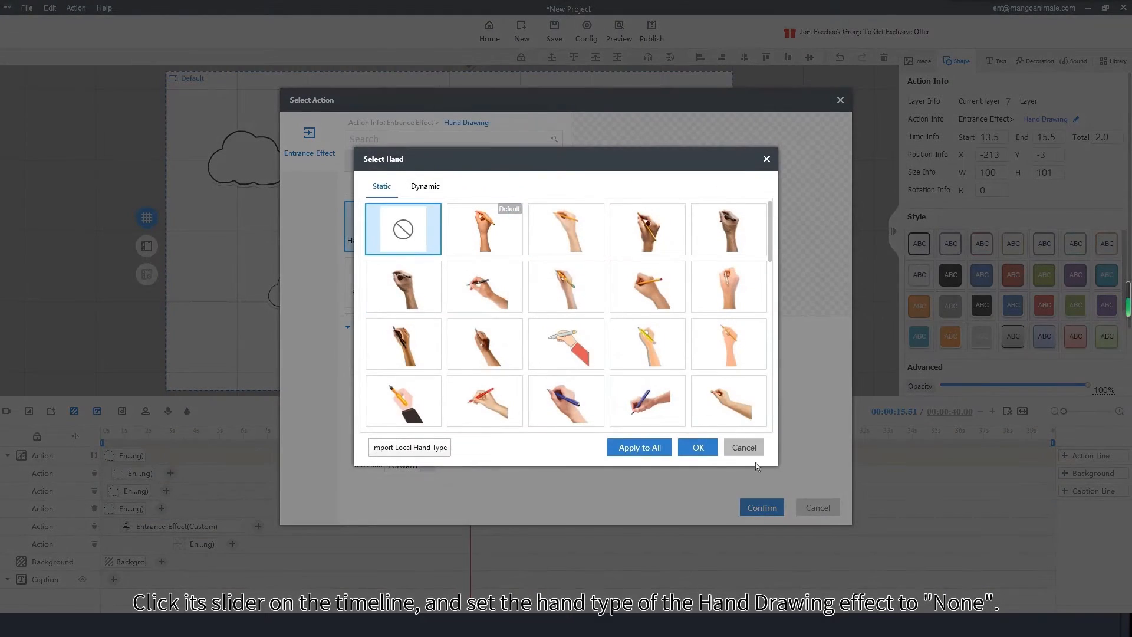
left_click(708, 450)
left_click(762, 508)
- Move the circle's entrance effect earlier on the timeline so it starts at 3.9 s, previewing its timing from about 2.9 s
left_click_drag(466, 457, 230, 477)
left_click_drag(216, 435, 170, 423)
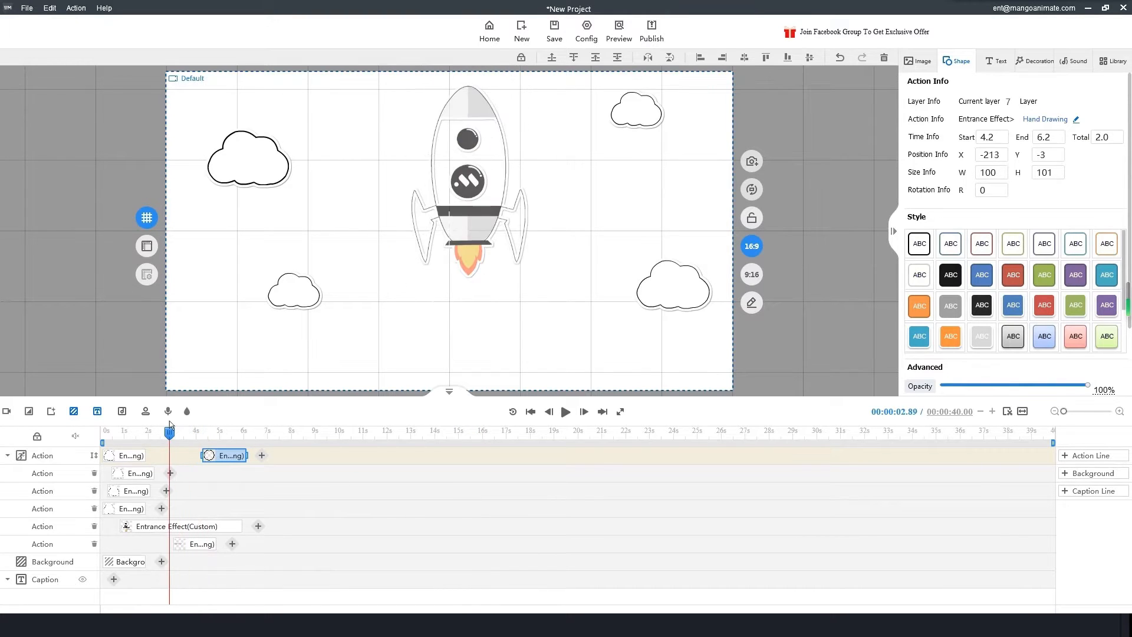
key("space")
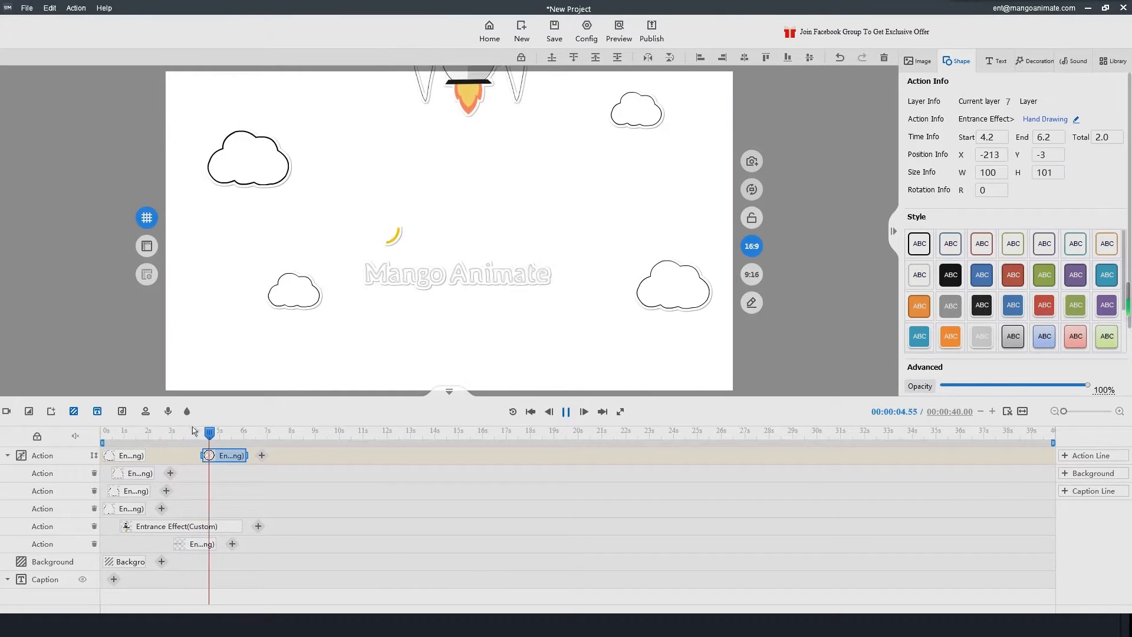
left_click(208, 456)
left_click_drag(208, 455, 199, 455)
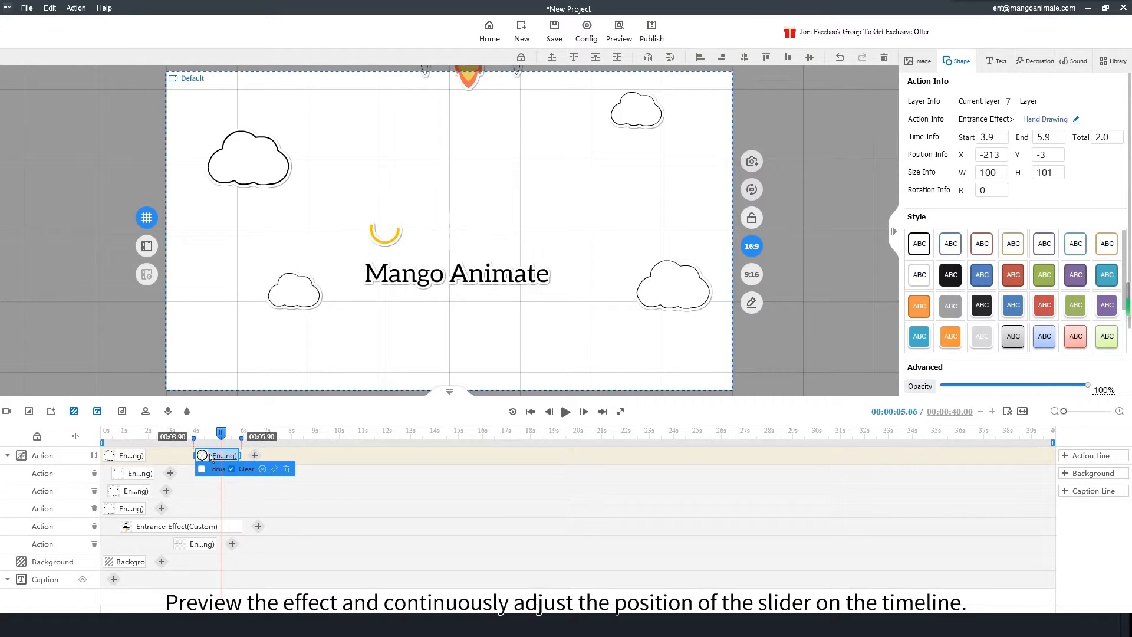
- Replay the circle's entrance against the title and the rising rocket to check its timing
left_click(164, 443)
key("space")
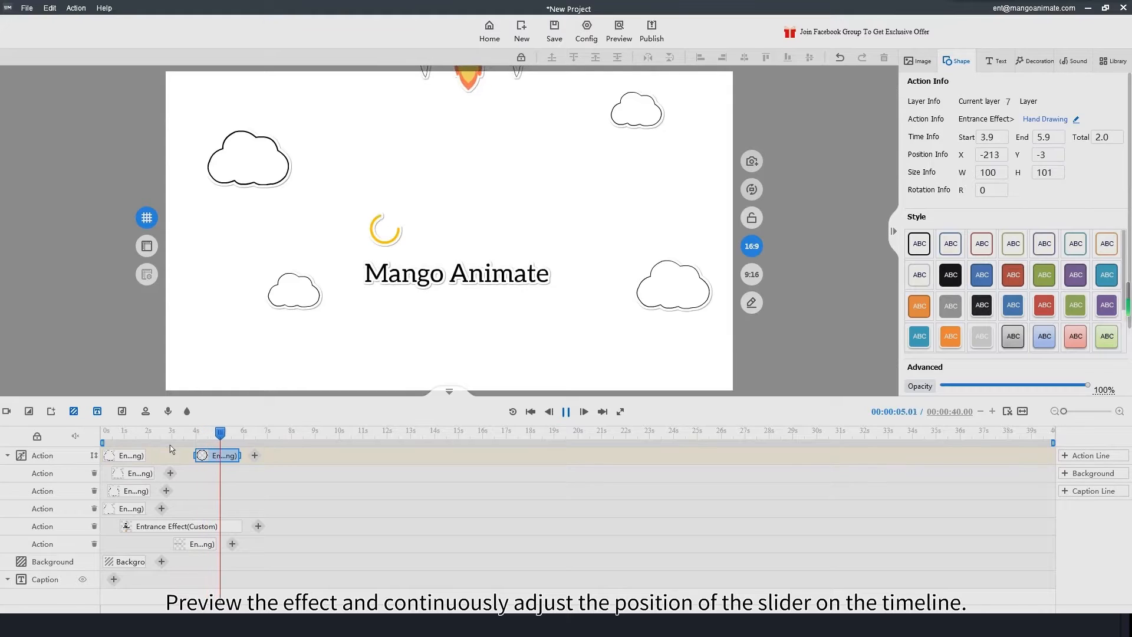
key("space")
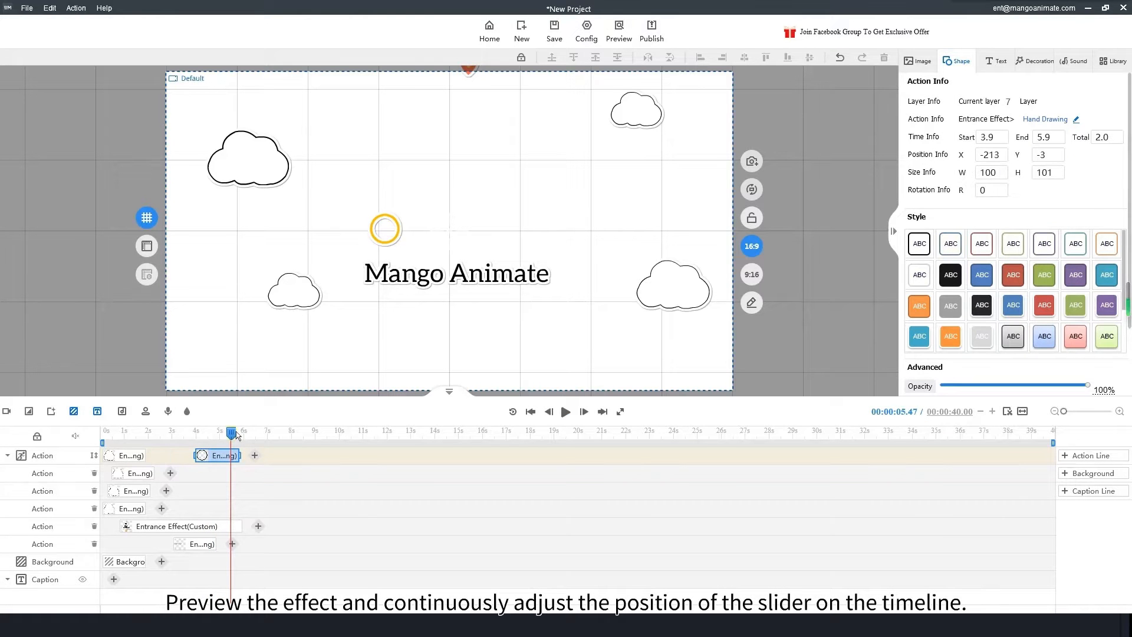
left_click(196, 432)
key("space")
key("space")
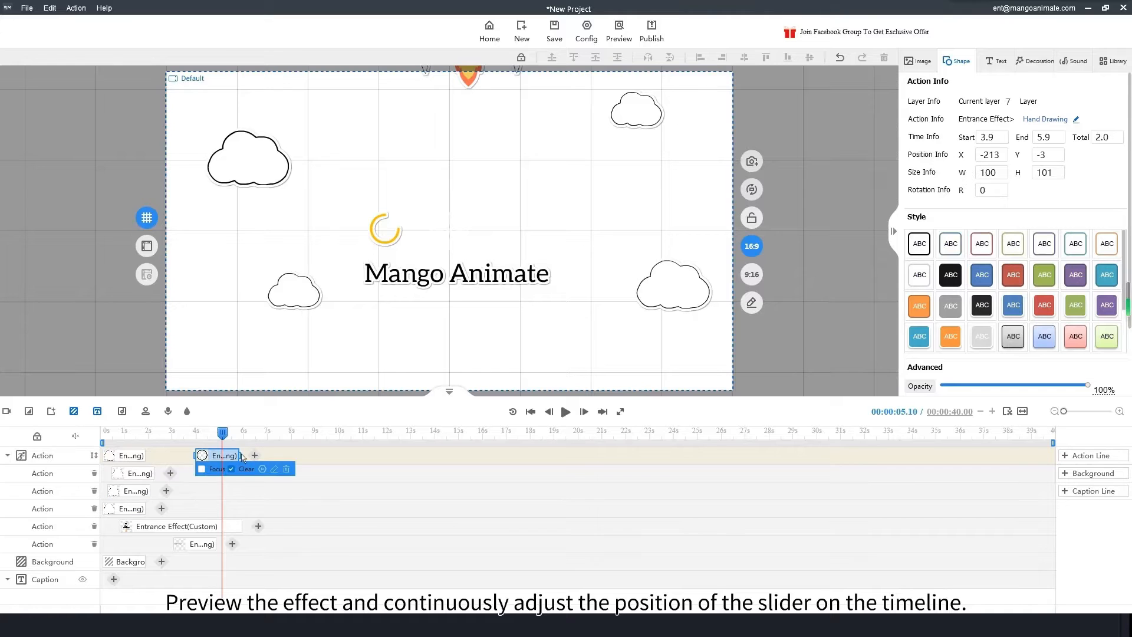
- Shorten the circle's entrance effect to 0.9 s, running from 3.8 s to 4.7 s, and preview it
left_click_drag(239, 456, 179, 434)
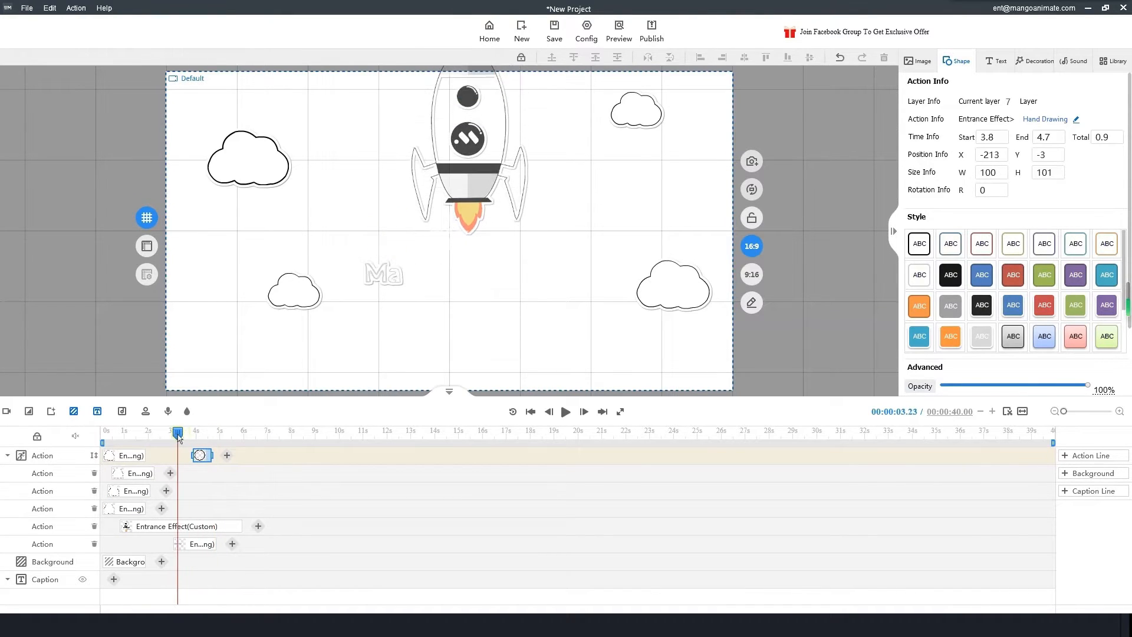
key("space")
key("space")
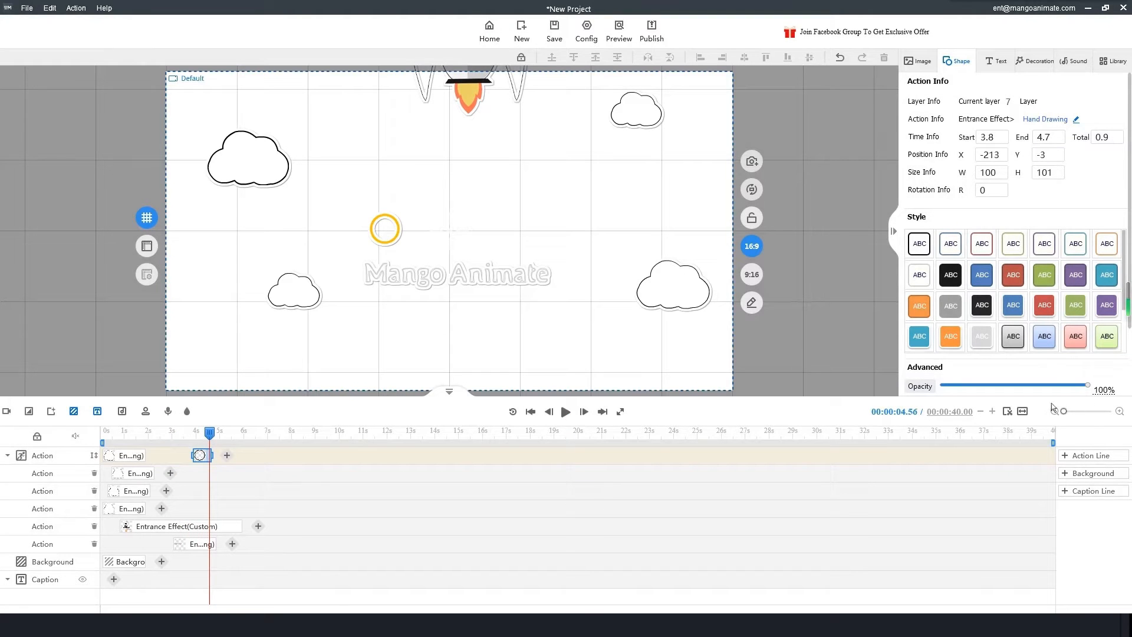
- Zoom in on the timeline and replay the circle's shortened entrance from about 3.4 s
left_click_drag(1066, 411, 1075, 411)
left_click_drag(449, 609, 372, 609)
left_click_drag(443, 434, 353, 431)
key("space")
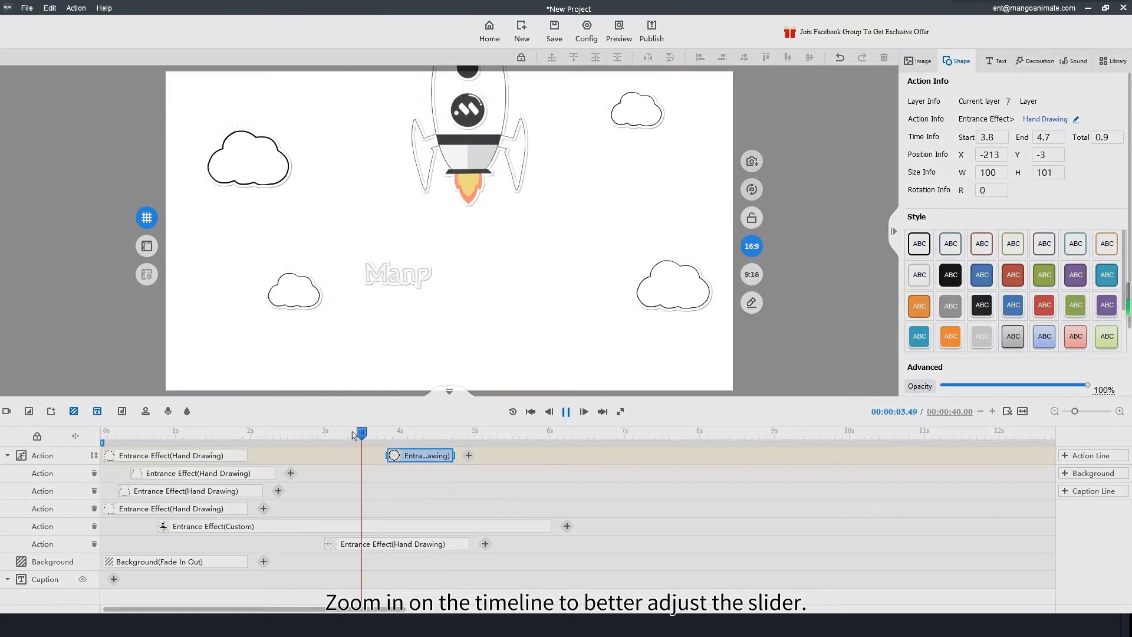
key("space")
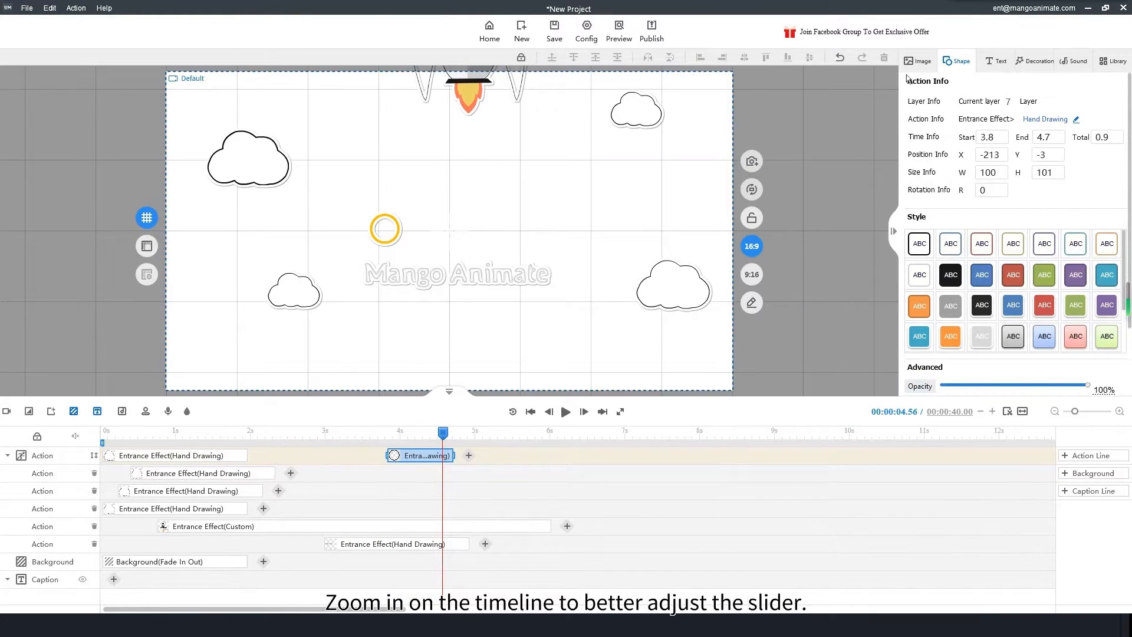
- Import the local image logo2.svg from the scene1 folder into the scene
left_click(918, 61)
left_click(934, 94)
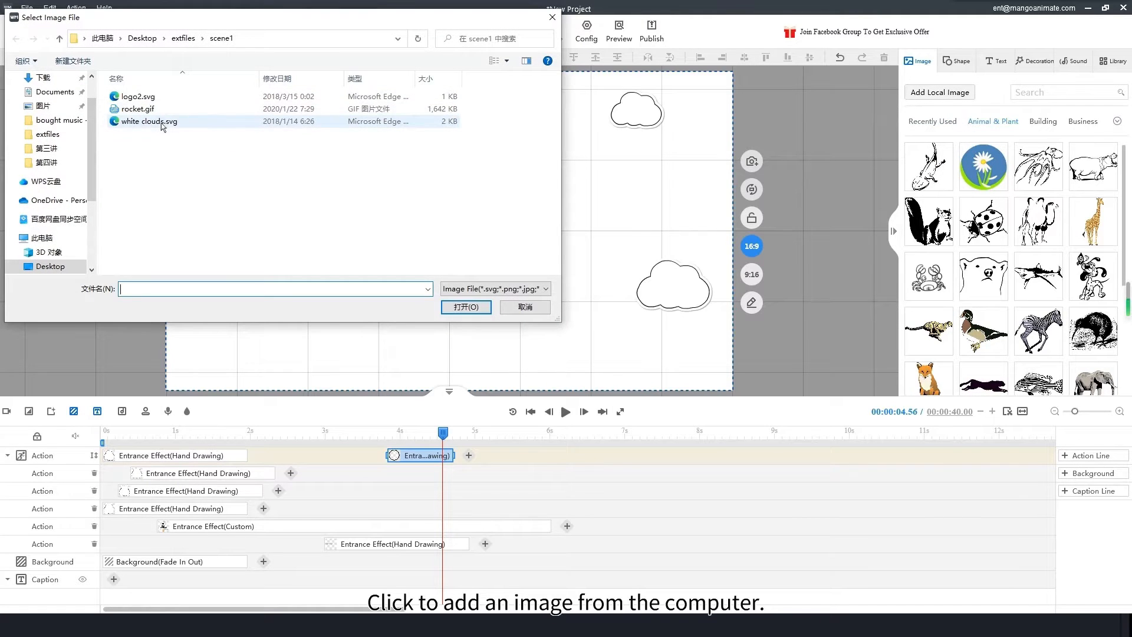
left_click(138, 97)
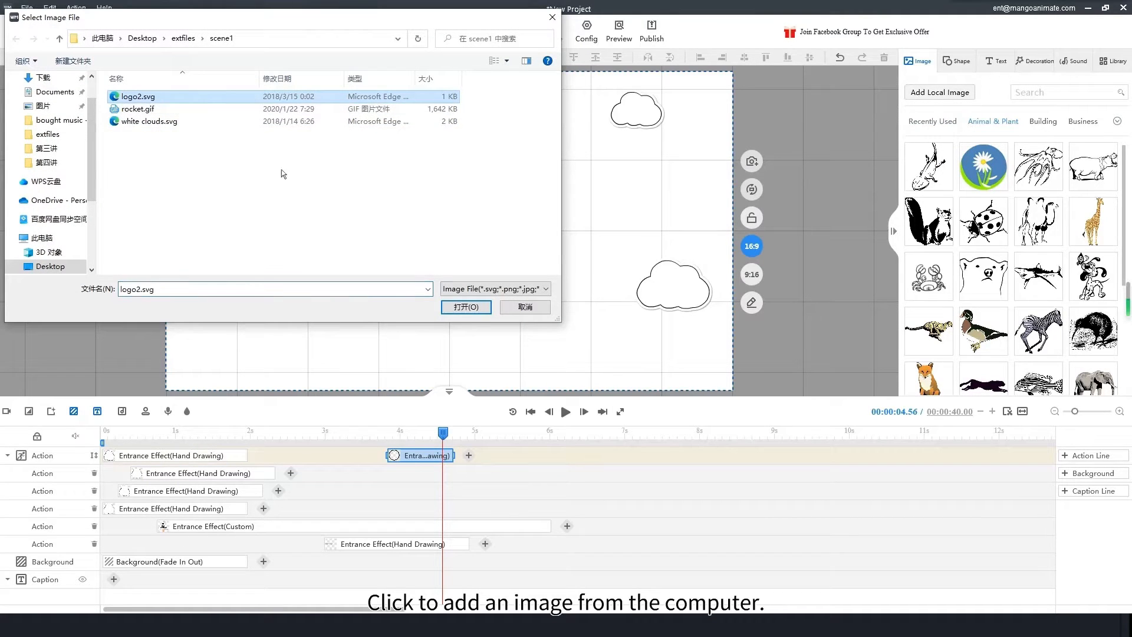
left_click(463, 307)
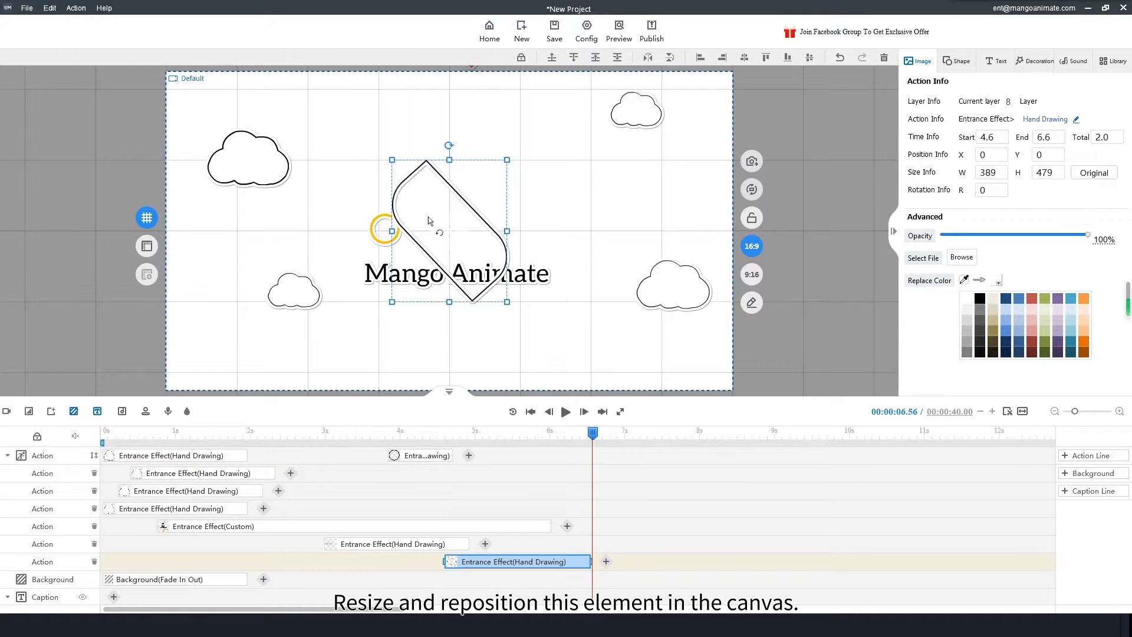
- Shrink the logo image to about 192 × 237 and place it beside the circle above the title
left_click_drag(392, 160, 429, 224)
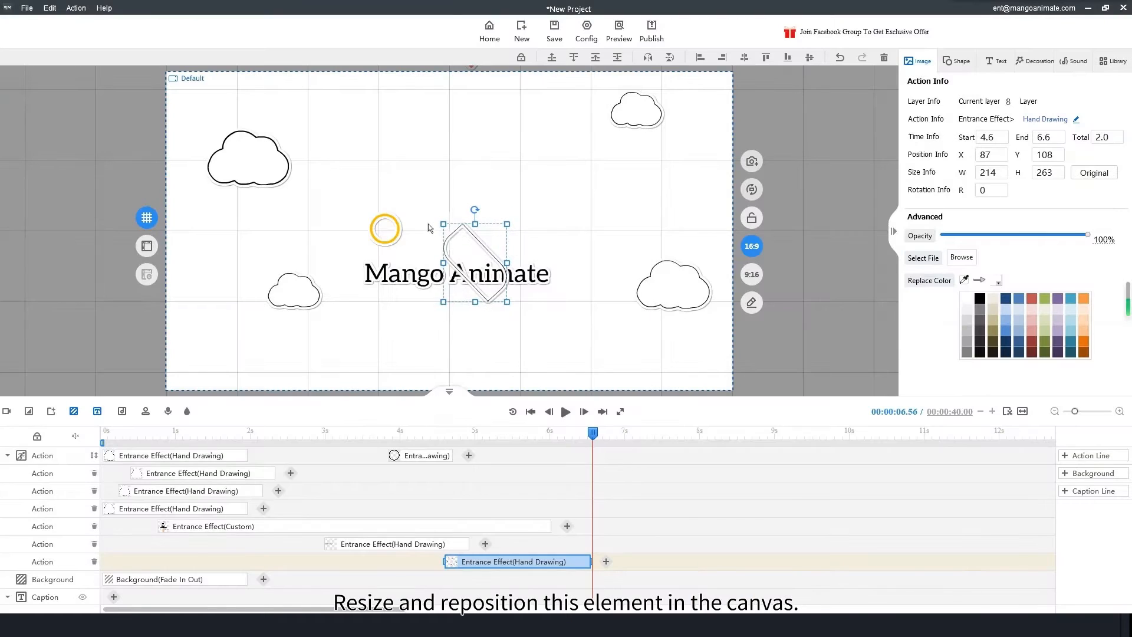
left_click_drag(475, 260, 417, 178)
left_click_drag(454, 230, 441, 230)
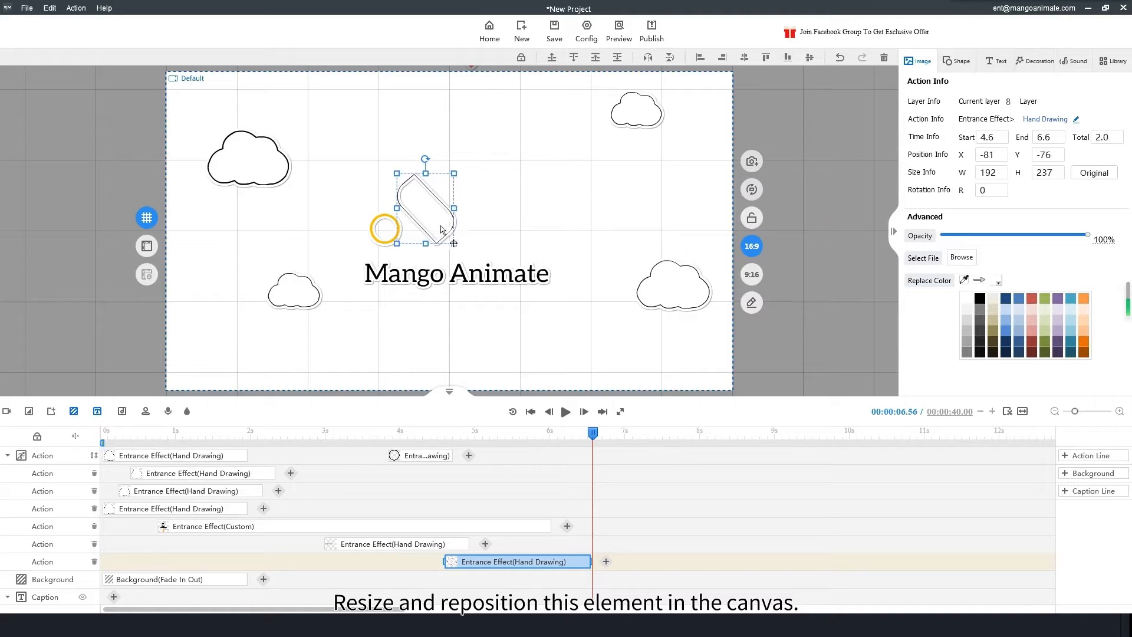
- Move the logo image's entrance effect to the second action line, starting at 4.3 s, and preview its drawing
mouse_move(471, 554)
left_mouse_down()
mouse_move(458, 483)
mouse_move(440, 474)
left_mouse_up()
left_click_drag(572, 433, 389, 417)
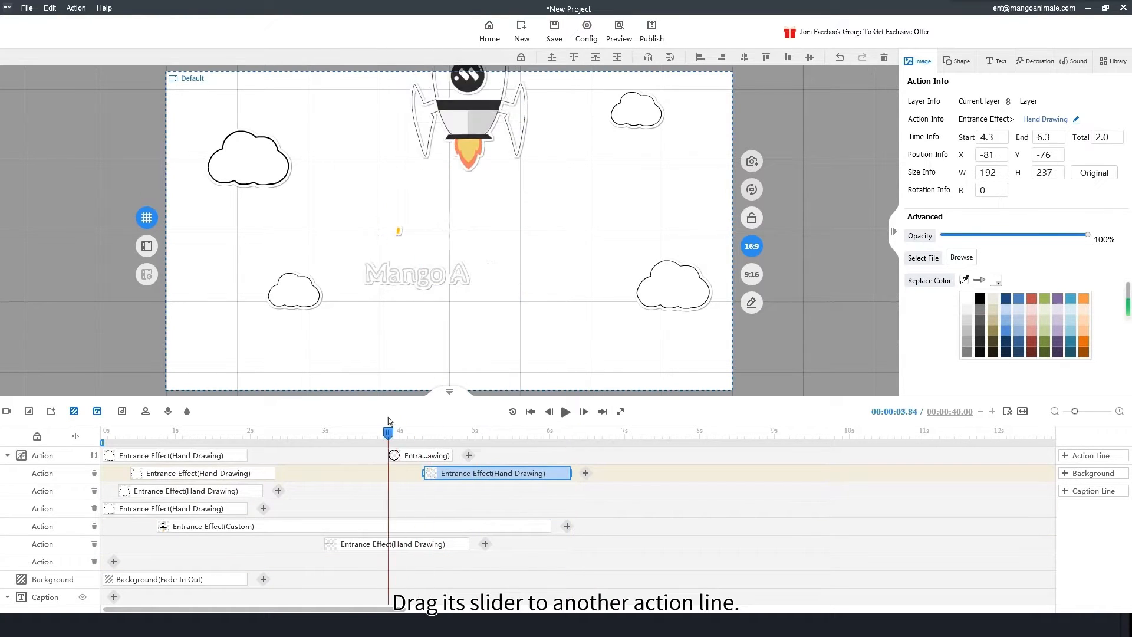
key("space")
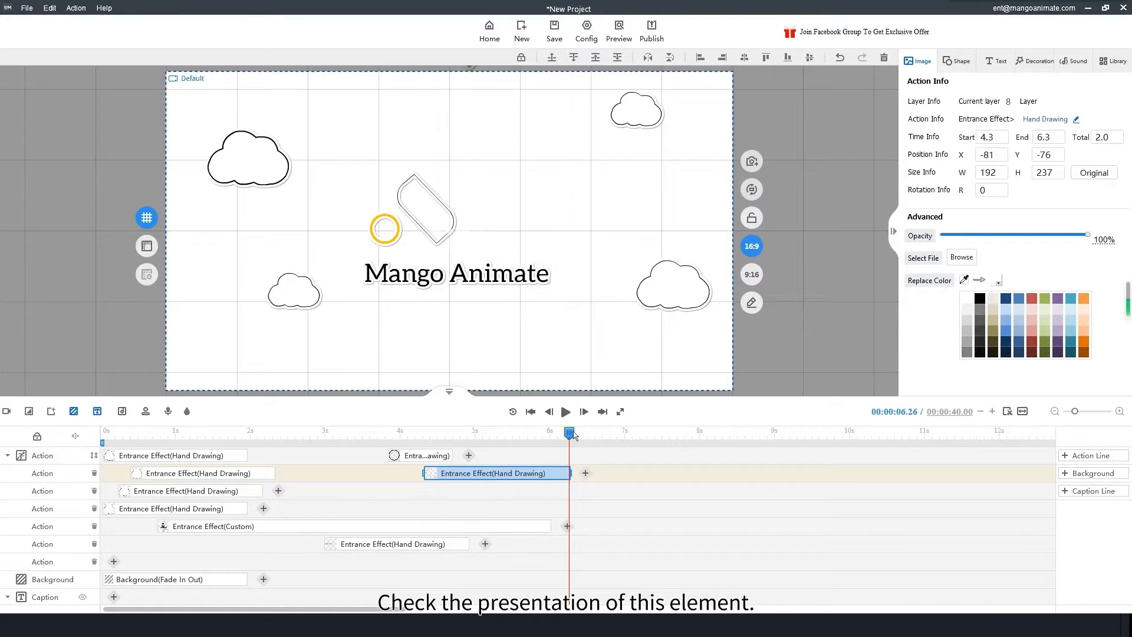
left_click_drag(573, 430, 401, 427)
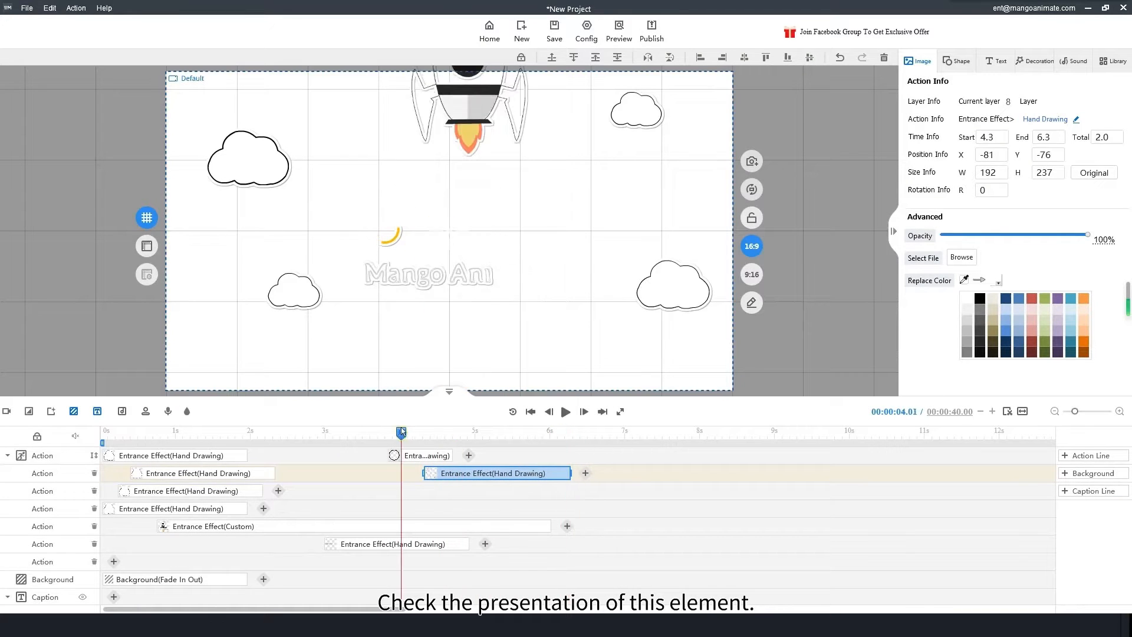
key("space")
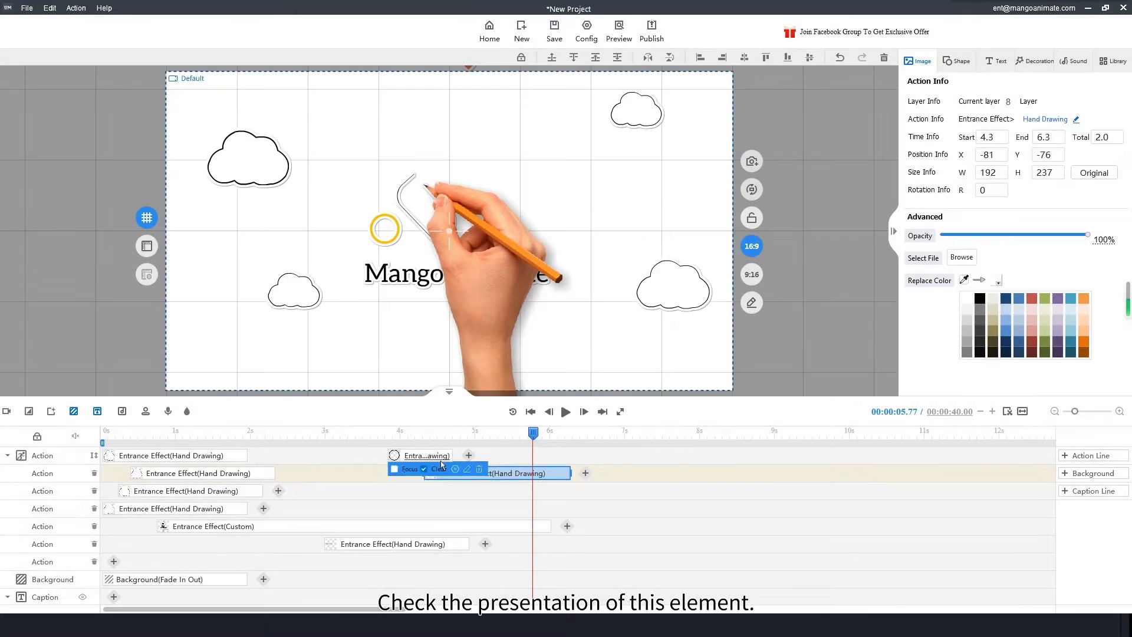
- Set the hand type of the logo image's Hand Drawing entrance effect to none
double_click(441, 476)
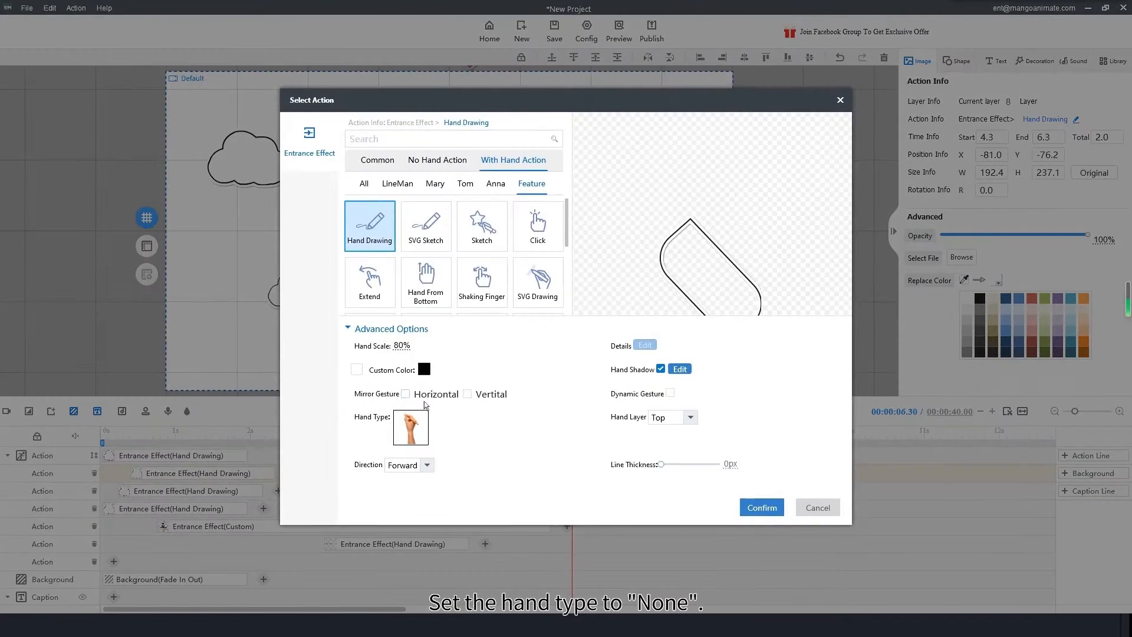
left_click(425, 429)
left_click(403, 236)
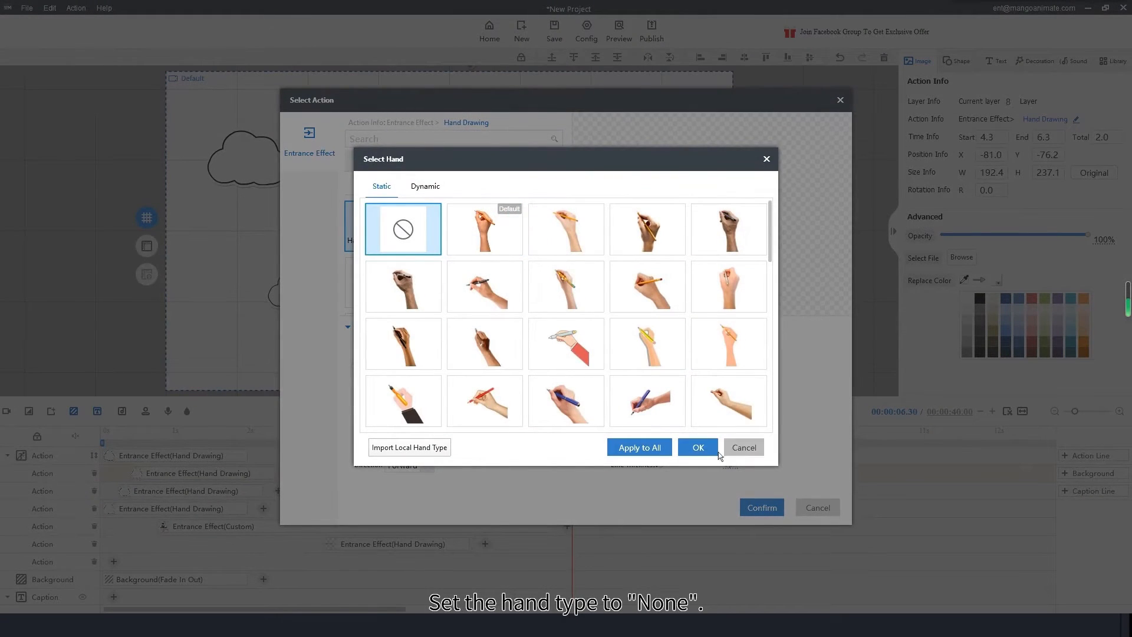
left_click(706, 450)
left_click(762, 509)
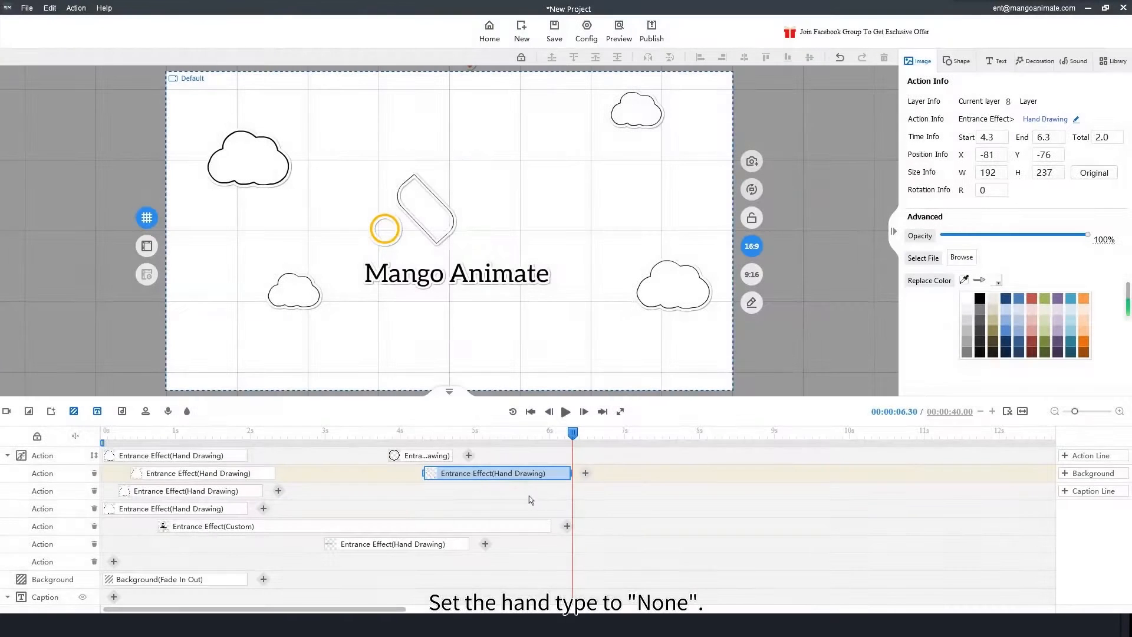
- Shorten the logo image's entrance effect to 0.9 s and preview it with the circle's entrance
left_click_drag(571, 473, 487, 468)
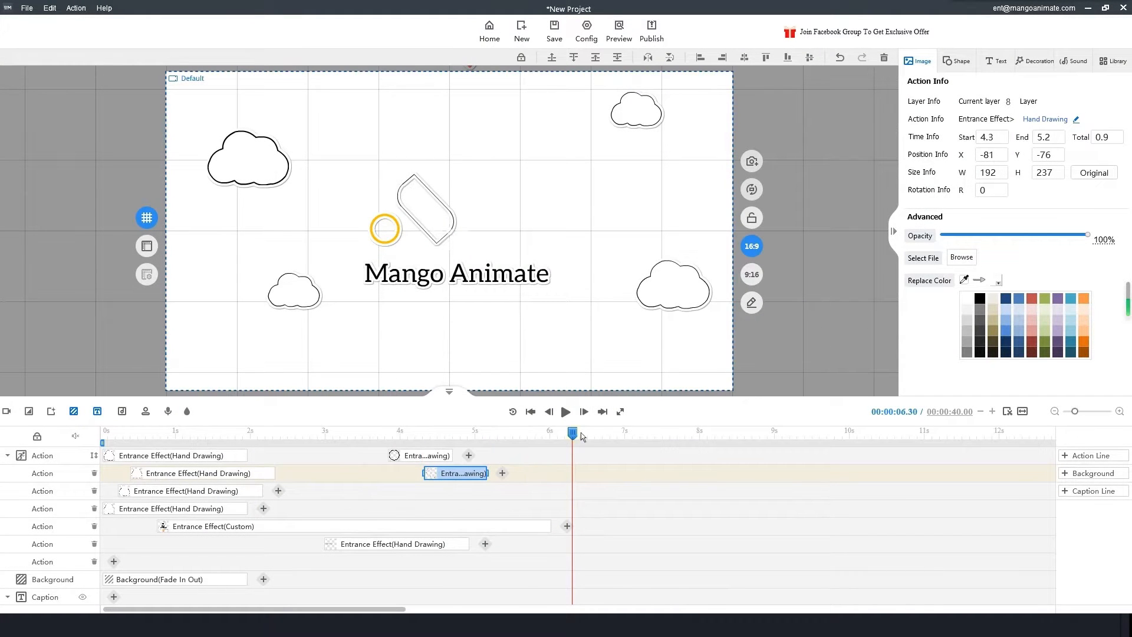
left_click_drag(573, 433, 410, 428)
key("space")
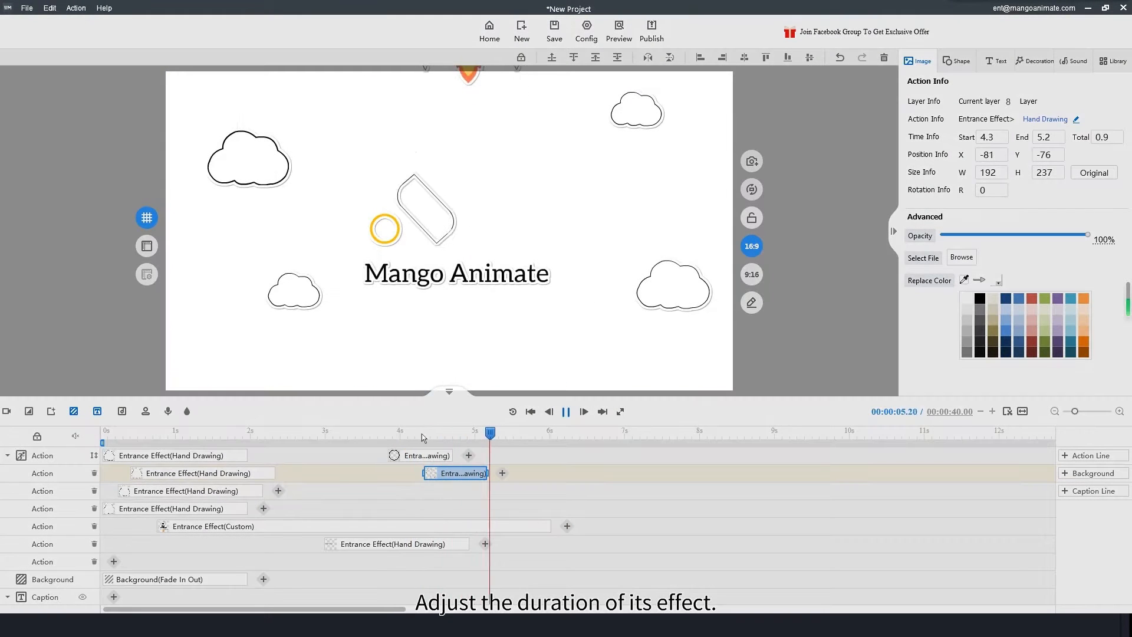
key("space")
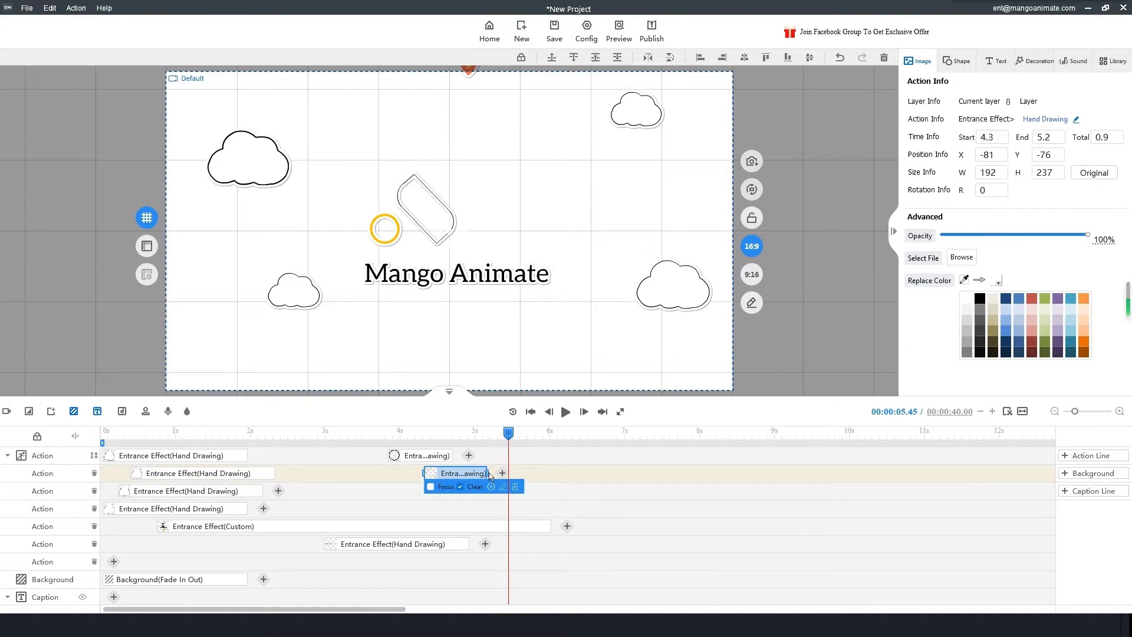
- Set the logo image's entrance effect to last 1.1 s, ending at 5.4 s, and replay the logo drawing
left_click_drag(490, 472, 503, 473)
left_click(405, 427)
key("space")
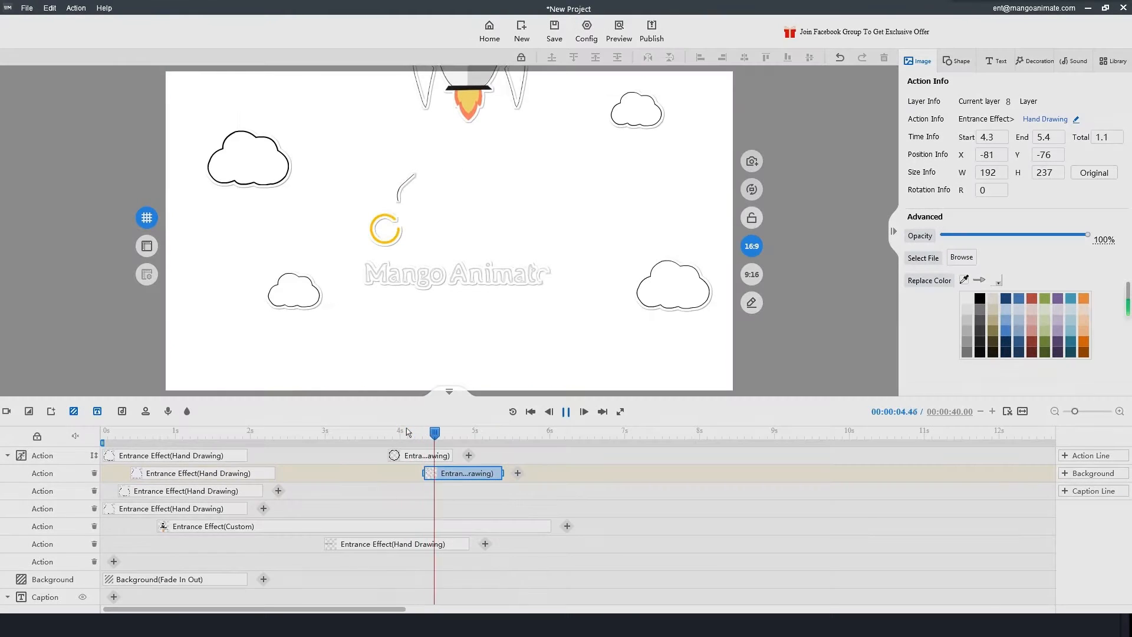
key("space")
left_click(449, 267)
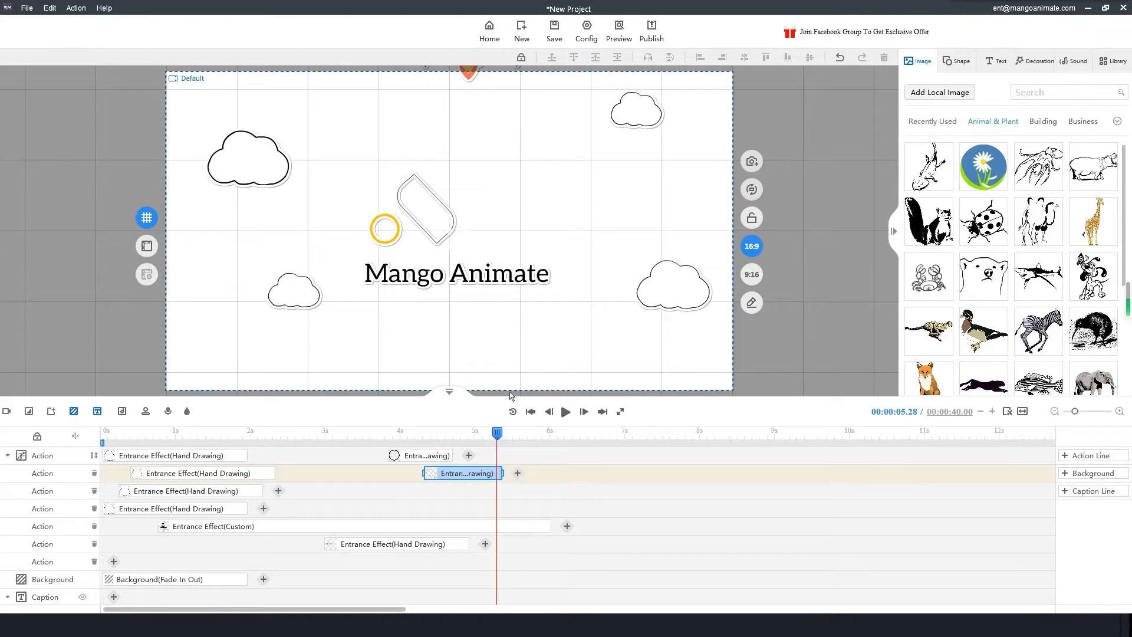
key("space")
key("space")
- Enlarge the logo image to about 222 × 274 and shift it to about X -43, Y -63
left_click(477, 474)
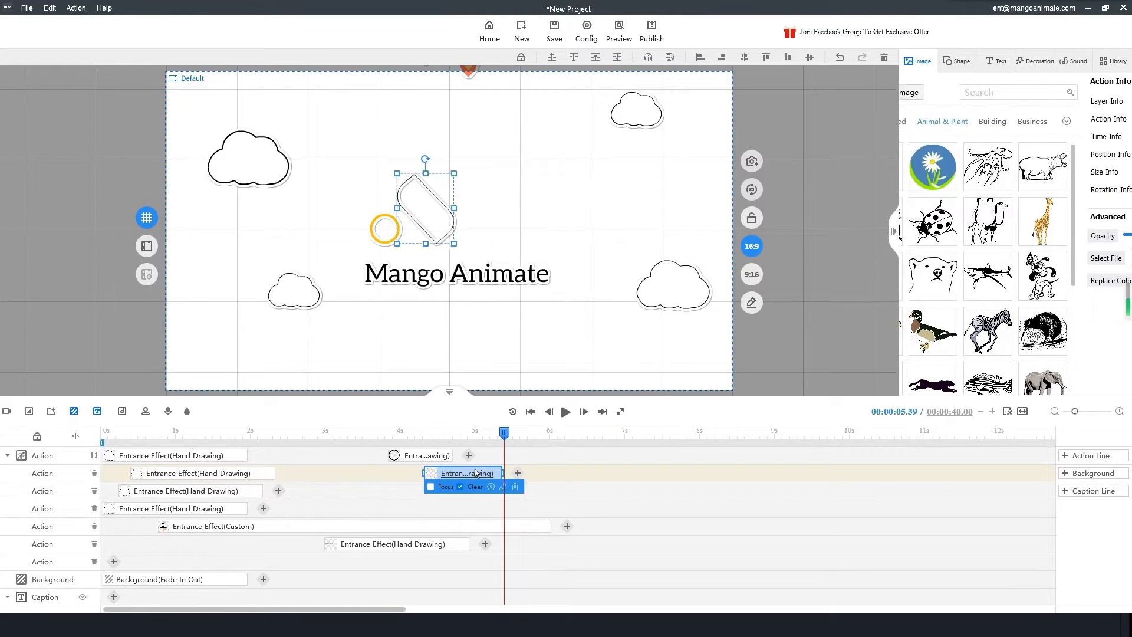
left_click_drag(456, 247, 465, 257)
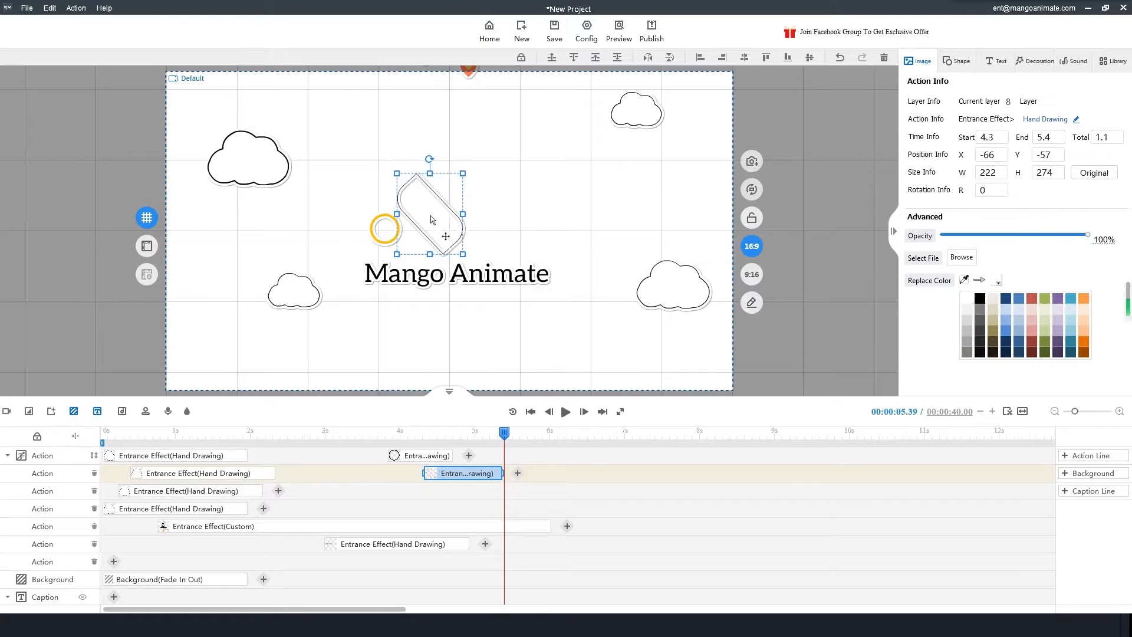
left_click_drag(431, 216, 436, 208)
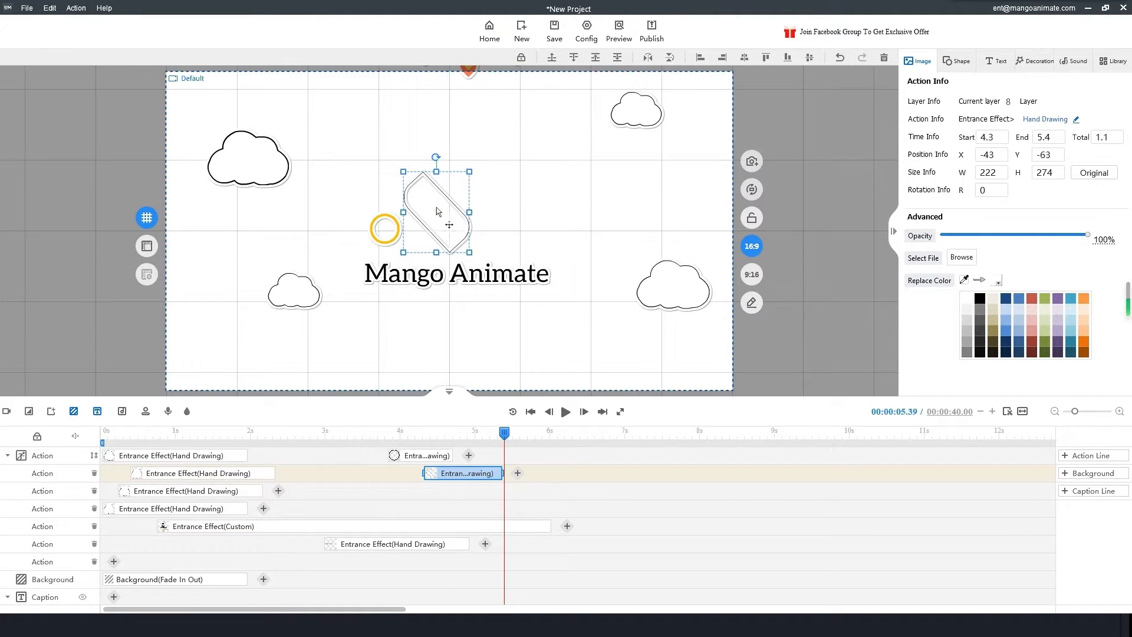
- Duplicate the logo image, place the copy at about X 177, Y -91, and start its entrance at 4.5 s on the third action line
key("ctrl+d")
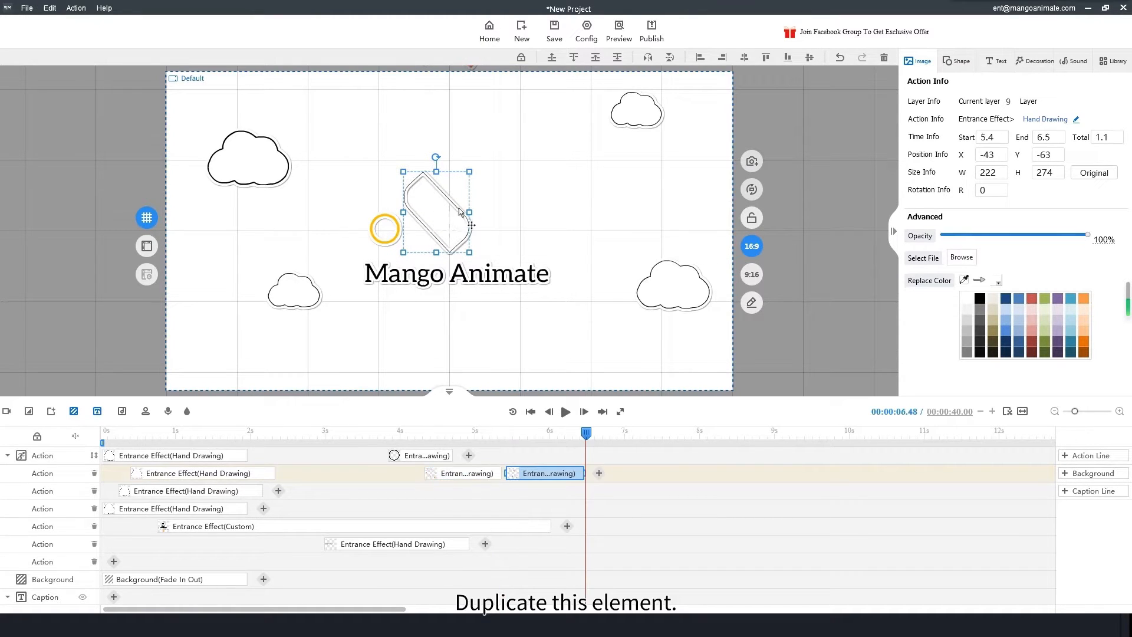
left_click_drag(444, 220, 507, 208)
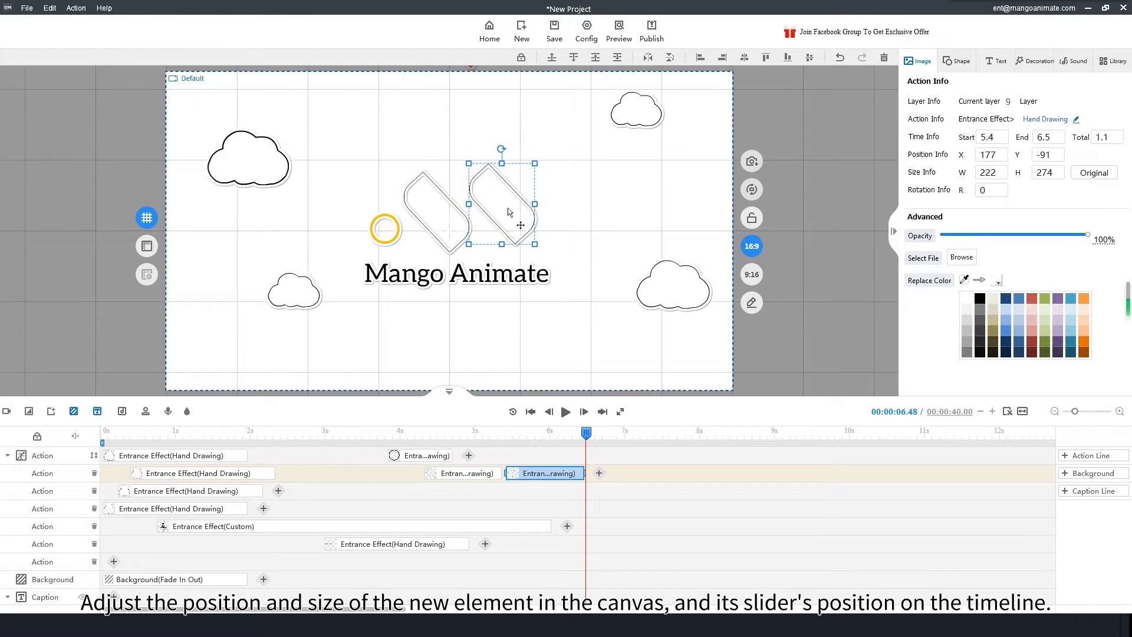
left_click(533, 471)
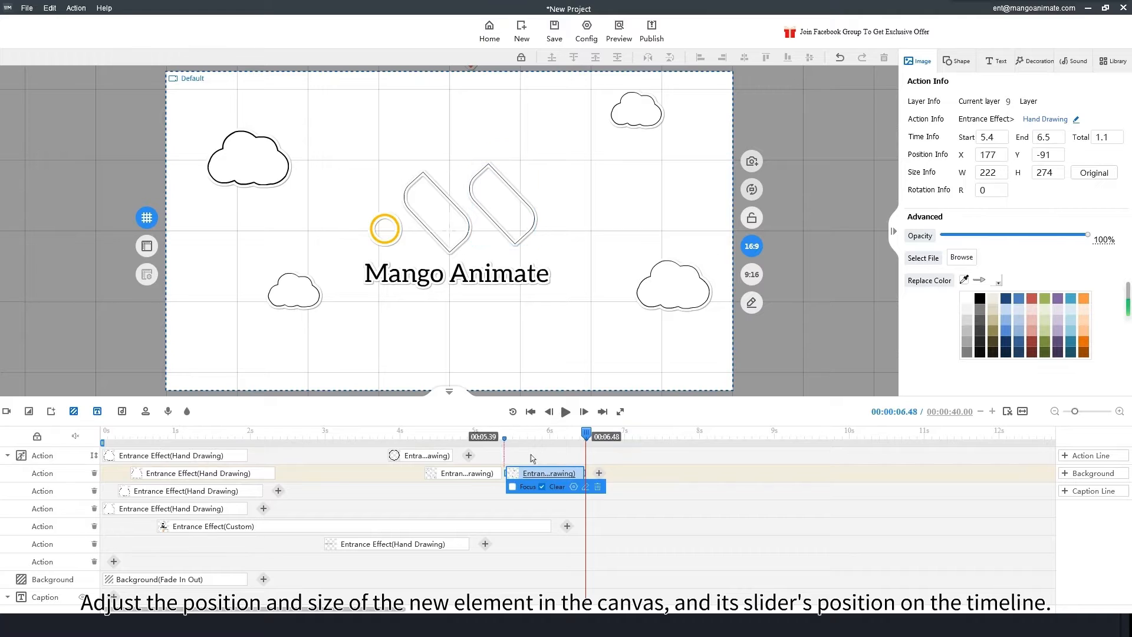
left_click_drag(473, 488, 474, 489)
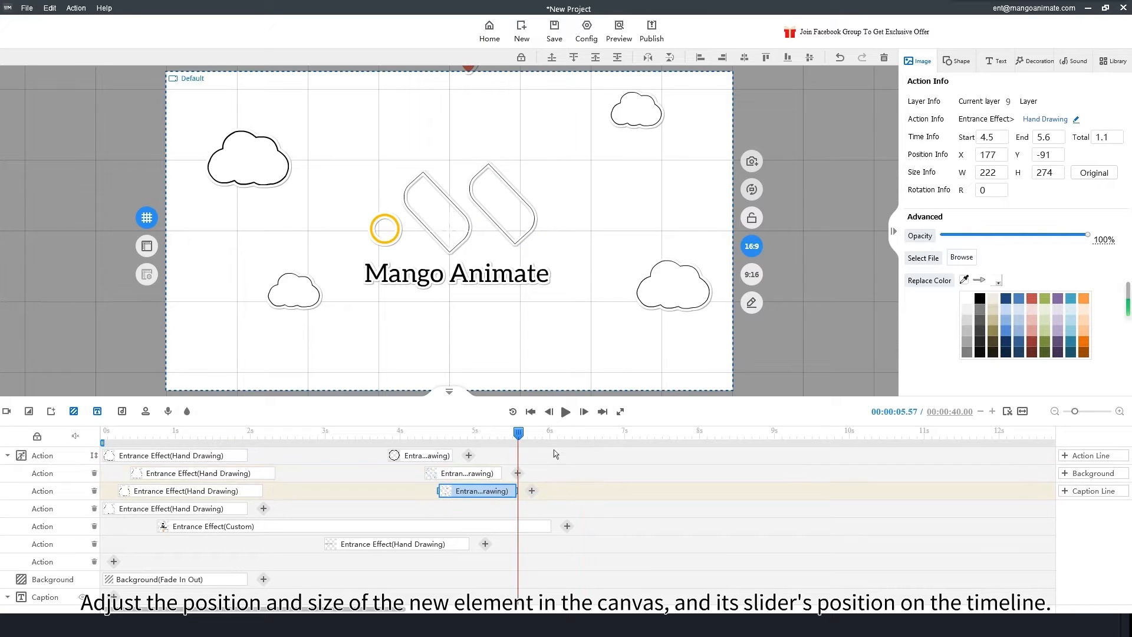
left_click(381, 431)
key("space")
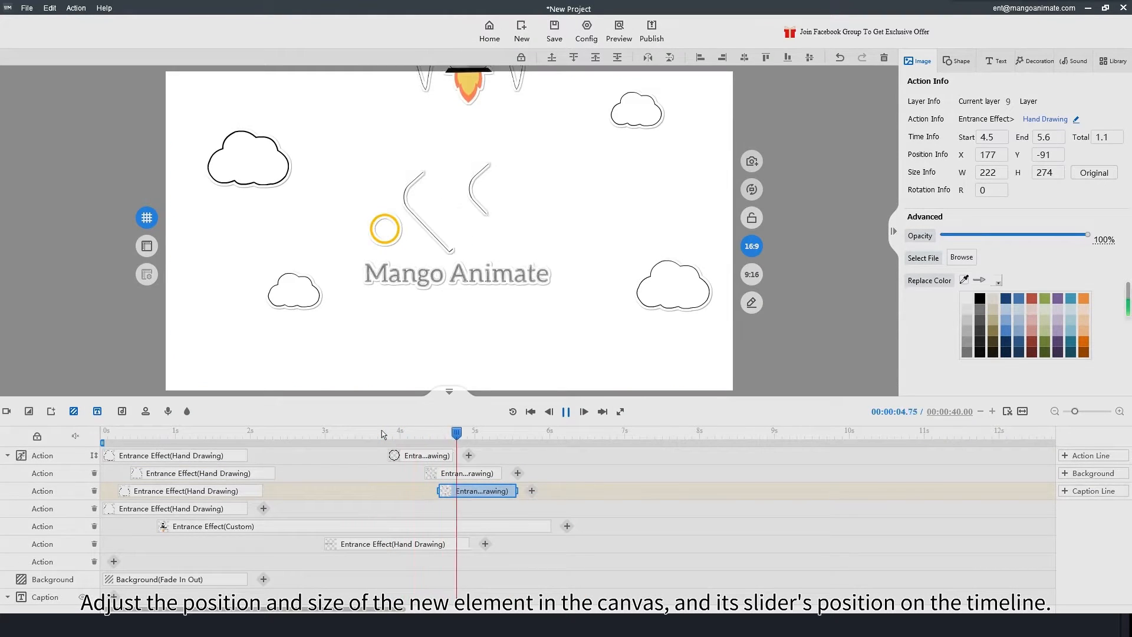
key("space")
- Shift the first logo image's entrance effect to start at 4.2 s and replay the logo drawing
left_click_drag(491, 474, 481, 474)
left_click(387, 439)
key("space")
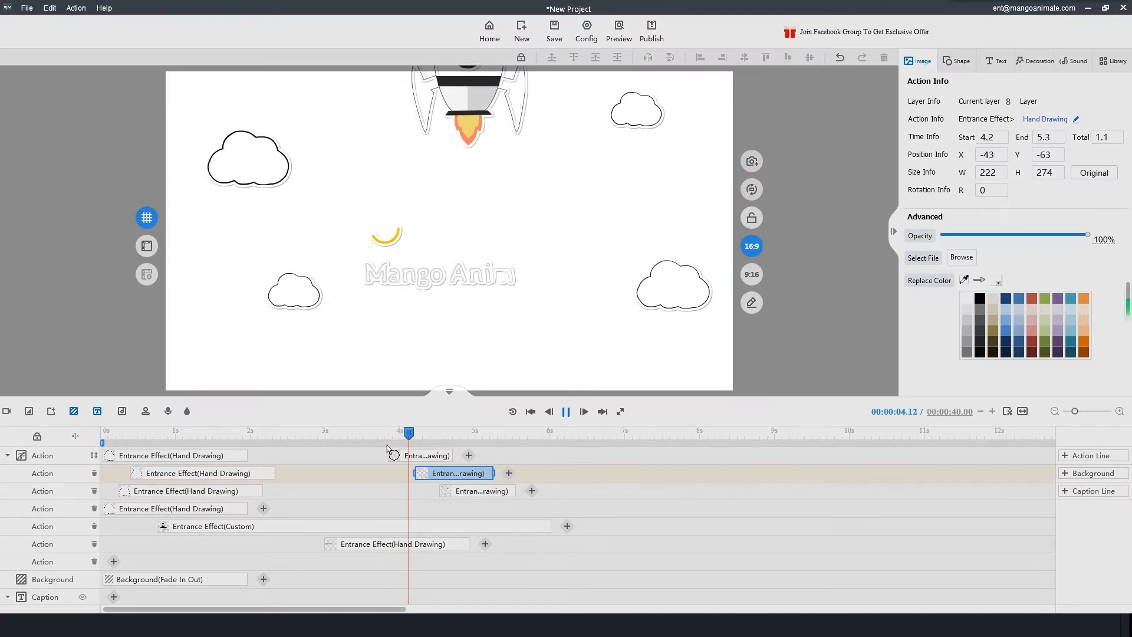
- Duplicate the "Mango Animate" title's Hand Drawing entrance effect on its own action line, running from 5.0 to 7.0 s
left_click(432, 545)
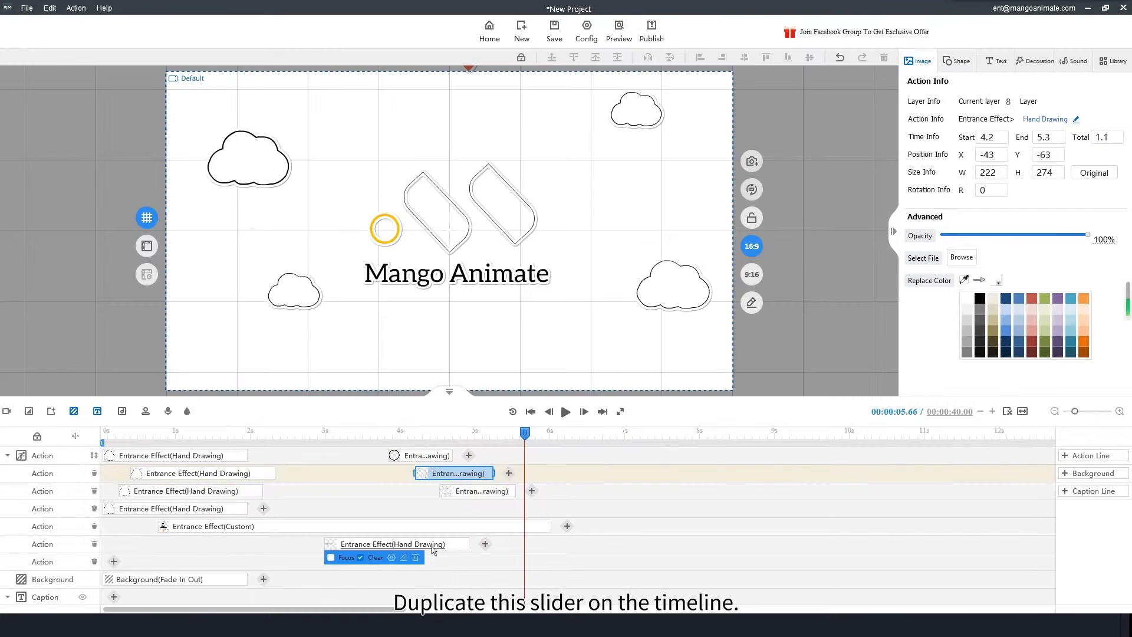
key("ctrl+c")
key("ctrl+v")
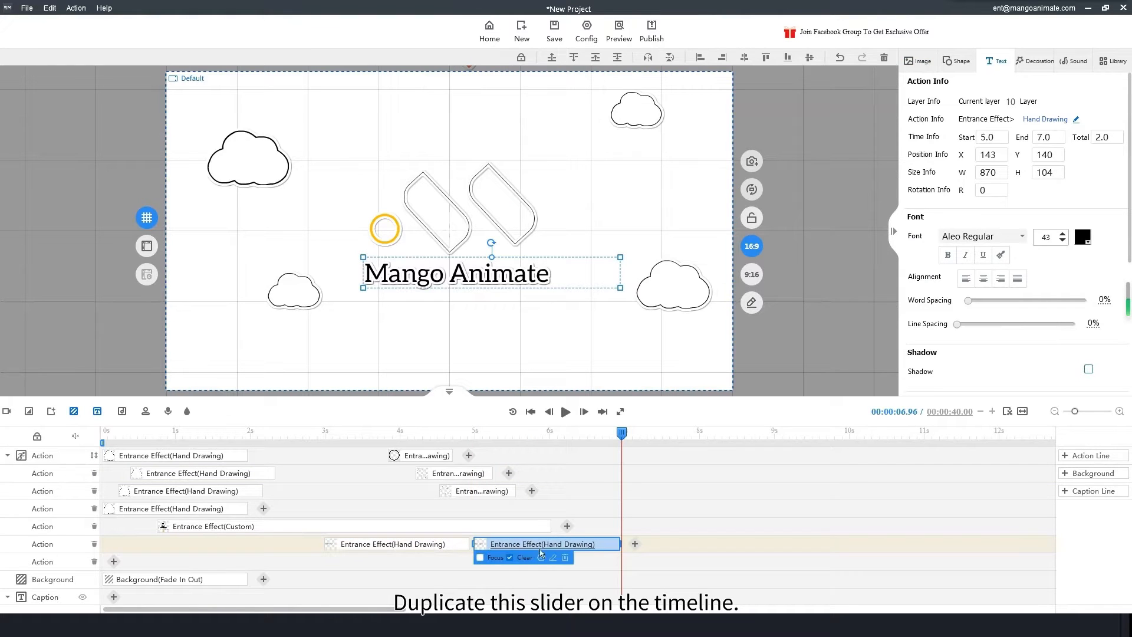
- Duplicate the large rocket with its custom entrance effect
left_click_drag(593, 430, 471, 433)
left_click(459, 87)
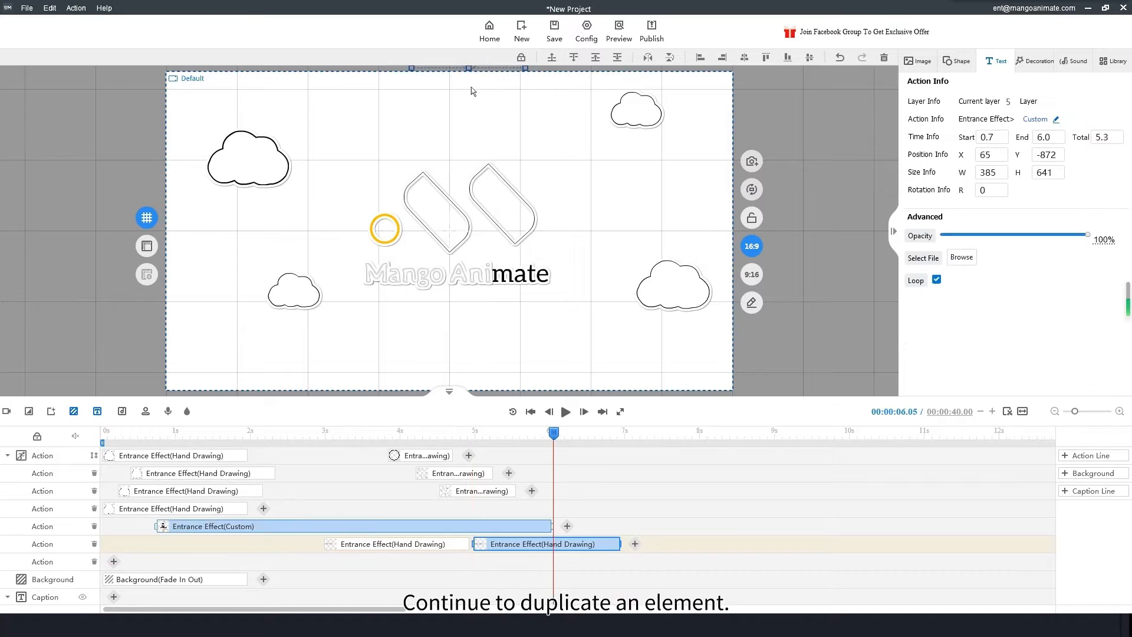
key("ctrl+c")
key("ctrl+v")
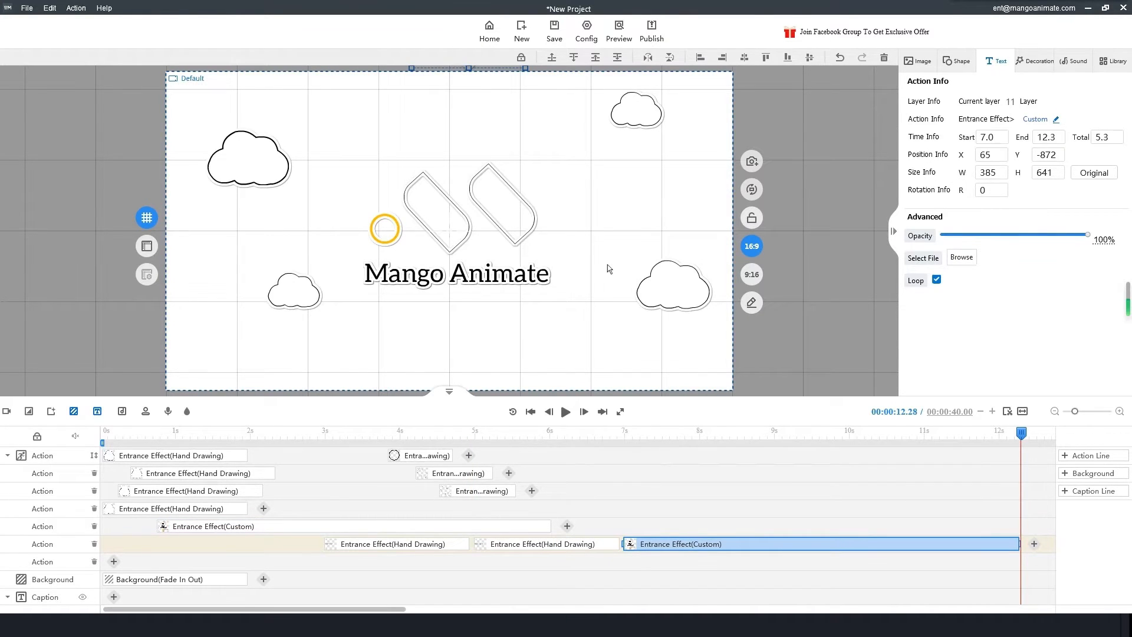
- Shrink the duplicated rocket to about 159 × 265 and place it over the upper-left cloud at about X -686, Y -333
scroll(607, 264, "down", 5)
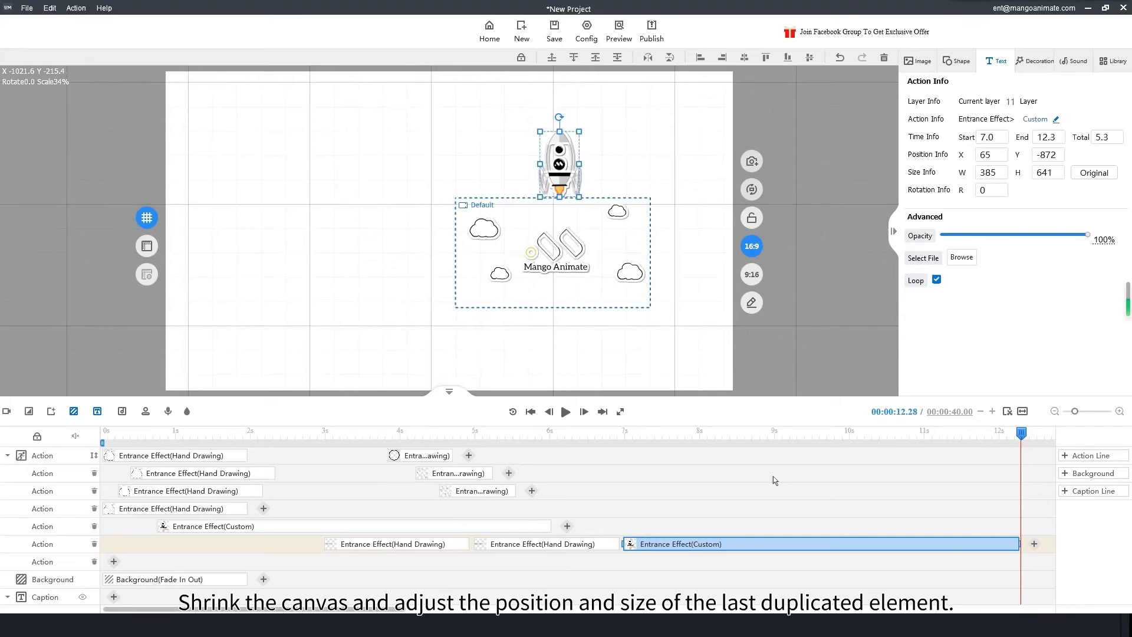
left_click_drag(565, 162, 485, 225)
left_click_drag(1026, 445, 996, 436)
left_click(244, 142)
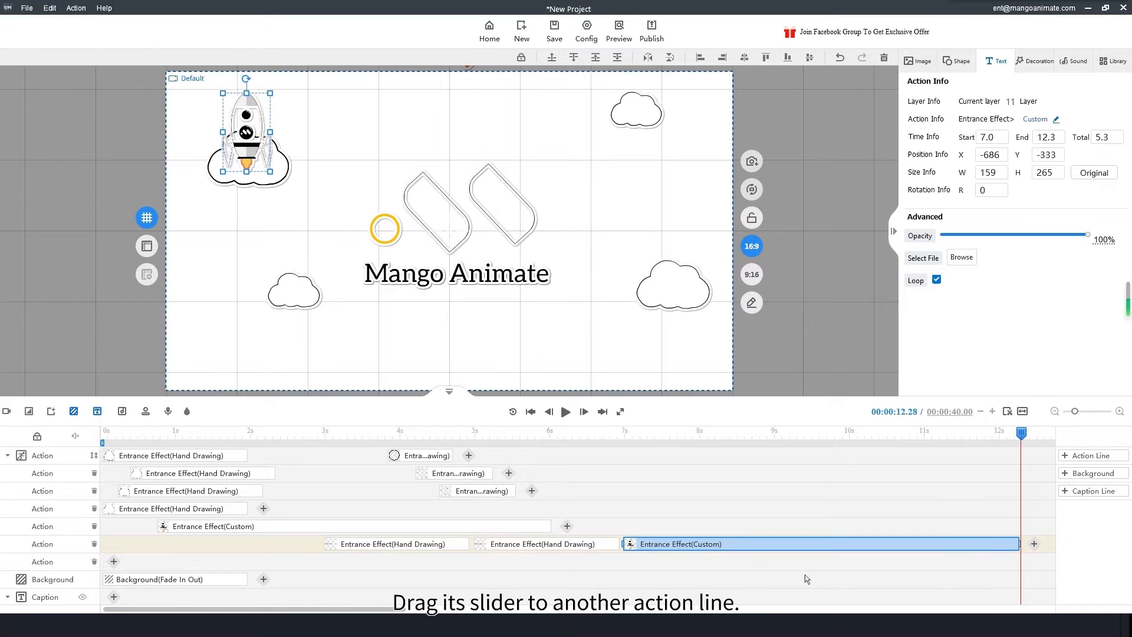
- Move the small rocket's entrance effect behind the large rocket's at 6.0 s, shorten it to 1.3 s and preview it
left_click_drag(679, 544, 608, 522)
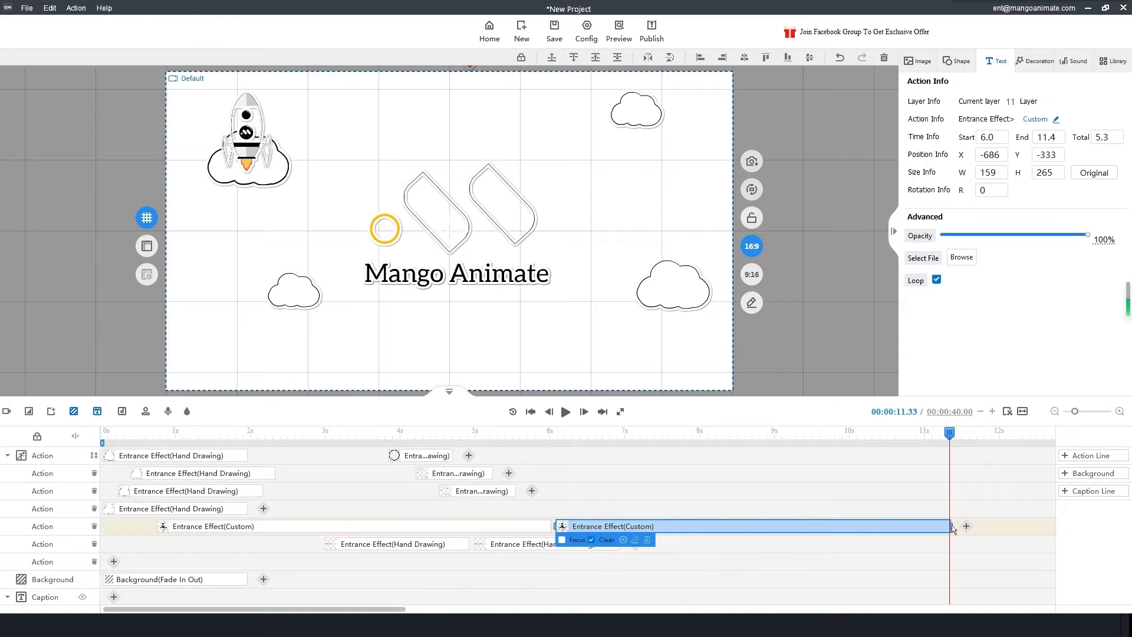
left_click_drag(952, 525, 648, 525)
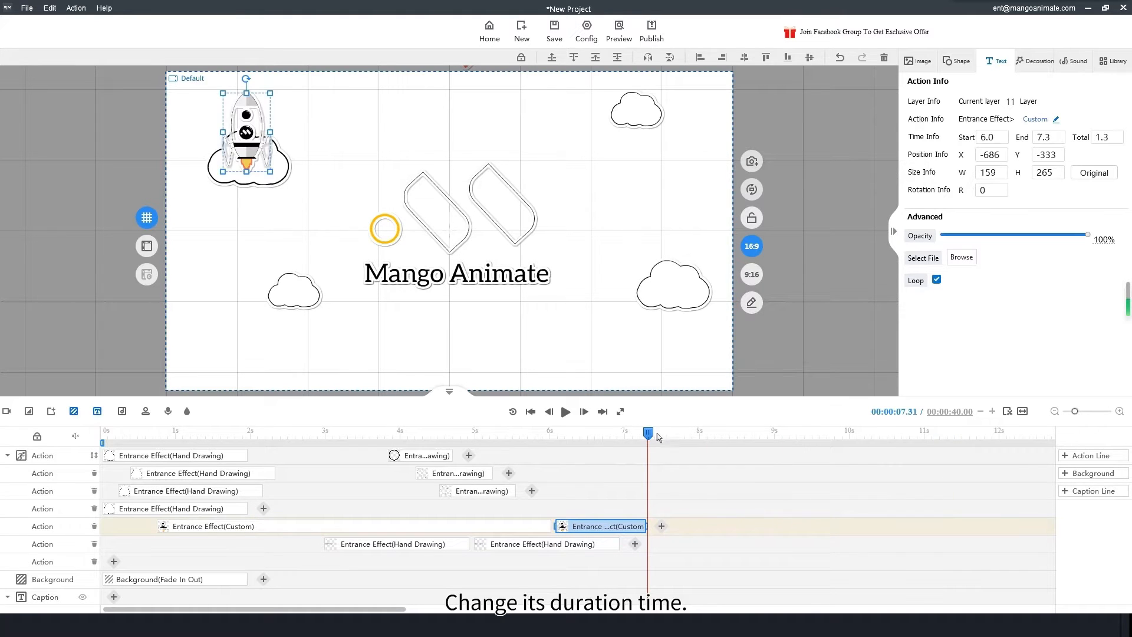
left_click(542, 440)
key("space")
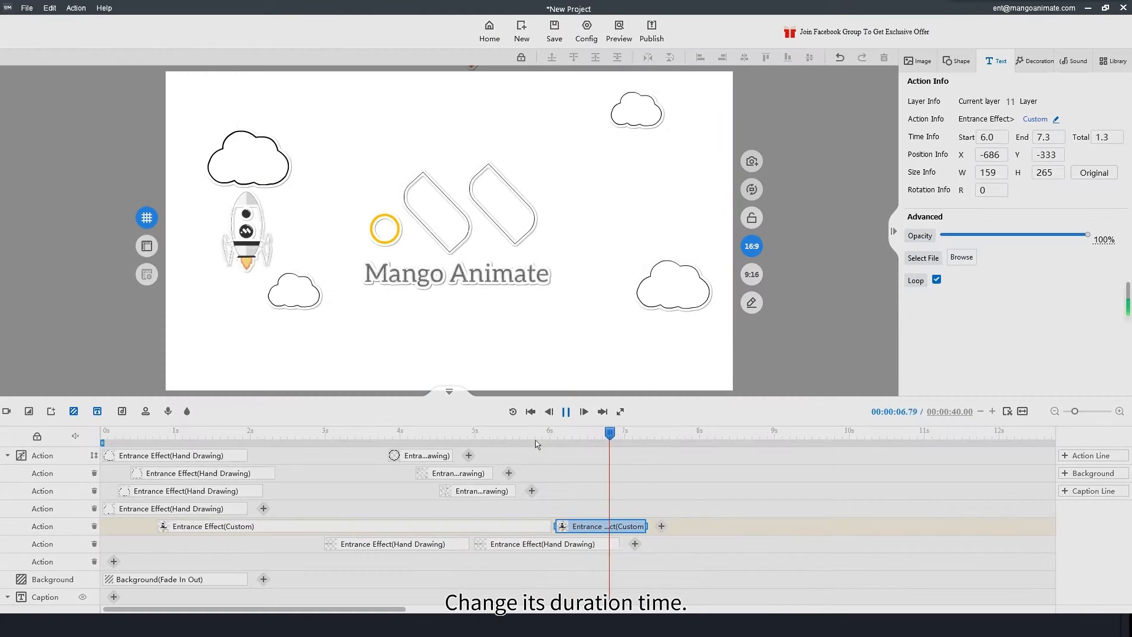
key("space")
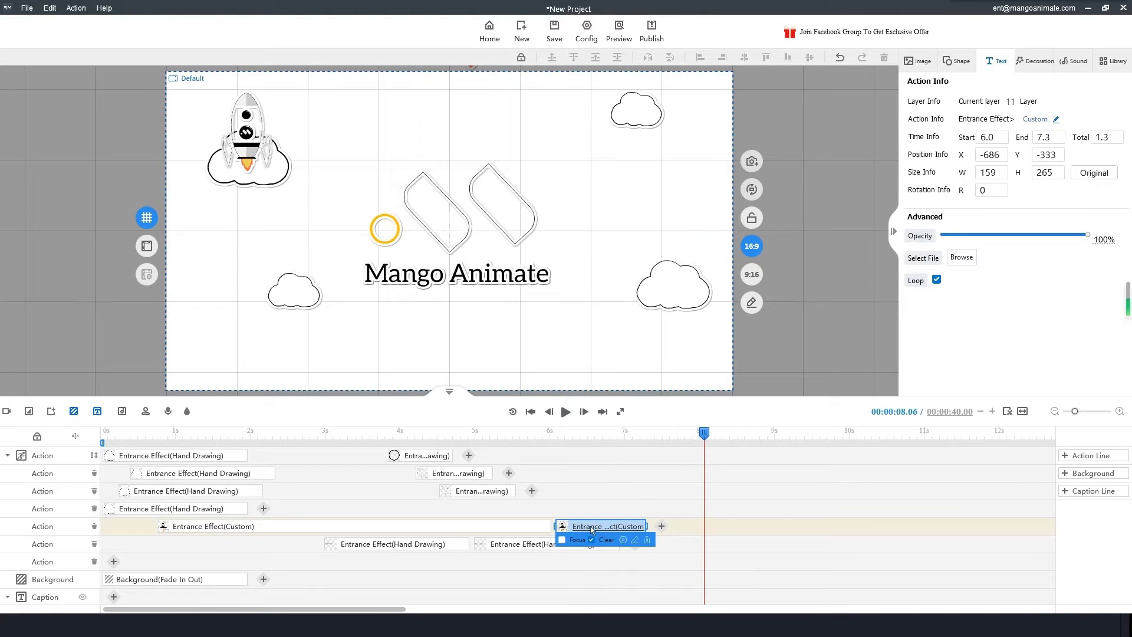
- Move the small rocket's entrance effect to the fourth action line, starting at 5.0 s, and replay the animation
left_click_drag(590, 526, 509, 511)
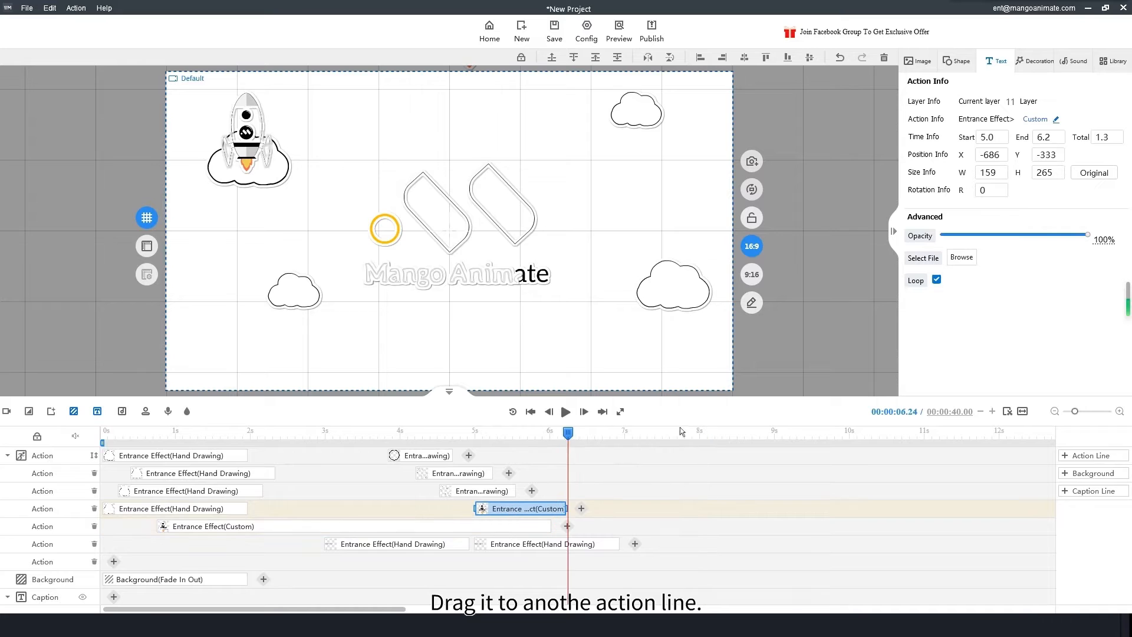
left_click(395, 438)
key("space")
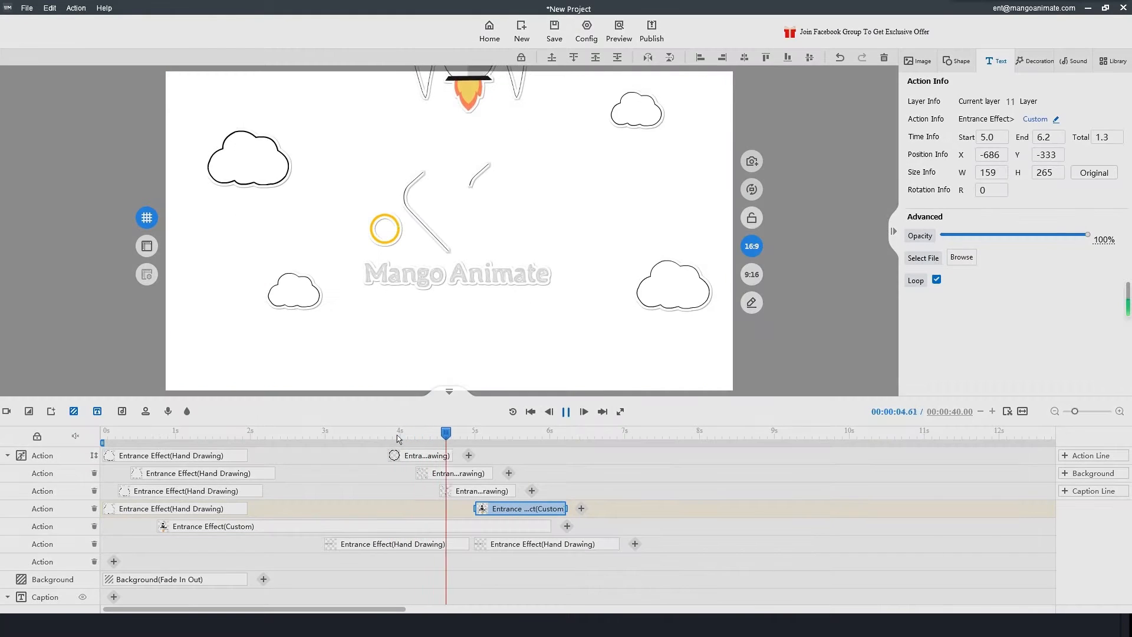
- Duplicate the small rocket, start the copy at 5.3 s on the first action line and place it at about X 758, Y 64
left_click(504, 512)
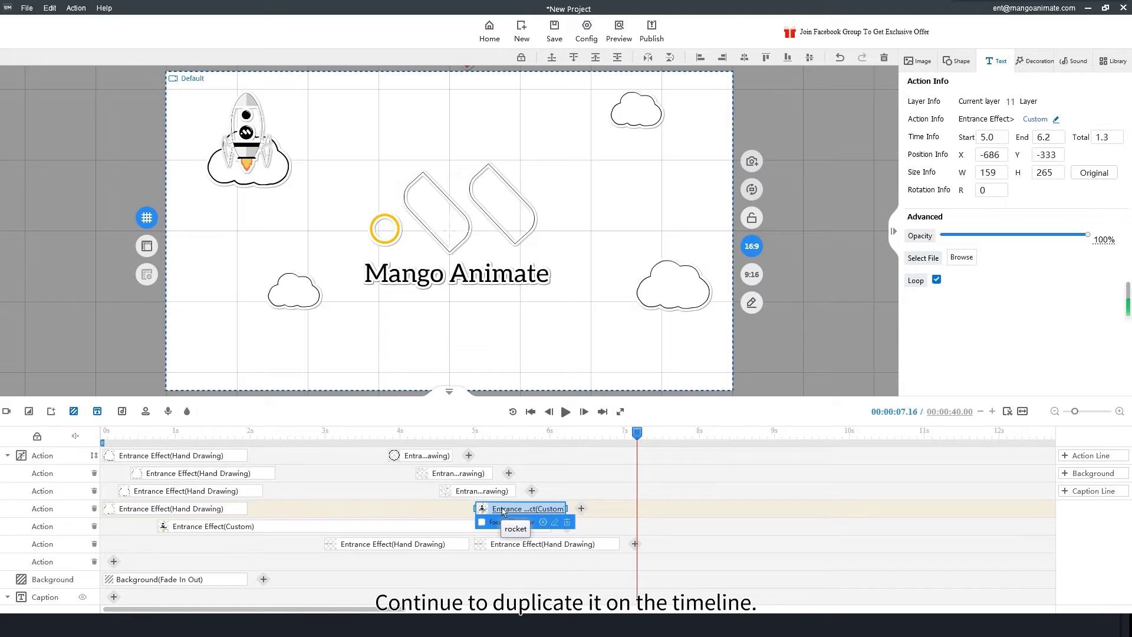
key("ctrl+v")
left_click_drag(679, 508, 539, 461)
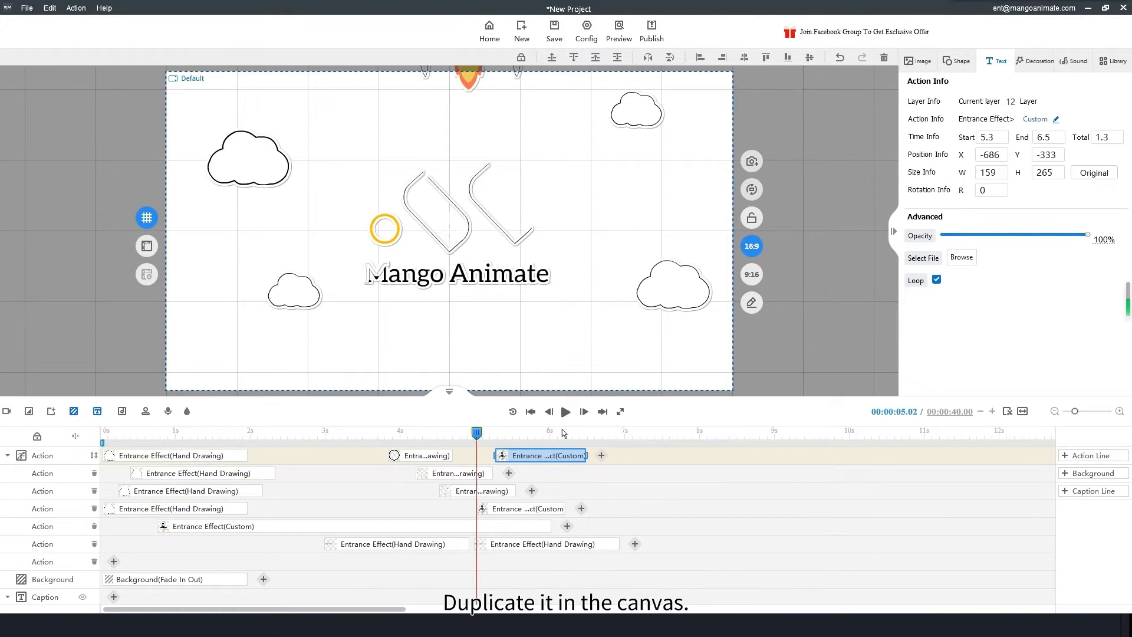
left_click_drag(252, 136, 678, 254)
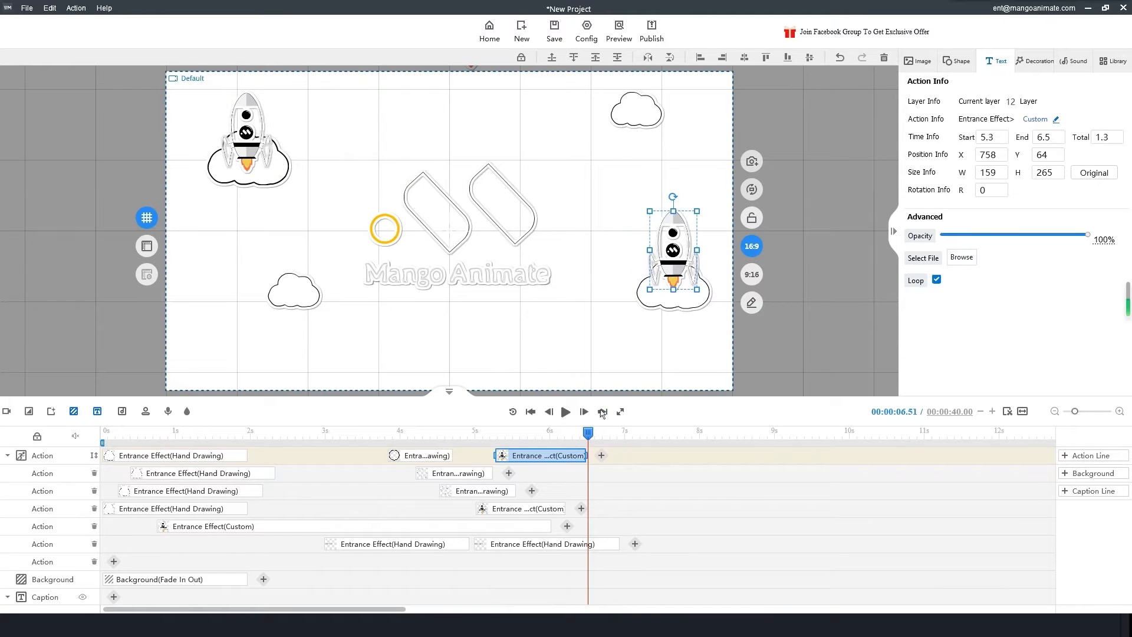
- Preview both small rockets, shorten the duplicated title's entrance effect to 1.4 s, ending at 6.3 s, and replay the scene
left_click_drag(591, 432, 419, 425)
key("space")
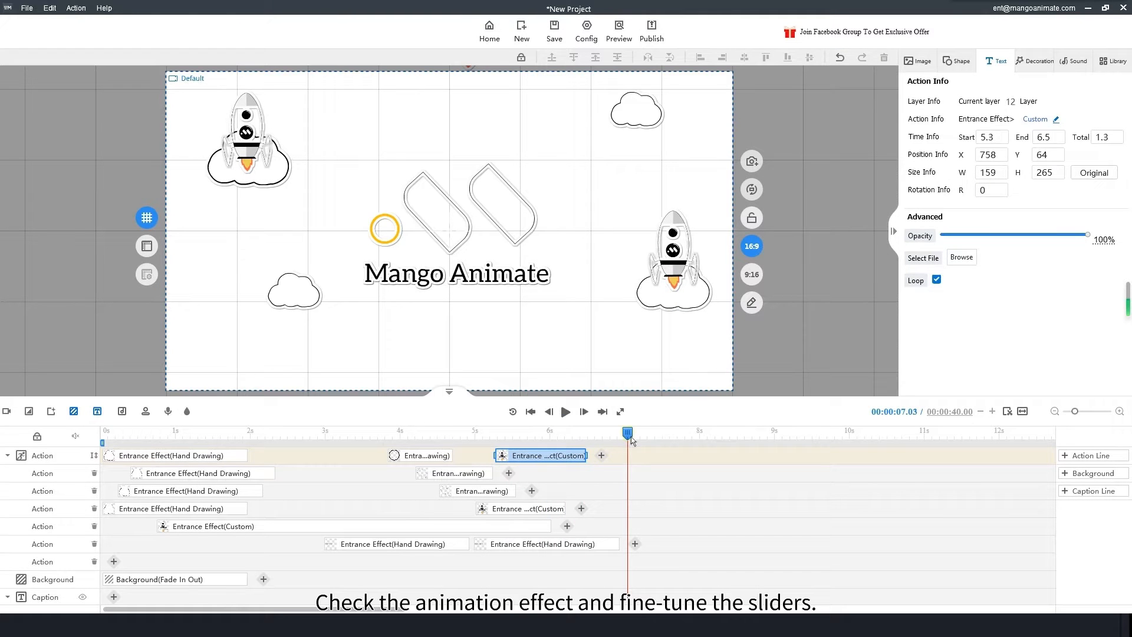
left_click_drag(630, 435, 624, 435)
left_click(606, 545)
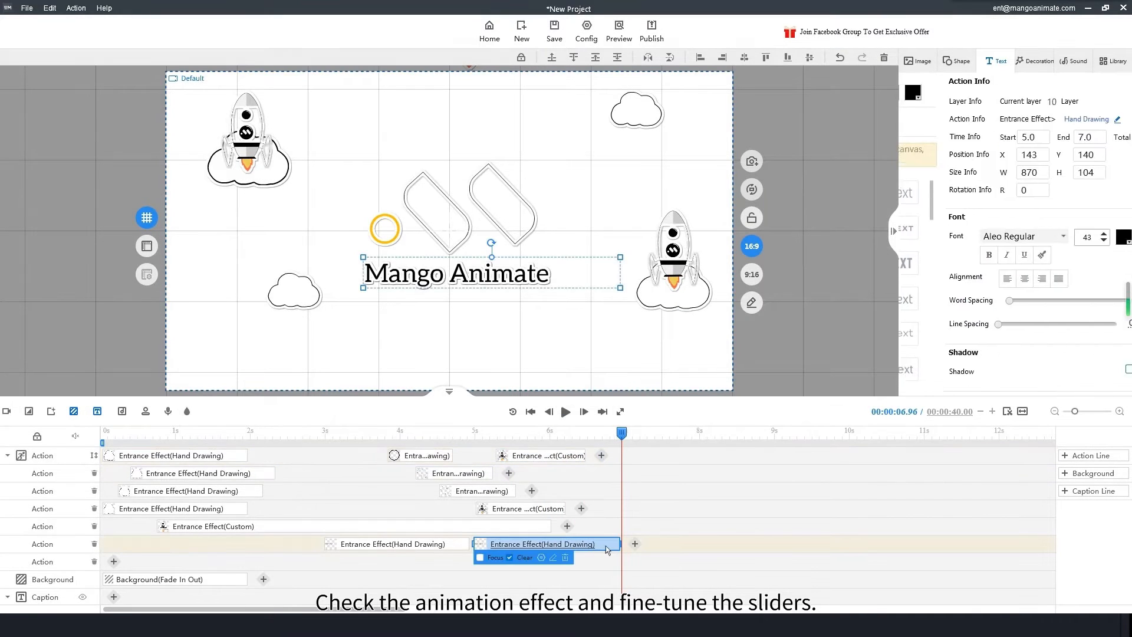
left_click_drag(620, 544, 576, 546)
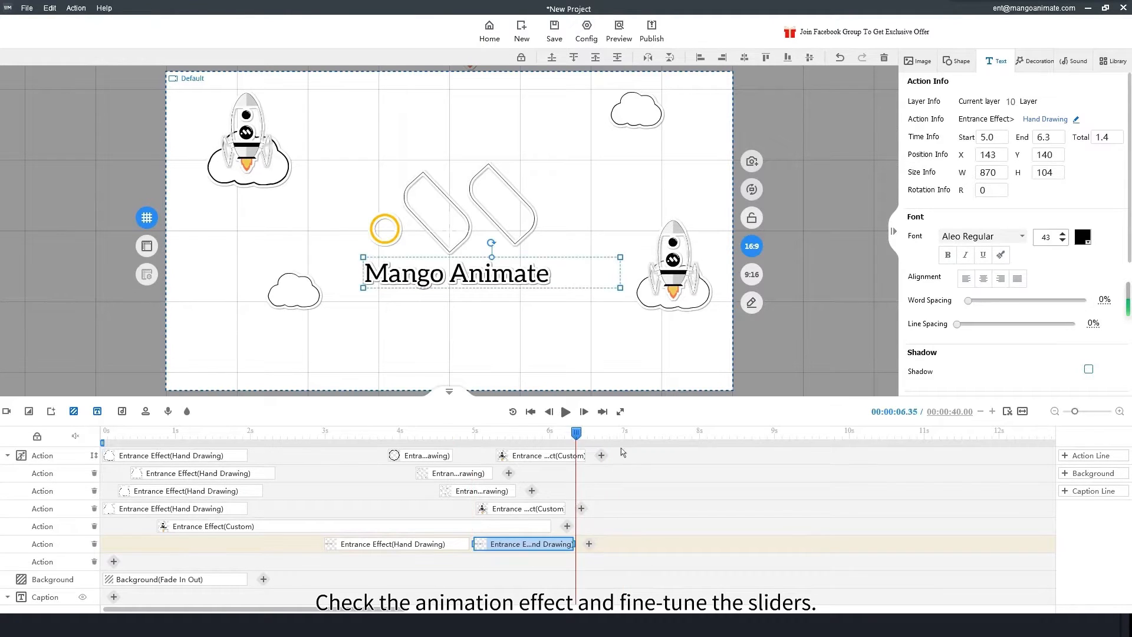
left_click(441, 440)
key("space")
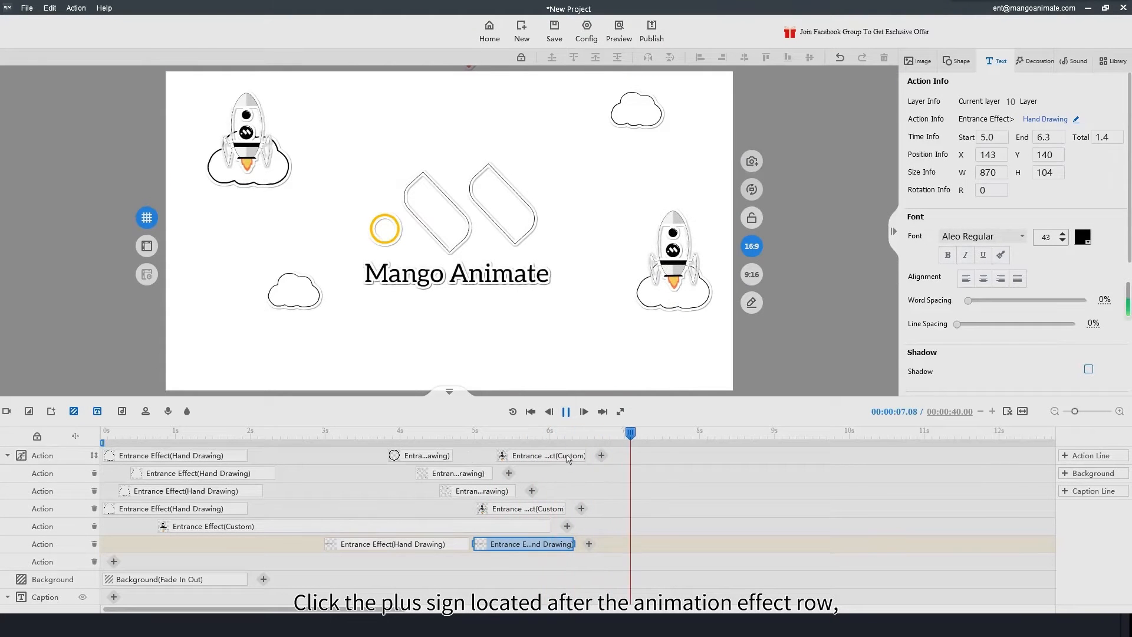
- Add the With Hand Action clear effect Wipe after the second small rocket's entrance, with Clear Multiple Lines set to Yes
left_click(602, 456)
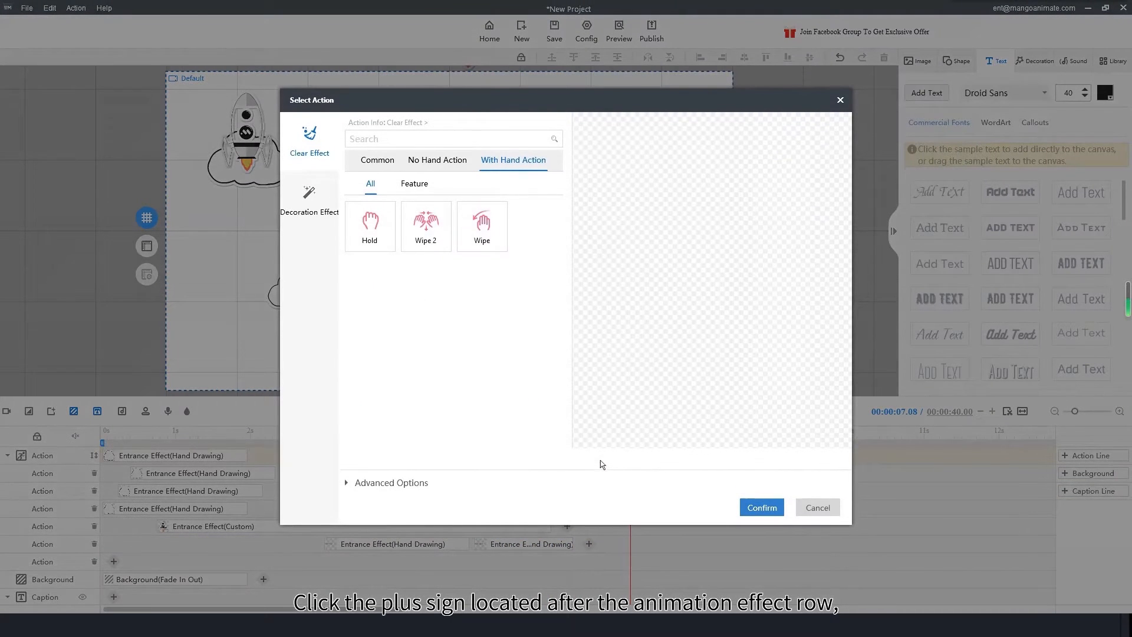
left_click(482, 226)
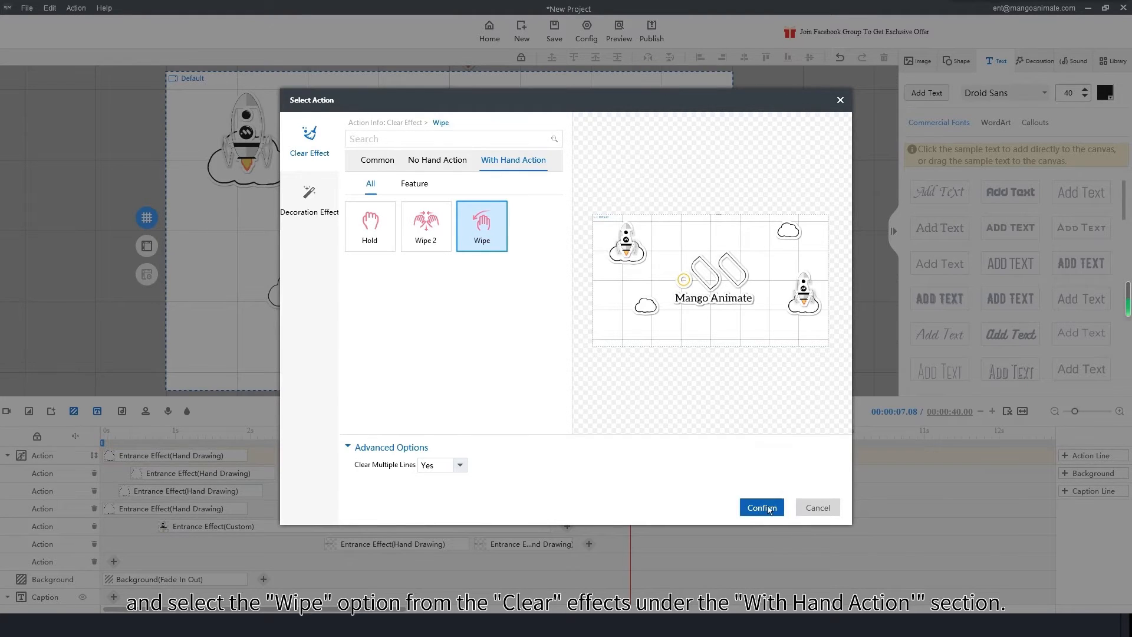
left_click(762, 507)
- Preview the Wipe clear effect, shorten it to end at about 7.3 s and replay it
left_click(480, 436)
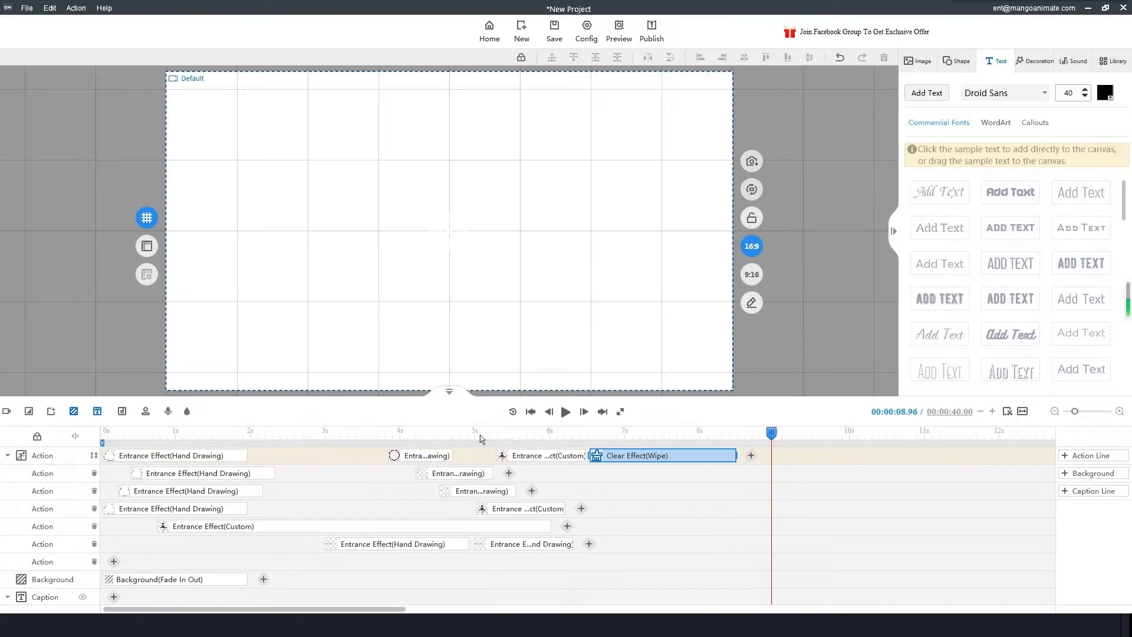
left_click_drag(736, 456, 649, 456)
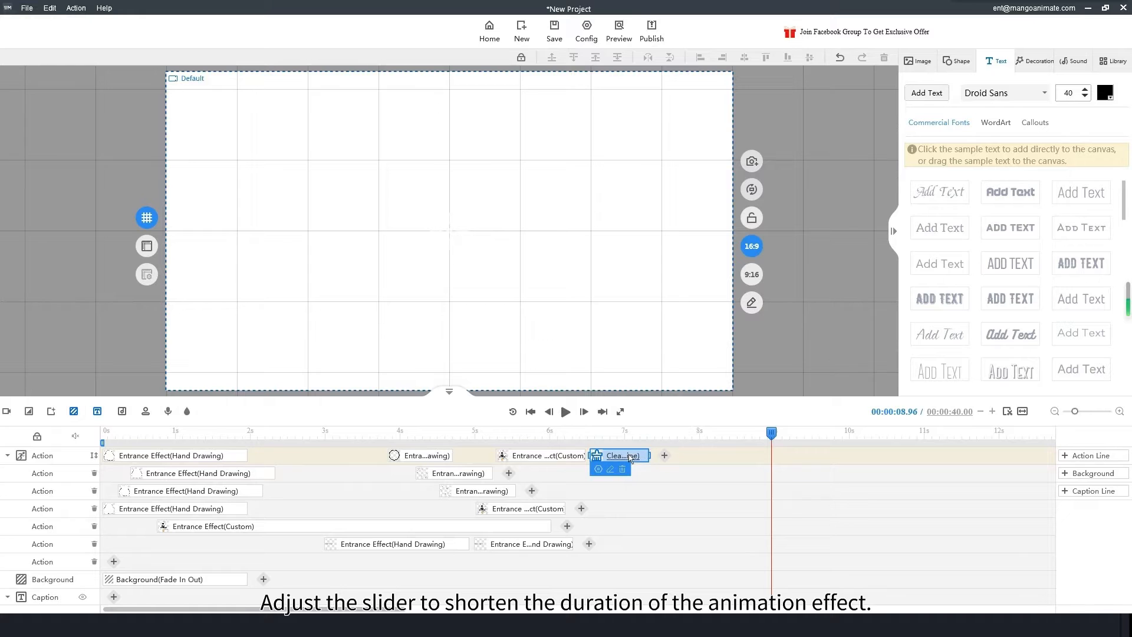
left_click(513, 412)
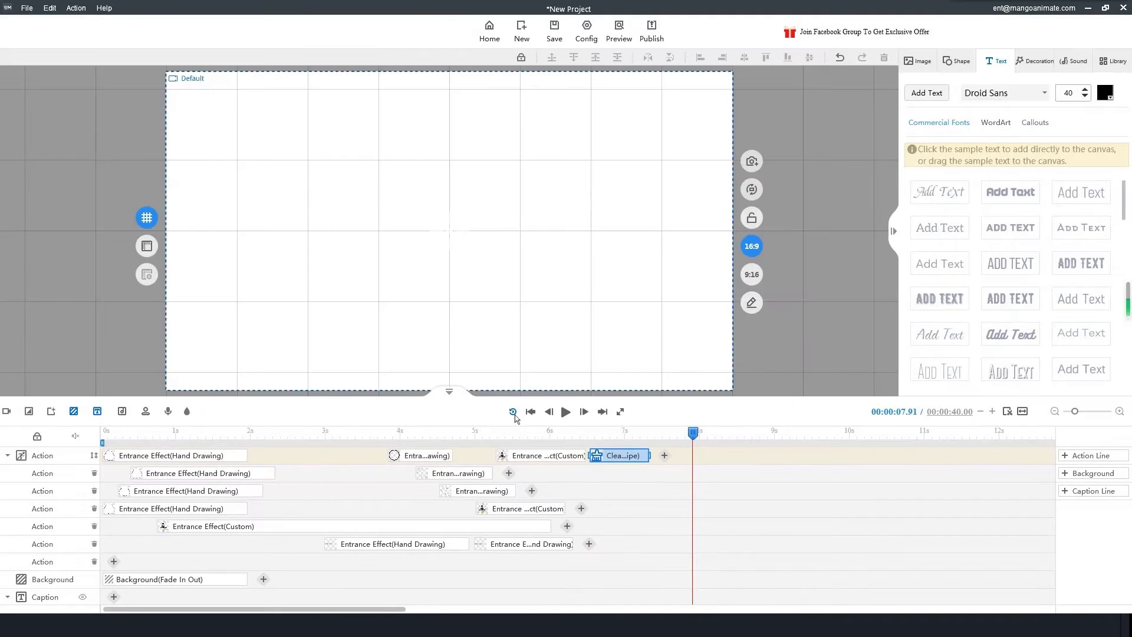
- Import the local image ipad.svg from the scene2 folder onto the cleared canvas
left_click(908, 66)
left_click(940, 94)
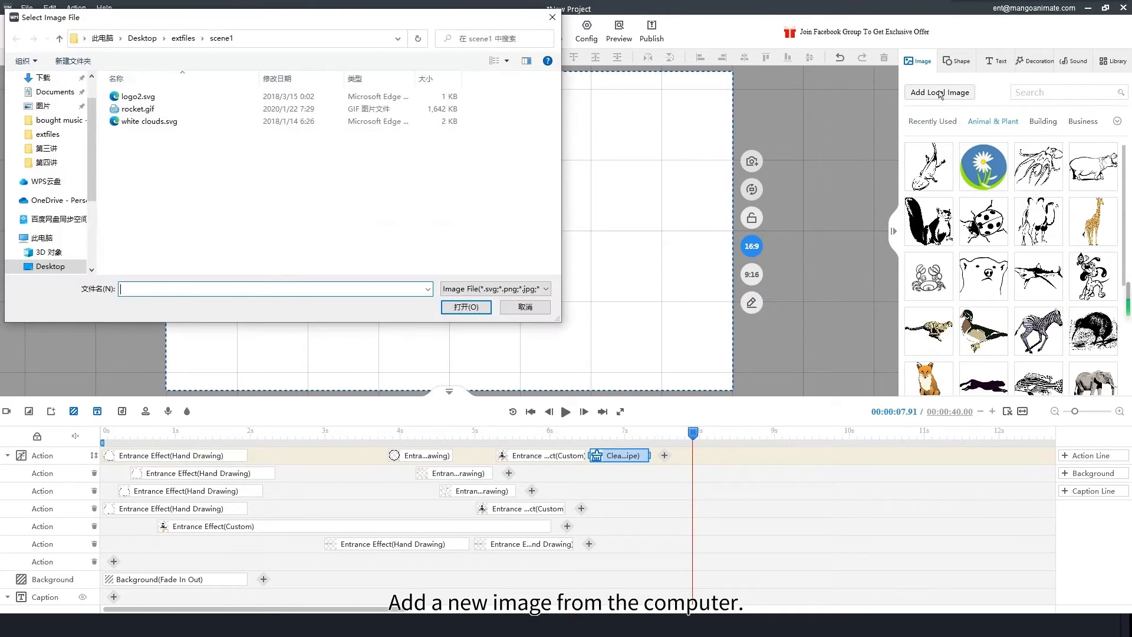
left_click(60, 39)
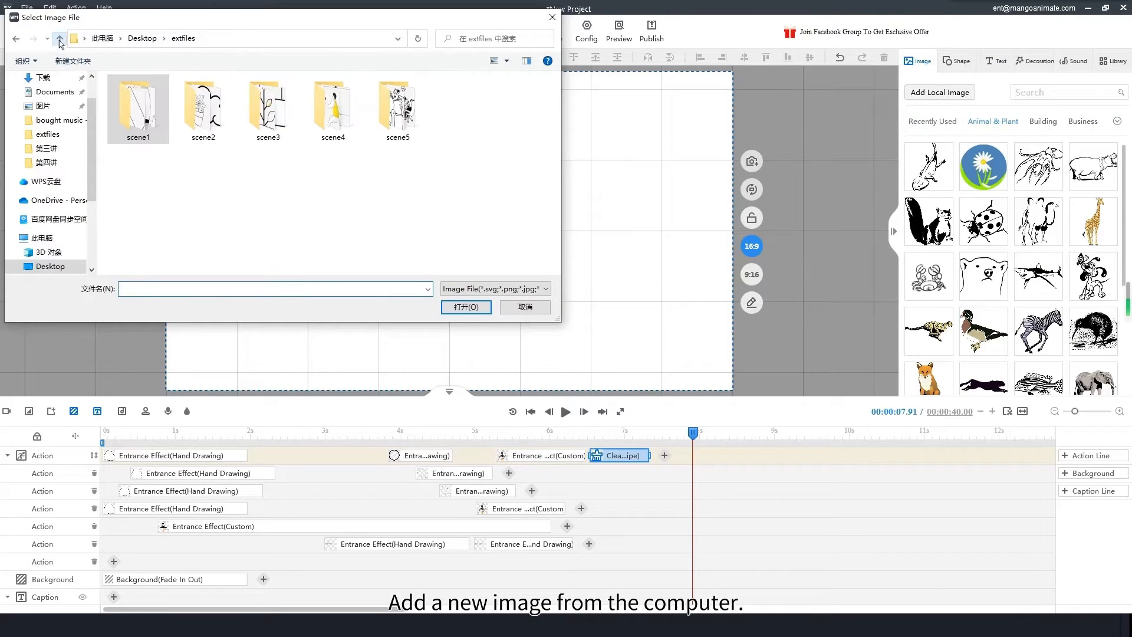
double_click(203, 109)
left_click(140, 109)
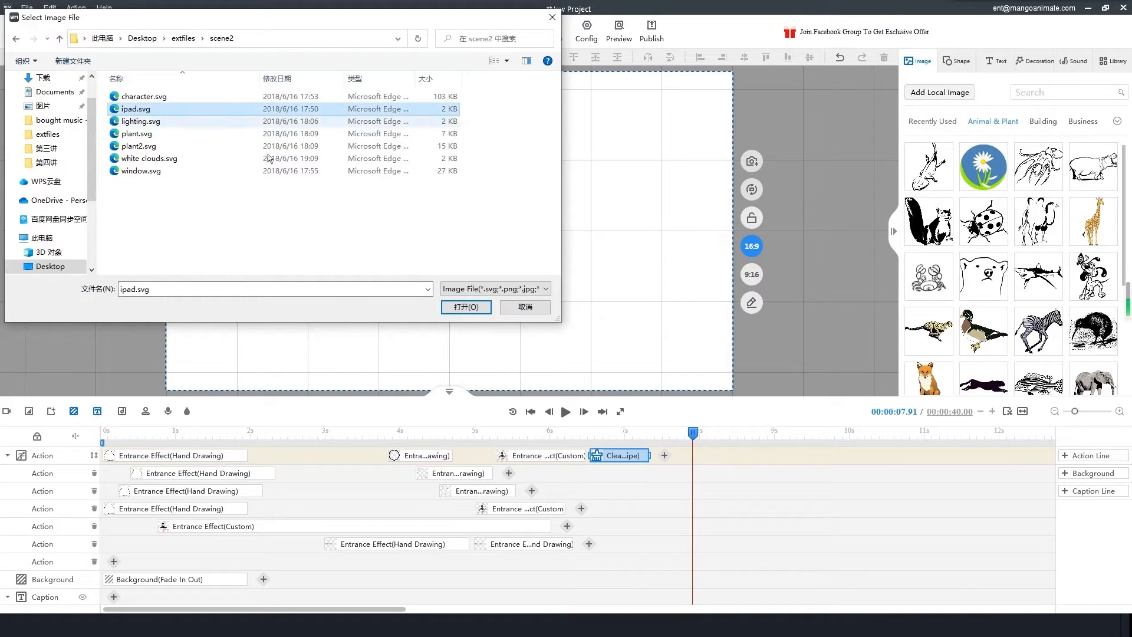
left_click(468, 309)
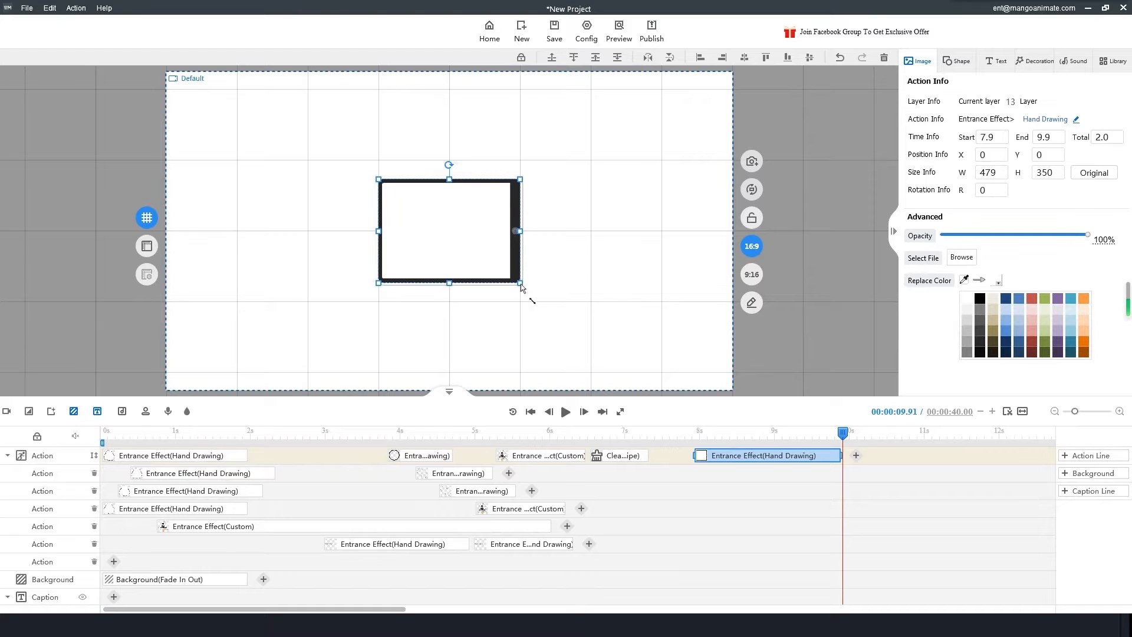
- Enlarge the tablet image to about 1321 × 897 and centre it on the canvas at about X 3, Y -20
left_click_drag(520, 283, 677, 409)
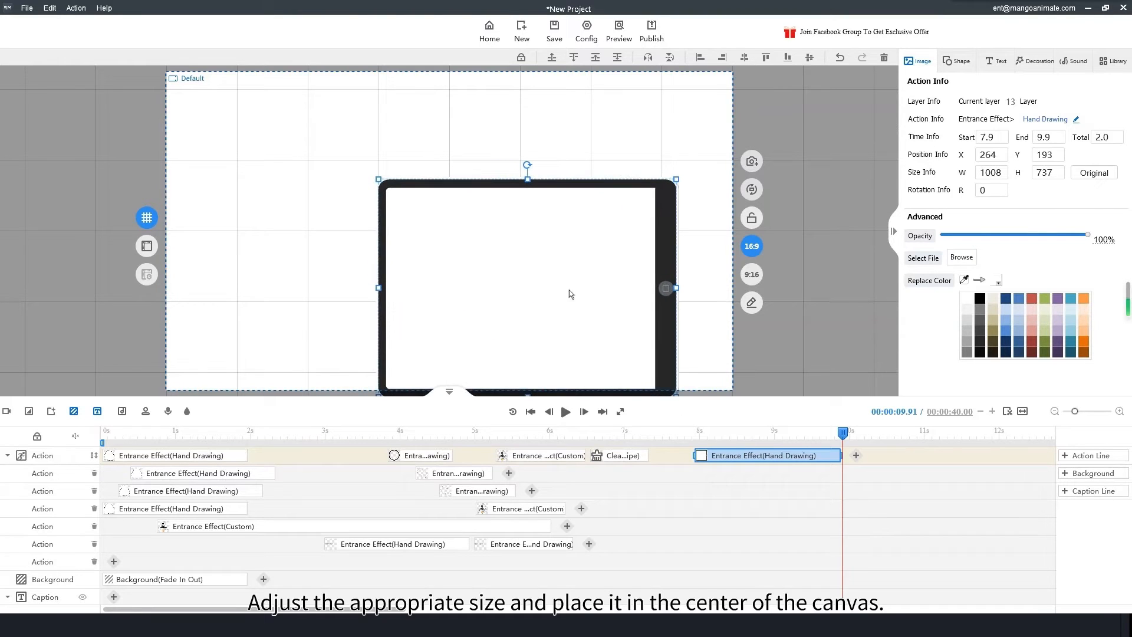
left_click_drag(568, 289, 533, 227)
left_click_drag(343, 226, 320, 225)
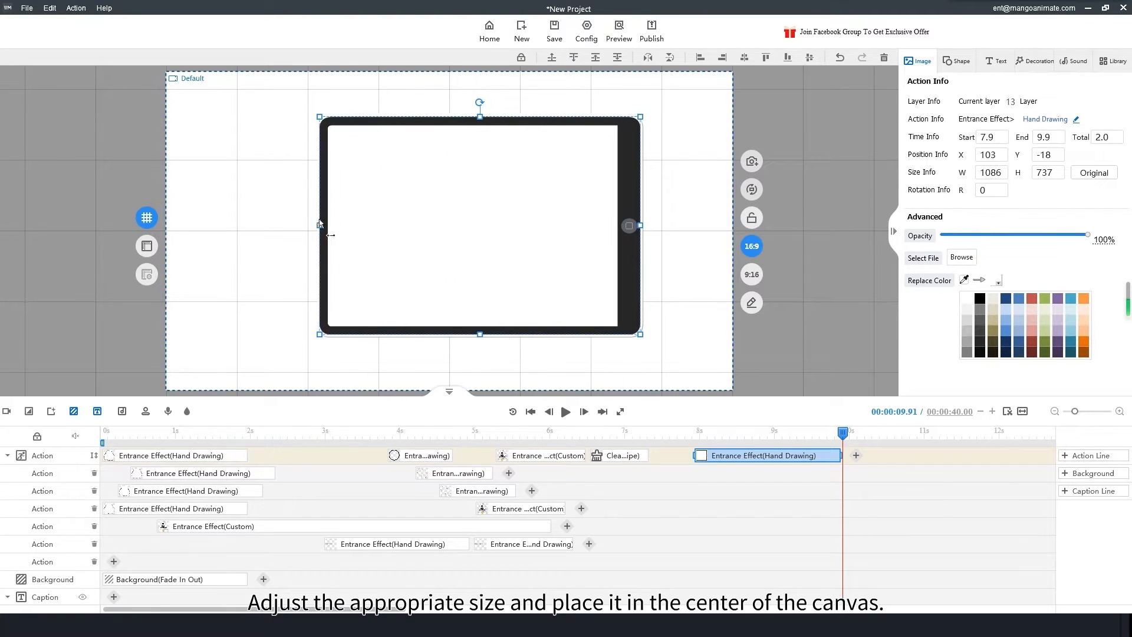
left_click_drag(320, 117, 261, 78)
left_click_drag(494, 225, 501, 251)
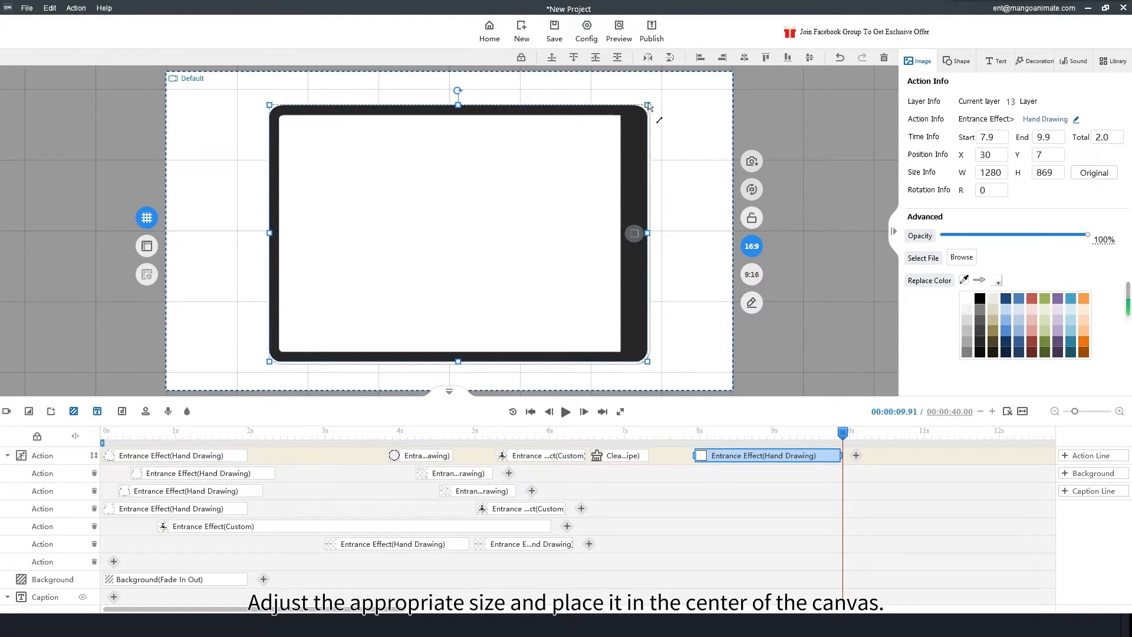
left_click_drag(649, 105, 661, 97)
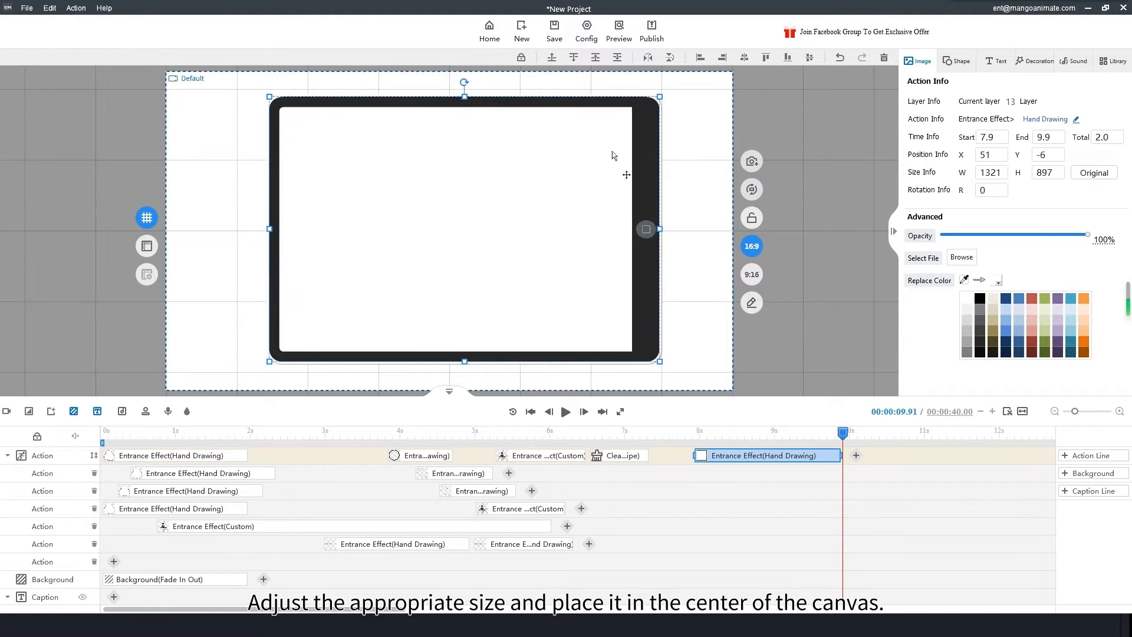
left_click_drag(614, 157, 600, 153)
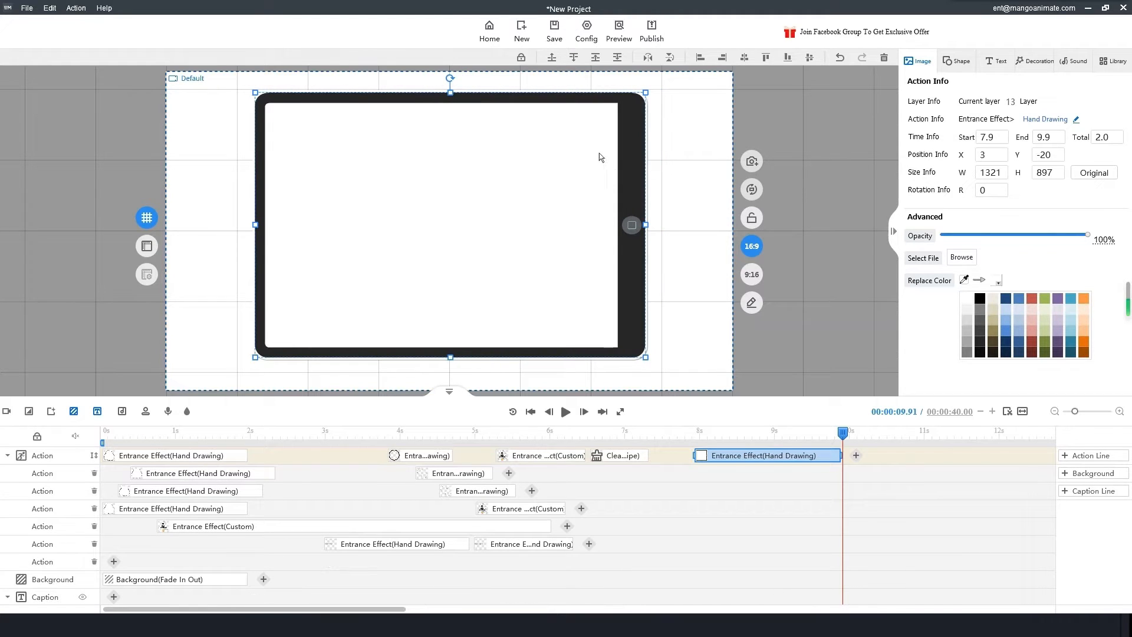
- Change the tablet's entrance effect to Pull Down from the With Hand Action effects
mouse_move(849, 435)
left_mouse_down()
mouse_move(759, 432)
mouse_move(819, 434)
left_mouse_up()
double_click(744, 456)
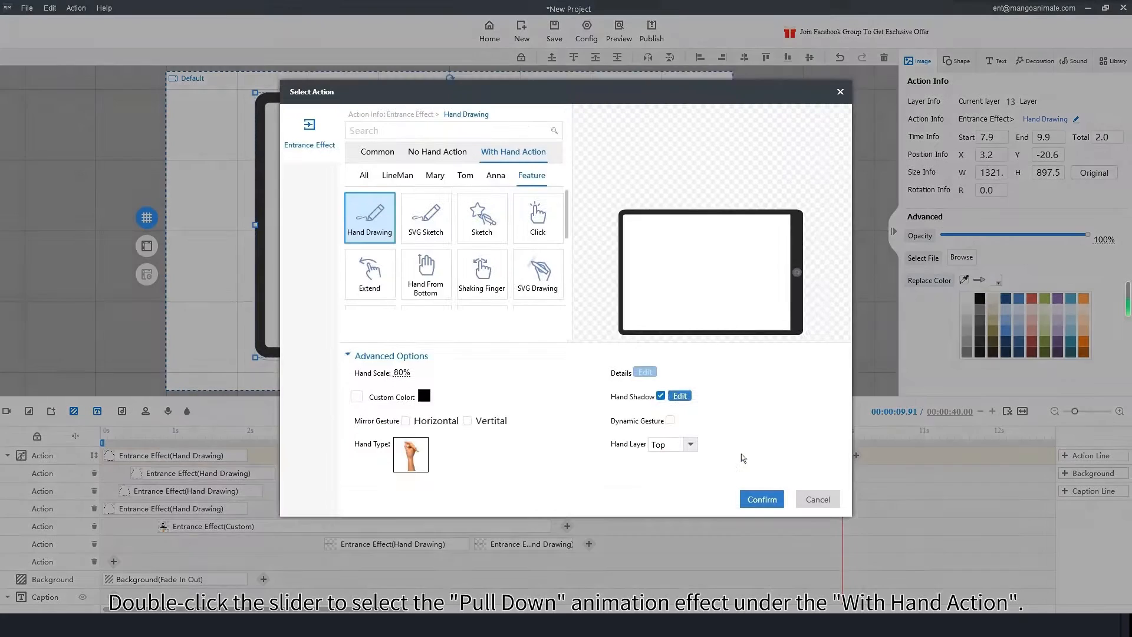
left_click(429, 165)
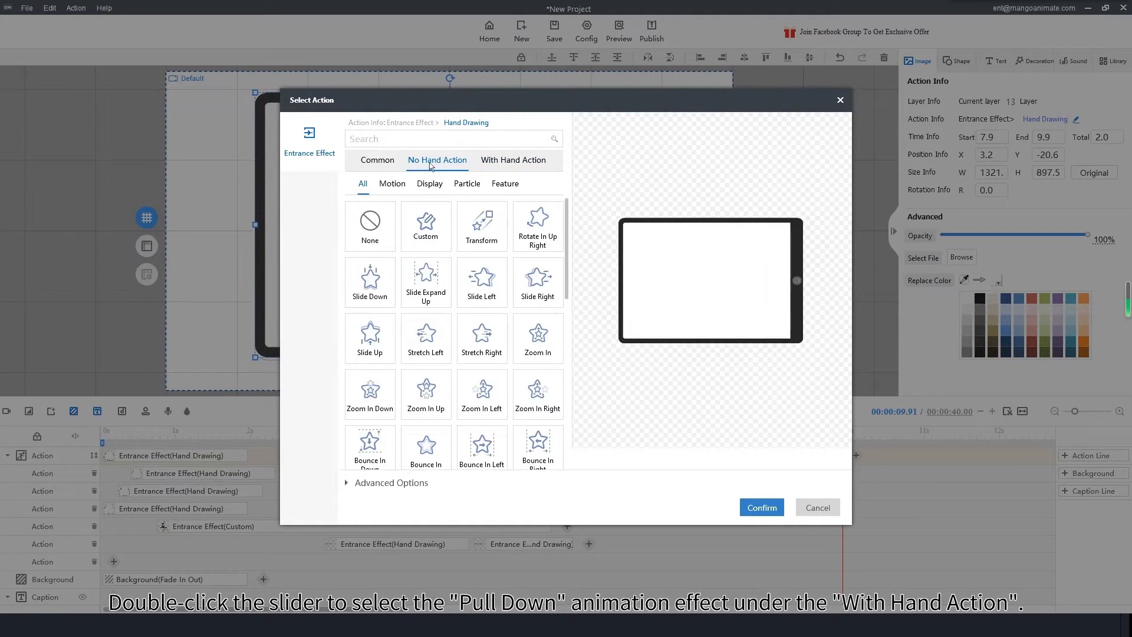
left_click(508, 163)
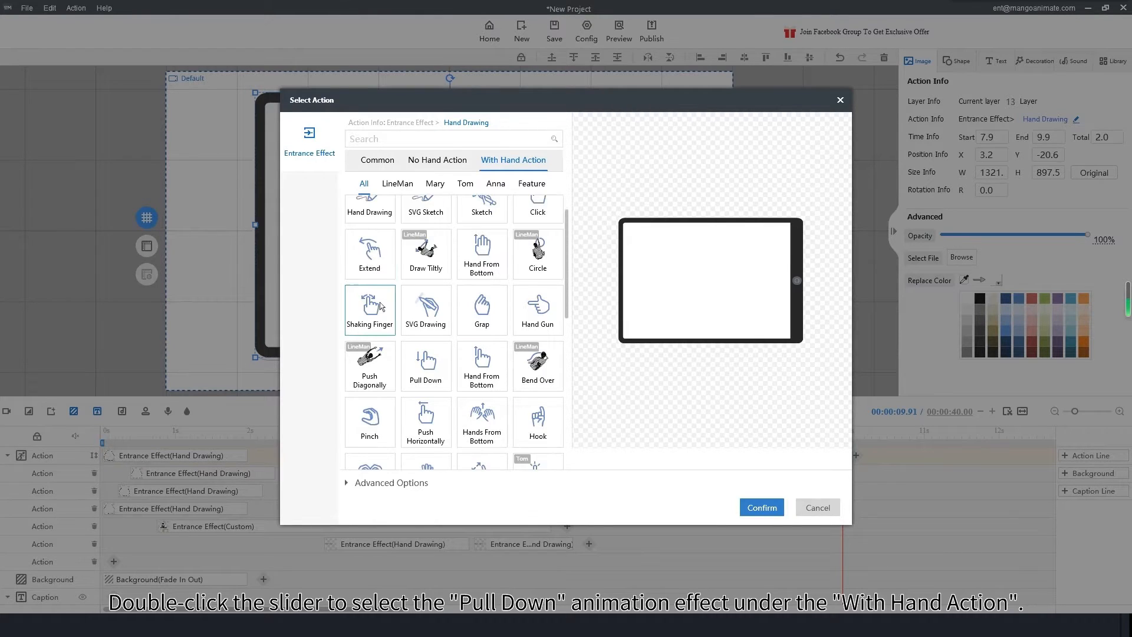
scroll(390, 313, "down", 2)
double_click(425, 315)
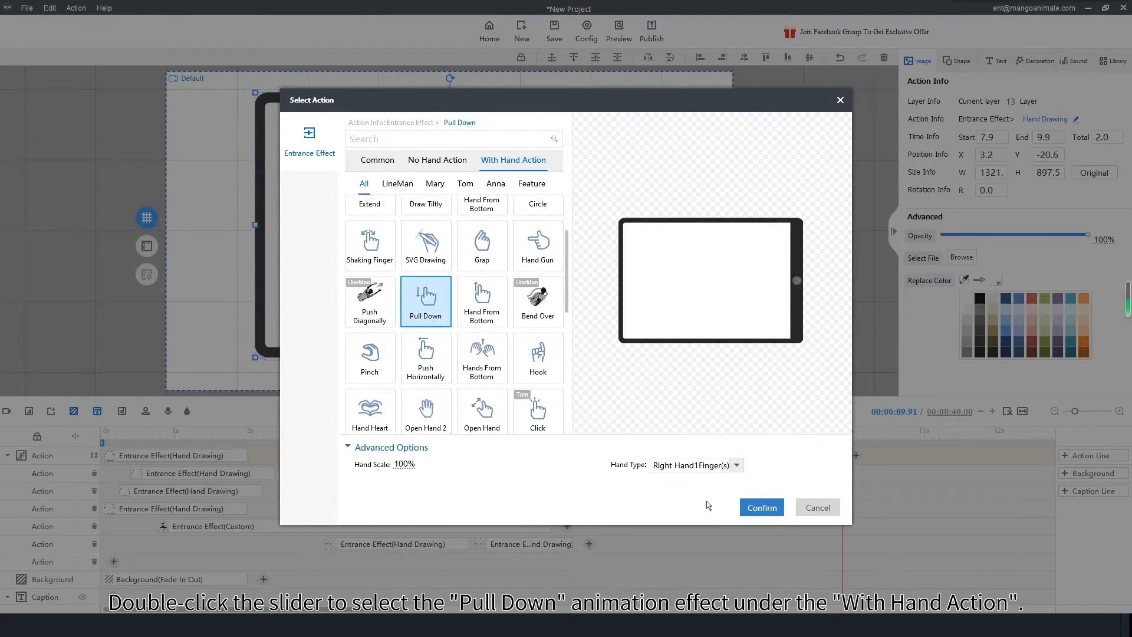
left_click(762, 509)
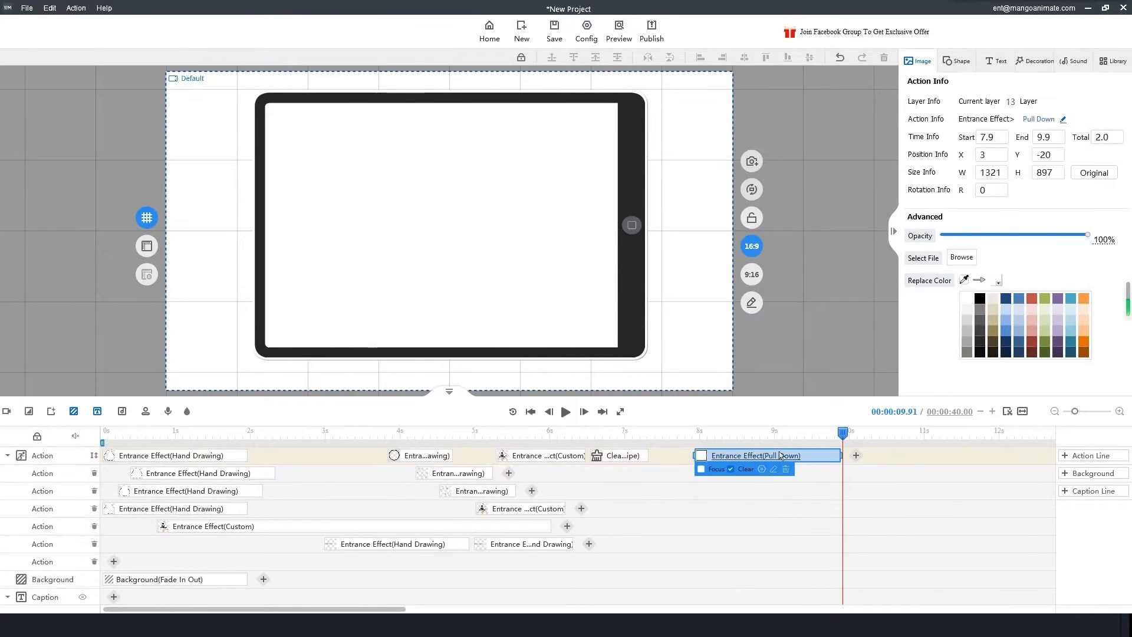
- Start the tablet's entrance effect at 7.3 s, preview it, shorten it to 1.5 s and replay it
left_click_drag(842, 436, 624, 421)
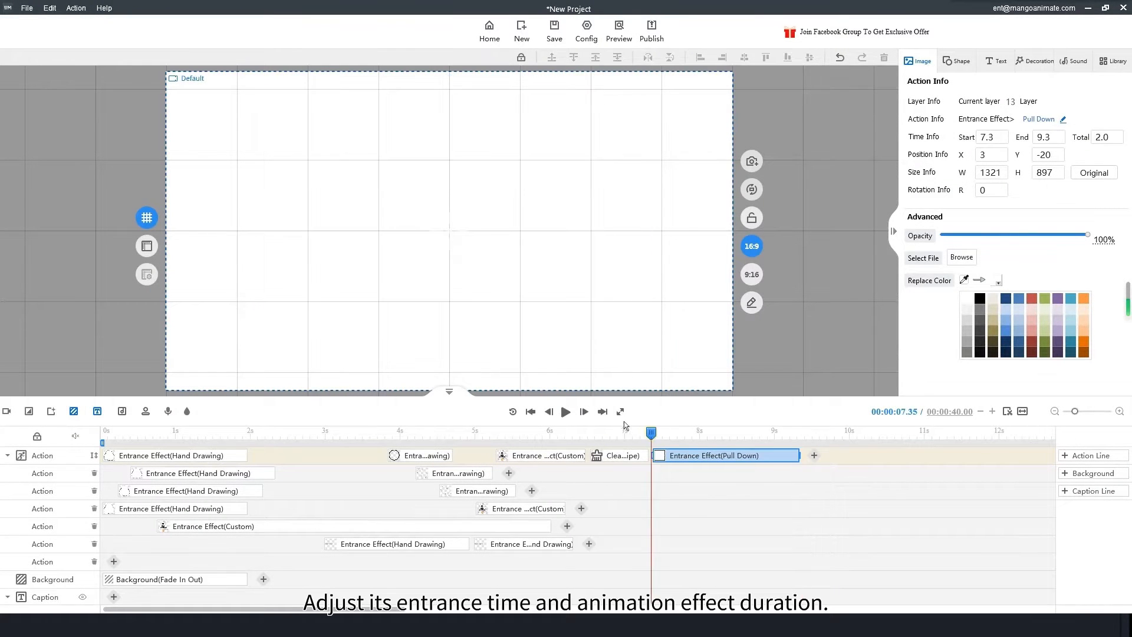
key("space")
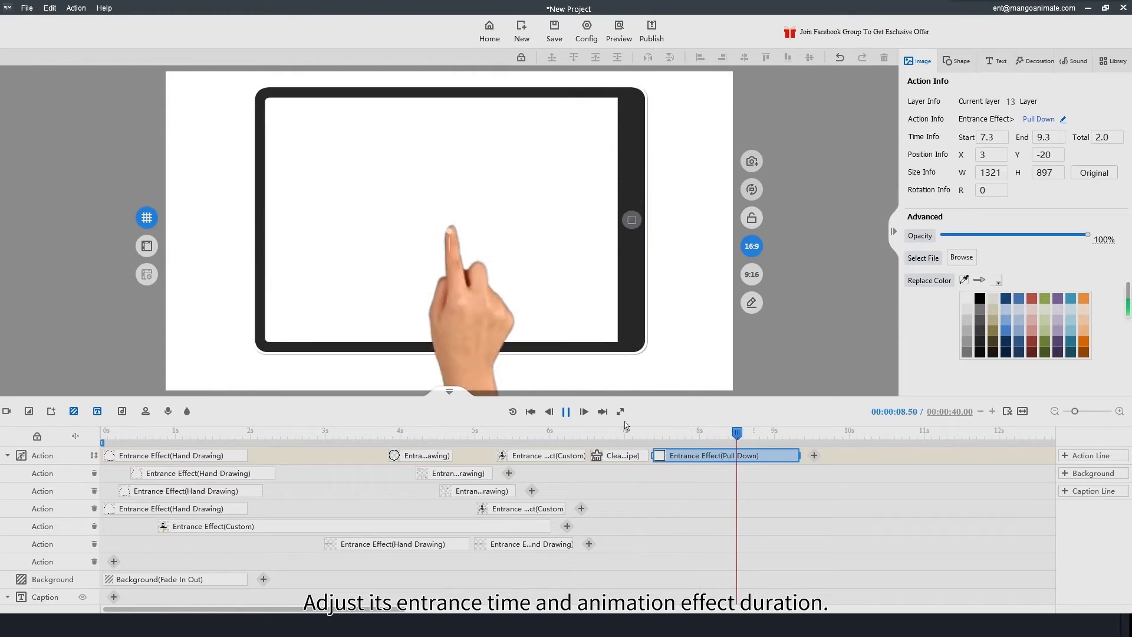
key("space")
left_click_drag(800, 458, 621, 434)
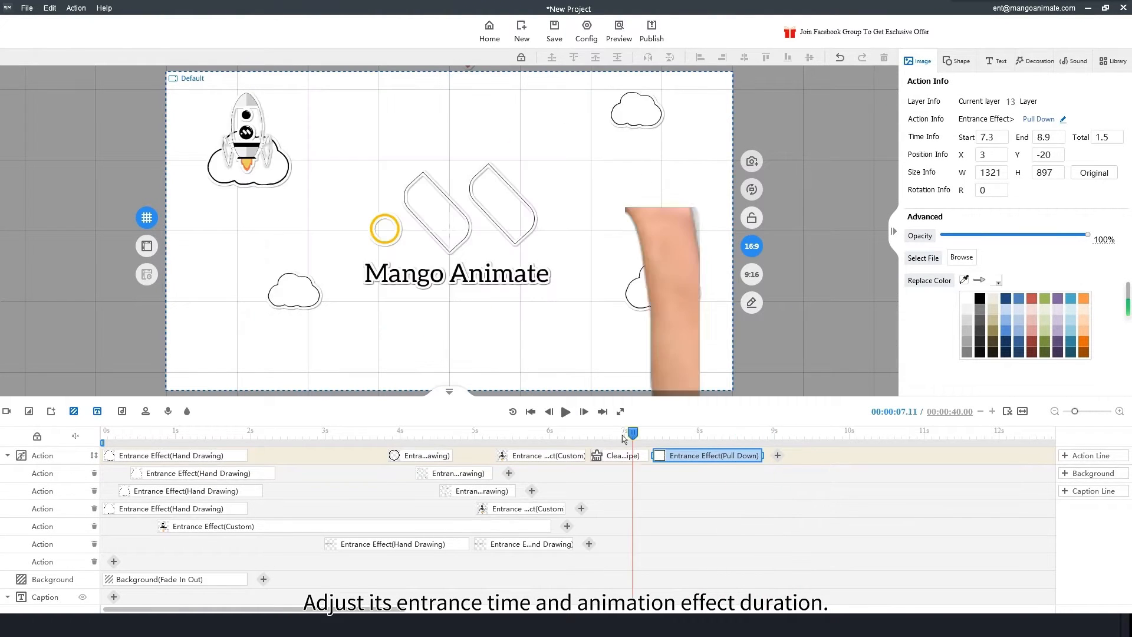
key("space")
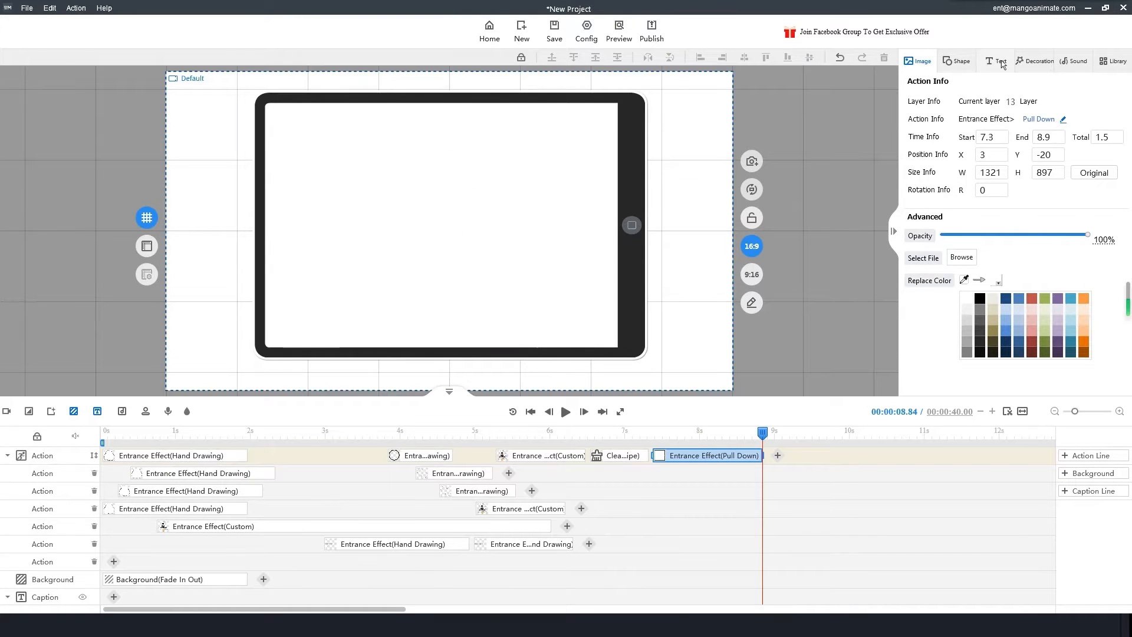
- Draw a steep straight line, about 33 wide and 328 high, down from the tablet screen's upper-left corner
left_click(954, 60)
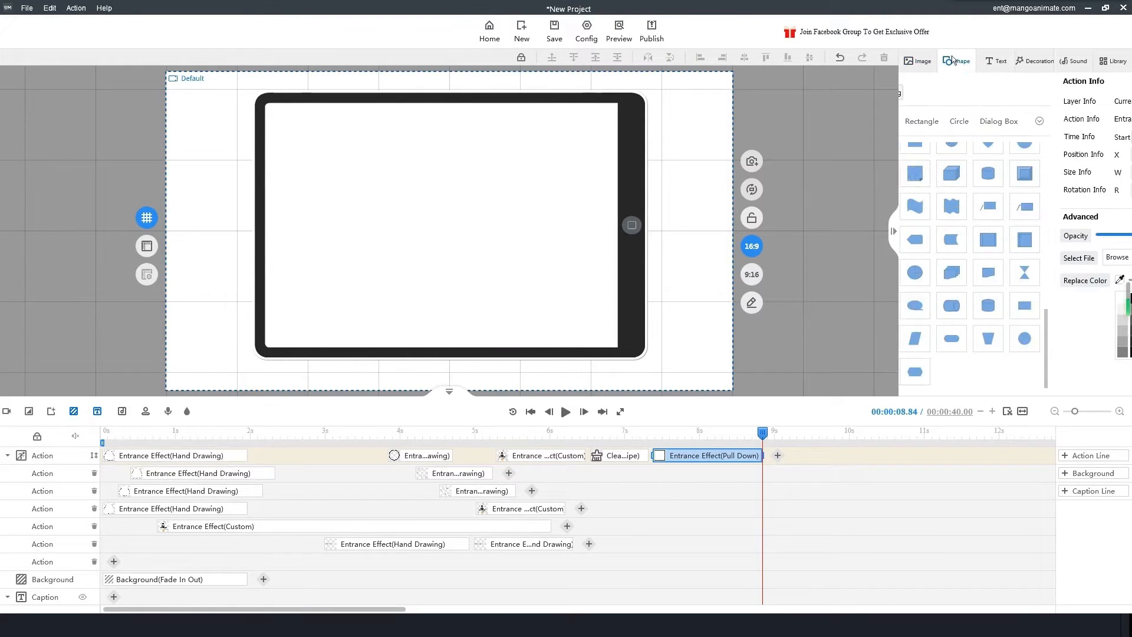
scroll(965, 236, "down", 5)
scroll(965, 236, "up", 6)
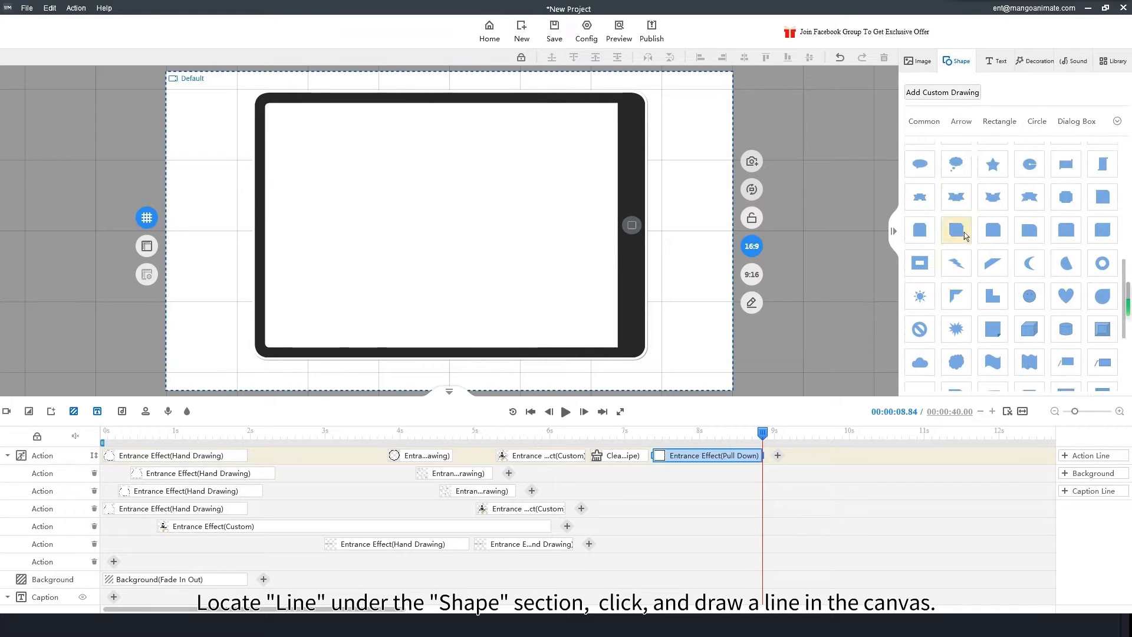
scroll(962, 235, "up", 5)
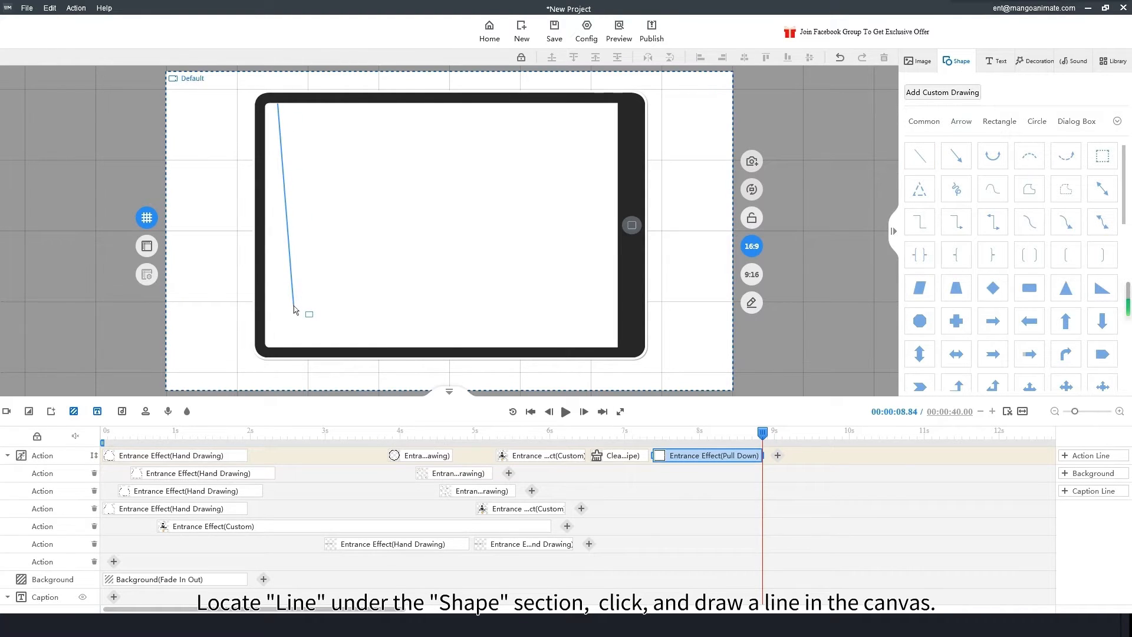
left_click_drag(293, 305, 298, 299)
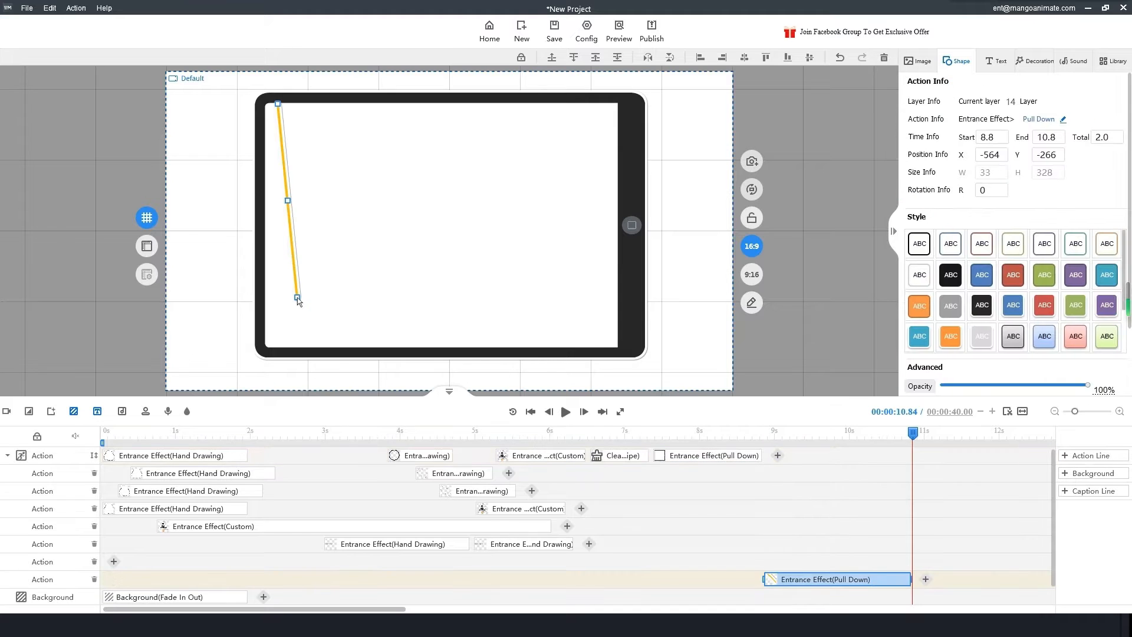
- Set the line's border colour to black and turn off its Paper Cutting Effect
scroll(995, 306, "down", 4)
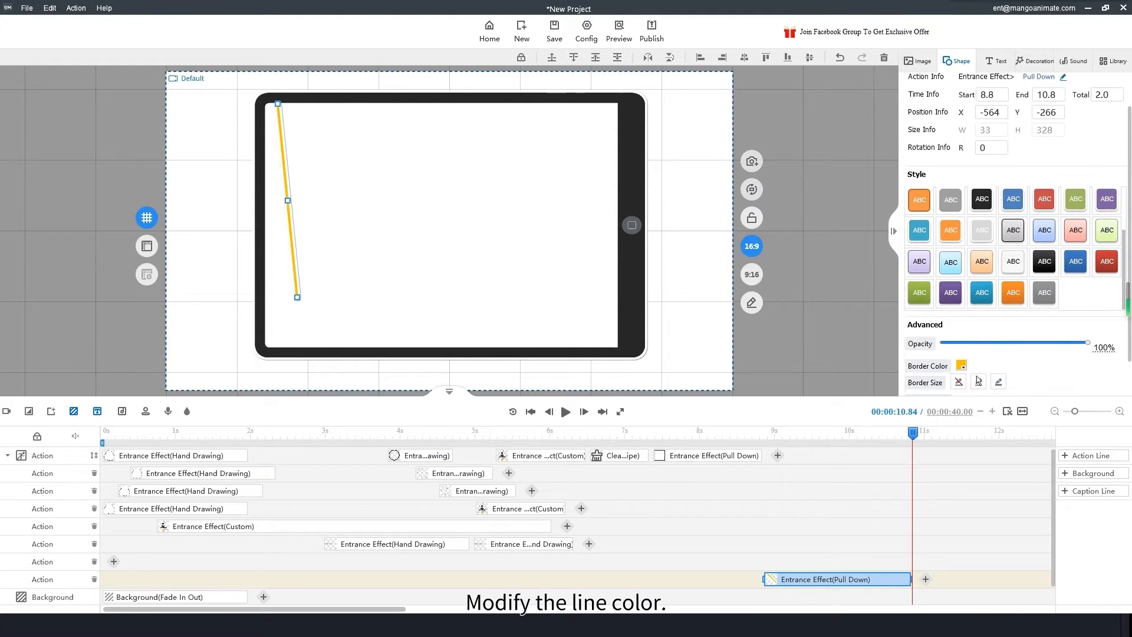
left_click(963, 323)
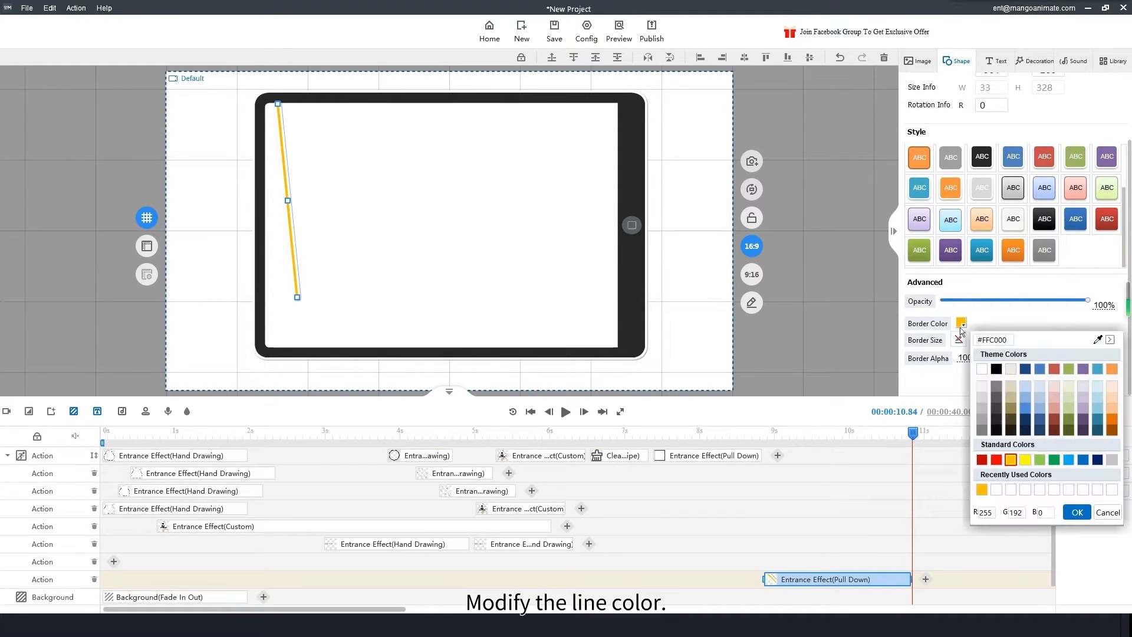
left_click(996, 369)
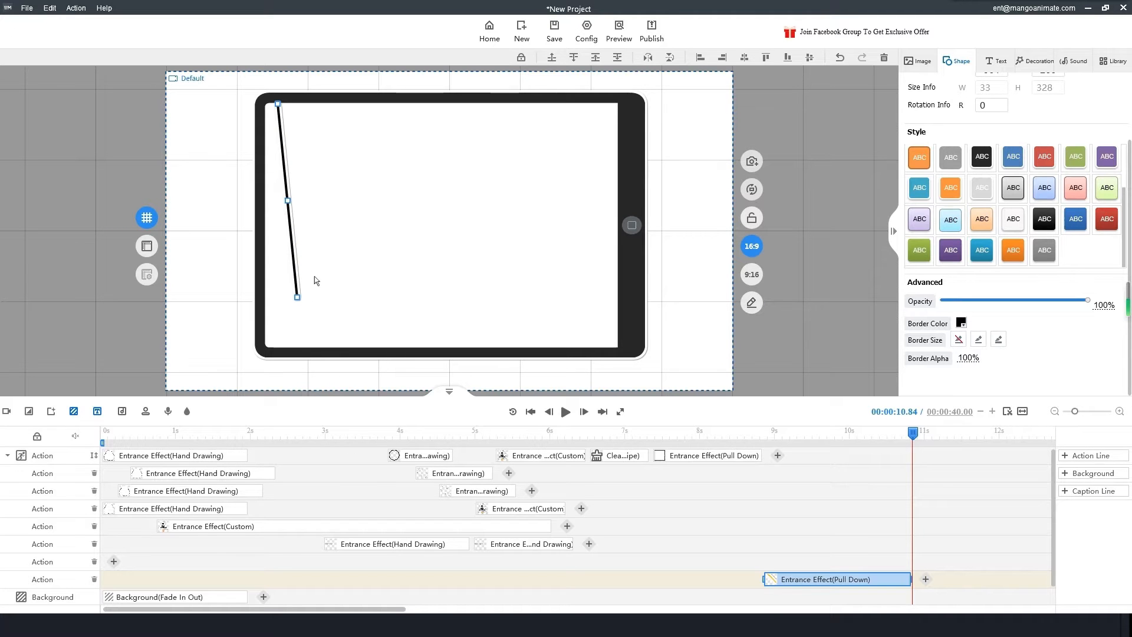
double_click(290, 190)
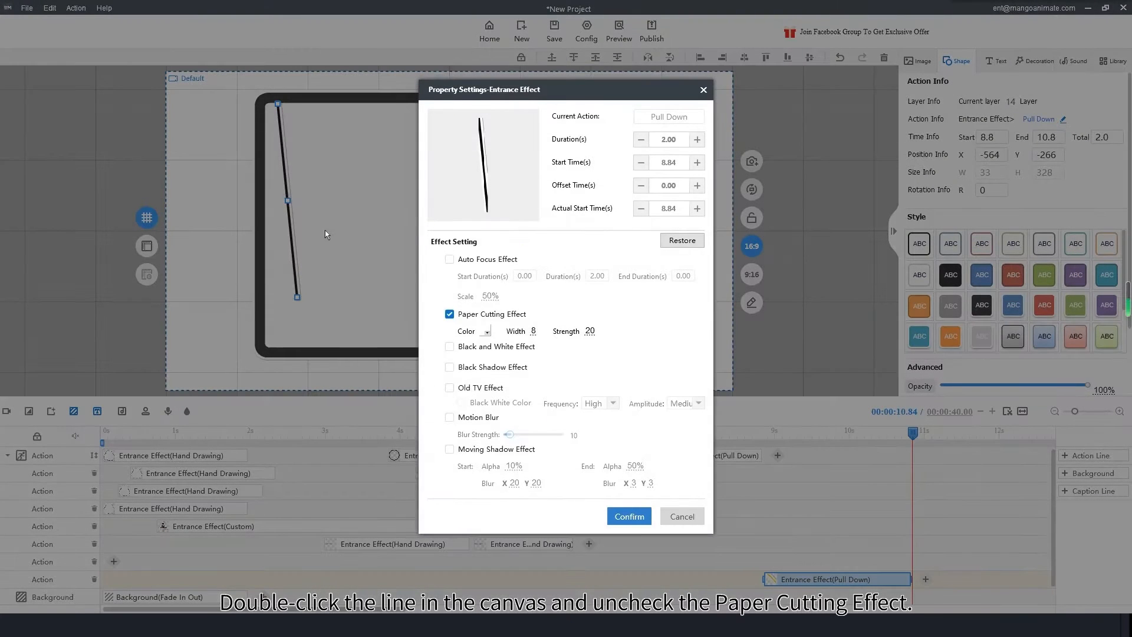
left_click(631, 517)
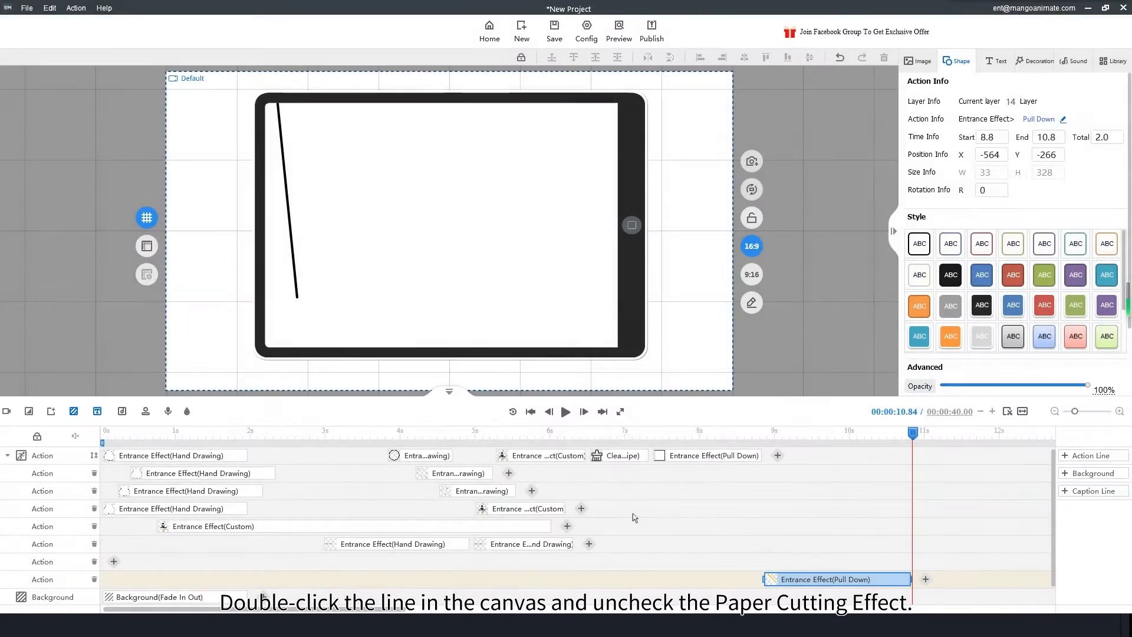
- Draw a second line, about 54 by 77, joining the tablet screen's lower-left corner to the first line's lower end, without Paper Cutting Effect
left_click(956, 63)
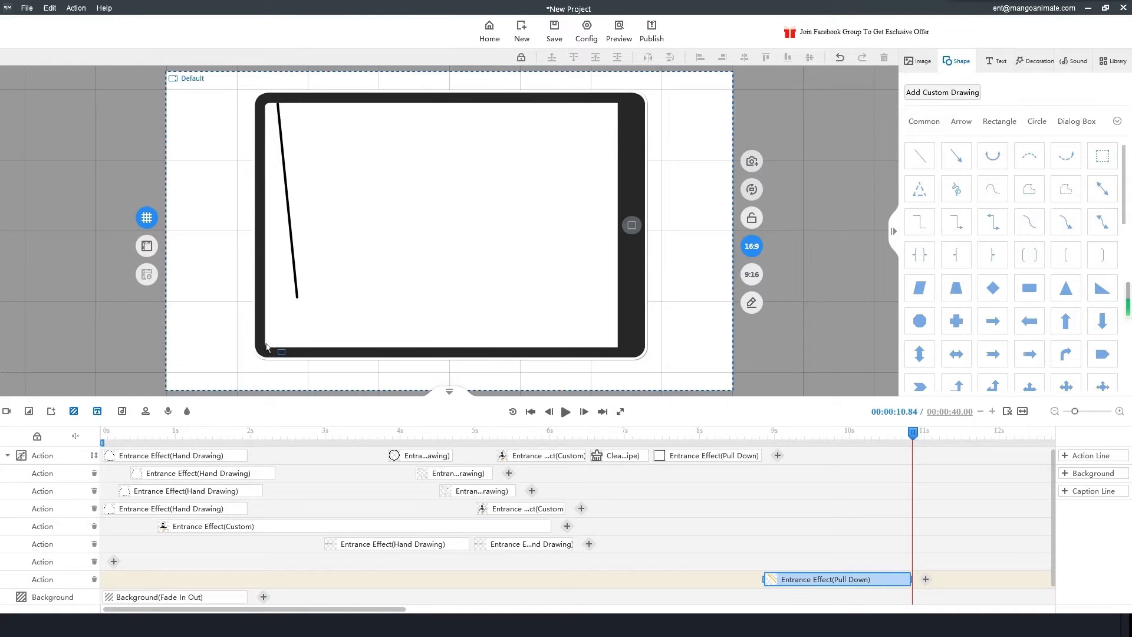
left_click(297, 301)
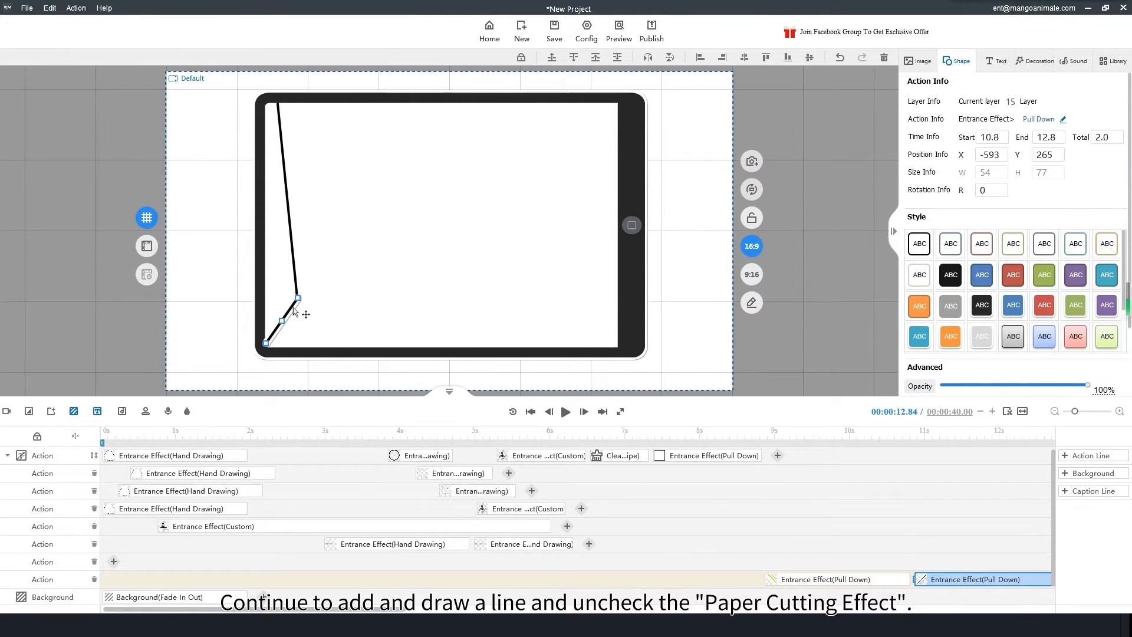
double_click(294, 309)
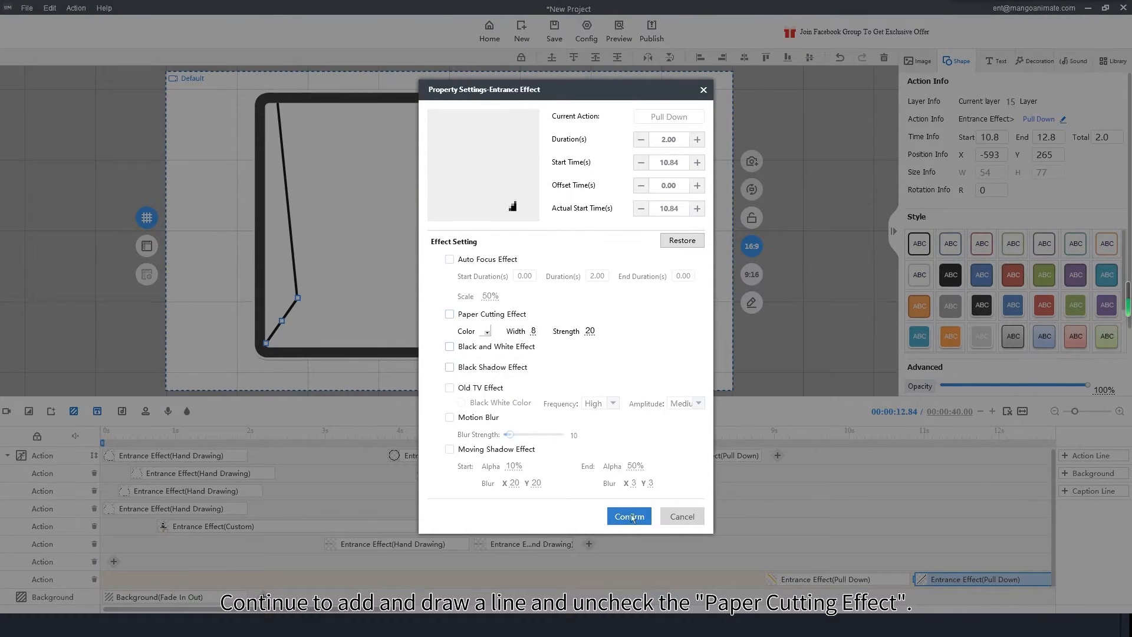
left_click(630, 517)
- Change the first line's entrance effect to Hand Drawing from the With Hand Action effects and preview it
mouse_move(851, 579)
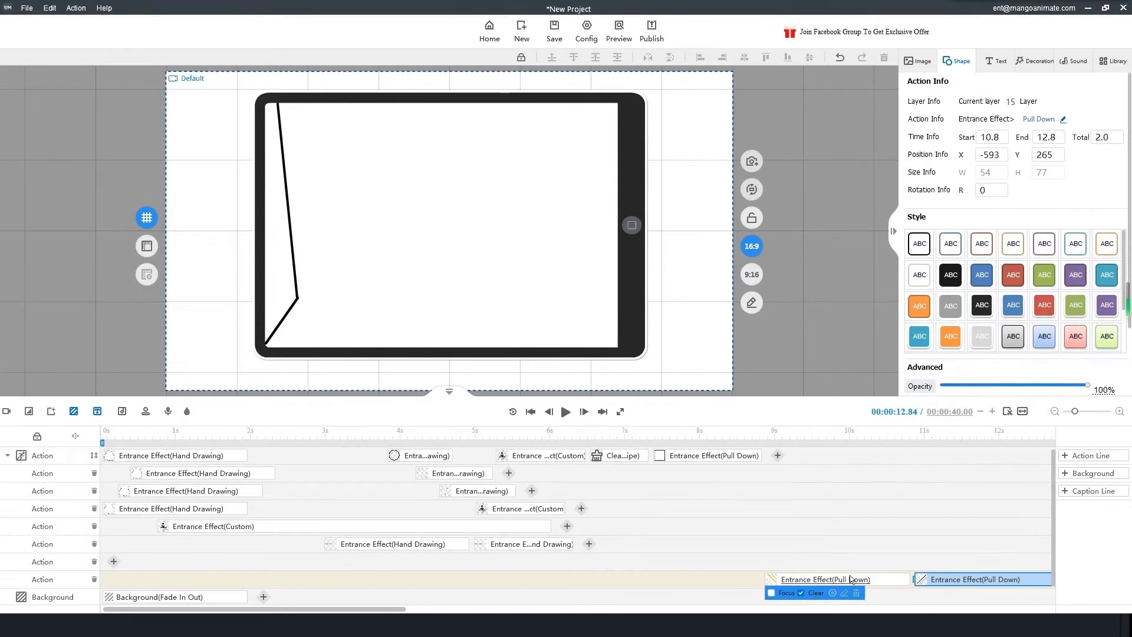
left_click(756, 429)
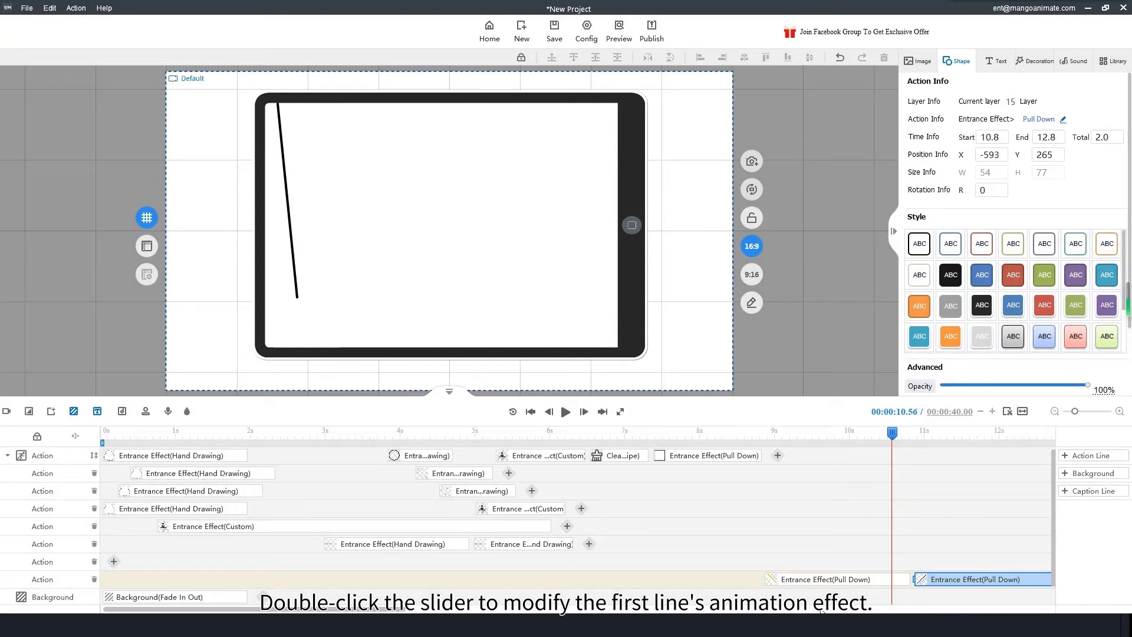
double_click(817, 579)
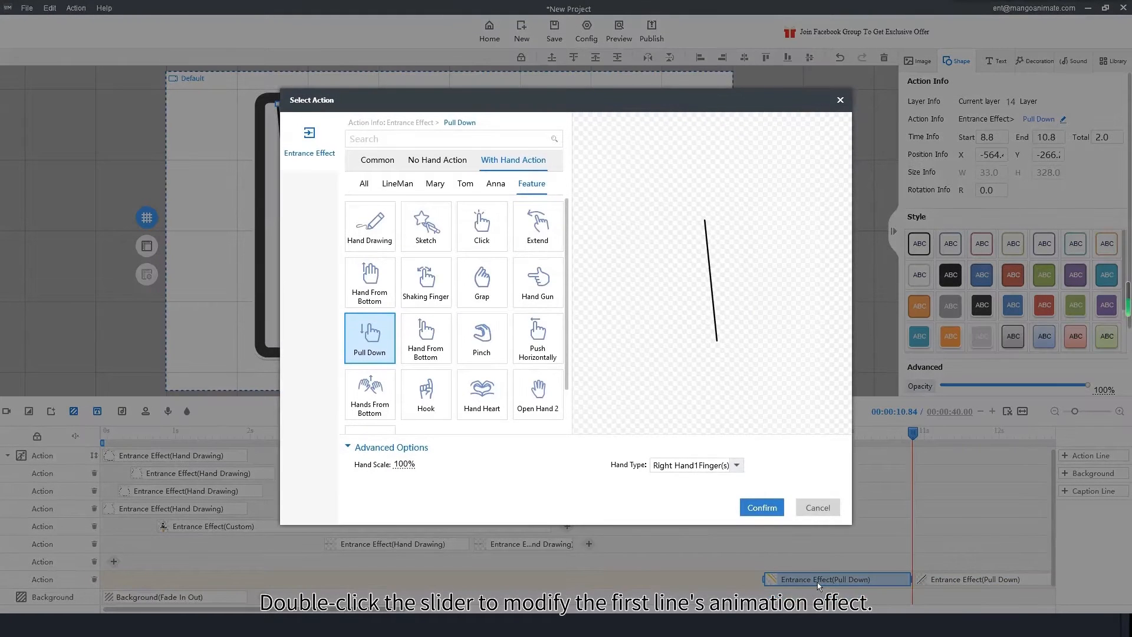
left_click(388, 244)
left_click(780, 507)
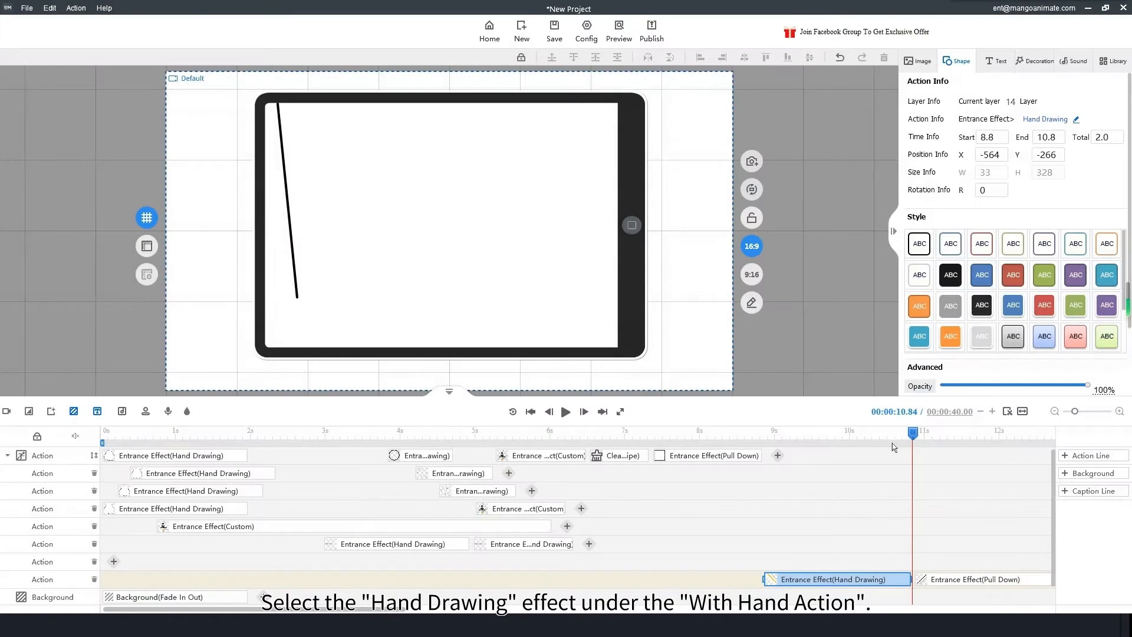
left_click_drag(912, 434, 754, 435)
key("space")
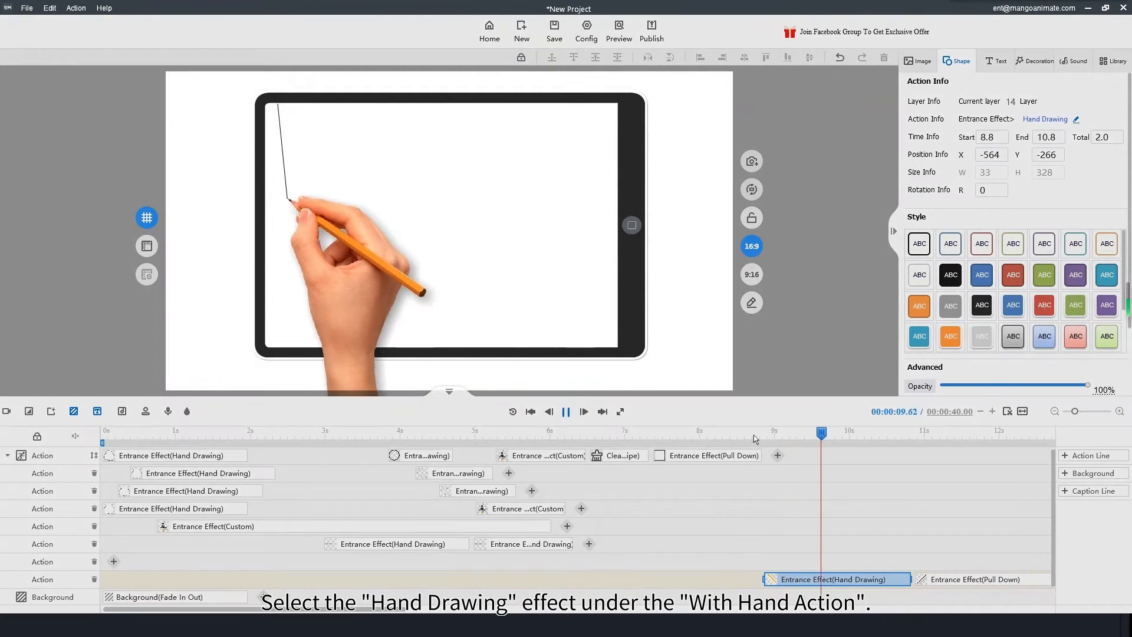
key("space")
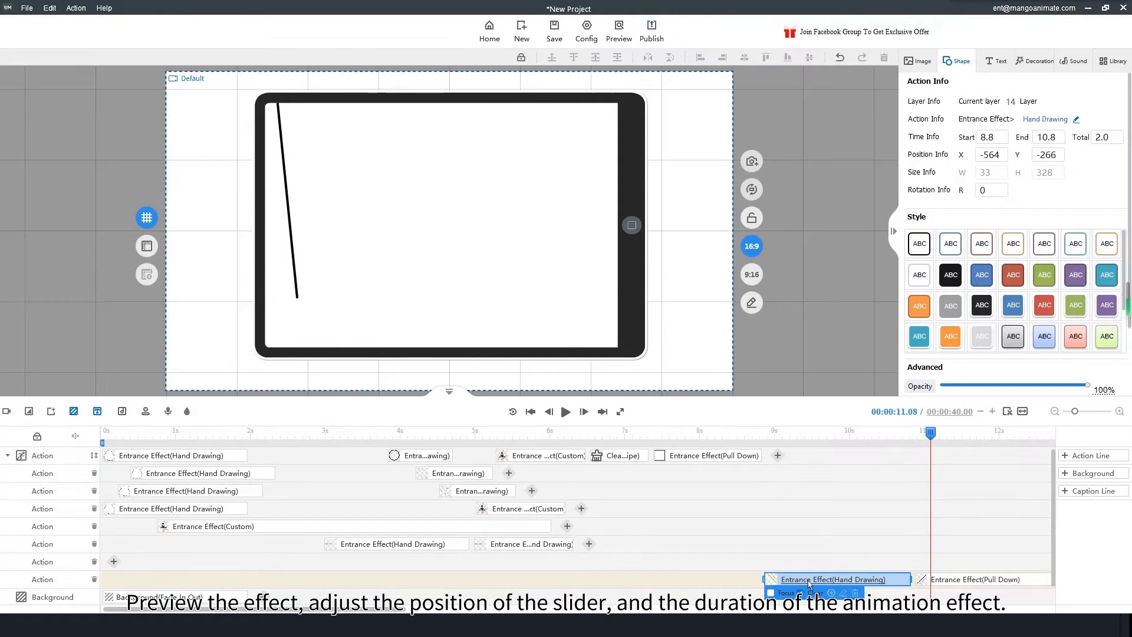
- Move the first line's effect behind the tablet's on the first action line, starting at 8.9 s, and shorten it to 0.8 s
left_click_drag(808, 583, 803, 457)
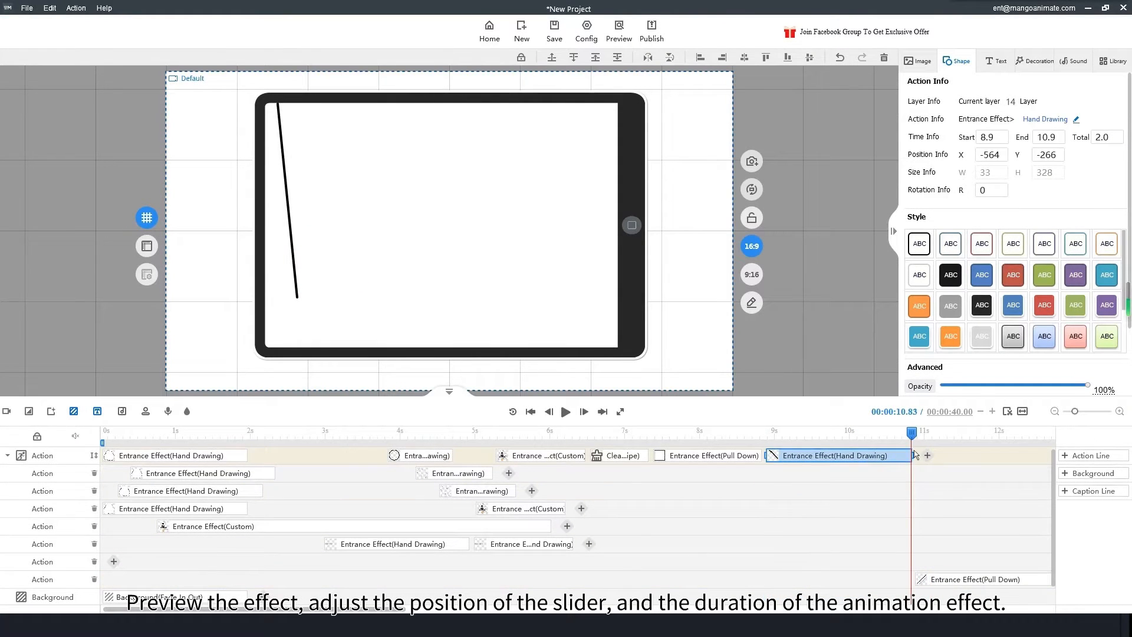
left_click(843, 459)
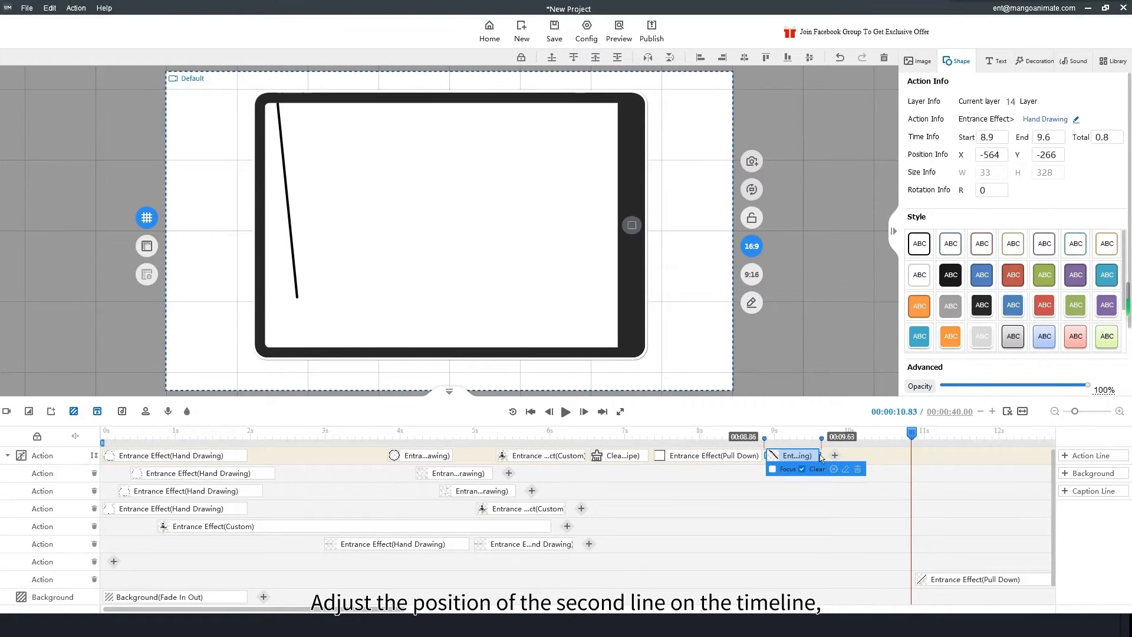
left_click_drag(822, 458, 821, 458)
- Move the second line's effect behind the first line's on the first action line, starting at 9.6 s
left_click_drag(963, 579, 862, 456)
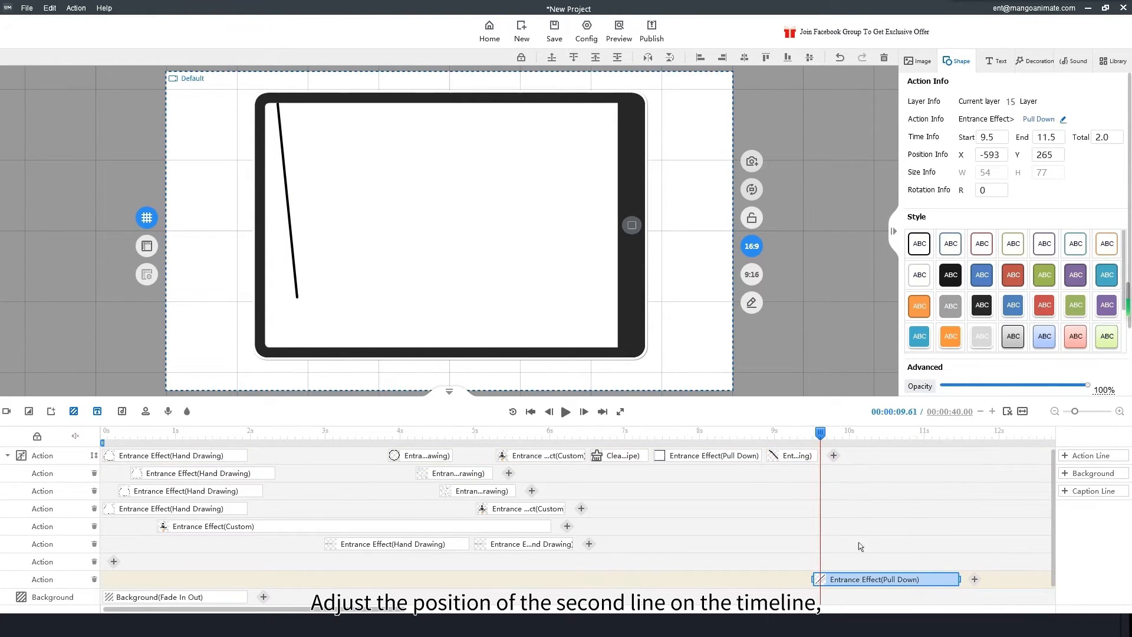
left_click_drag(853, 579, 856, 450)
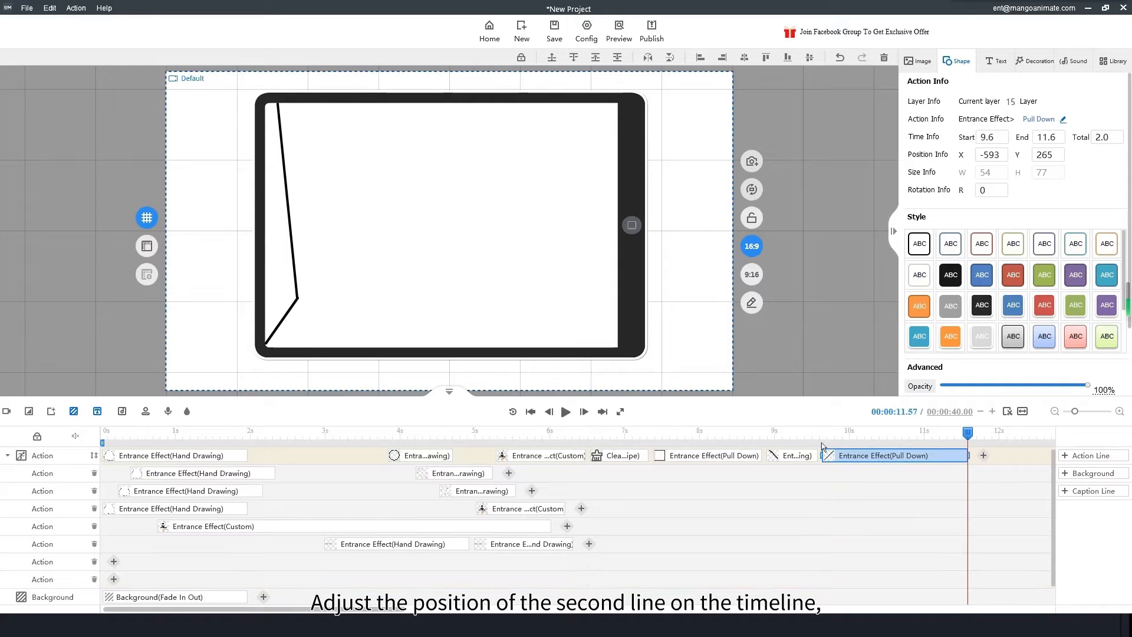
left_click(786, 434)
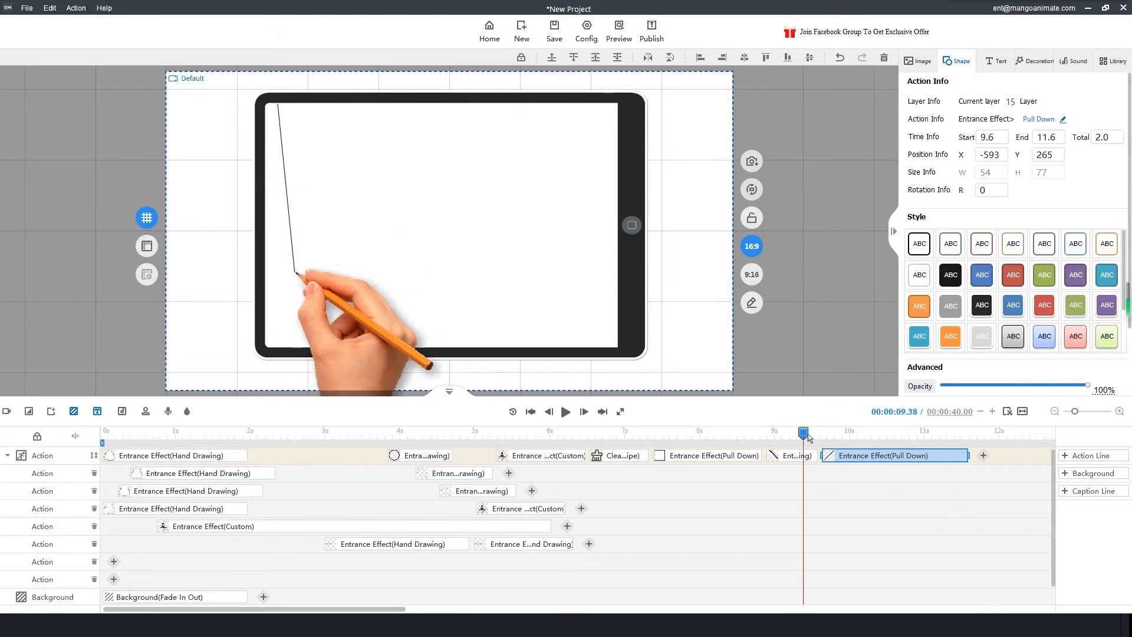
- Change the second line's entrance effect to Hand Drawing from the With Hand Action effects and preview it
double_click(854, 457)
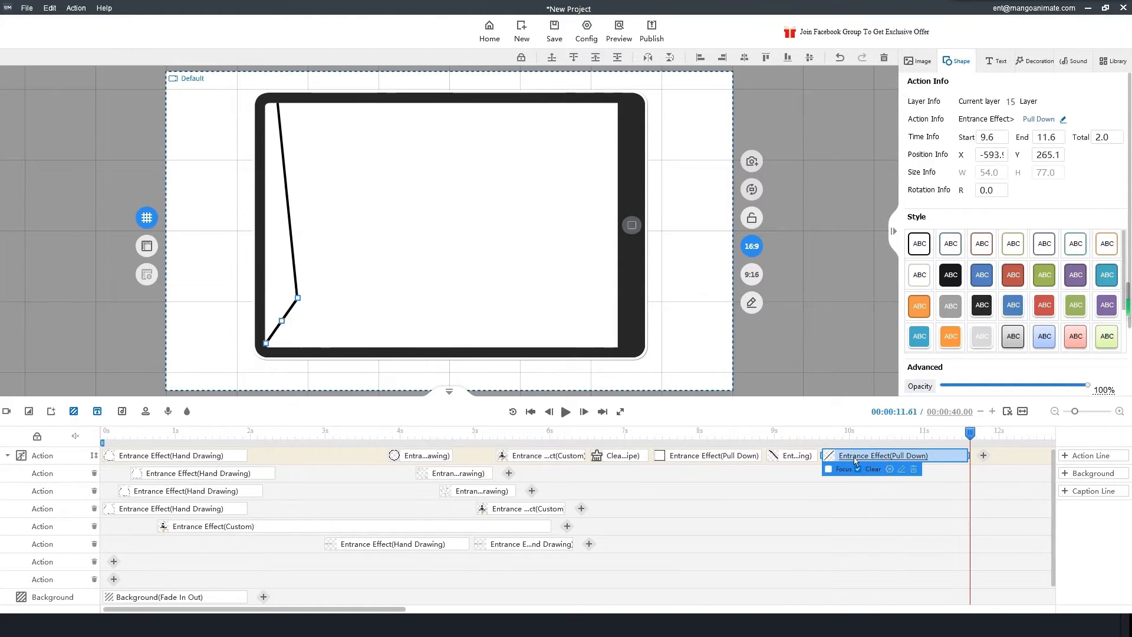
left_click(370, 235)
scroll(437, 425, "down", 1)
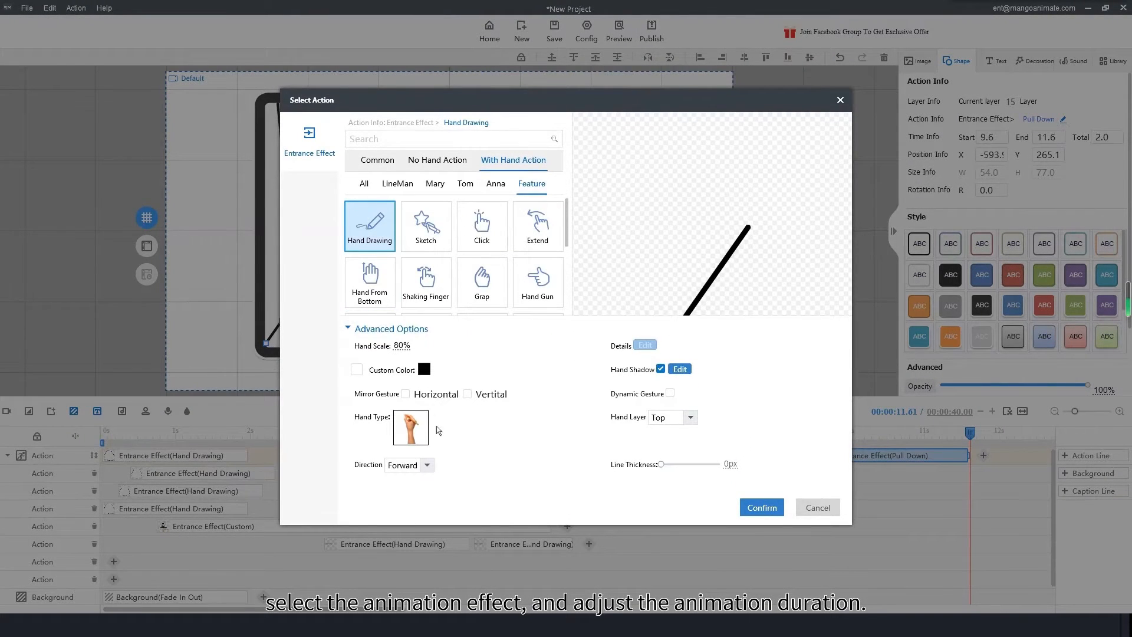
left_click(755, 511)
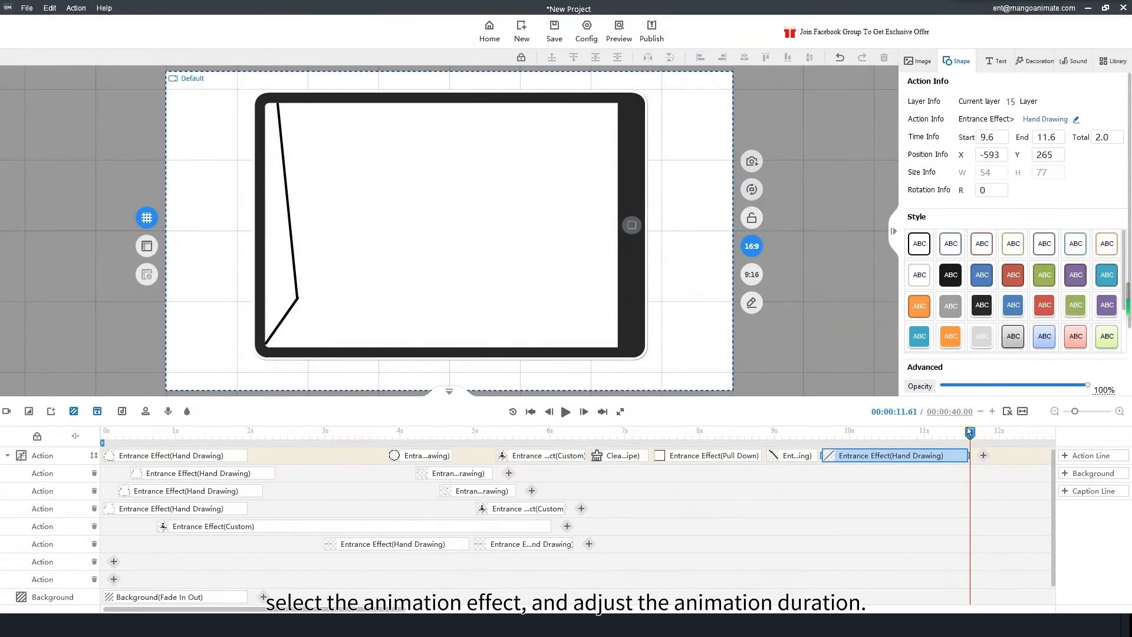
left_click_drag(970, 431, 791, 433)
key("space")
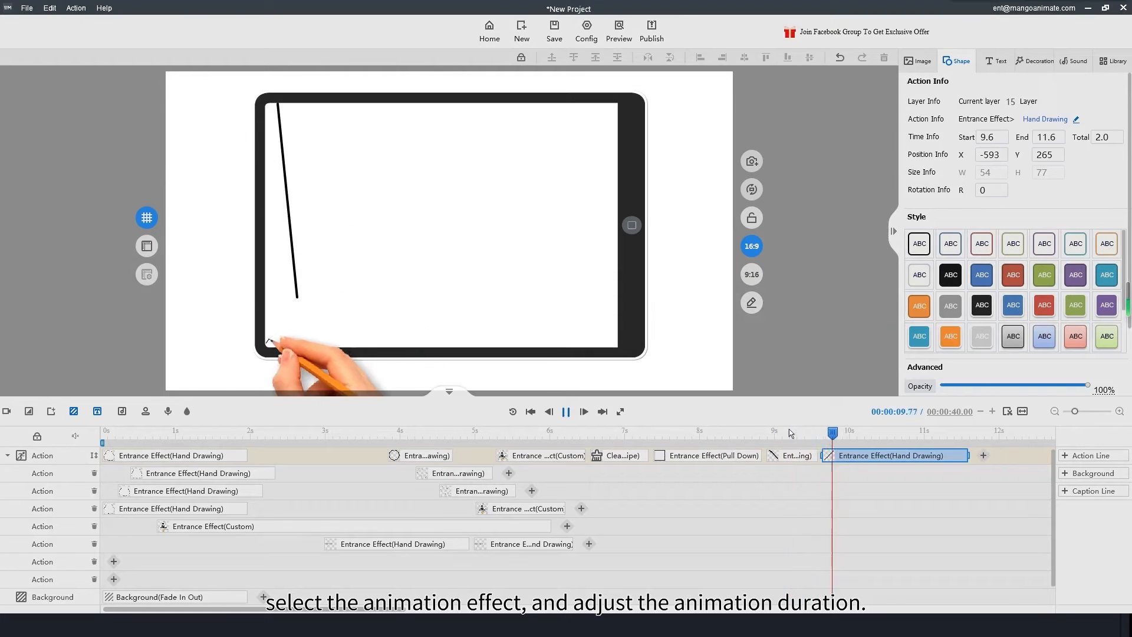
key("space")
- Shorten the second line's Hand Drawing effect to 0.4 s and play it back
left_click_drag(968, 456, 851, 461)
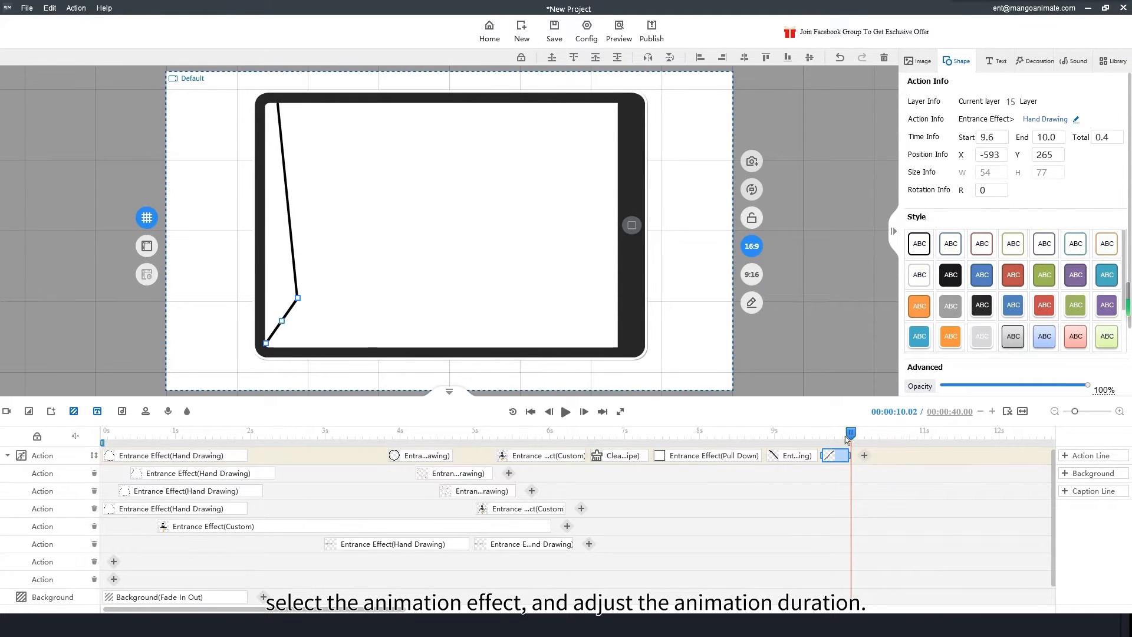
left_click(785, 437)
key("space")
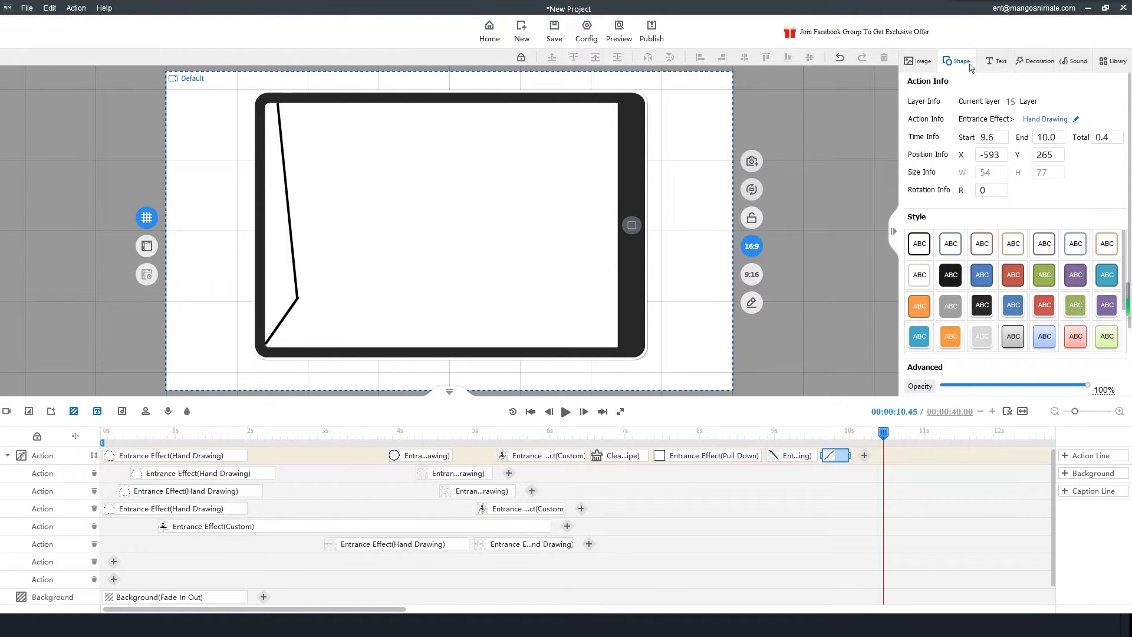
- Draw a third, nearly horizontal line about 546 wide from the two lines' junction to the tablet screen's right edge, without Paper Cutting Effect
left_click(969, 65)
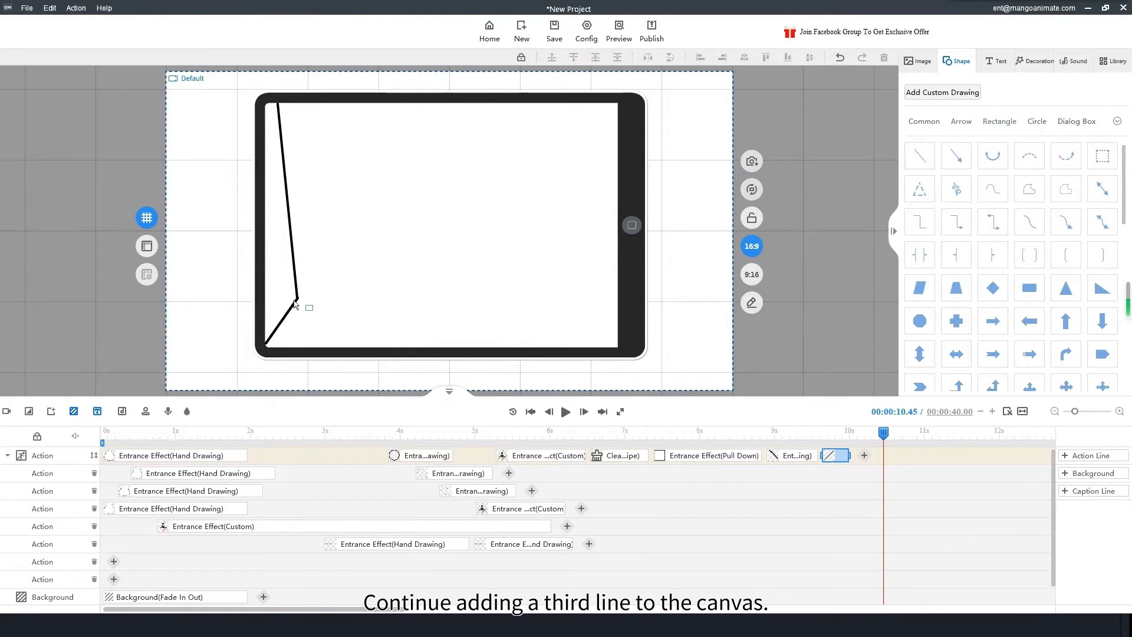
left_click_drag(543, 303, 620, 300)
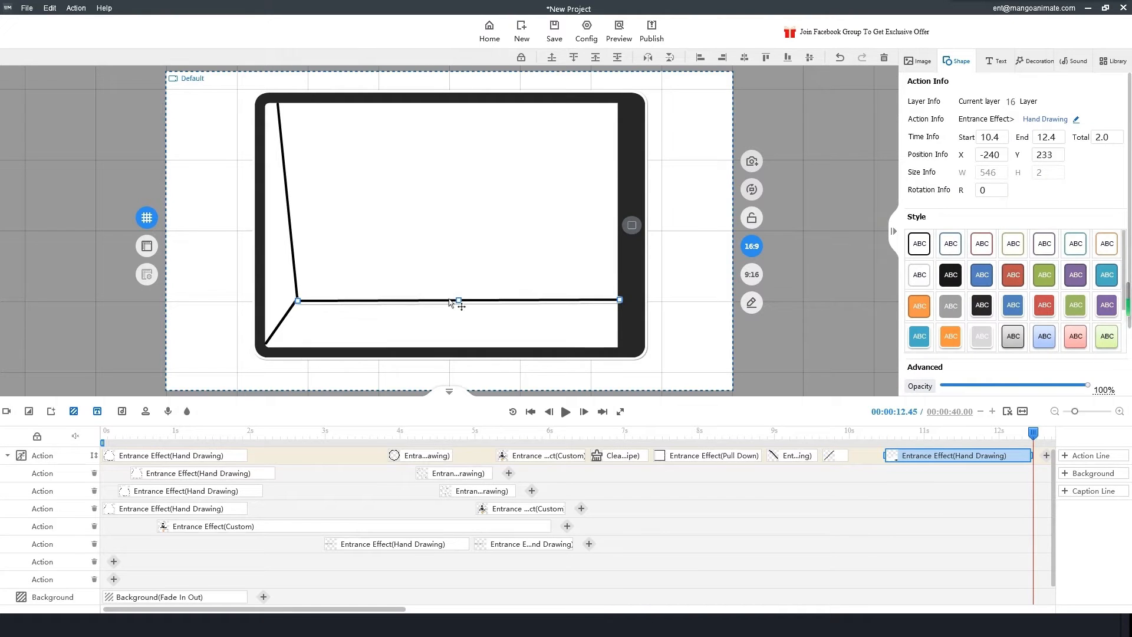
key("Up")
key("Up")
double_click(450, 301)
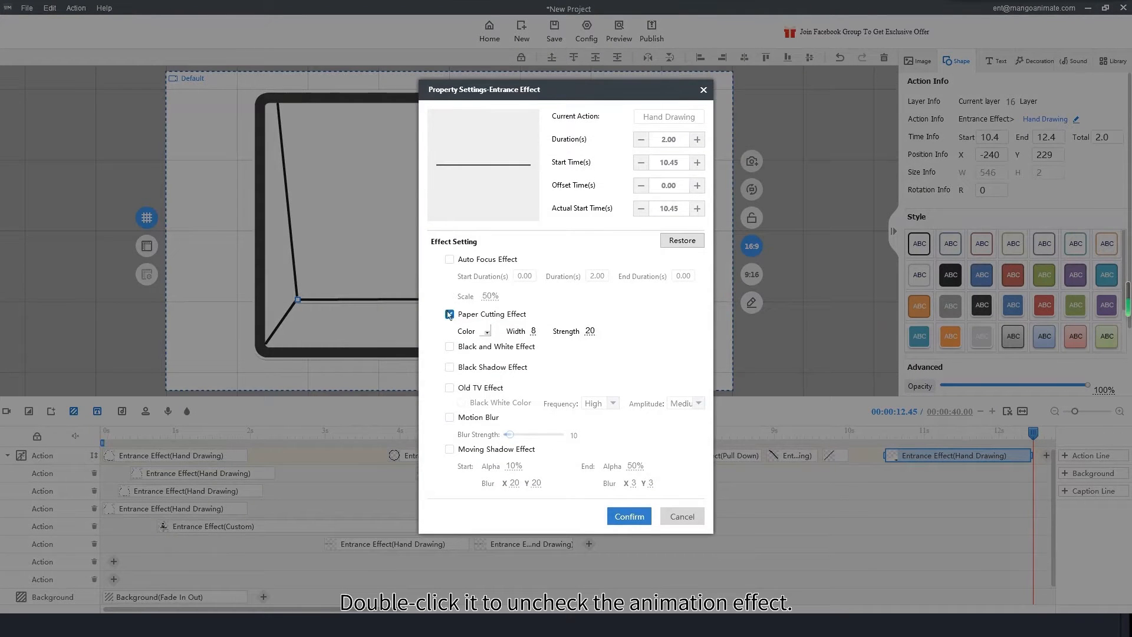
left_click(625, 517)
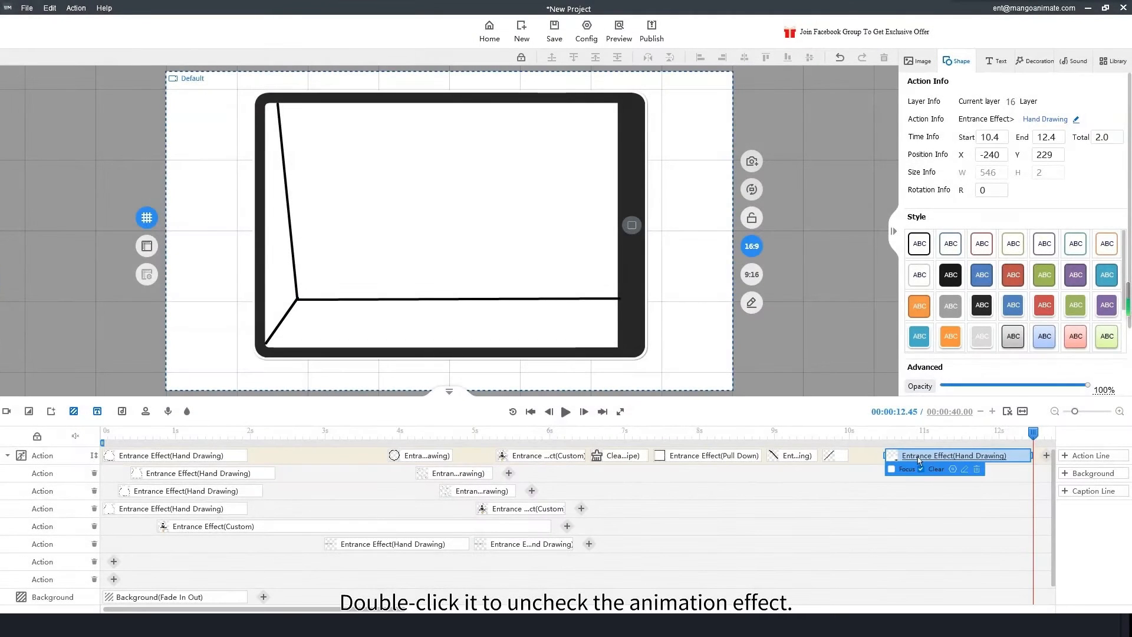
- Start the third line's effect at 10.0 s, shorten it to 0.8 s, and preview it
left_click_drag(907, 455, 875, 452)
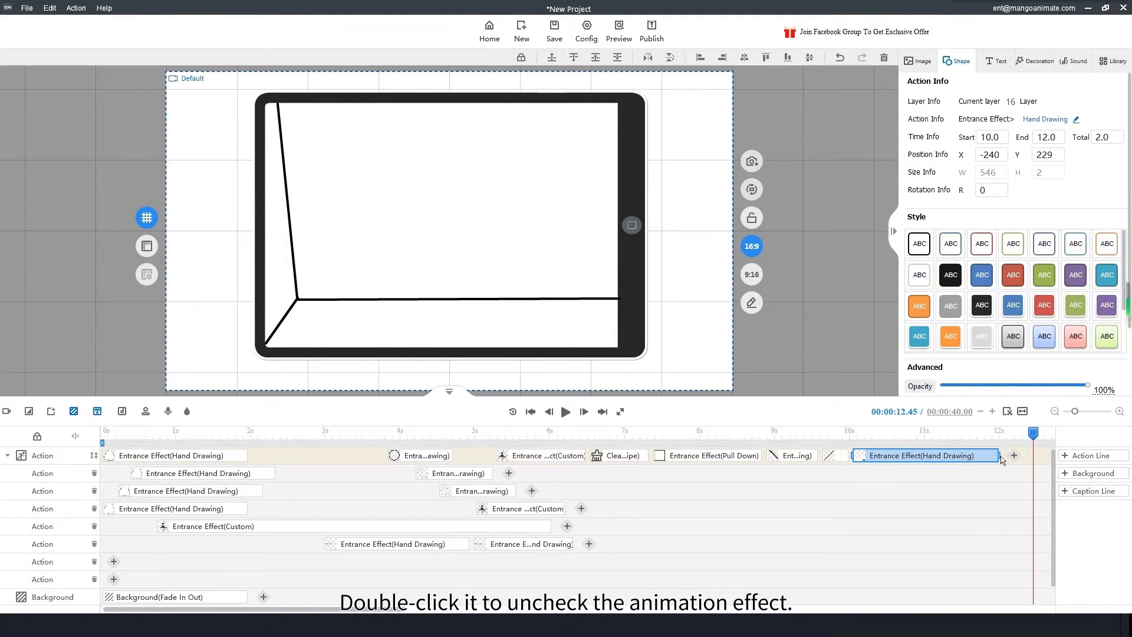
left_click_drag(999, 456, 933, 457)
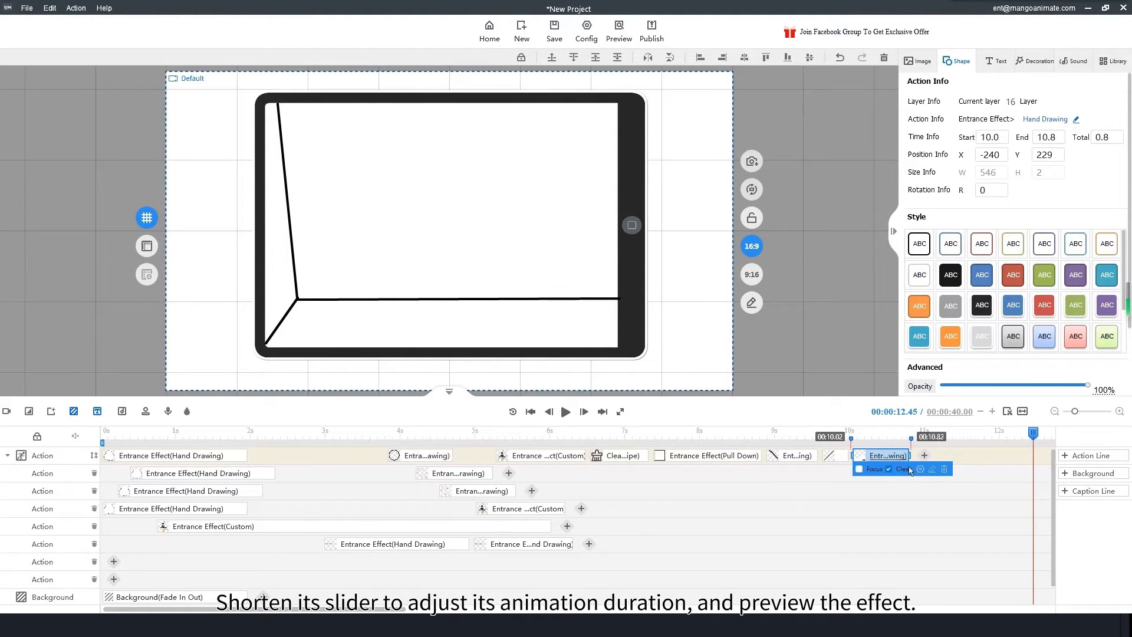
left_click(734, 434)
key("space")
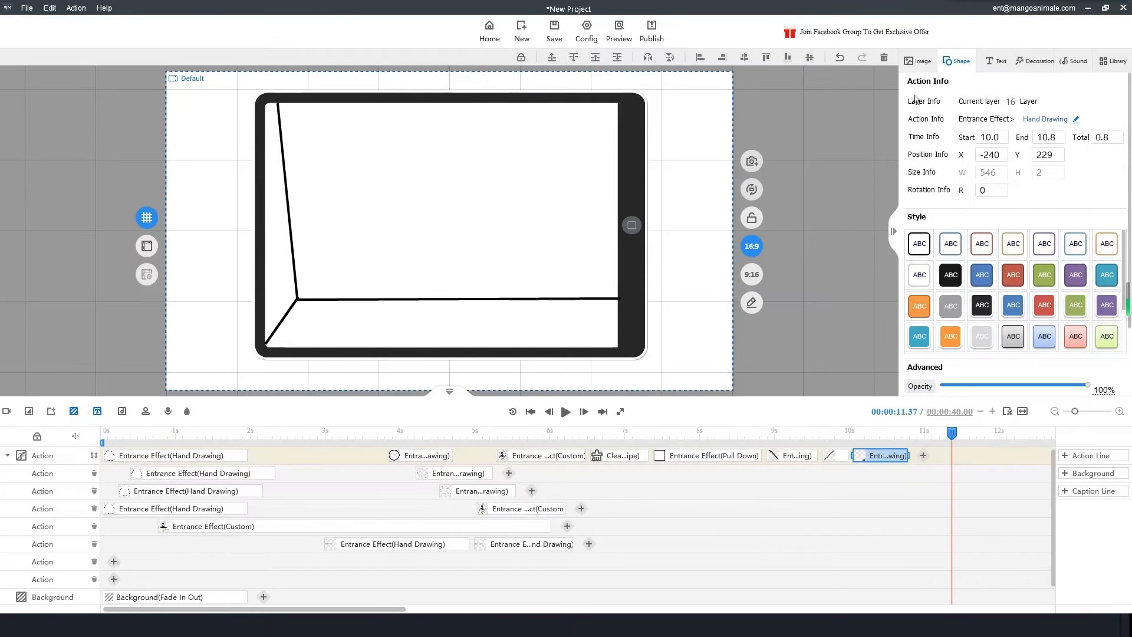
- Add the local image window.svg, enlarged to about 819 by 450, on the back wall in the upper part of the tablet screen
left_click(918, 61)
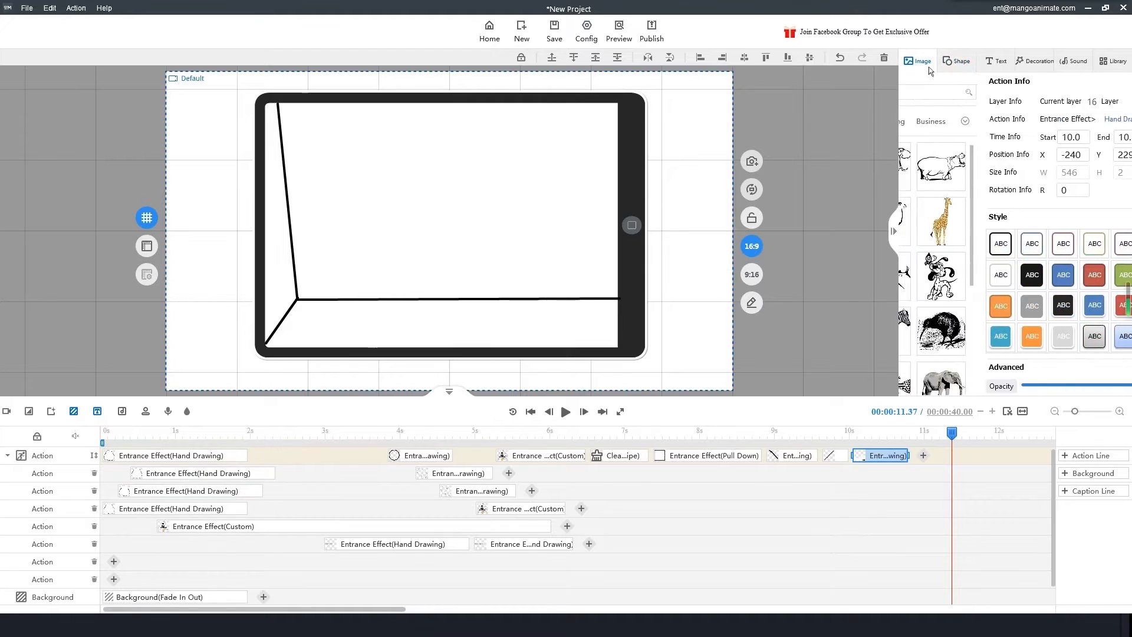
left_click(940, 92)
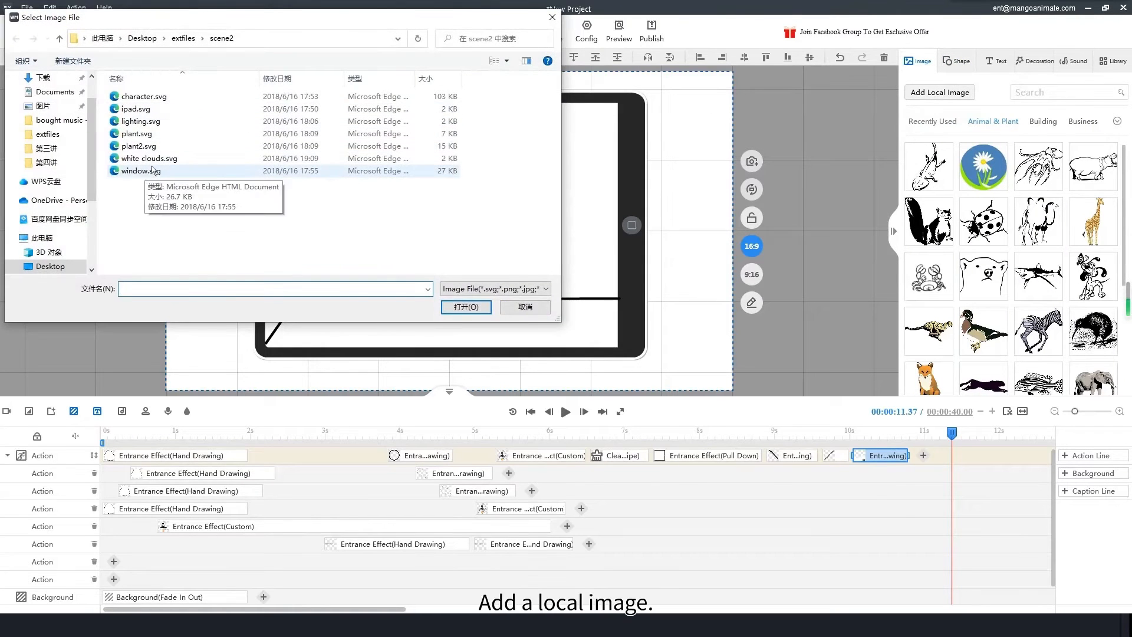
left_click(144, 171)
left_click(466, 306)
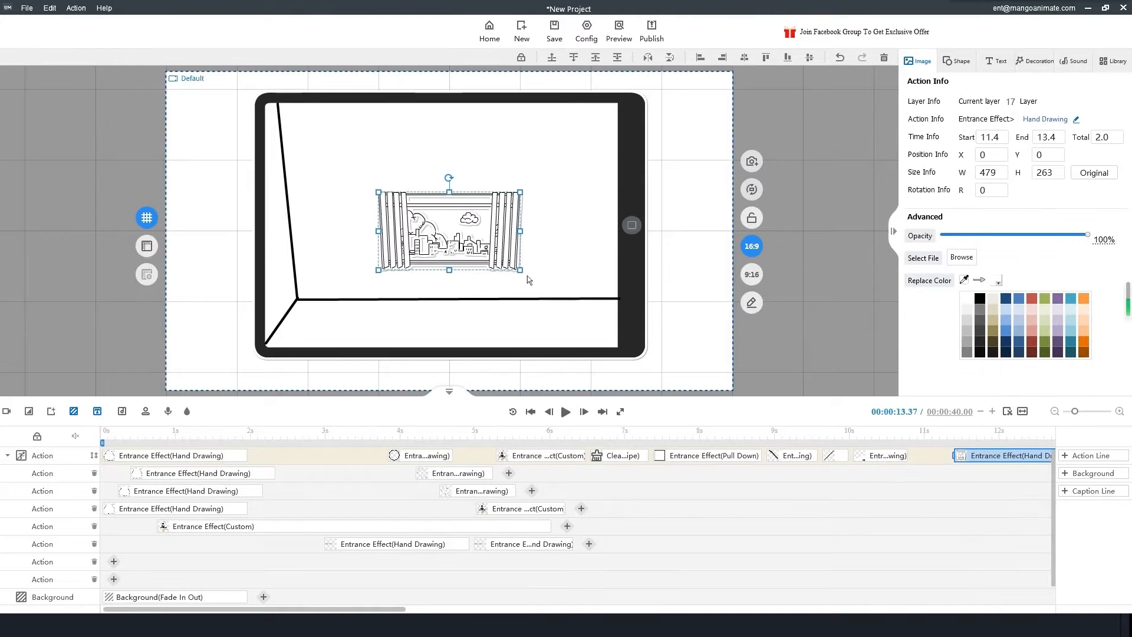
left_click_drag(520, 270, 594, 340)
left_click_drag(567, 297, 525, 234)
- Start the window's Hand Drawing effect at 10.8 s, set its hand type to none, and preview it
left_click_drag(955, 458, 912, 459)
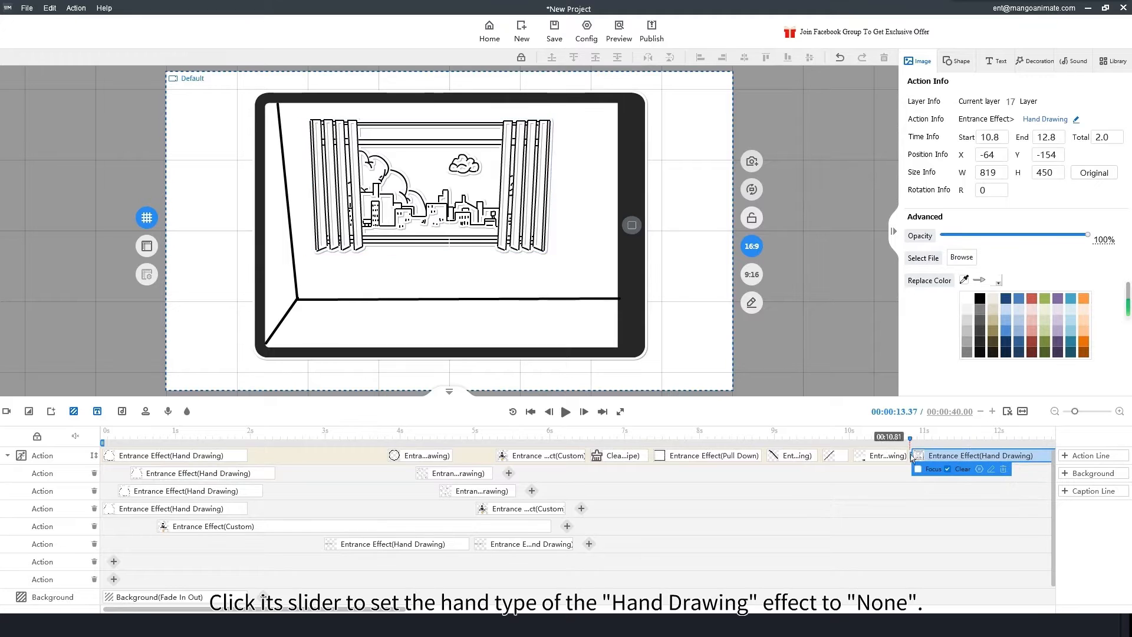
double_click(928, 457)
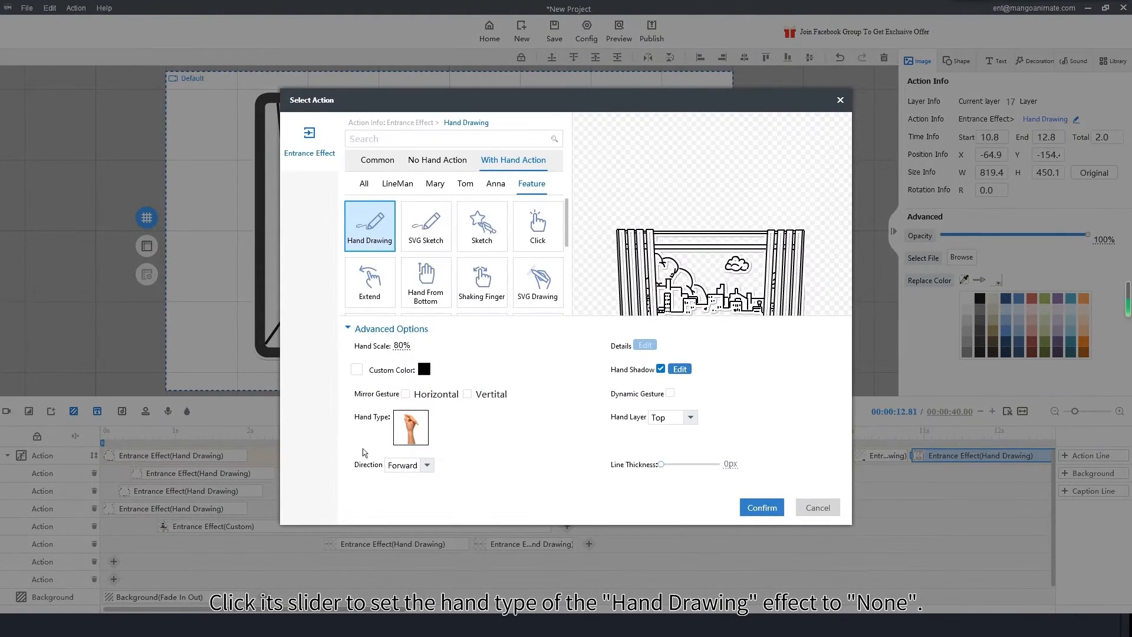
left_click(414, 438)
left_click(412, 244)
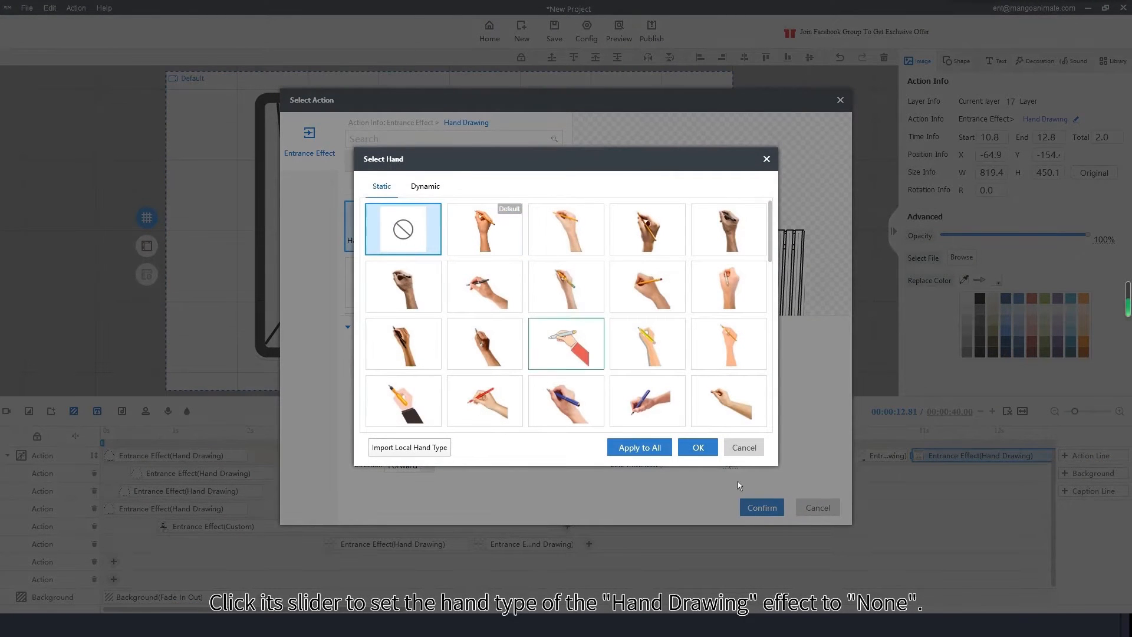
left_click(696, 447)
left_click(762, 508)
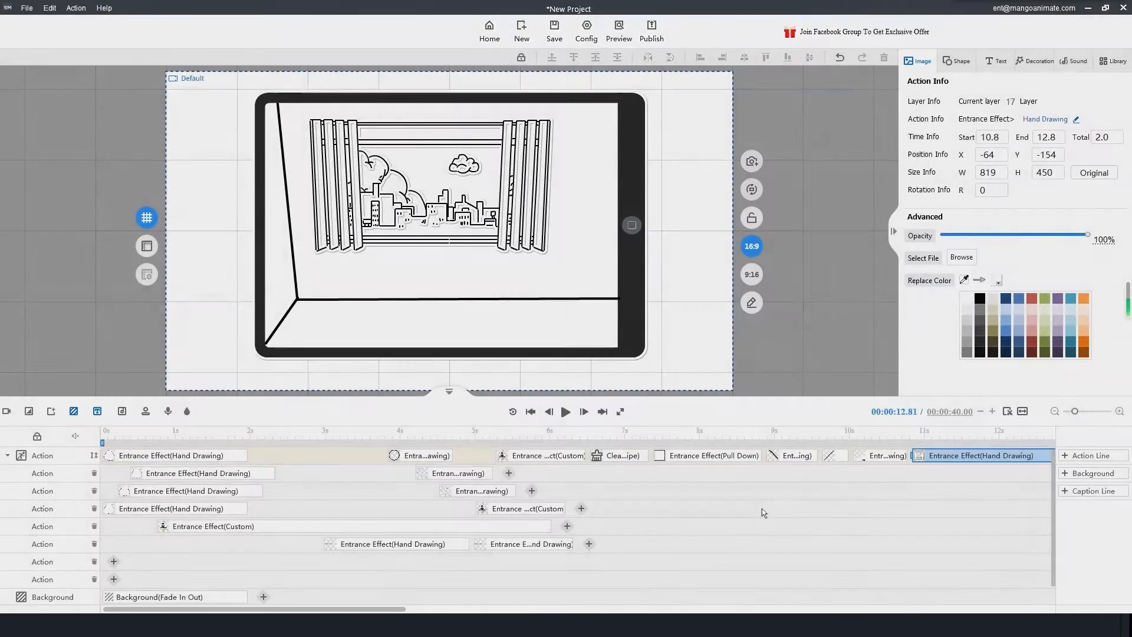
left_click(912, 432)
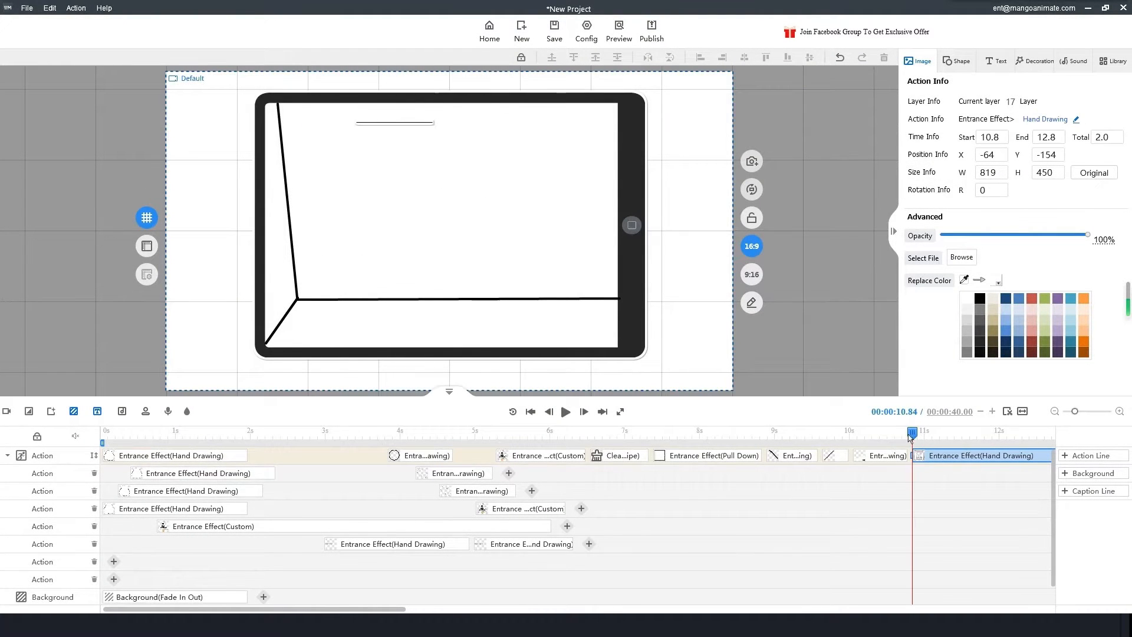
key("space")
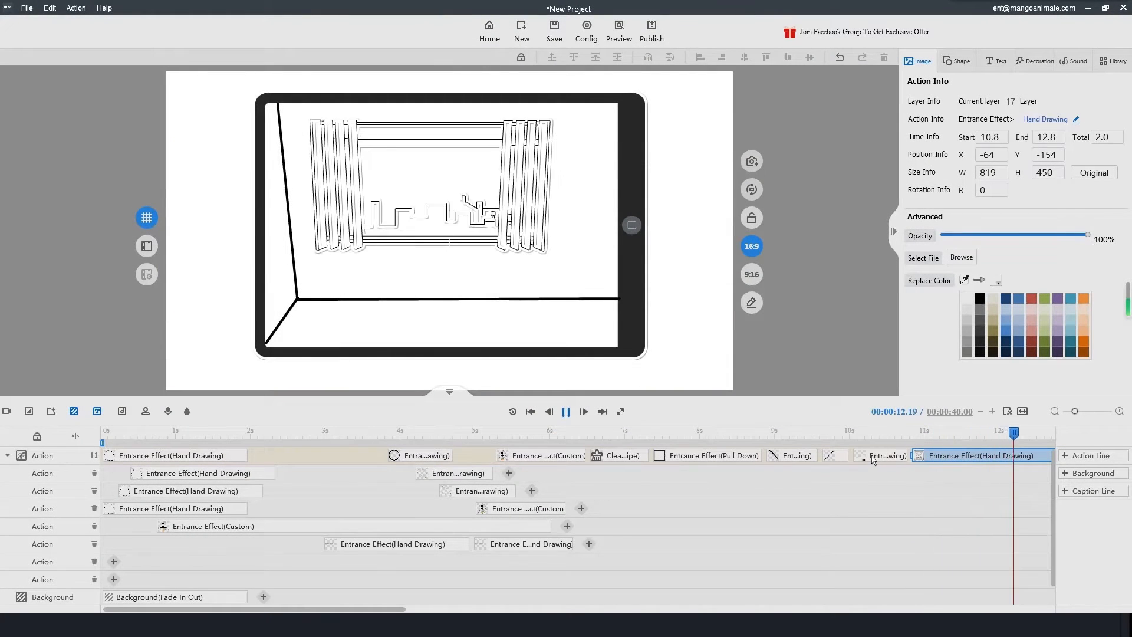
key("space")
- Extend the window's Hand Drawing effect to 5.3 s and play it back
left_click_drag(396, 609, 523, 611)
mouse_move(656, 462)
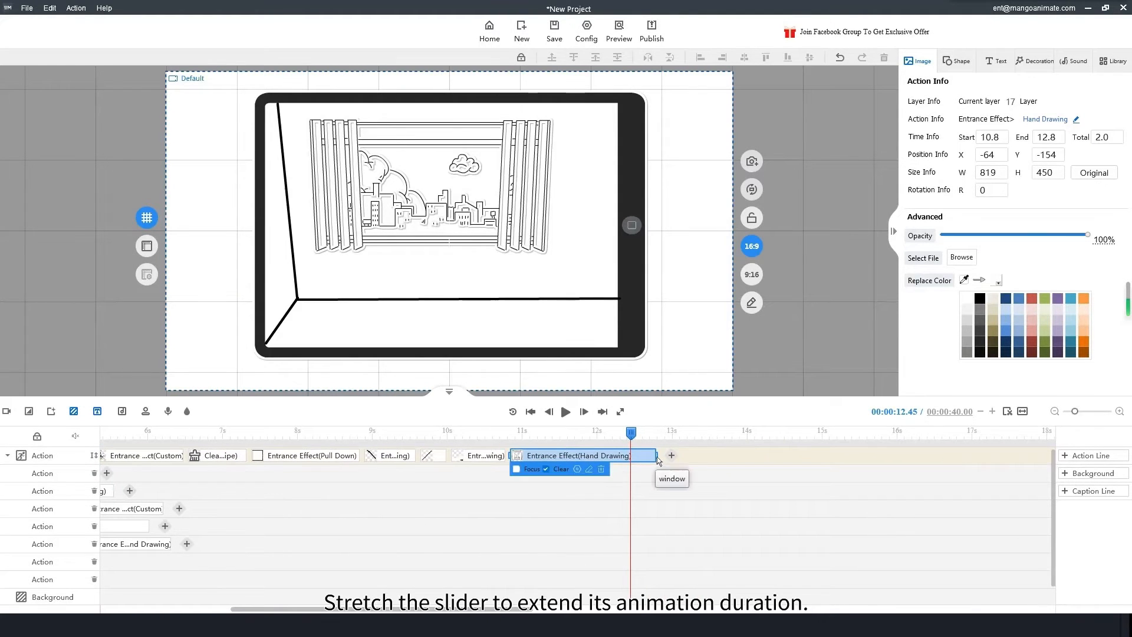
left_click_drag(656, 457, 832, 457)
left_click_drag(902, 460, 496, 433)
key("space")
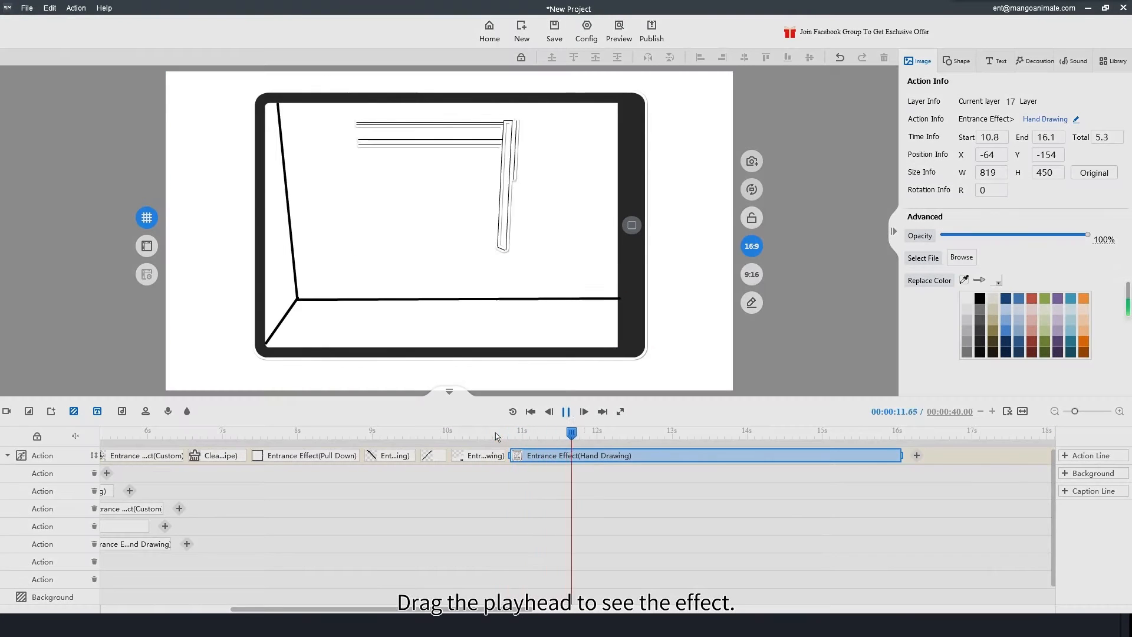
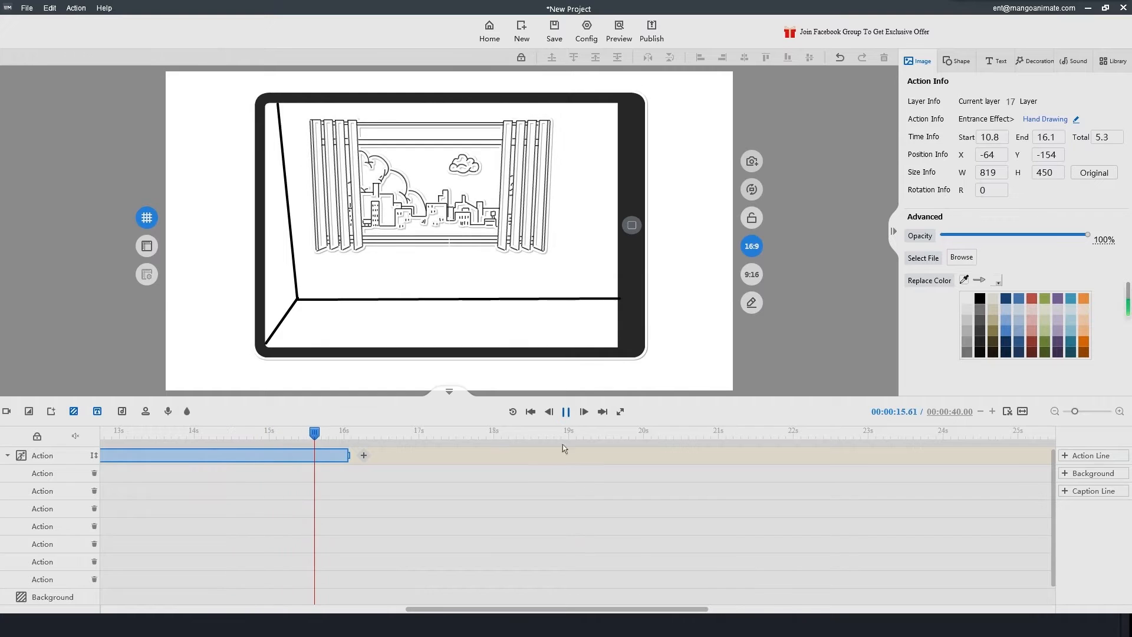
key("space")
- Add the local image plant.svg to the second action line at 15.6 s
left_click_drag(588, 607, 423, 608)
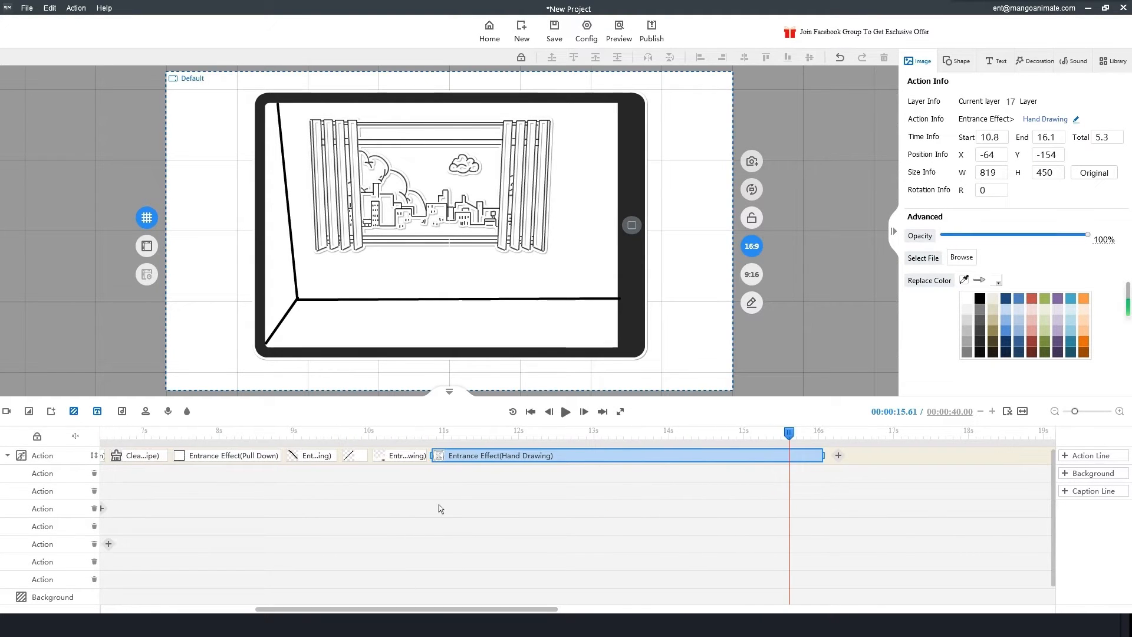
left_click(463, 478)
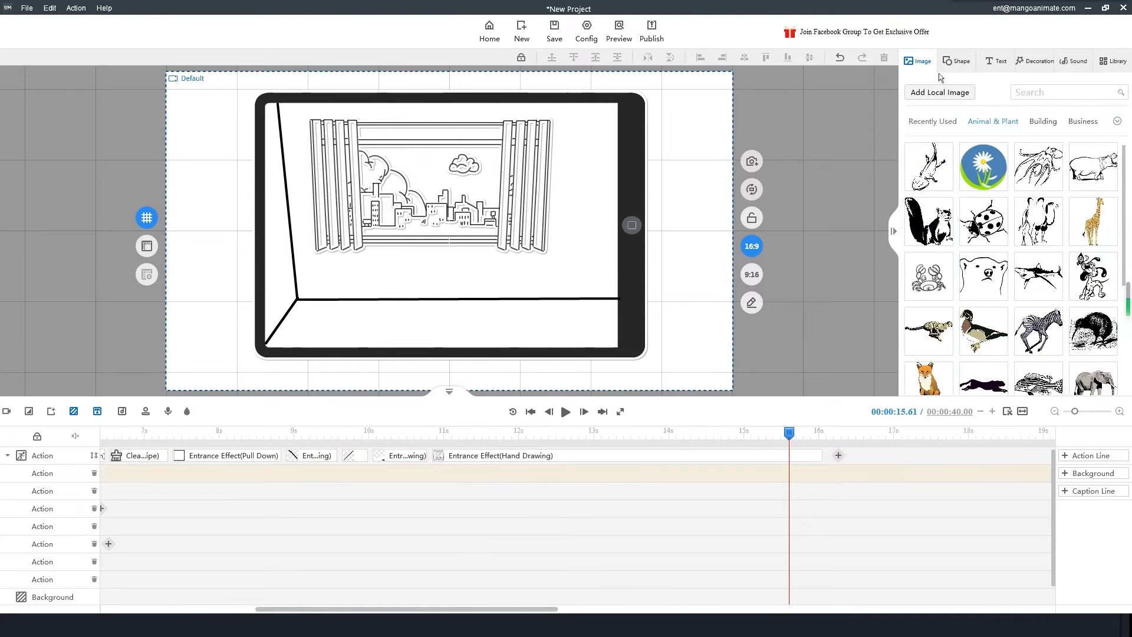
left_click(940, 92)
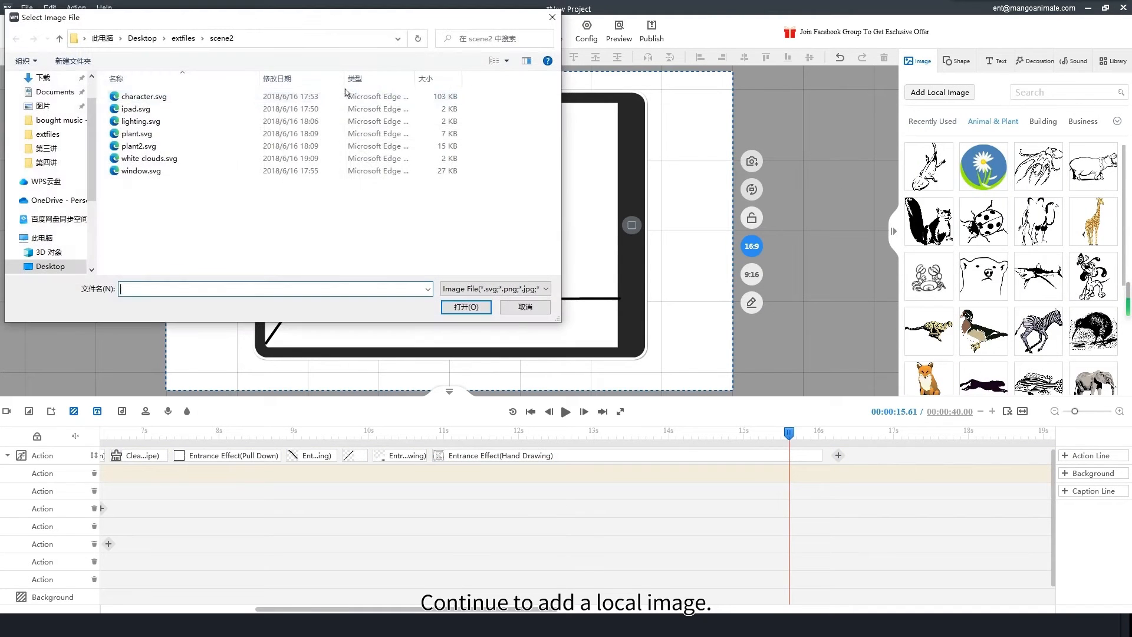
left_click(183, 134)
left_click(455, 311)
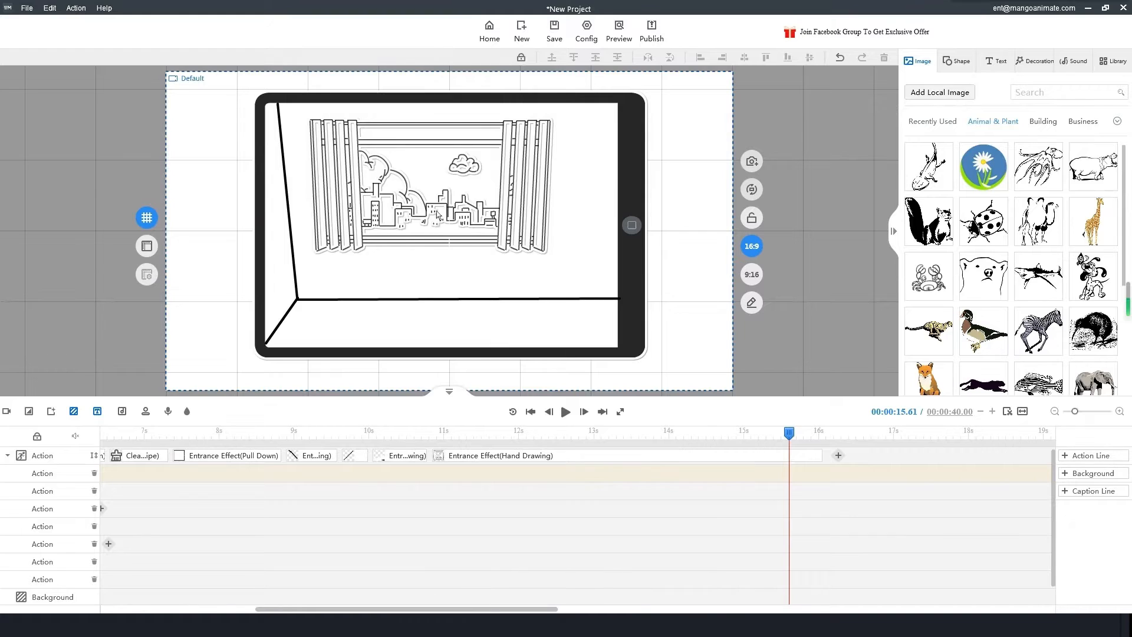
- Shrink the potted cactus to about 90 by 234 and place it on the floor below the window's left curtain
left_click_drag(457, 289, 368, 291)
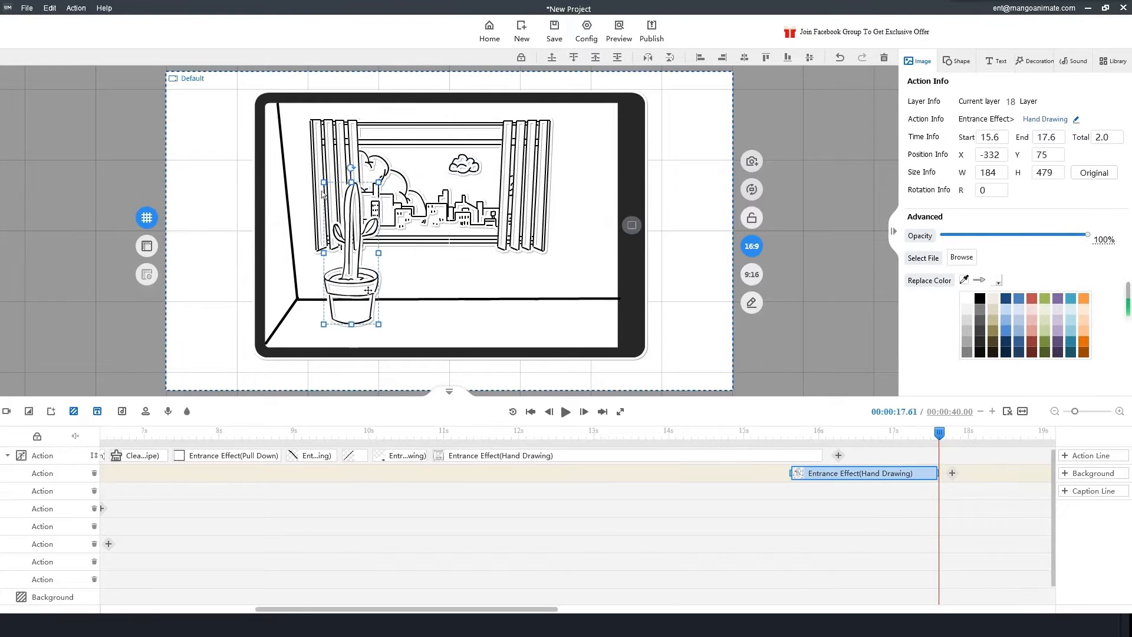
left_click_drag(326, 183, 348, 247)
left_click_drag(367, 313, 338, 318)
left_click_drag(319, 251, 323, 261)
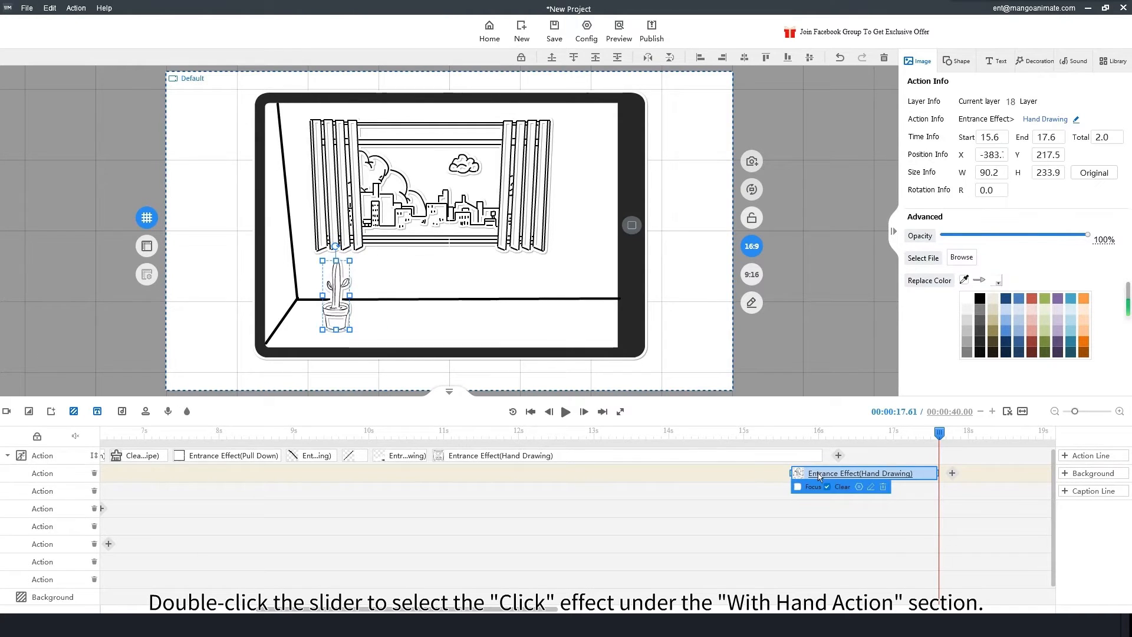
- Change the cactus's entrance effect to Click with hand action, lasting 1.3 s from 12.9 s, and play it back
double_click(820, 475)
scroll(484, 248, "down", 5)
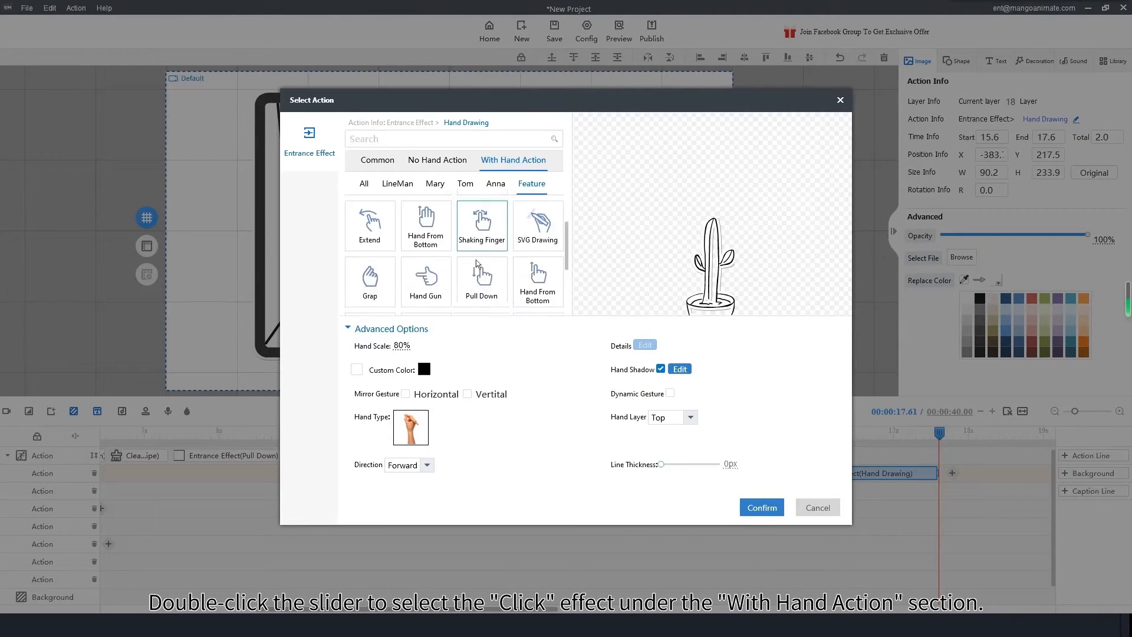
scroll(476, 259, "up", 5)
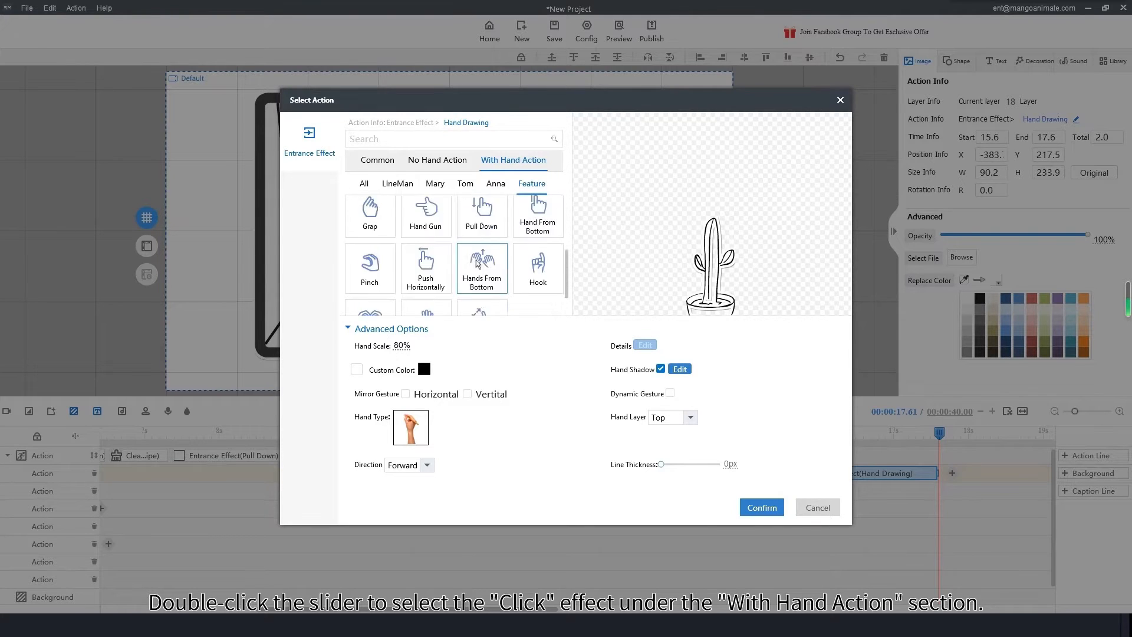
left_click(538, 224)
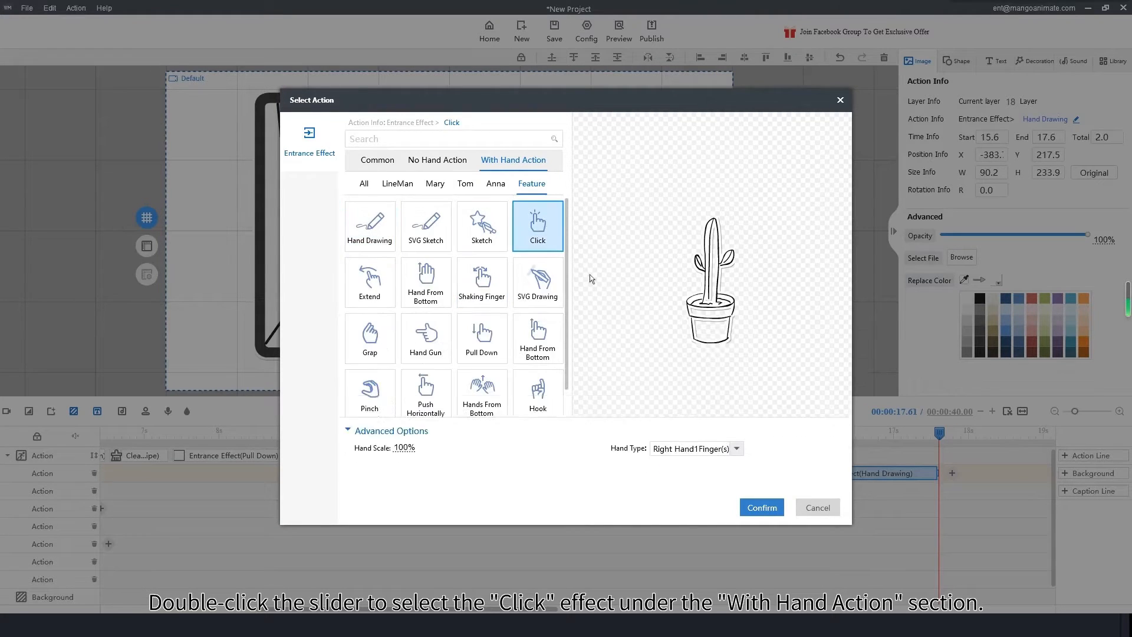
left_click(762, 508)
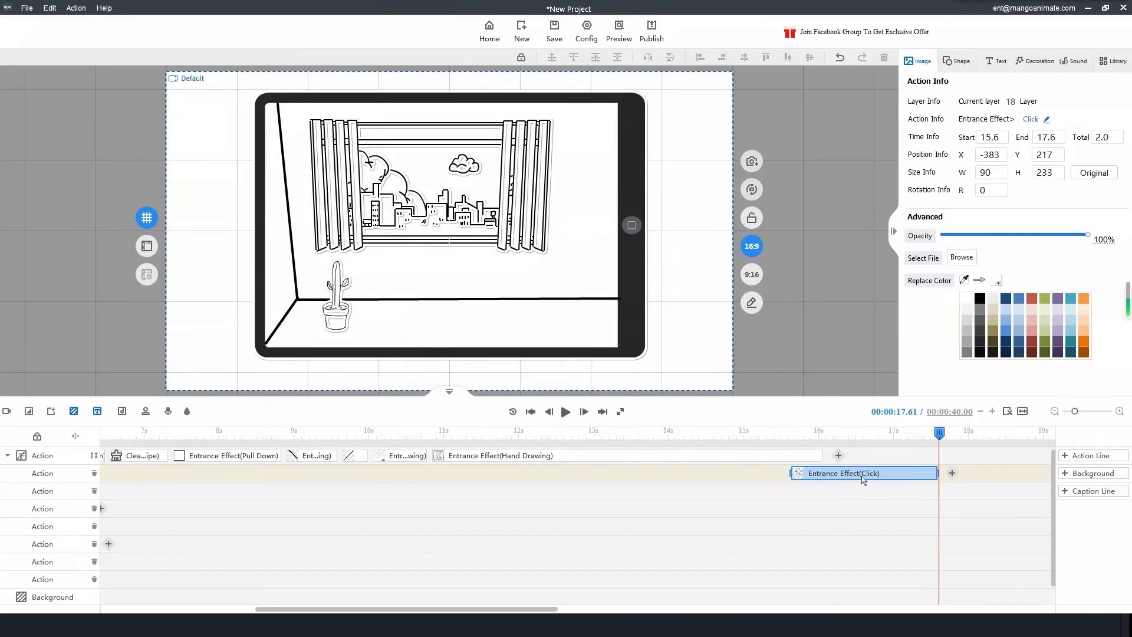
left_click_drag(935, 473, 635, 475)
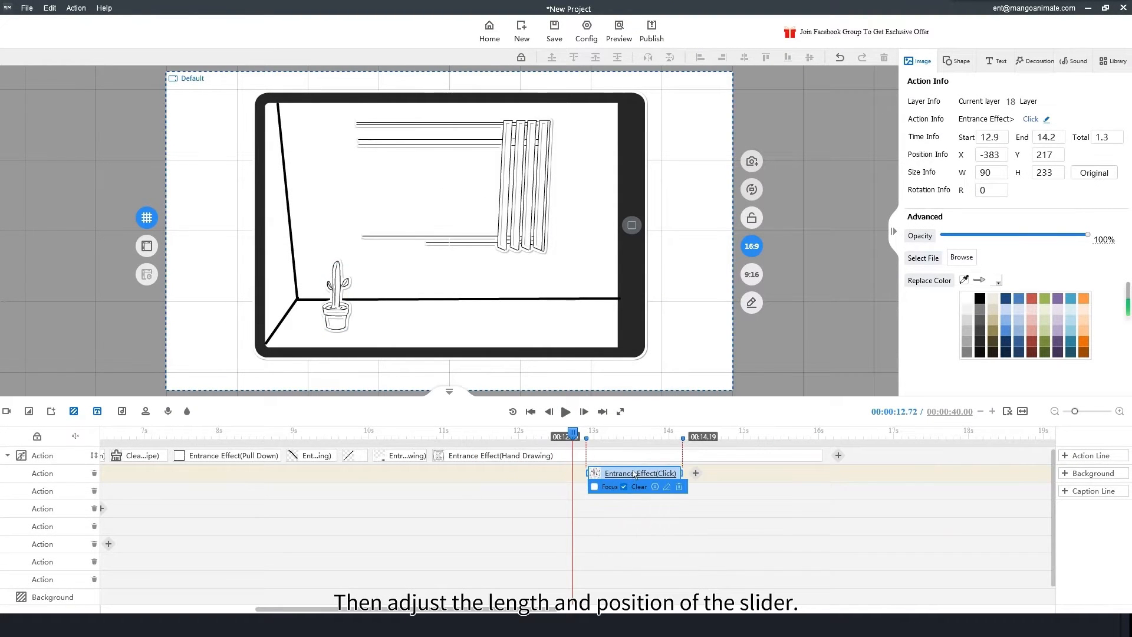
key("space")
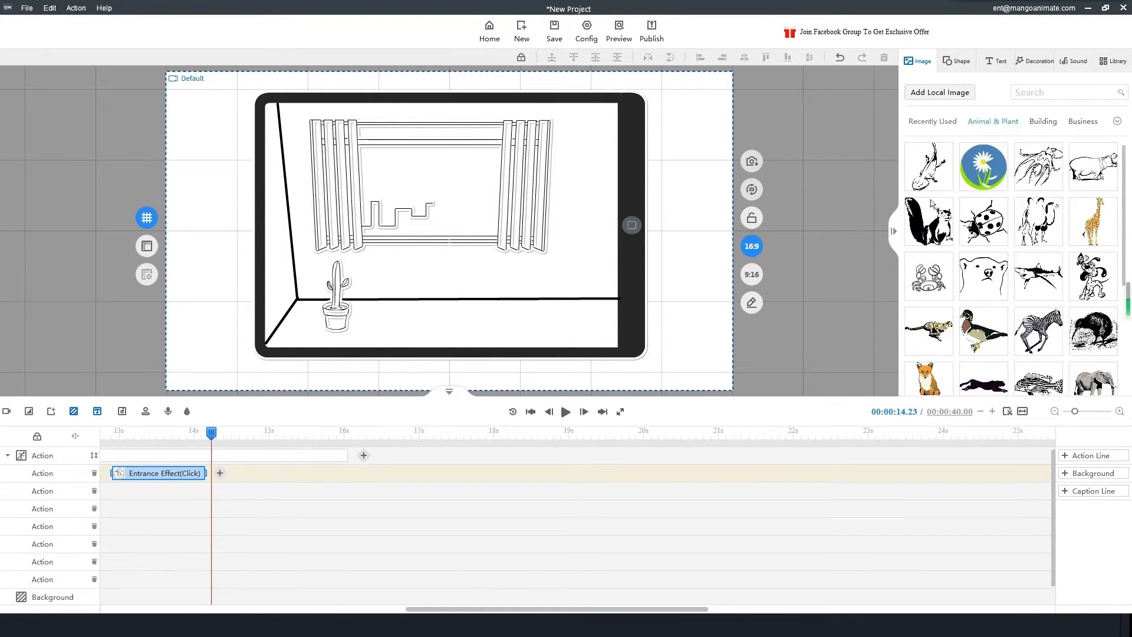
- Add the local image plant2.svg to the second action line at 14.2 s
left_click(935, 93)
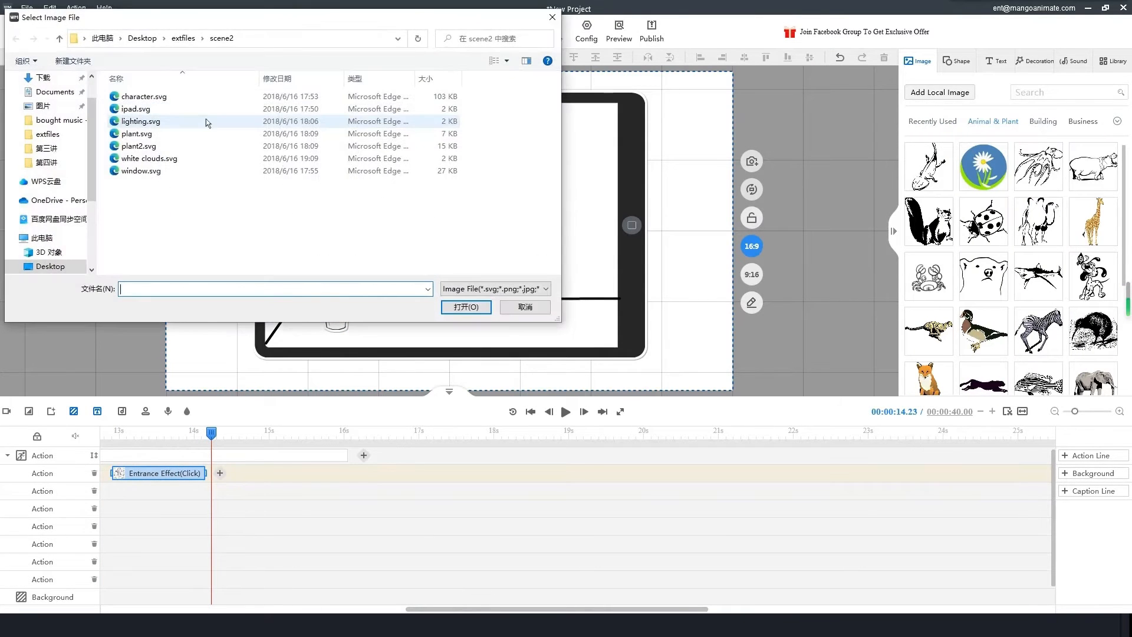
left_click(142, 147)
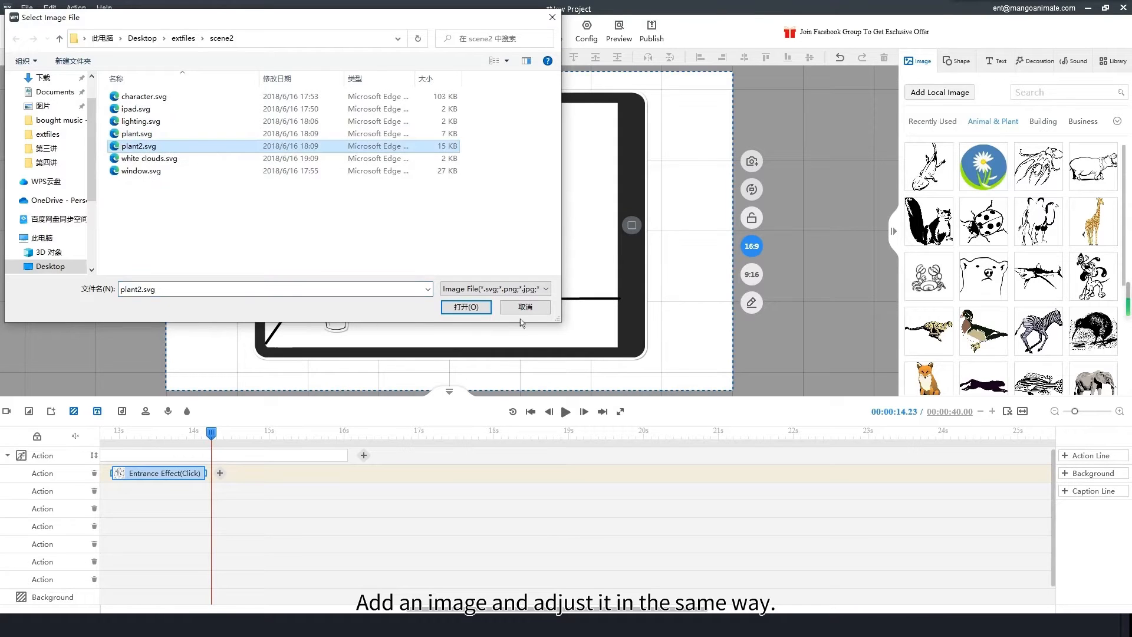
left_click(475, 307)
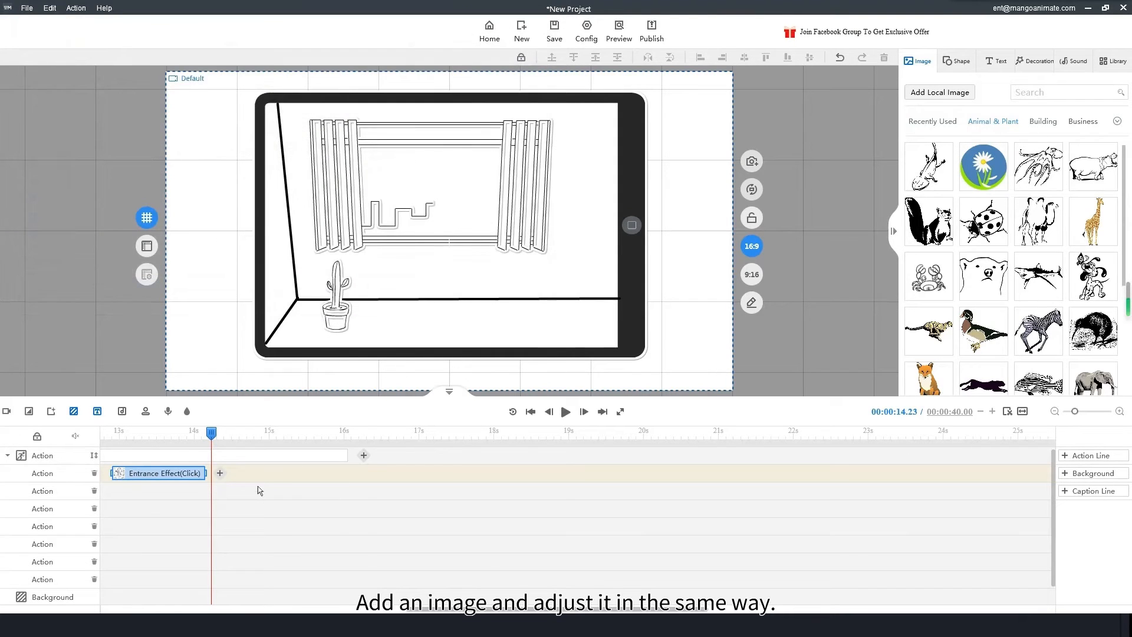
- Shrink the leafy potted plant to about 137 by 164 and place it on the floor just right of the cactus
left_click_drag(391, 162, 443, 224)
left_click_drag(487, 285, 398, 318)
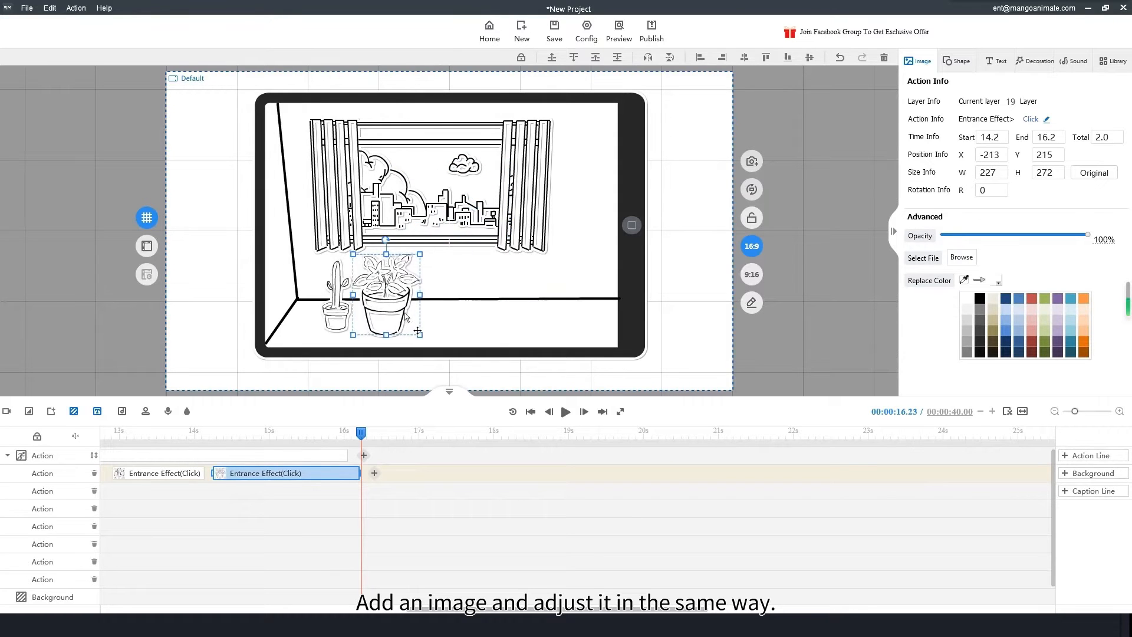
left_click_drag(354, 255, 379, 285)
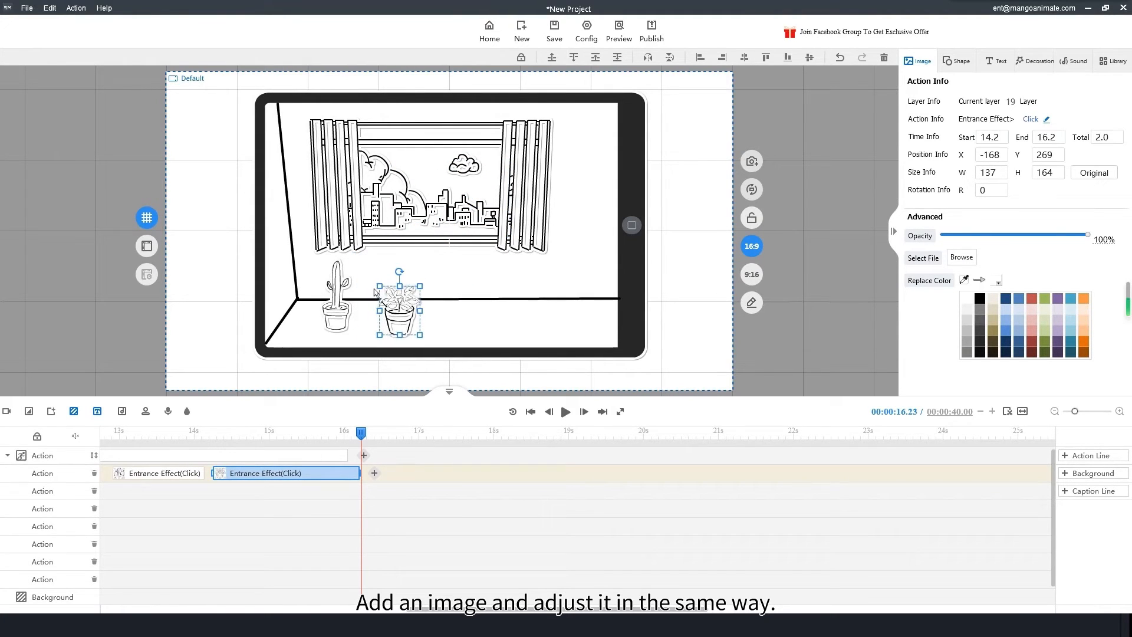
left_click_drag(408, 325, 389, 320)
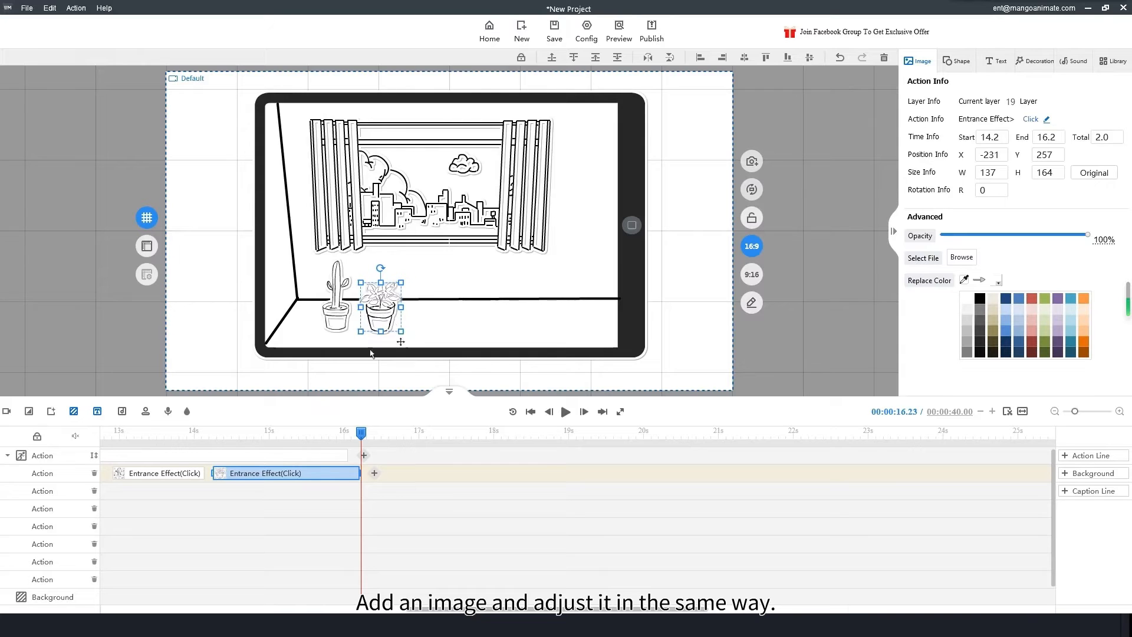
- Play back the leafy plant's Click effect and shorten it to 1.8 s
left_click_drag(361, 435, 182, 435)
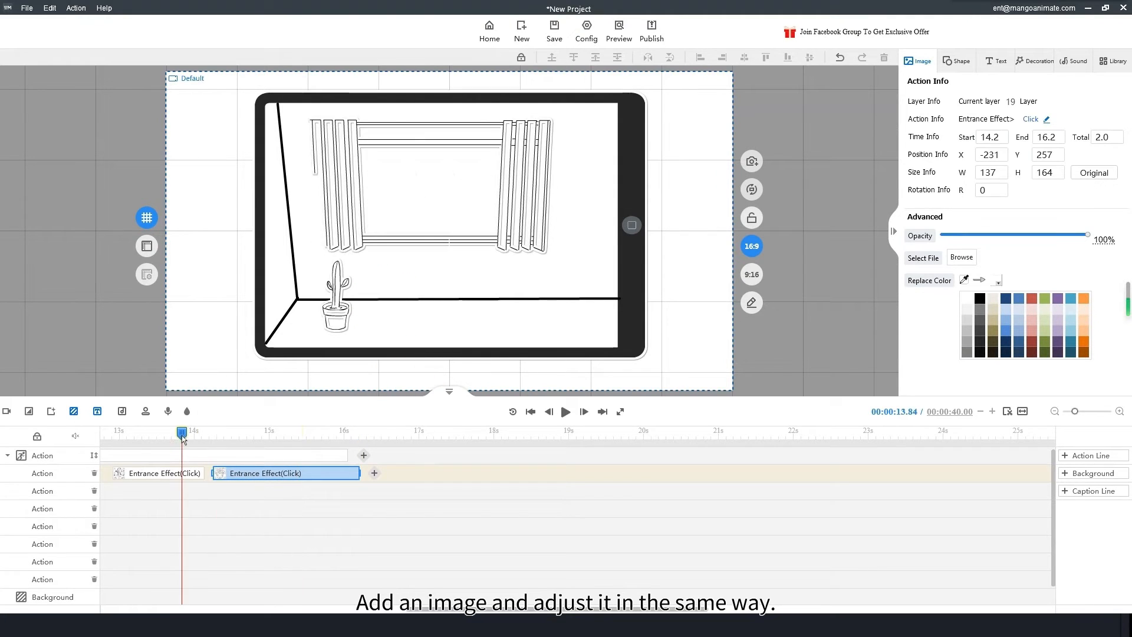
key("space")
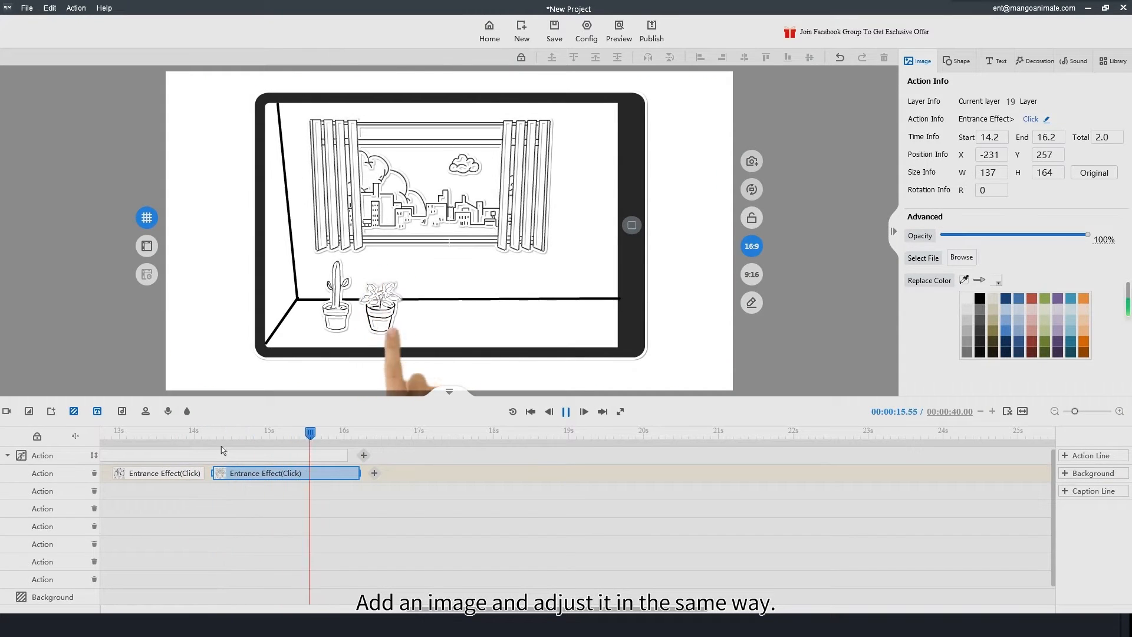
key("space")
mouse_move(360, 476)
left_mouse_down()
mouse_move(335, 475)
mouse_move(346, 475)
left_mouse_up()
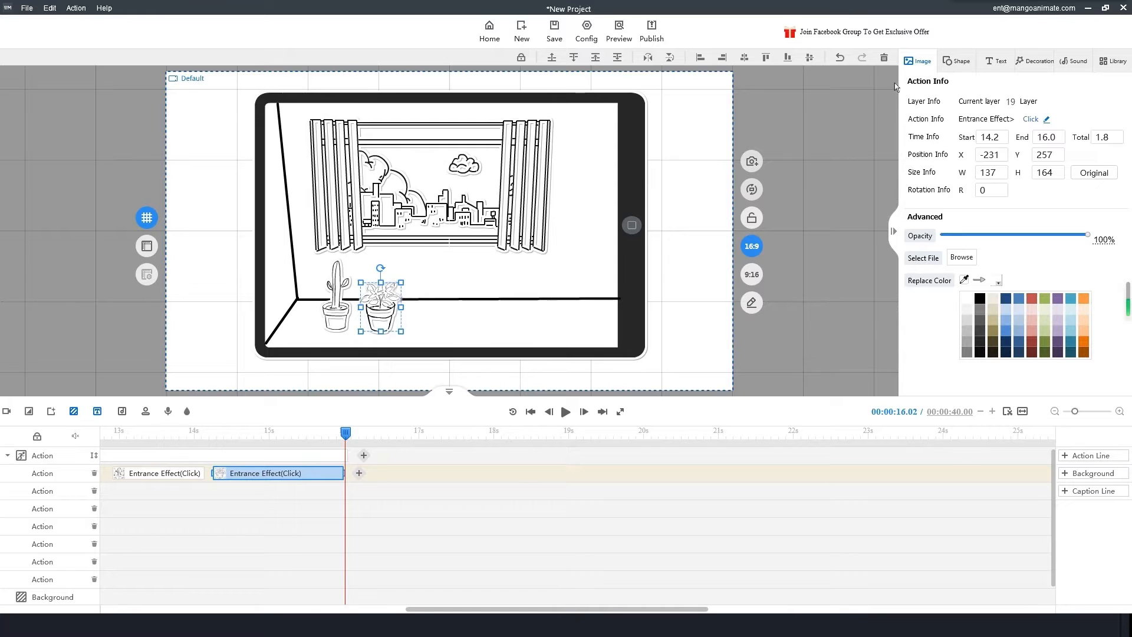
- Add the local image character.svg to the second action line at 16.0 s
left_click(921, 61)
left_click(940, 92)
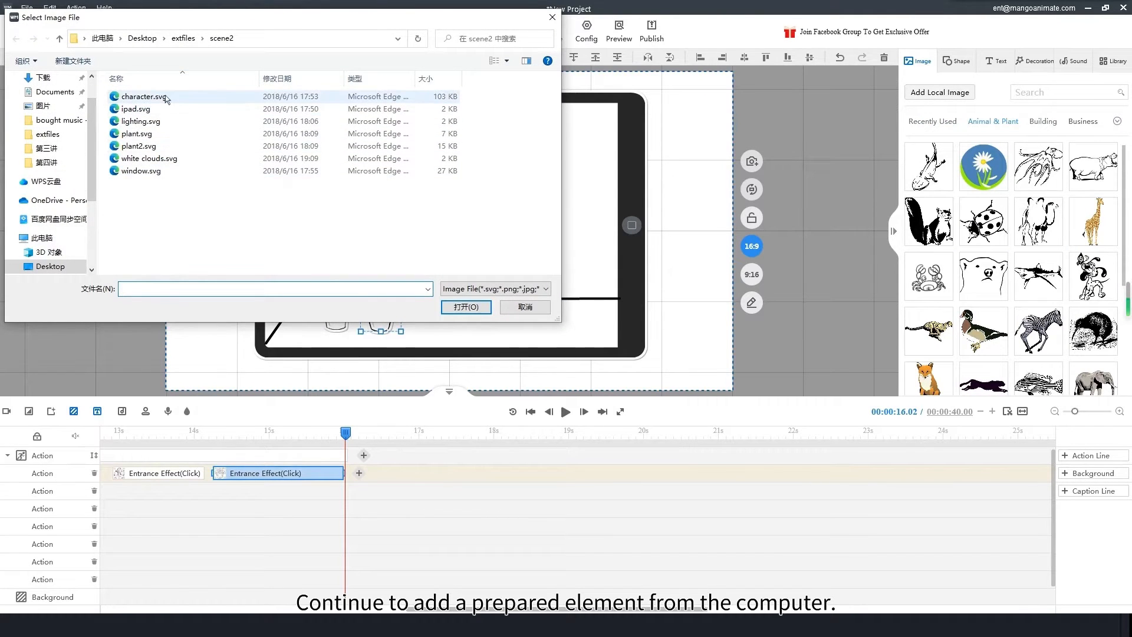
left_click(168, 102)
left_click(465, 307)
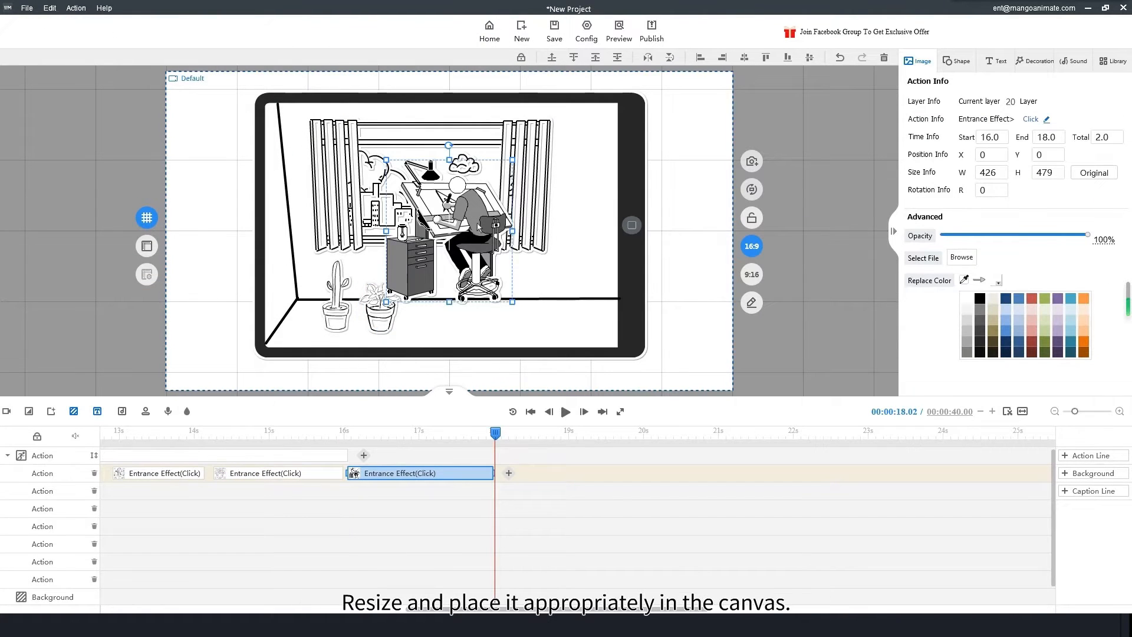
- Enlarge the character at the drawing desk to about 517 by 582 and place it on the right side of the room
left_click_drag(462, 234, 537, 258)
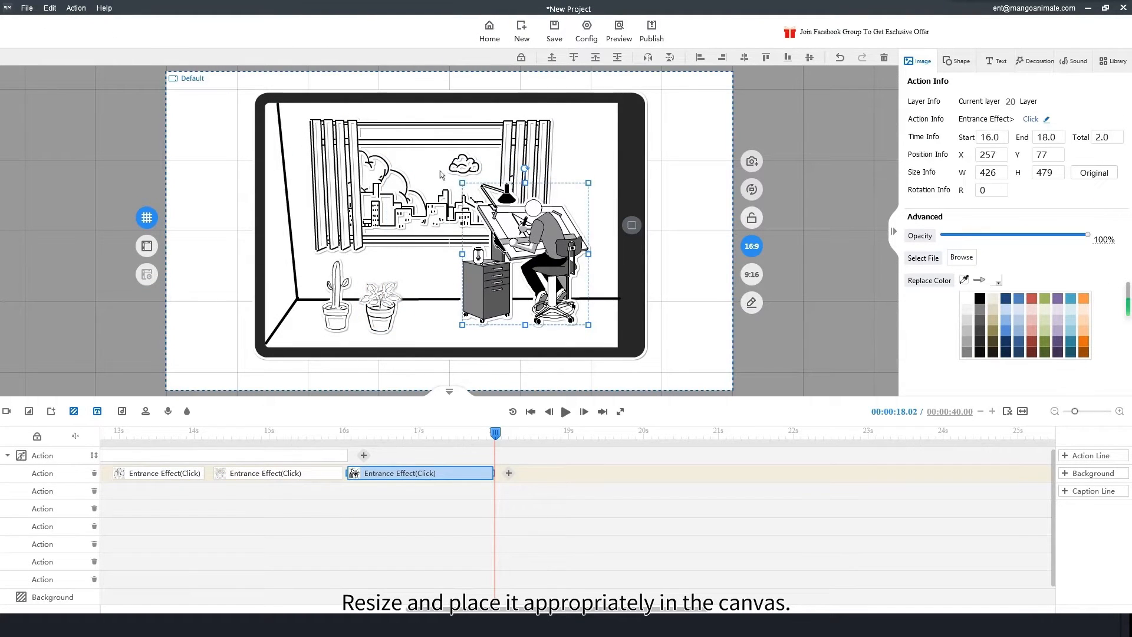
left_click_drag(462, 183, 436, 153)
left_click_drag(492, 203, 504, 223)
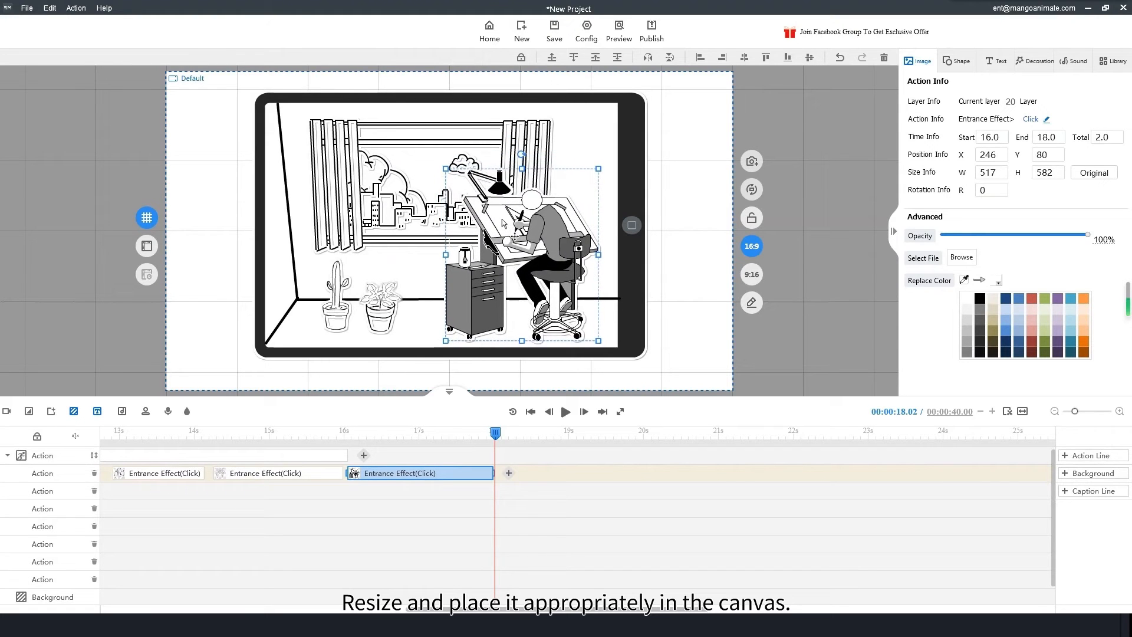
- Change the desk character's entrance effect to Extend with hand action, keeping the action direction Left
double_click(426, 472)
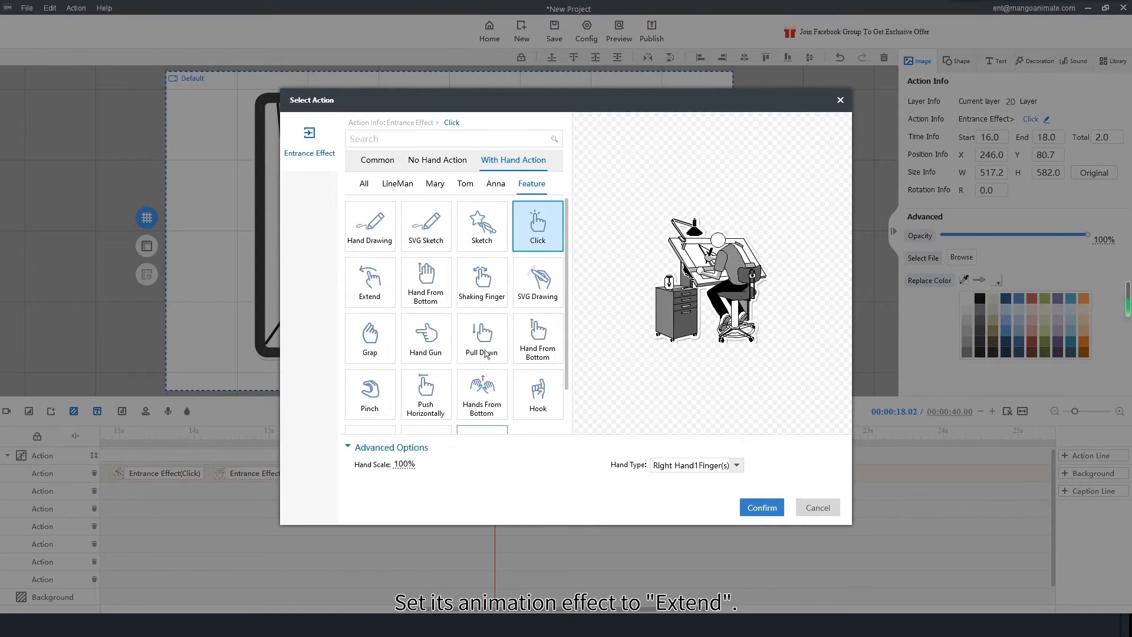
scroll(485, 352, "down", 2)
scroll(485, 352, "up", 1)
left_click(430, 386)
left_click(376, 286)
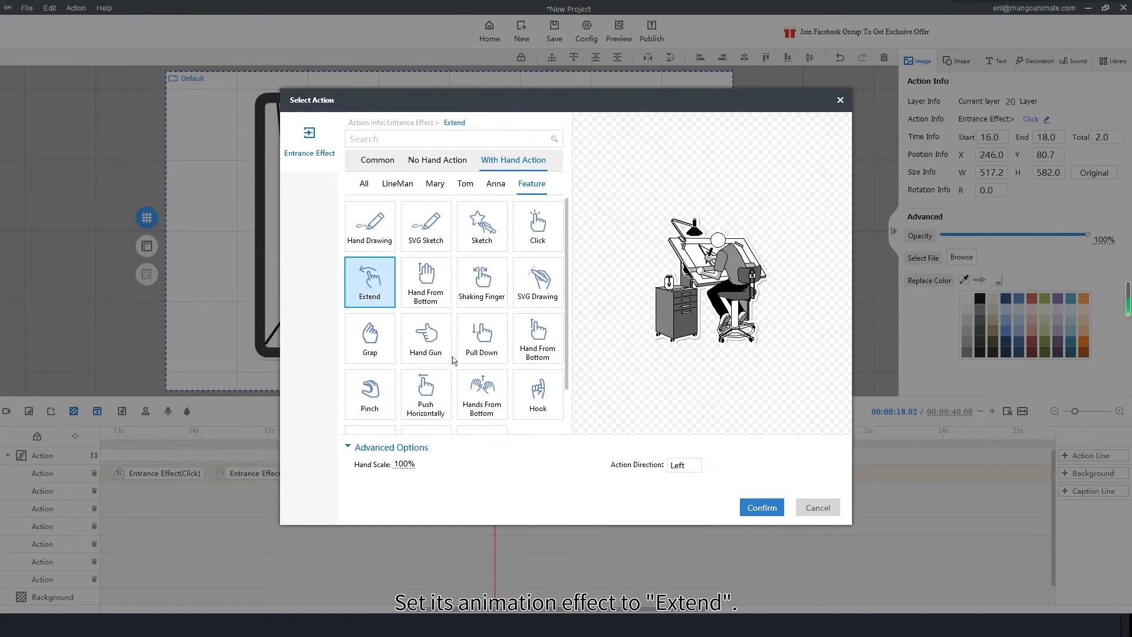
left_click(760, 508)
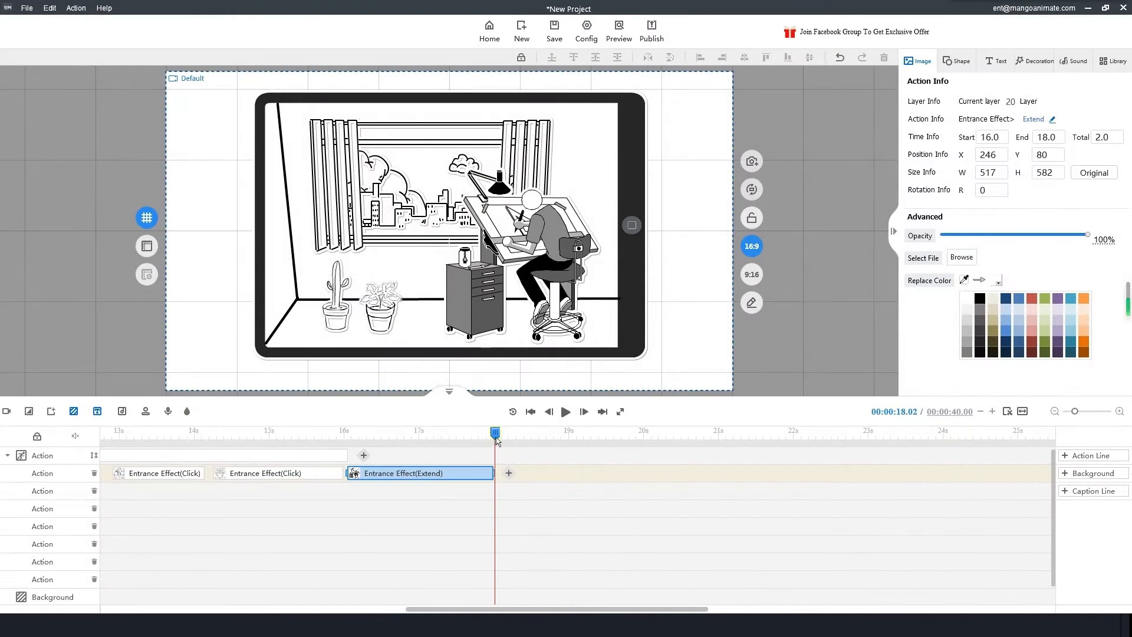
- Play back the desk character's Extend effect twice from just before 16 s
left_click(325, 428)
key("space")
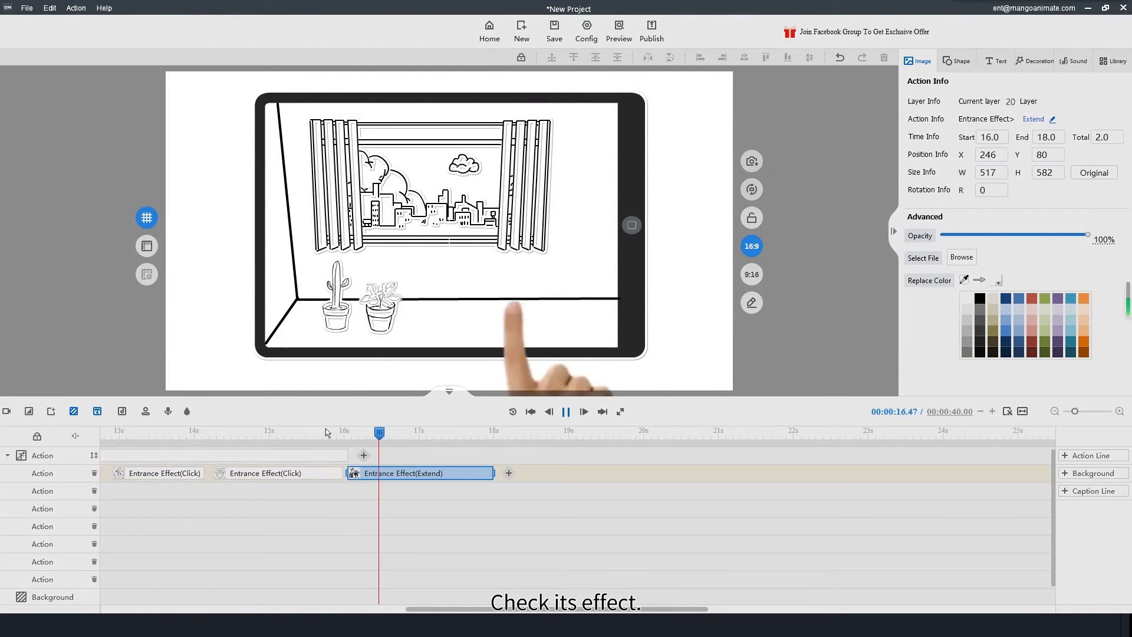
key("space")
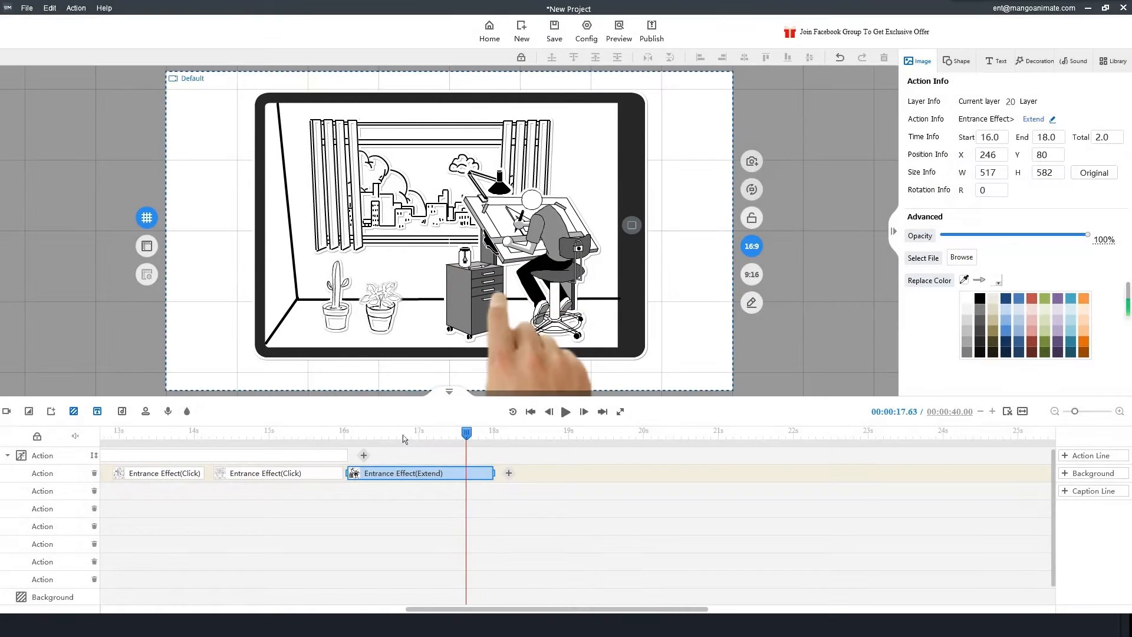
left_click(320, 429)
key("space")
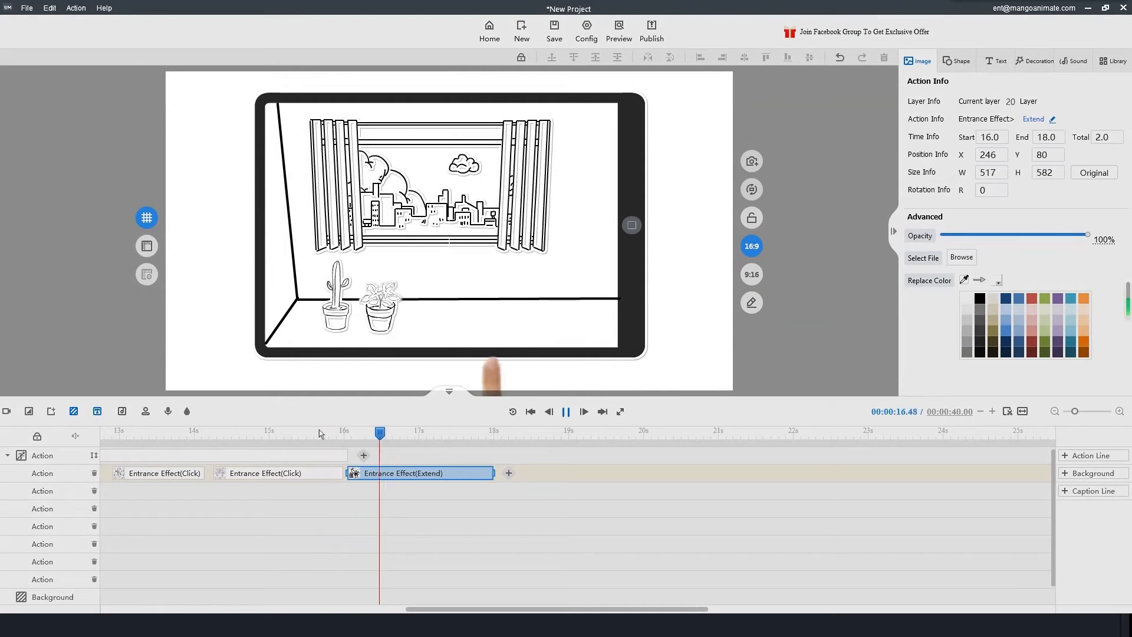
key("space")
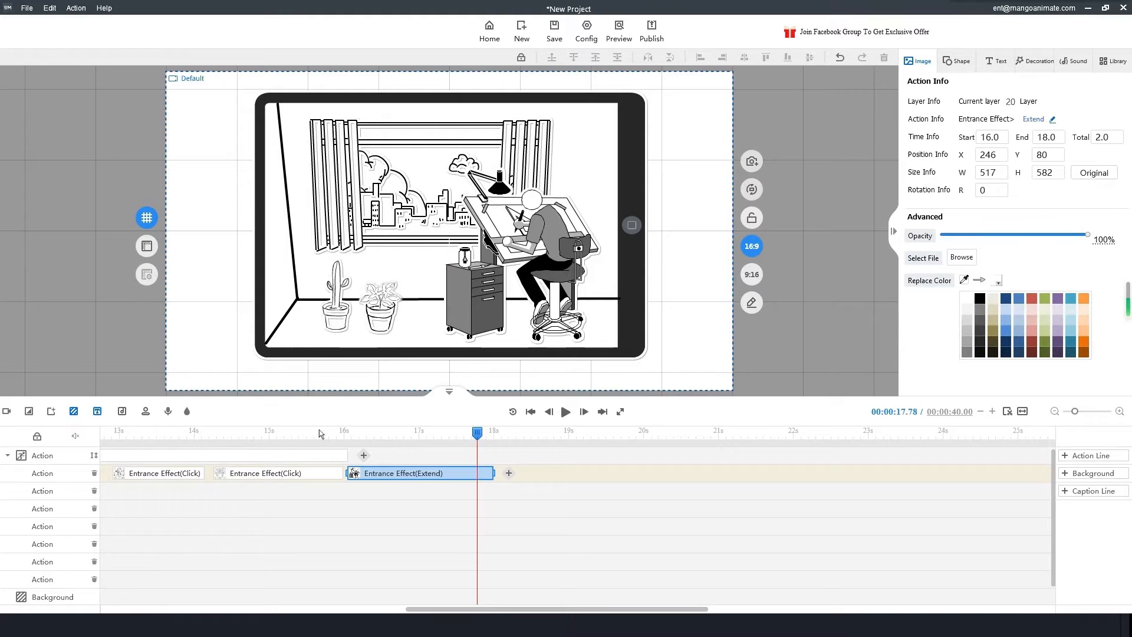
- Add the local image lighting.svg at 17.8 s, shrink it to about 162 by 95 and place it near the desk lamp
left_click(917, 62)
left_click(940, 92)
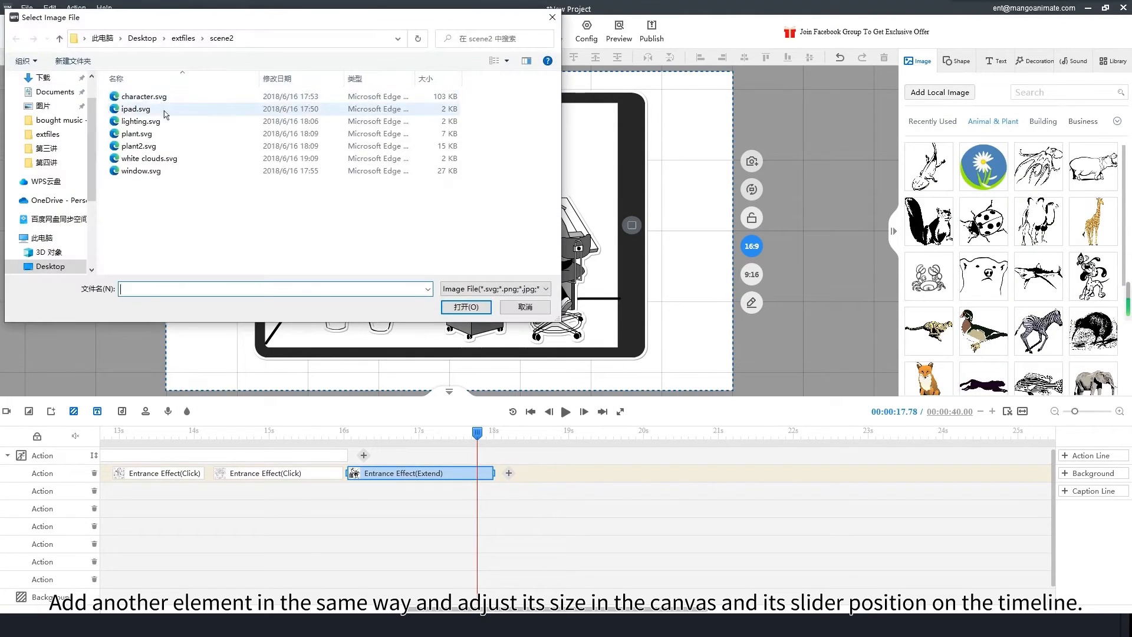
left_click(168, 122)
left_click(467, 308)
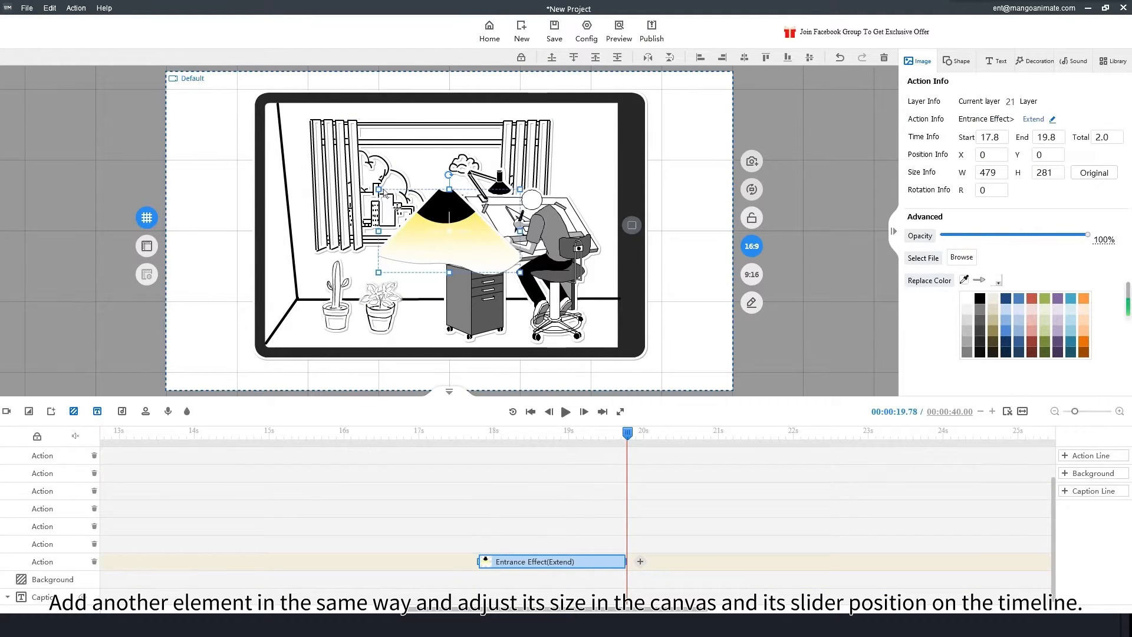
left_click_drag(379, 190, 486, 198)
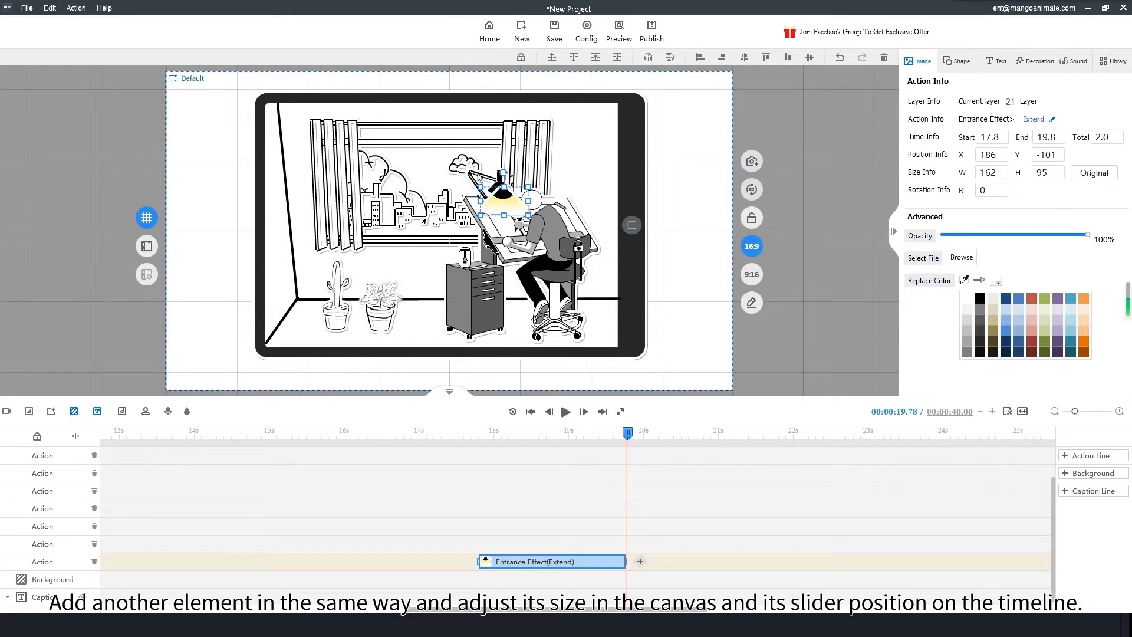
- Move the lit lamp's Extend effect to the first action line starting at 17.1 s, and tighten the effects on the second line
left_click_drag(488, 561, 224, 439)
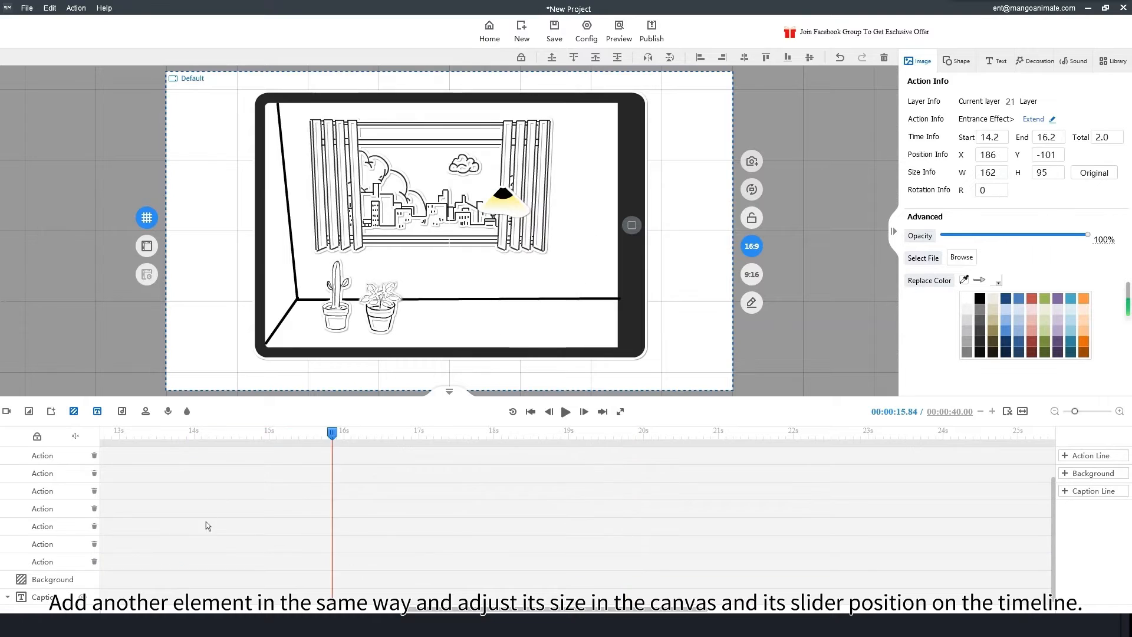
scroll(207, 526, "up", 2)
left_click_drag(311, 471, 349, 472)
mouse_move(270, 478)
left_mouse_down()
mouse_move(375, 455)
mouse_move(429, 456)
mouse_move(434, 476)
mouse_move(280, 475)
left_mouse_up()
left_click_drag(559, 479, 536, 434)
key("space")
- Resize the lit lamp to about 146 by 85 and align it over the unlit desk lamp of the character image
scroll(533, 199, "up", 4)
scroll(394, 211, "up", 4)
left_click(394, 211)
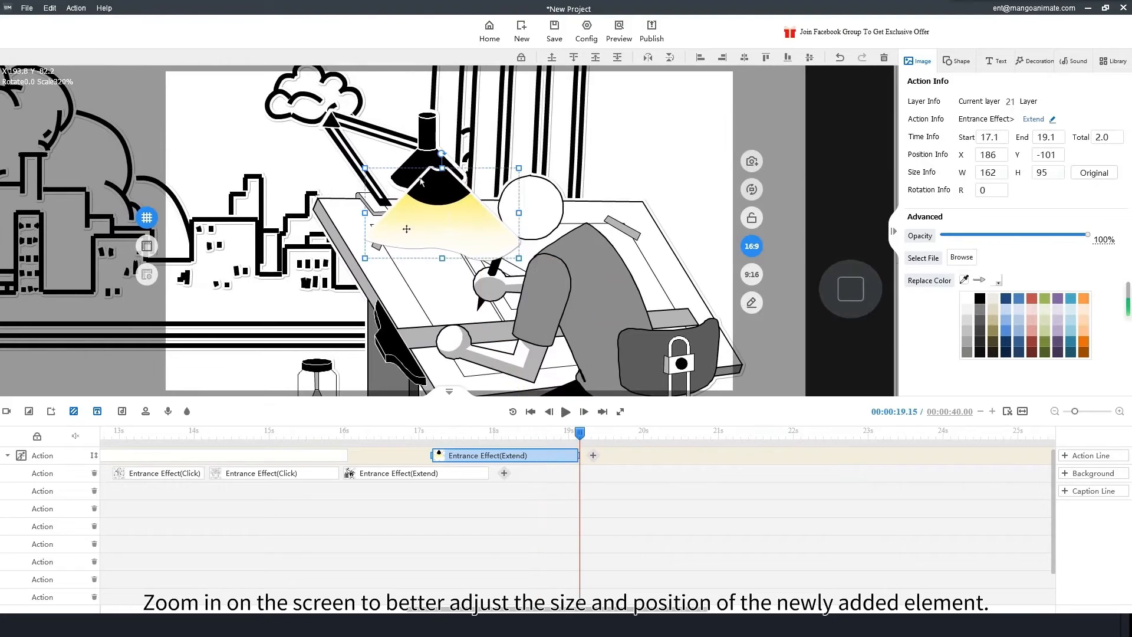
right_click(440, 193)
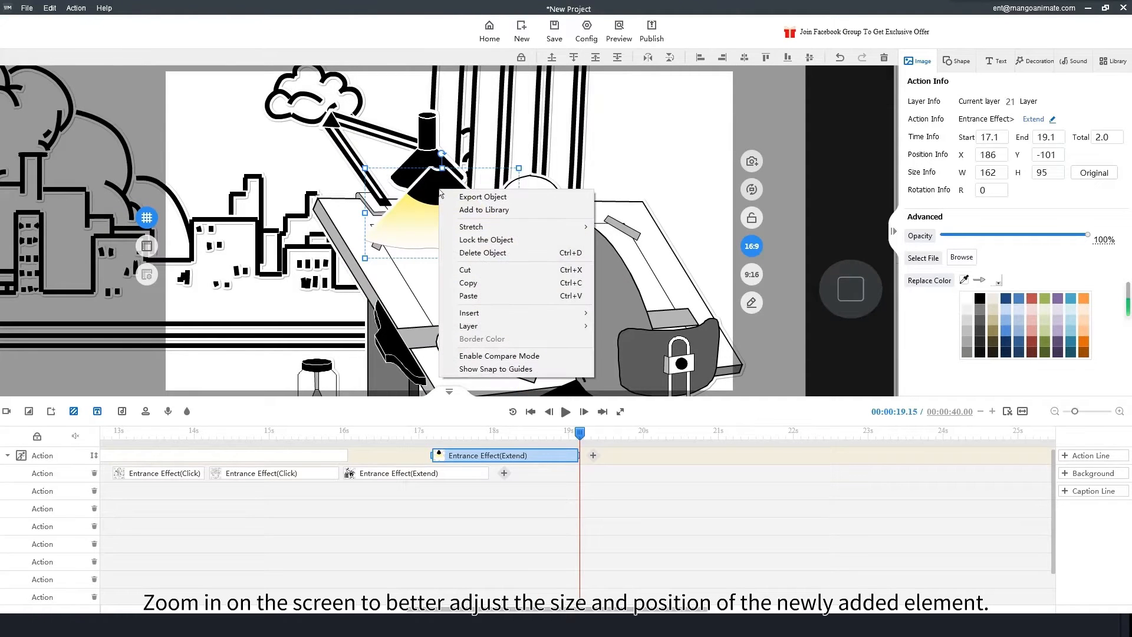
left_click(401, 187)
left_click_drag(366, 169, 387, 181)
left_click_drag(460, 225, 442, 201)
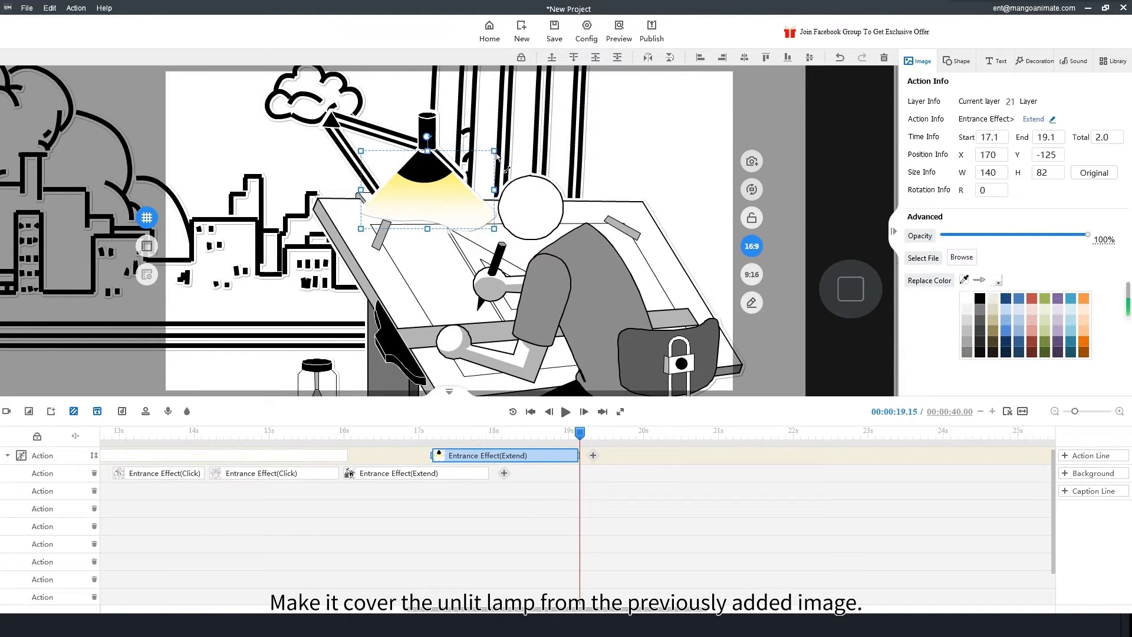
left_click_drag(496, 152, 516, 154)
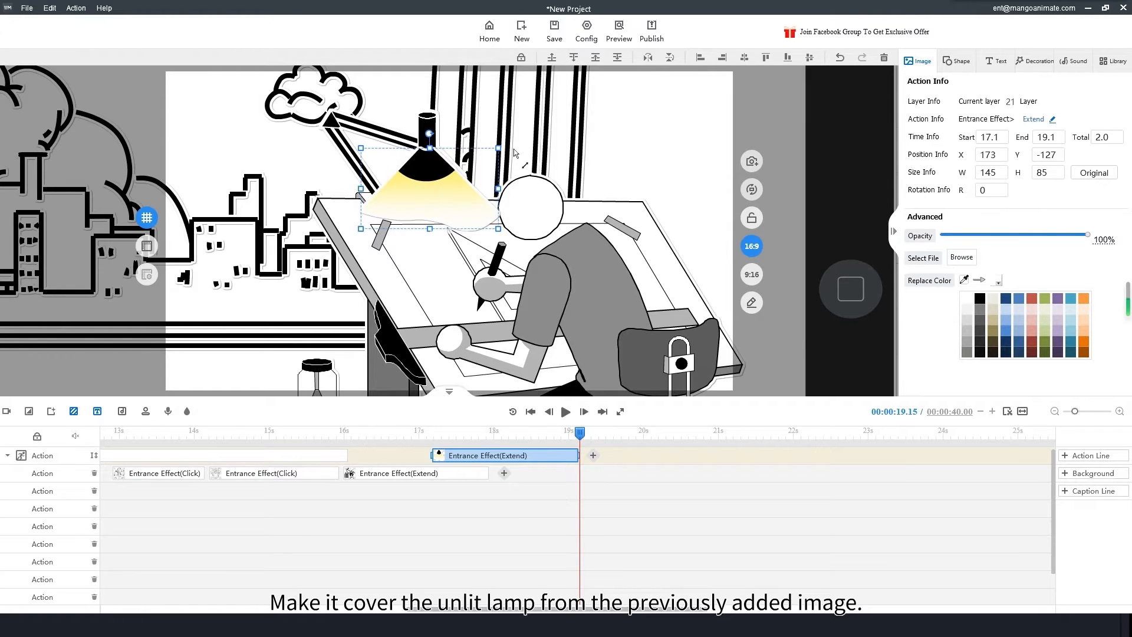
left_click_drag(448, 168, 447, 168)
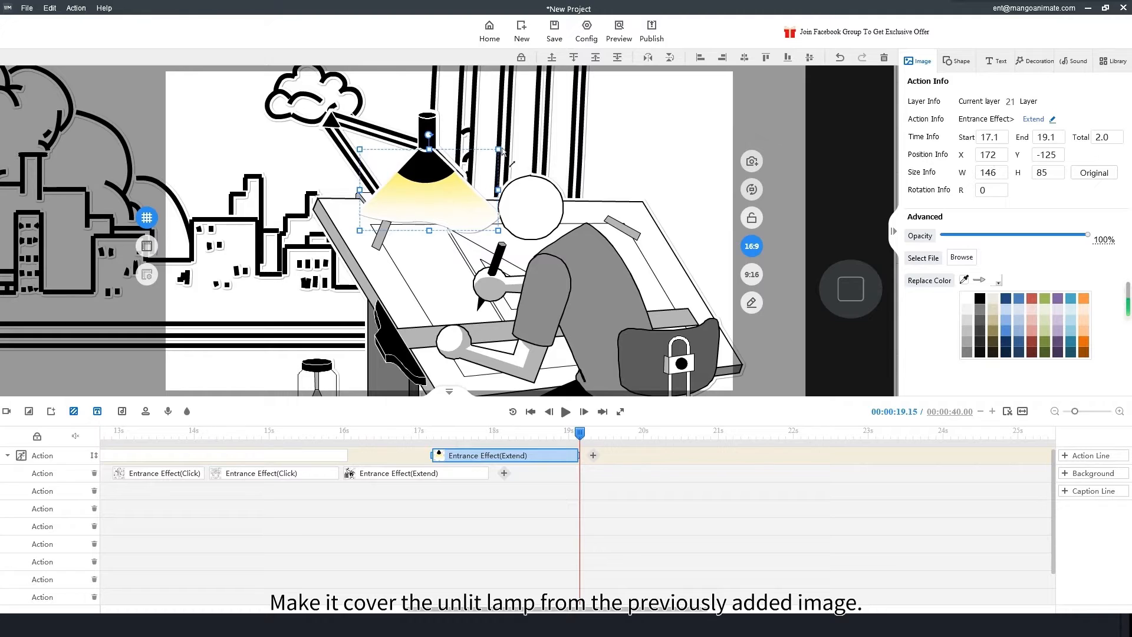
- Enlarge the lit lamp to about 185 by 108 and realign it so it covers the unlit desk lamp
left_click_drag(441, 177, 443, 180)
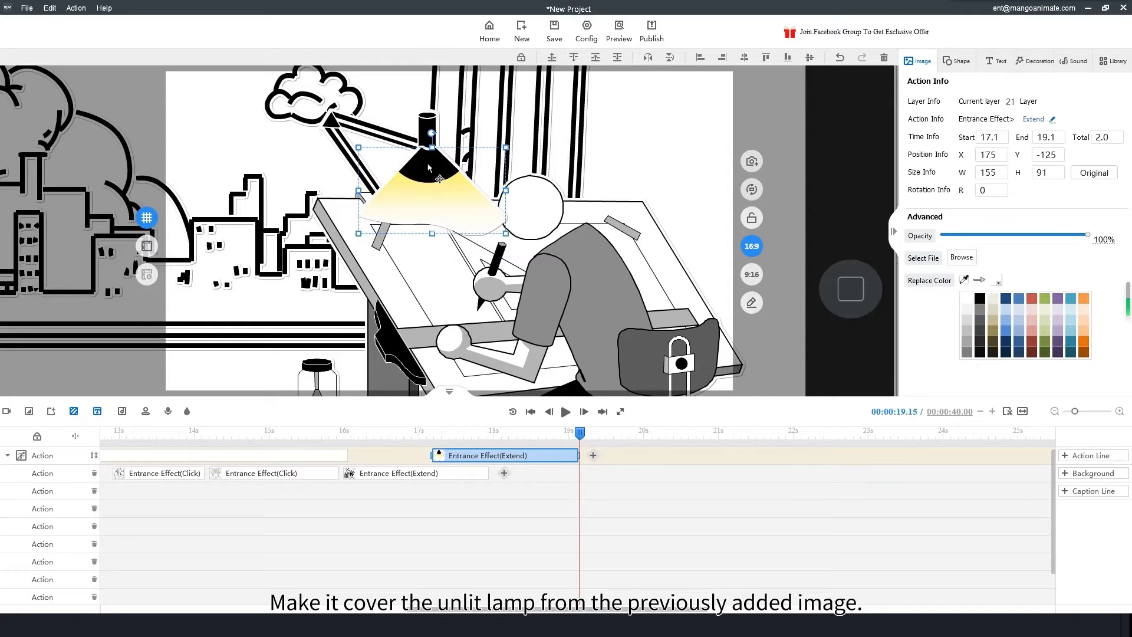
left_click_drag(428, 168, 426, 170)
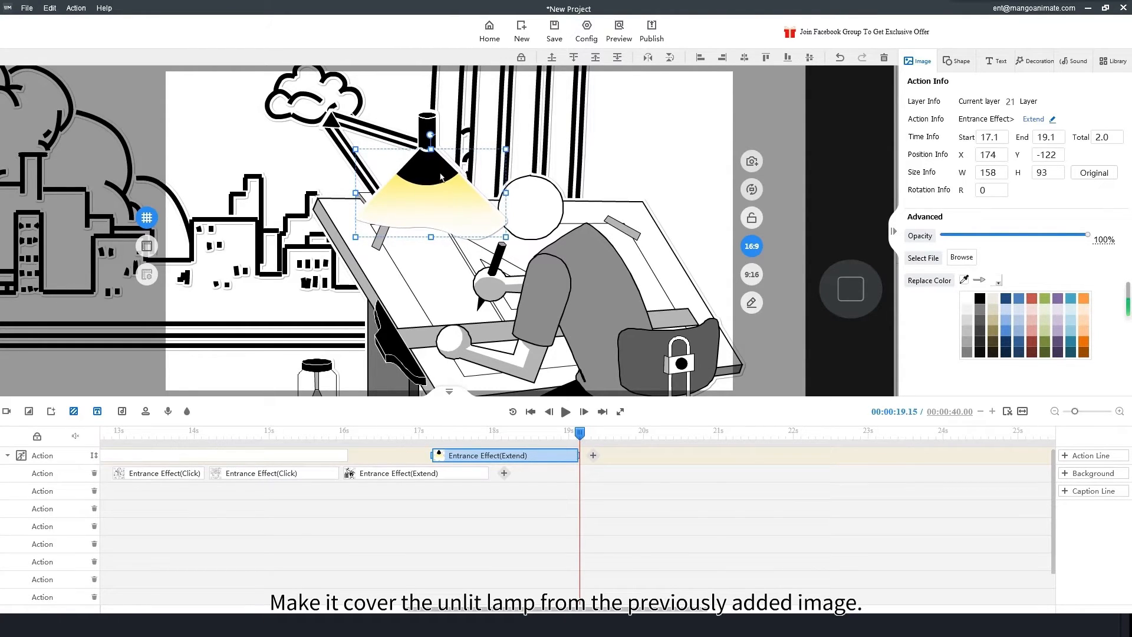
left_click_drag(440, 176, 441, 179)
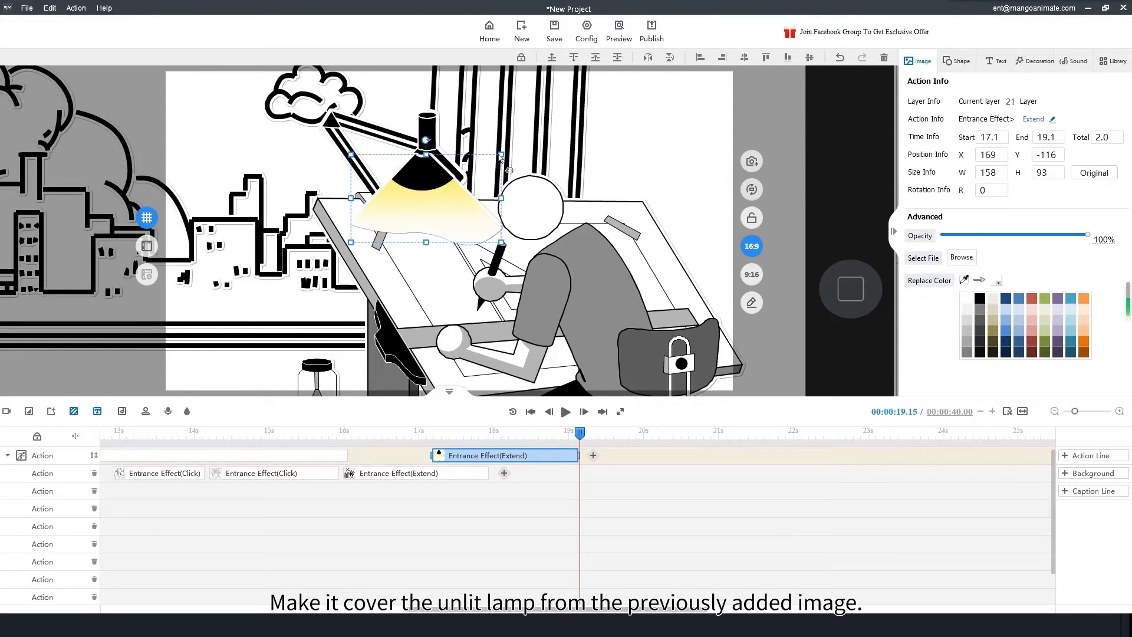
left_click_drag(503, 155, 517, 152)
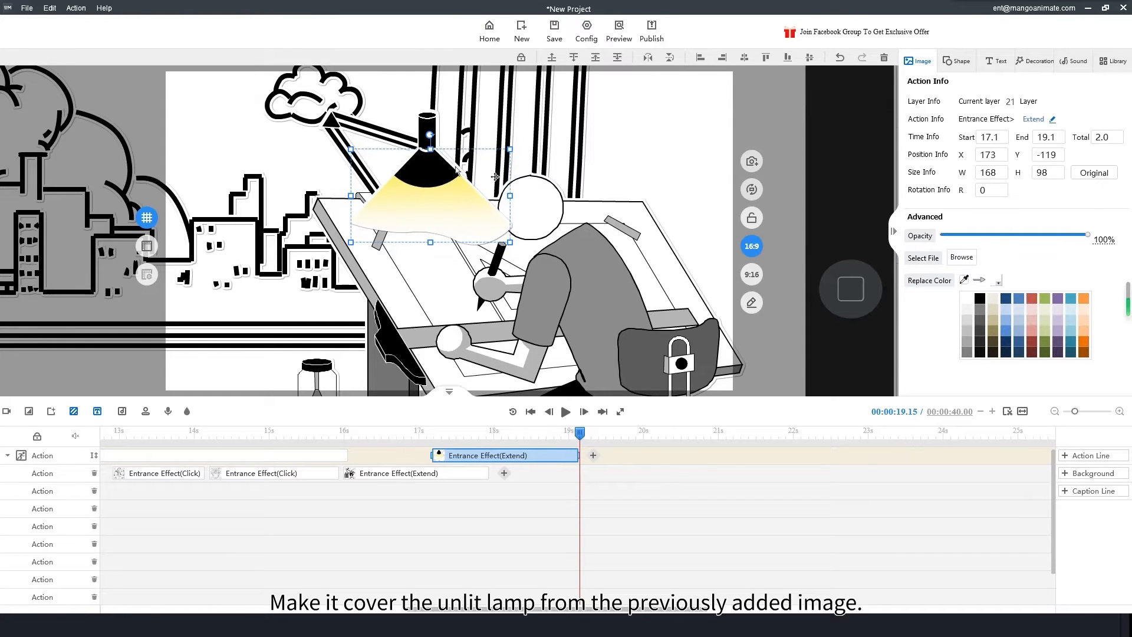
left_click_drag(457, 181, 456, 184)
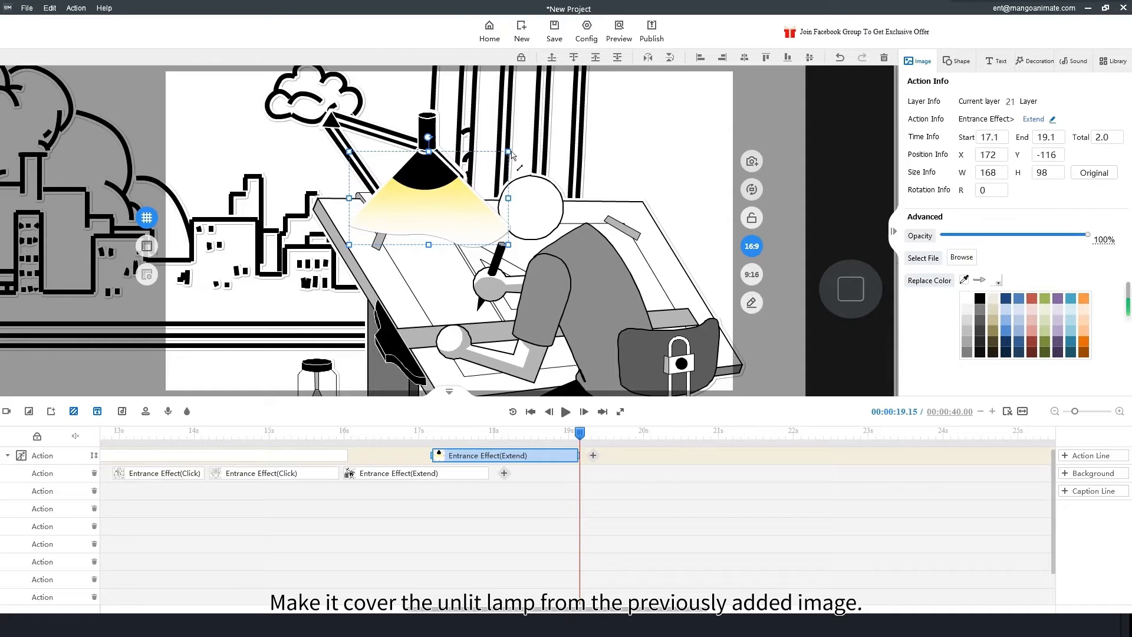
left_click_drag(512, 155, 519, 152)
left_click_drag(451, 165, 448, 170)
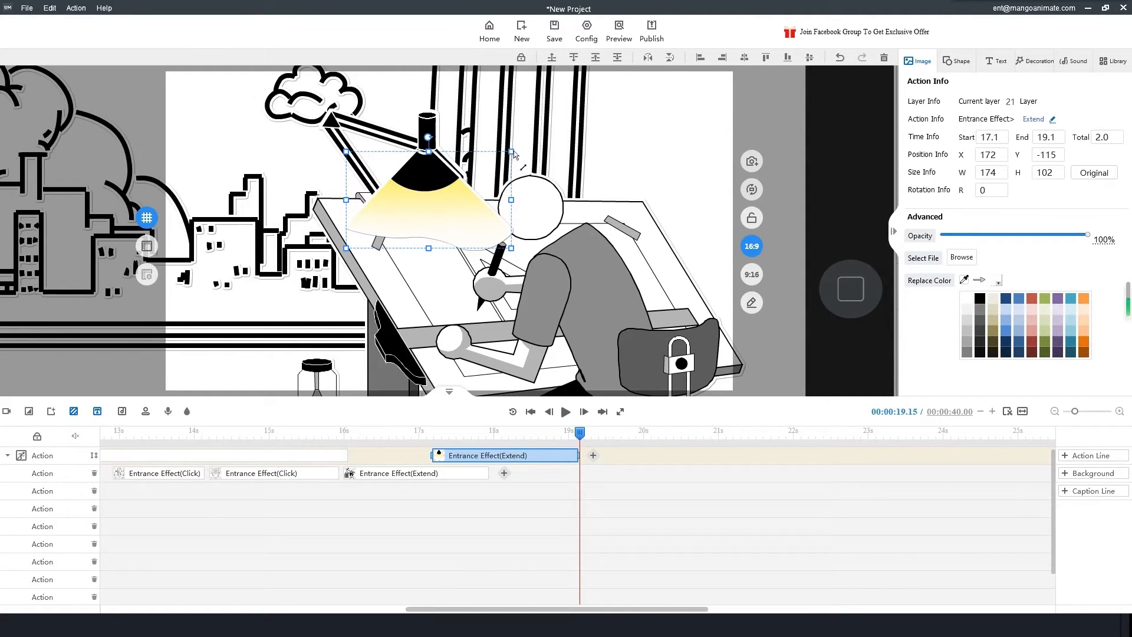
left_click_drag(515, 150, 518, 148)
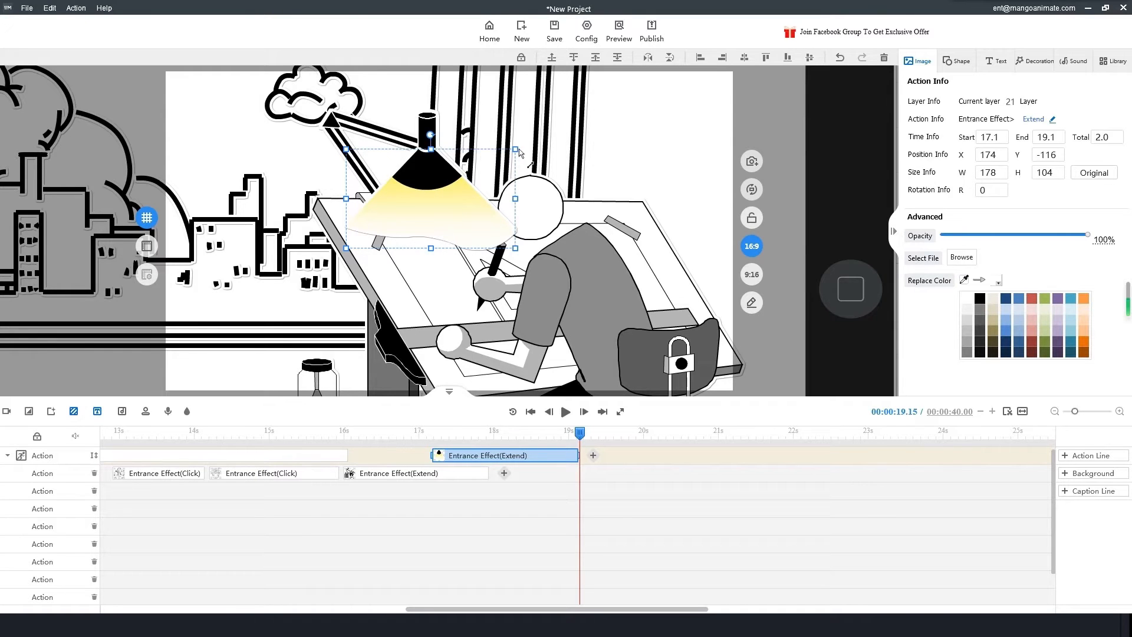
left_click_drag(469, 187, 466, 189)
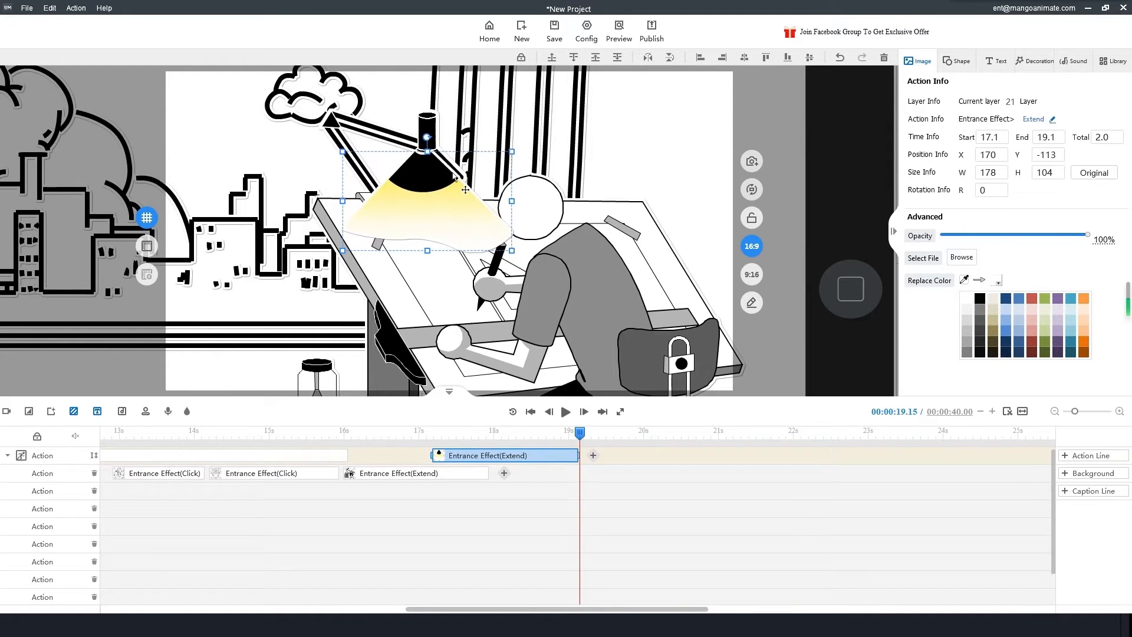
left_click_drag(512, 152, 520, 148)
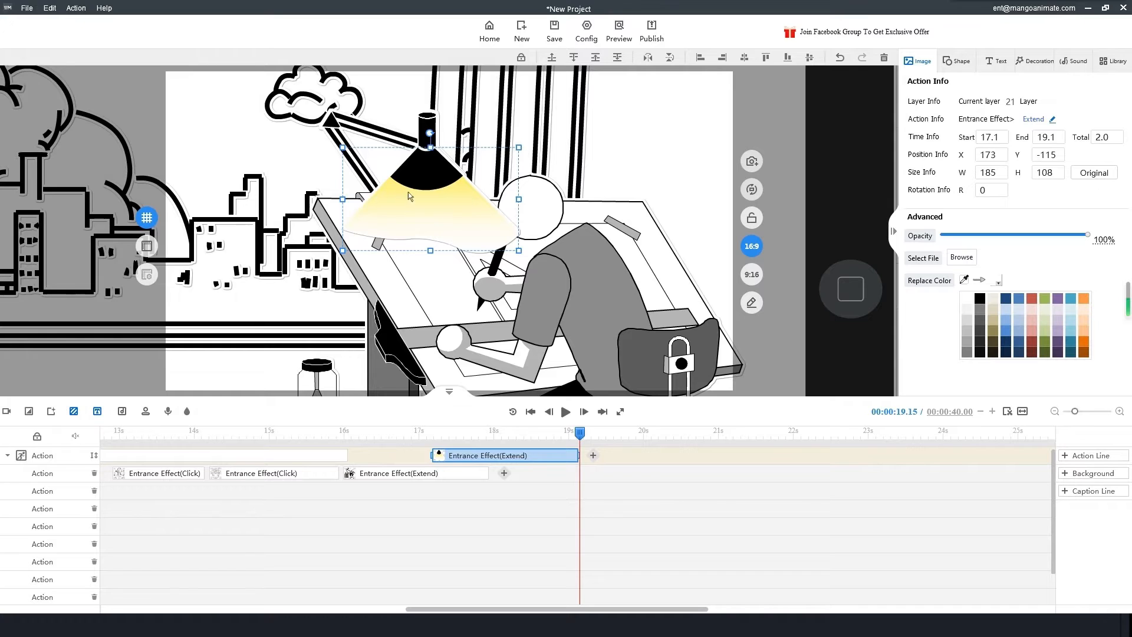
mouse_move(425, 171)
left_mouse_down()
mouse_move(429, 187)
mouse_move(427, 172)
left_mouse_up()
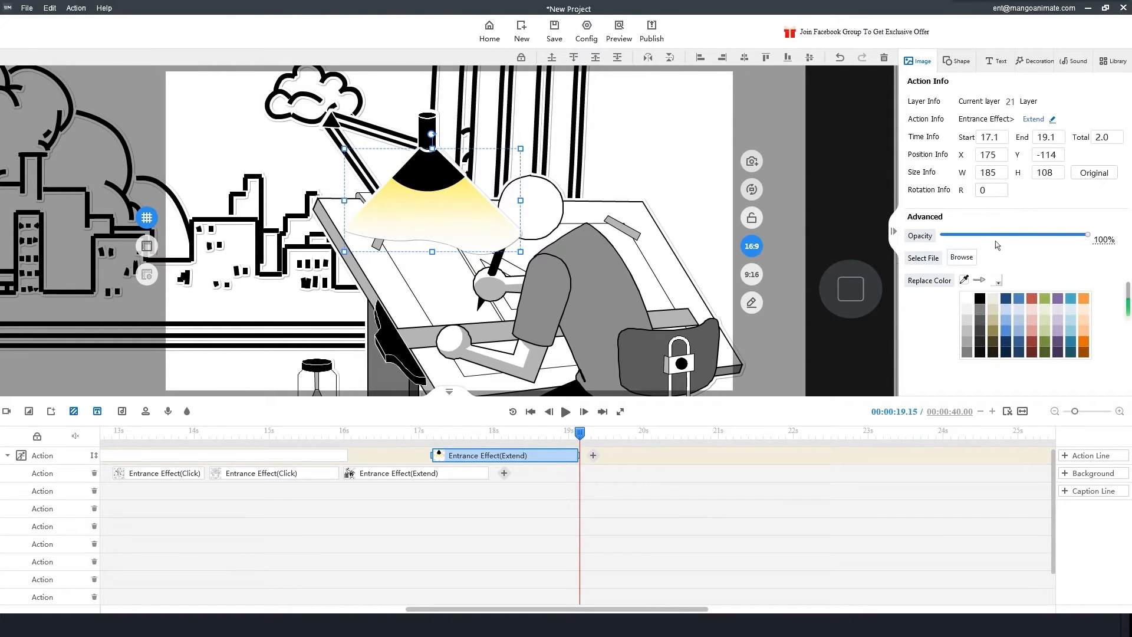
- Set the lit lamp's opacity to 60% and, outside the camera view, move its Extend effect to start at 16.1 s
left_click_drag(1090, 239, 1041, 238)
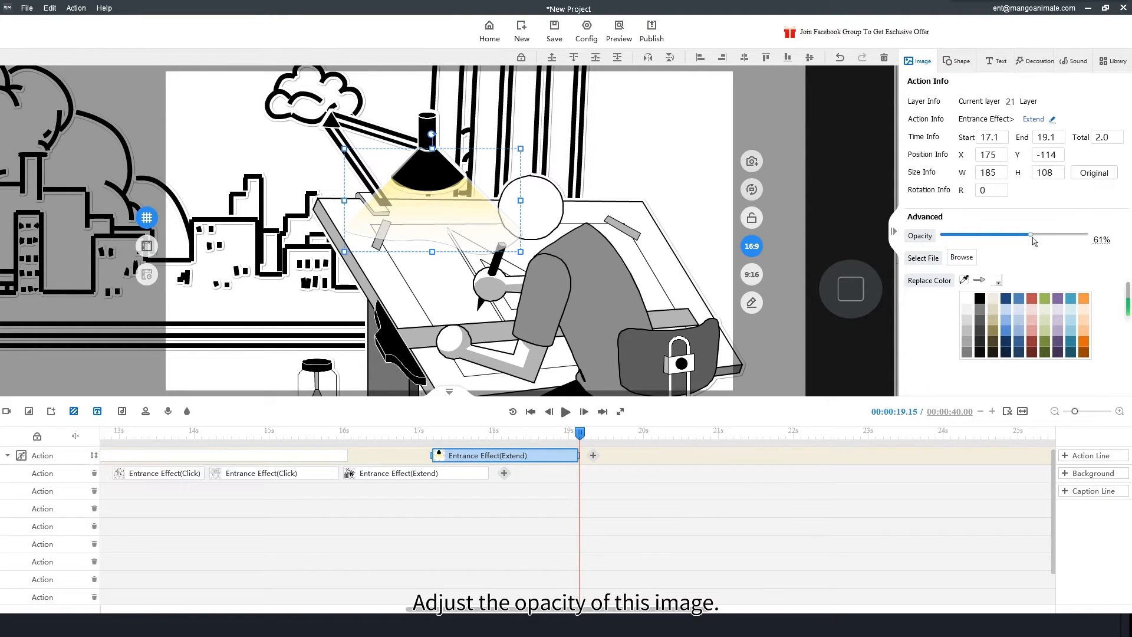
left_click(752, 189)
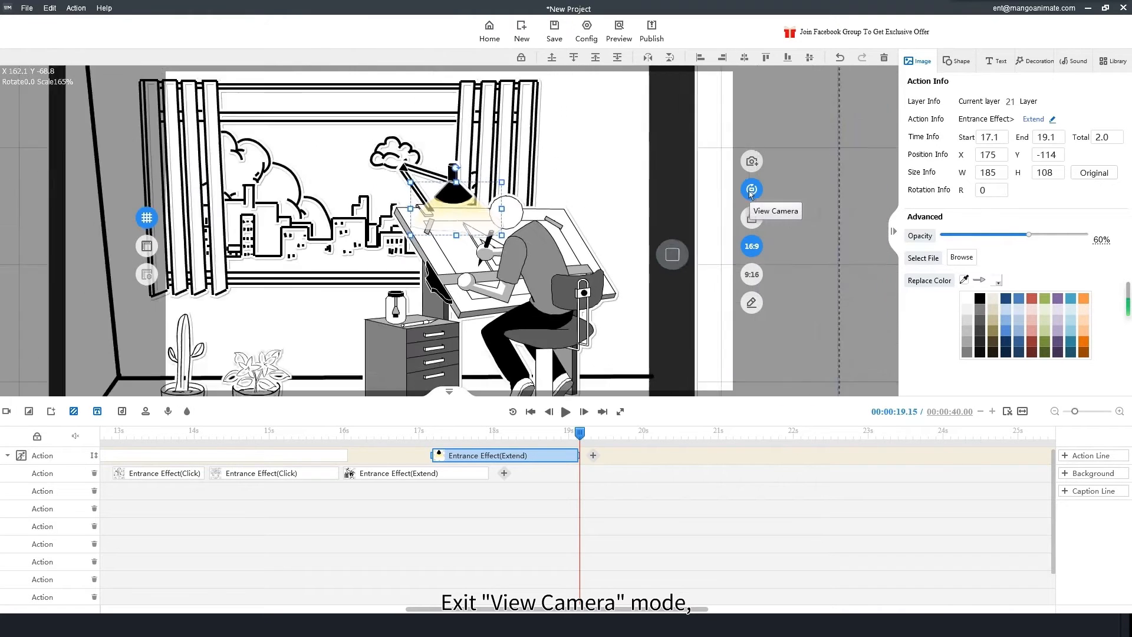
left_click(420, 473)
left_click_drag(518, 457, 436, 456)
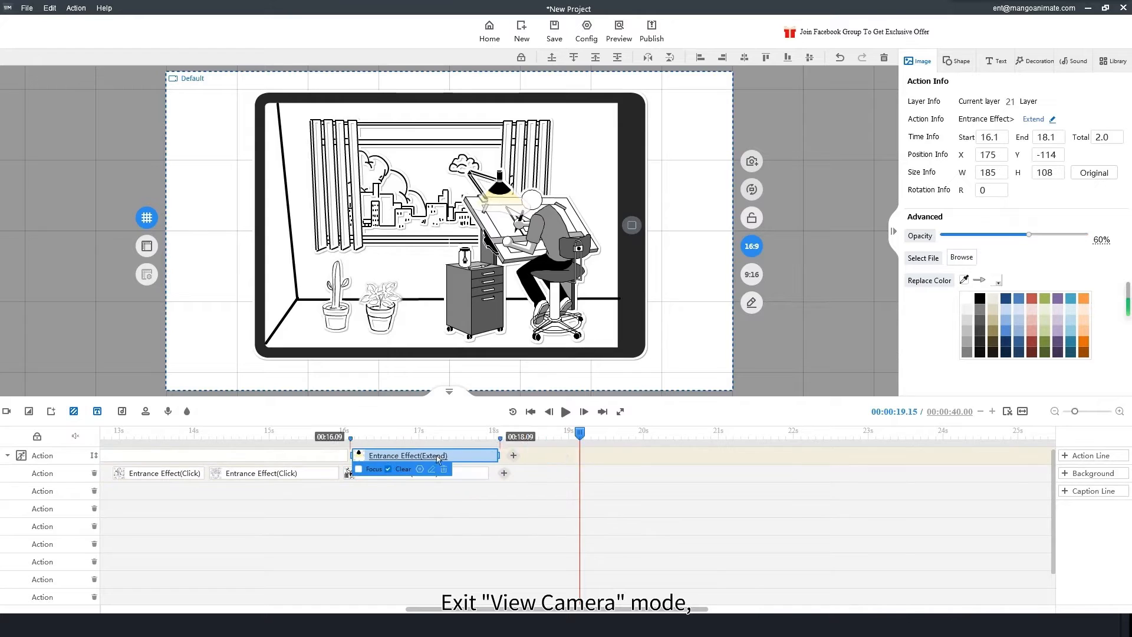
- Shrink the desk character image to about 482 by 543 and realign the lit lamp over its desk lamp
left_click(553, 249)
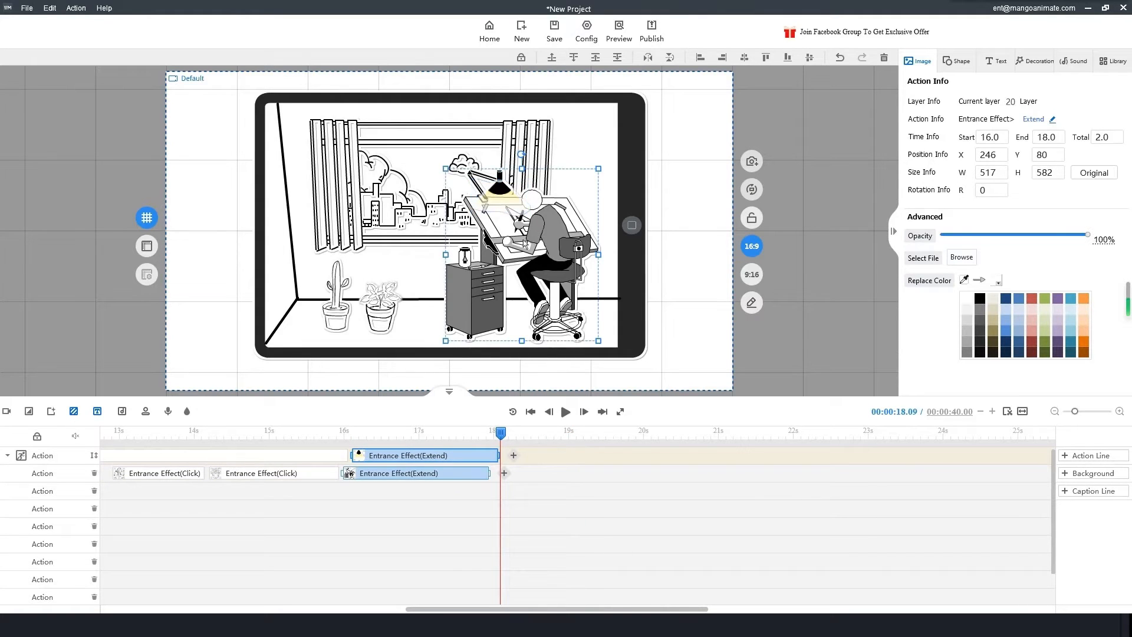
left_click_drag(450, 182, 467, 185)
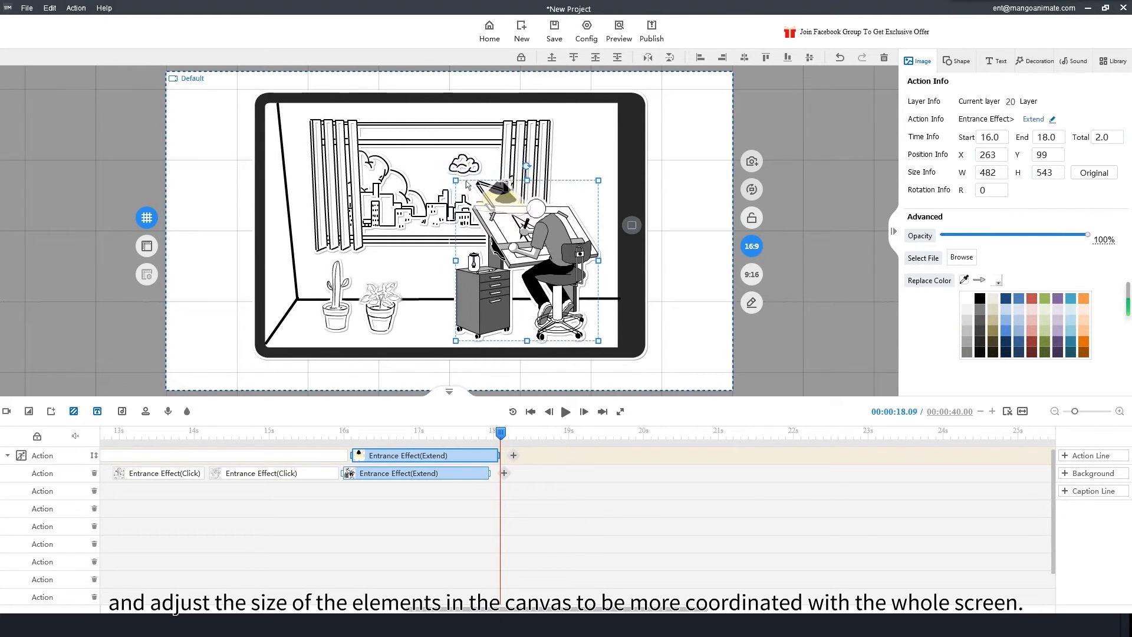
left_click(827, 201)
left_click(502, 197)
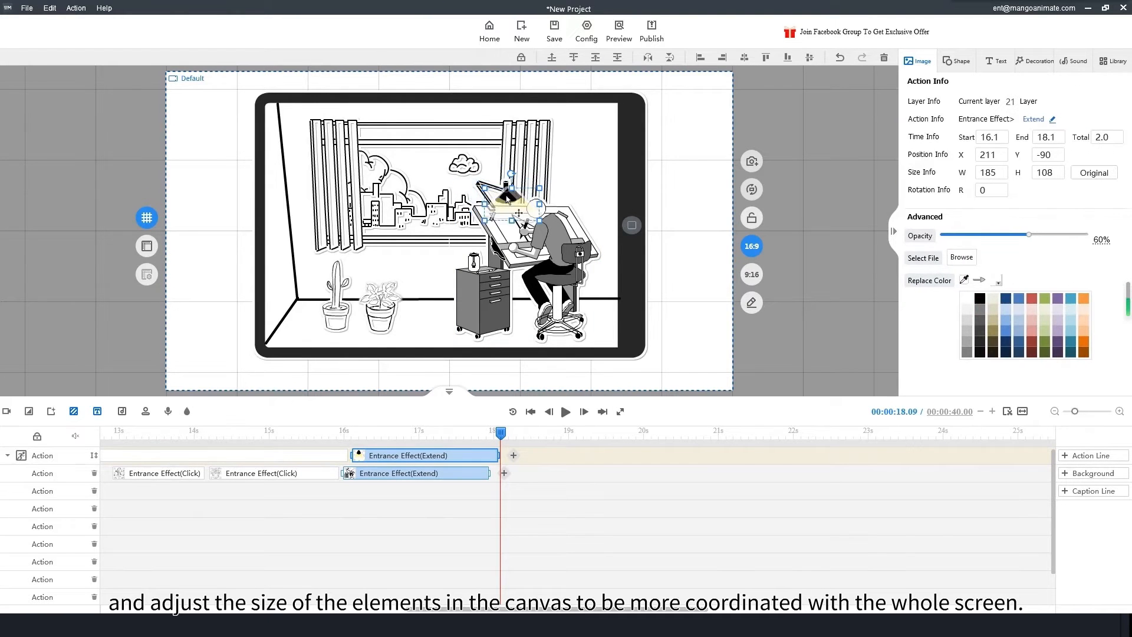
scroll(494, 209, "up", 5)
scroll(494, 209, "up", 4)
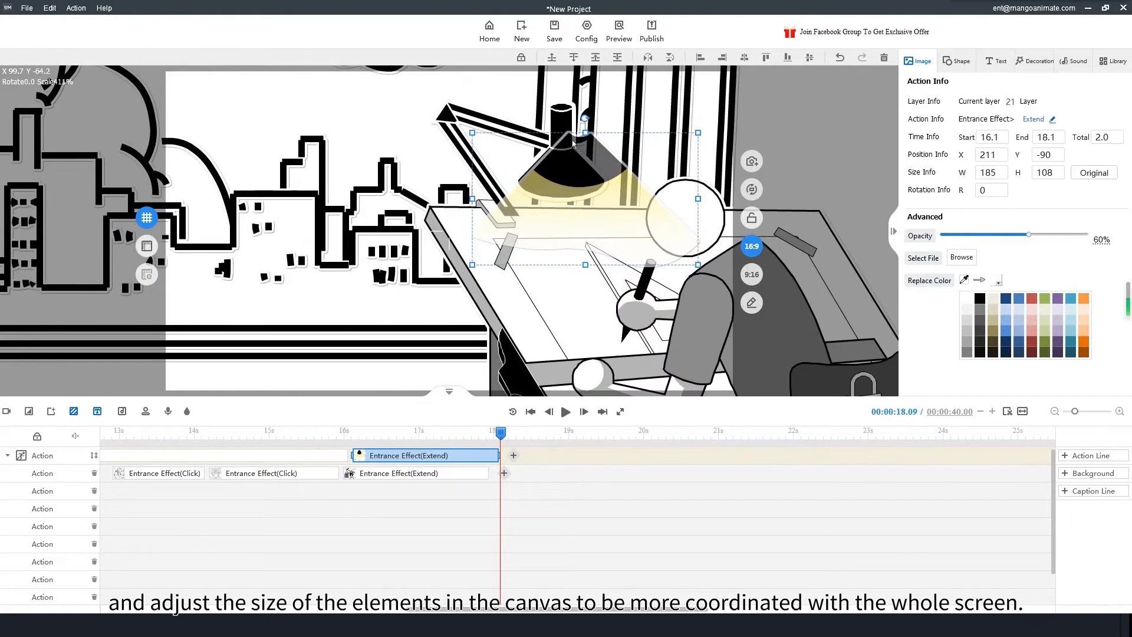
left_click_drag(590, 171, 563, 177)
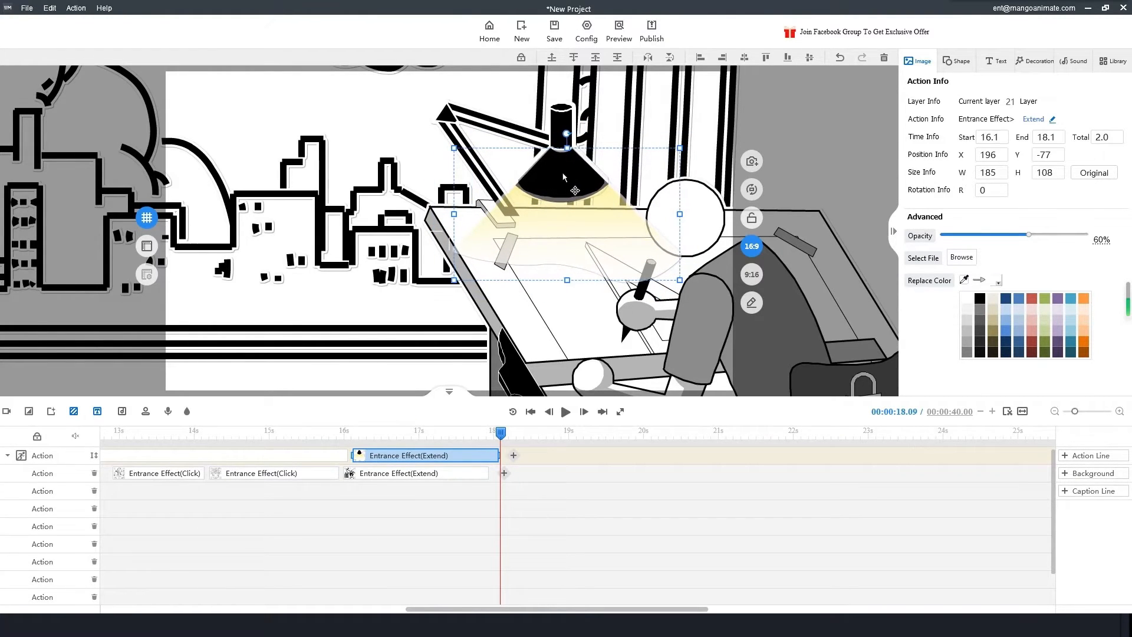
left_click(750, 165)
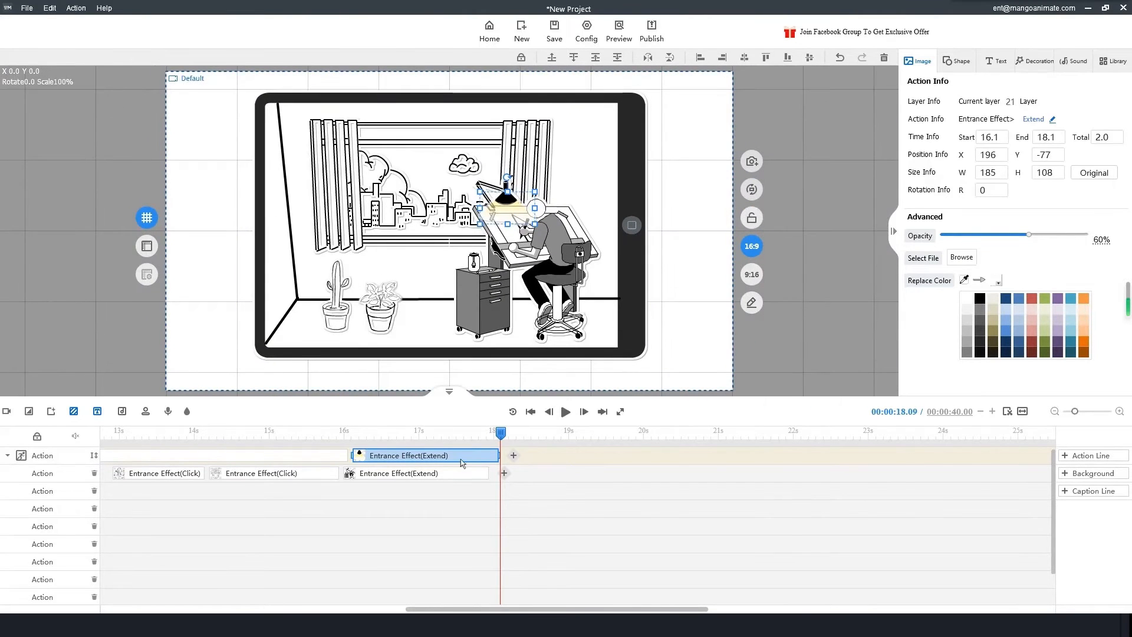
- Change the lit lamp's entrance effect to the hand action Click starting at 17.0 s, and play it back
double_click(408, 458)
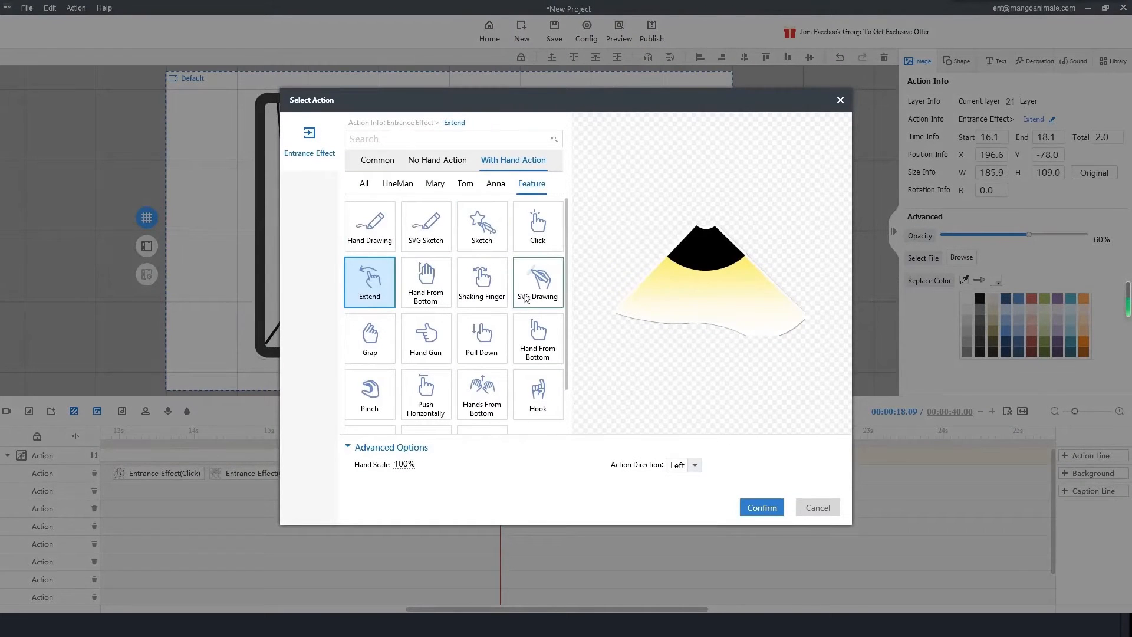
left_click(535, 242)
left_click(761, 508)
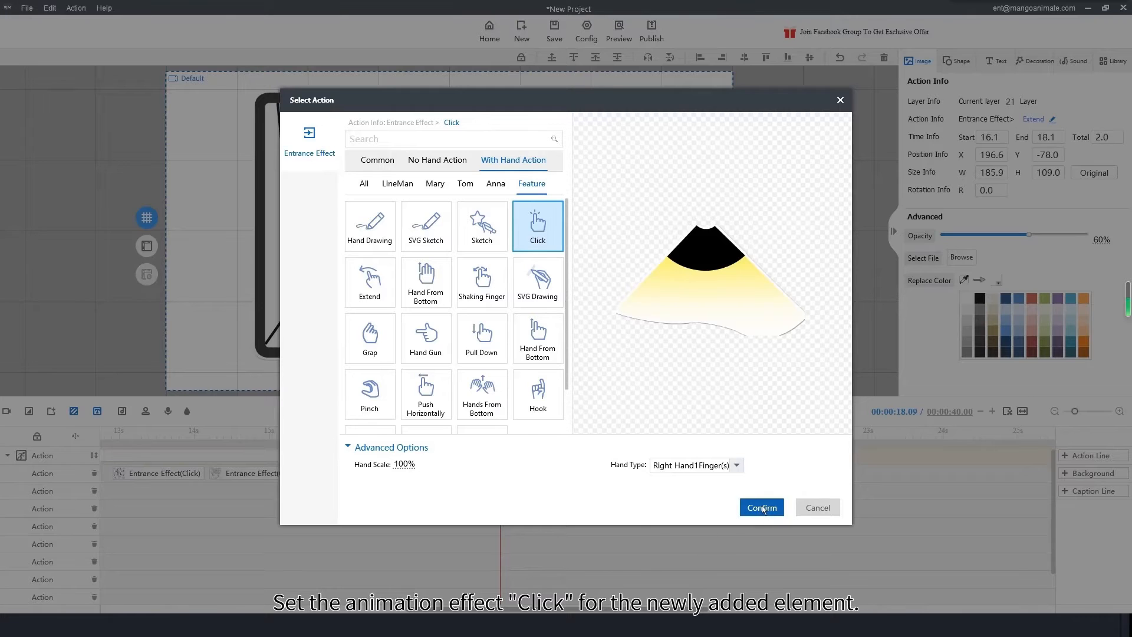
left_click_drag(468, 458, 312, 436)
key("space")
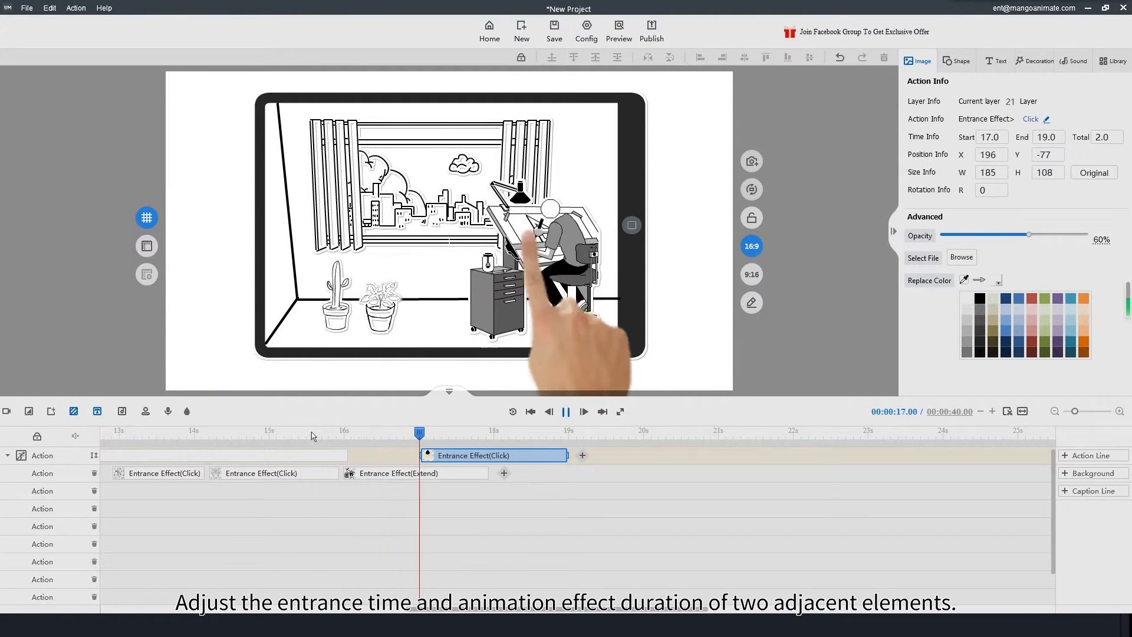
key("space")
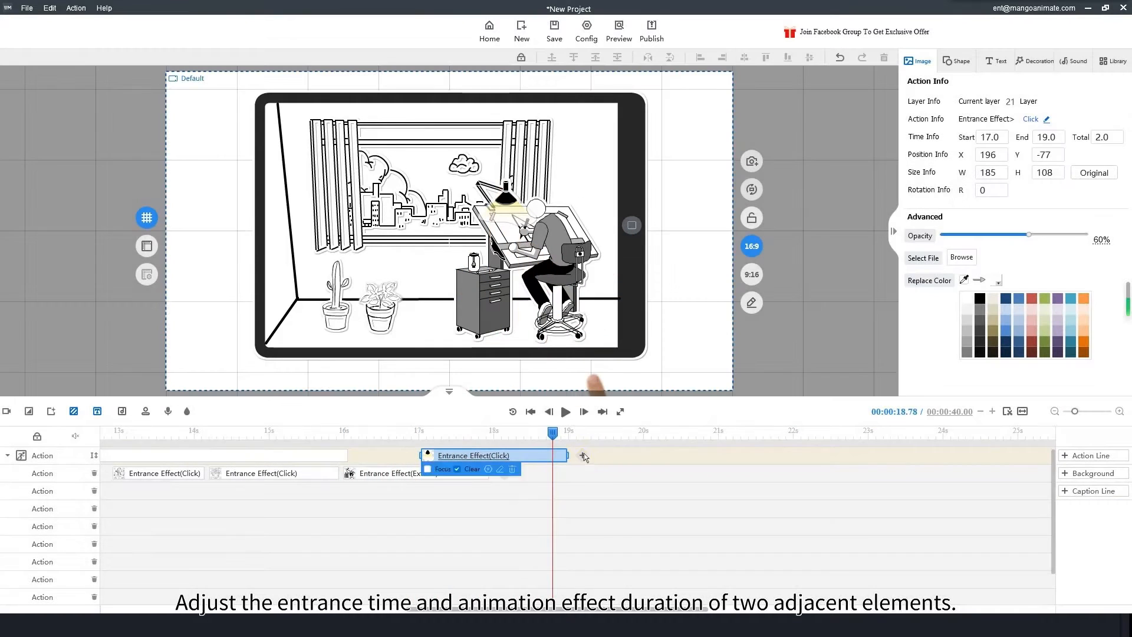
- Shorten the lit lamp's Click effect to 1.2 s starting at 17.2 s, and the desk character's Extend effect to 1.3 s
mouse_move(568, 458)
left_mouse_down()
mouse_move(490, 459)
mouse_move(556, 459)
left_mouse_up()
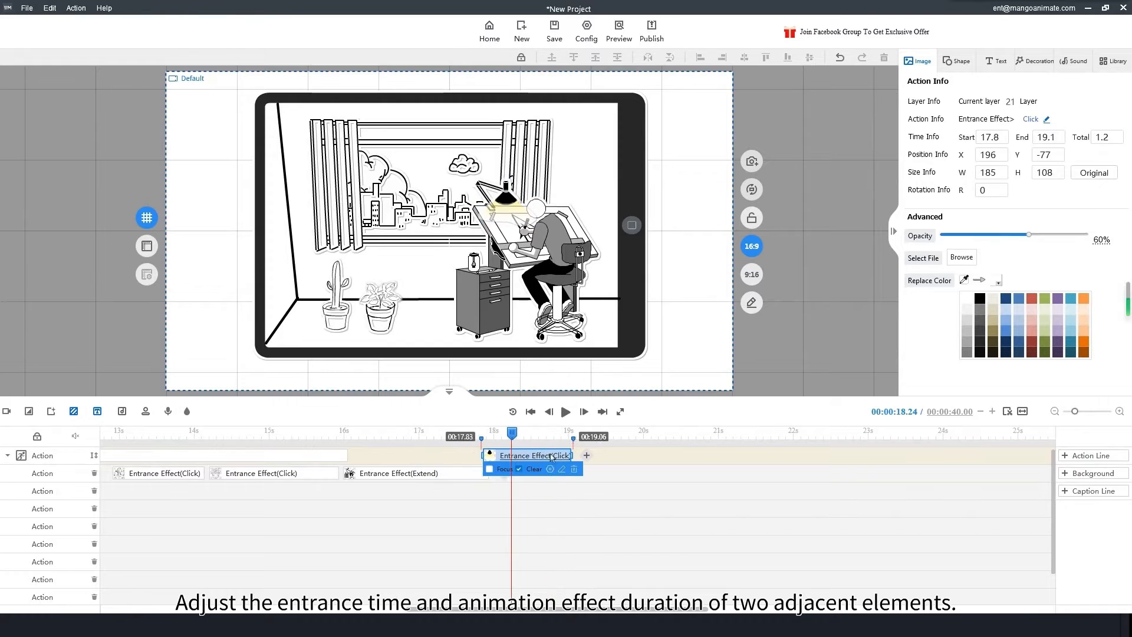
left_click(484, 474)
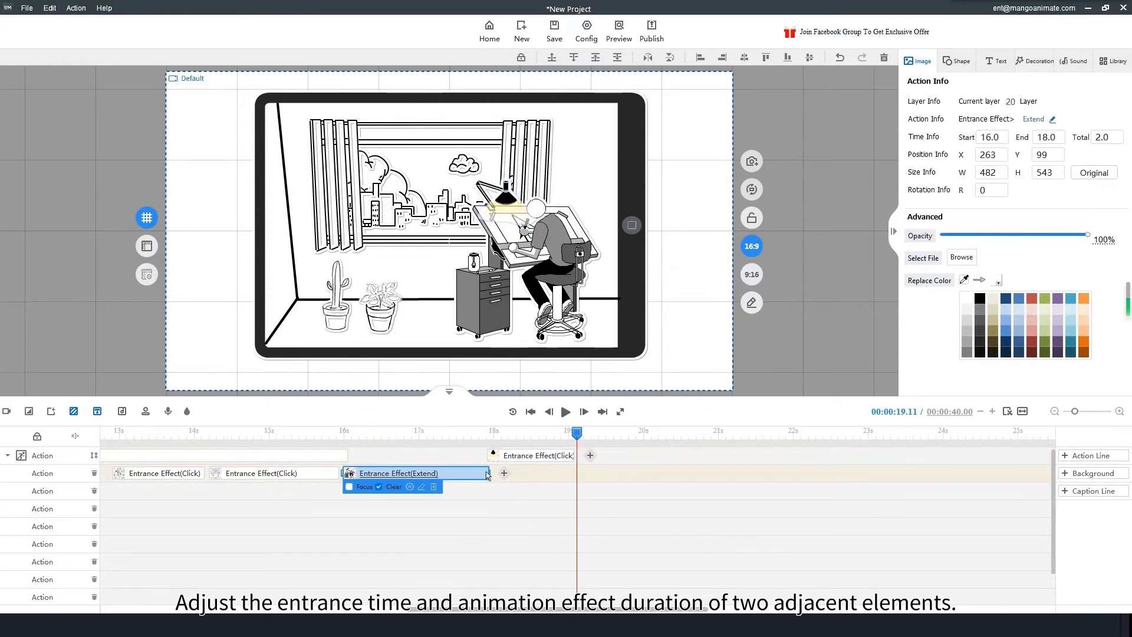
left_click_drag(488, 474, 438, 476)
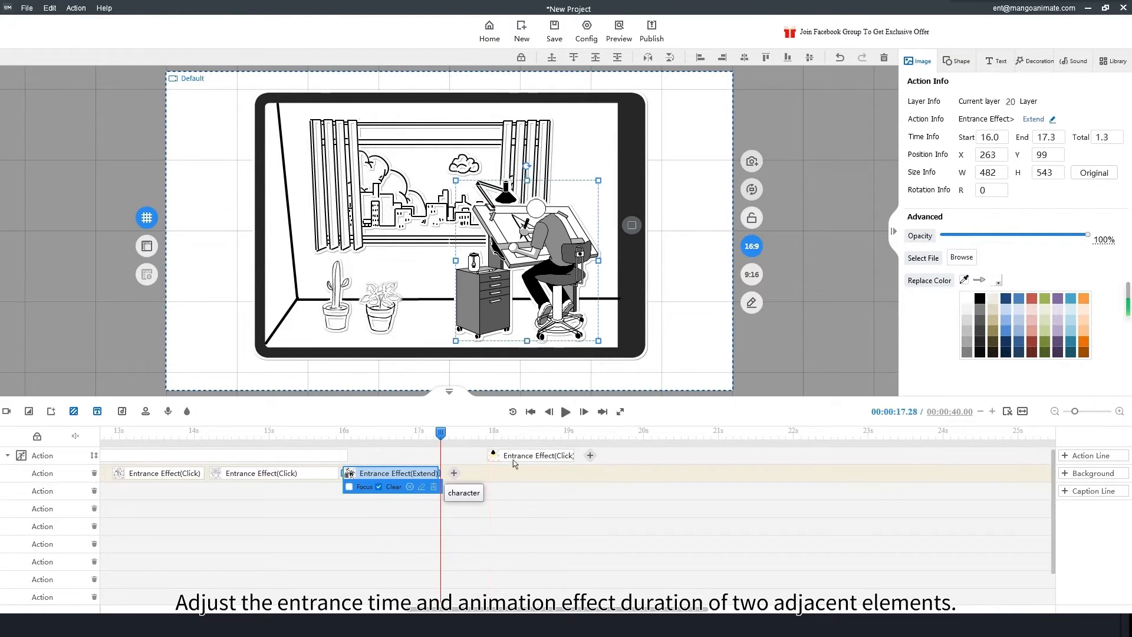
left_click_drag(499, 456, 447, 455)
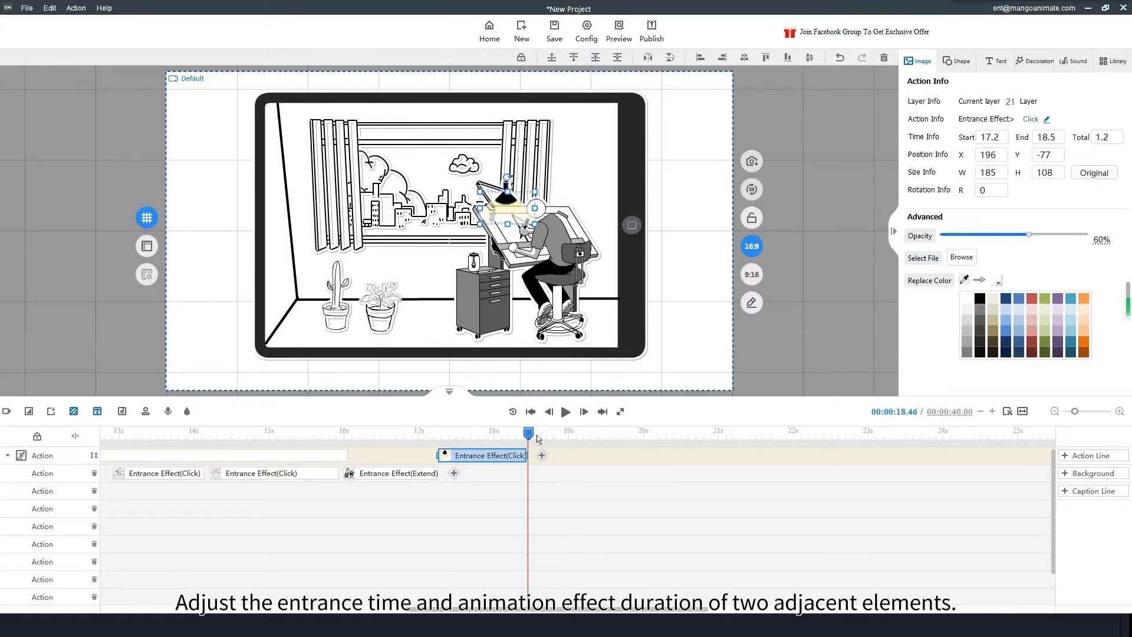
- Play back the desk character and lit lamp entrances from just before 16 s
left_click(440, 433)
left_click(341, 435)
key("space")
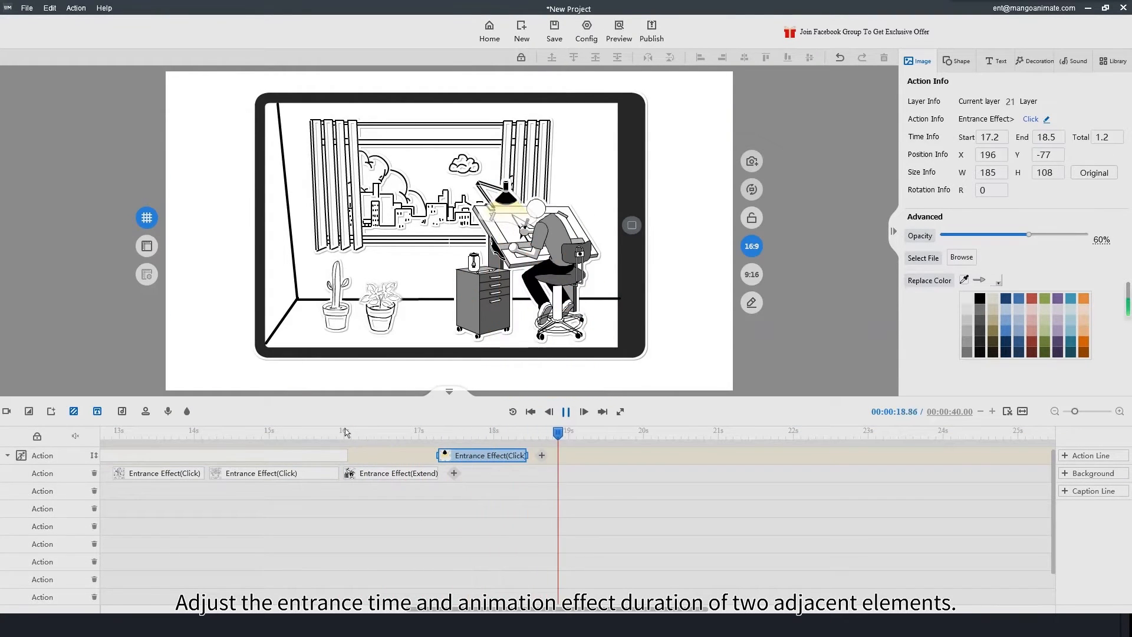
key("space")
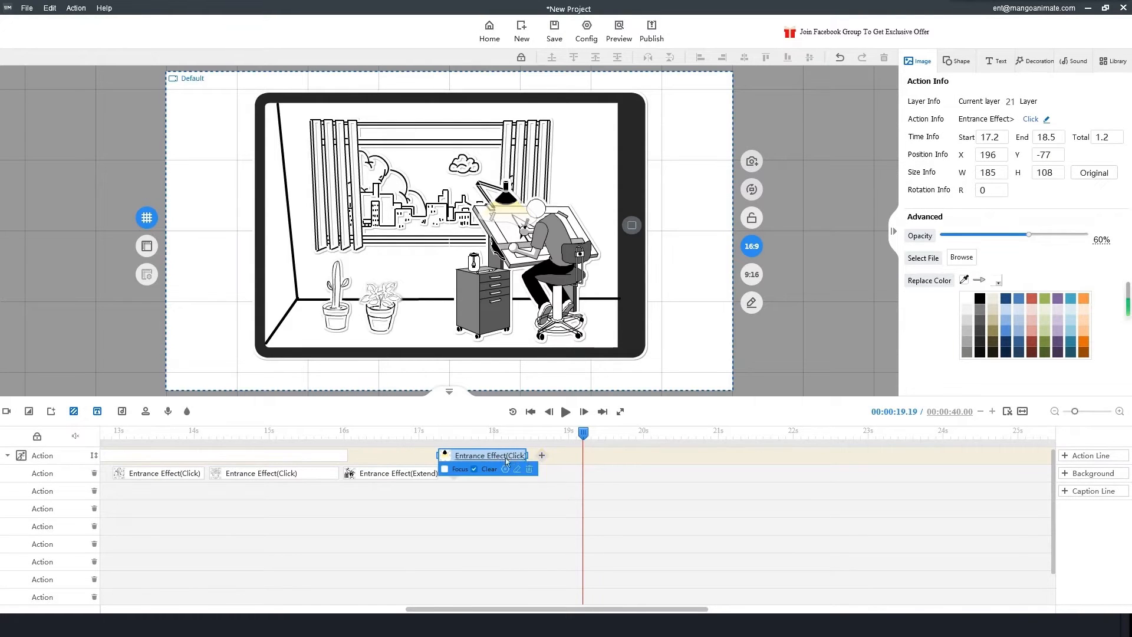
- Add the no-hand emphasis effect Flash to the lit lamp directly after its Click entrance
left_click(542, 455)
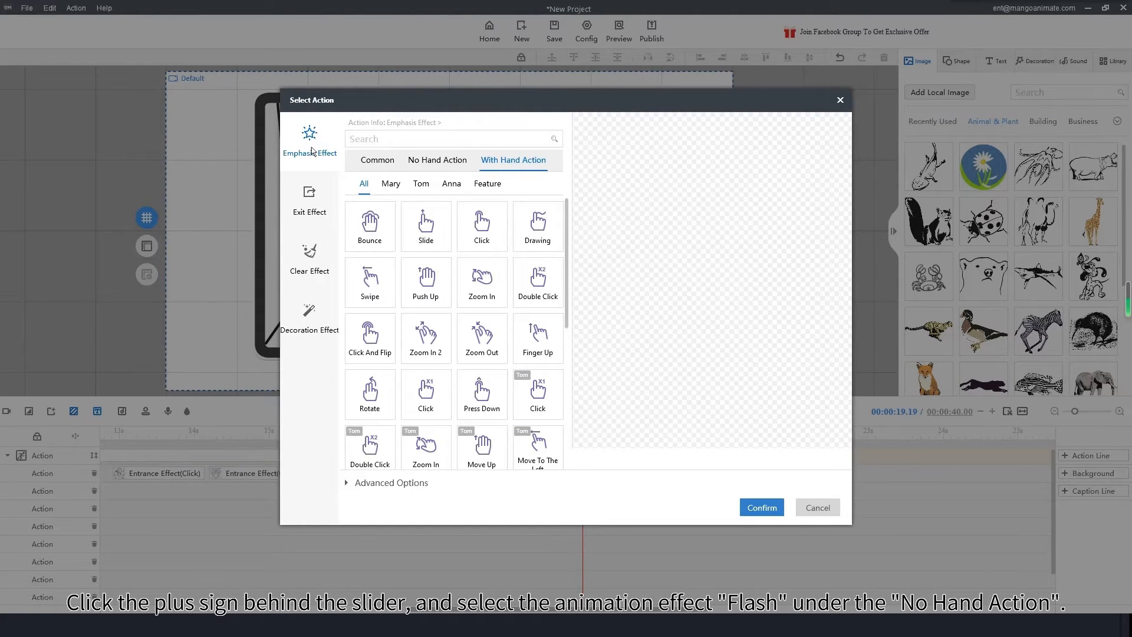
left_click(463, 161)
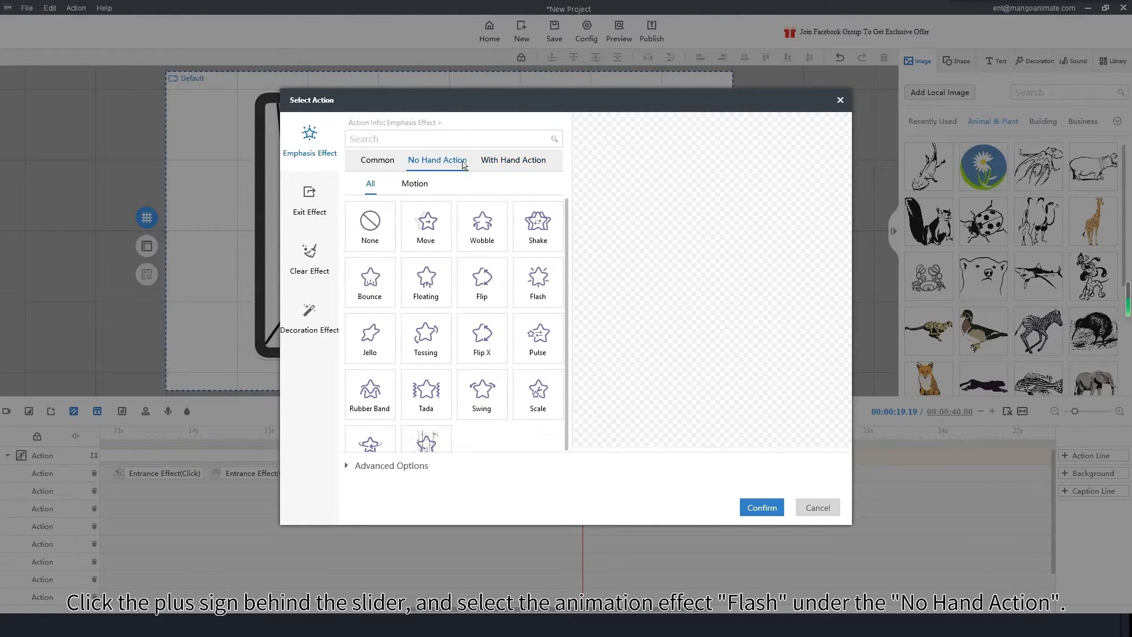
left_click(536, 282)
left_click(762, 508)
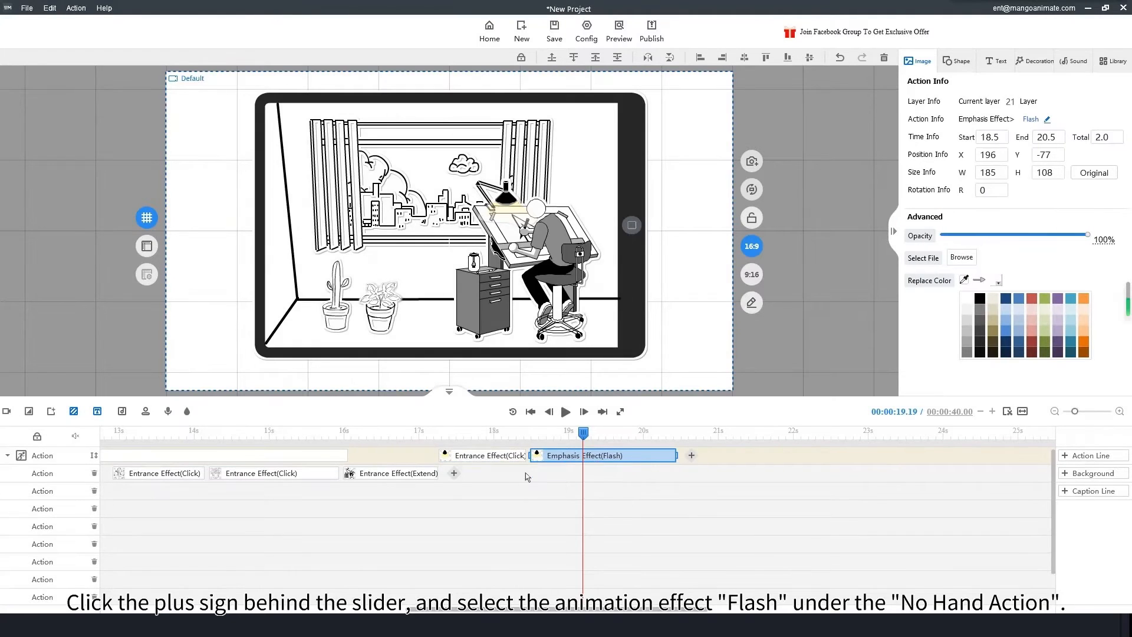
- Play back the lit lamp's Flash effect and shorten it to 1.3 s
key("space")
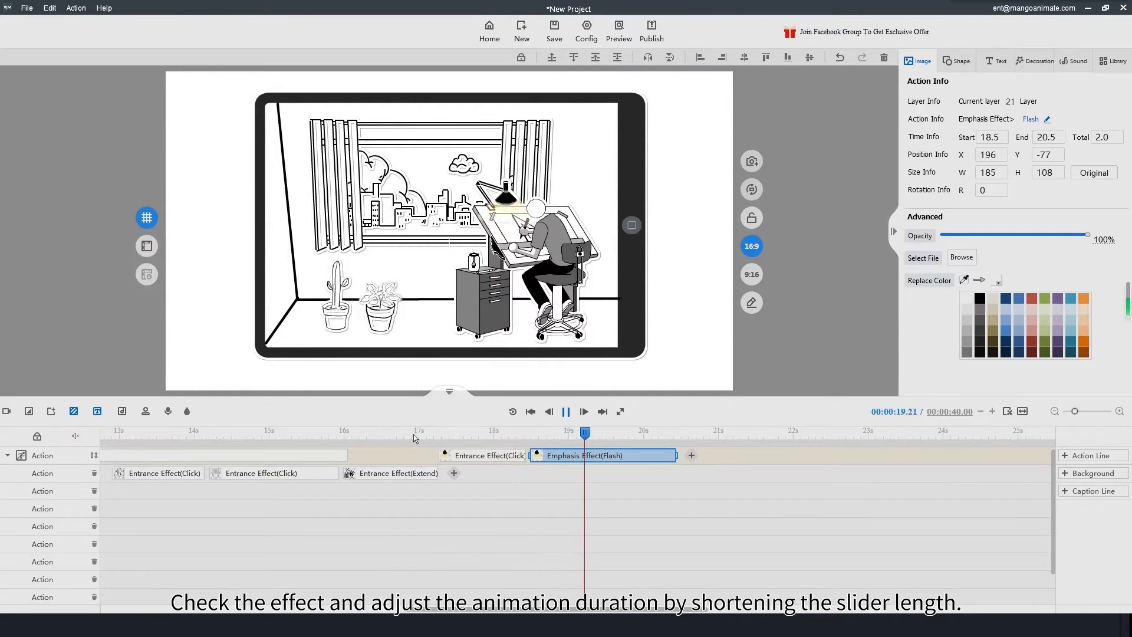
key("space")
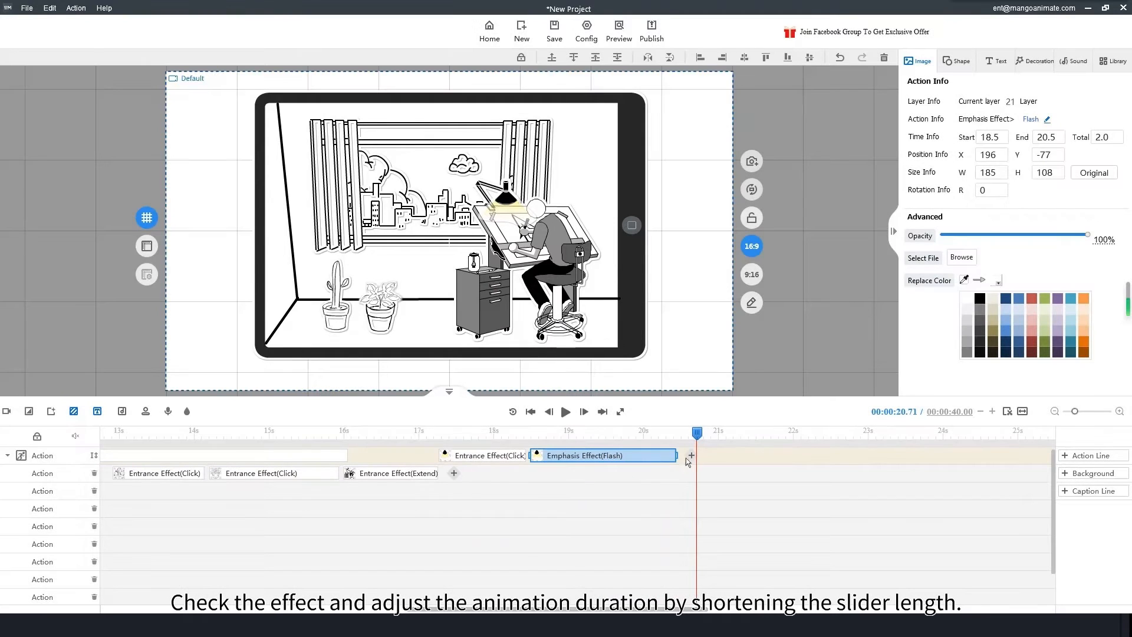
left_click_drag(678, 461, 634, 461)
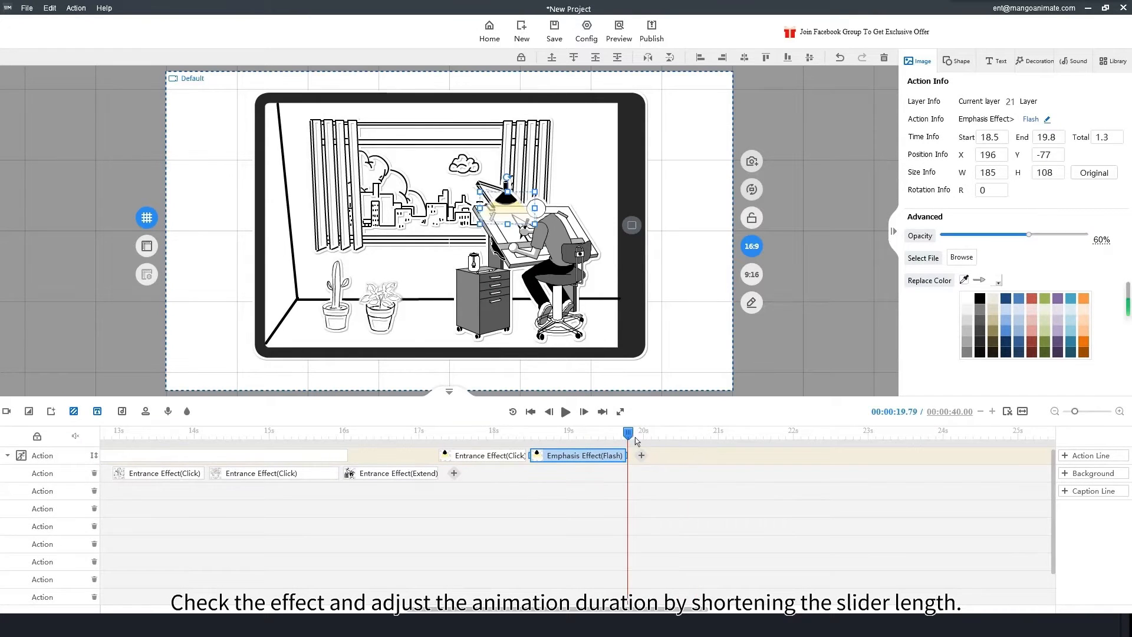
- Add the local image white clouds.svg from the scene2 folder after the lit lamp's Flash effect
left_click(916, 63)
left_click(938, 92)
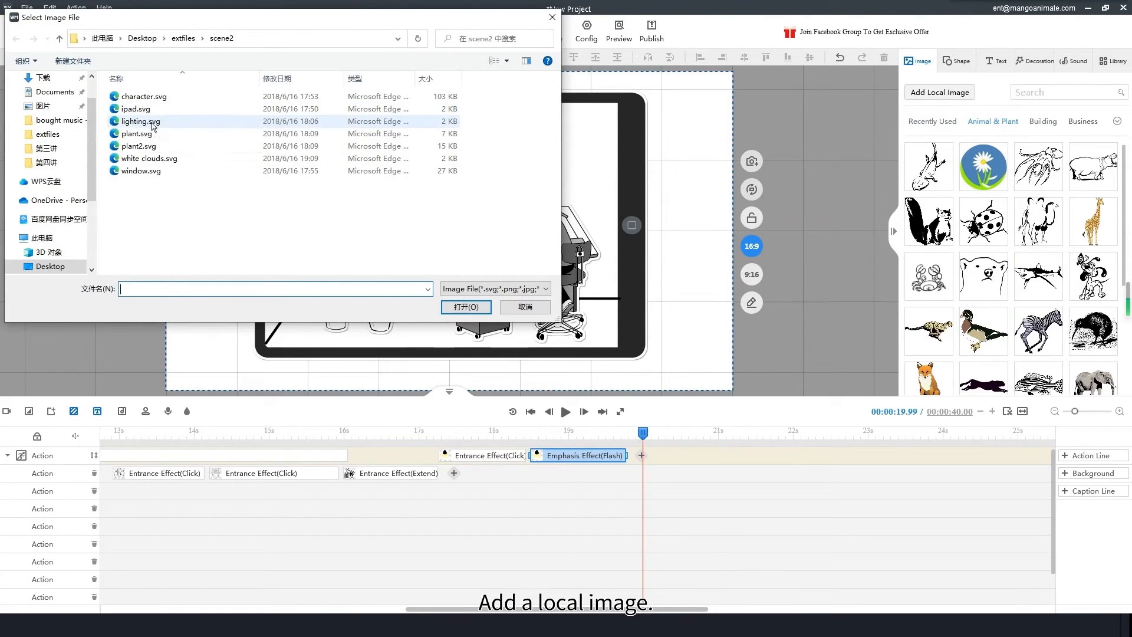
left_click(147, 159)
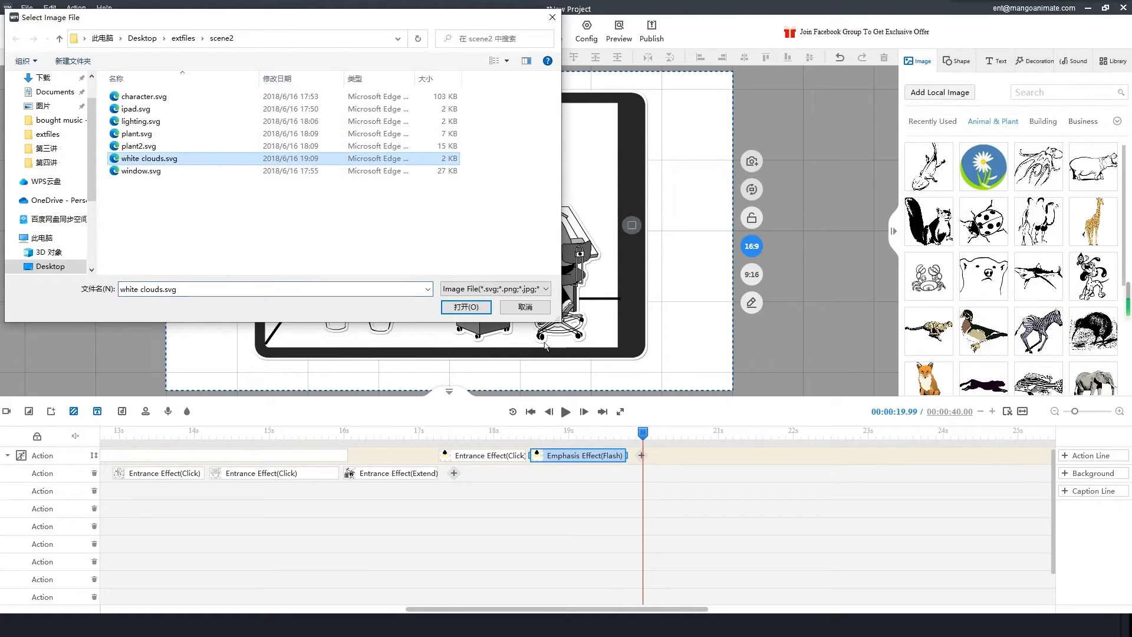
left_click(466, 307)
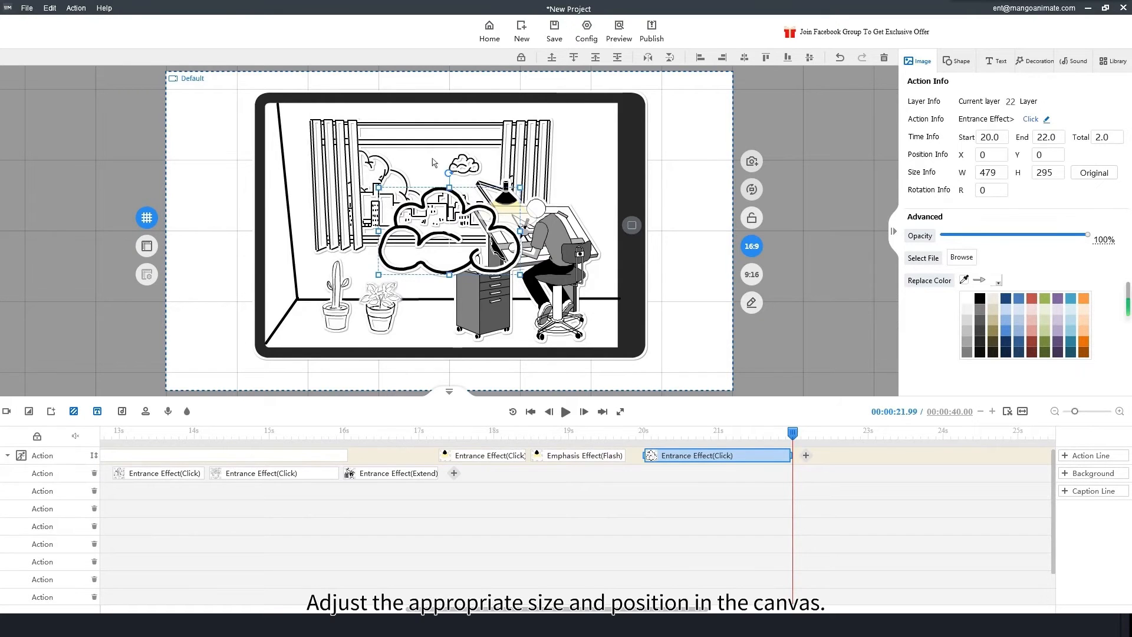
- Shrink the white cloud to 103 × 63 and place it over the window's cloud at X 50, Y -227
scroll(432, 158, "up", 5)
left_click(531, 315)
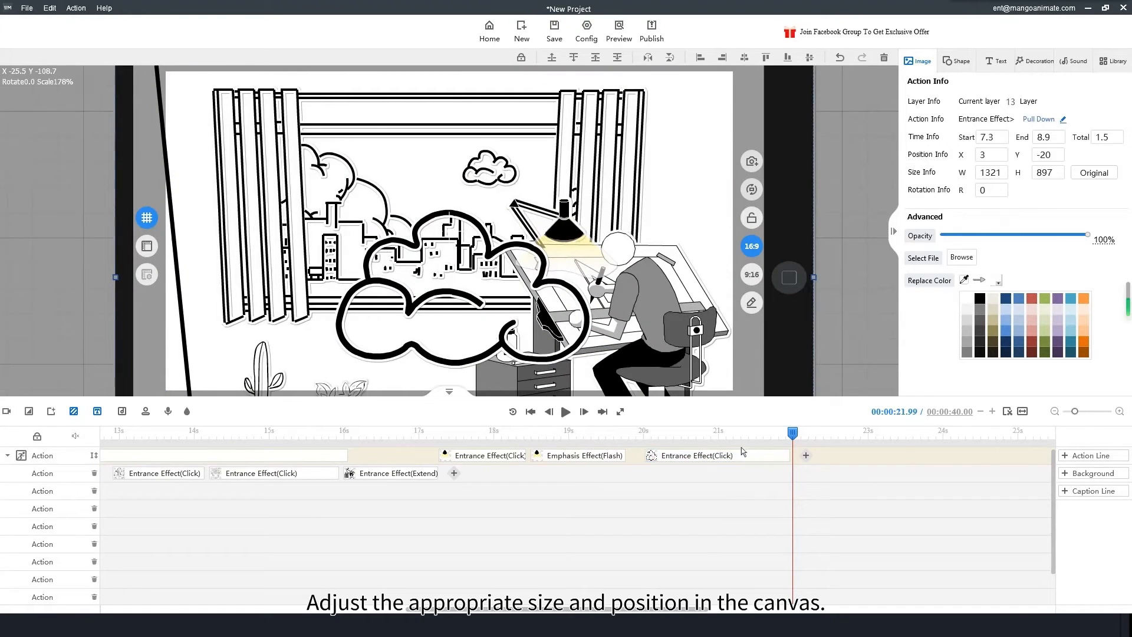
left_click(380, 288)
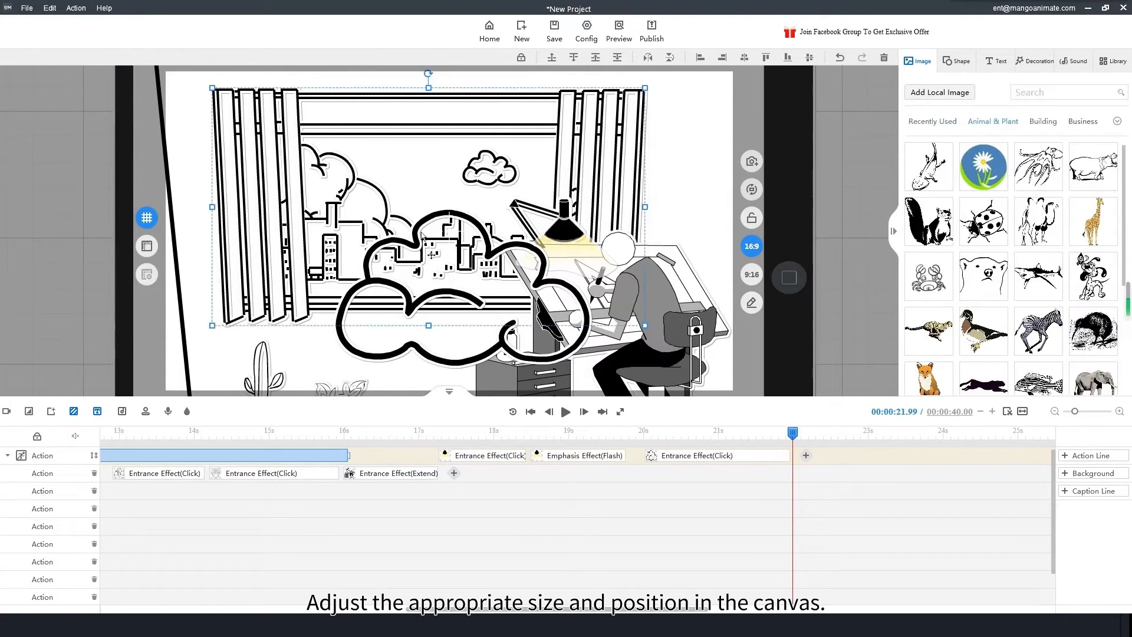
left_click(357, 357)
left_click_drag(335, 210, 484, 301)
left_click_drag(544, 353, 511, 166)
left_click_drag(465, 128, 464, 152)
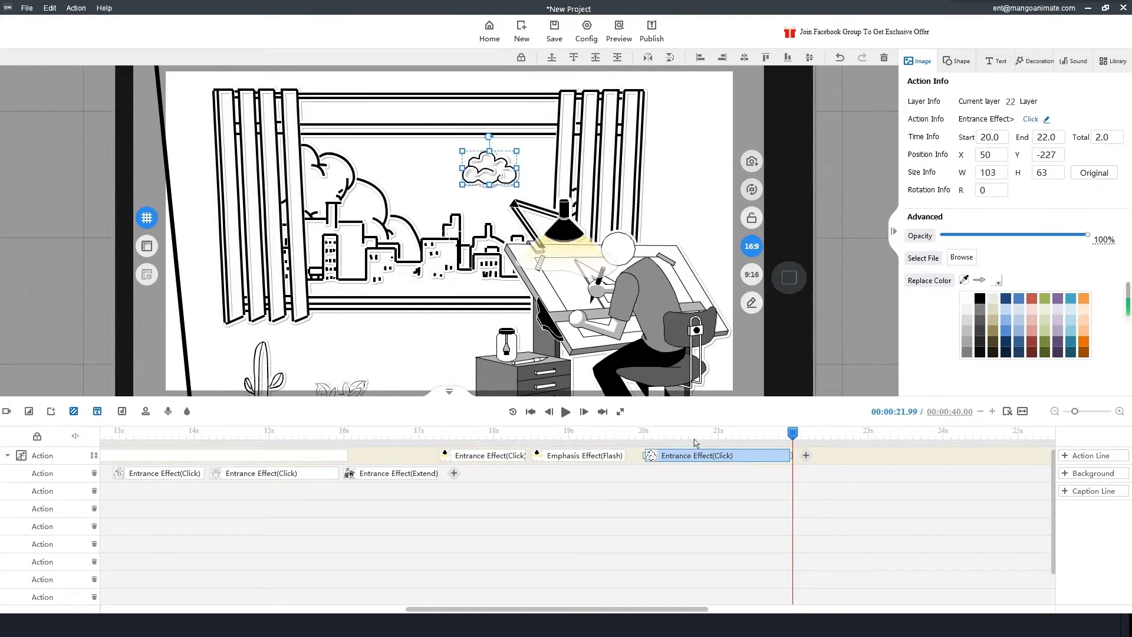
- Start the white cloud's Click entrance at 19.8 s, right after the Flash effect, and shorten it to 1.7 s using playback as a check
left_click_drag(788, 451, 774, 448)
left_click_drag(698, 436, 586, 434)
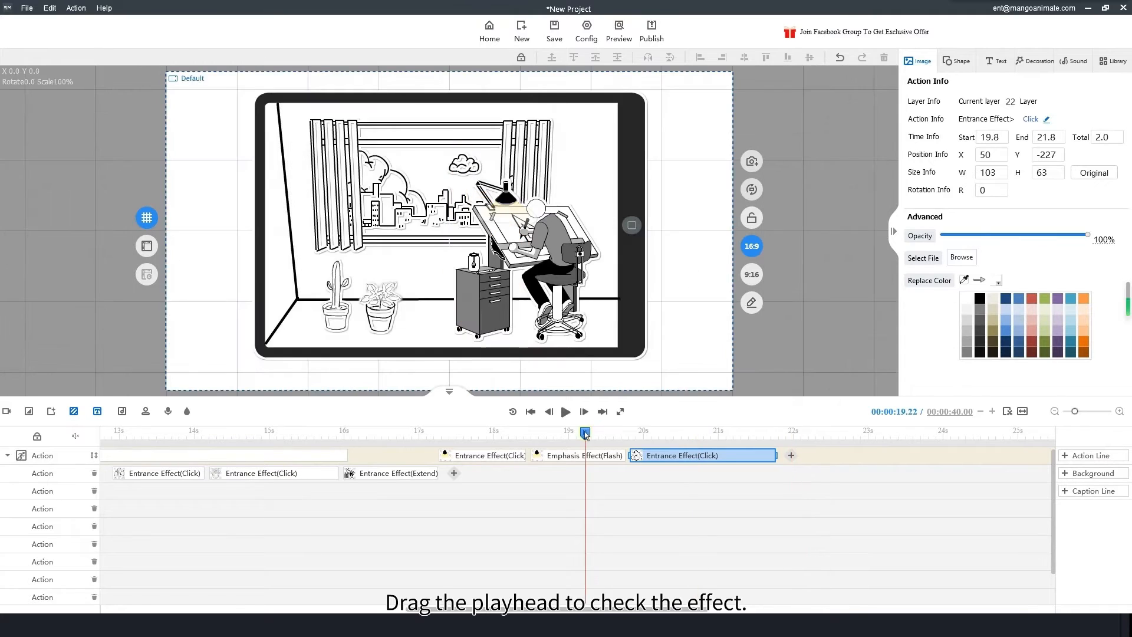
key("space")
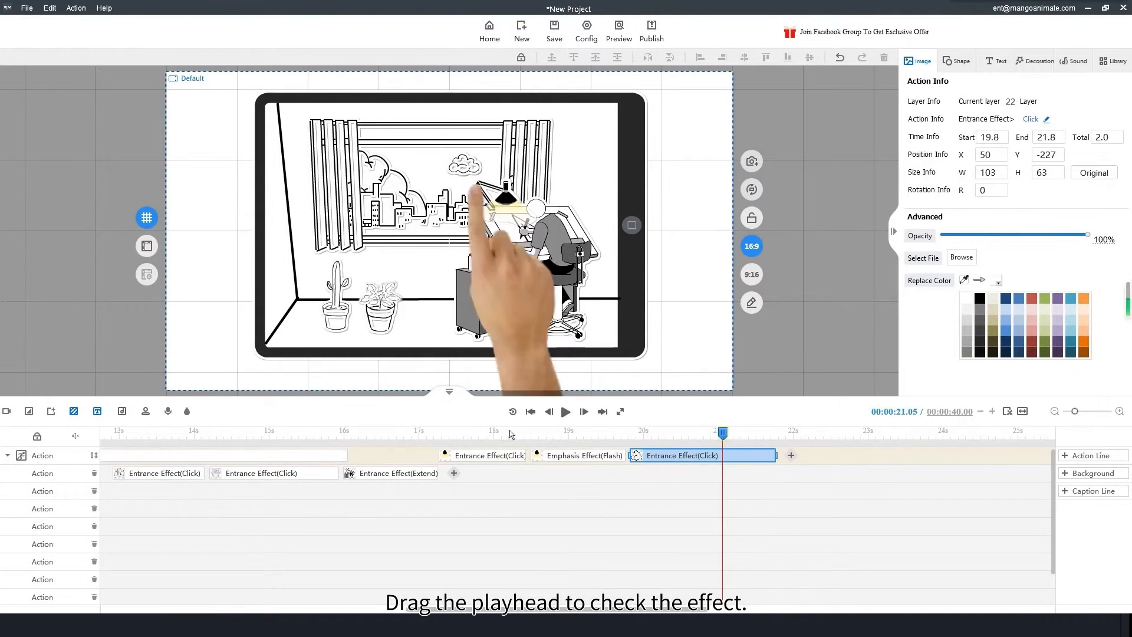
left_click(512, 434)
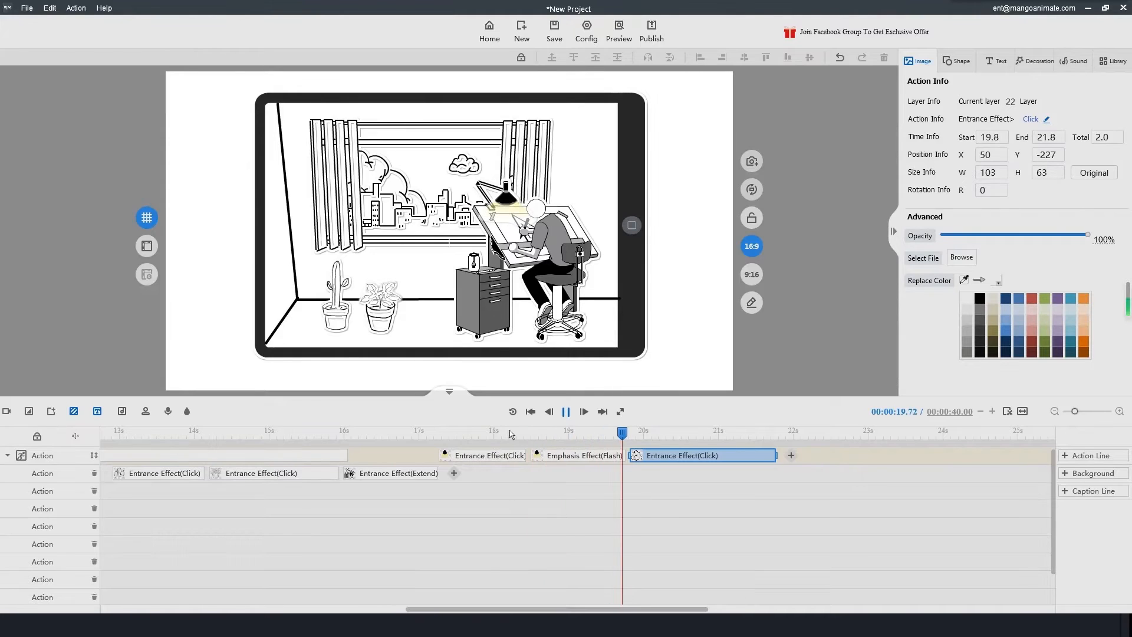
key("space")
mouse_move(769, 460)
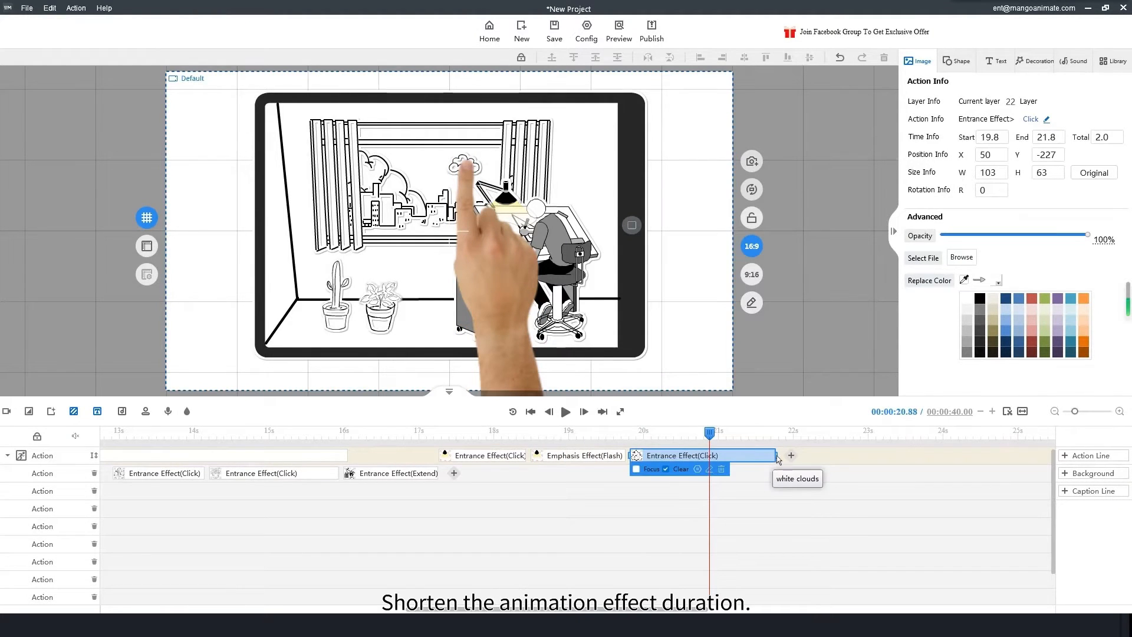
left_click_drag(778, 460, 755, 459)
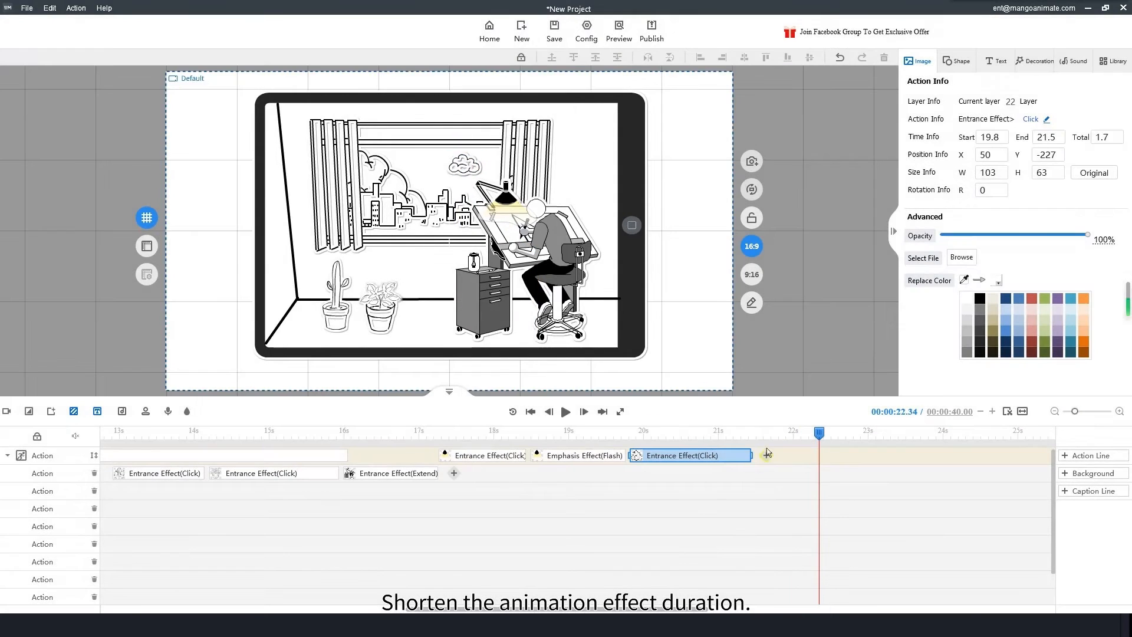
- Add the no-hand emphasis effect Move to the white cloud directly after its Click entrance, with default advanced options
left_click(767, 454)
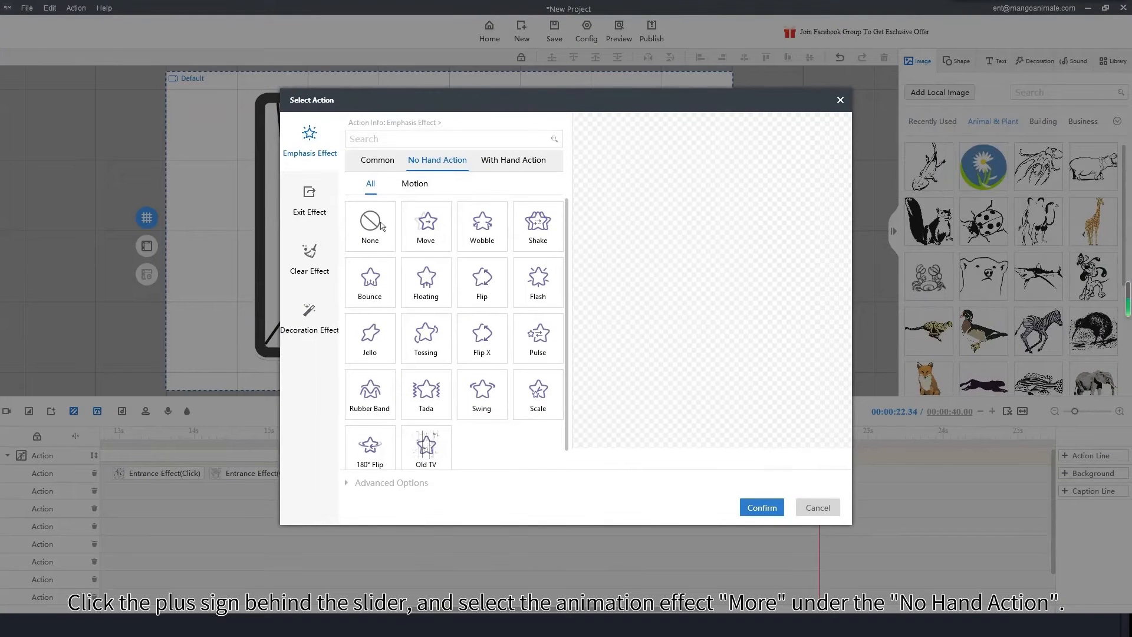
left_click(426, 224)
left_click(392, 483)
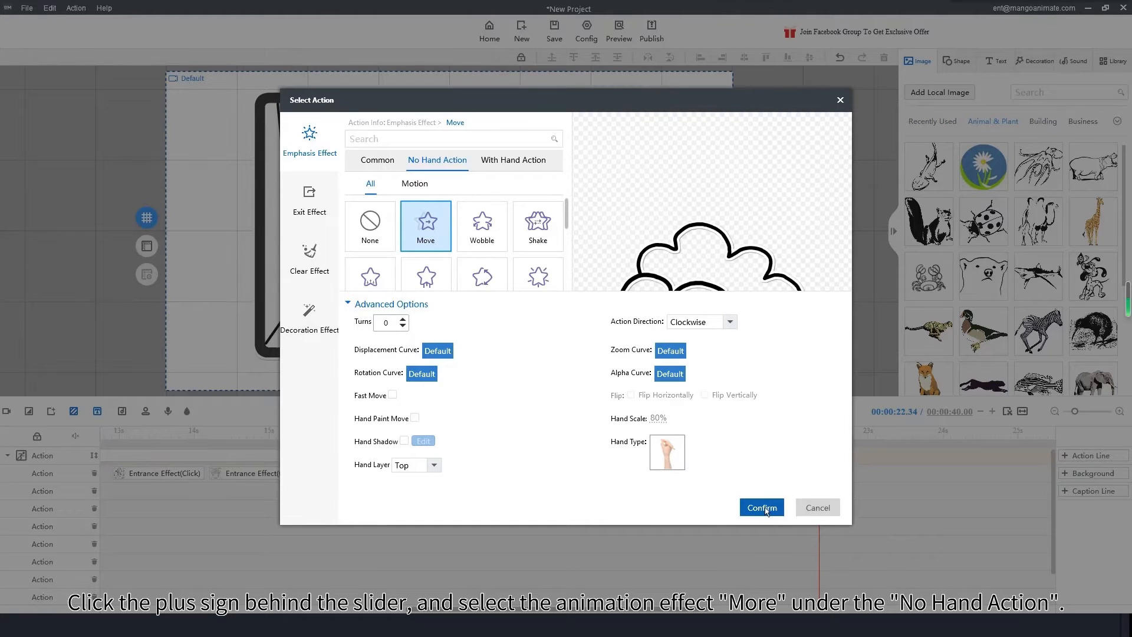
left_click(760, 507)
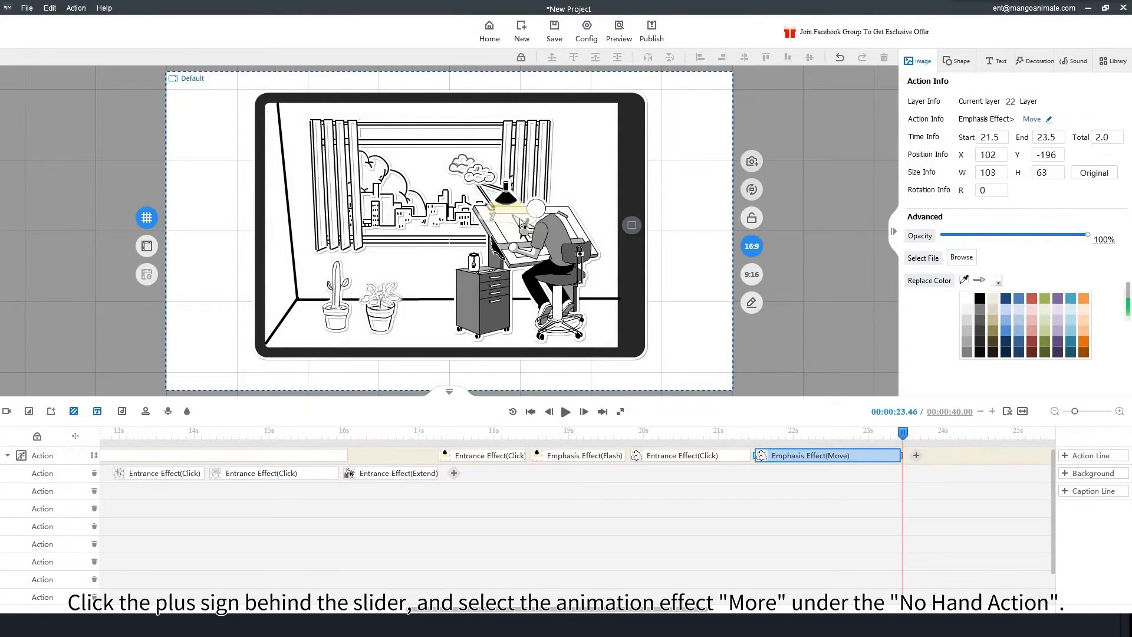
- Set the end point of the white cloud's Move effect beyond the window's right curtain, at X 422, Y -228
left_click(481, 176)
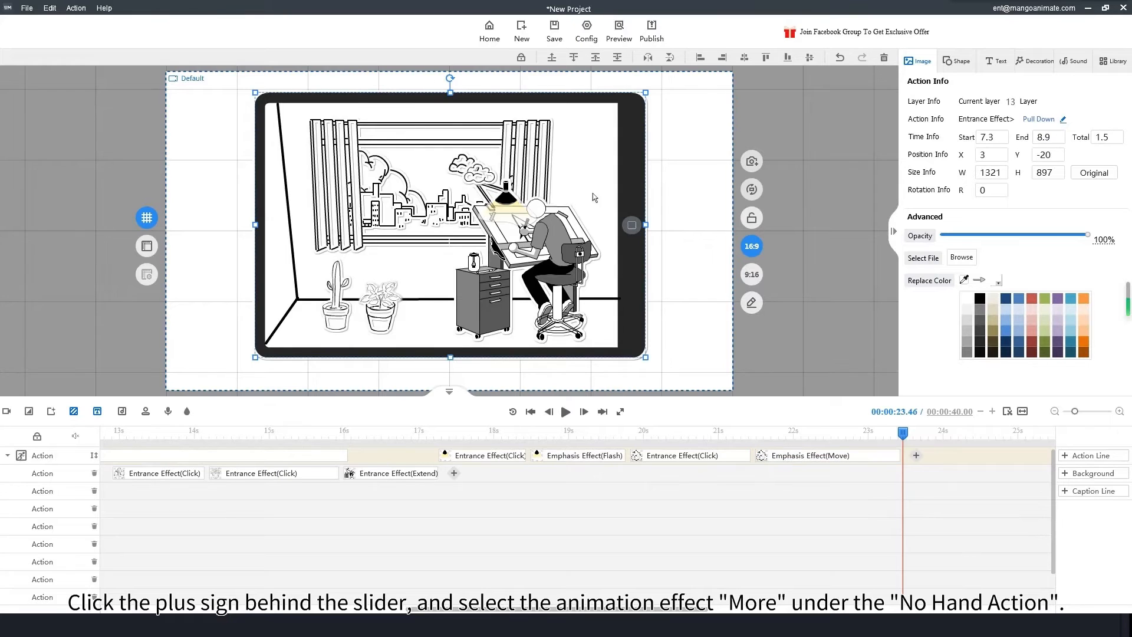
left_click(667, 176)
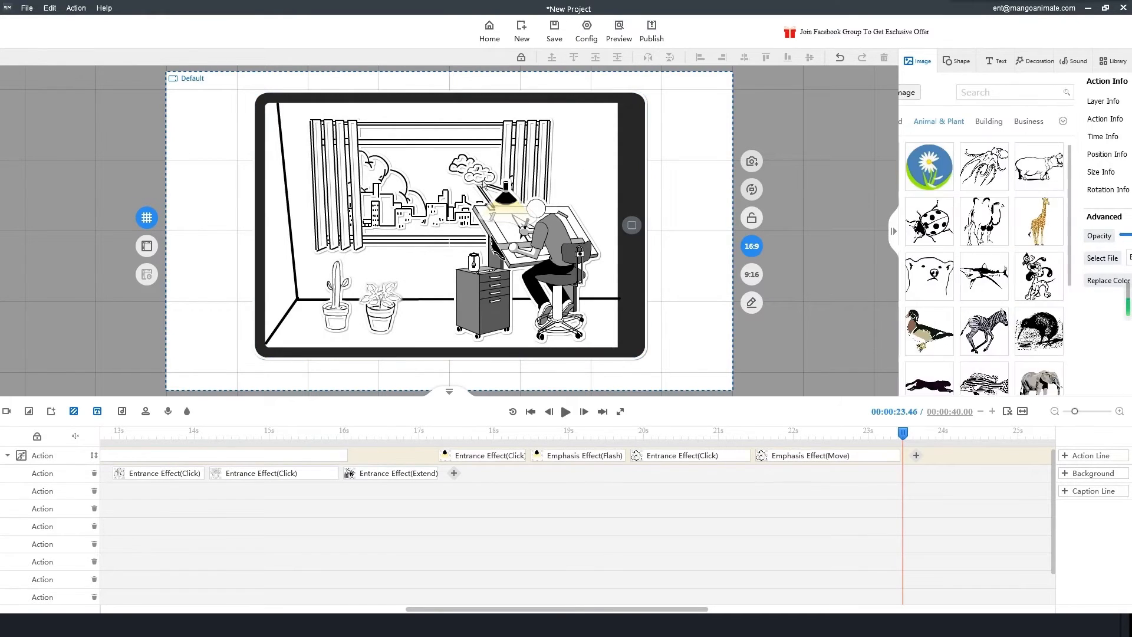
left_click(483, 176)
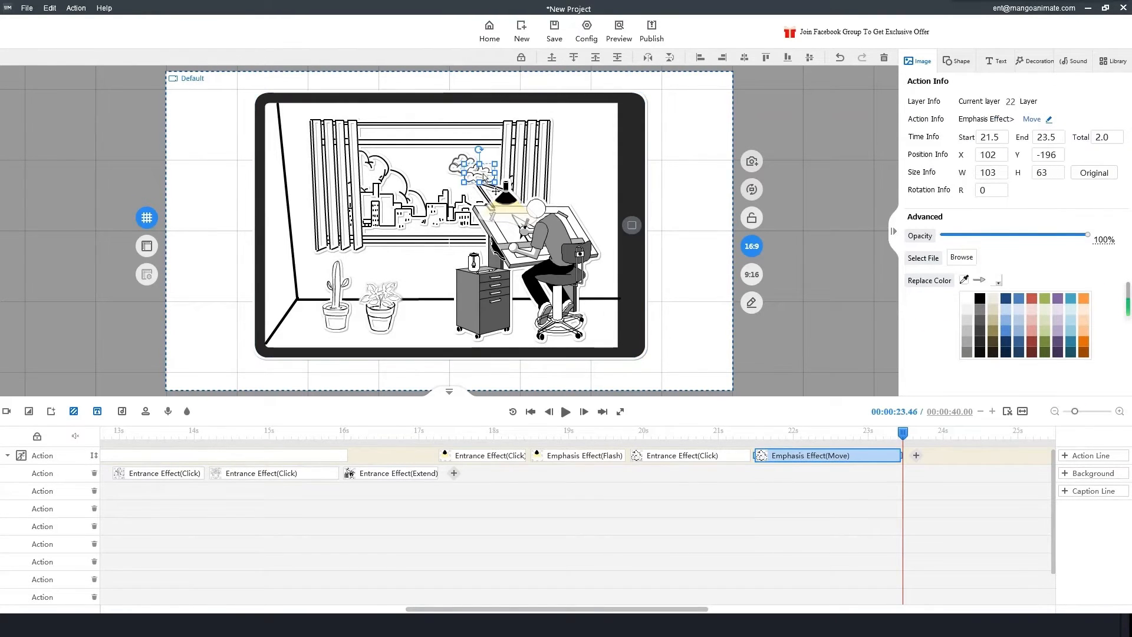
left_click_drag(483, 175, 591, 182)
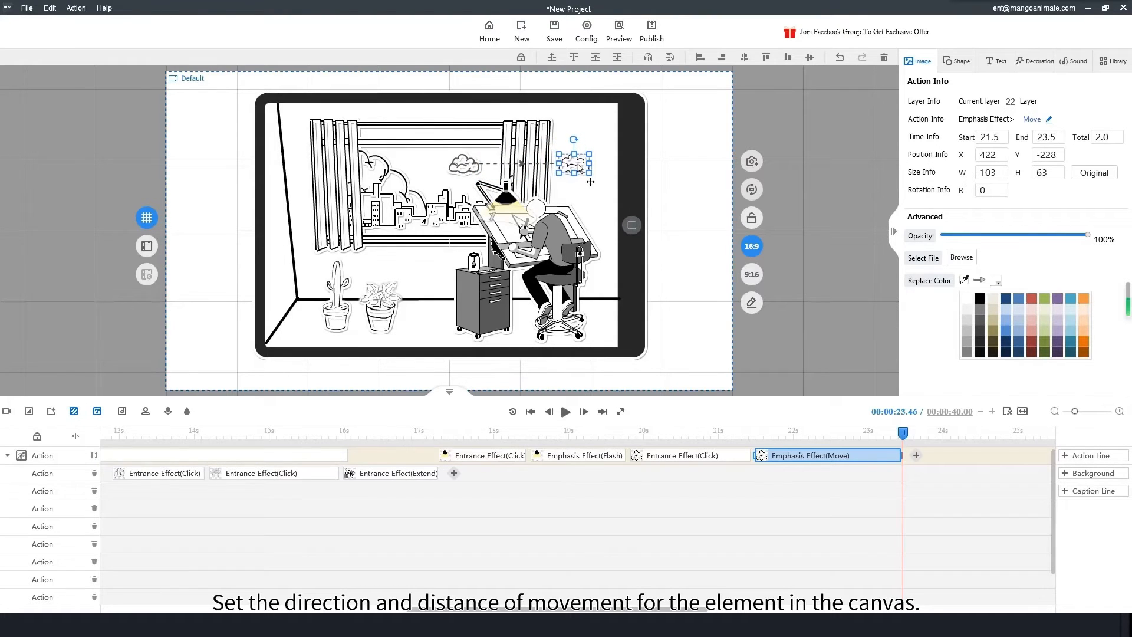
- Play back the white cloud's Move effect from just before it starts
left_click_drag(899, 434, 737, 435)
key("space")
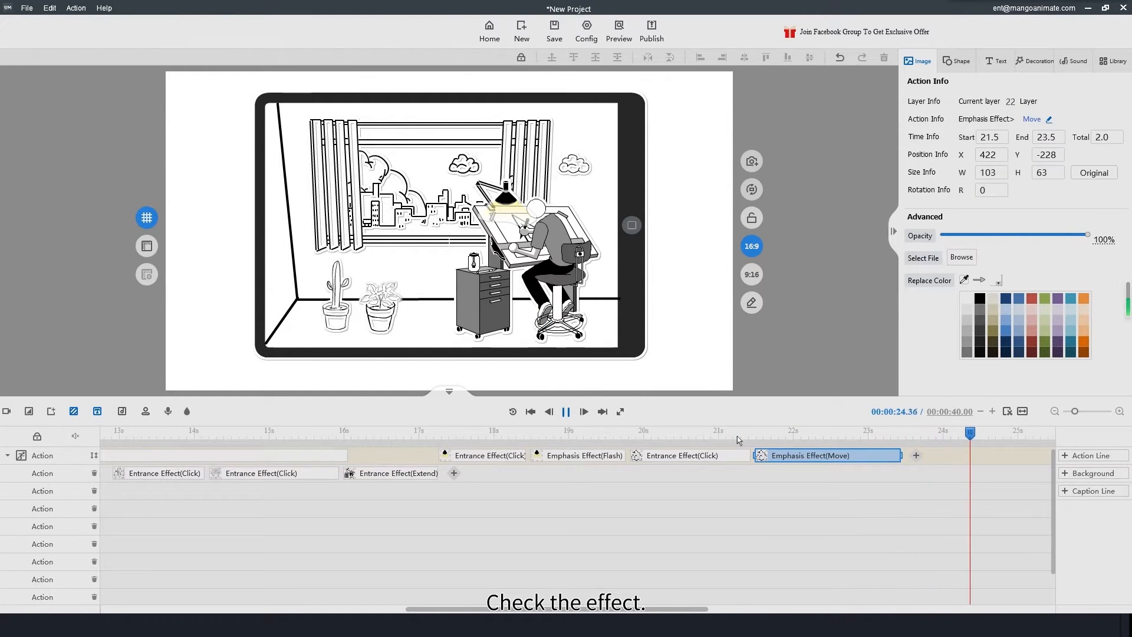
key("space")
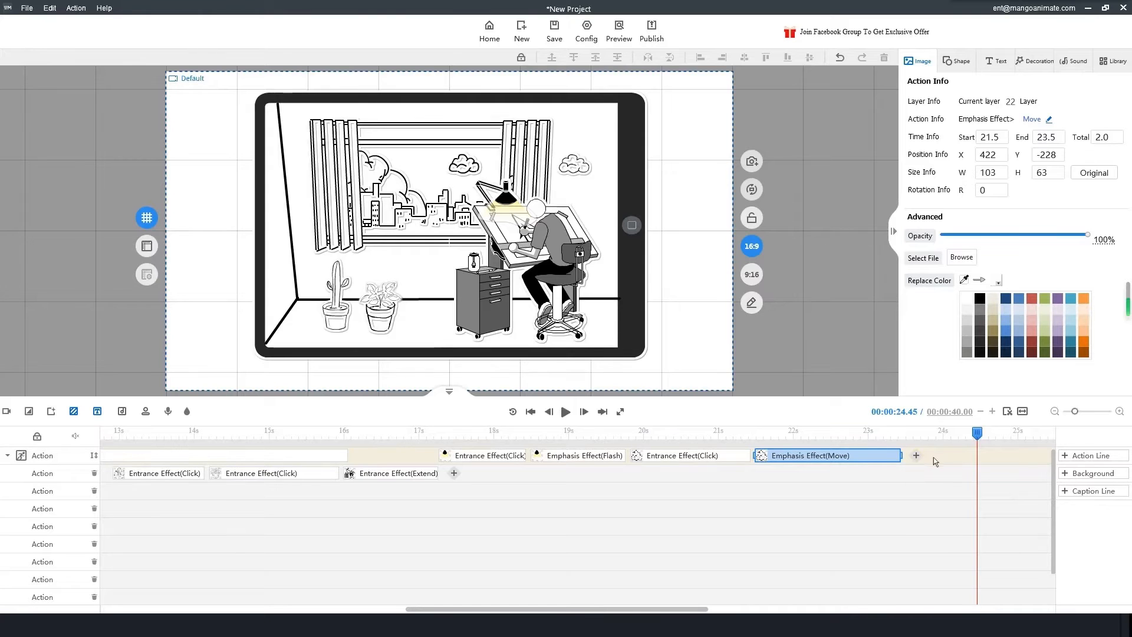
- Add the no-hand clear effect Fade Out directly after the cloud's Move effect, with Clear Multiple Lines set to Yes
left_click(921, 454)
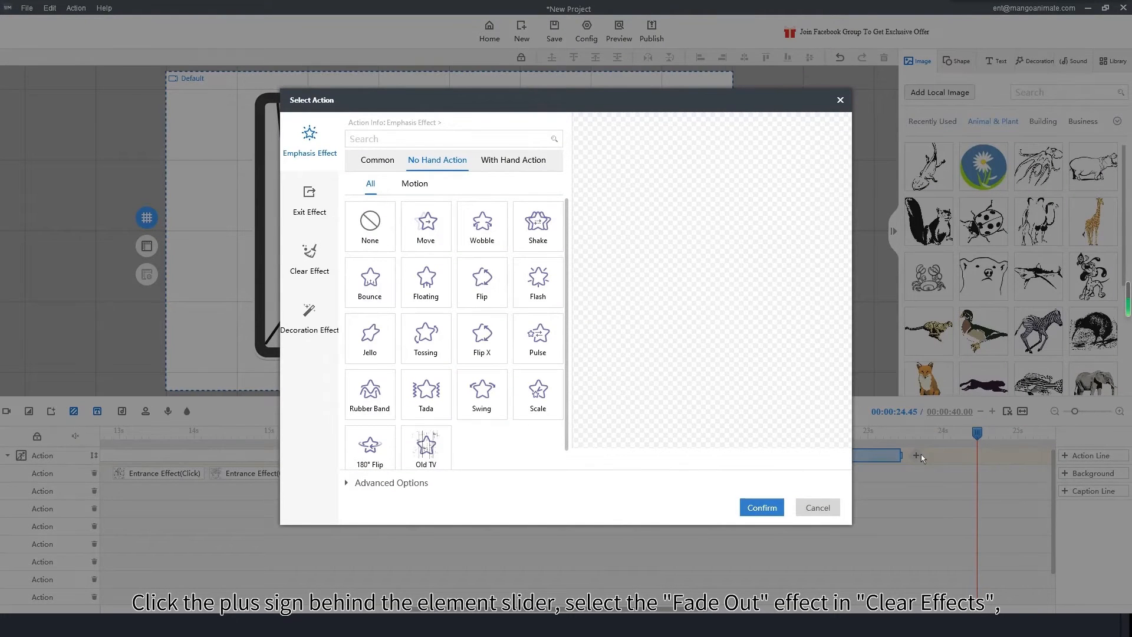
scroll(428, 398, "down", 2)
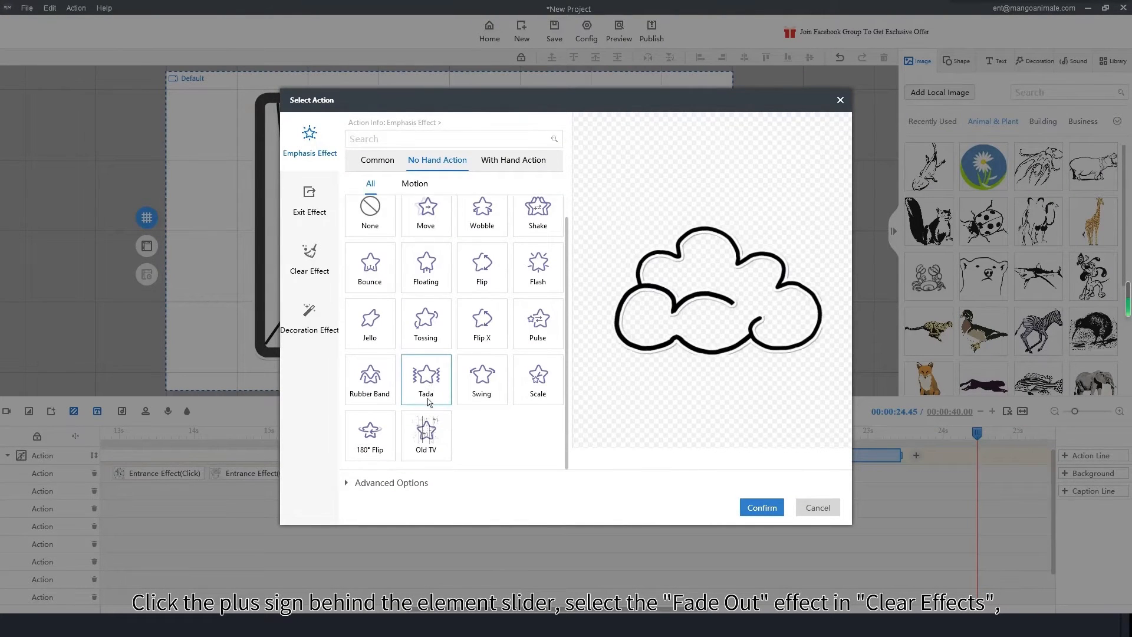
left_click(310, 269)
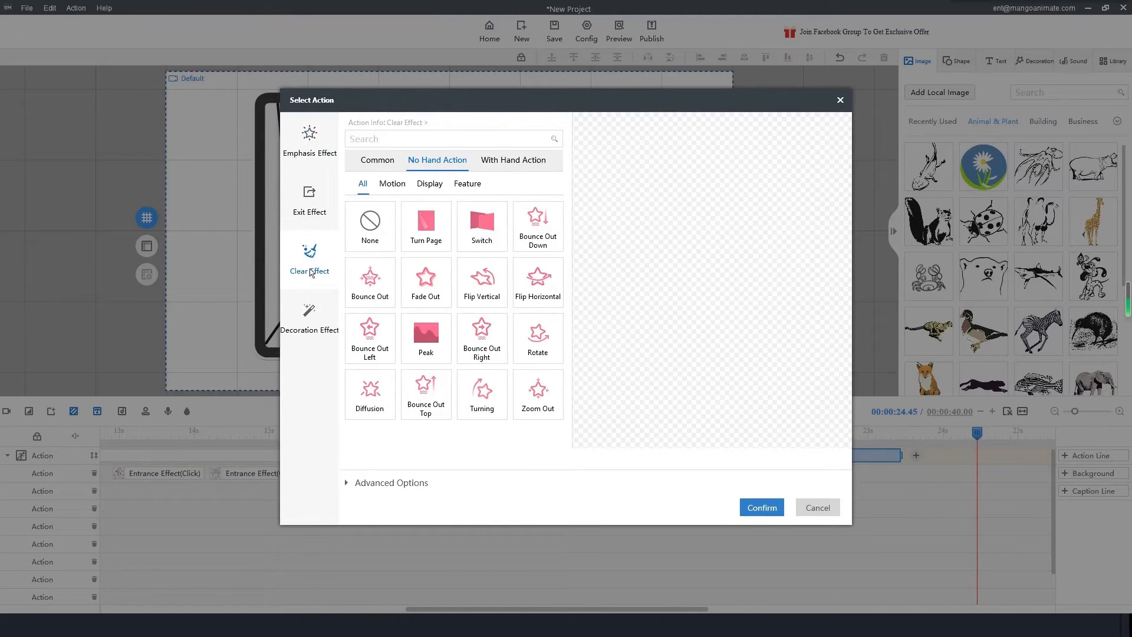
left_click(498, 360)
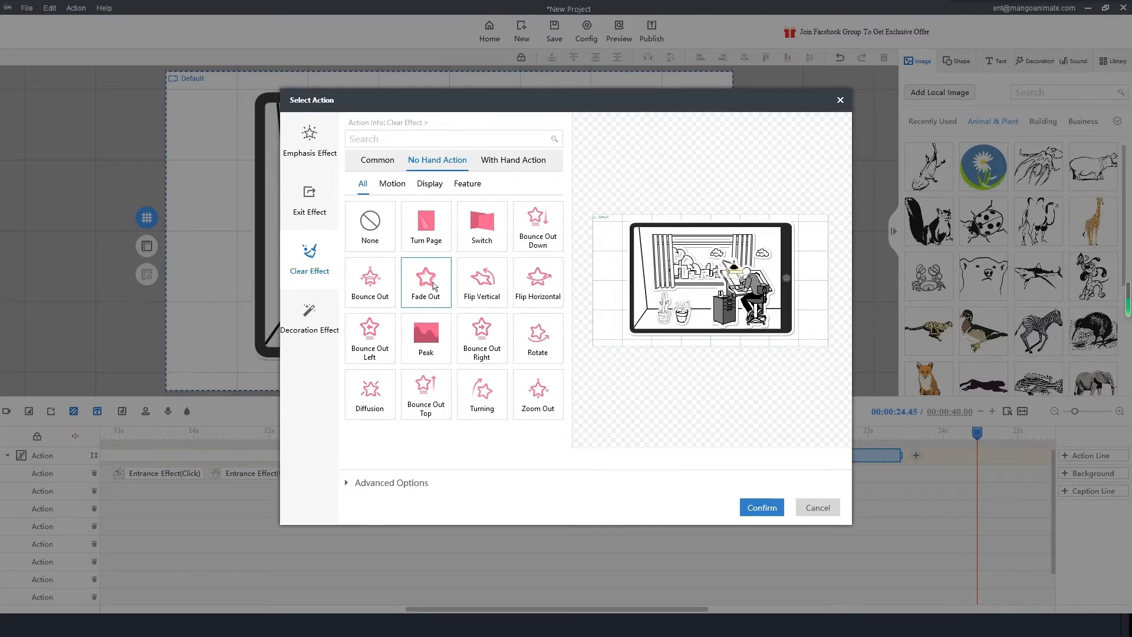
left_click(435, 286)
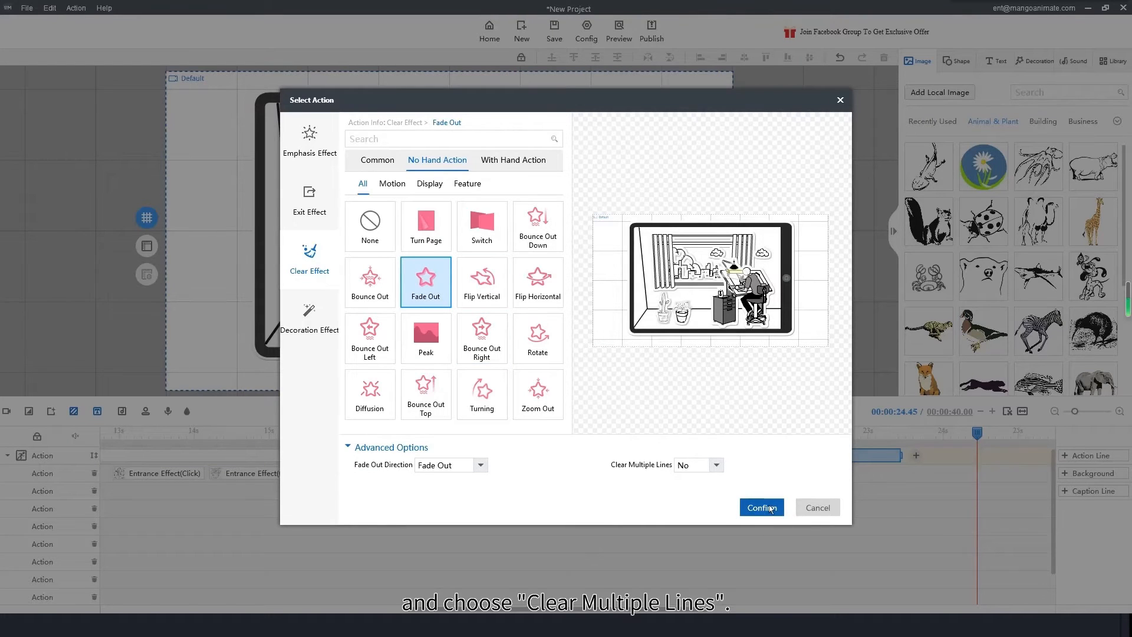
left_click(717, 466)
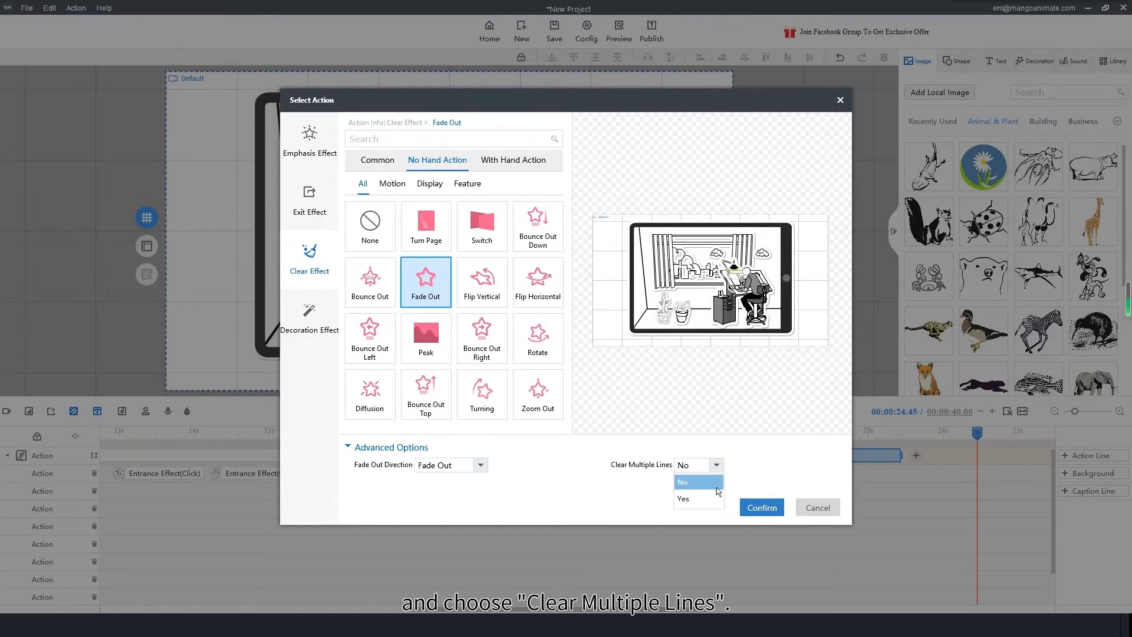
left_click(762, 508)
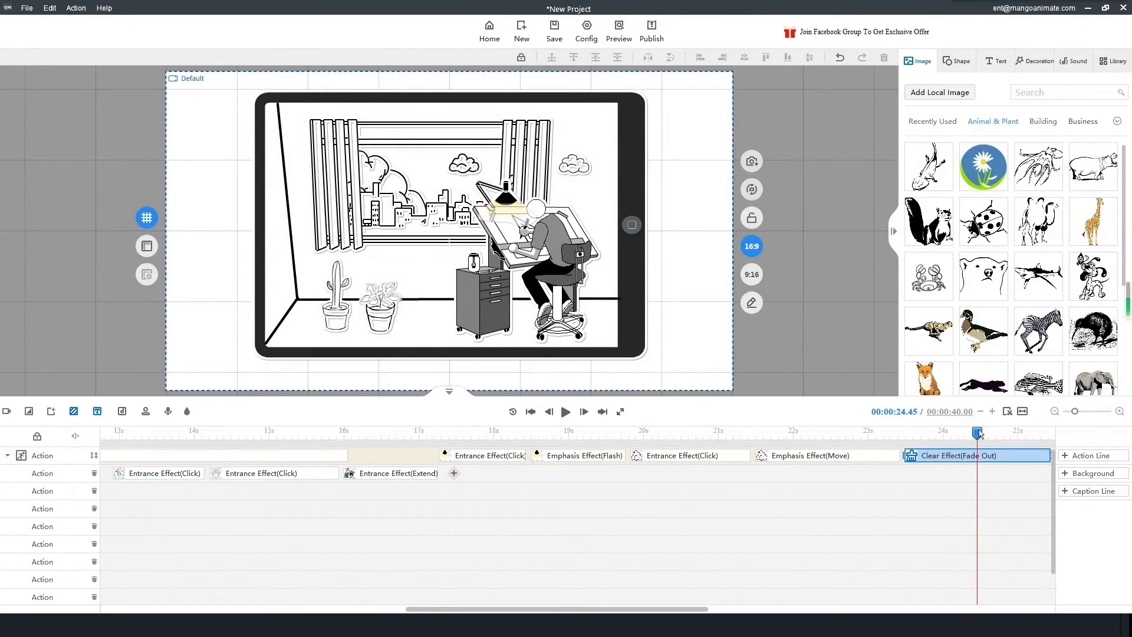
- Play back the tablet scene's Fade Out clear effect, starting during the cloud's Move effect
left_click_drag(977, 434, 829, 434)
key("space")
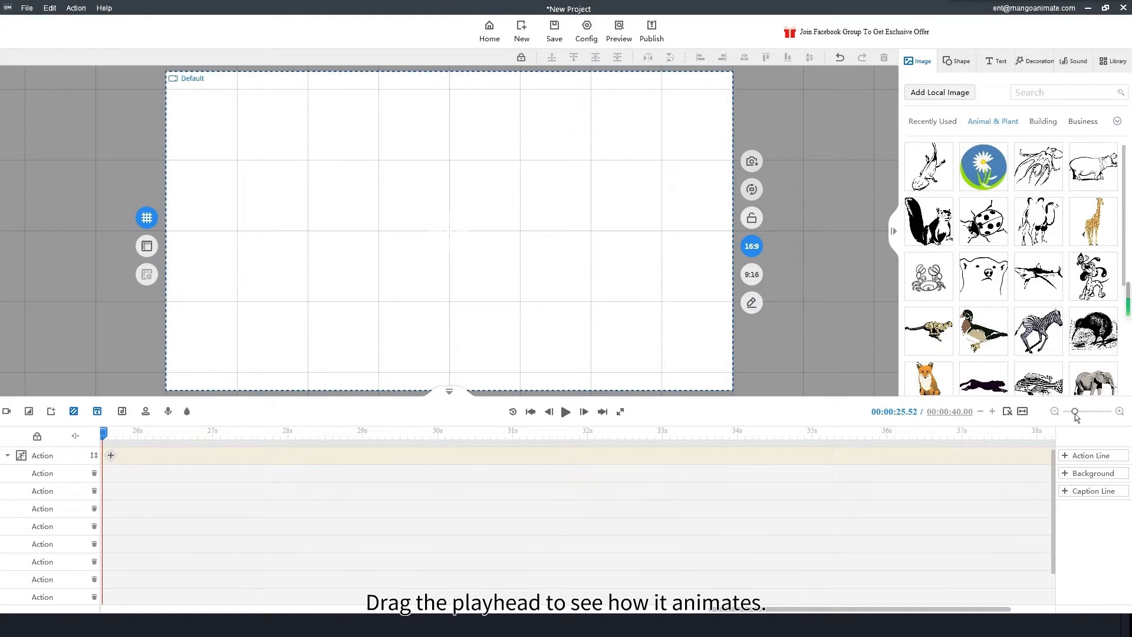
left_click_drag(1075, 412, 1068, 413)
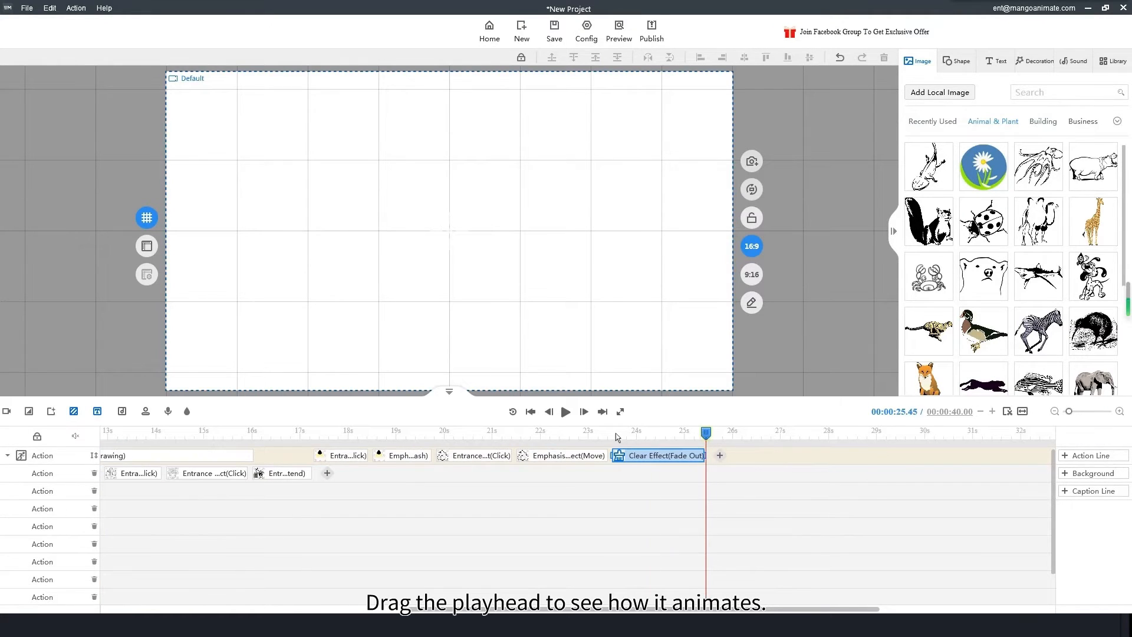
left_click_drag(615, 433, 568, 430)
key("space")
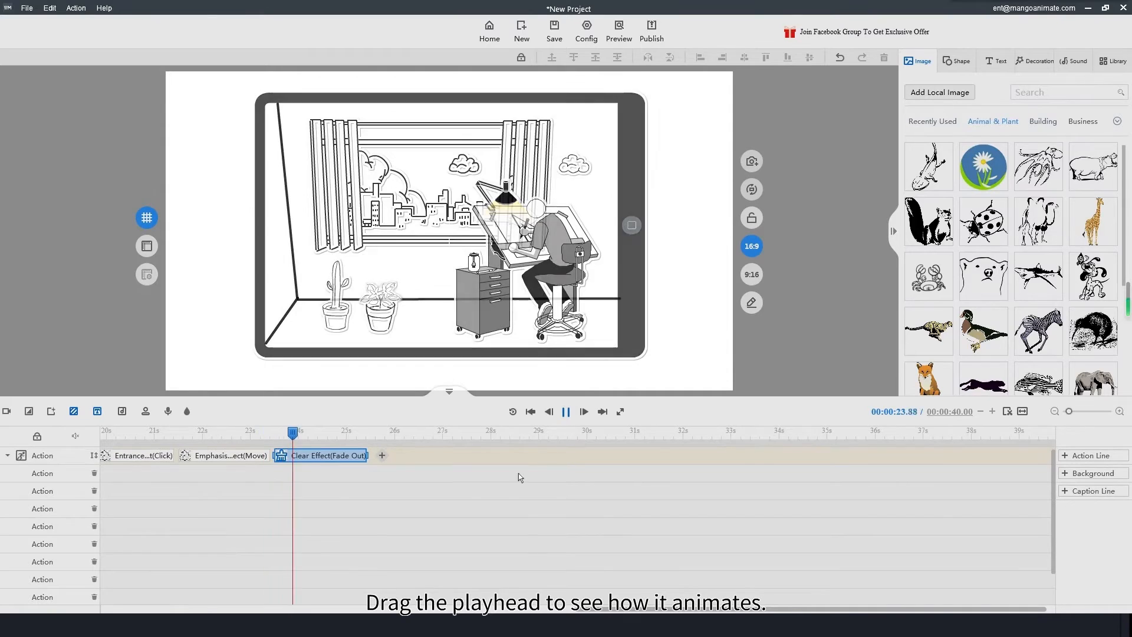
- Stop the playback and add a camera row to the timeline
key("space")
left_click_drag(617, 609, 468, 608)
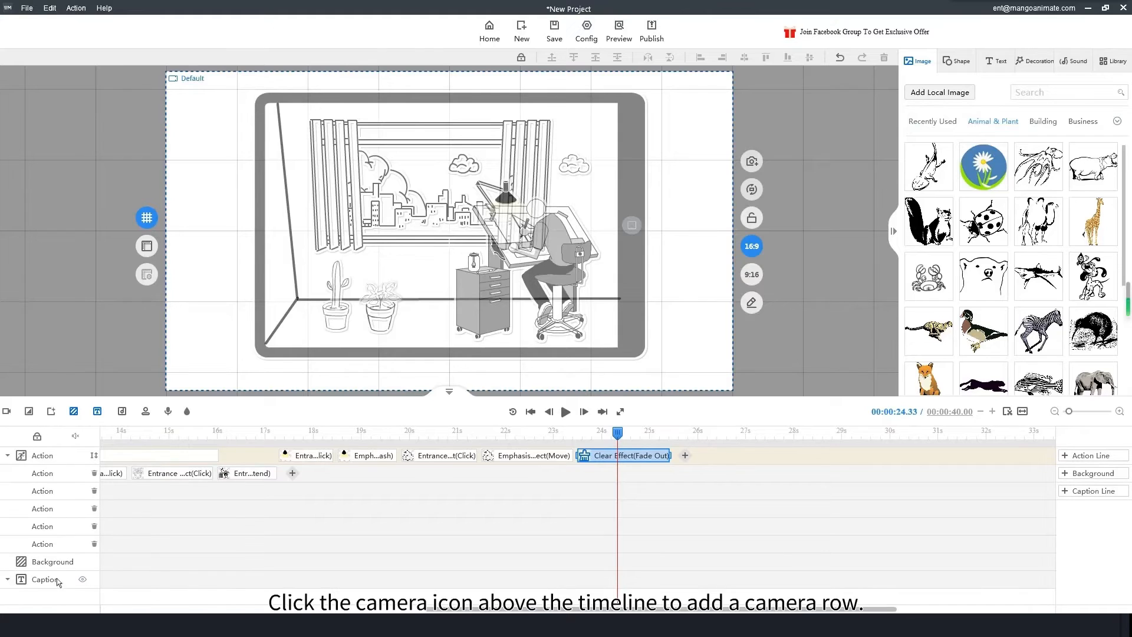
left_click(7, 411)
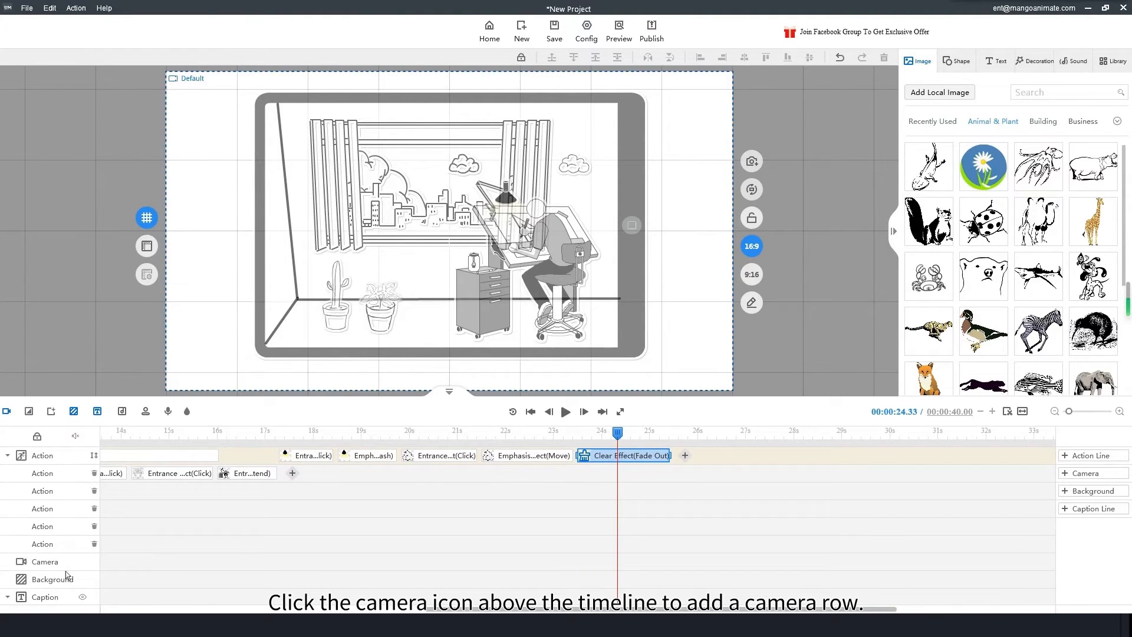
- Insert a camera with the None no-hand effect and place its shortened clip just after the 24 s mark
left_click(1055, 411)
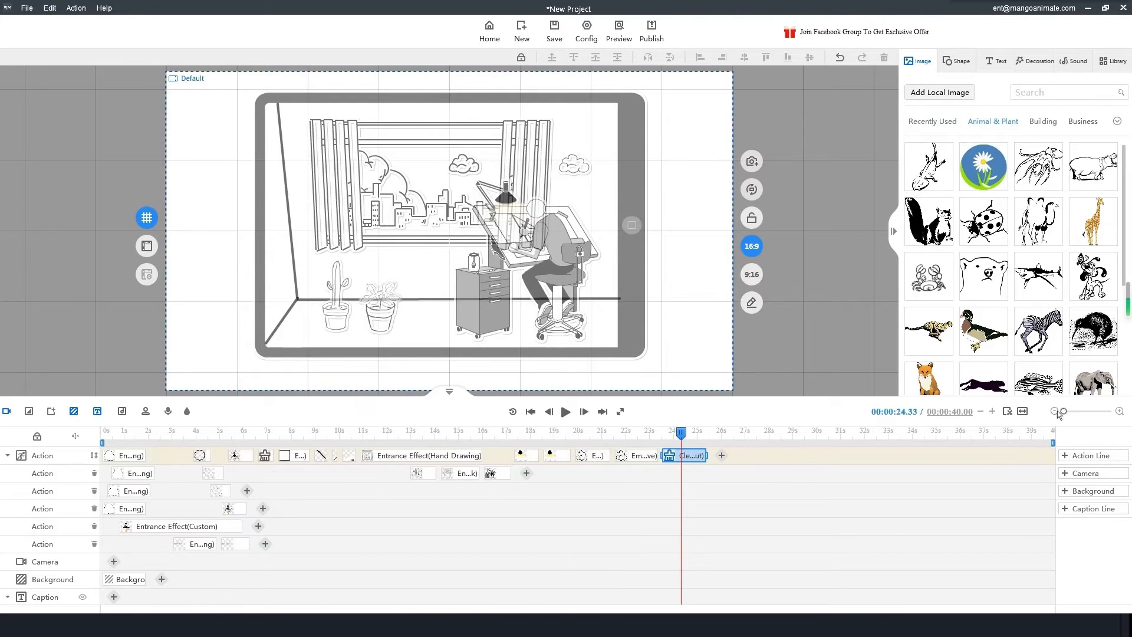
left_click(113, 561)
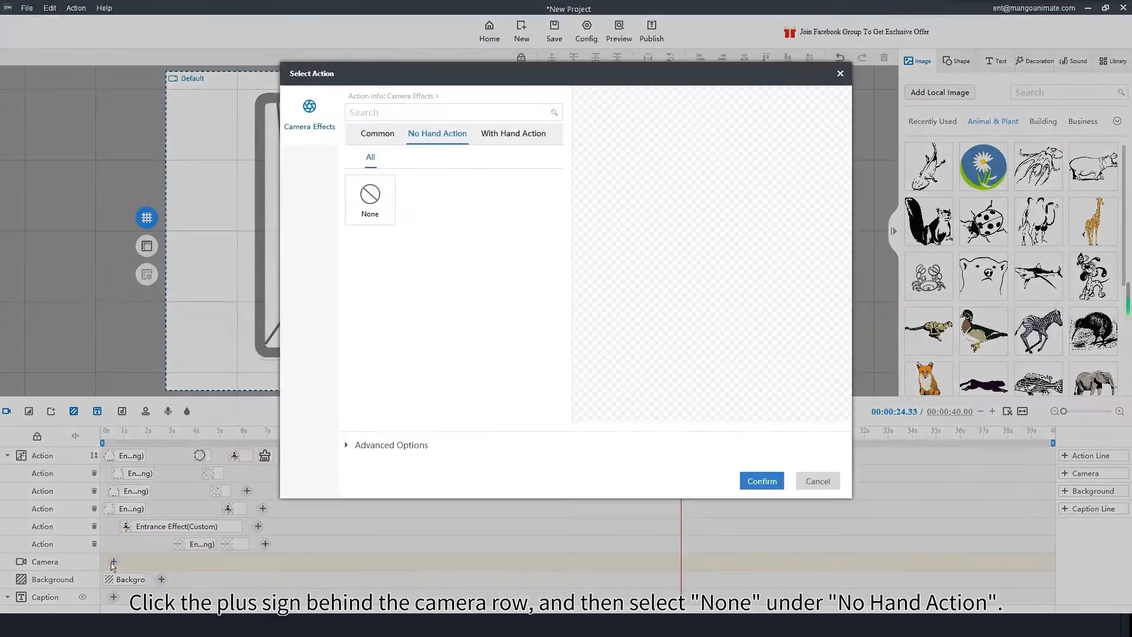
left_click(365, 227)
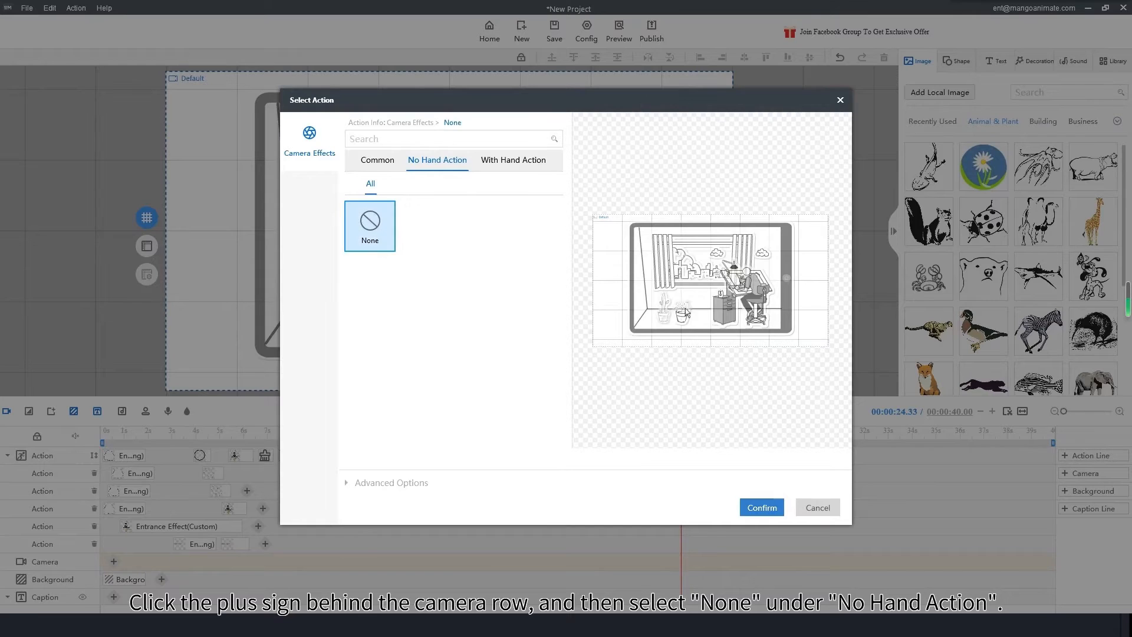
left_click(761, 508)
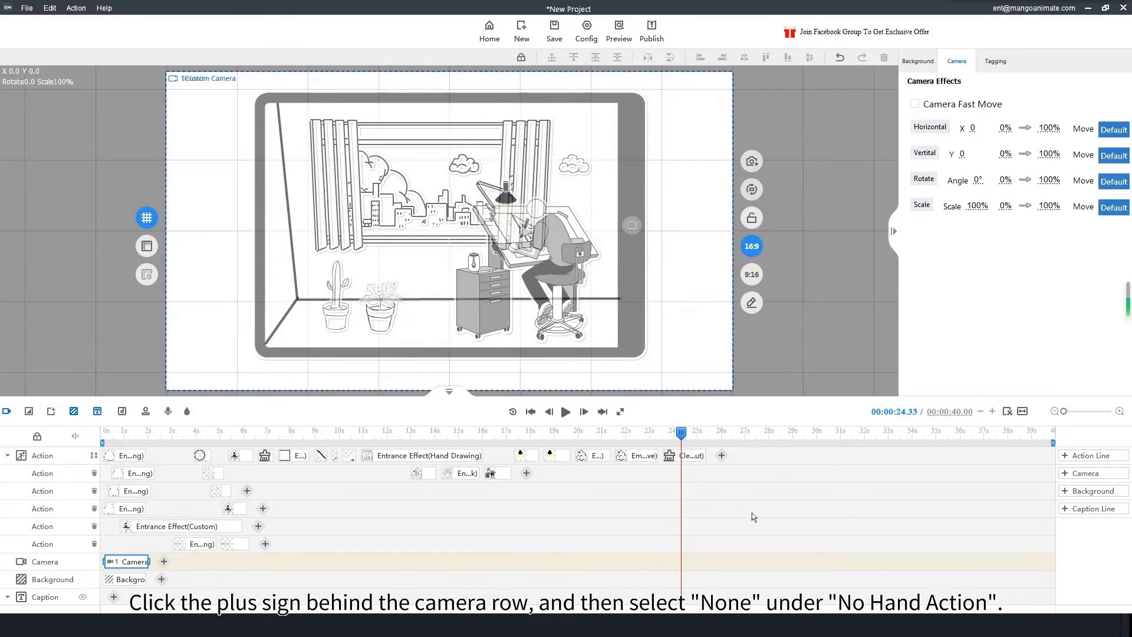
left_click_drag(127, 563, 677, 516)
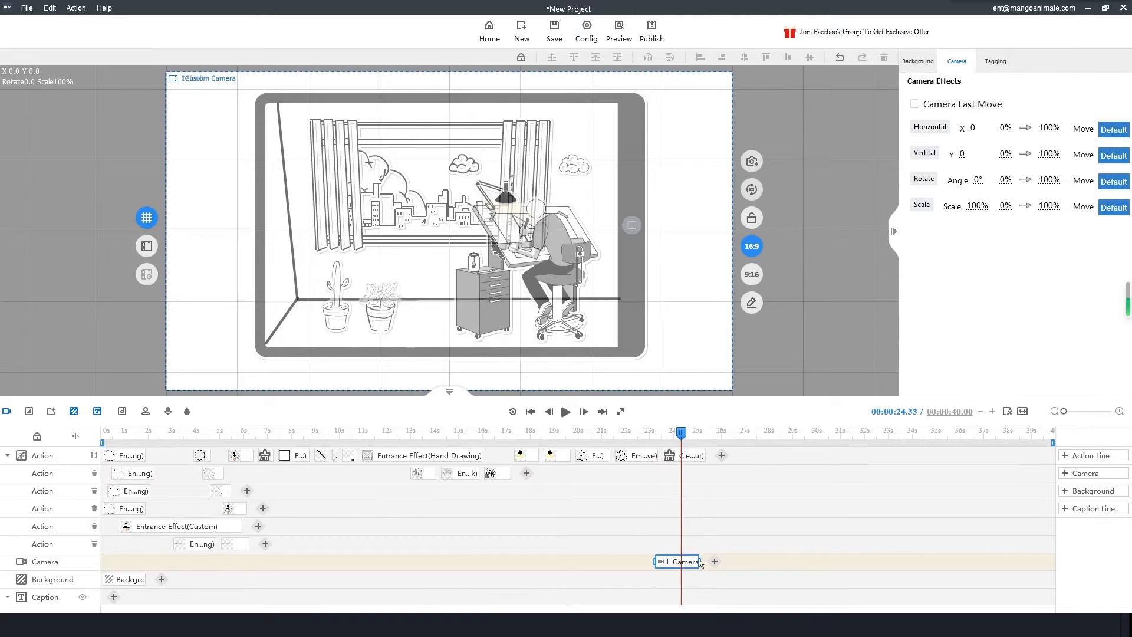
mouse_move(700, 562)
left_mouse_down()
mouse_move(686, 563)
mouse_move(734, 564)
mouse_move(695, 563)
left_mouse_up()
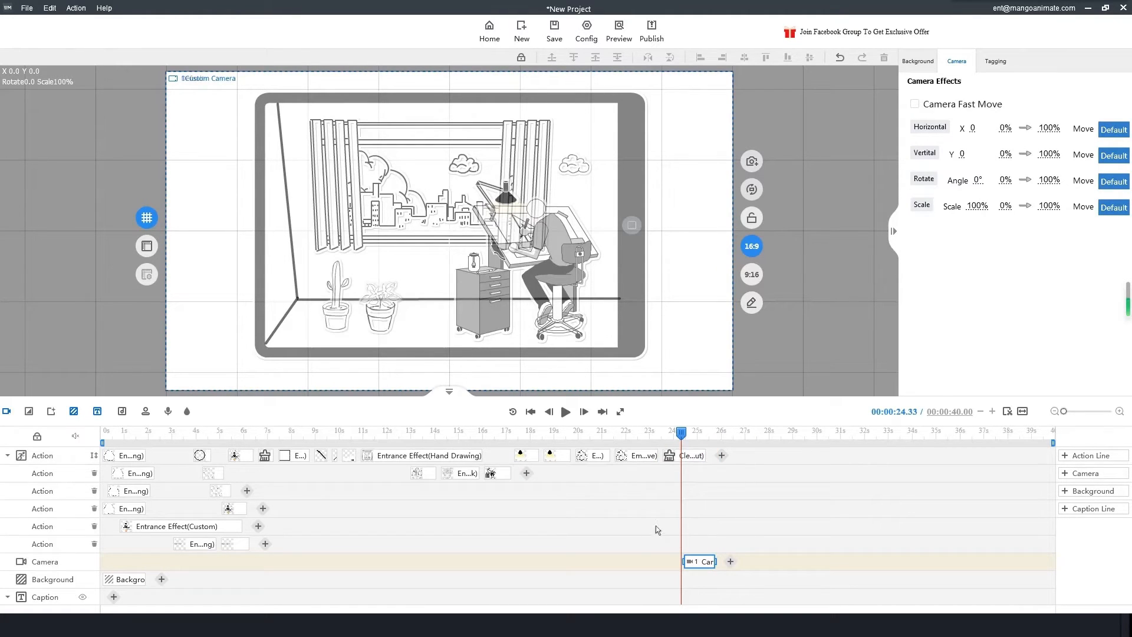
- Reframe the custom camera away from the tablet scene at X -429.2, Y 295.4, scale 56% and angle -4°
scroll(290, 180, "down", 5)
left_click(257, 132)
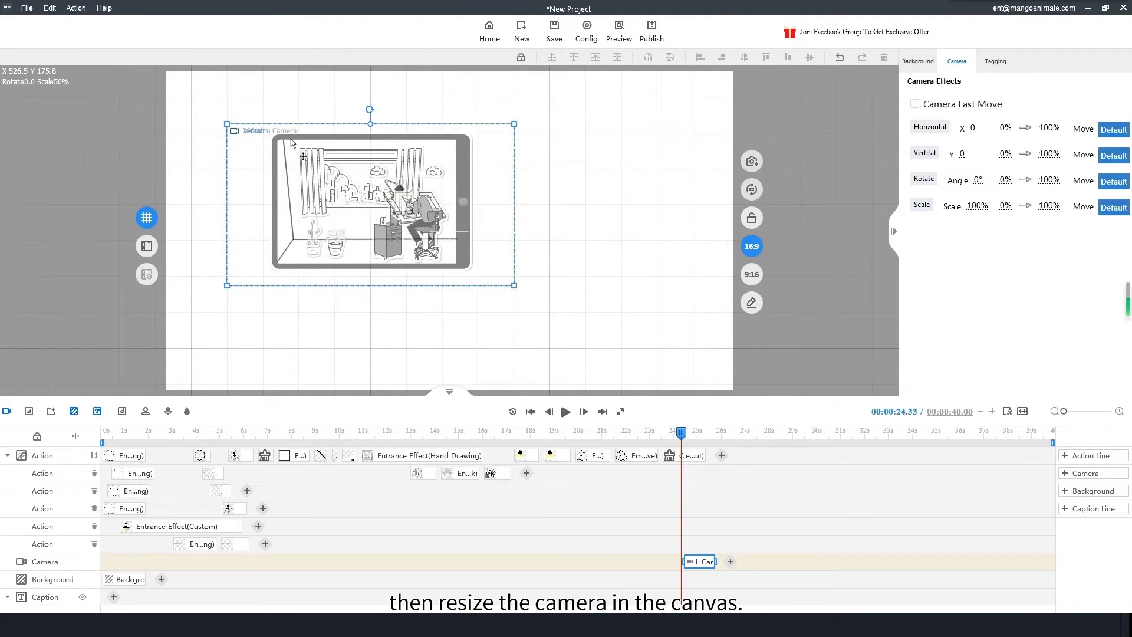
left_click_drag(278, 140, 75, 143)
left_click_drag(231, 313, 197, 283)
left_click_drag(306, 90, 317, 88)
- Preview the camera move and shorten the camera clip so it ends near the 25 s mark
left_click_drag(681, 434, 656, 434)
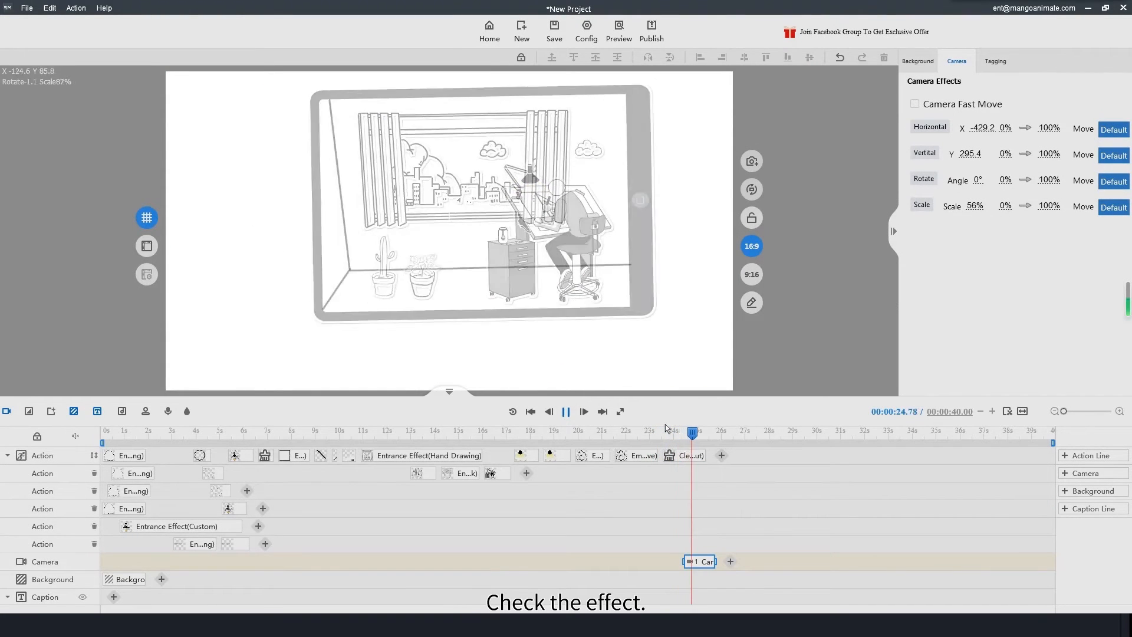
key("space")
mouse_move(723, 436)
left_mouse_down()
mouse_move(683, 449)
mouse_move(689, 463)
left_mouse_up()
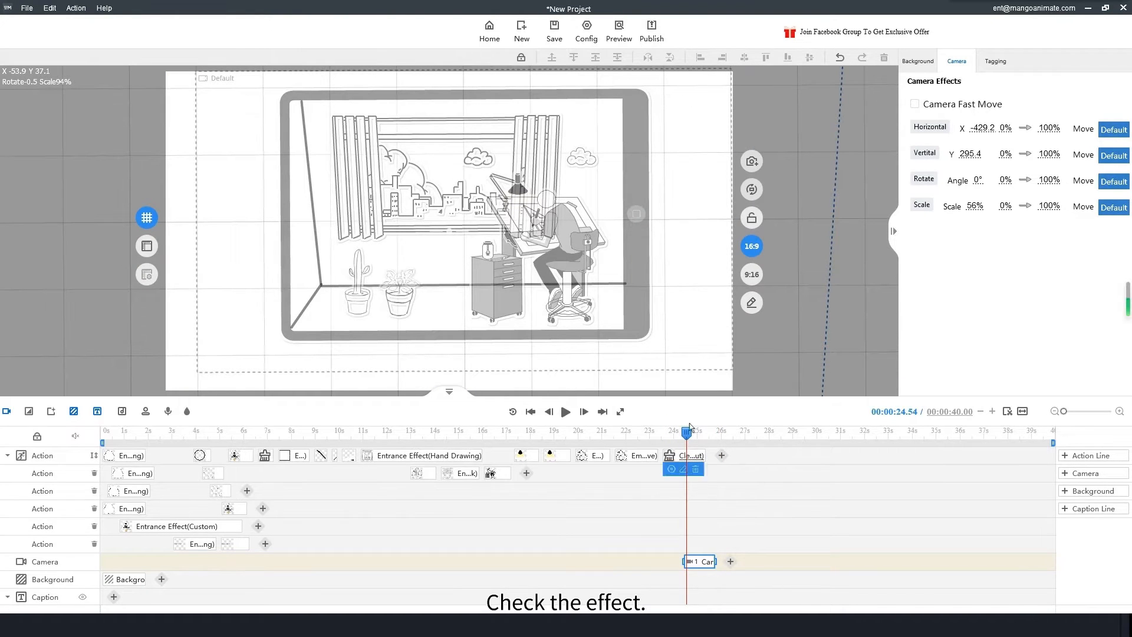
left_click(690, 456)
left_click(699, 561)
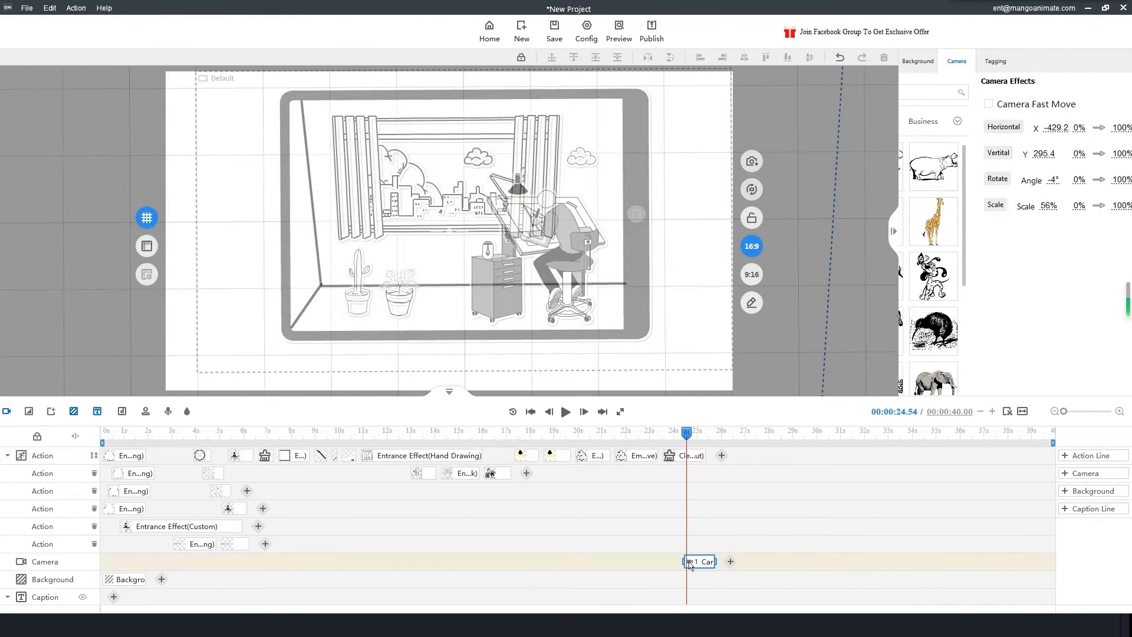
left_click_drag(684, 562, 699, 563)
- Play back the transition repeatedly from about 24 s to check the timing of the camera move
left_click_drag(686, 438, 668, 433)
key("space")
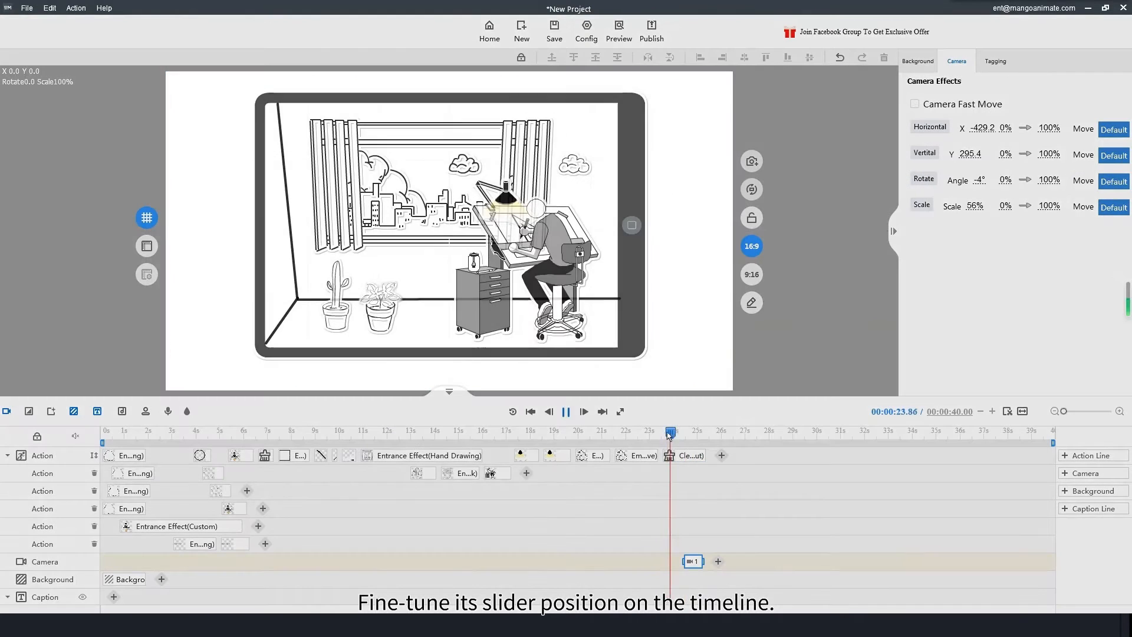
key("space")
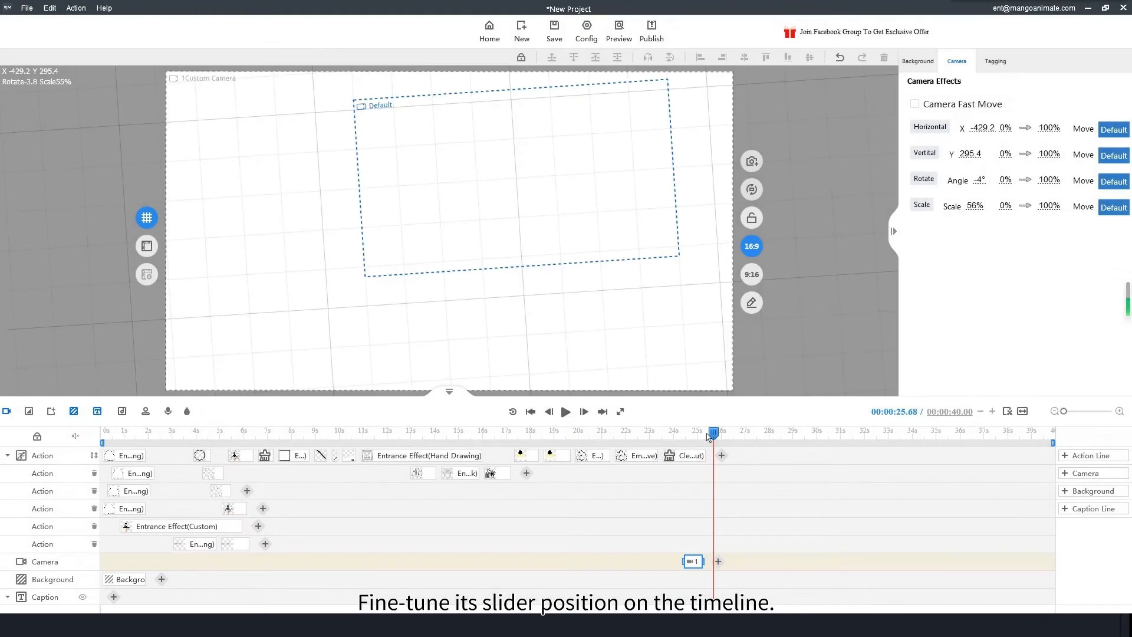
key("space")
left_click(659, 437)
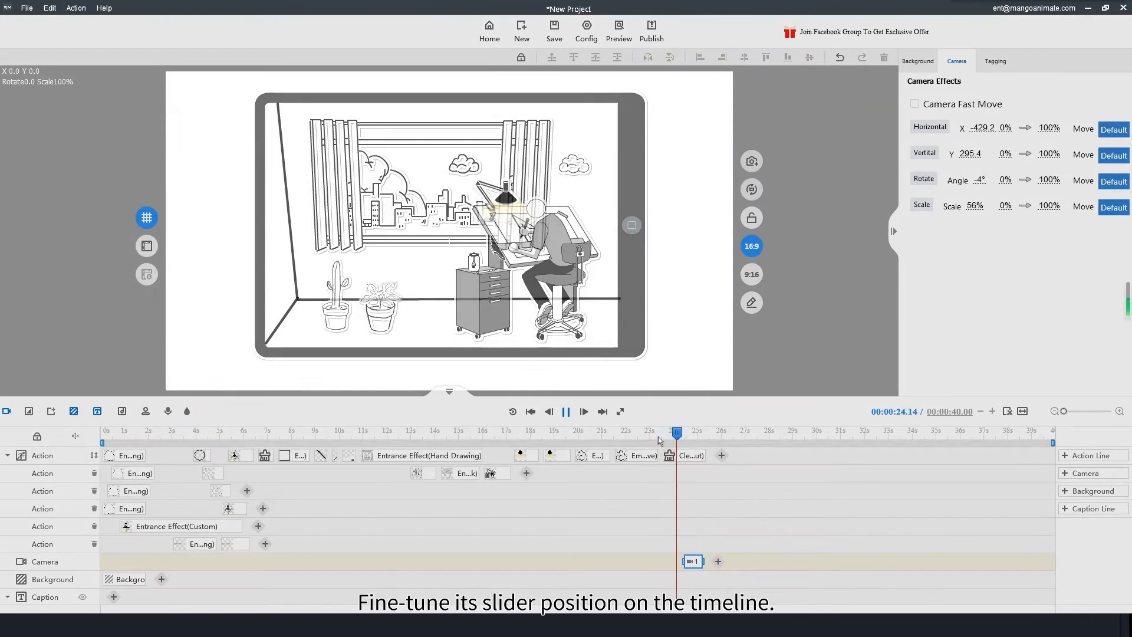
key("space")
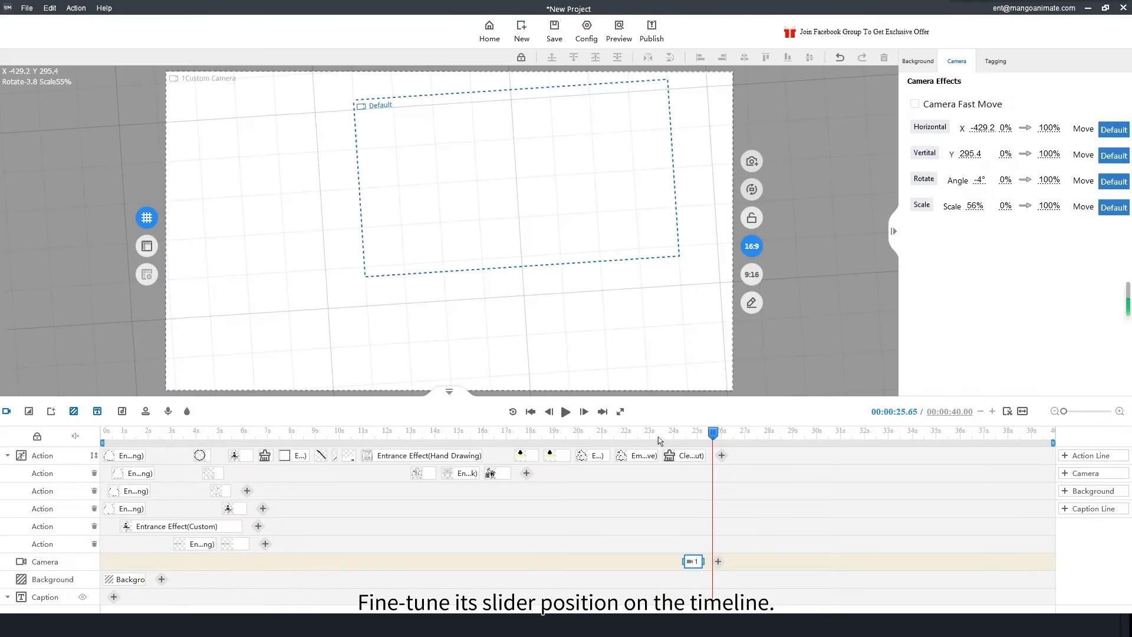
key("space")
key("space")
- Import the local image blackboard.svg from the scene3 folder onto the canvas
left_click(832, 142)
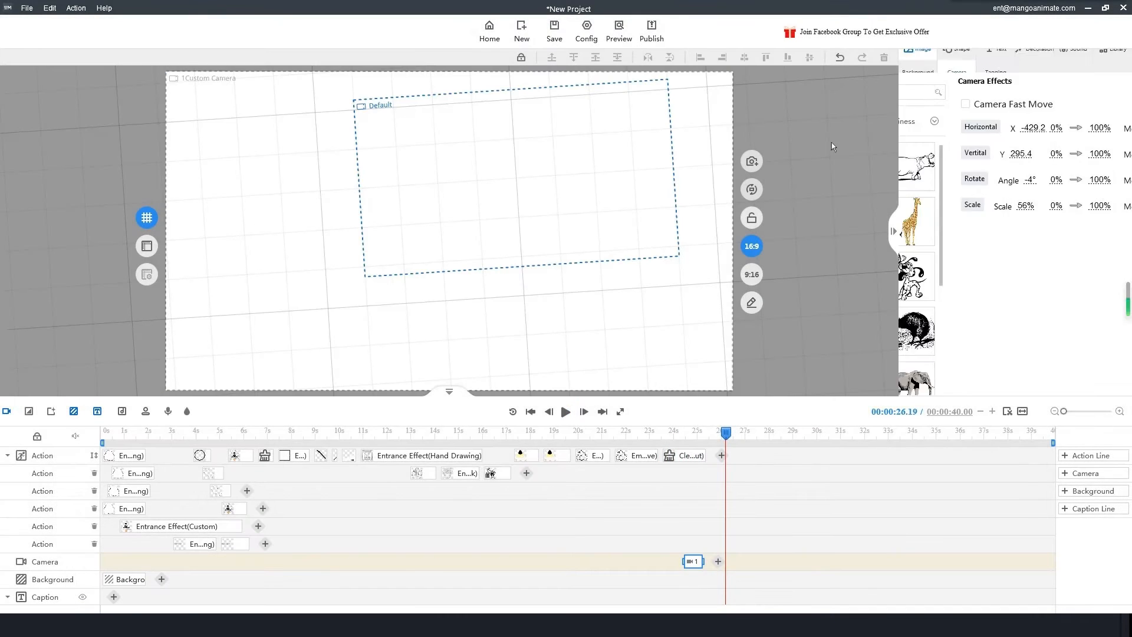
left_click(918, 94)
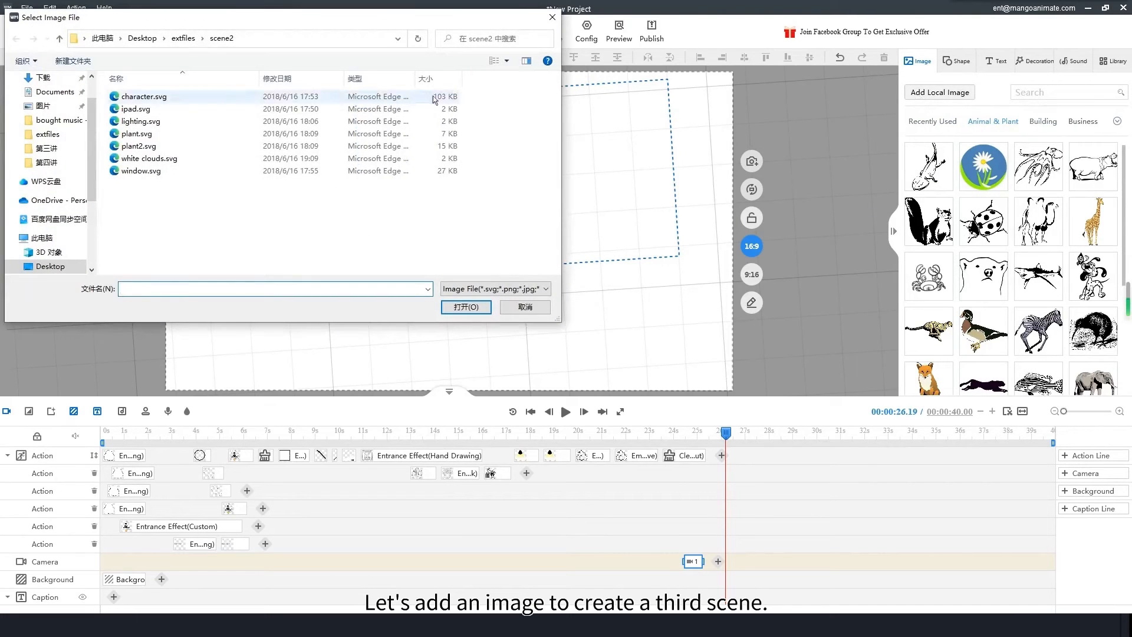
left_click(60, 39)
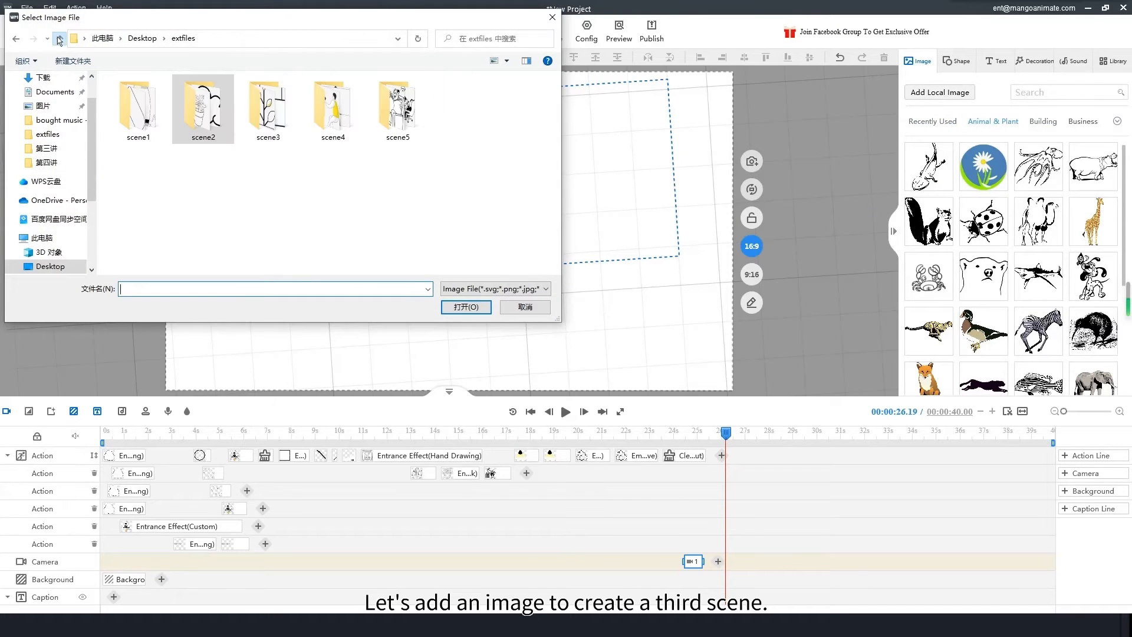
double_click(257, 112)
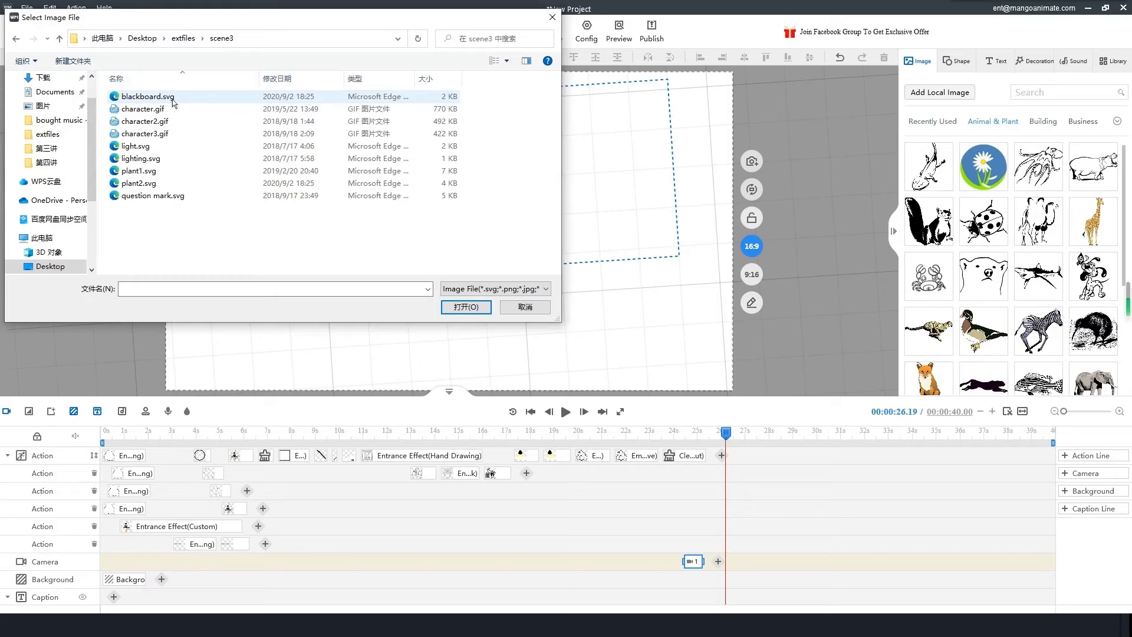
left_click(175, 100)
left_click(457, 308)
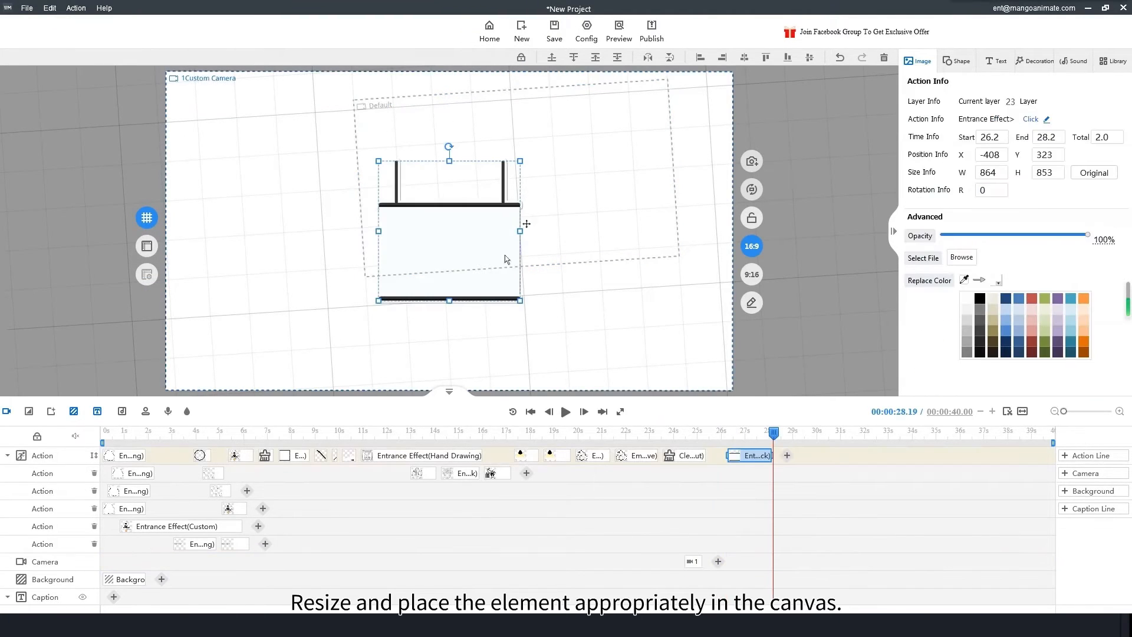
- Enlarge the blackboard to about 1986 by 1960 and position it at X -442, Y -193 within the custom camera
left_click_drag(520, 302, 606, 387)
left_click_drag(536, 351, 471, 226)
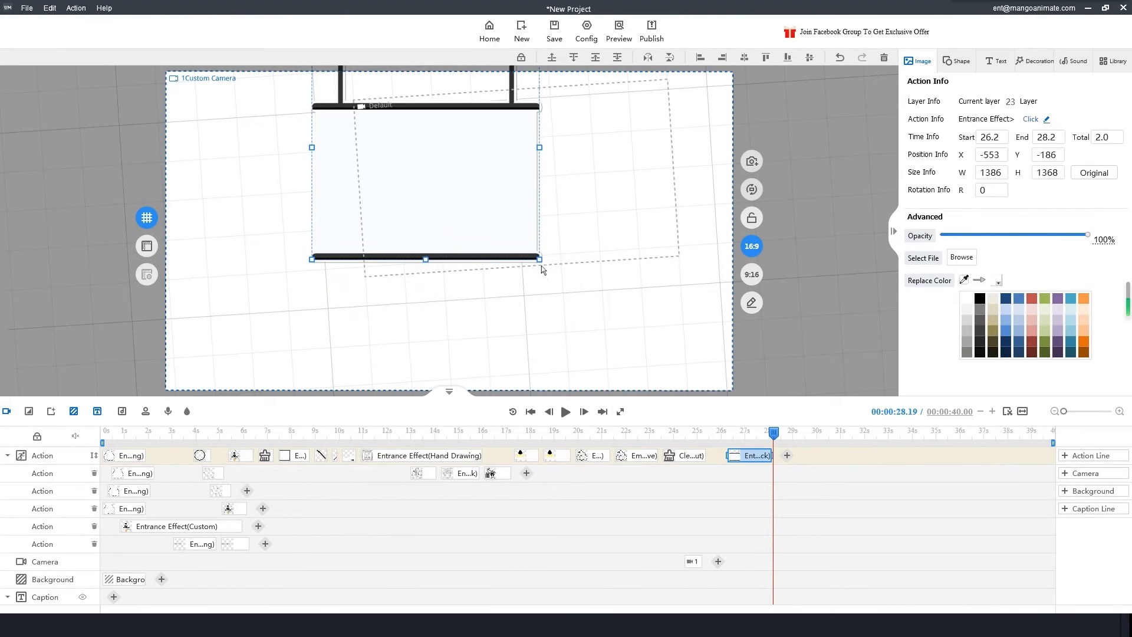
left_click_drag(564, 281, 624, 322)
left_click_drag(526, 267, 513, 242)
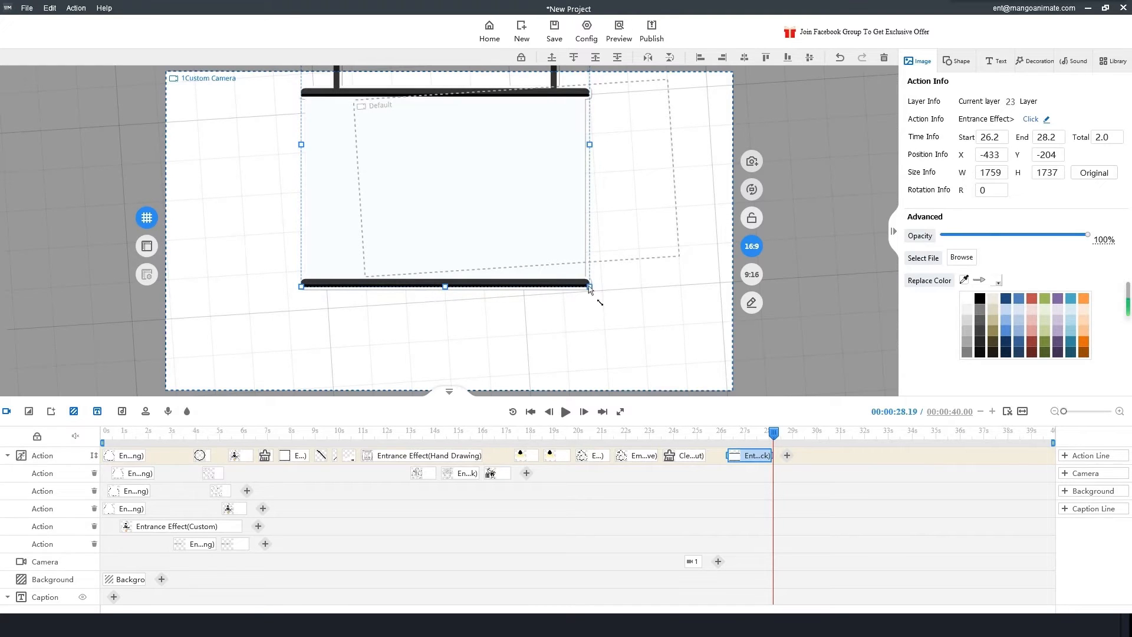
left_click_drag(590, 291, 541, 282)
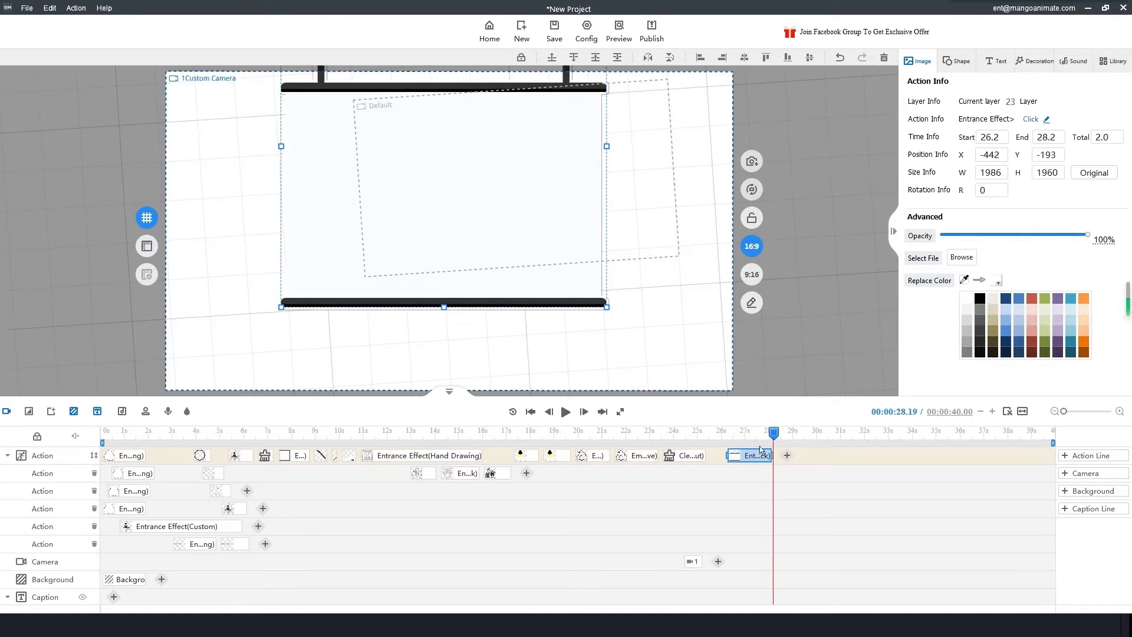
- Change the blackboard's entrance effect to the no-hand Fade In Down
double_click(750, 458)
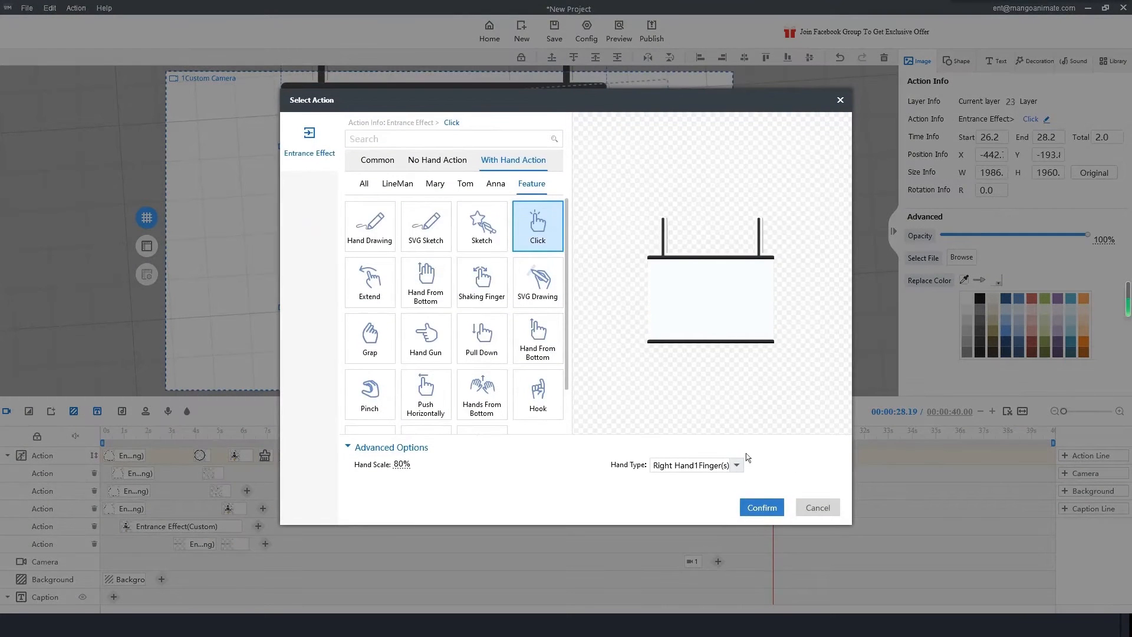
left_click(431, 164)
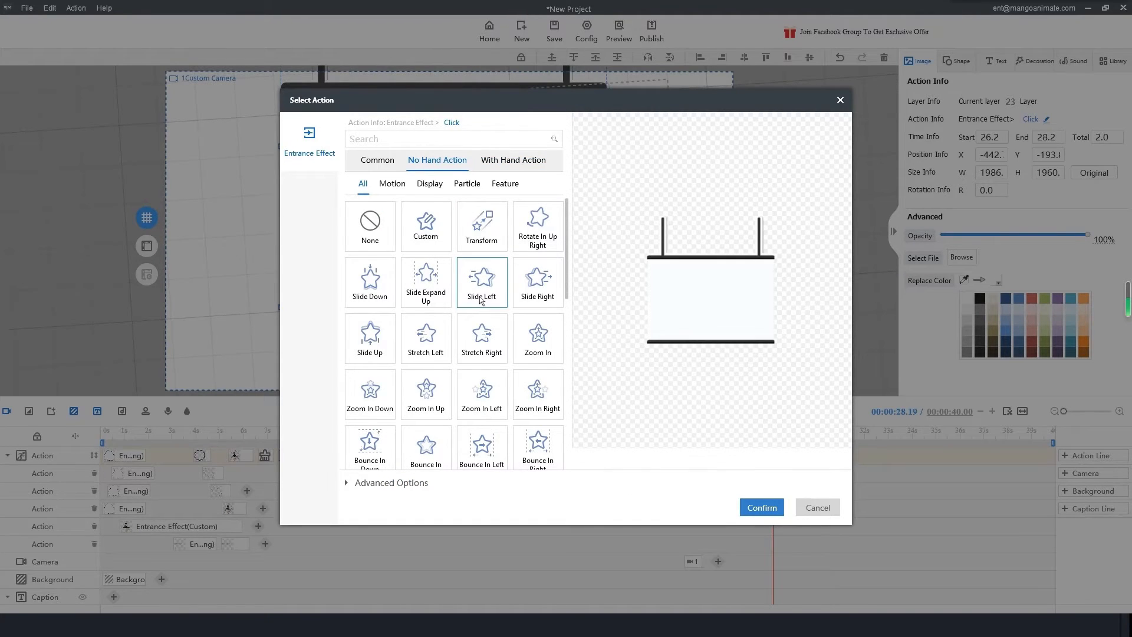
scroll(482, 300, "down", 3)
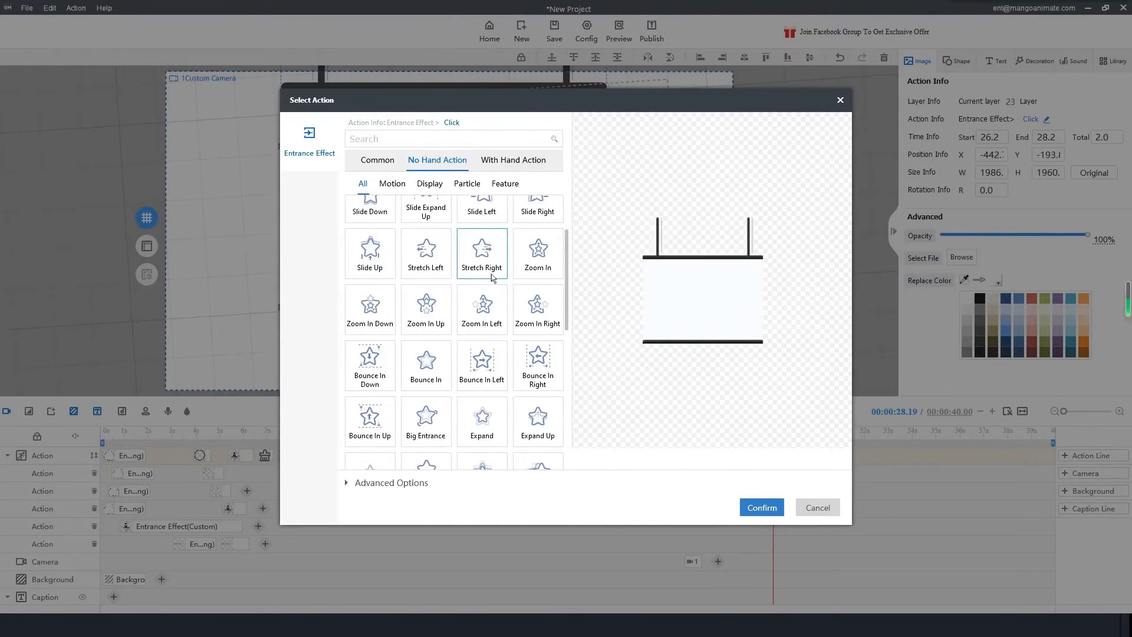
scroll(492, 277, "down", 6)
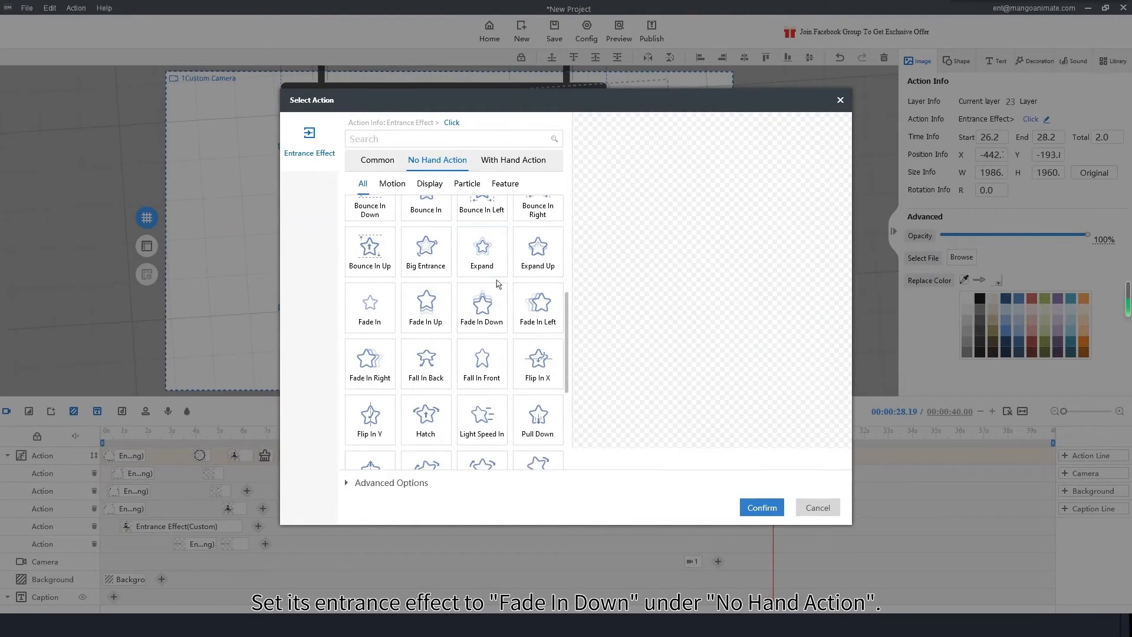
left_click(482, 304)
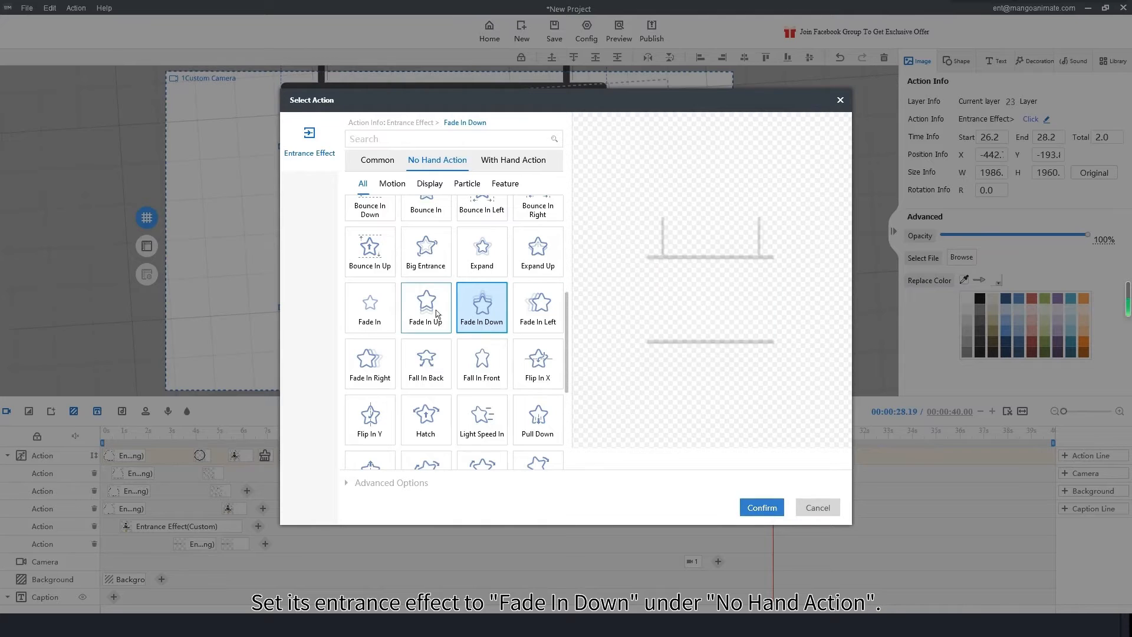
left_click(762, 508)
- Move the blackboard clip to start at 25.5 s and preview the transition
left_click(733, 455)
mouse_move(732, 455)
left_mouse_down()
mouse_move(716, 454)
mouse_move(751, 435)
mouse_move(658, 433)
left_mouse_up()
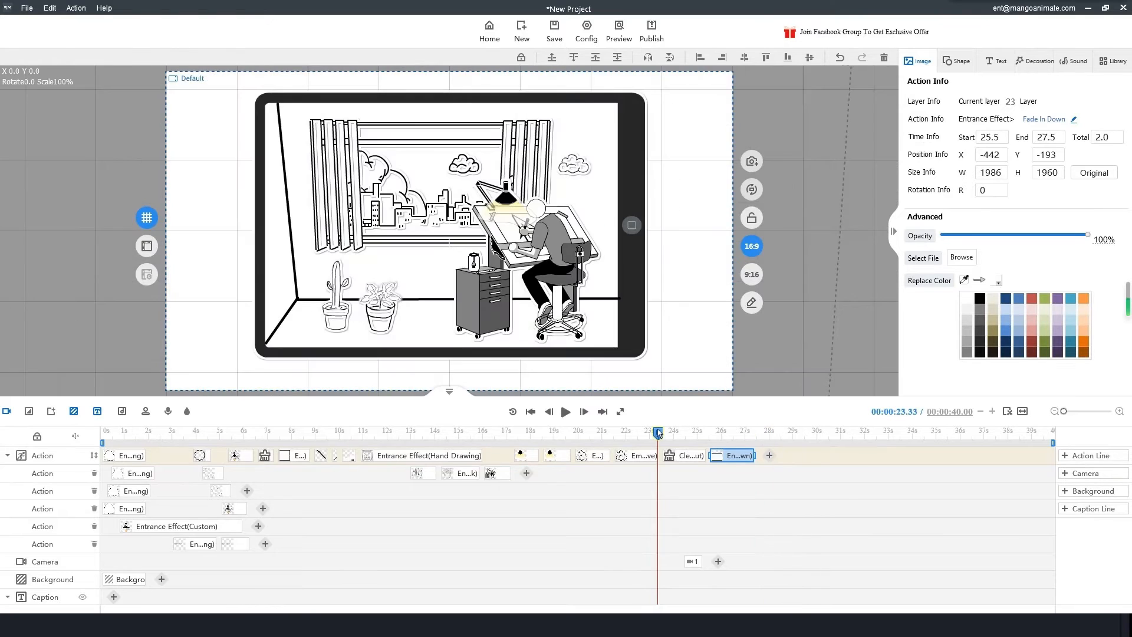
key("space")
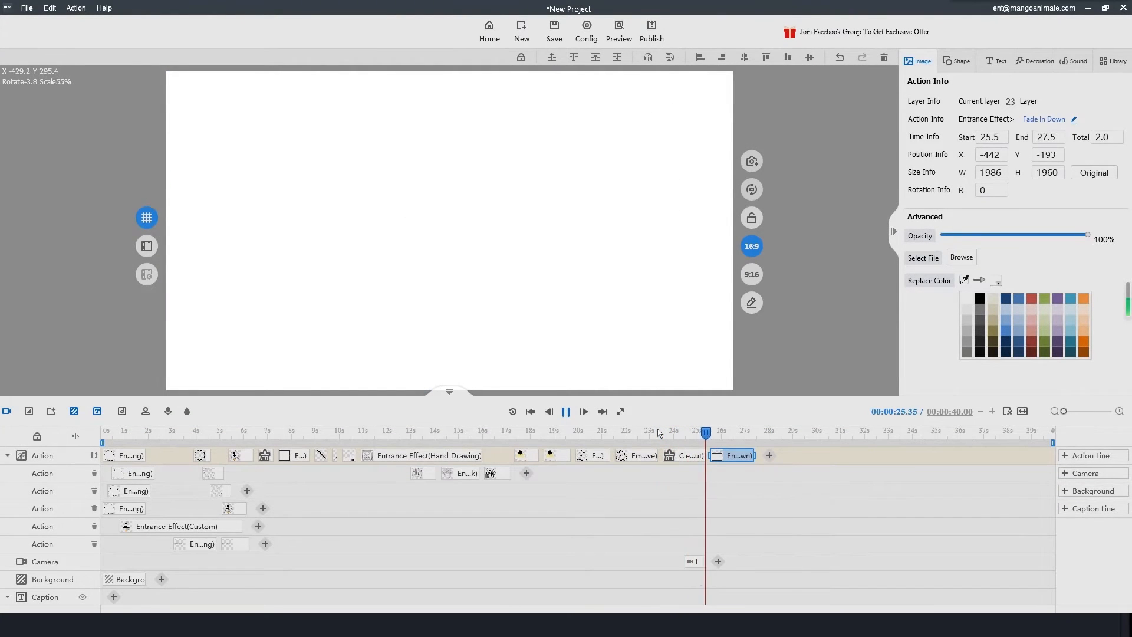
- Move the blackboard clip to the second action row starting at 24.5 s and preview how it overlaps the camera move
left_click(732, 456)
left_click_drag(733, 455, 704, 473)
left_click_drag(733, 437, 667, 438)
key("space")
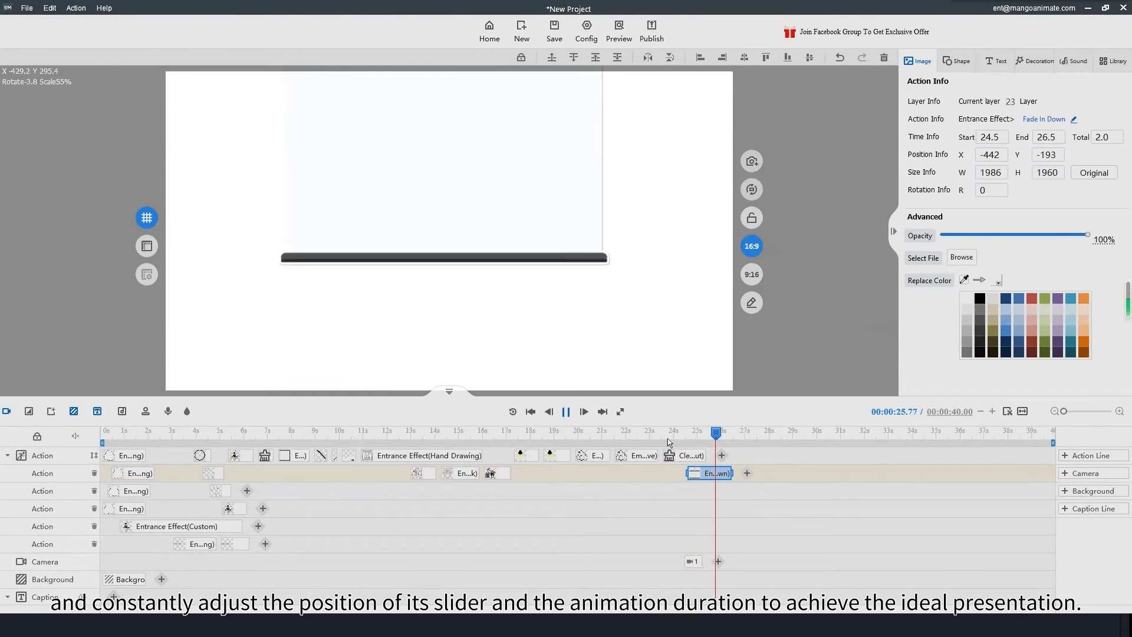
key("space")
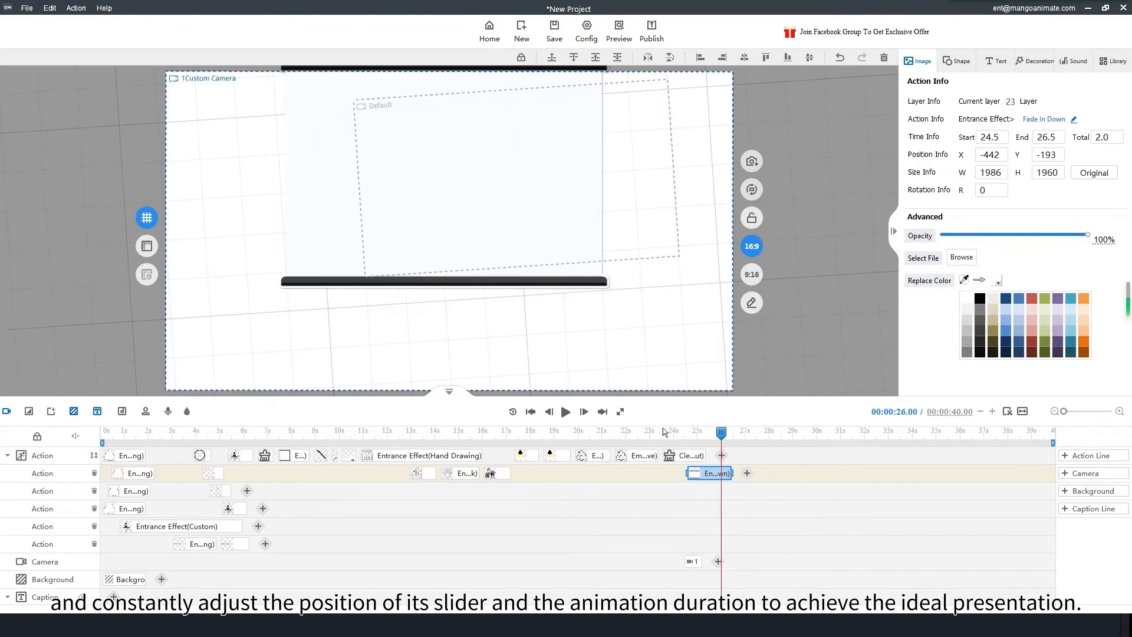
left_click(663, 432)
key("space")
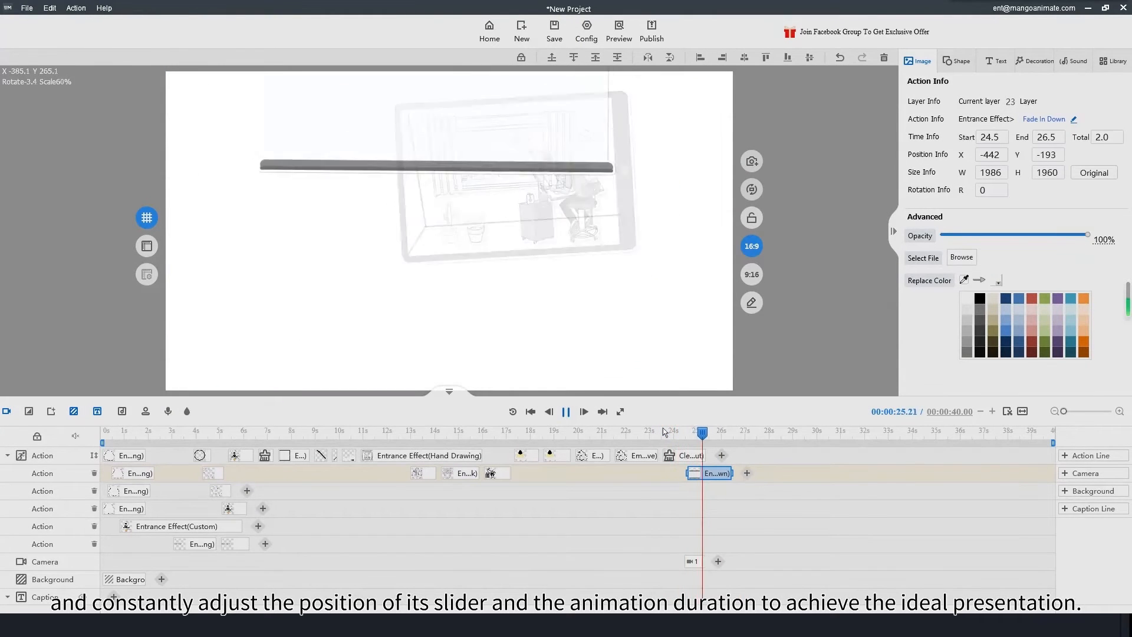
key("space")
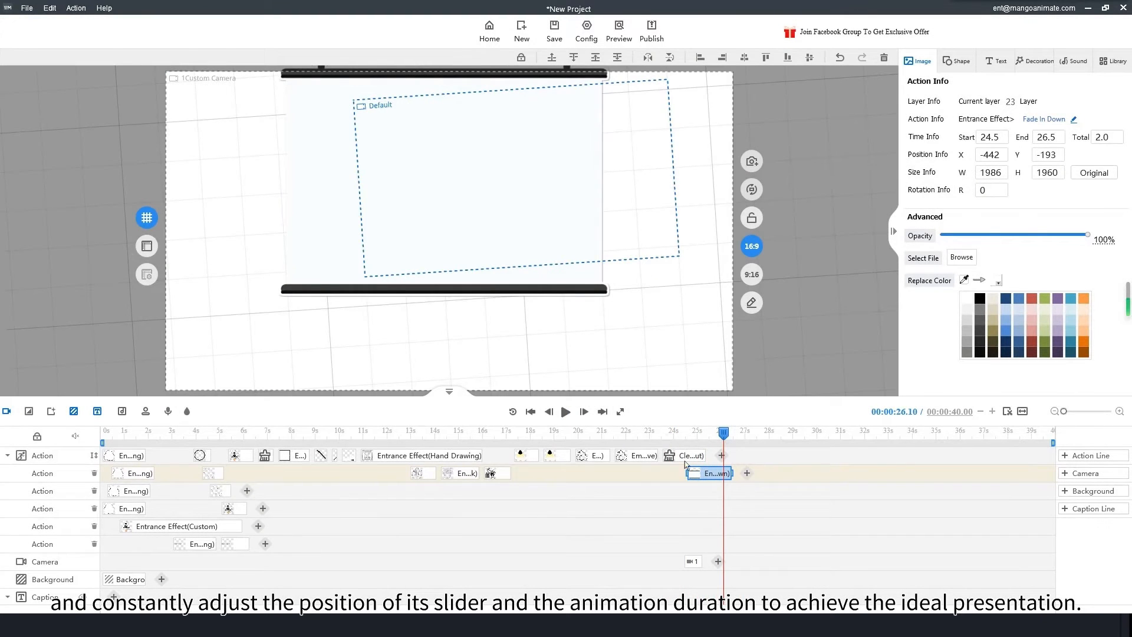
- Start the blackboard clip at 24.8 s with a duration of 1.5 s and preview the transition
left_click_drag(710, 477, 718, 474)
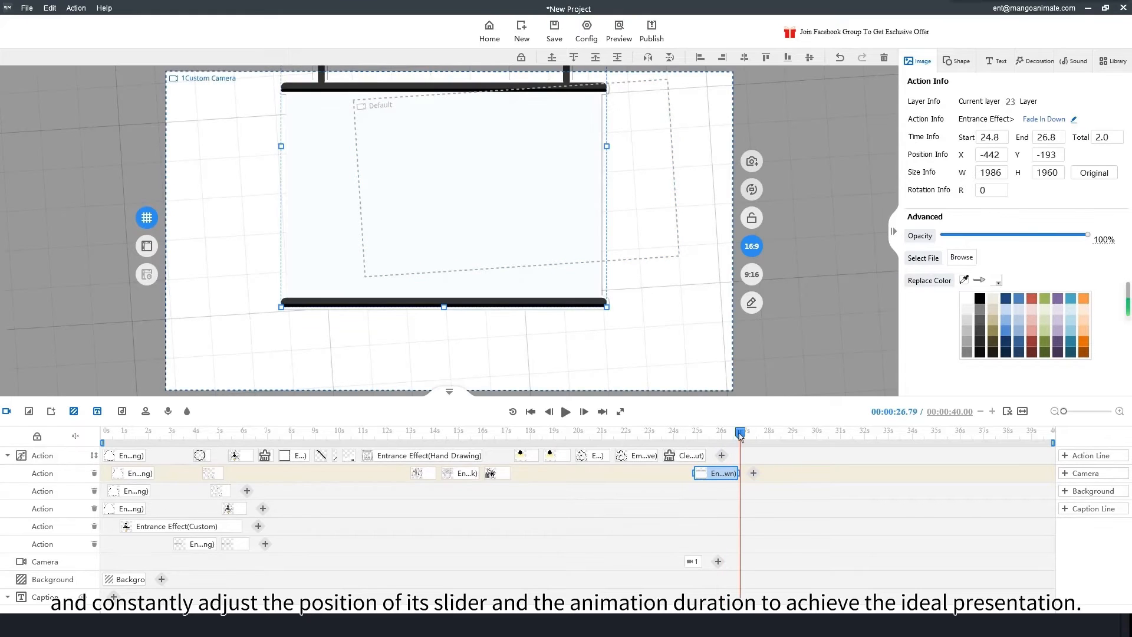
left_click_drag(739, 434, 686, 434)
key("space")
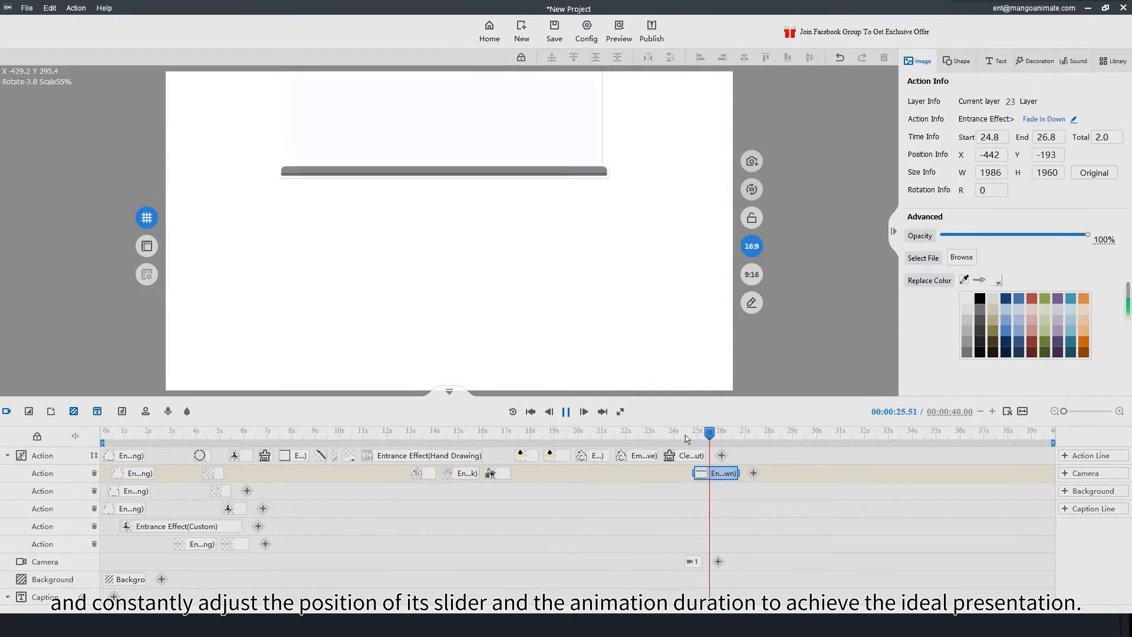
key("space")
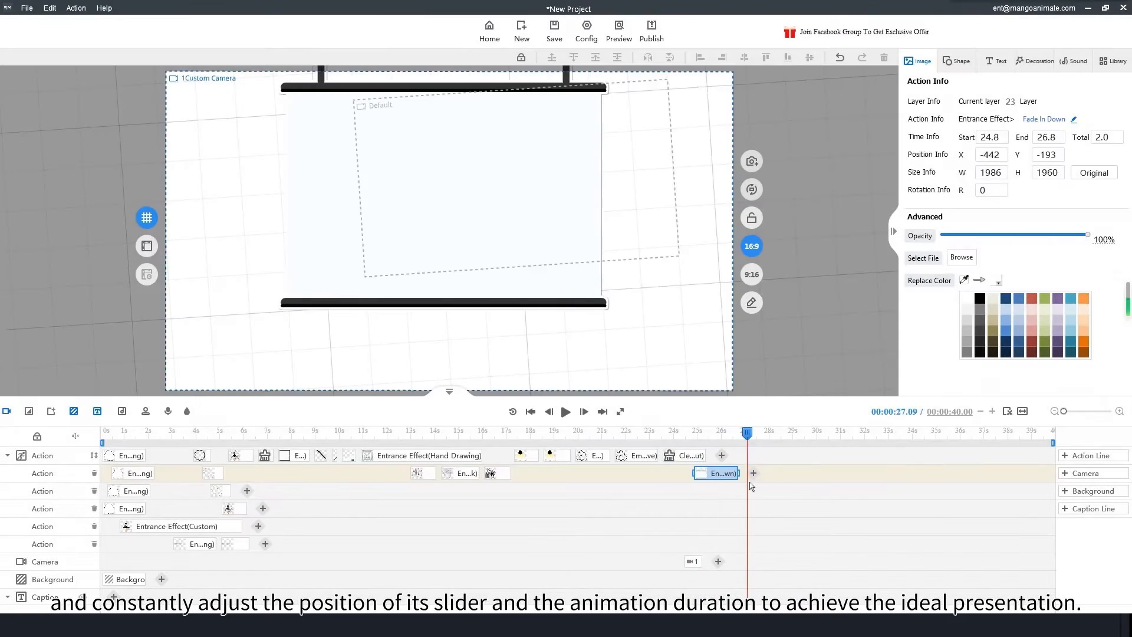
left_click_drag(738, 473, 726, 473)
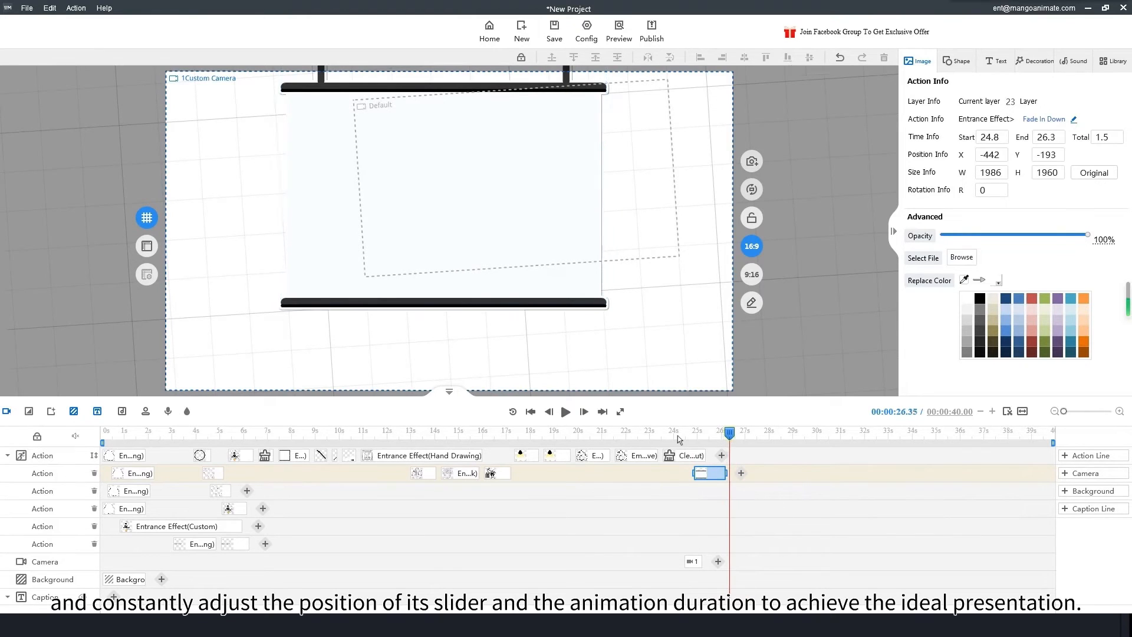
key("space")
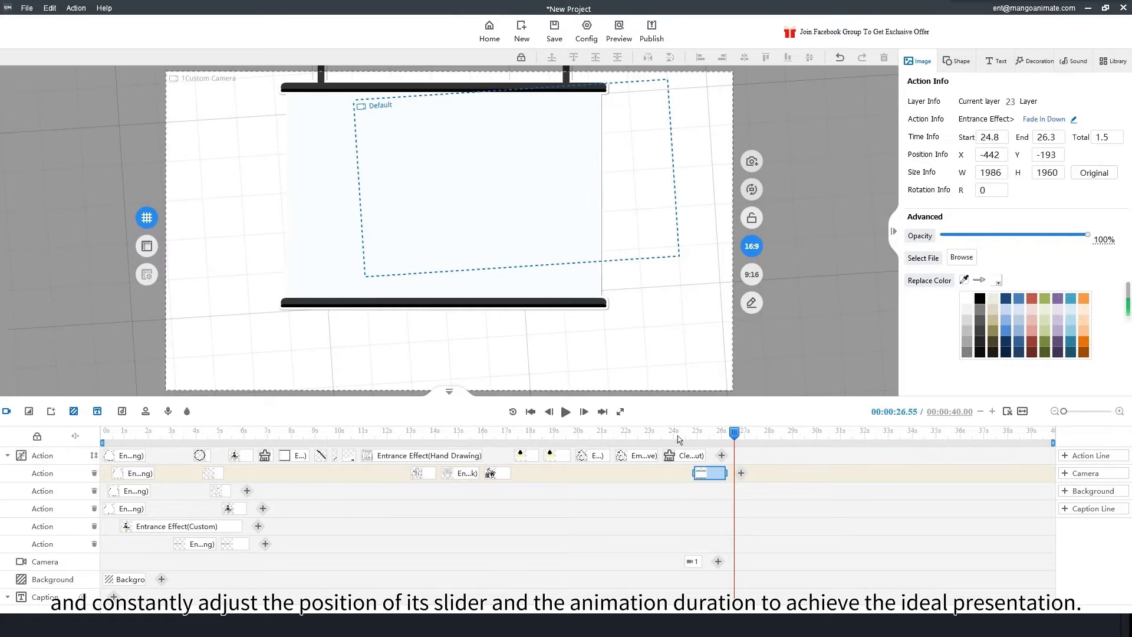
- Import the local image character.gif from the scene3 folder
left_click(798, 150)
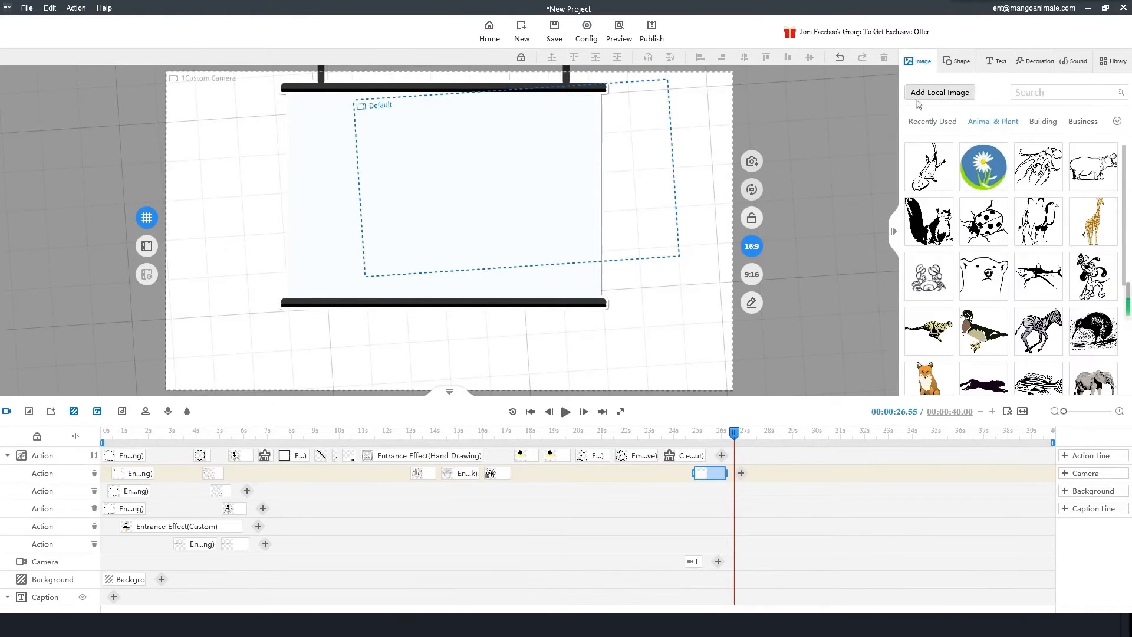
left_click(929, 93)
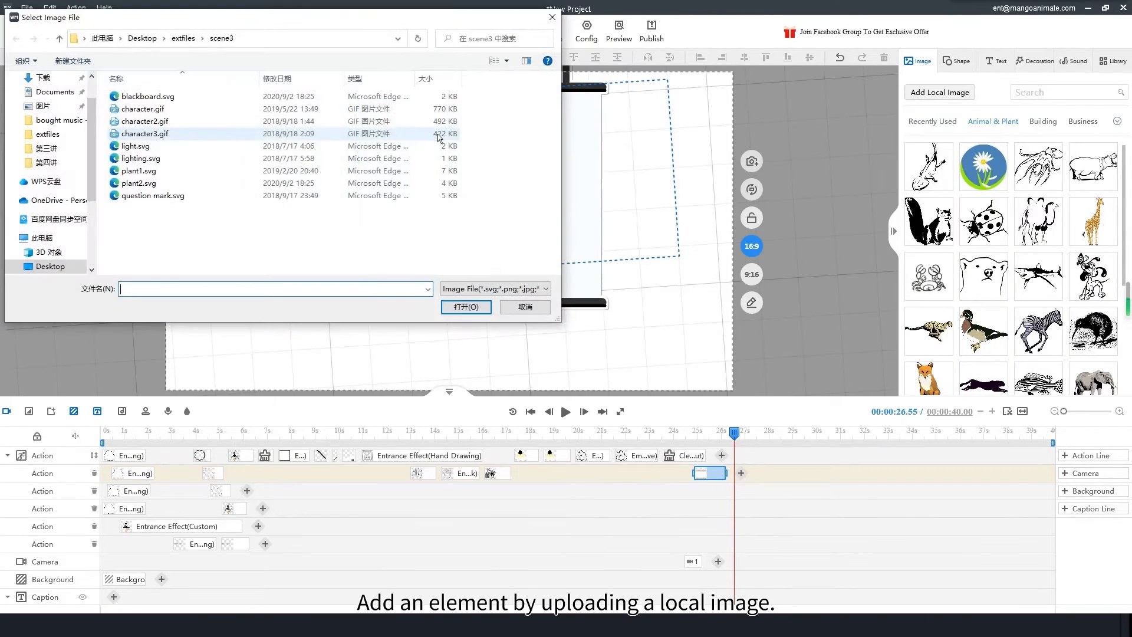
left_click(160, 110)
left_click(465, 306)
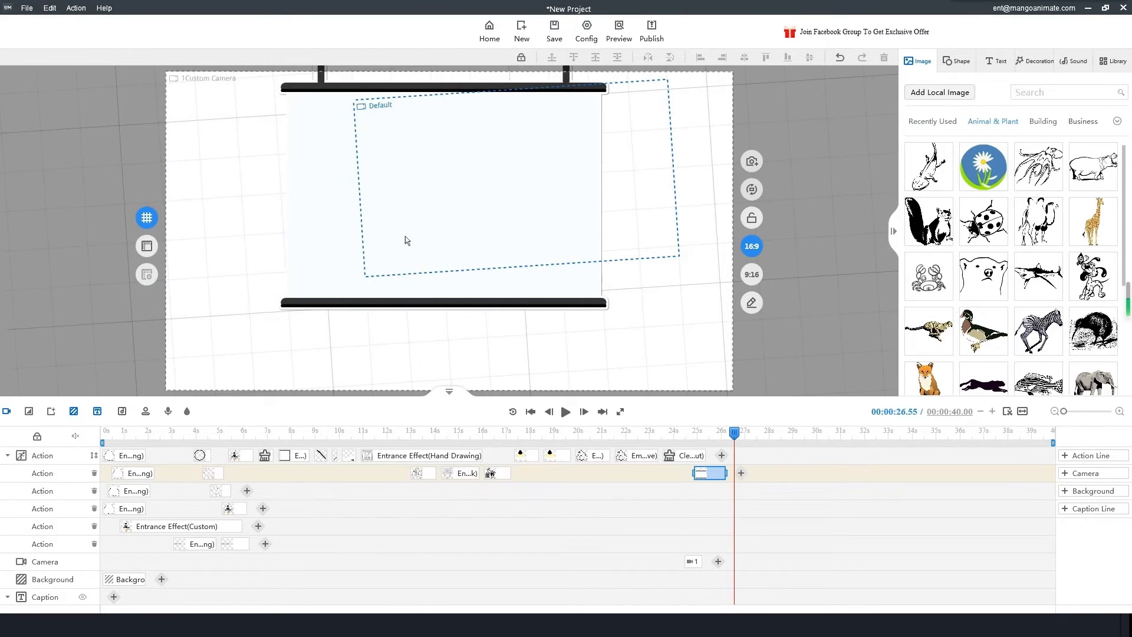
- Flip the man horizontally and enlarge him to about 630 by 1380, standing beside the blackboard at about X 730, Y 387
left_click_drag(459, 237, 663, 267)
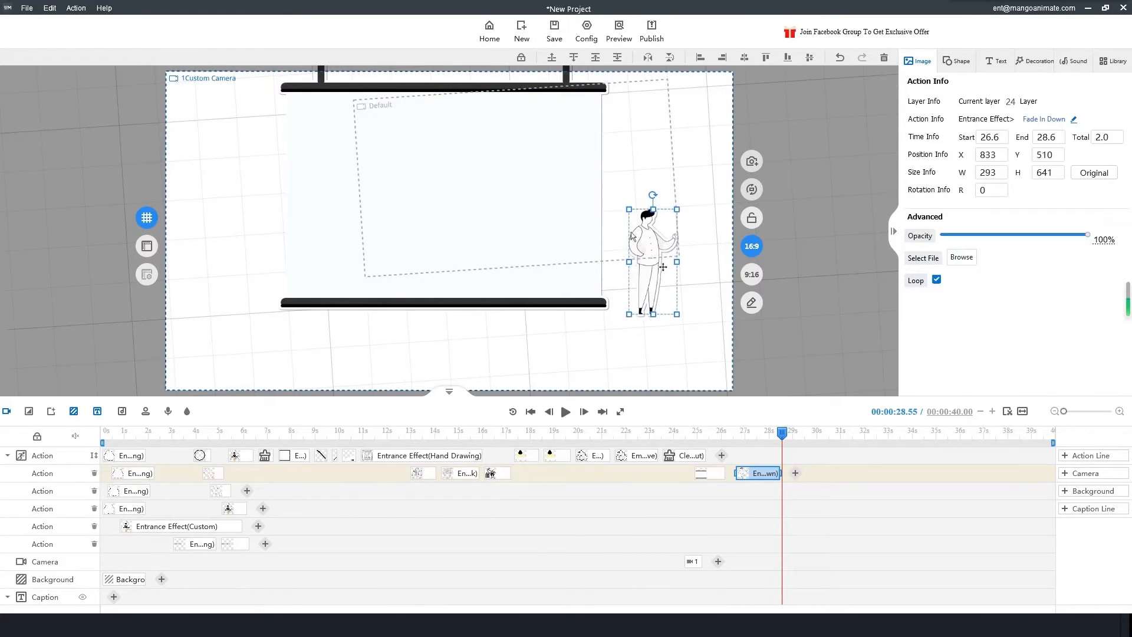
left_click_drag(632, 213, 530, 93)
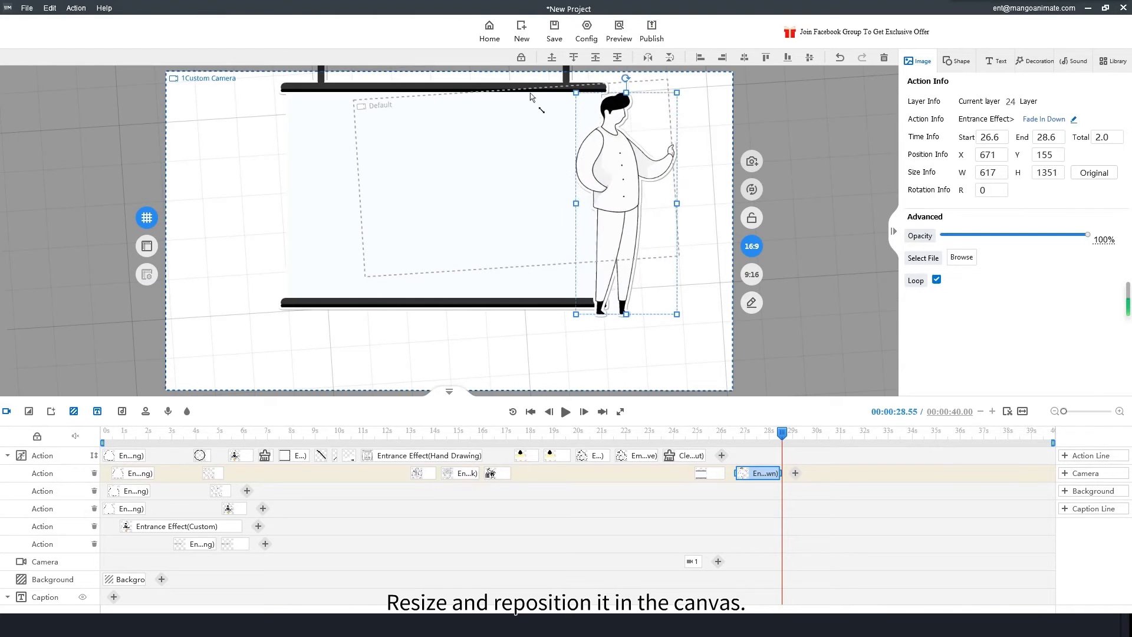
left_click_drag(626, 197, 658, 226)
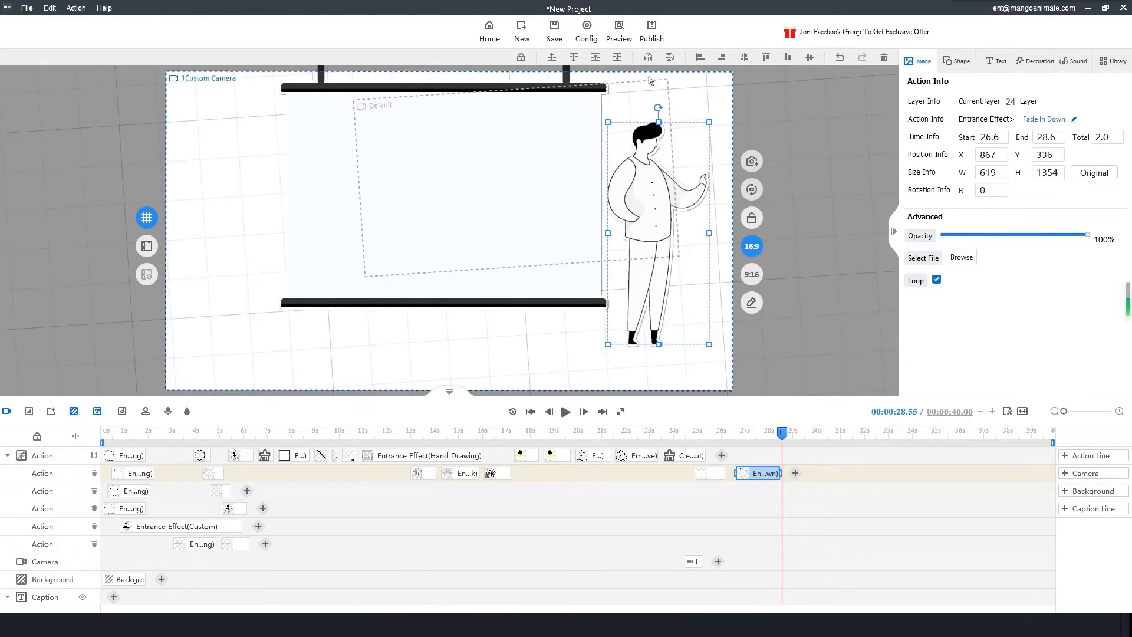
left_click(647, 59)
left_click_drag(683, 187, 659, 190)
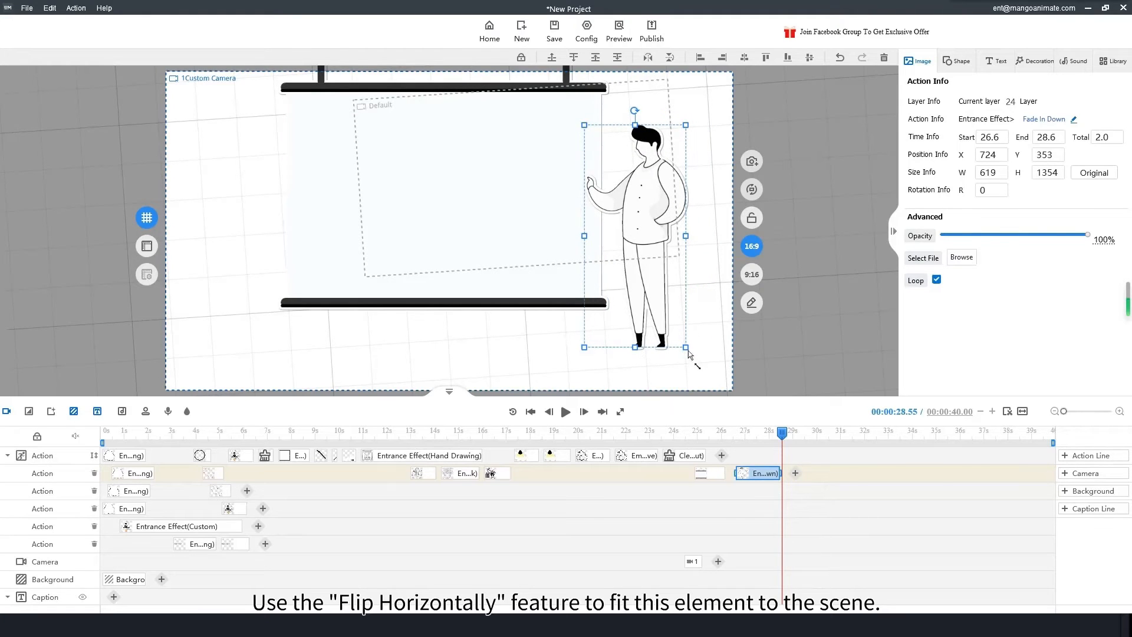
left_click_drag(689, 351, 692, 354)
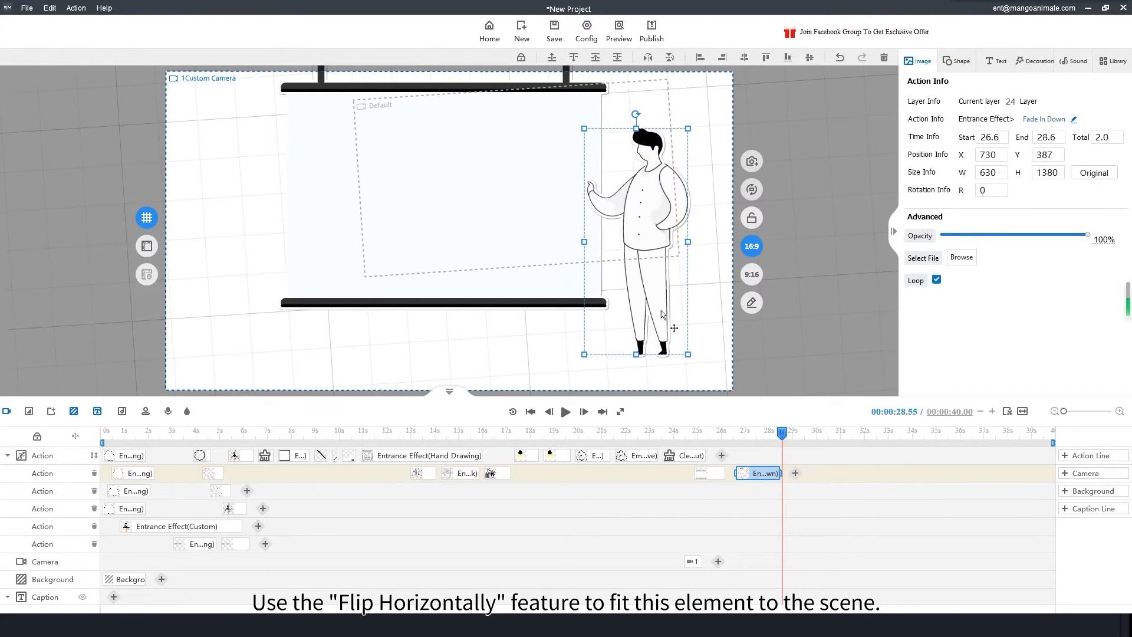
- Start the man's clip at 26.3 s, change its entrance effect to the with-hand Hand Drawing and preview it
double_click(756, 473)
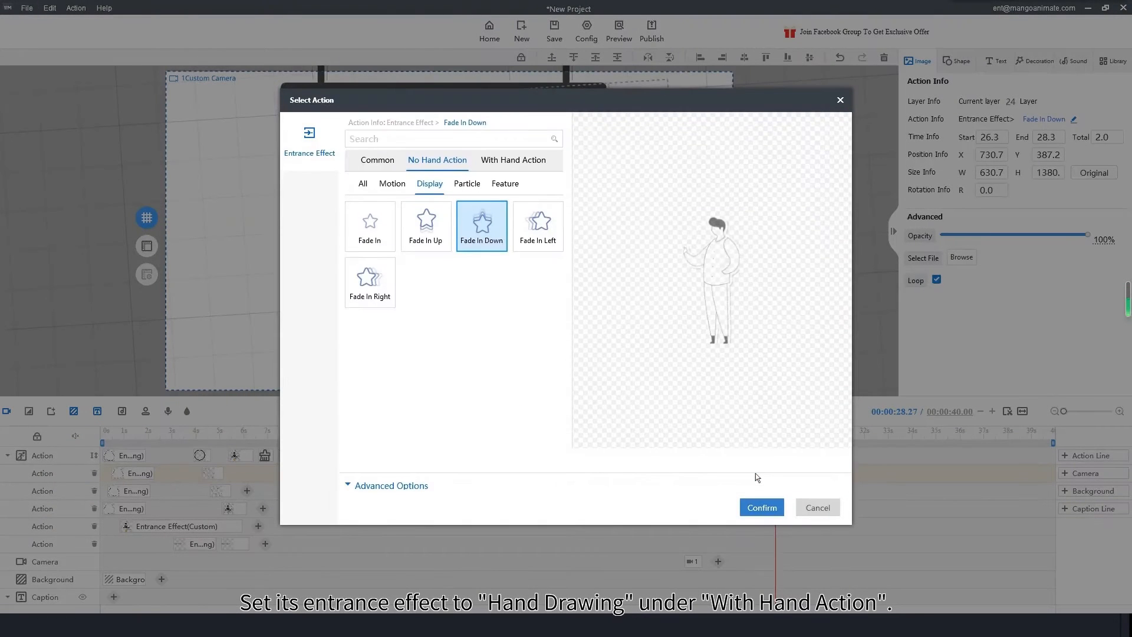
left_click(501, 161)
left_click(378, 224)
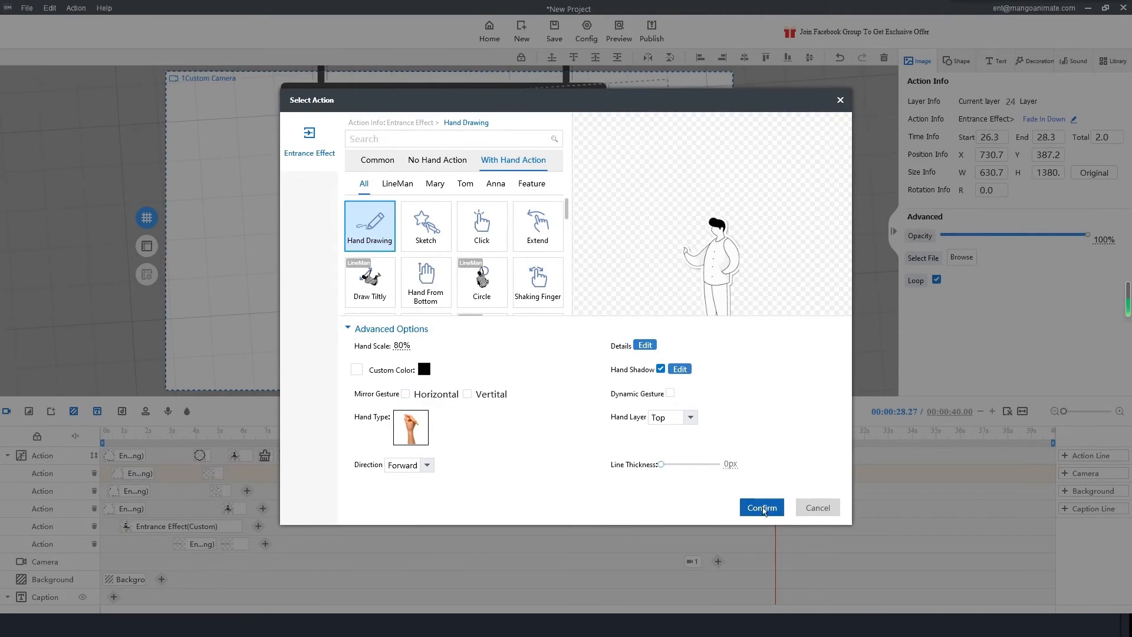
left_click(763, 509)
left_click_drag(776, 437, 695, 423)
key("space")
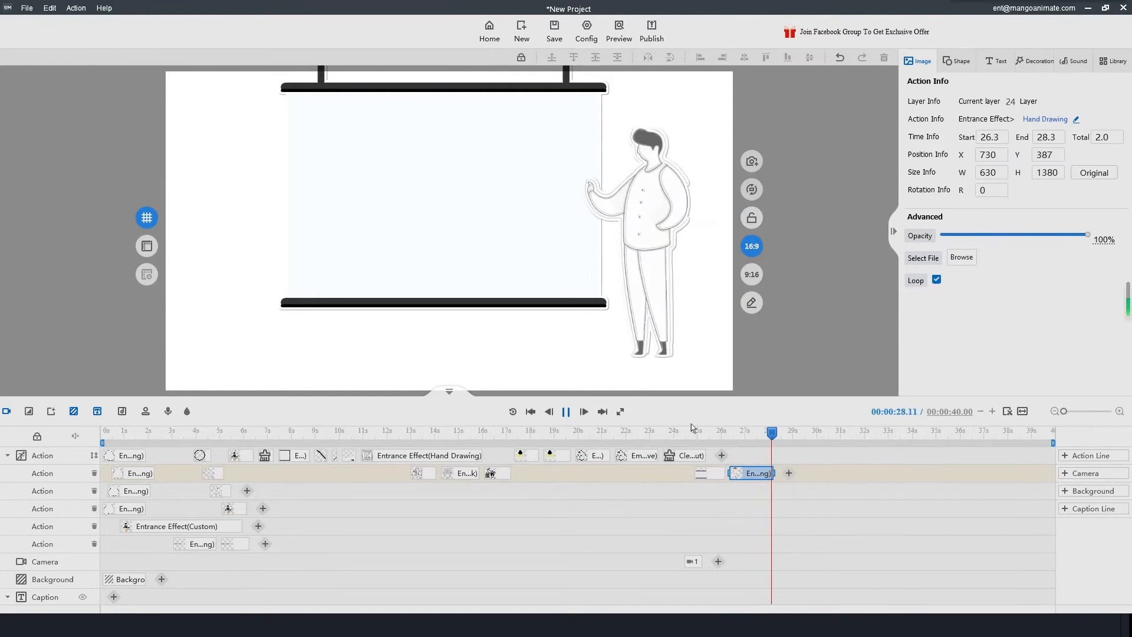
key("space")
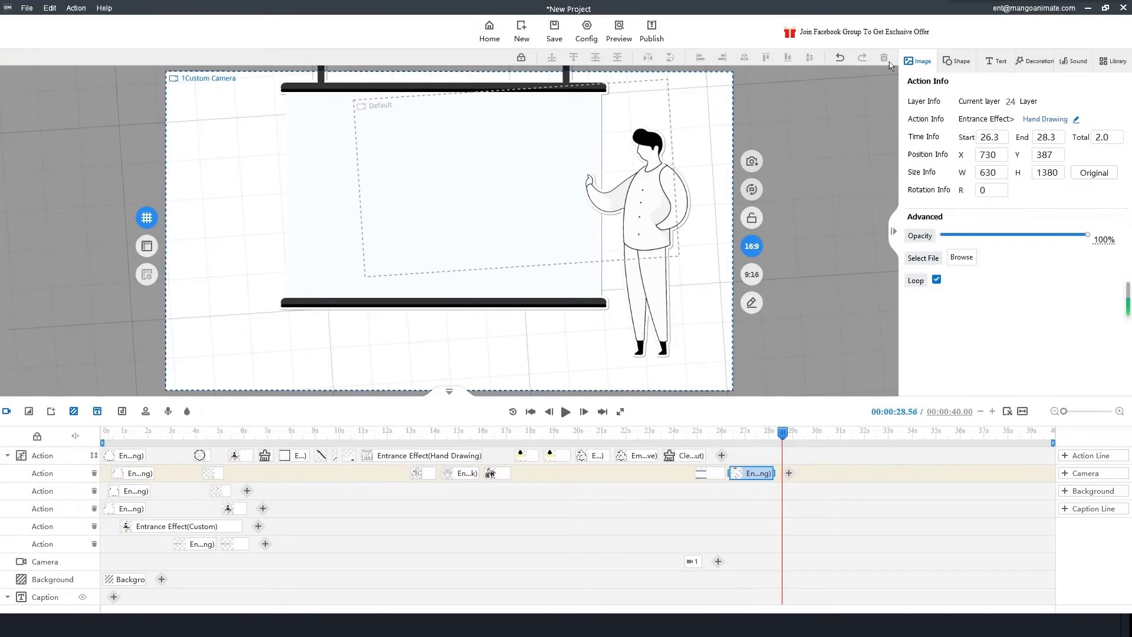
- Draw a straight ground line across the scene at about X -1827, Y 991 and turn off its Paper Cutting Effect
left_click(974, 62)
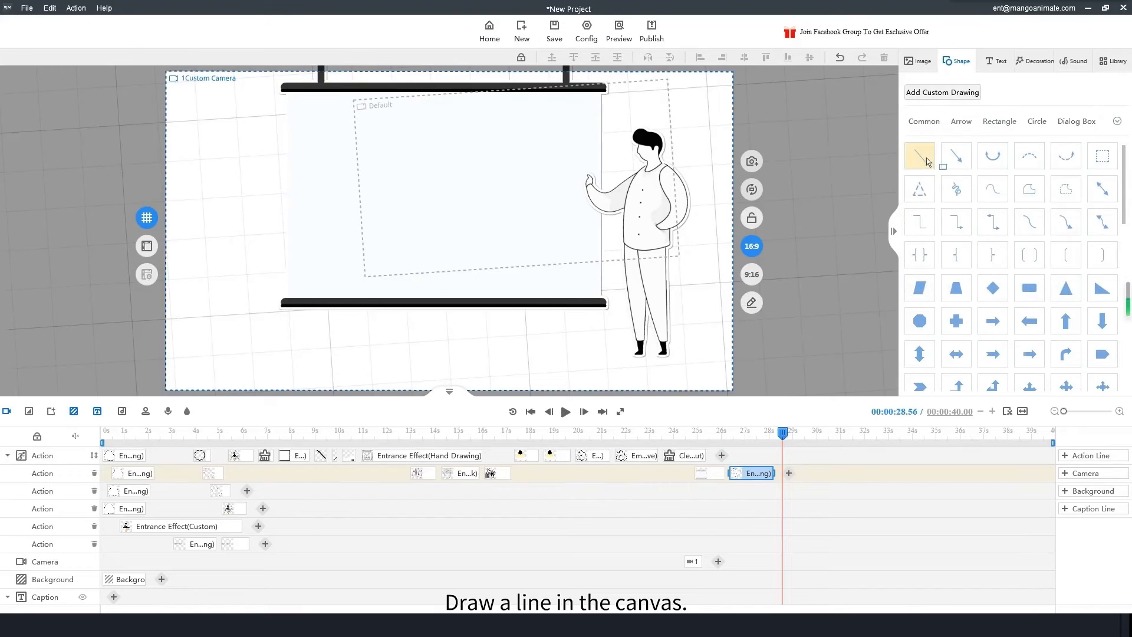
mouse_move(461, 384)
left_mouse_down()
mouse_move(756, 344)
mouse_move(771, 356)
left_mouse_up()
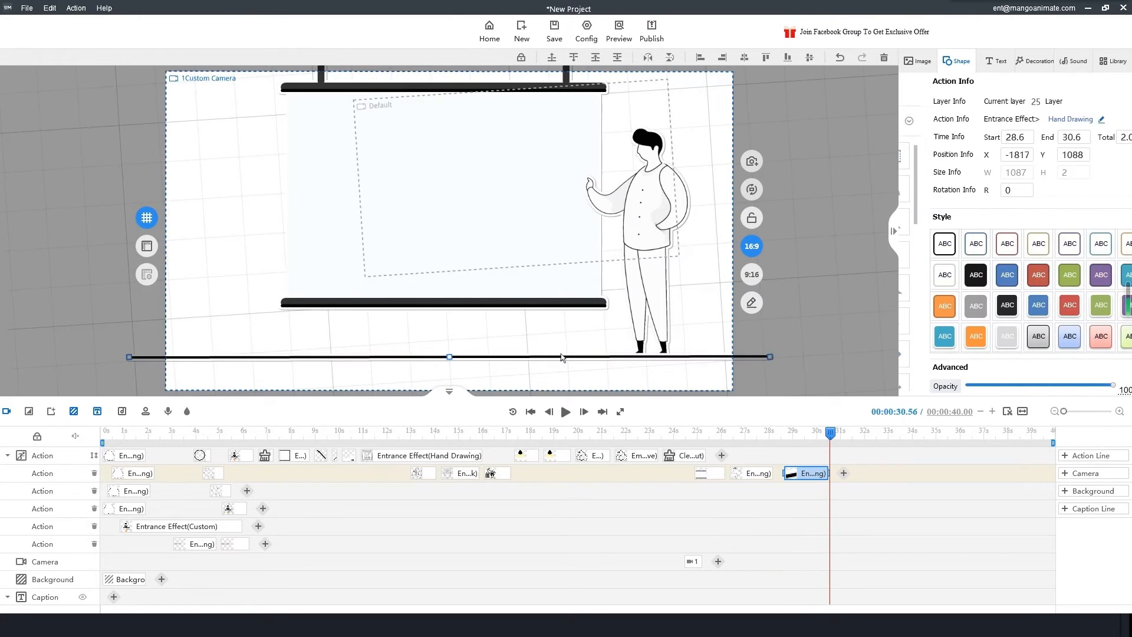
left_click_drag(474, 347, 473, 341)
double_click(473, 342)
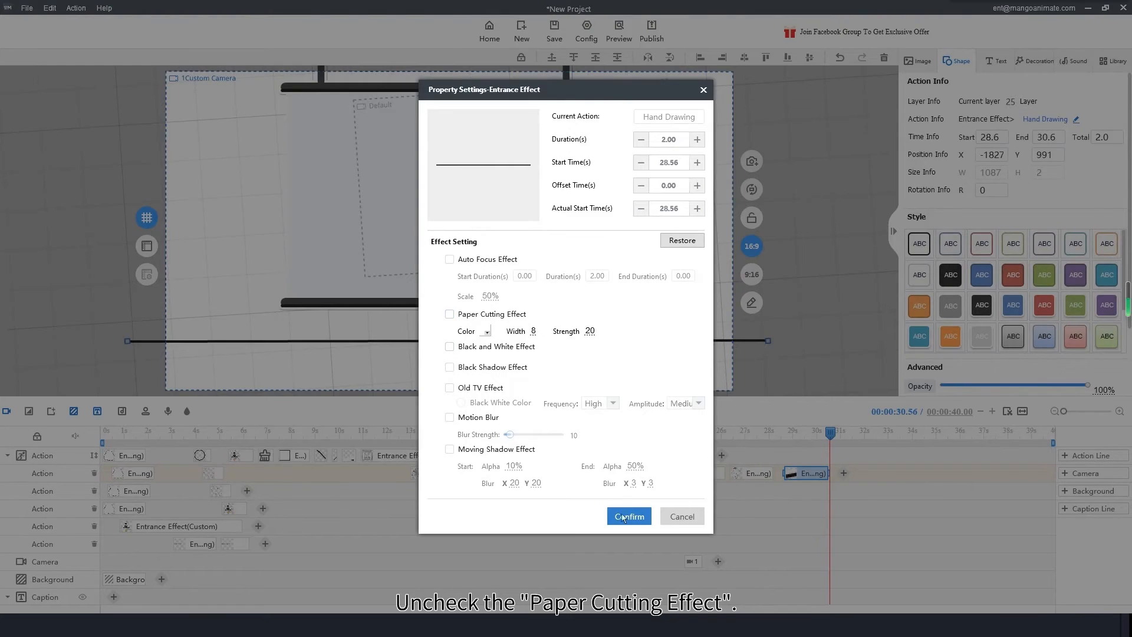
left_click(625, 517)
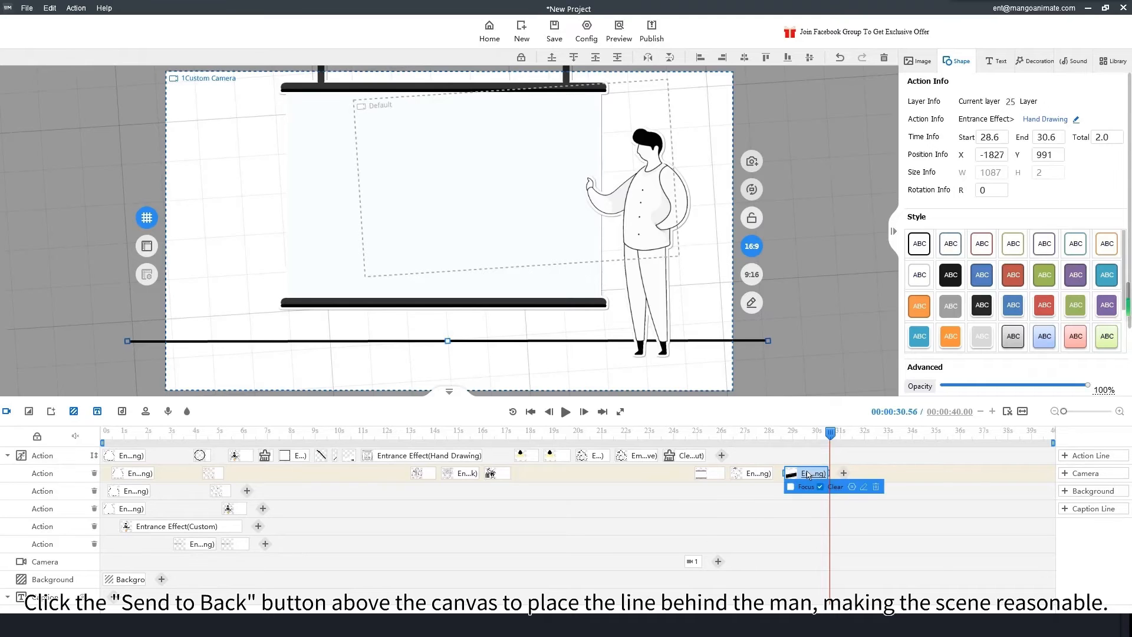
- Place the ground line behind the man, start its clip at 28.3 s and preview the drawing
left_click_drag(807, 473, 763, 442)
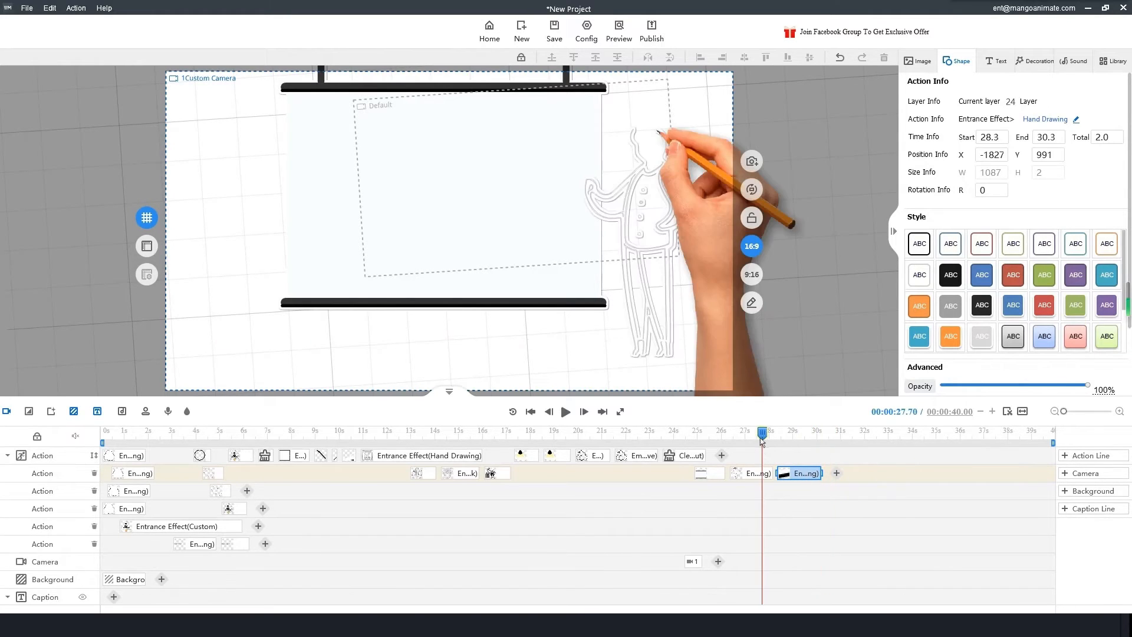
key("space")
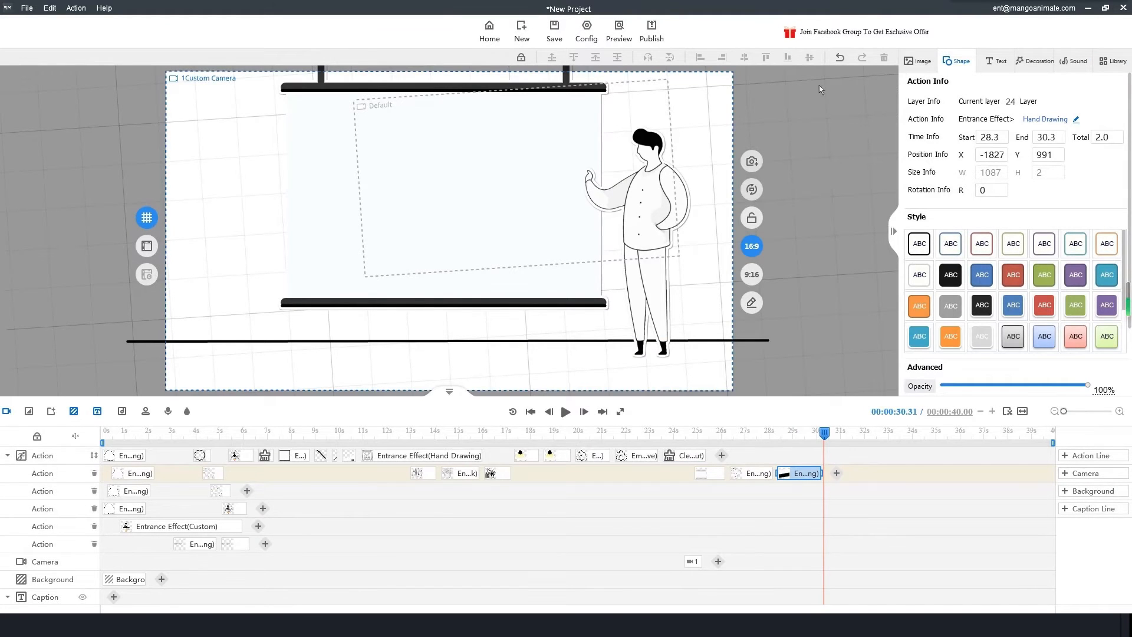
- Import the local image light.svg from the scene3 folder
left_click(922, 64)
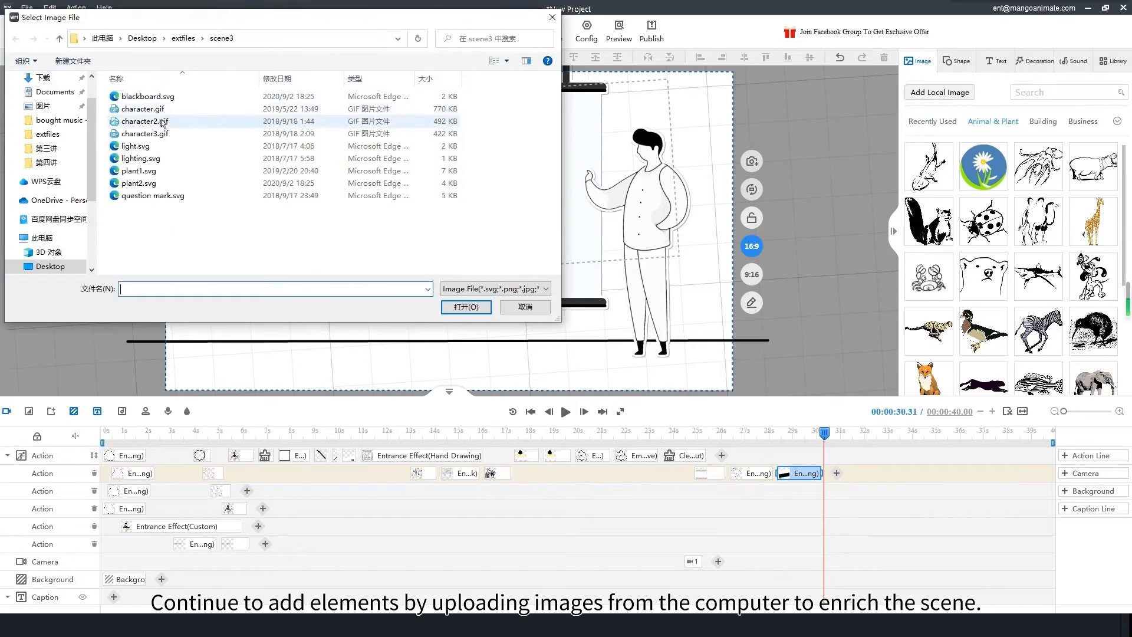
left_click(155, 158)
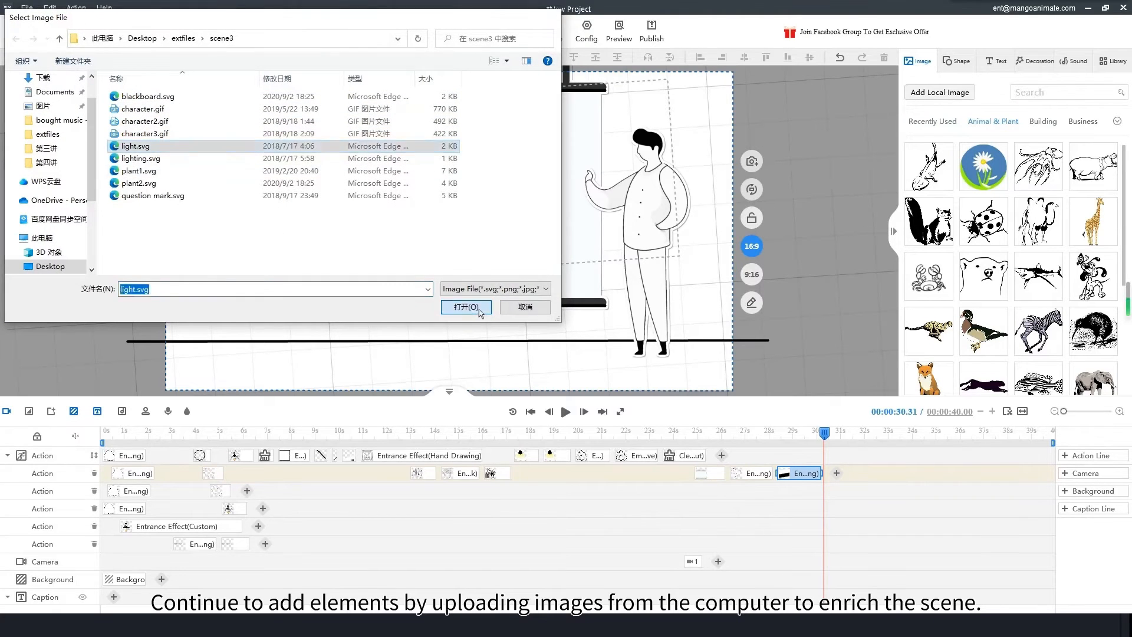
left_click(471, 307)
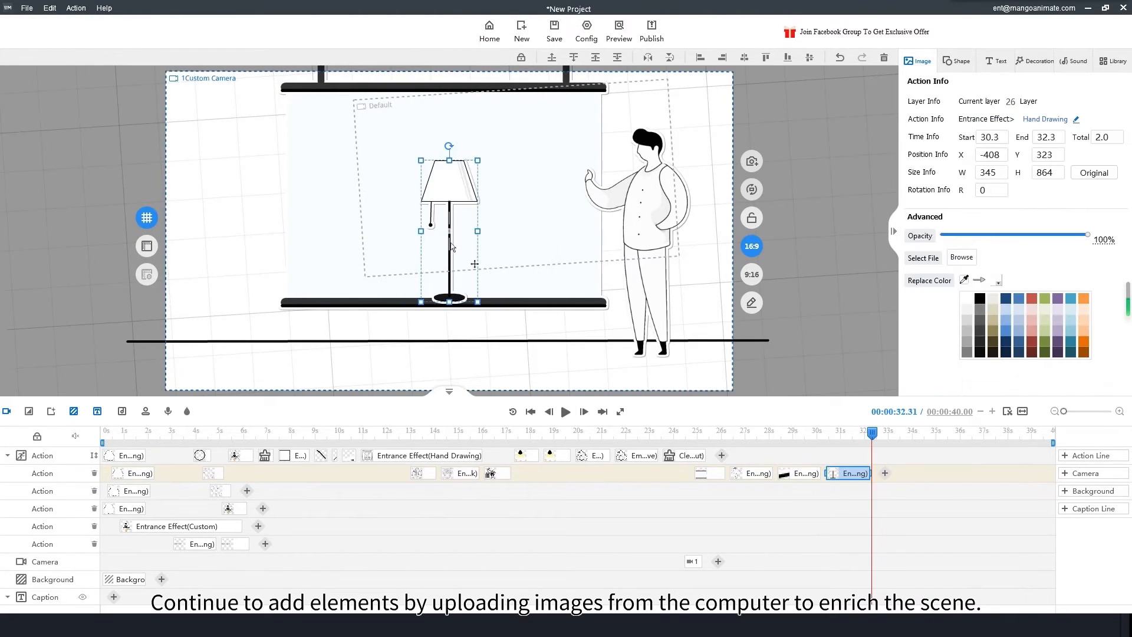
- Enlarge the floor lamp to about 432 by 1080, place it on the ground line at about X -1720, Y 562 and preview it
left_click_drag(449, 242, 209, 296)
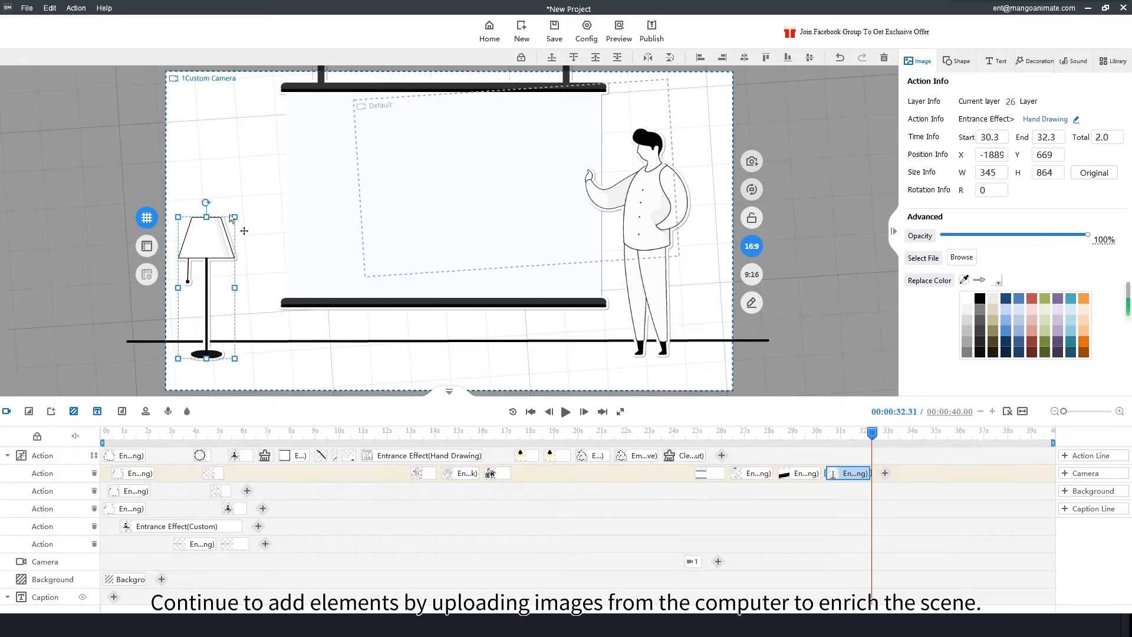
mouse_move(236, 219)
left_mouse_down()
mouse_move(274, 186)
mouse_move(253, 213)
left_mouse_up()
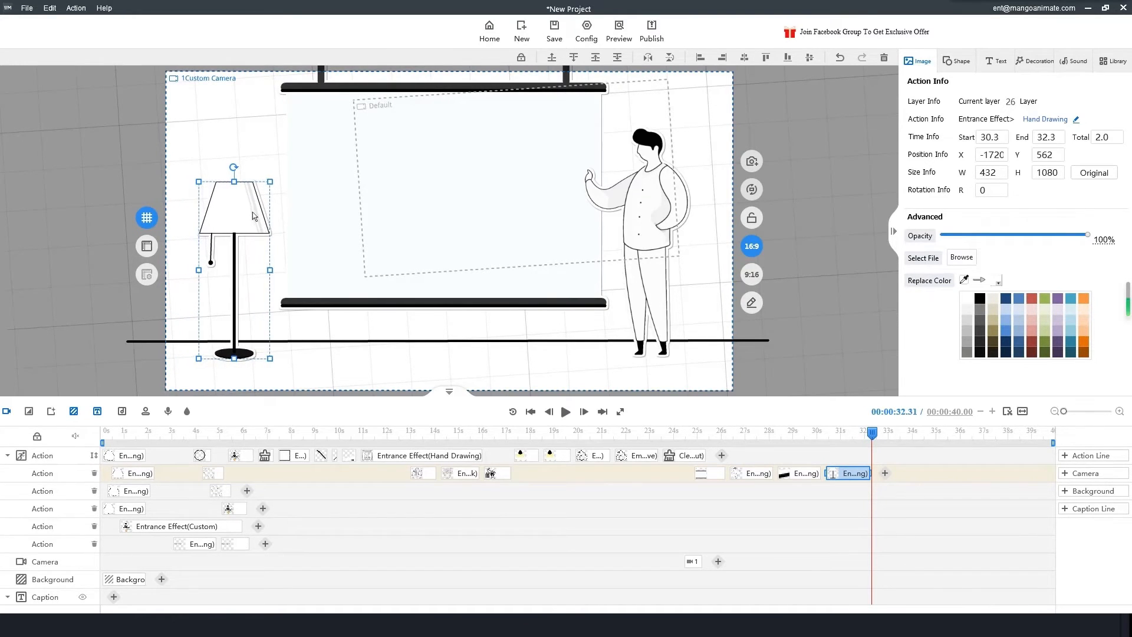
left_click(836, 476)
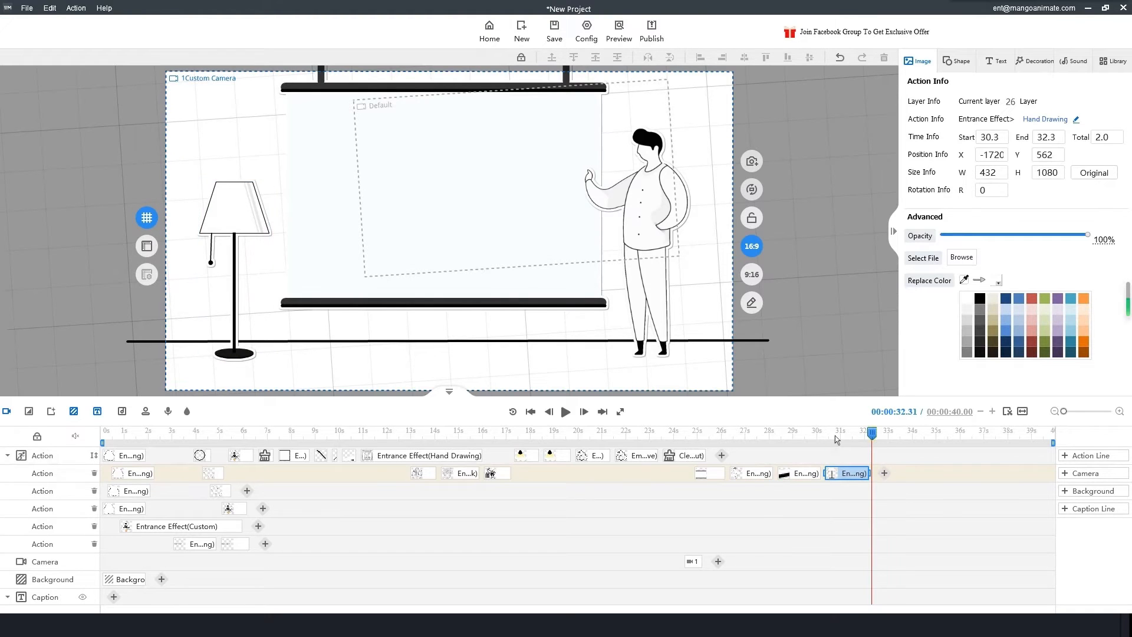
left_click(805, 437)
key("space")
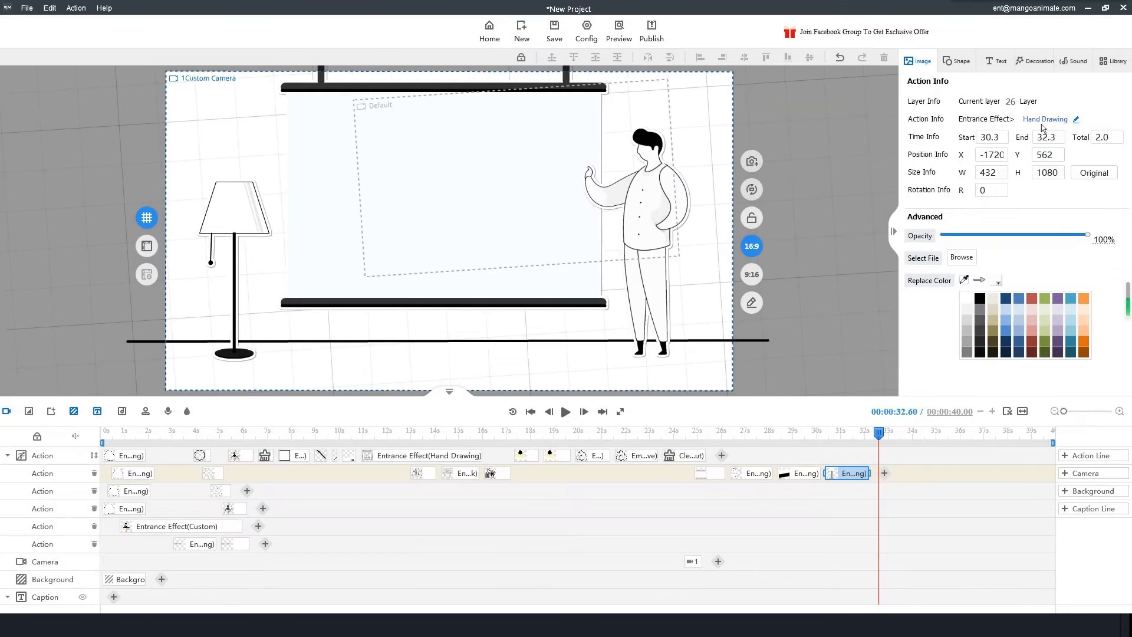
- Import lighting.svg and fit it over the lampshade at about 433 by 318, positioned at X -1715, Y 175
left_click(920, 63)
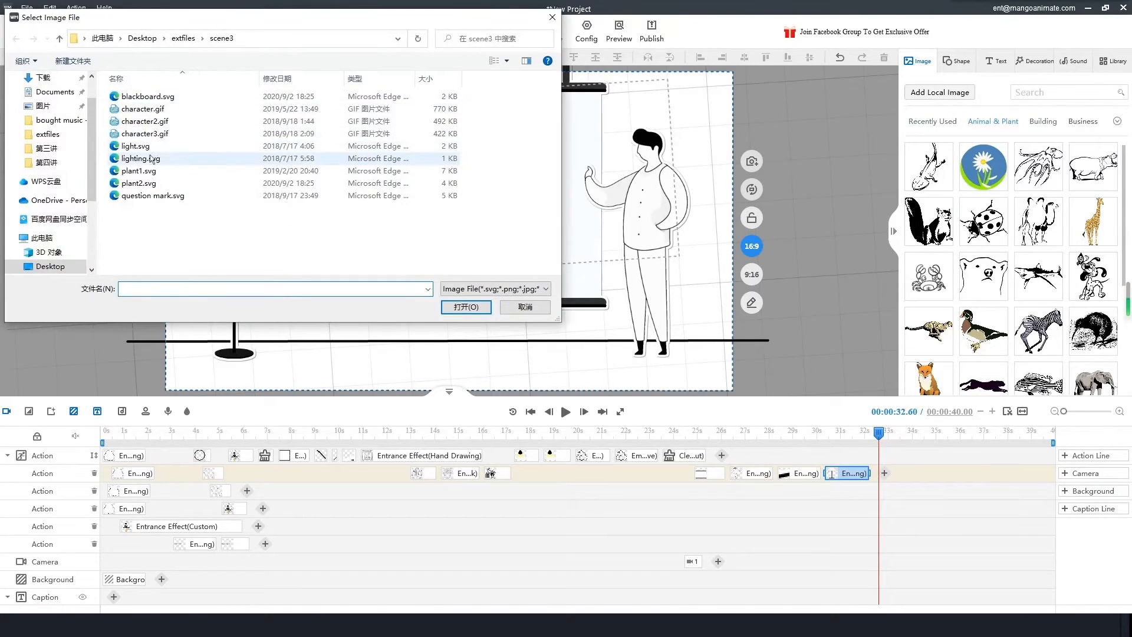
left_click(187, 159)
left_click(486, 307)
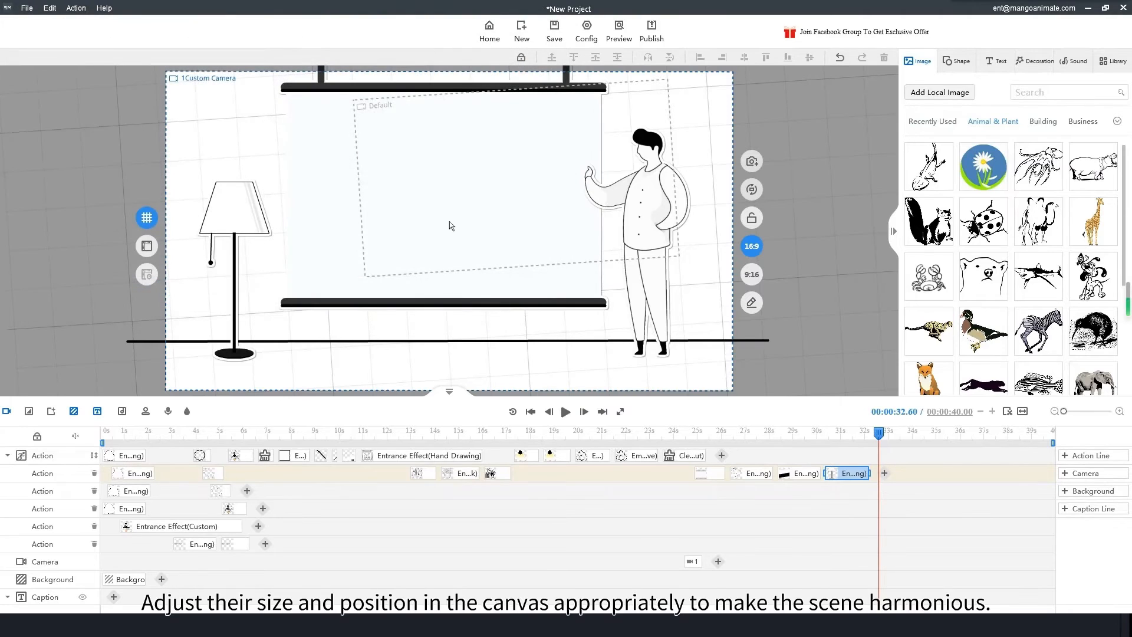
left_click_drag(422, 204, 229, 192)
left_click_drag(273, 227, 274, 228)
- Turn off the Paper Cutting Effect for the yellow lampshade image
double_click(254, 211)
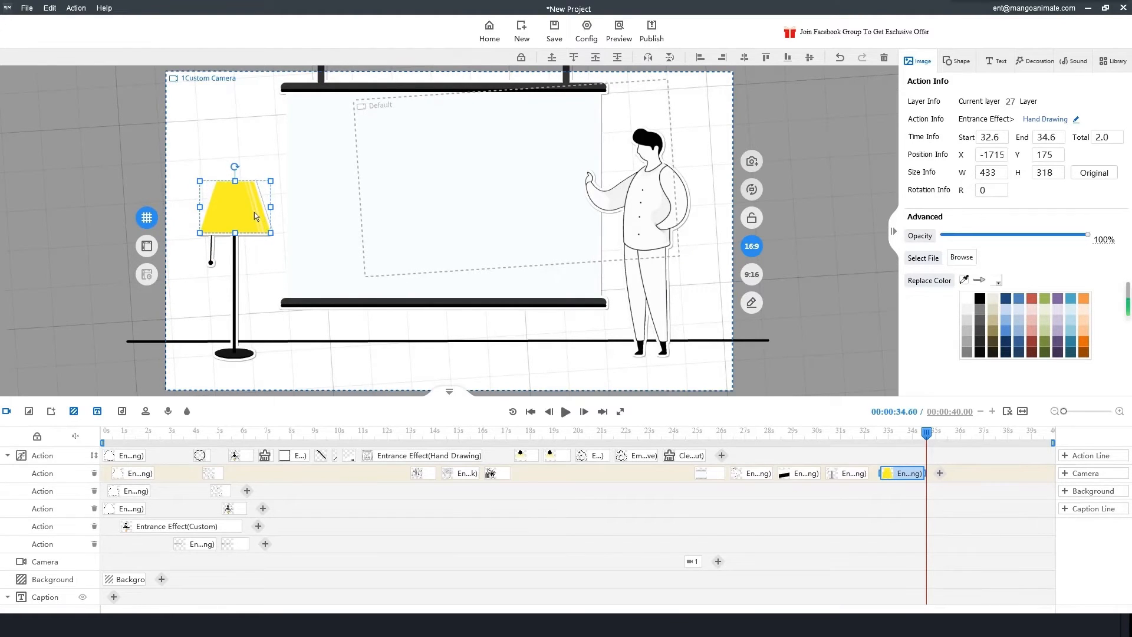
left_click(450, 315)
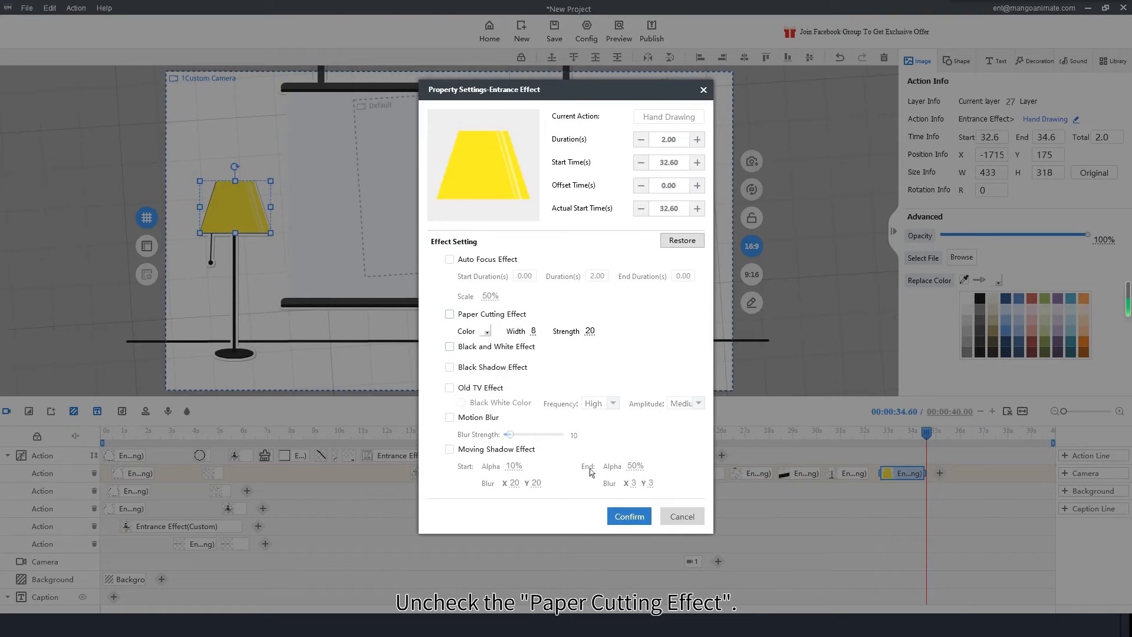
left_click(616, 517)
scroll(217, 216, "up", 4)
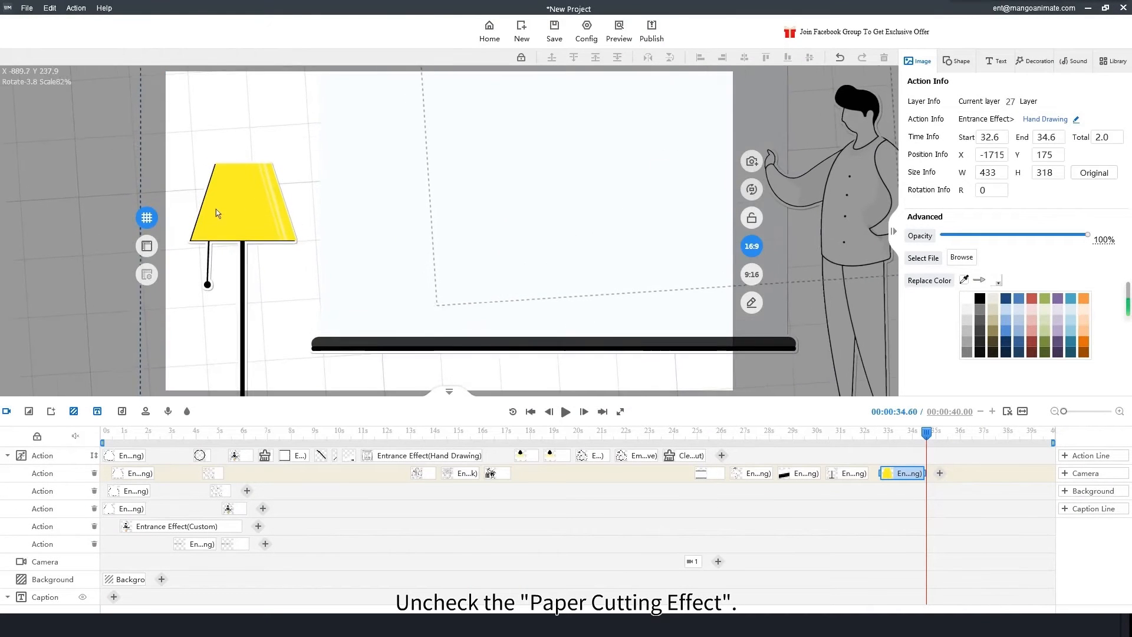
- Resize the yellow lampshade to about 411 by 302 and position it at about X -1722, Y 182
left_click_drag(236, 184, 194, 170)
left_click_drag(256, 204, 255, 203)
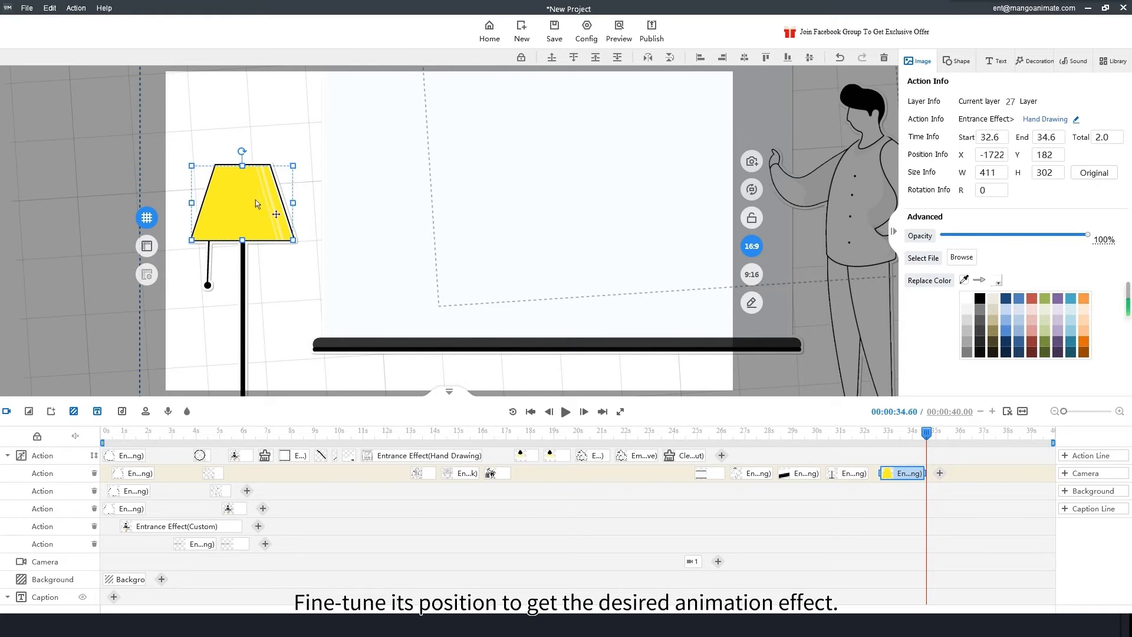
left_click(752, 189)
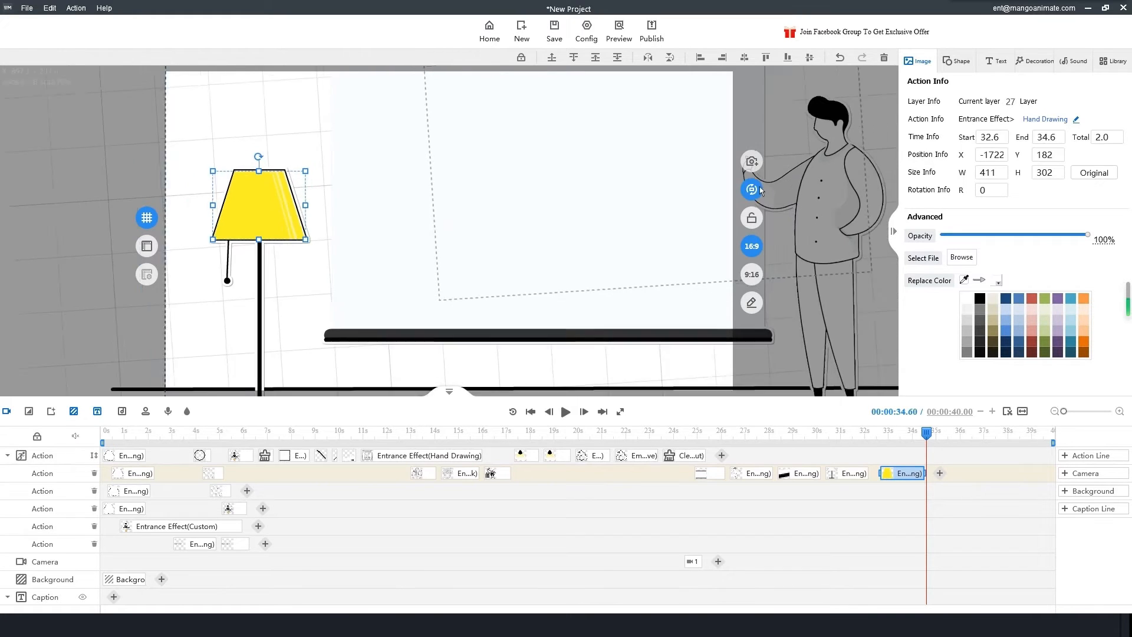
- Start the yellow lampshade's action at 32.3 s and change its entrance effect to Fade In, without hand action
mouse_move(903, 476)
left_mouse_down()
mouse_move(851, 474)
mouse_move(894, 473)
left_mouse_up()
double_click(894, 473)
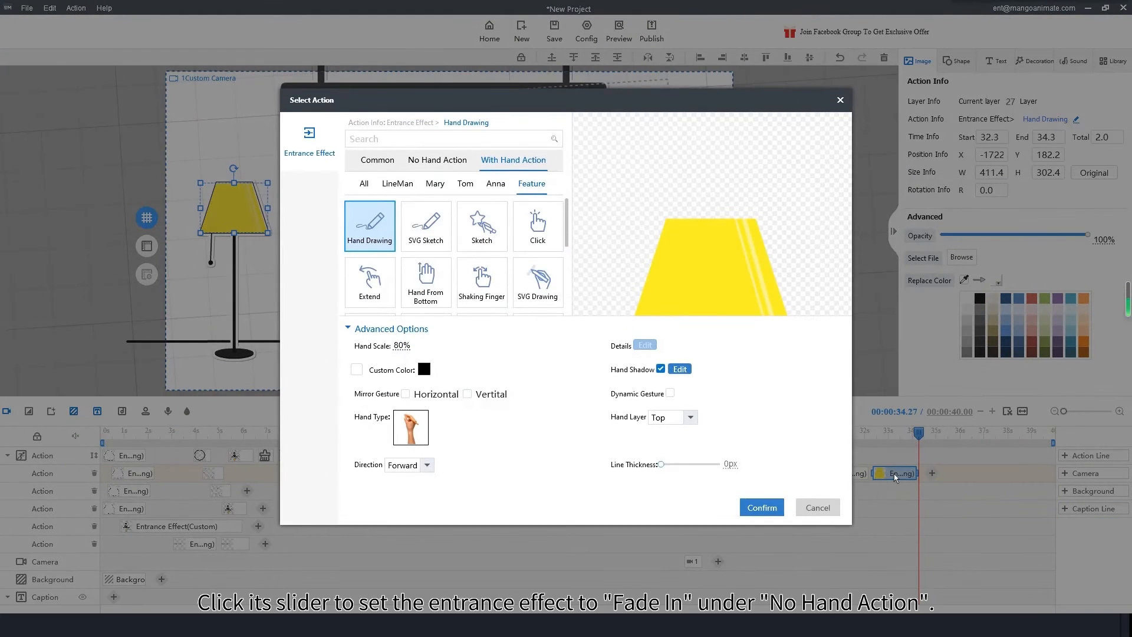
left_click(433, 161)
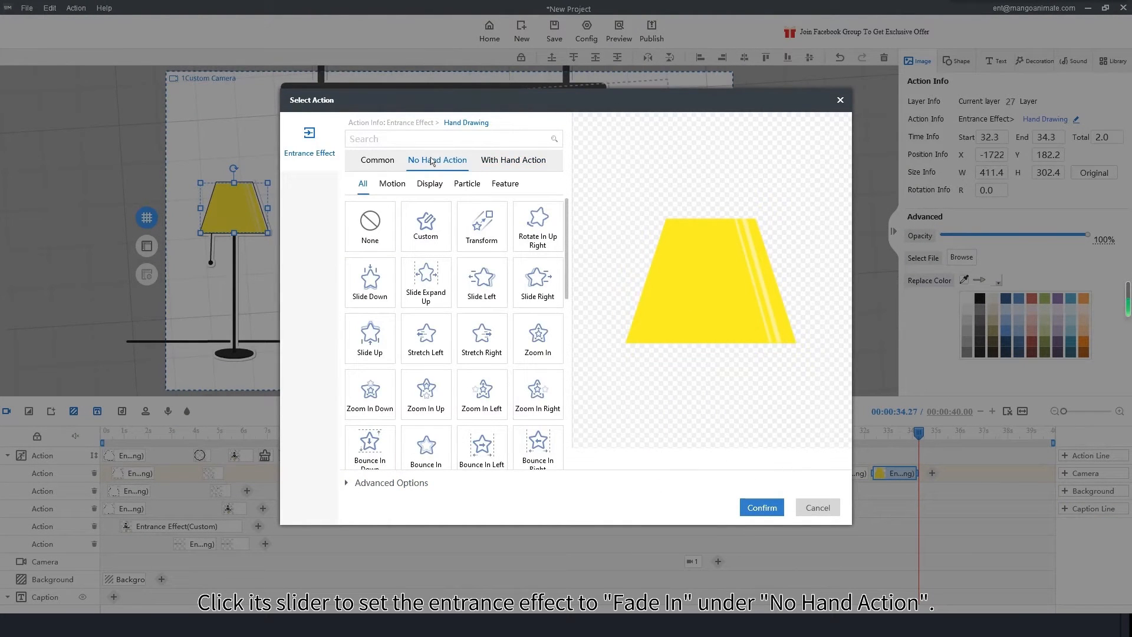
scroll(472, 353, "down", 3)
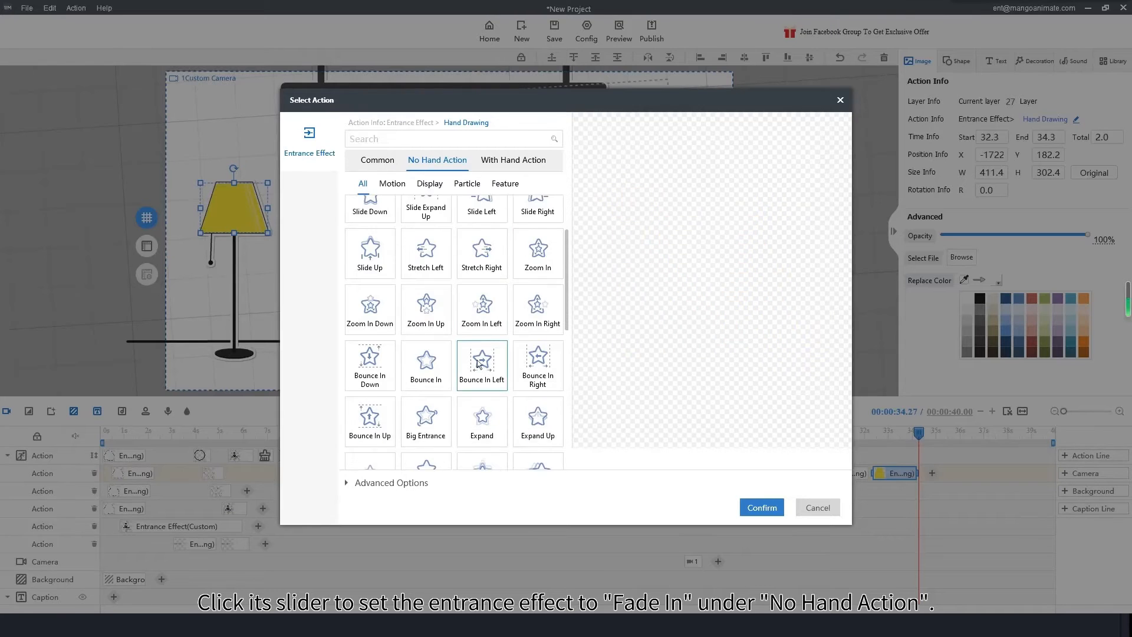
scroll(471, 354, "down", 1)
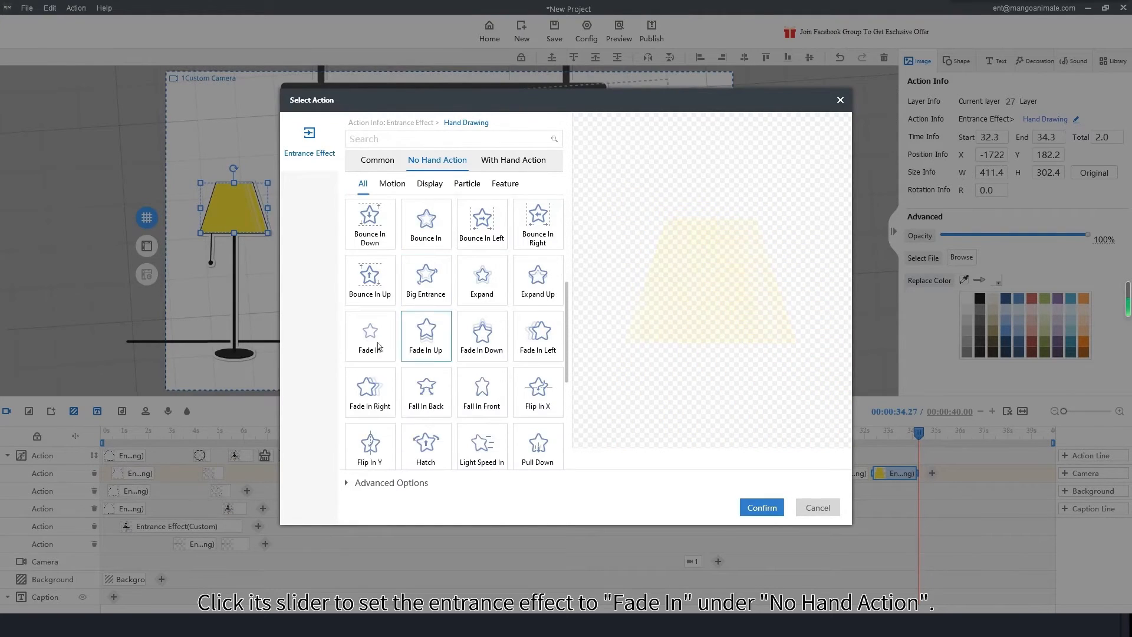
left_click(370, 335)
left_click(766, 514)
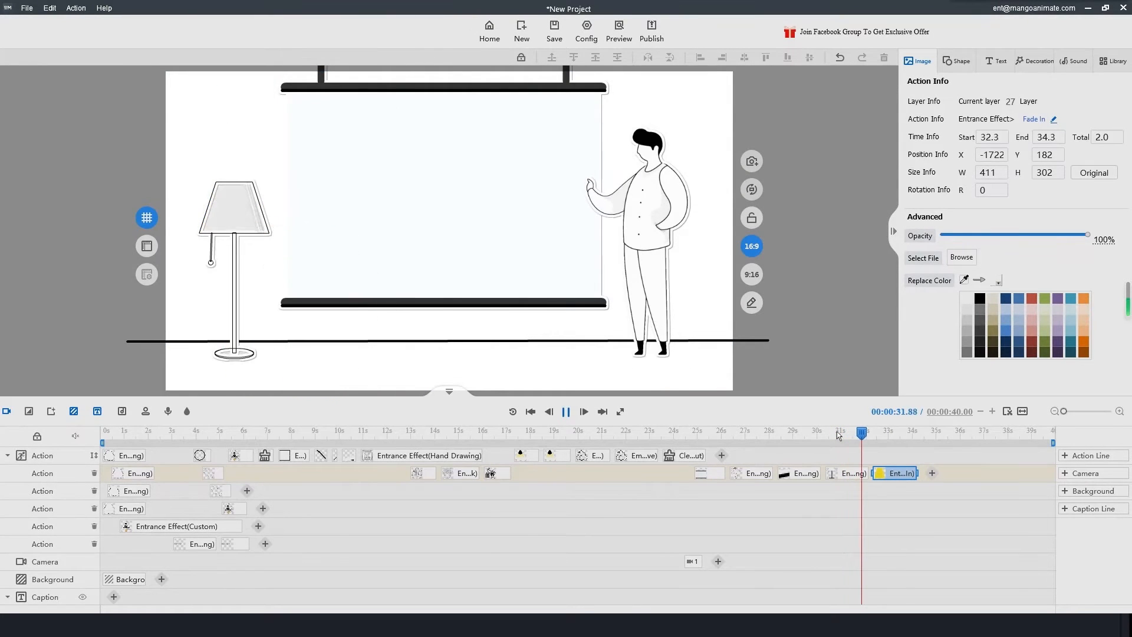
- Move the lampshade's Fade In action to the action line below, starting at 31.1 s and shortened to 1.1 s, and preview it
left_click(886, 473)
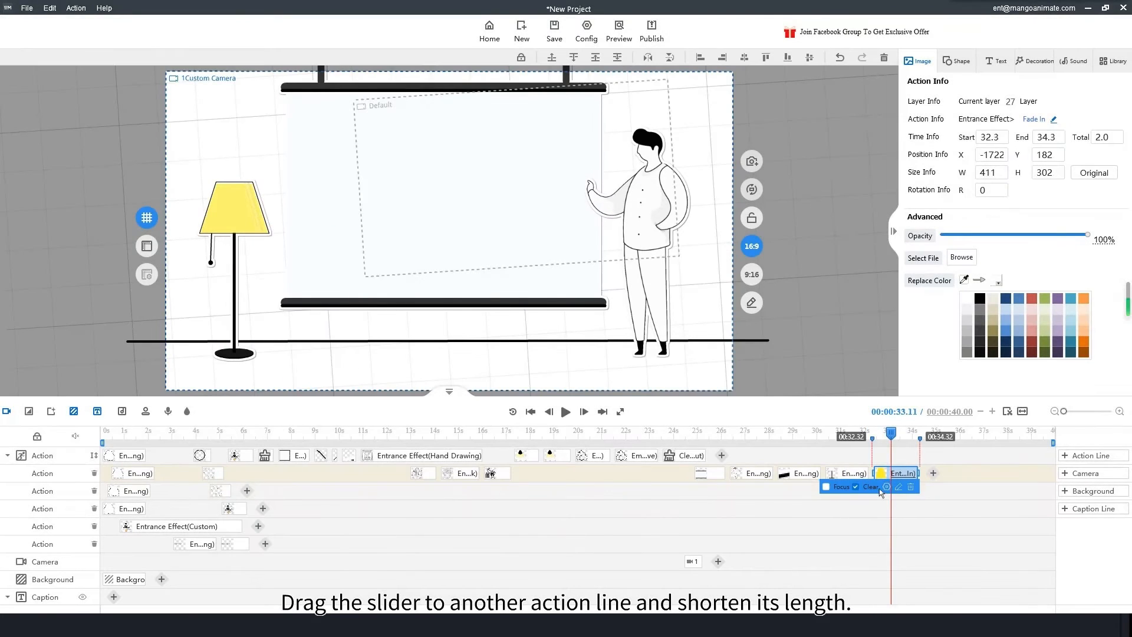
mouse_move(863, 480)
left_mouse_down()
mouse_move(885, 491)
mouse_move(873, 492)
left_mouse_up()
left_click_drag(890, 434, 839, 437)
key("space")
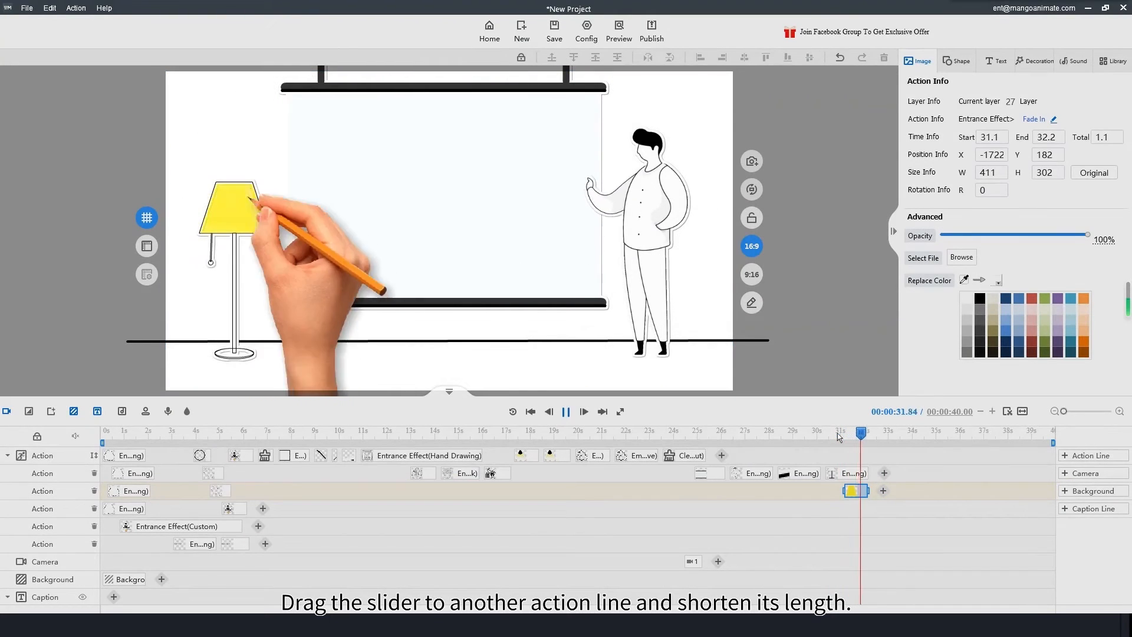
- Fine-tune the lampshade's Fade In action to end at 32.3 s and replay the animation
left_click(856, 491)
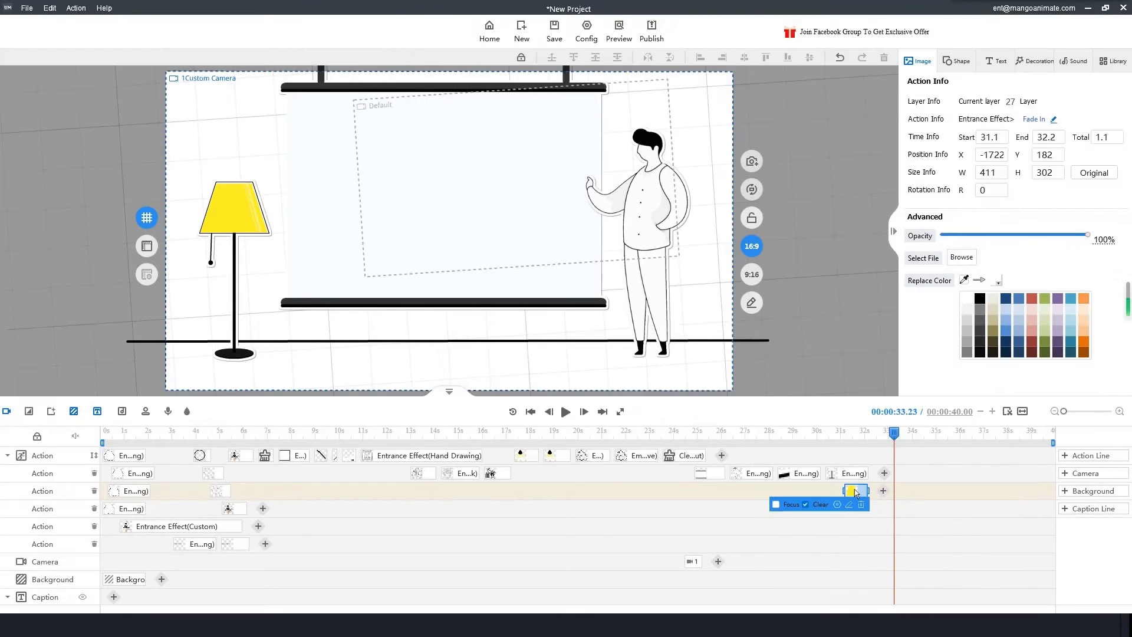
left_click_drag(861, 495, 862, 493)
left_click_drag(874, 438, 838, 433)
key("space")
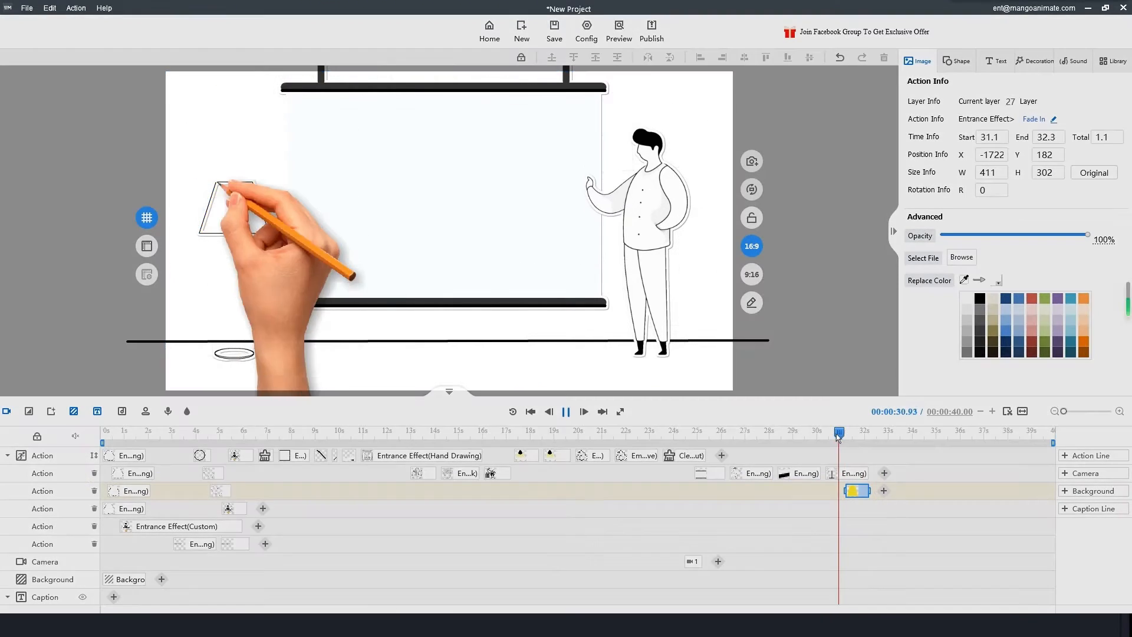
key("space")
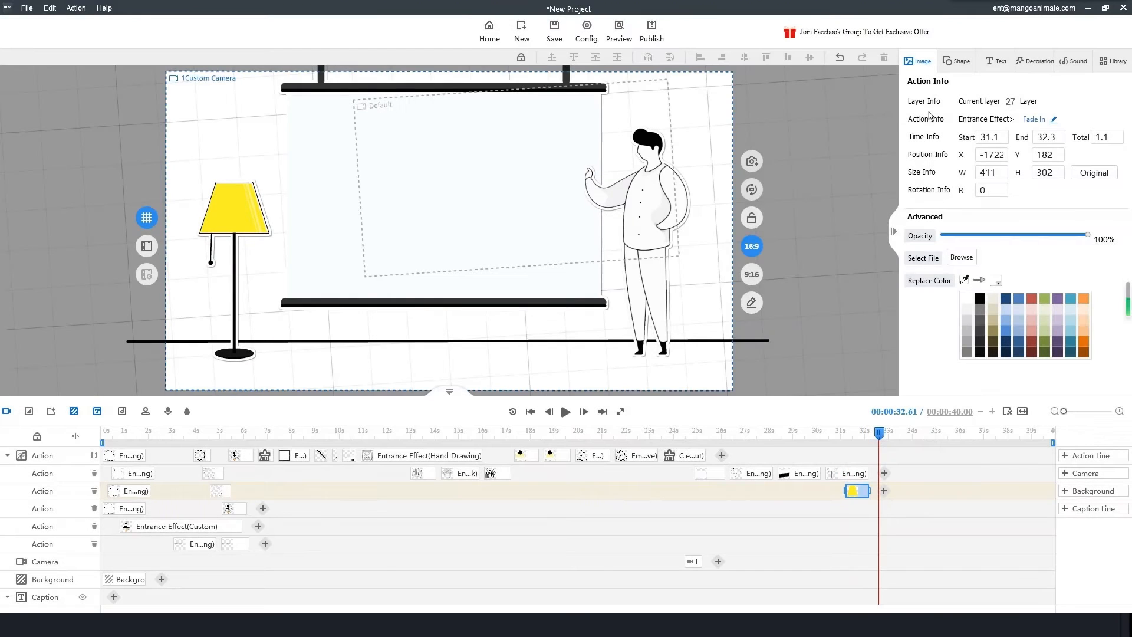
- Import question mark.svg from the scene3 folder and place it on the board at about 440 by 795, X -417, Y 88
left_click(921, 60)
left_click(967, 92)
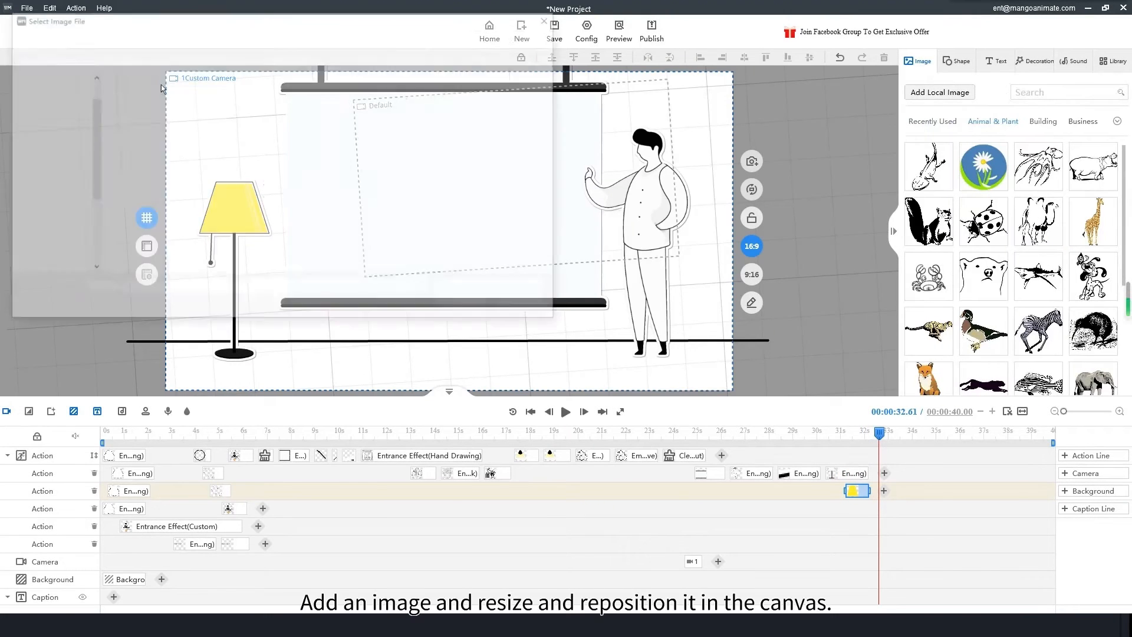
left_click(151, 196)
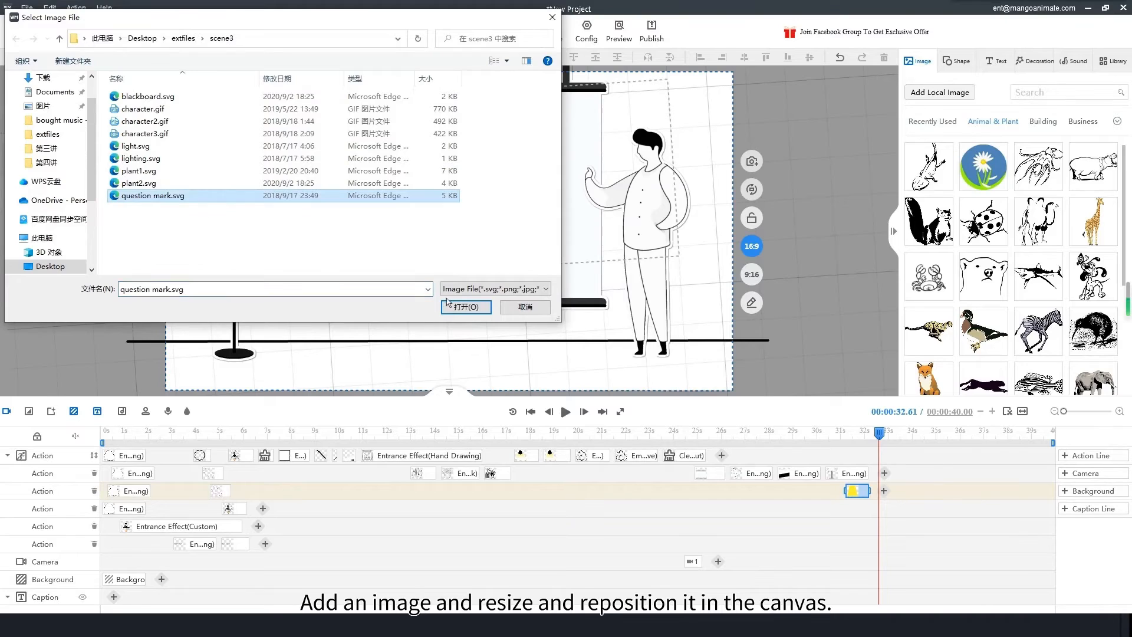
left_click(465, 308)
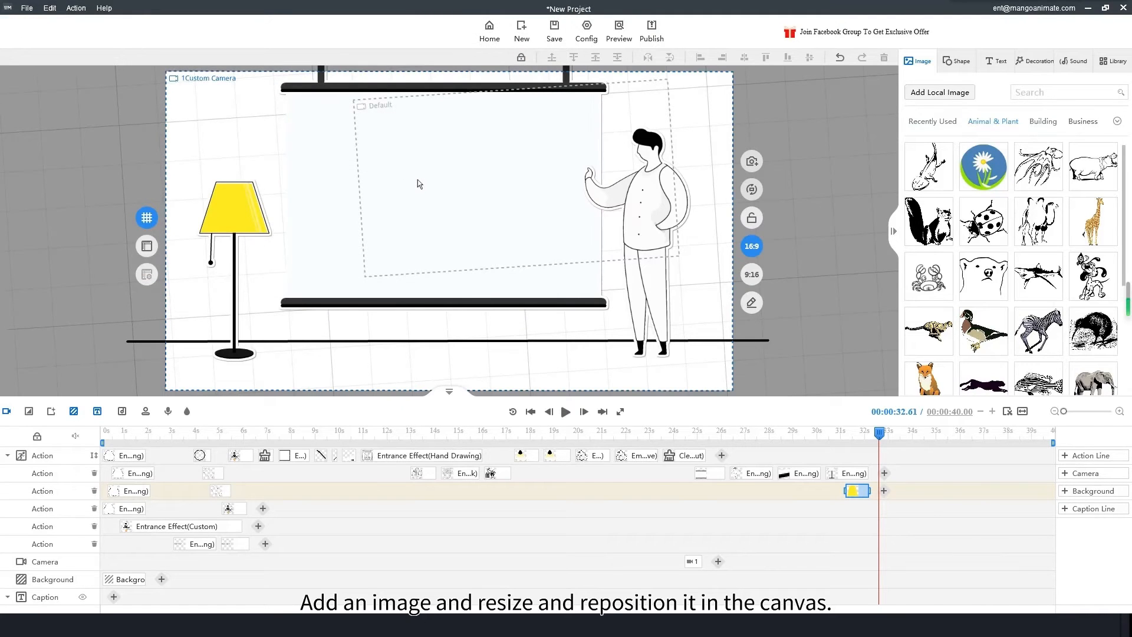
left_click_drag(417, 179, 411, 130)
- Compare the entrance effects without hand action for the question mark and apply Pull Down
double_click(899, 493)
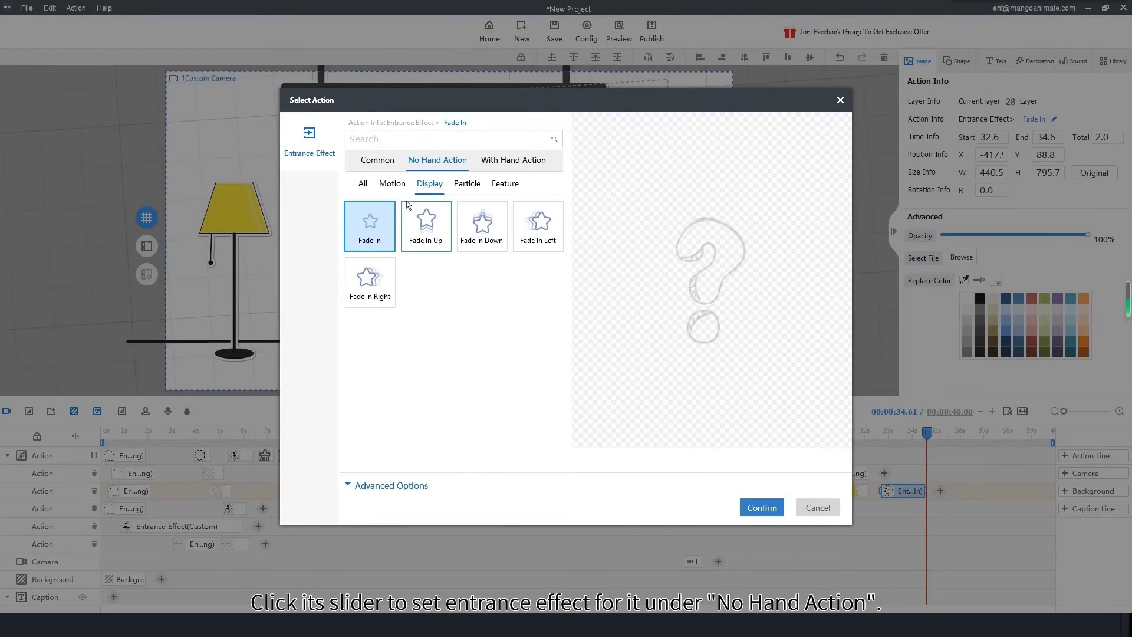
left_click(362, 185)
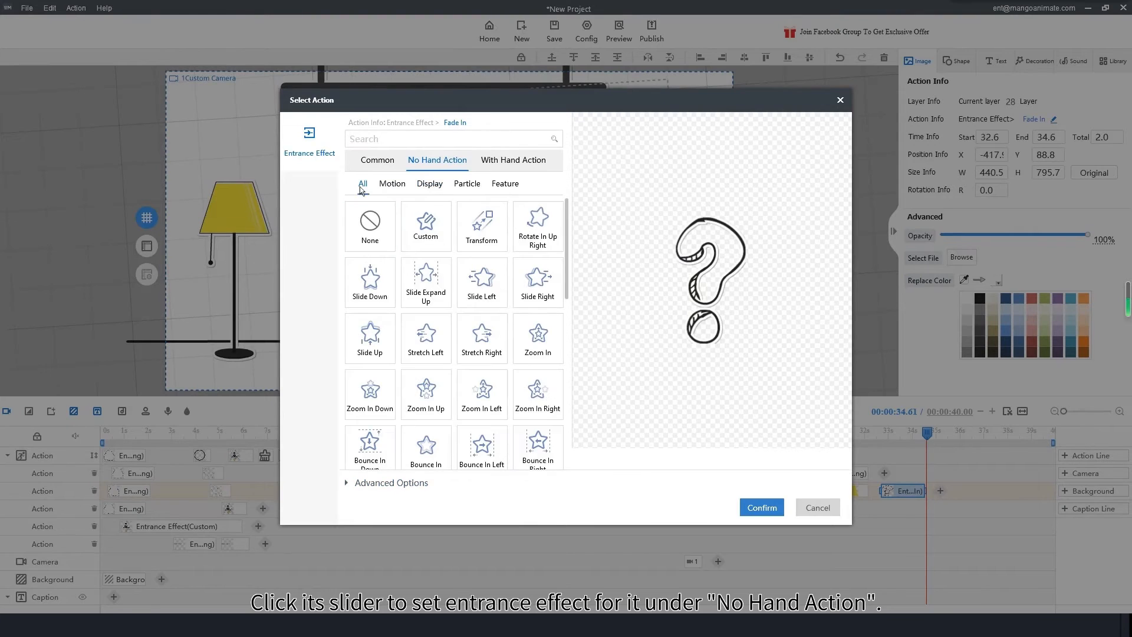
scroll(419, 224, "down", 3)
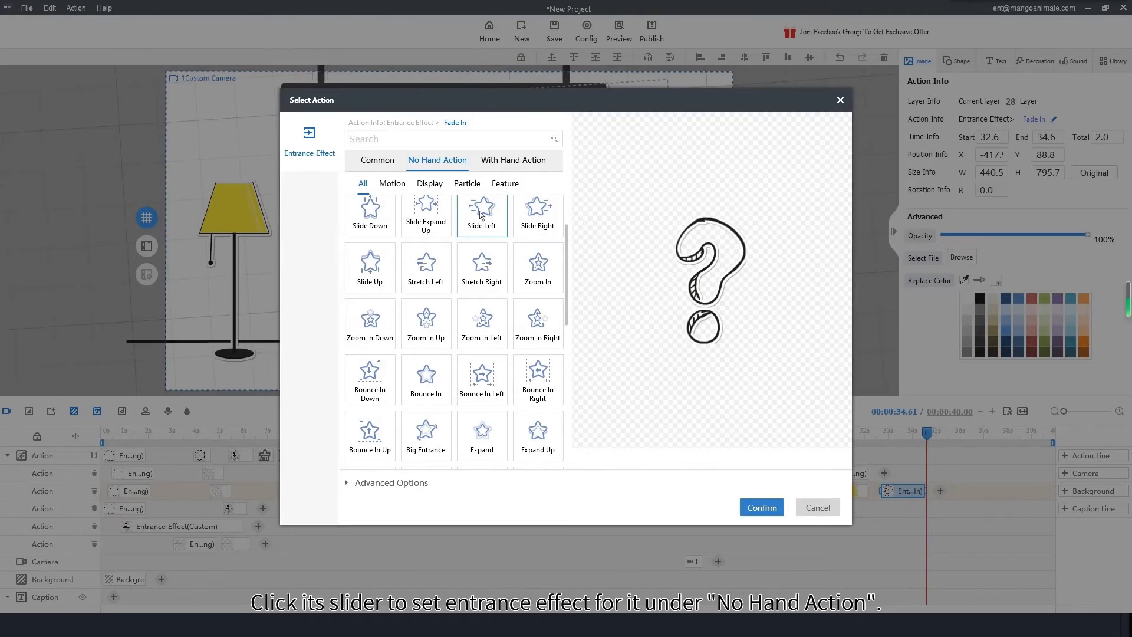
scroll(466, 315, "down", 1)
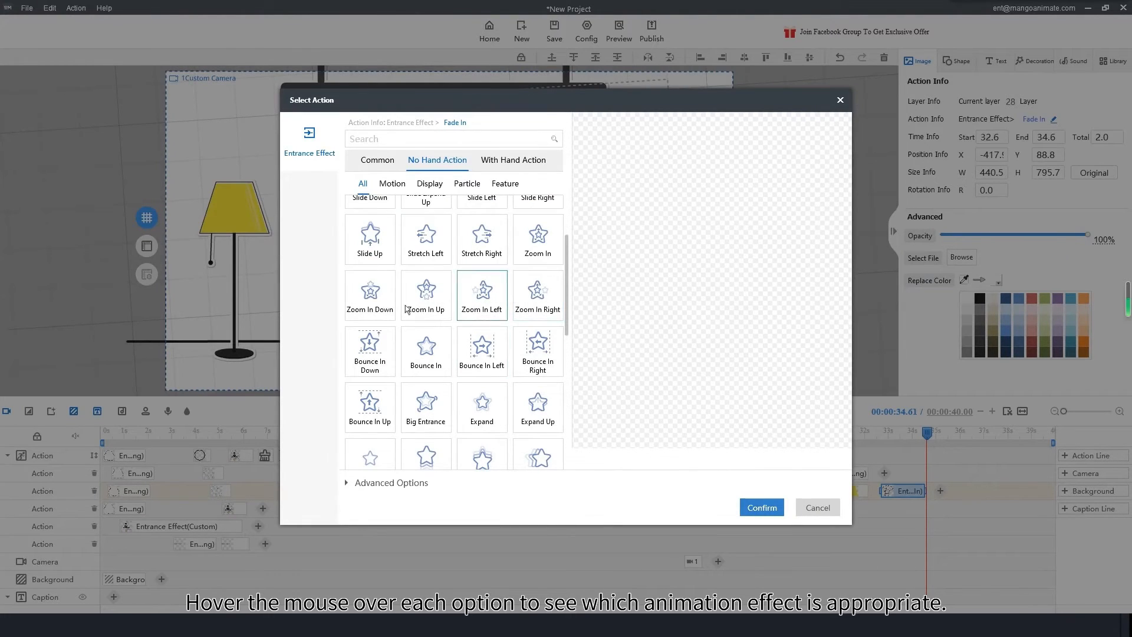
scroll(391, 345, "down", 1)
scroll(484, 348, "down", 3)
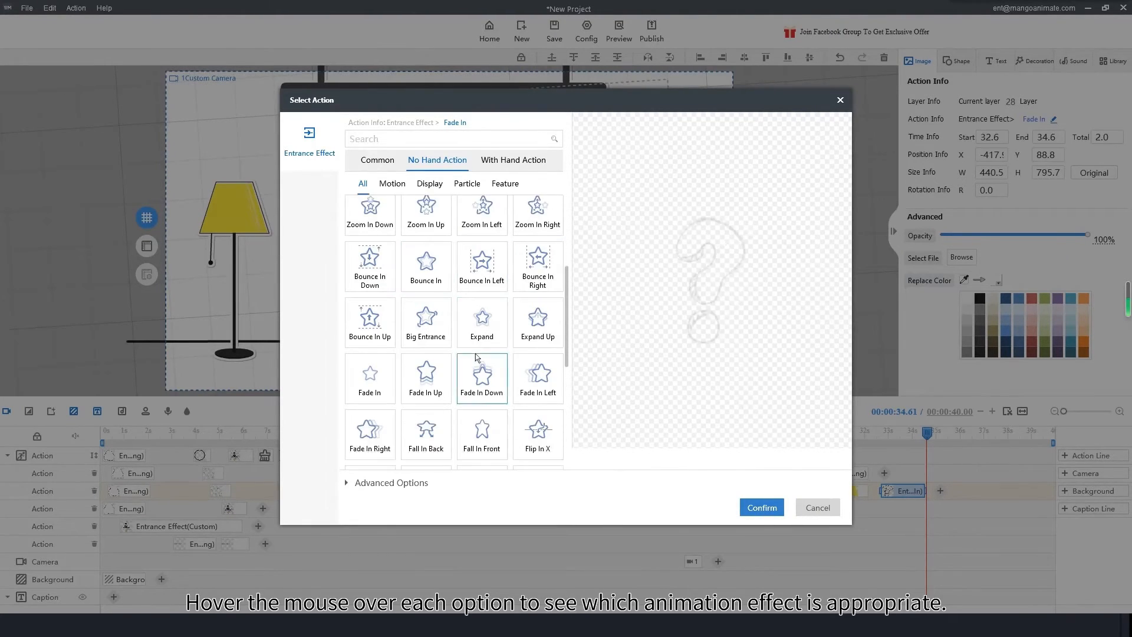
left_click(434, 345)
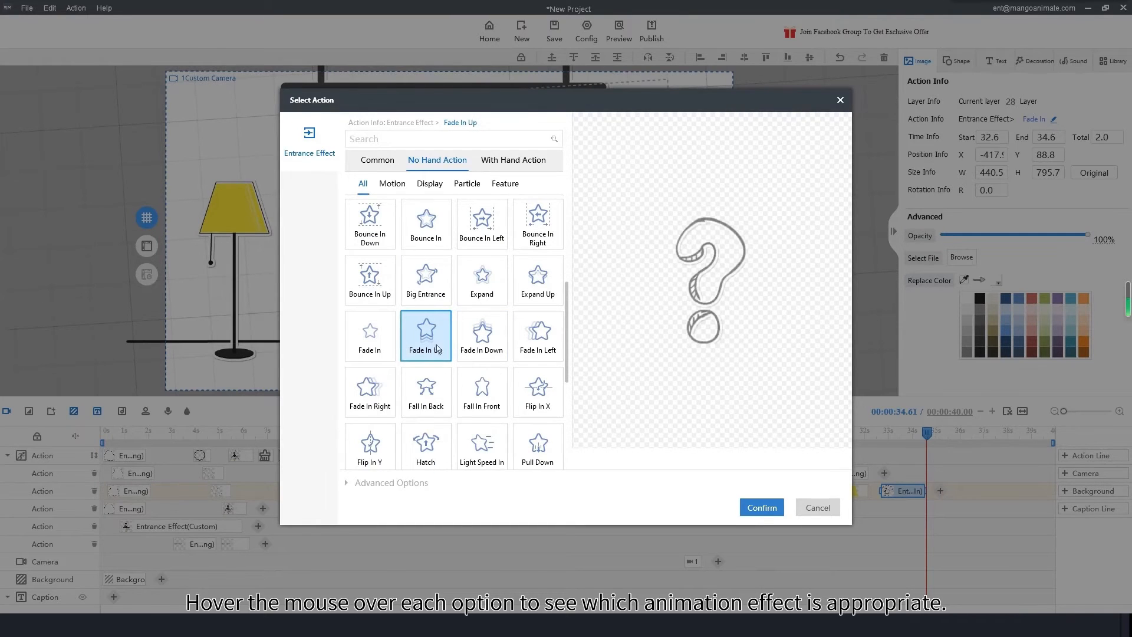
scroll(437, 349, "down", 1)
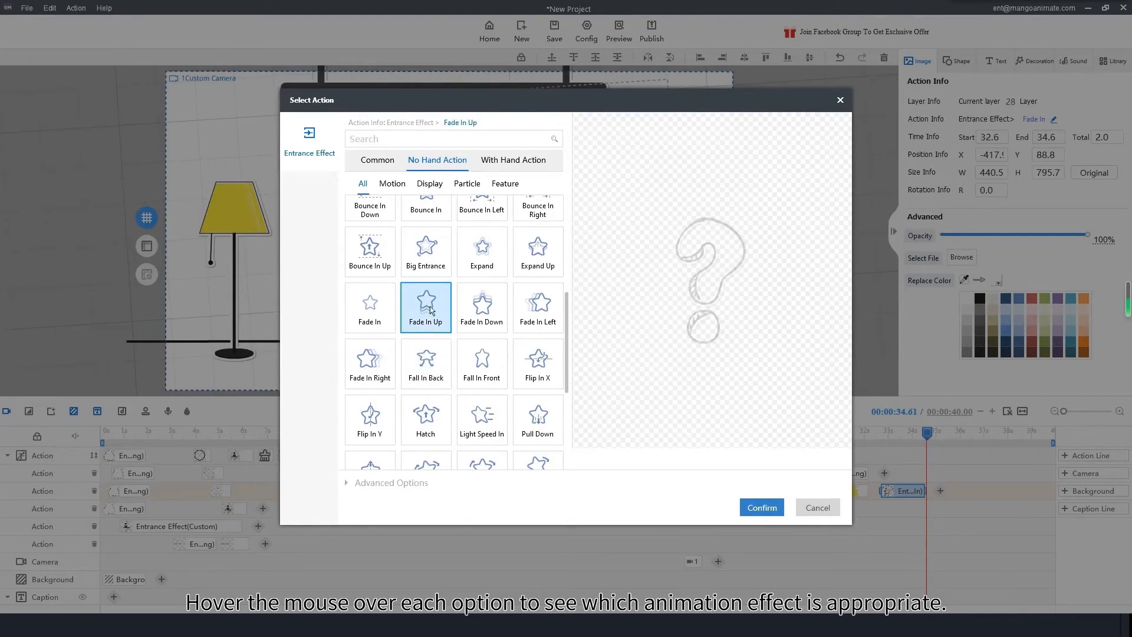
scroll(437, 309, "down", 3)
left_click(537, 315)
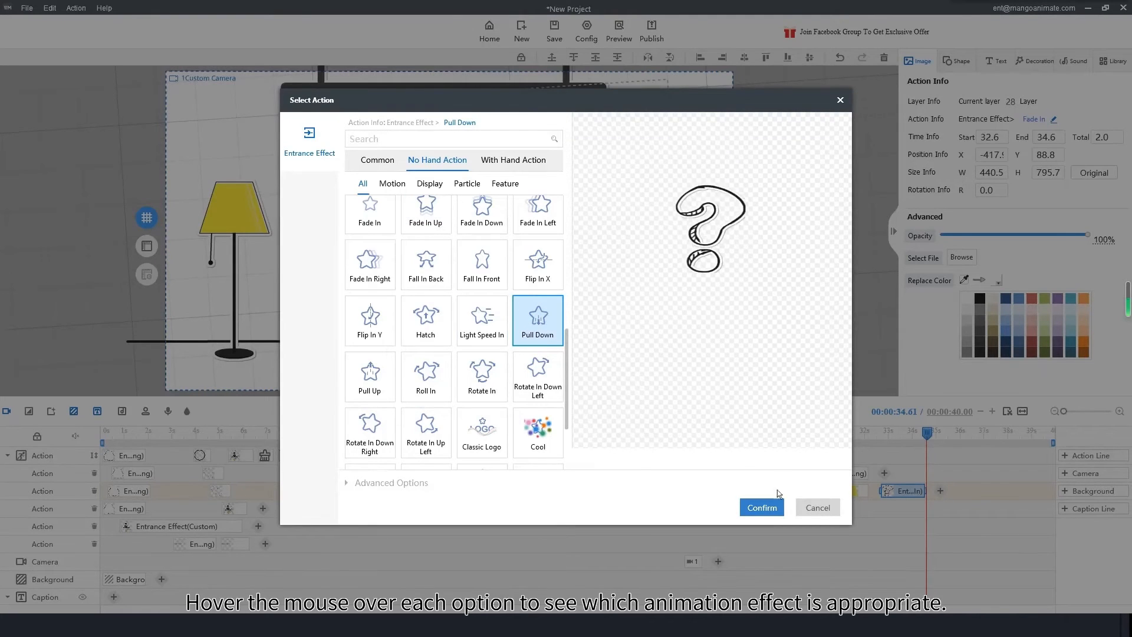
left_click(764, 507)
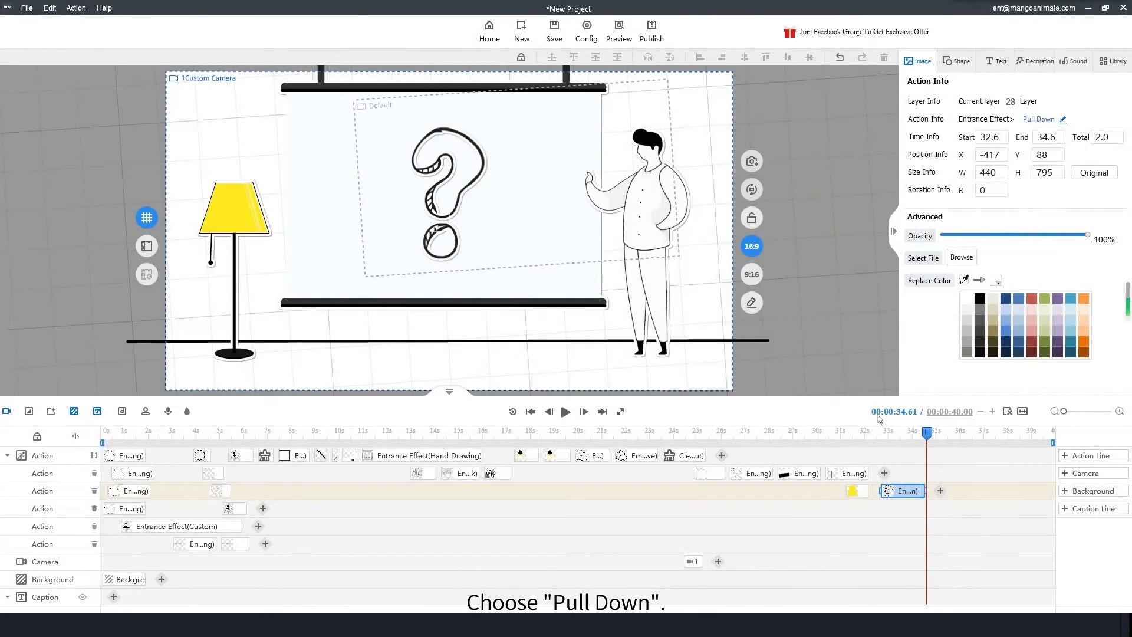
- Start the question mark's Pull Down action at 32.3 s, right behind the lampshade's action, and preview it
mouse_move(917, 500)
left_click_drag(917, 500, 858, 493)
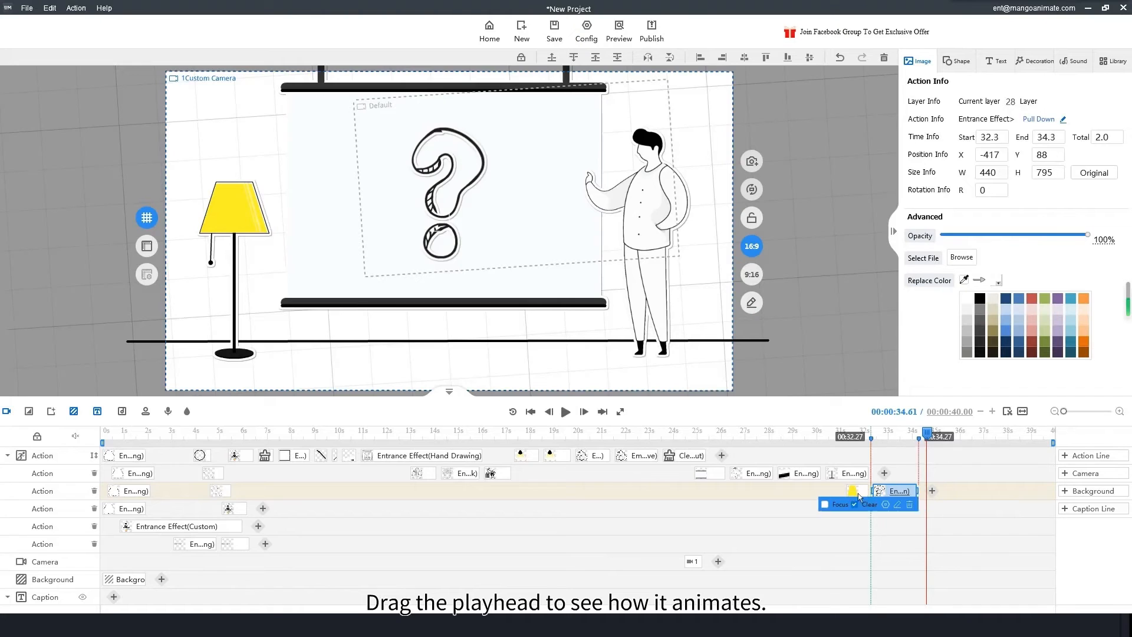
left_click(844, 433)
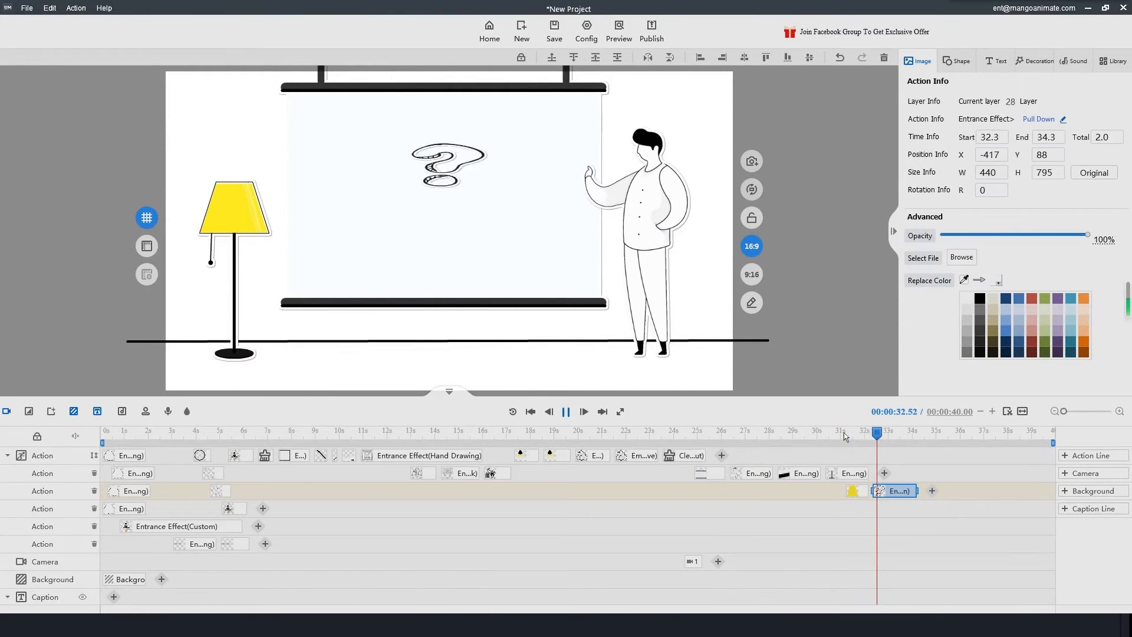
key("space")
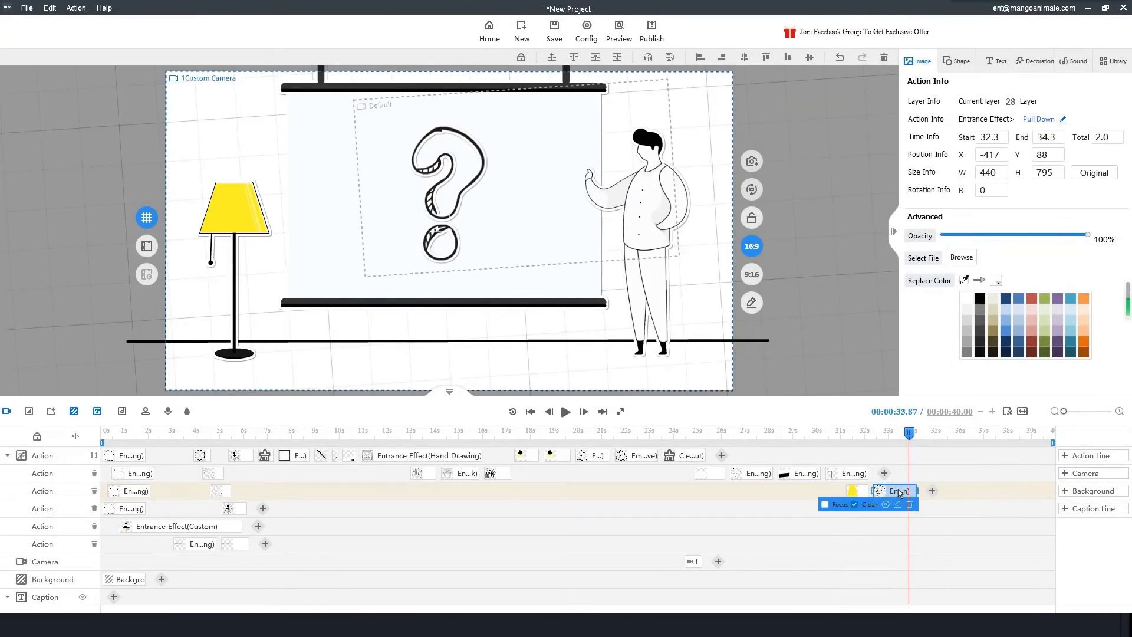
- Duplicate the question mark, shrink the copy to about 336 by 607, rotate it -19 degrees and place it at about X -904, Y 159
left_click(899, 492)
key("ctrl+v")
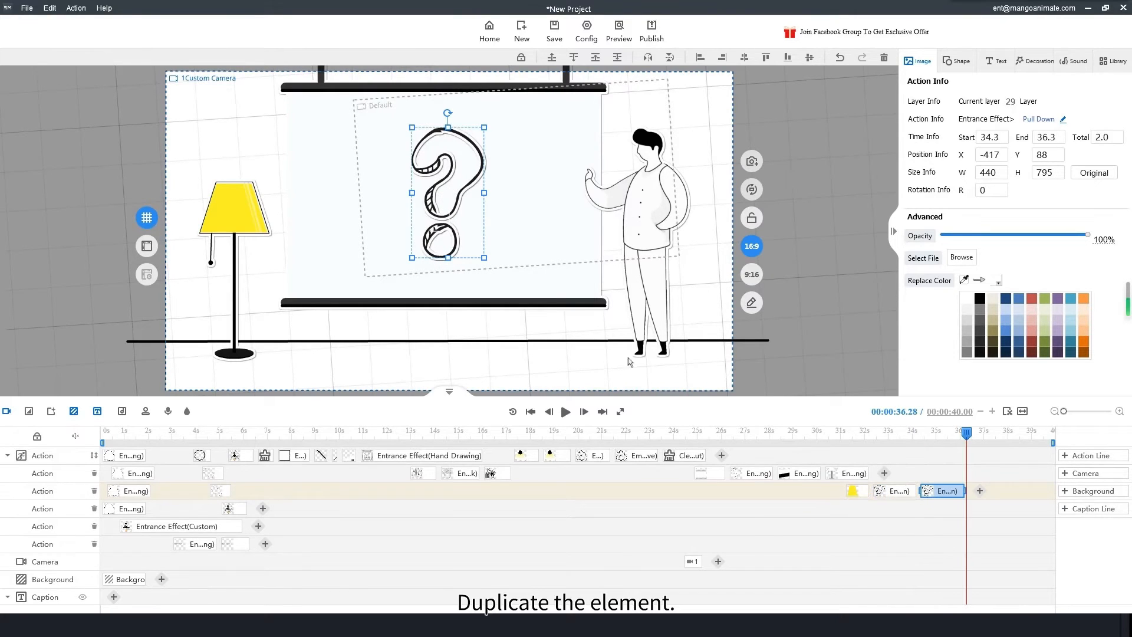
left_click_drag(437, 173, 343, 170)
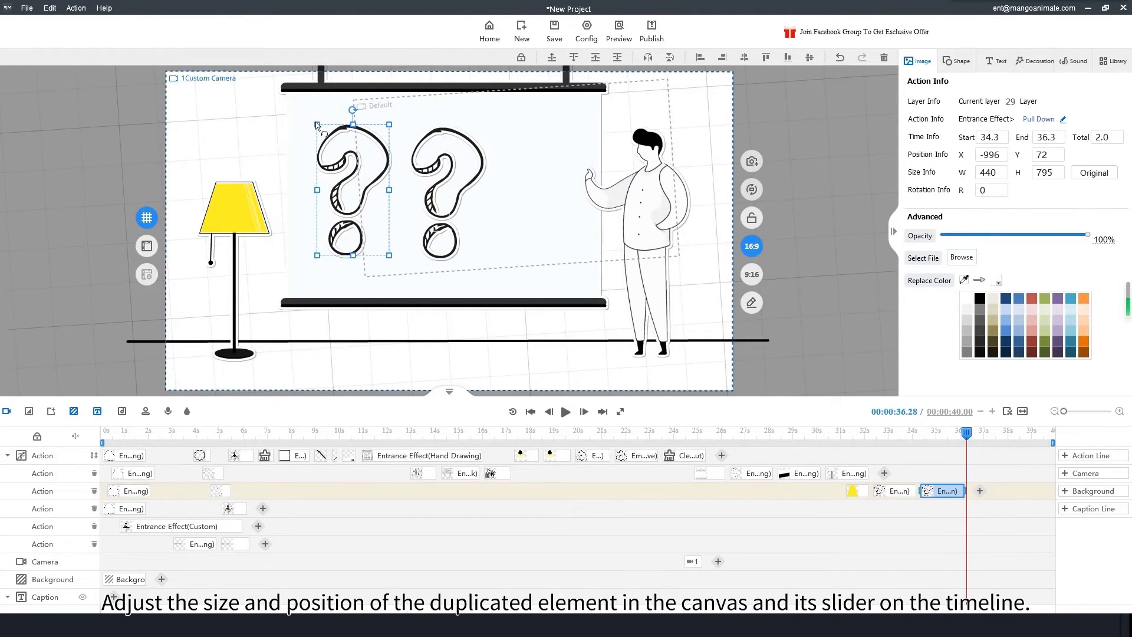
mouse_move(321, 130)
left_mouse_down()
mouse_move(335, 156)
mouse_move(338, 137)
left_mouse_up()
left_click_drag(362, 185, 370, 185)
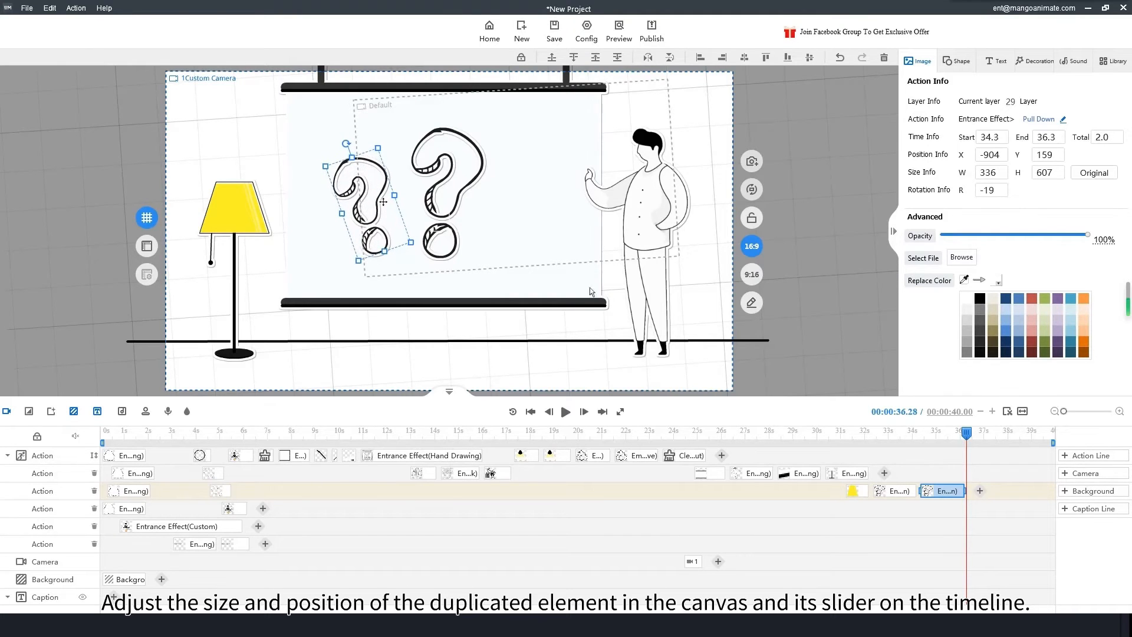
- Preview both question marks and move the copy's action to the action line above, starting at 33.5 s
left_click_drag(965, 434, 873, 442)
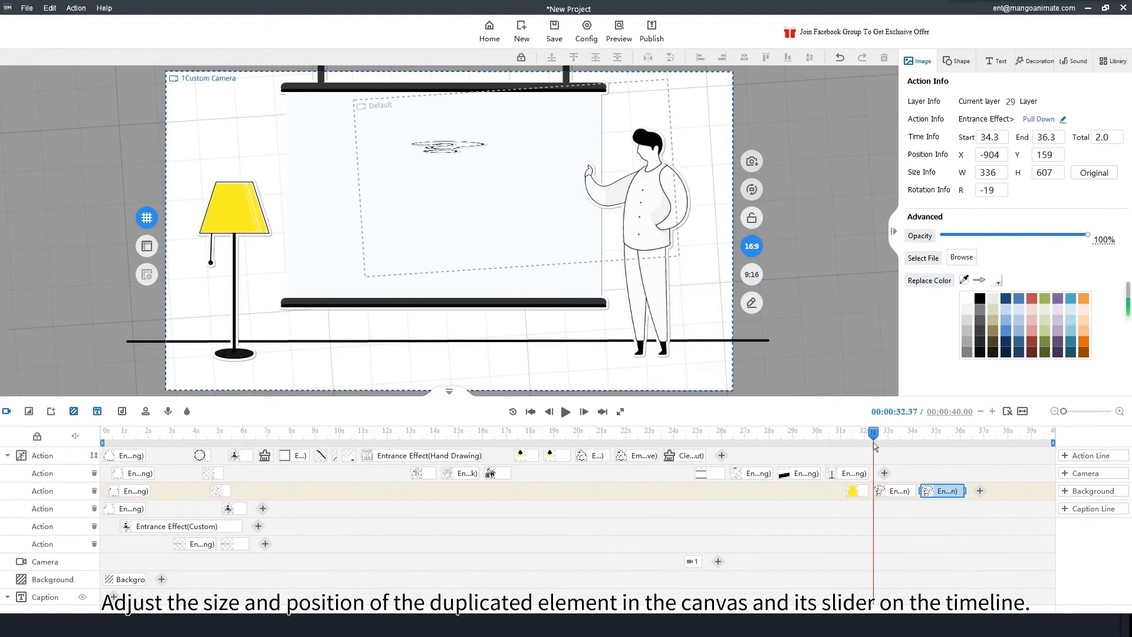
key("space")
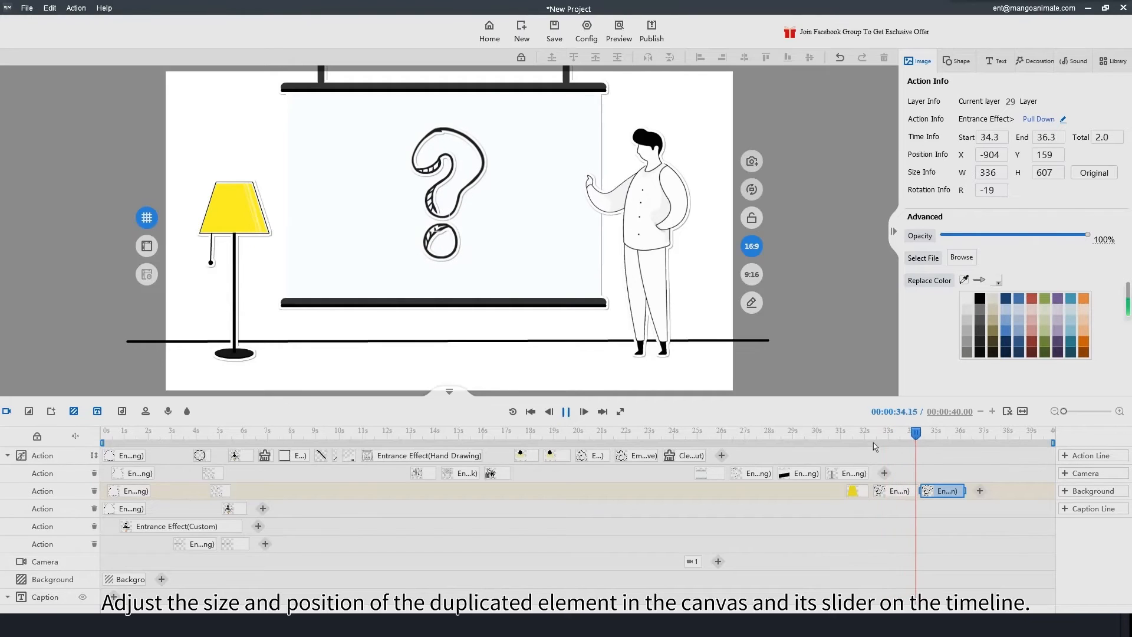
left_click(934, 493)
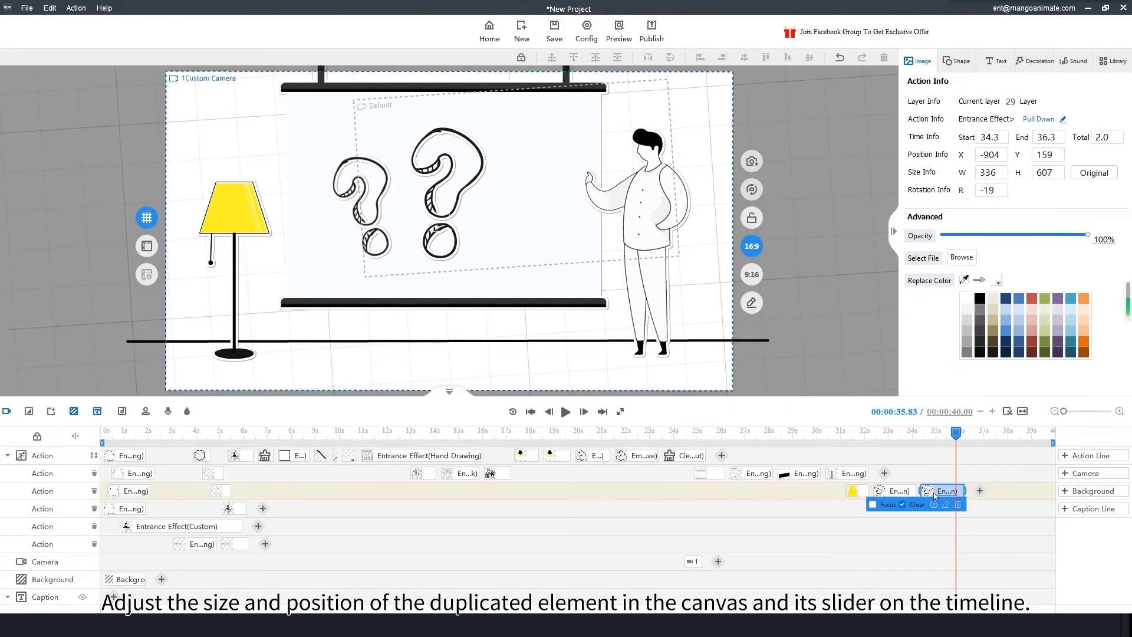
left_click_drag(920, 474, 914, 475)
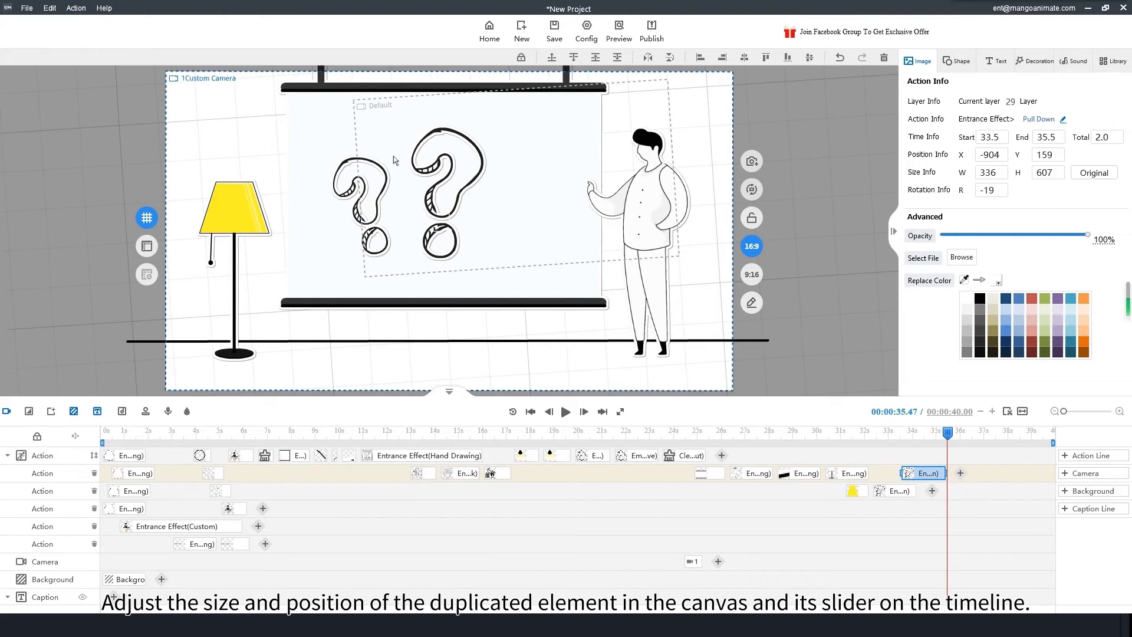
- Duplicate the small question mark, rotate the copy to 20 degrees and place it at about X 49, Y 177, beside the presenter
left_click(384, 173)
left_click(924, 473)
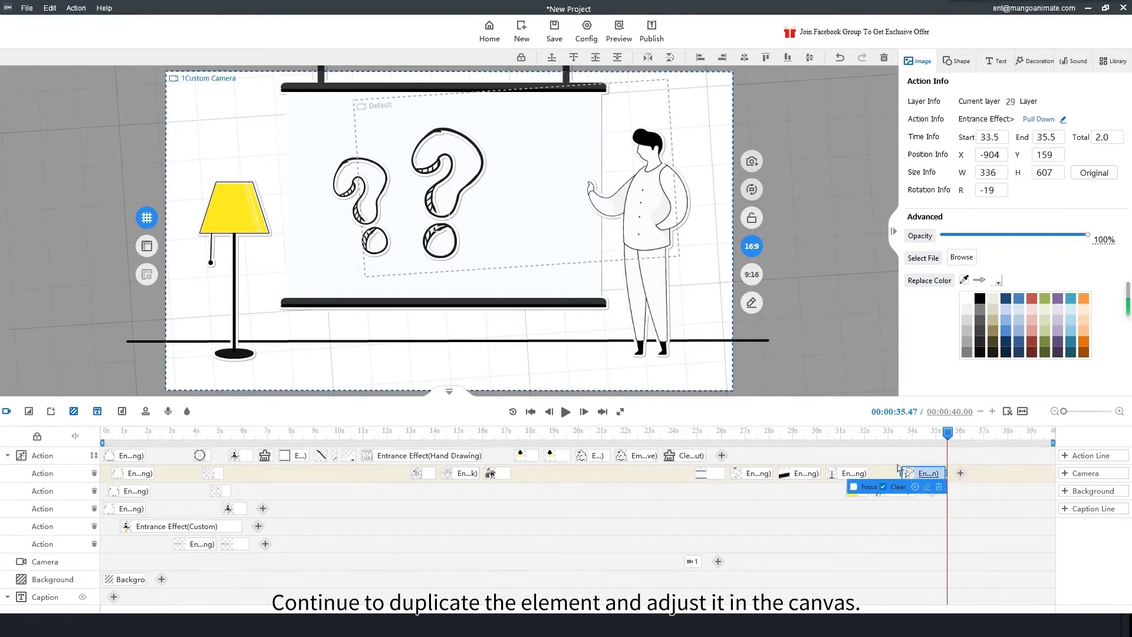
key("ctrl+c")
key("ctrl+v")
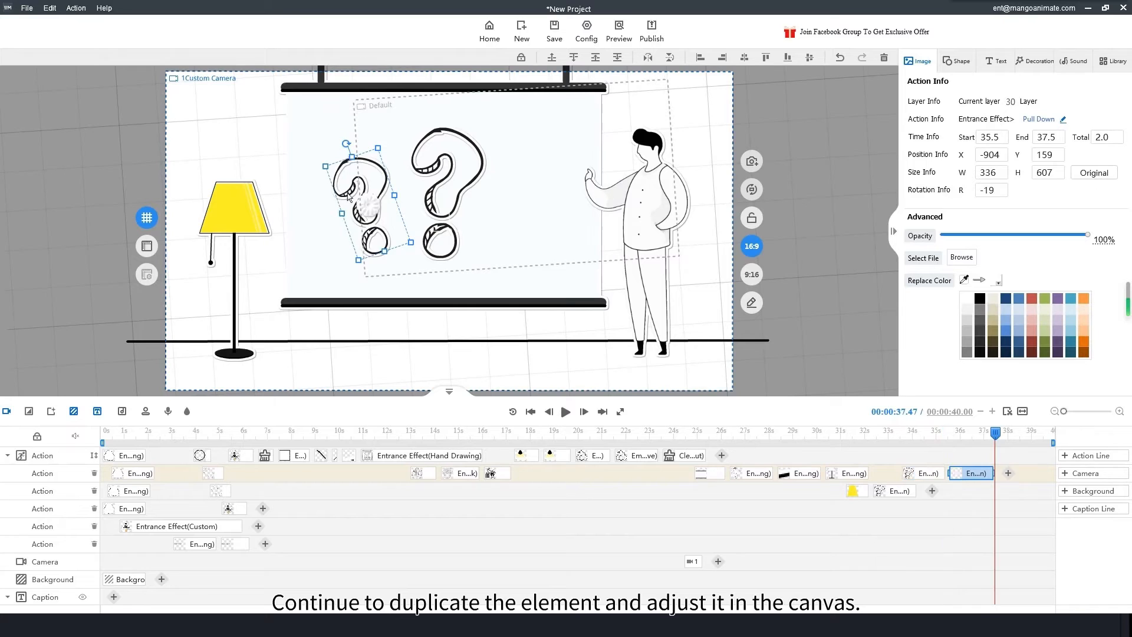
left_click_drag(373, 199, 538, 227)
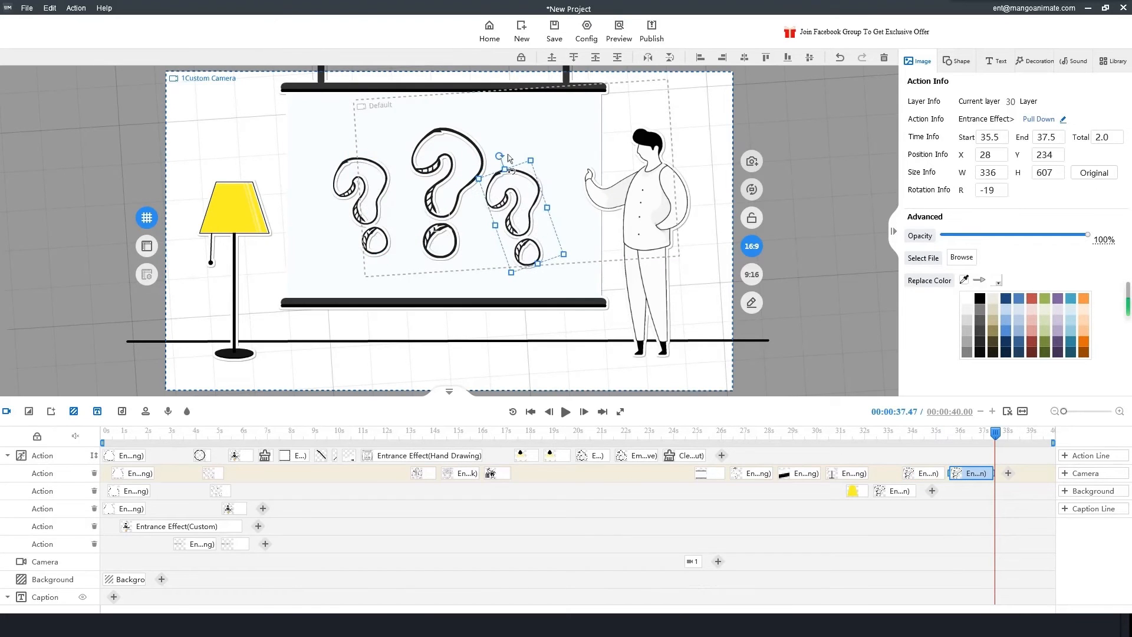
left_click_drag(508, 154, 547, 145)
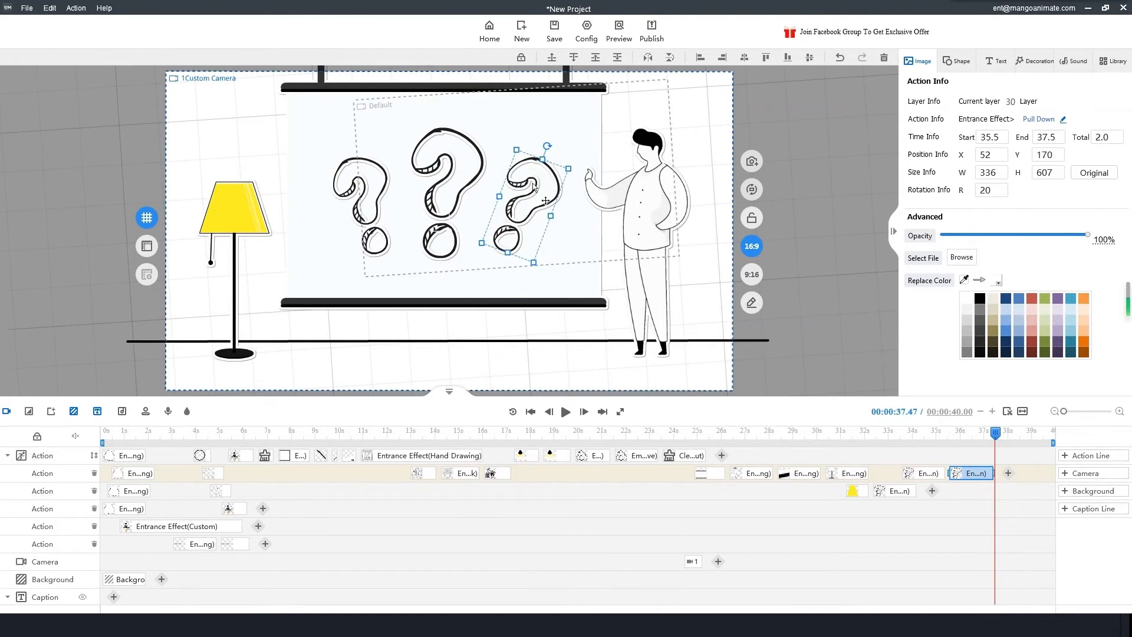
left_click_drag(534, 186, 532, 188)
- Shorten the three question marks' Pull Down actions to about 0.8 s, place them in sequence on one action line and save the project
left_click_drag(993, 435, 882, 435)
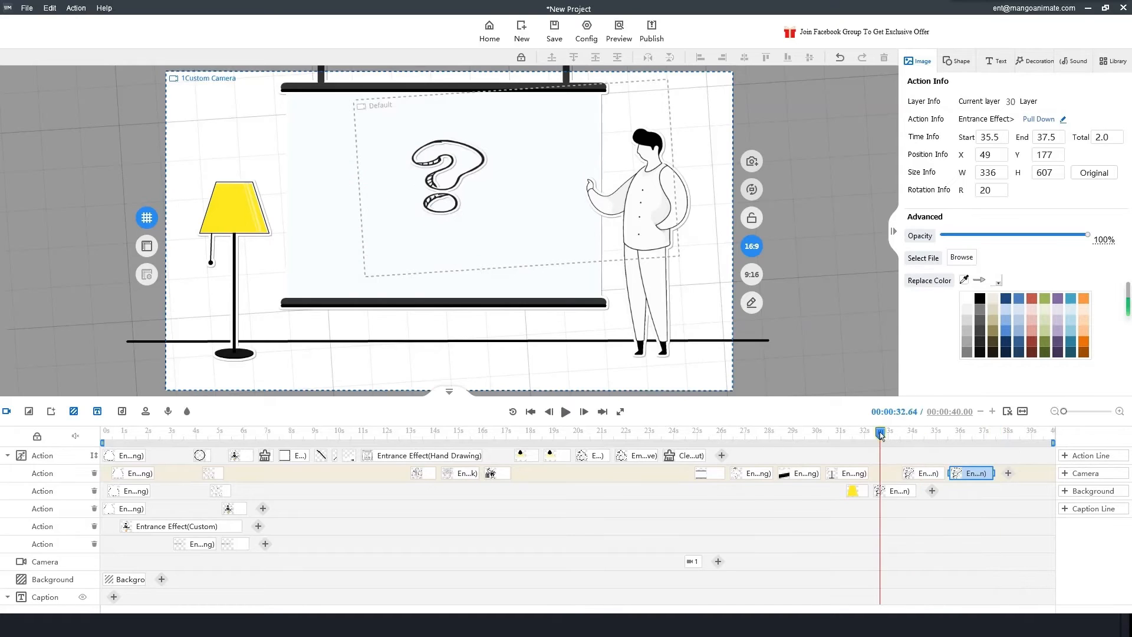
key("space")
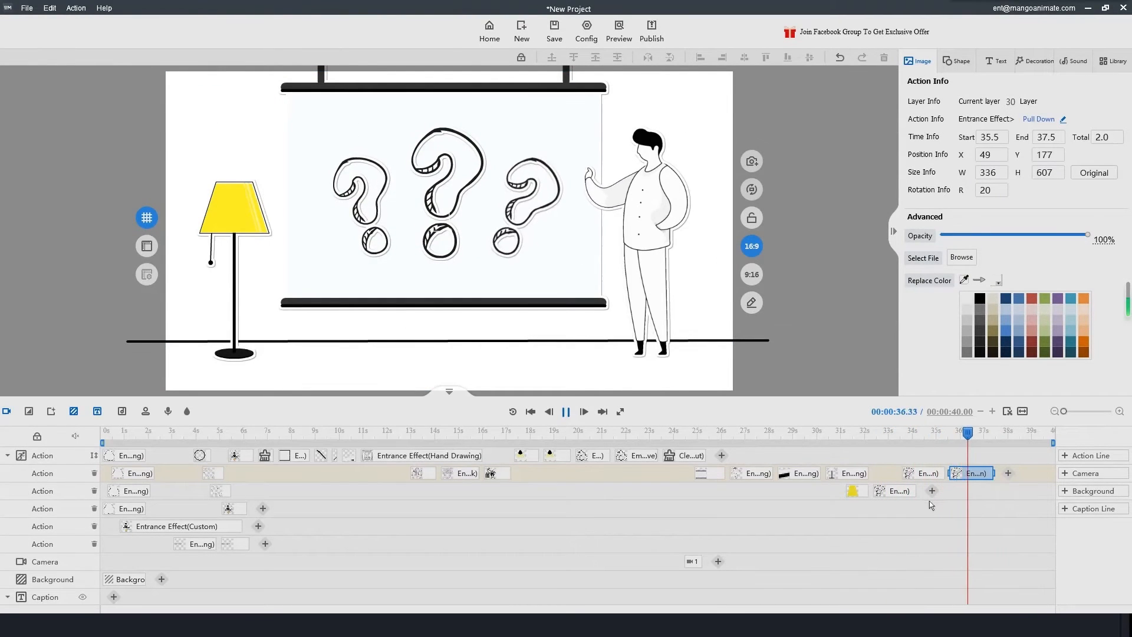
left_click(913, 492)
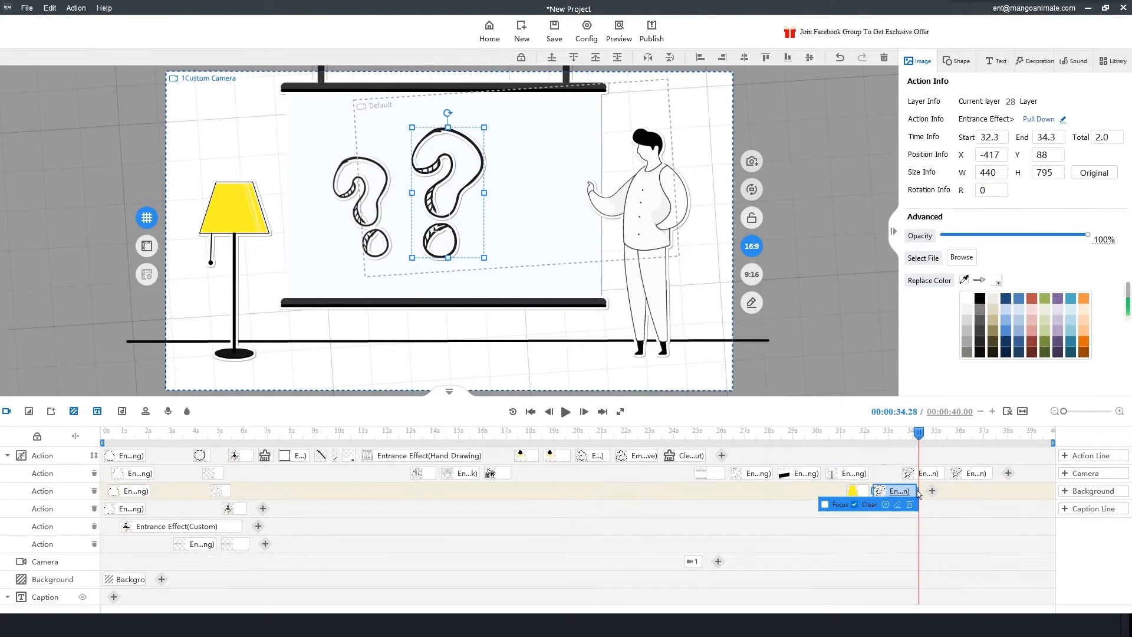
mouse_move(918, 493)
left_mouse_down()
mouse_move(885, 493)
mouse_move(911, 478)
mouse_move(895, 478)
mouse_move(916, 476)
mouse_move(912, 484)
left_mouse_up()
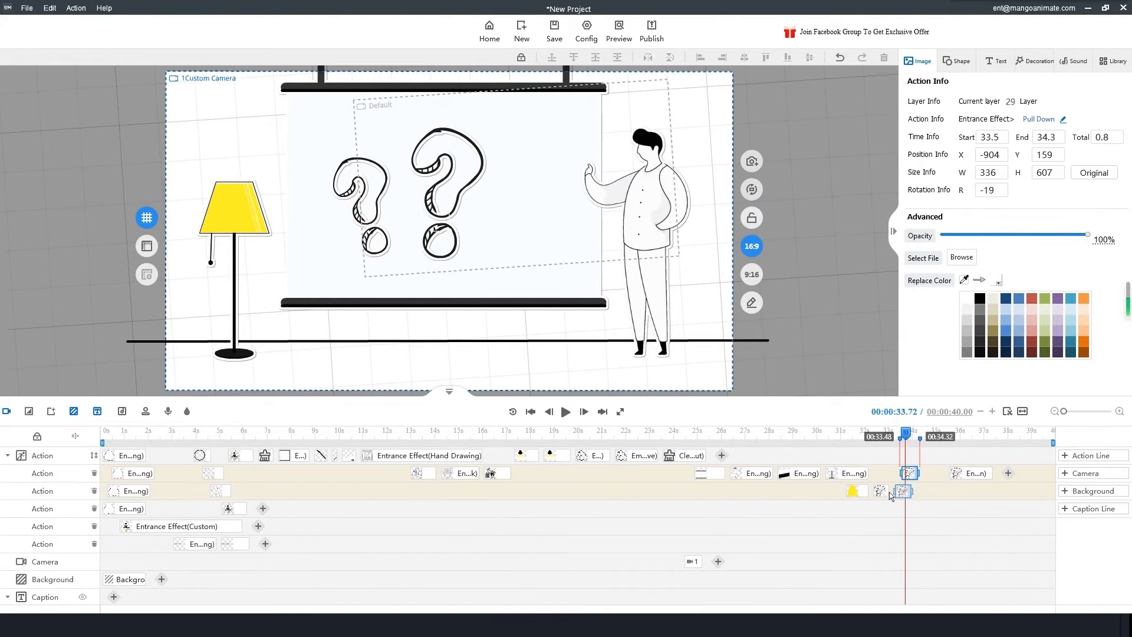
left_click(889, 492)
left_click_drag(969, 473, 954, 494)
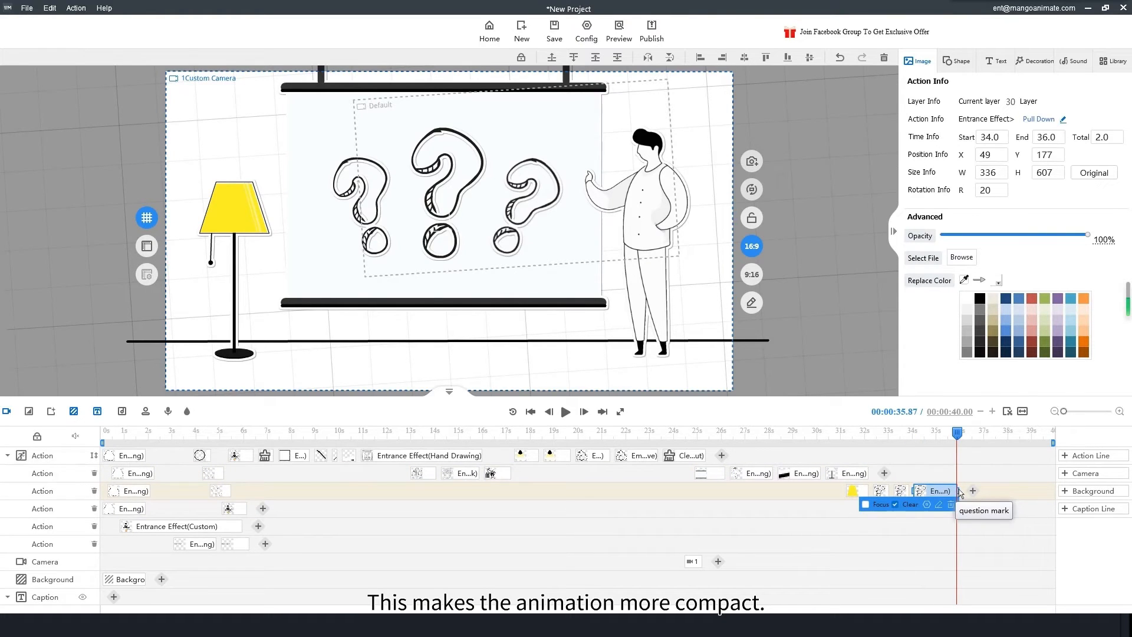
key("ctrl+s")
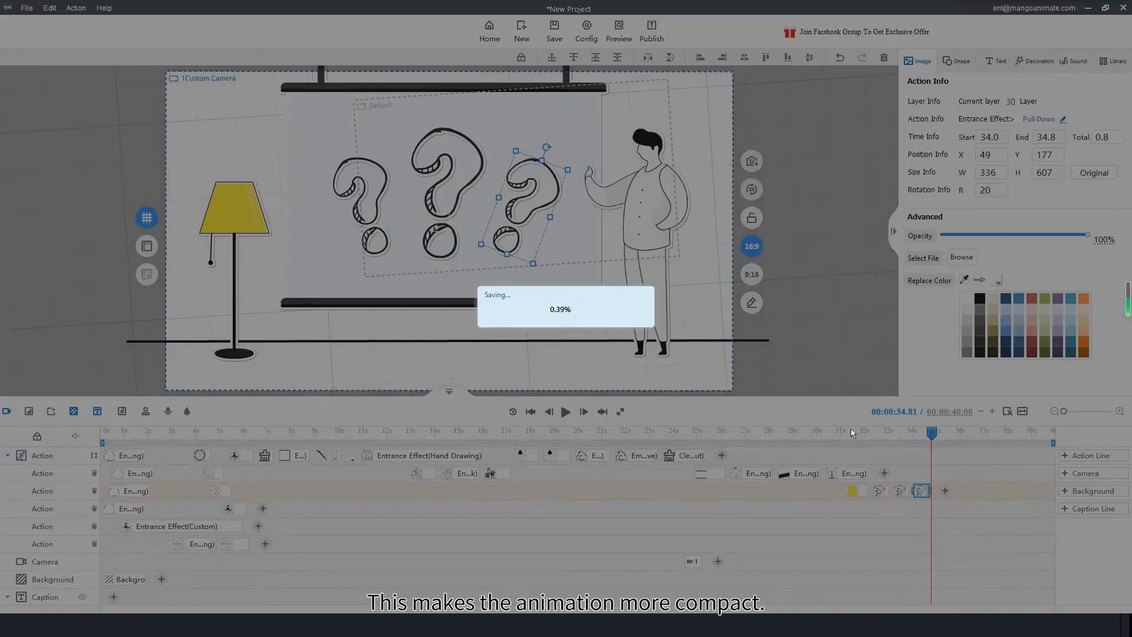
- Preview the question marks and try the lampshade's Fade In action on the topmost action line, starting at 31.0 s
left_click(851, 433)
key("space")
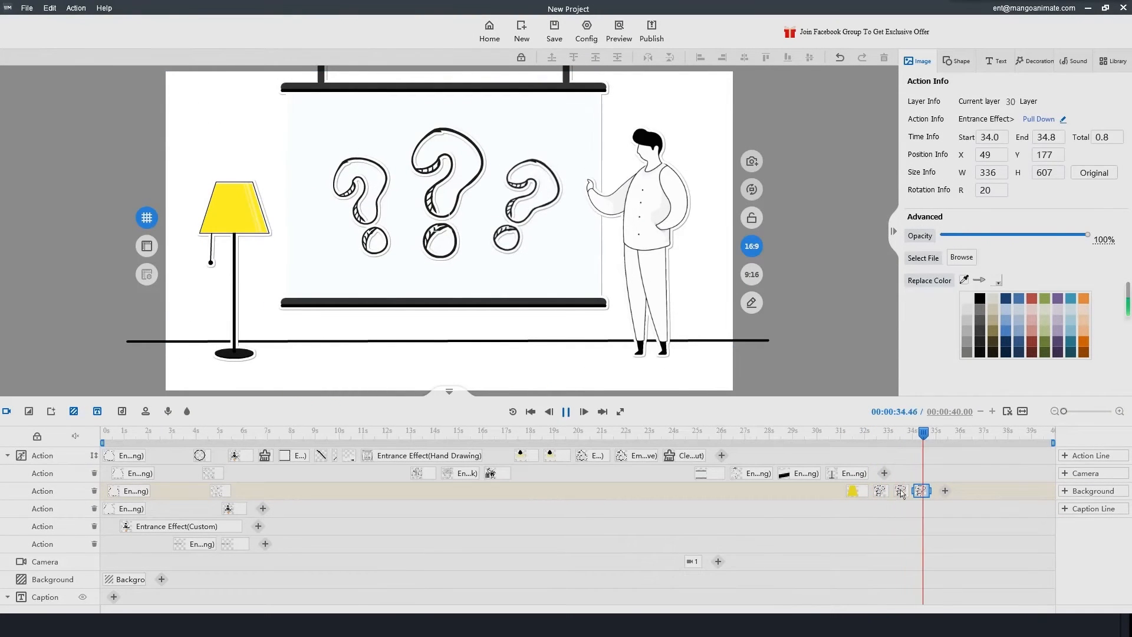
key("space")
left_click(853, 490)
left_click_drag(856, 475, 859, 464)
key("space")
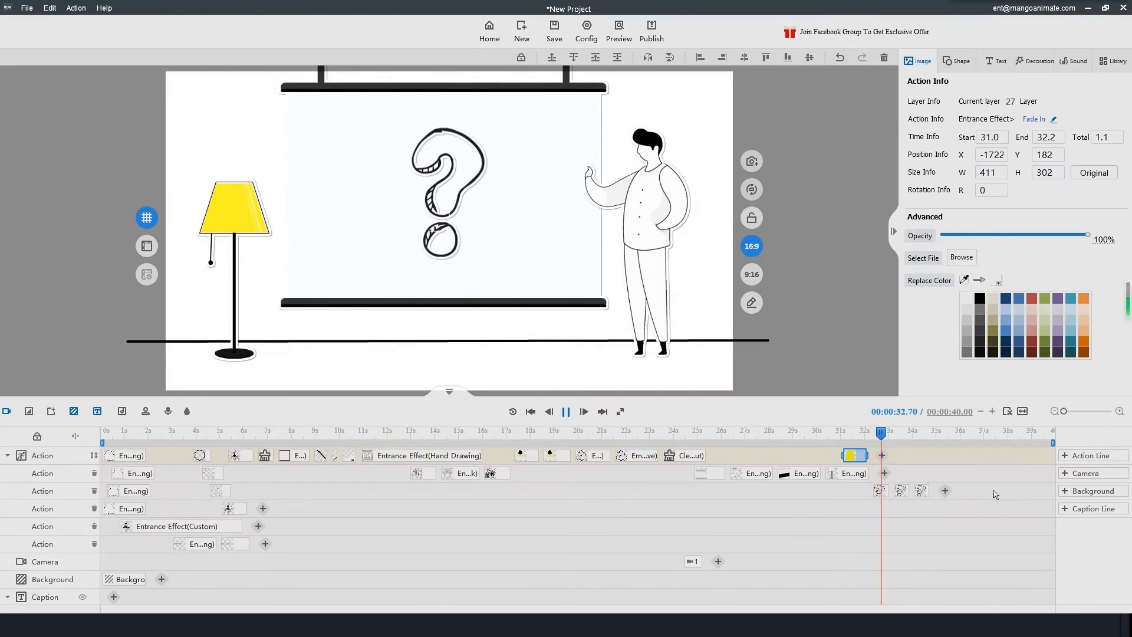
- Return the lampshade's Fade In action to the question marks' action line, starting at 31.1 s
left_click(945, 491)
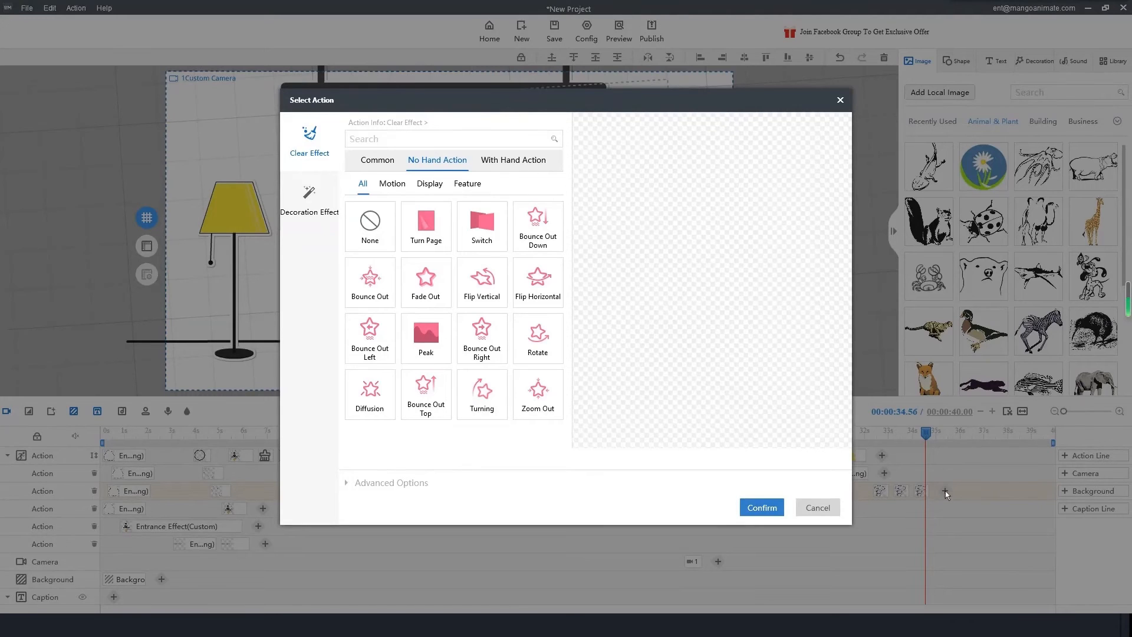
left_click(815, 507)
left_click(855, 491)
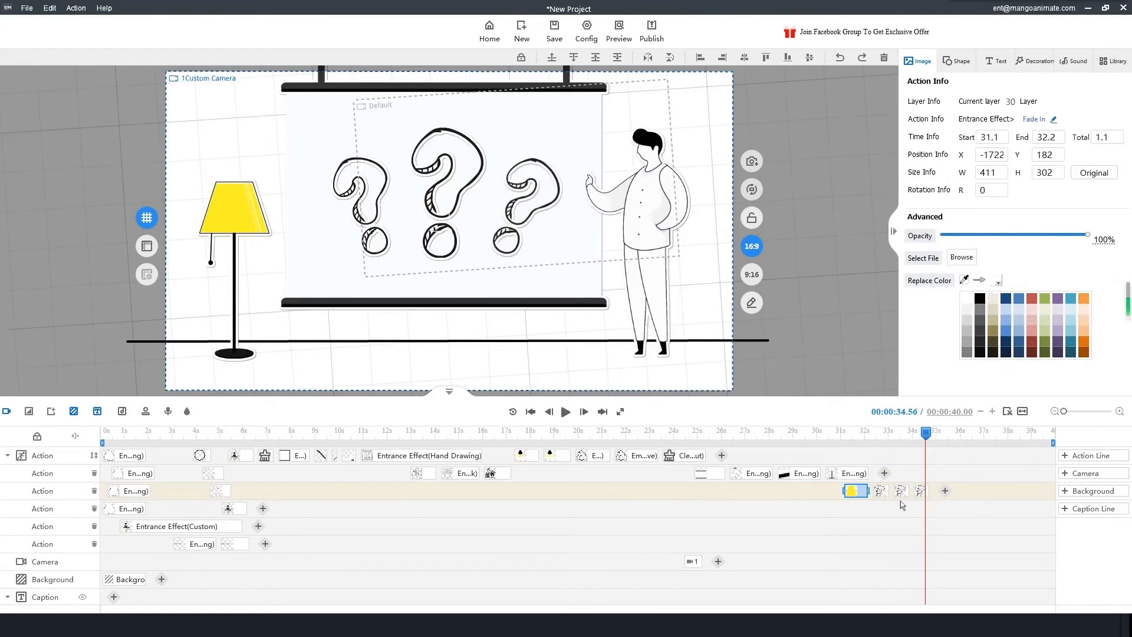
- Spread the question marks' Pull Down actions over three action lines, overlapping with starts at 32.2, 32.6 and 33.1 s, and preview them
mouse_move(880, 492)
mouse_move(883, 472)
left_mouse_down()
mouse_move(880, 456)
mouse_move(899, 490)
mouse_move(879, 473)
left_mouse_up()
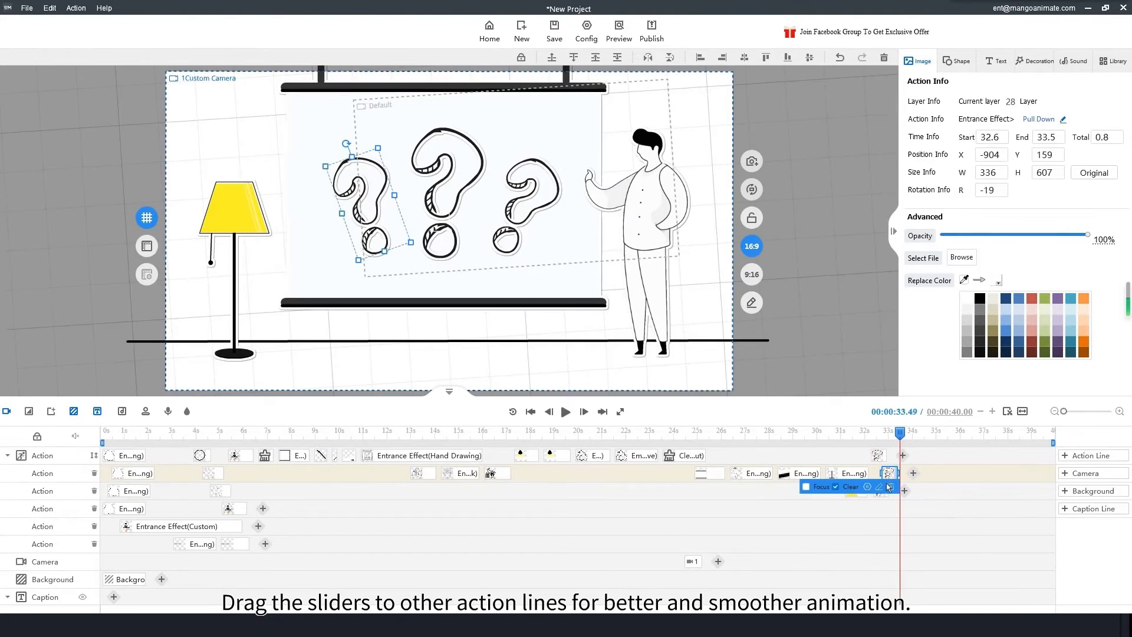
left_click(892, 491)
left_click_drag(896, 494, 910, 494)
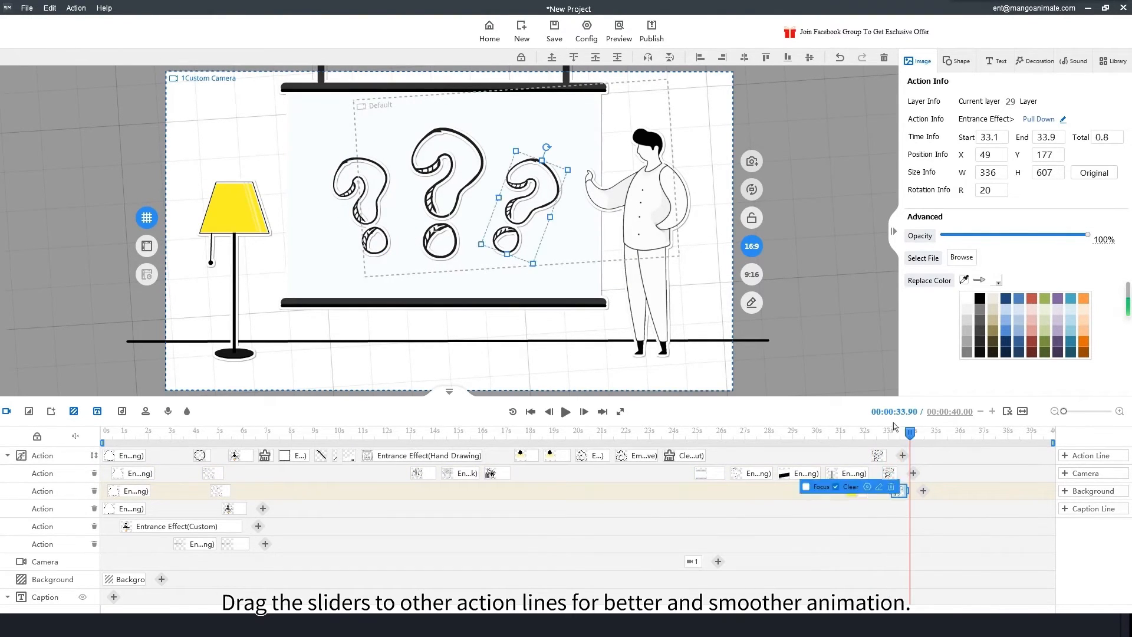
left_click(876, 432)
key("space")
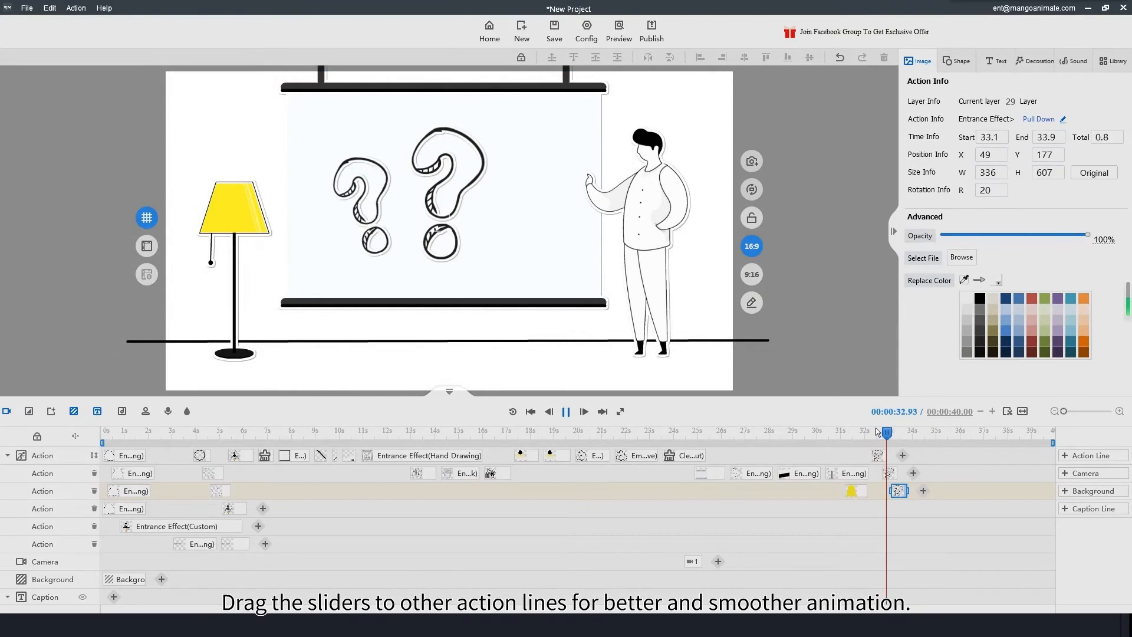
key("space")
left_click(927, 511)
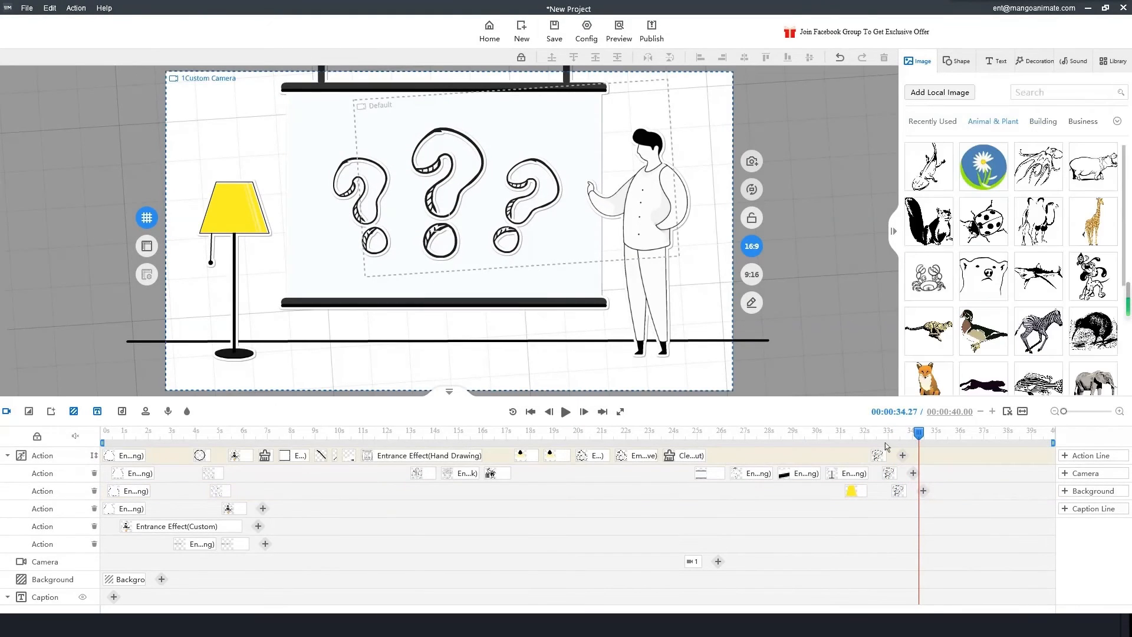
- Add the hand-action Erase exit effect to the large middle question mark, keeping its default advanced options
left_click(879, 456)
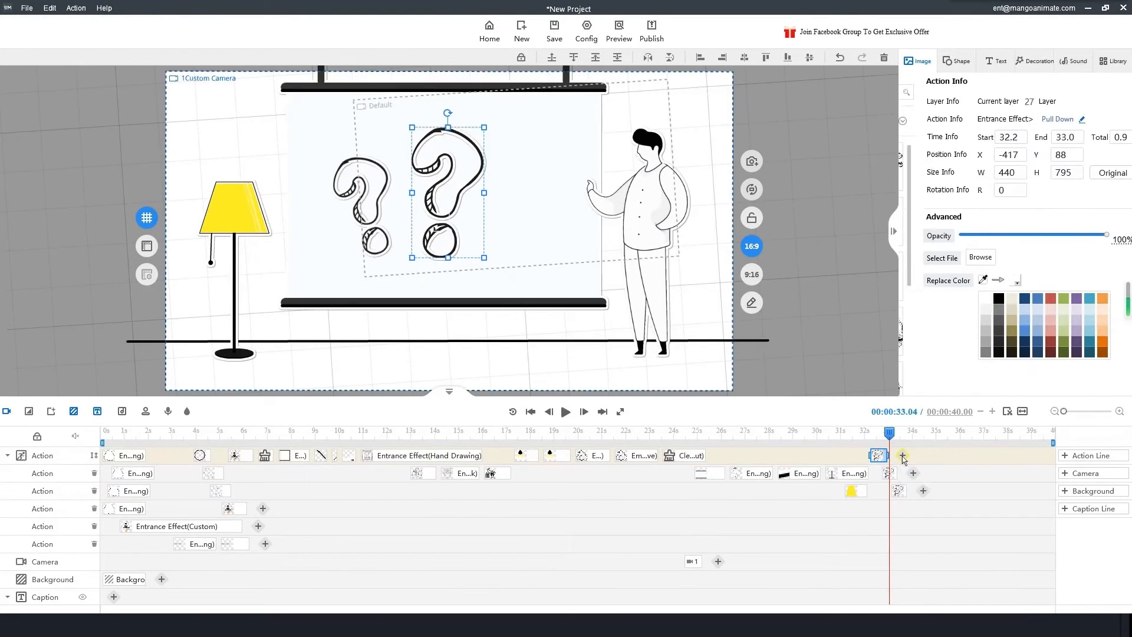
left_click(902, 456)
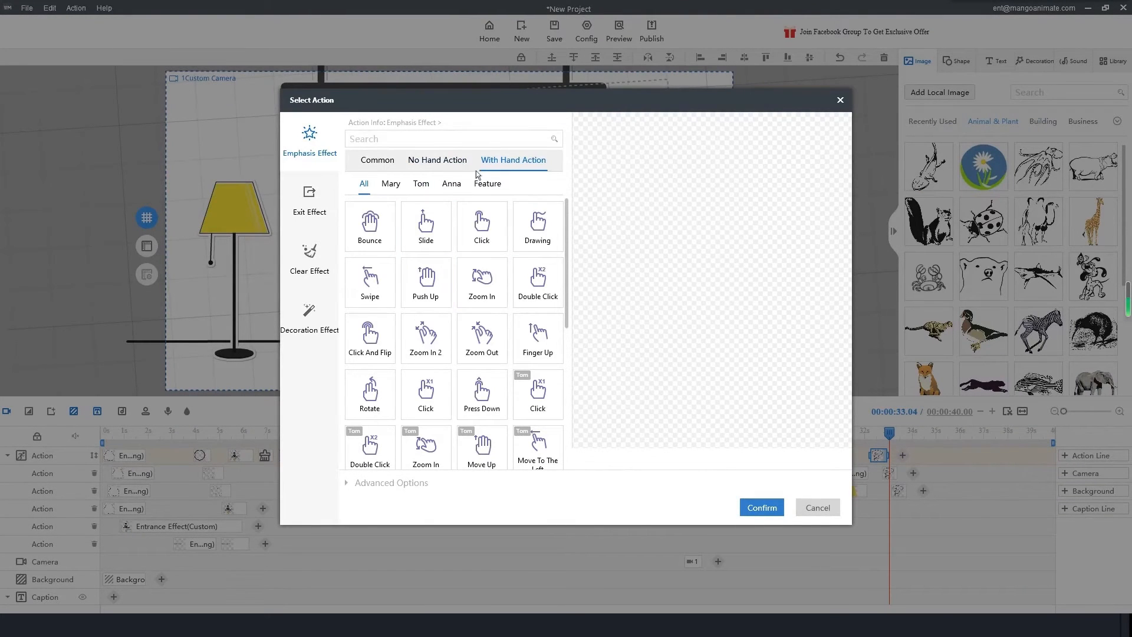
scroll(521, 363, "down", 1)
scroll(521, 363, "down", 3)
scroll(522, 363, "down", 5)
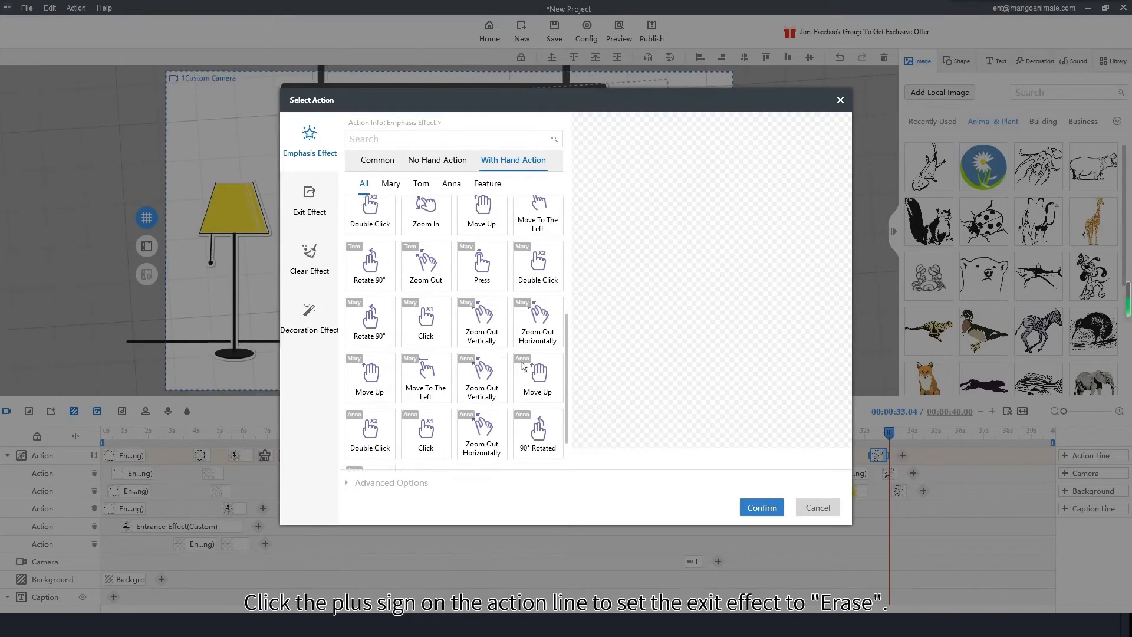
left_click(312, 213)
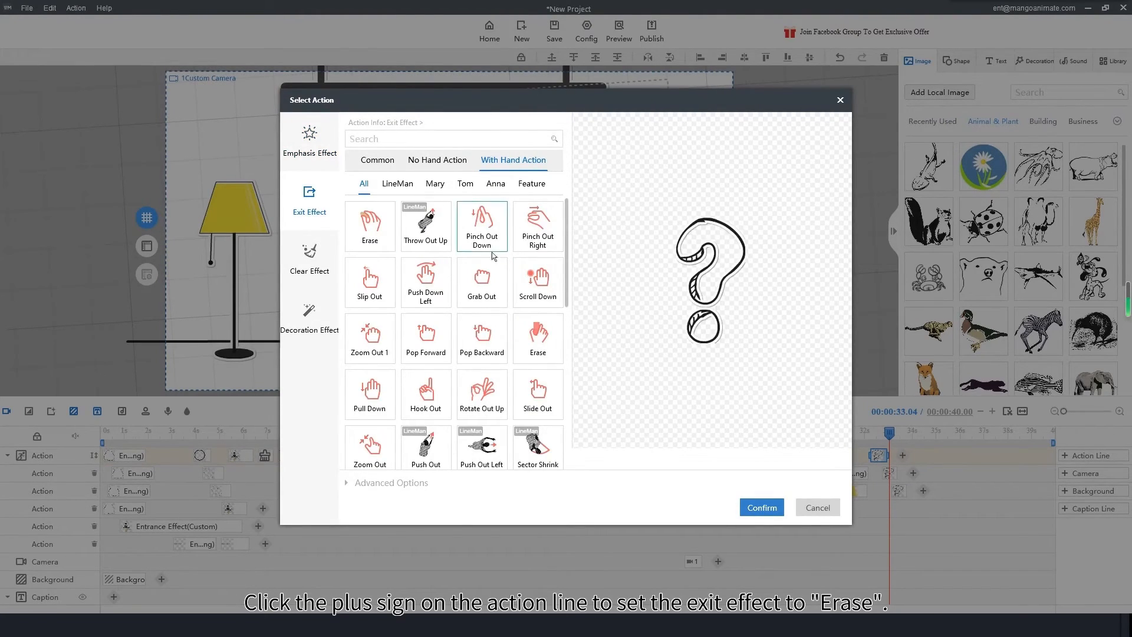
scroll(488, 295, "down", 2)
scroll(488, 294, "up", 2)
left_click(349, 228)
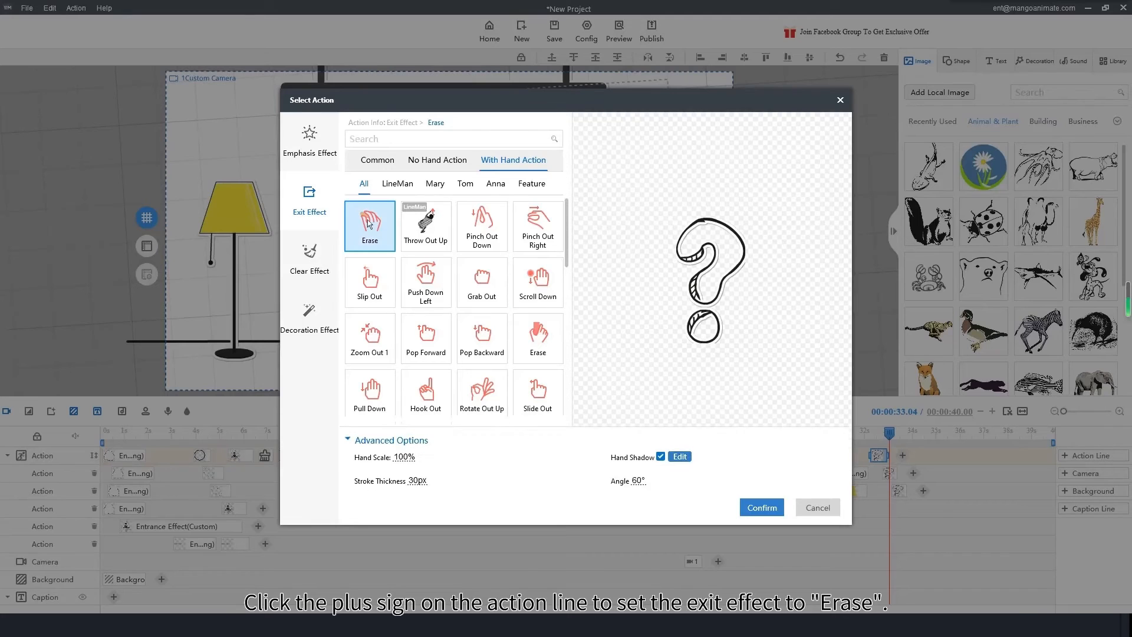
left_click(766, 509)
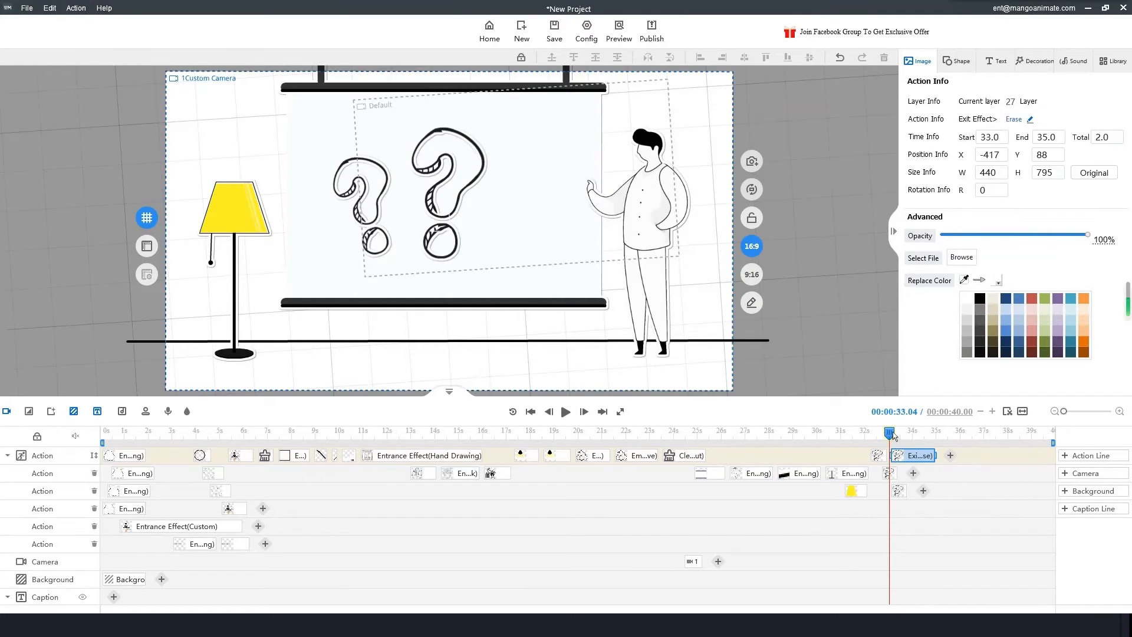
- Preview the erasing and delay the large question mark's Erase action to about 34.9 s, after all three marks have entered
key("space")
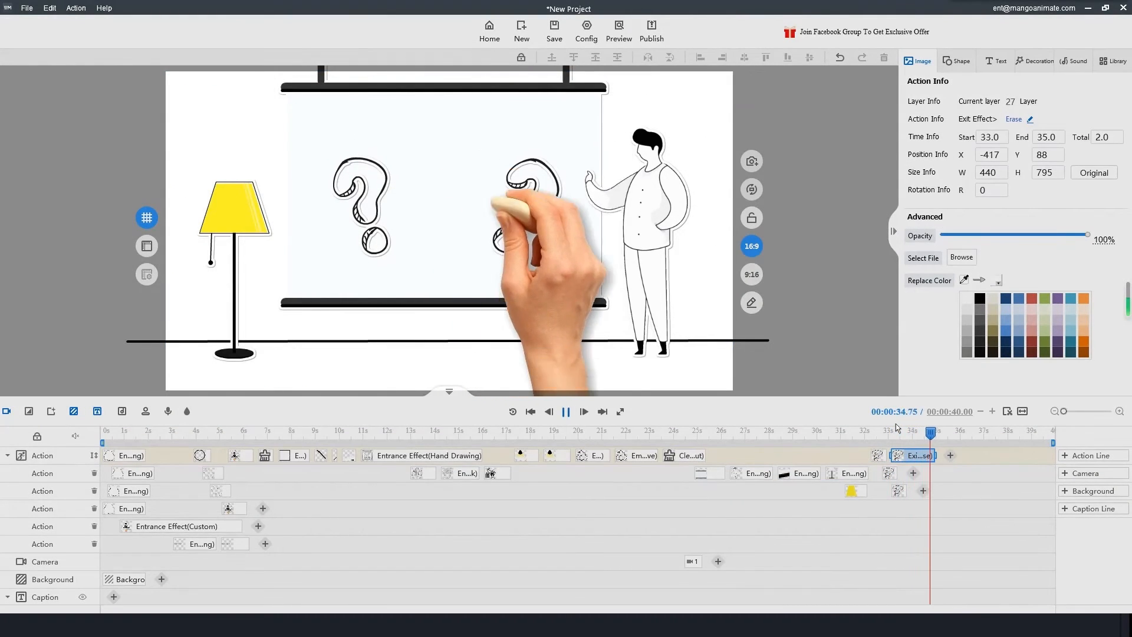
left_click(923, 456)
left_click_drag(938, 459, 980, 457)
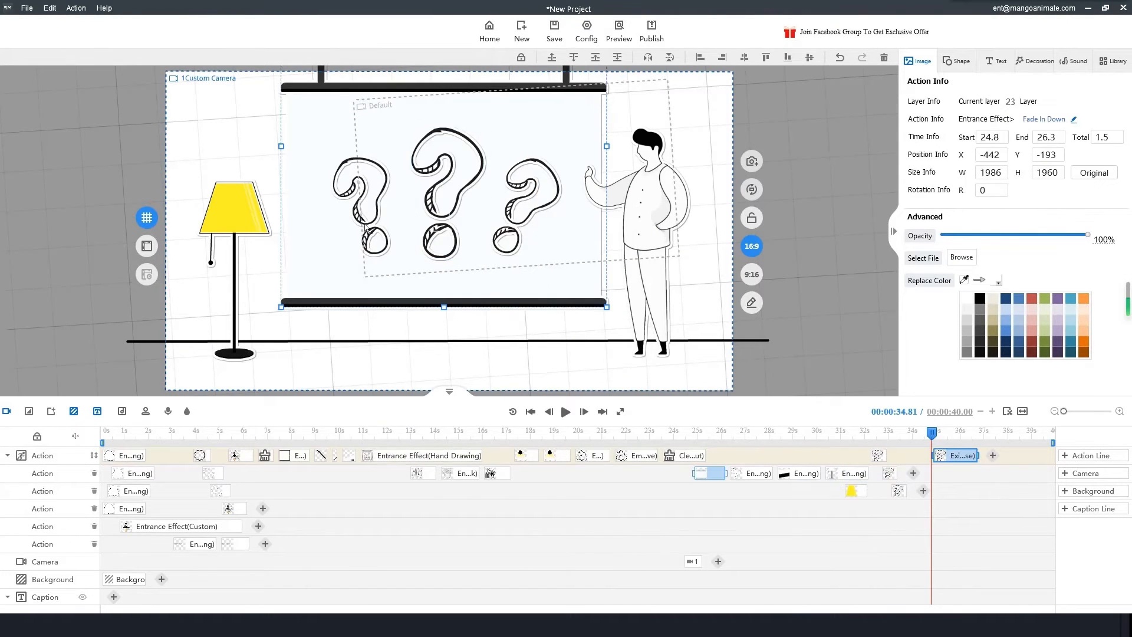
- Add the hand-action Erase exit effect to the question mark nearest the lamp and shorten the large question mark's Erase action to 1.5 s
left_click(889, 473)
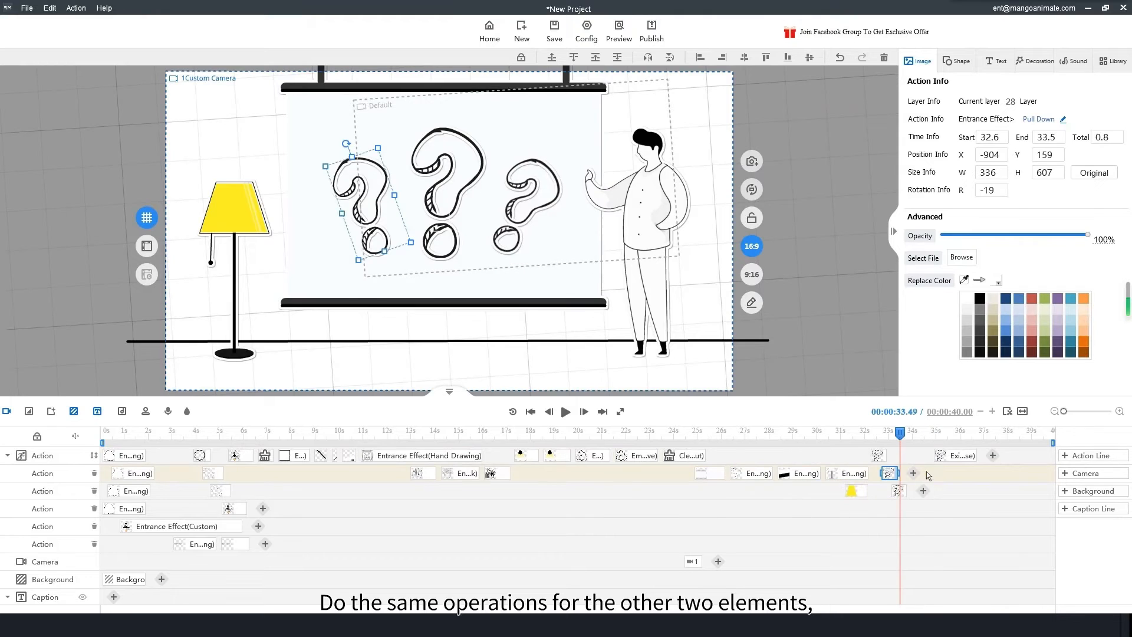
left_click(913, 473)
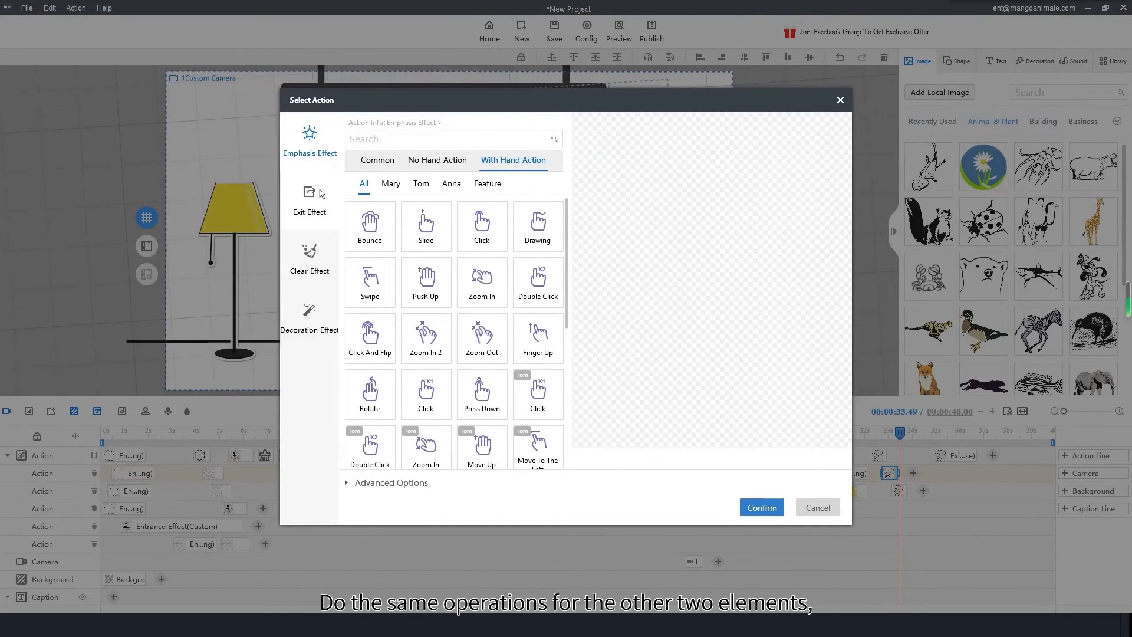
left_click(320, 193)
left_click(367, 207)
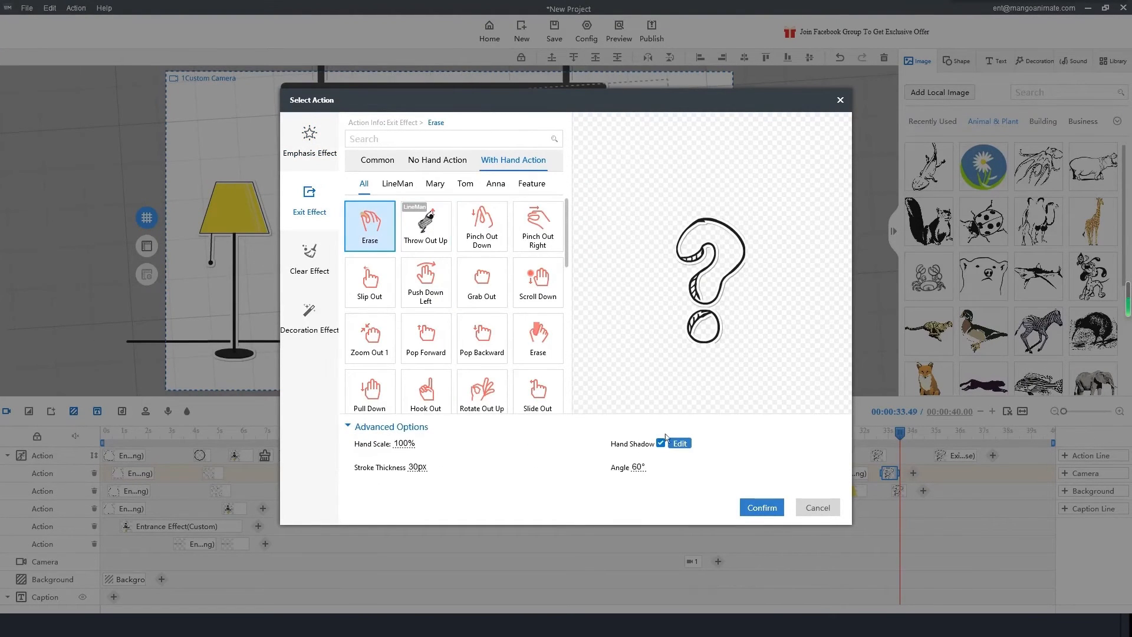
left_click(765, 506)
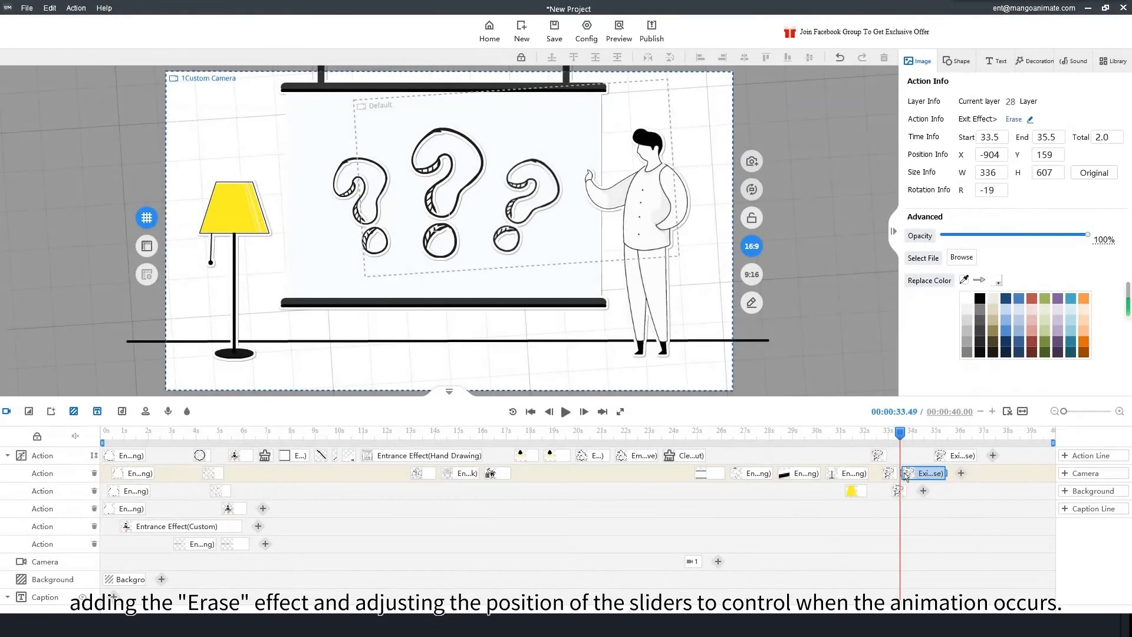
left_click(961, 456)
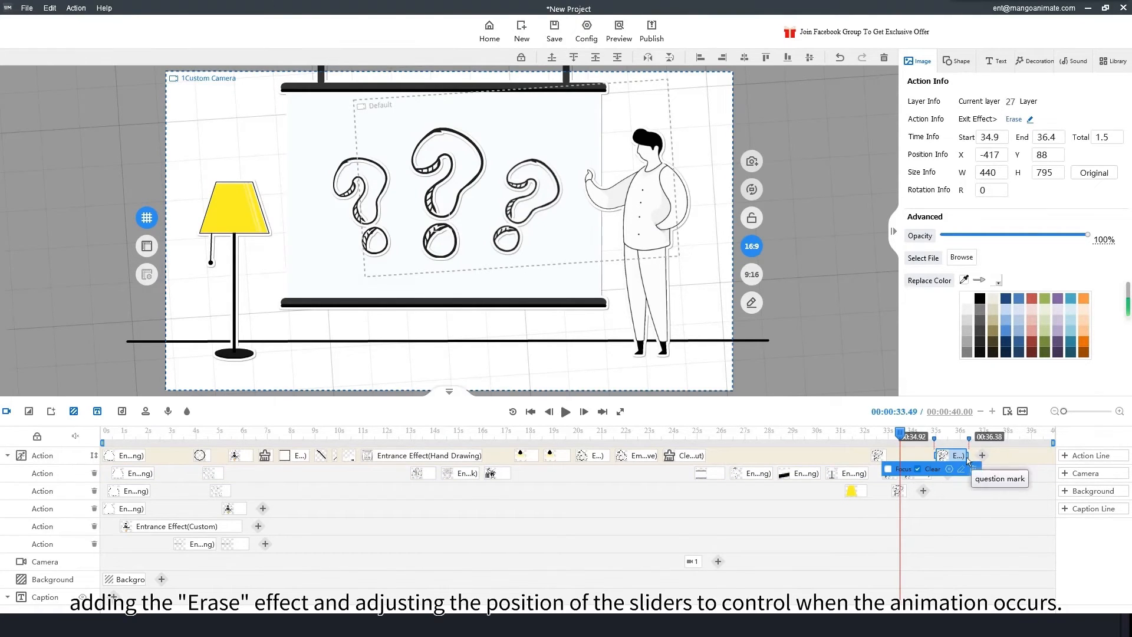
- Add the hand-action Erase exit effect to the question mark nearest the presenter and start it at 36.3 s
left_click(924, 491)
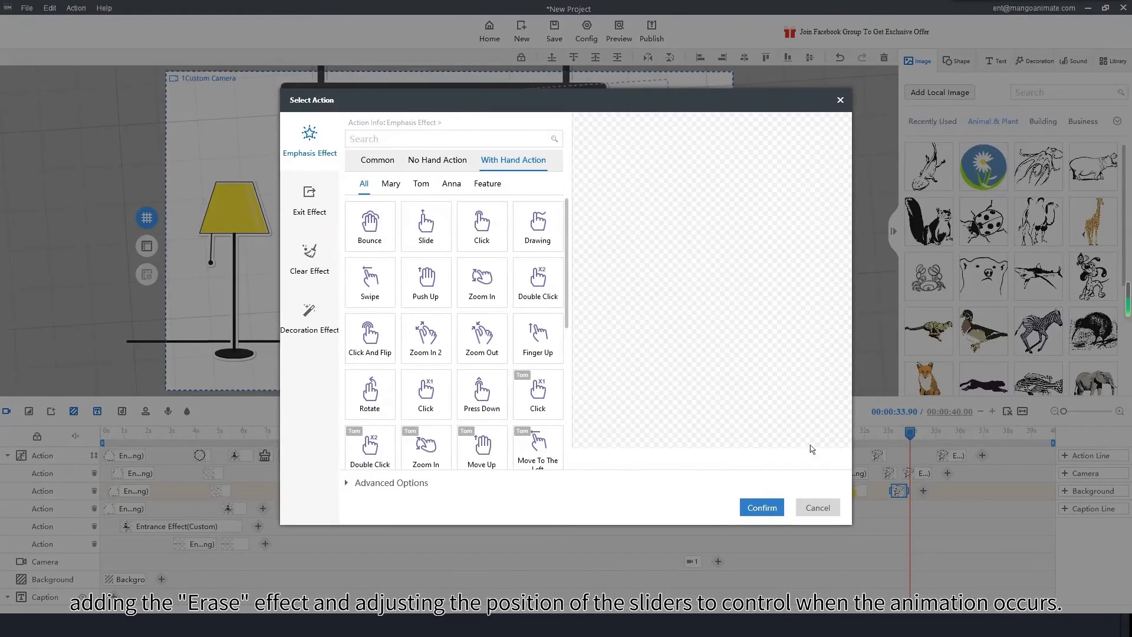
left_click(309, 201)
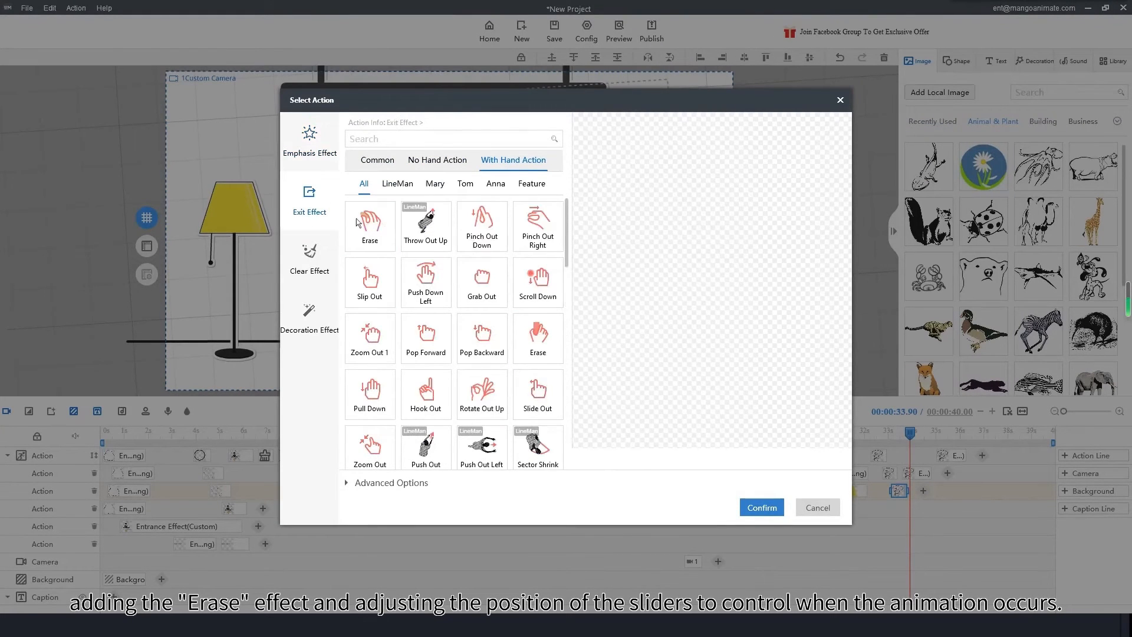
left_click(370, 224)
left_click(760, 509)
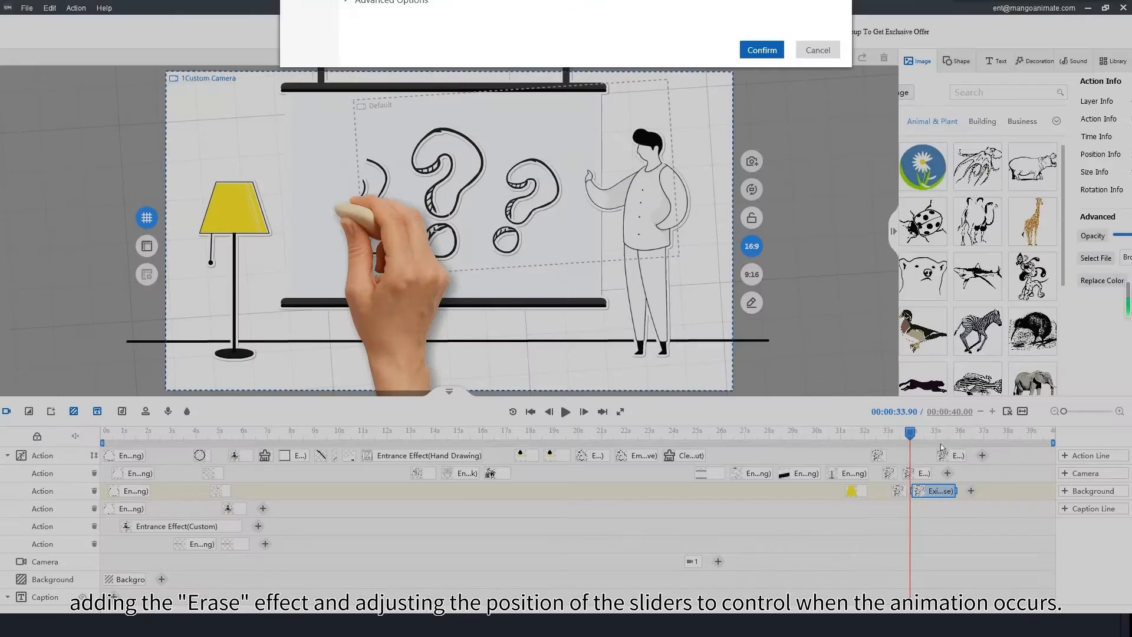
left_click_drag(945, 496, 1015, 497)
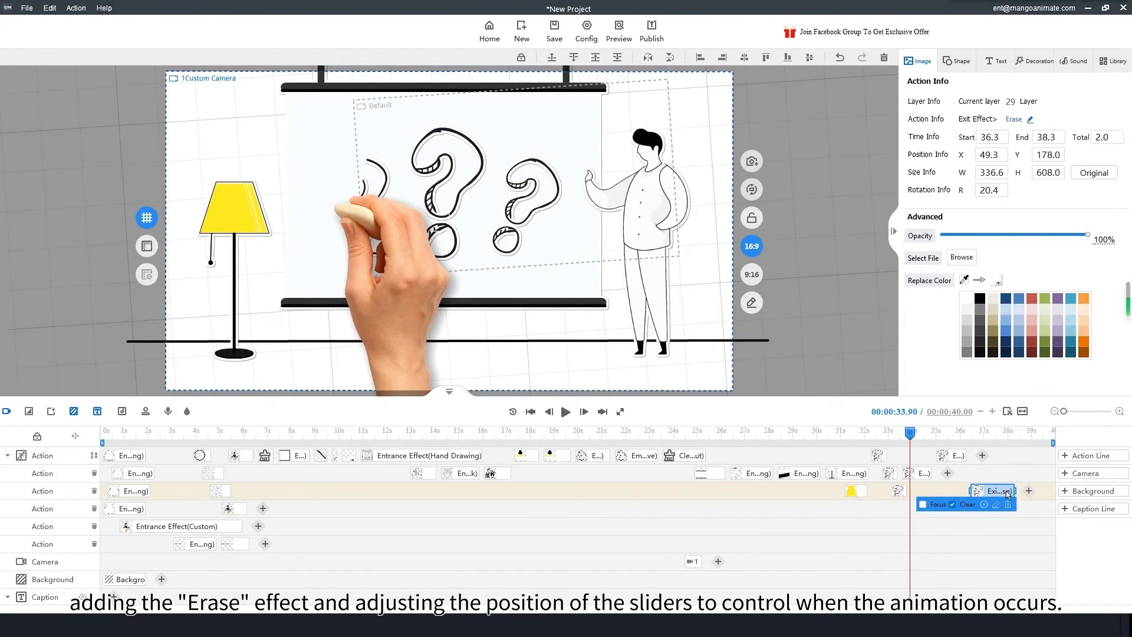
- Shorten the Erase action of the question mark nearest the presenter to 1.2 s, starting at 36.4 s, and preview the erasing
key("space")
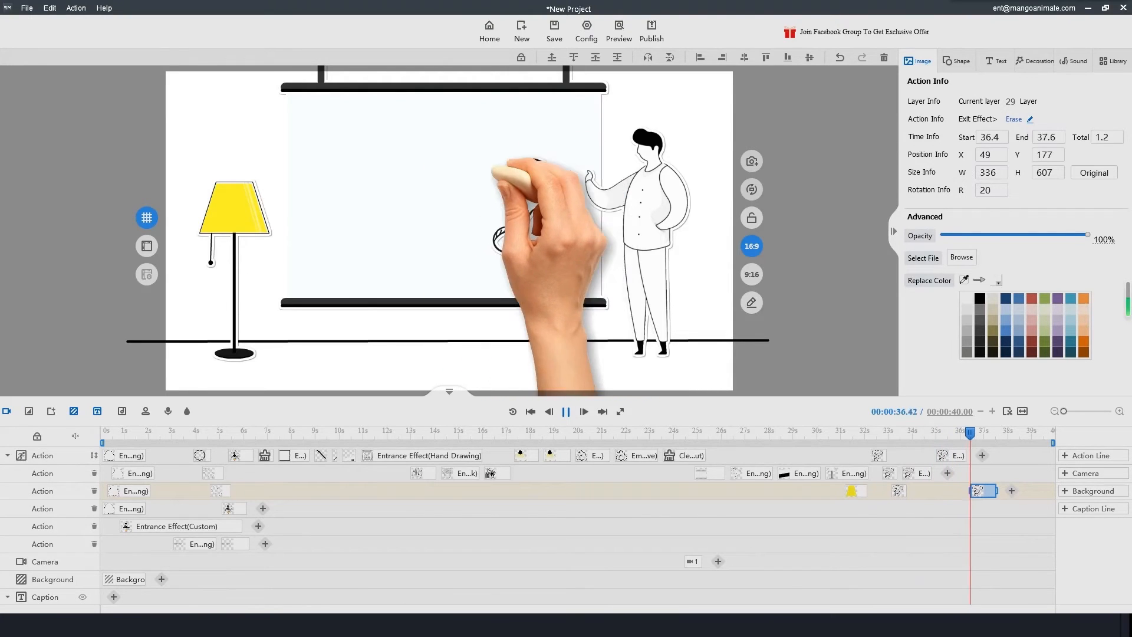
key("space")
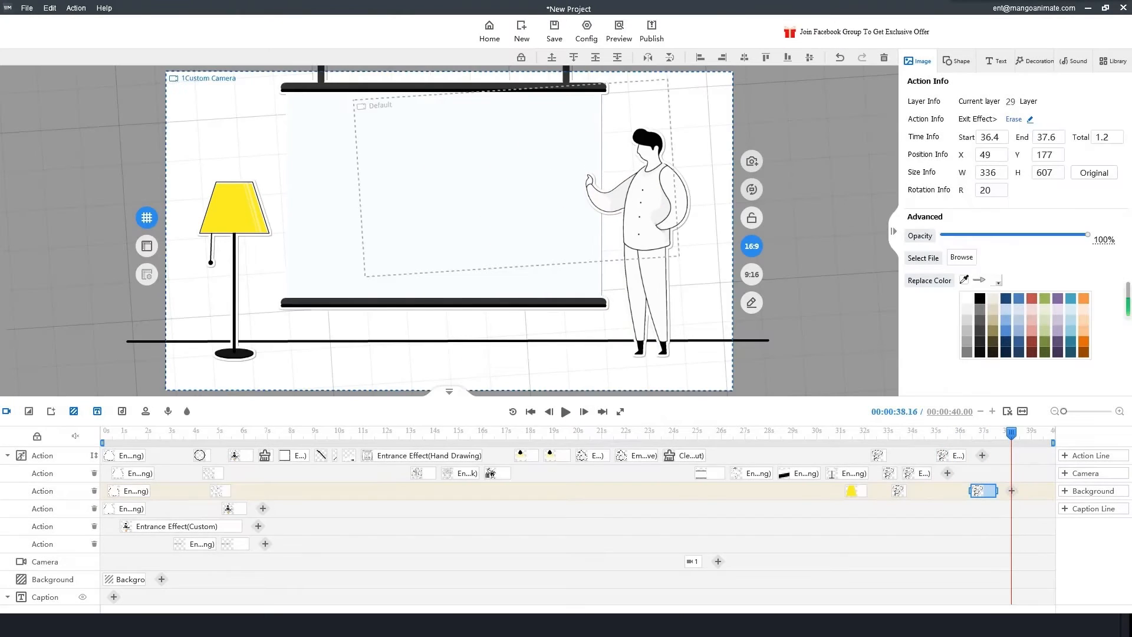
left_click(992, 475)
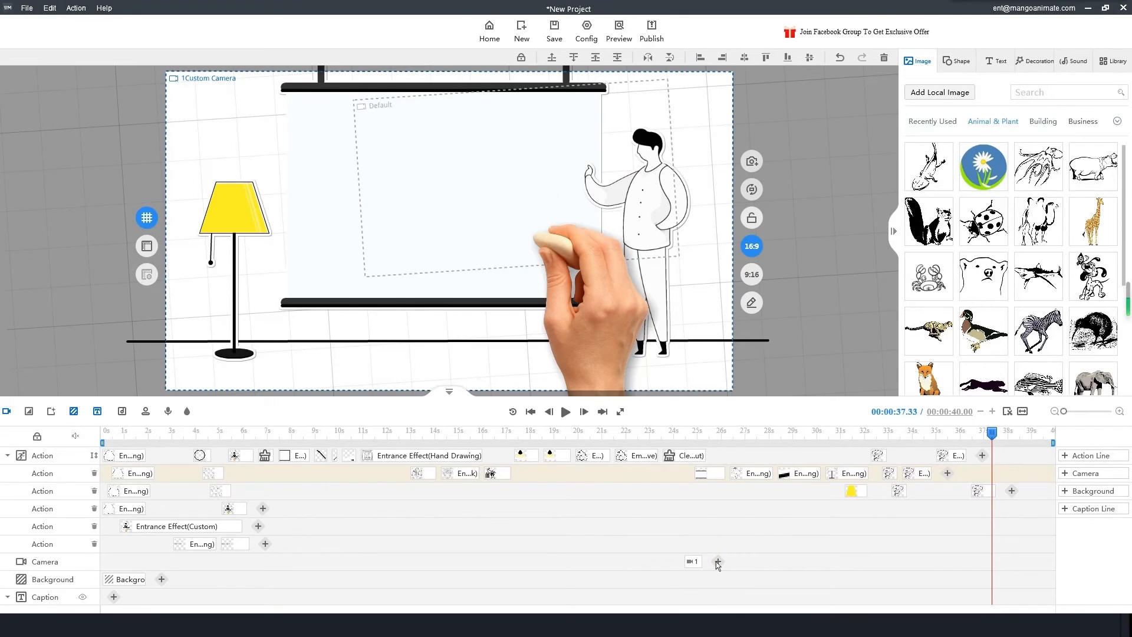
- Add a second camera with the effect None, then shorten it and start it at about 37.5 s
left_click(718, 562)
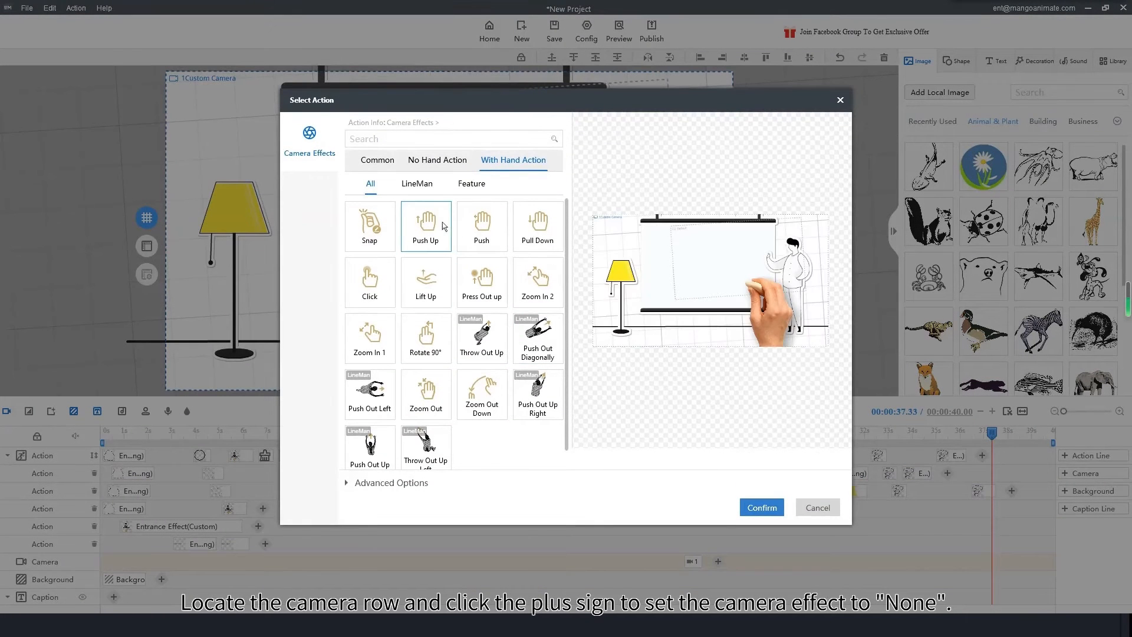
left_click(378, 161)
left_click(377, 212)
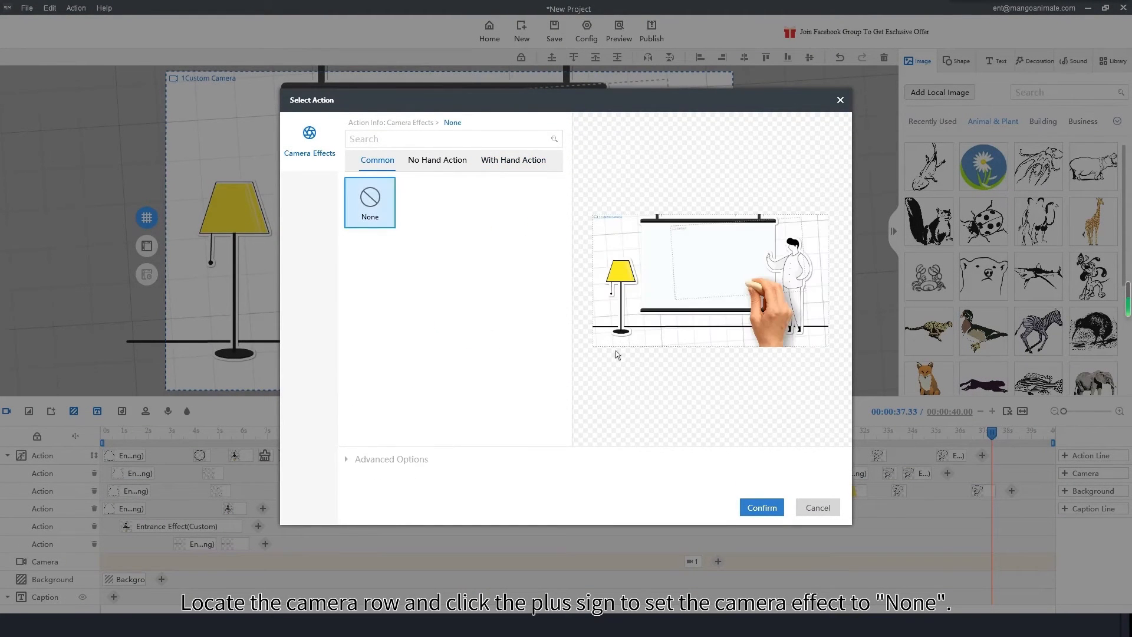
left_click(766, 509)
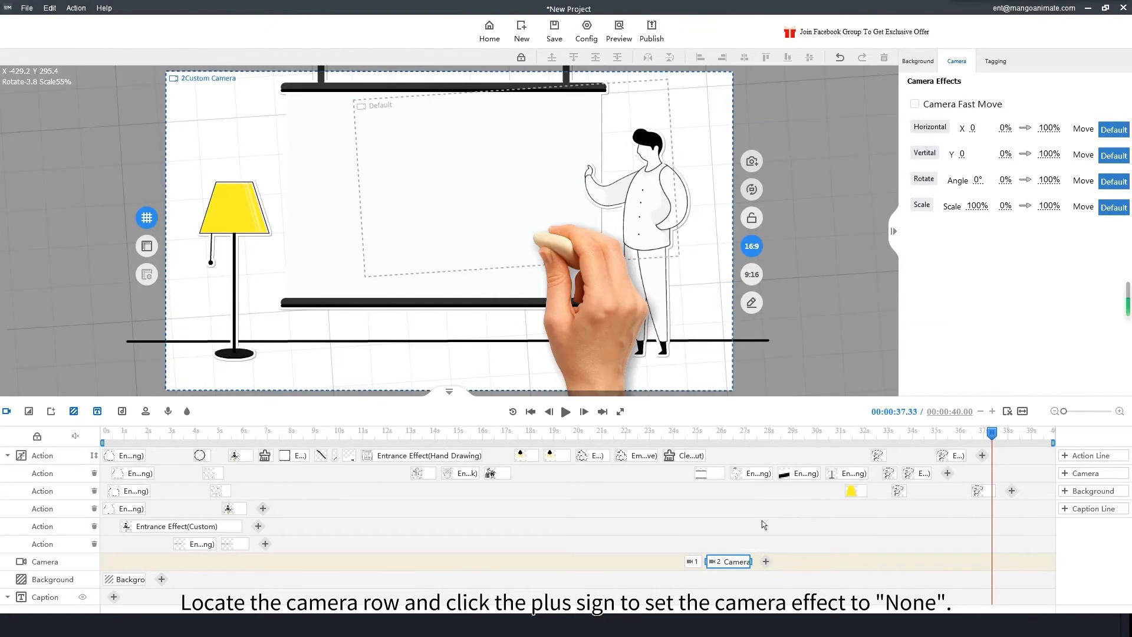
left_click_drag(753, 562, 1019, 568)
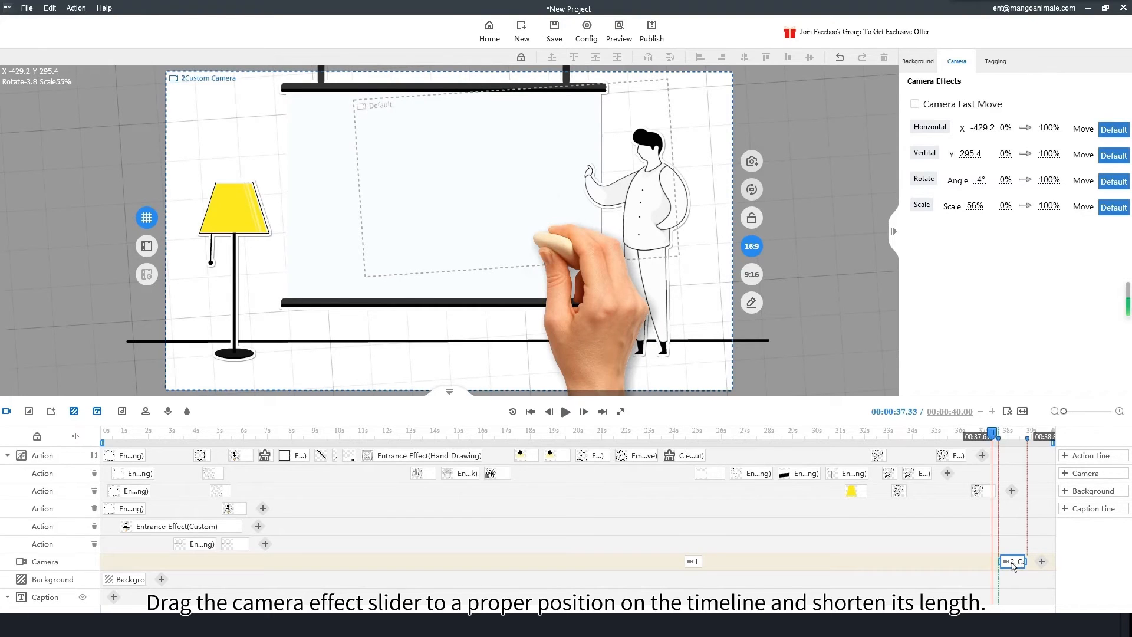
left_click_drag(1013, 567, 1011, 567)
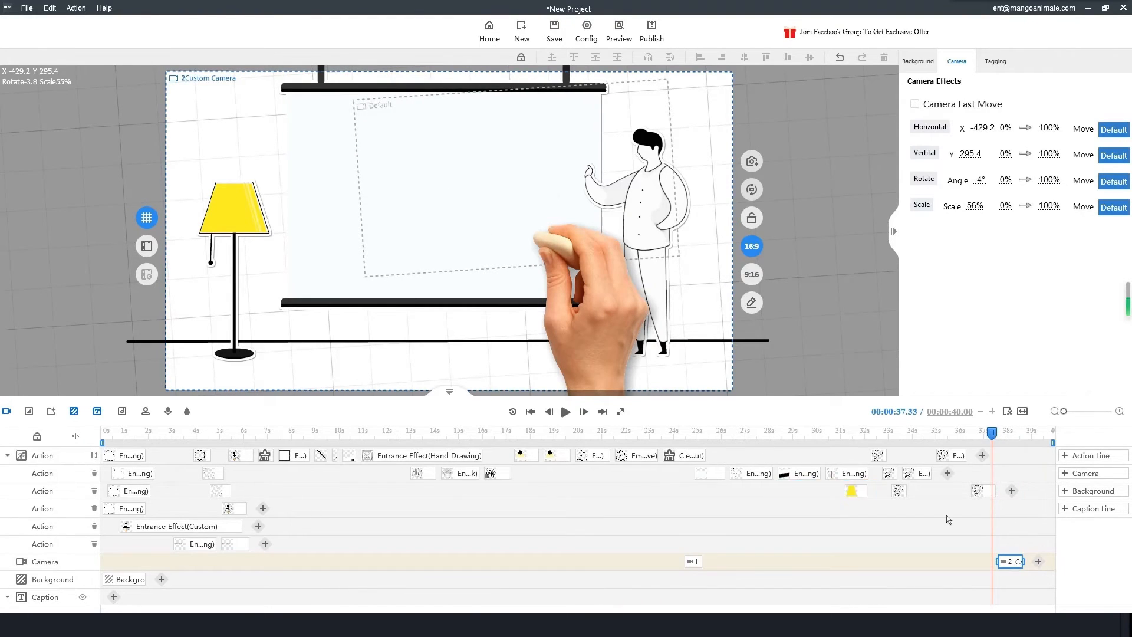
- Resize and position the second camera's frame inside the blank projection screen at about 102% scale, and preview the camera move
left_click_drag(213, 96, 312, 149)
left_click_drag(387, 228, 366, 180)
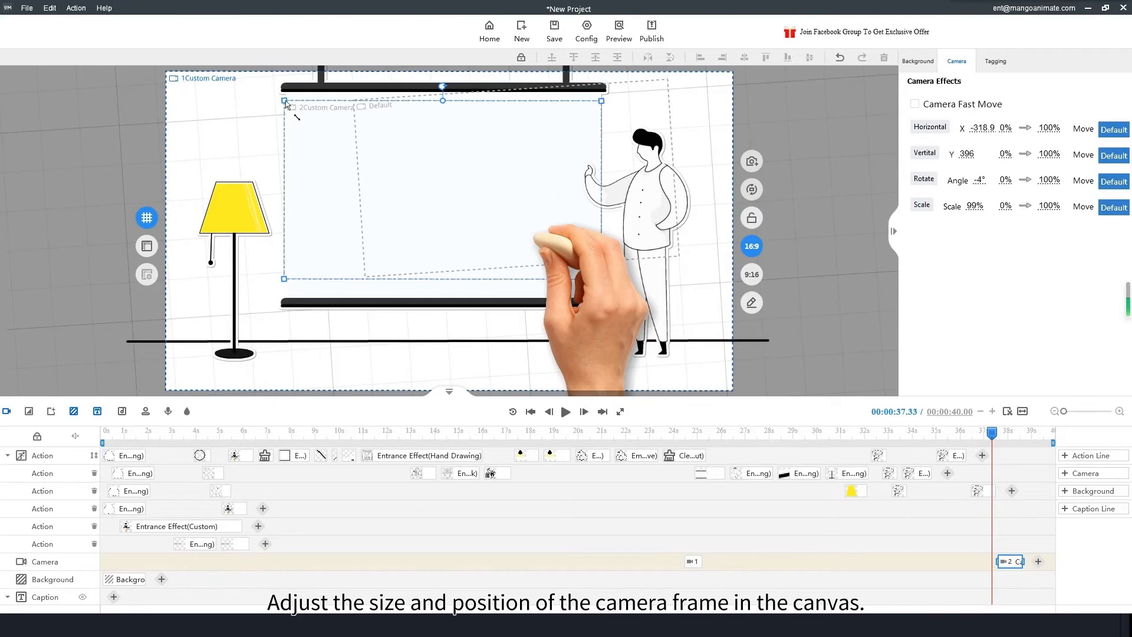
left_click_drag(285, 101, 305, 113)
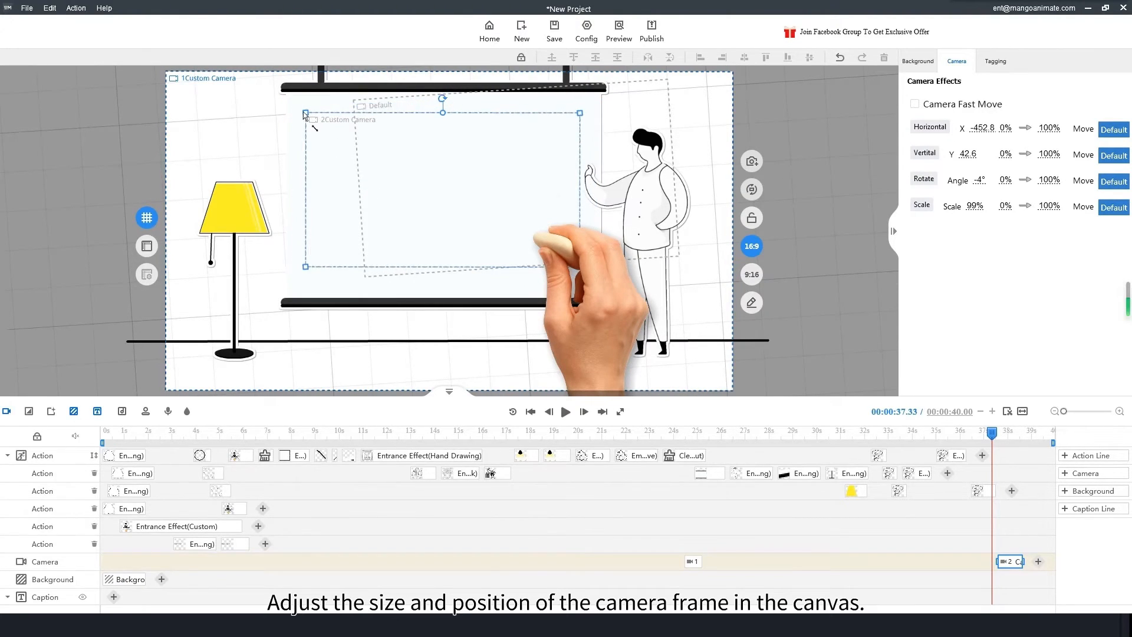
key("space")
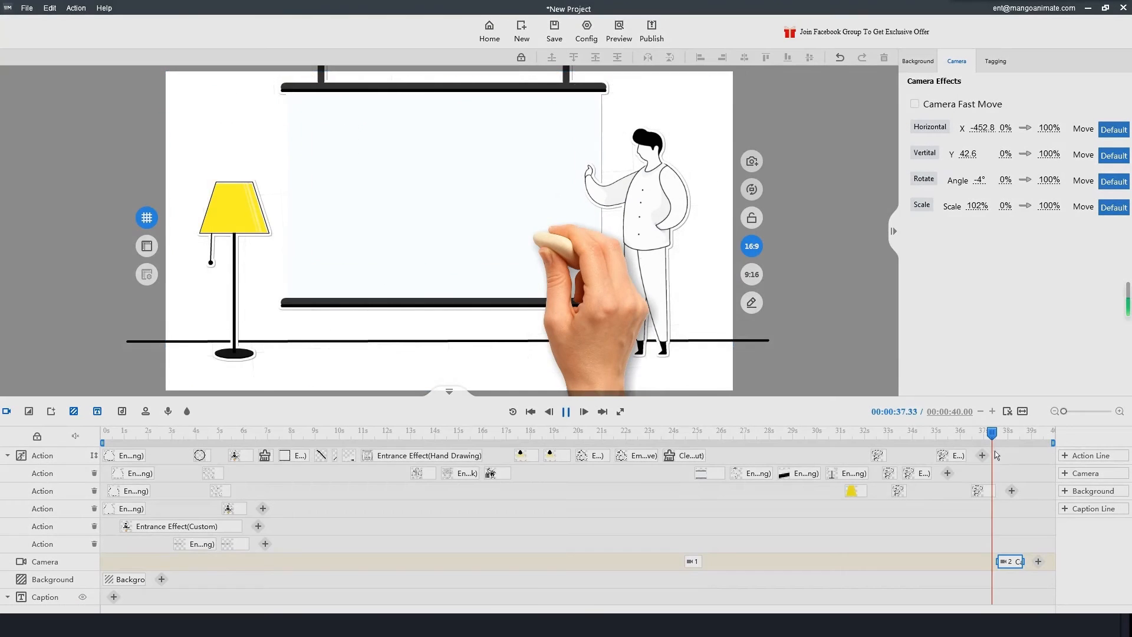
key("space")
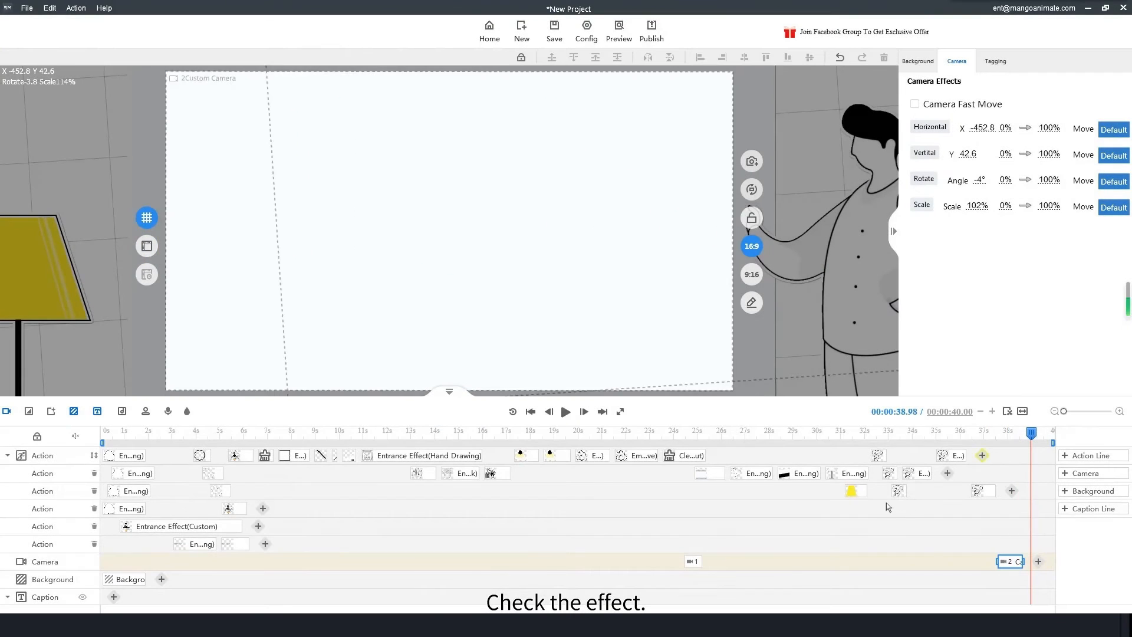
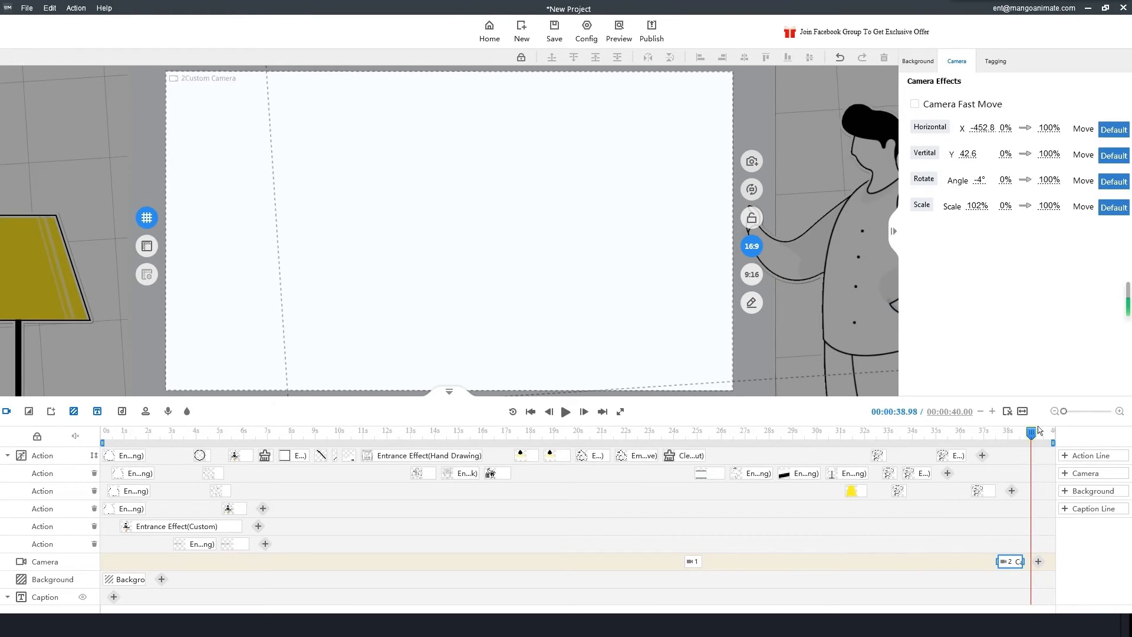
- Move the second camera slightly earlier, to about 37.1 s, and preview the transition again
left_click(991, 433)
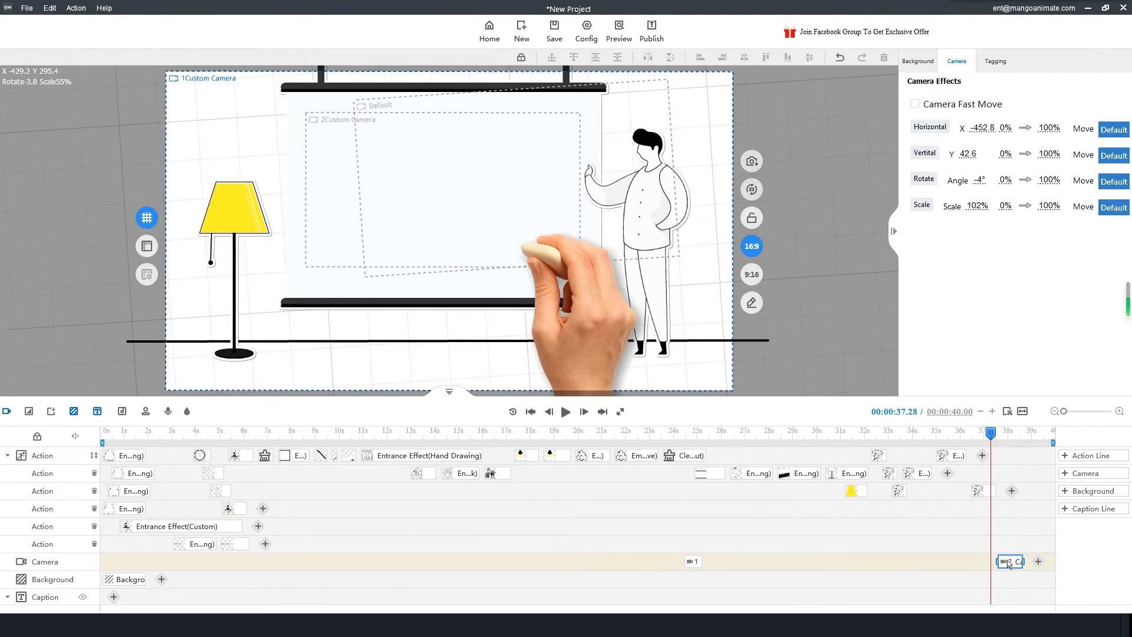
left_click_drag(1009, 565, 999, 564)
key("space")
key("space")
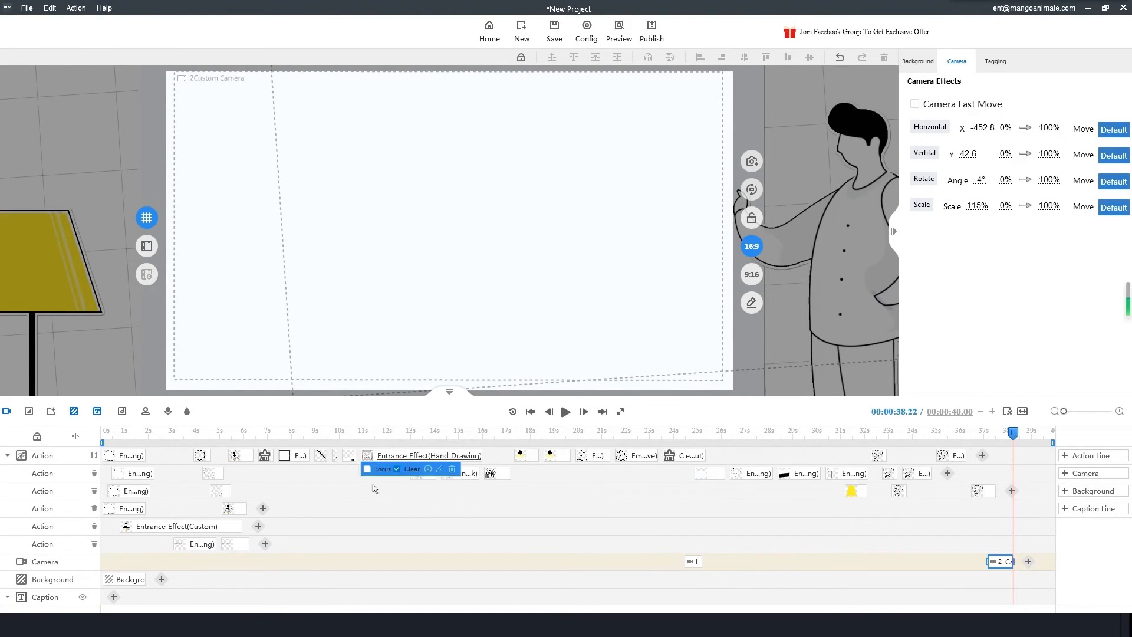
- Draw a nearly horizontal black line about 1101 wide across the lower part of the second camera's view, at about Y 372
left_click(871, 94)
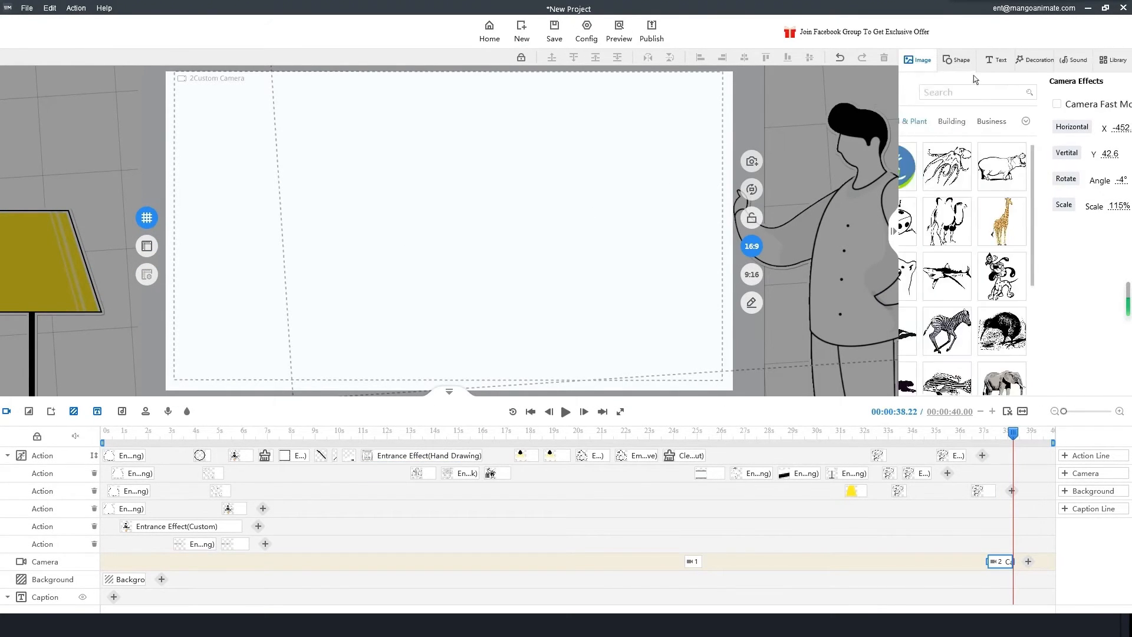
left_click(959, 62)
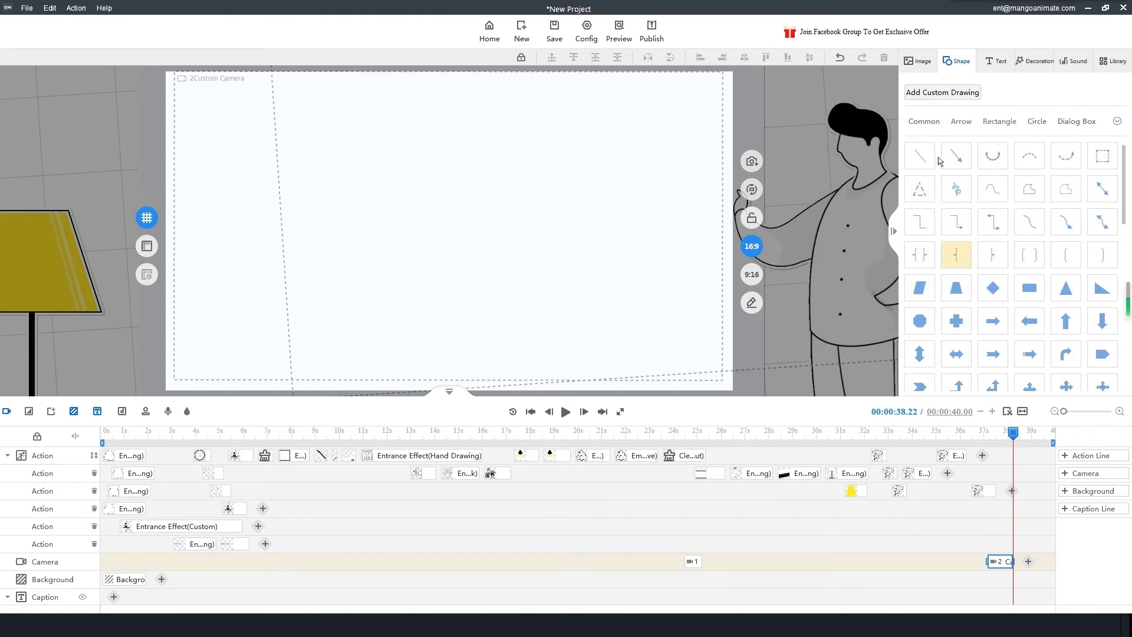
left_click_drag(143, 352, 794, 354)
left_click_drag(791, 349, 792, 342)
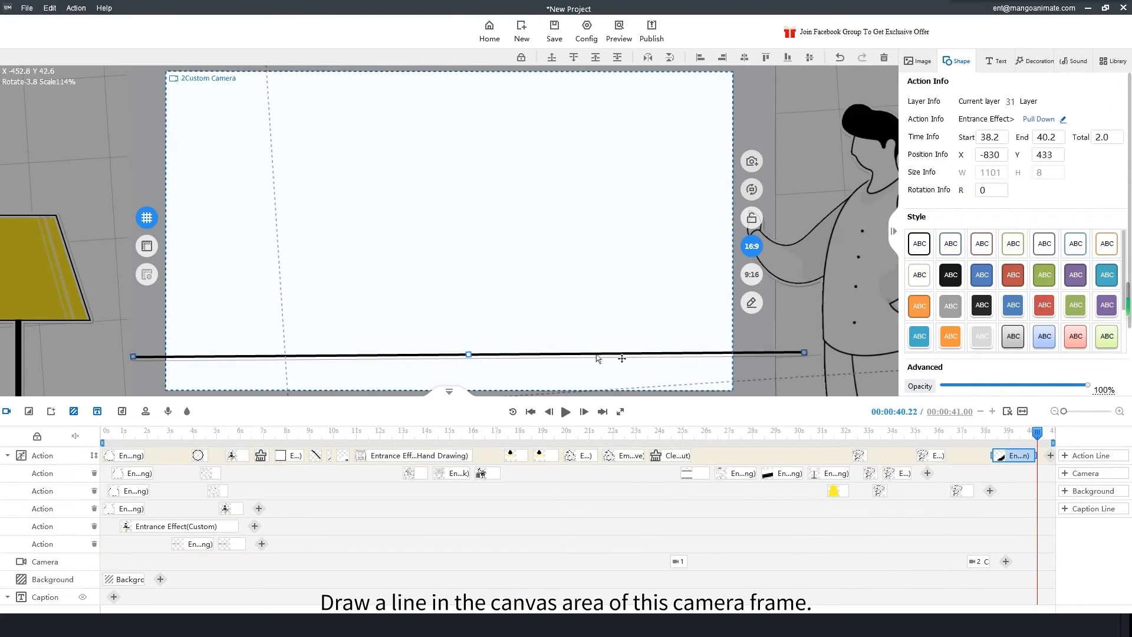
left_click_drag(596, 354, 596, 336)
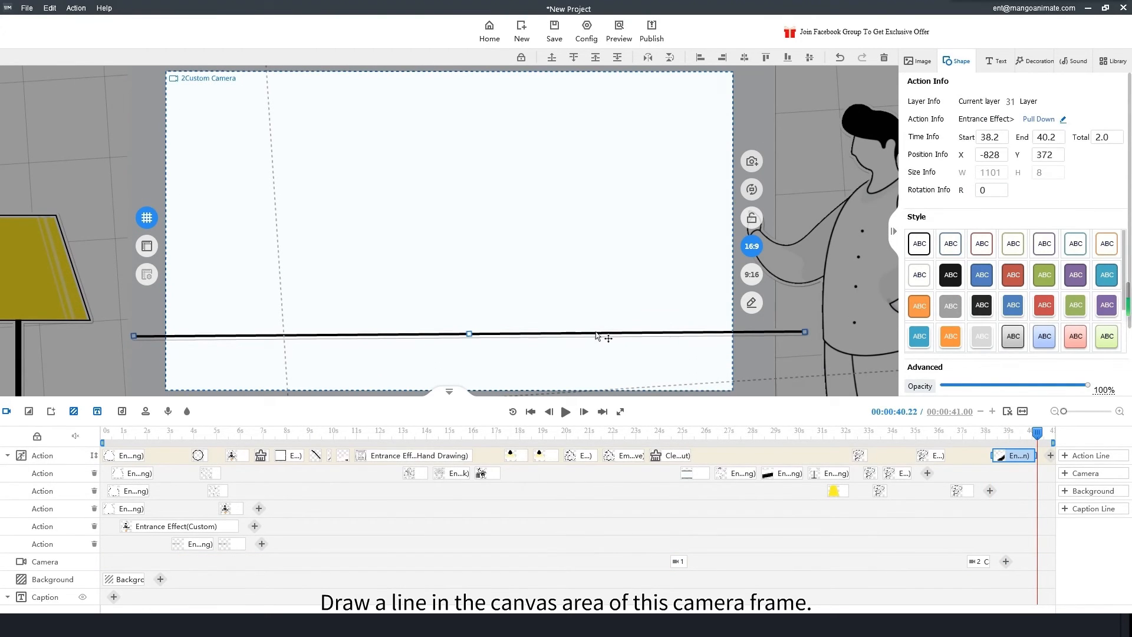
- Turn off the new line's Paper Cutting Effect and change its entrance effect to the hand-action Hand Drawing with default options
double_click(533, 335)
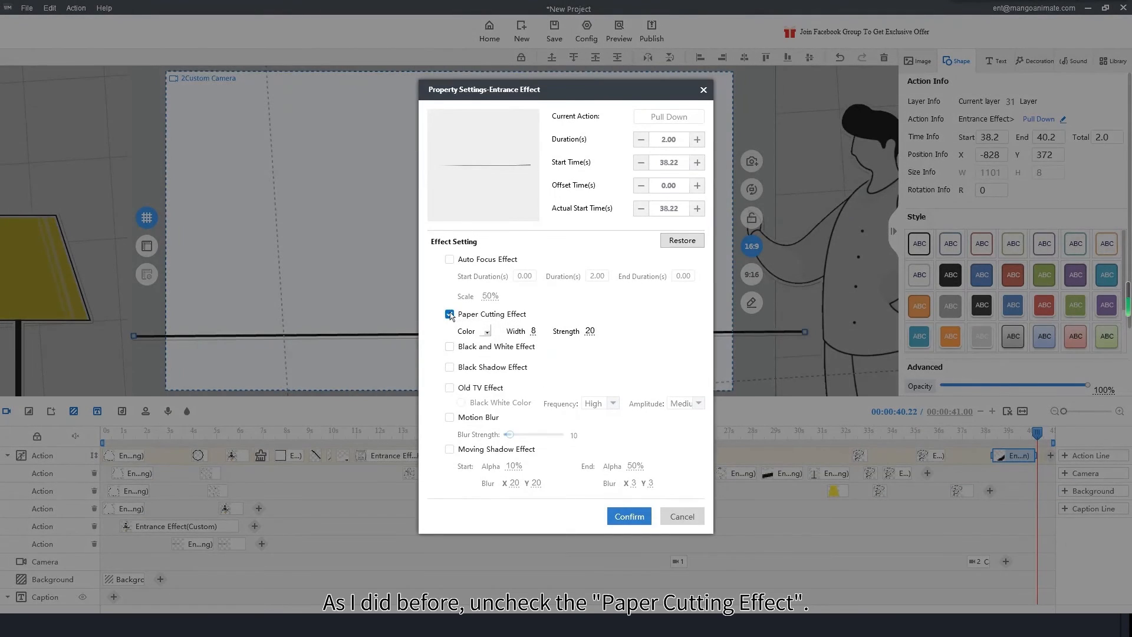
left_click(636, 514)
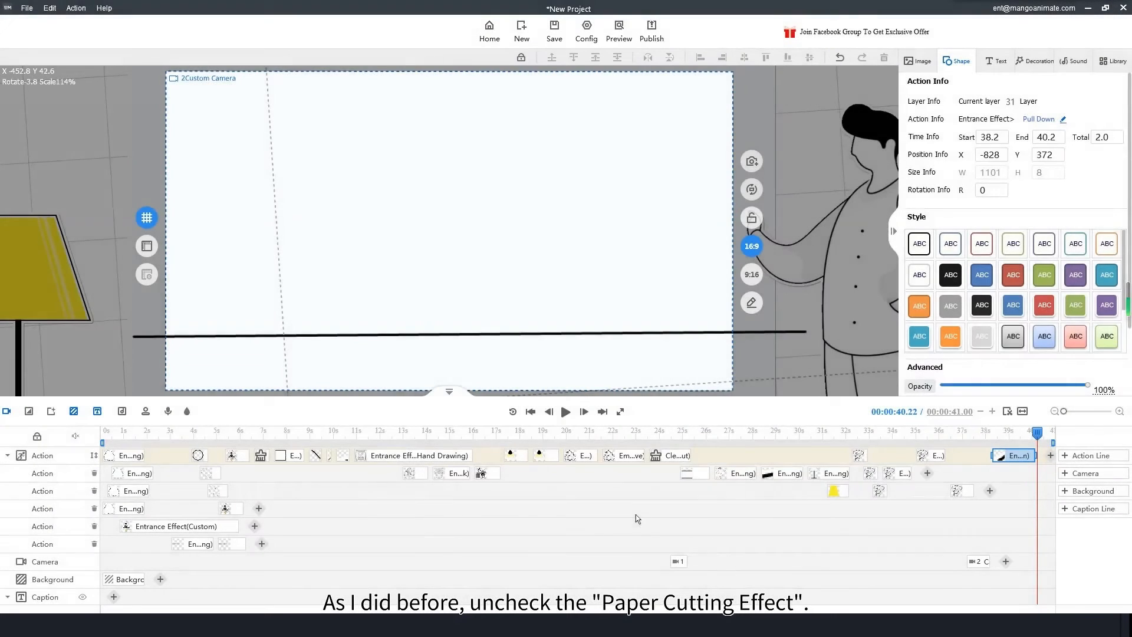
double_click(1017, 458)
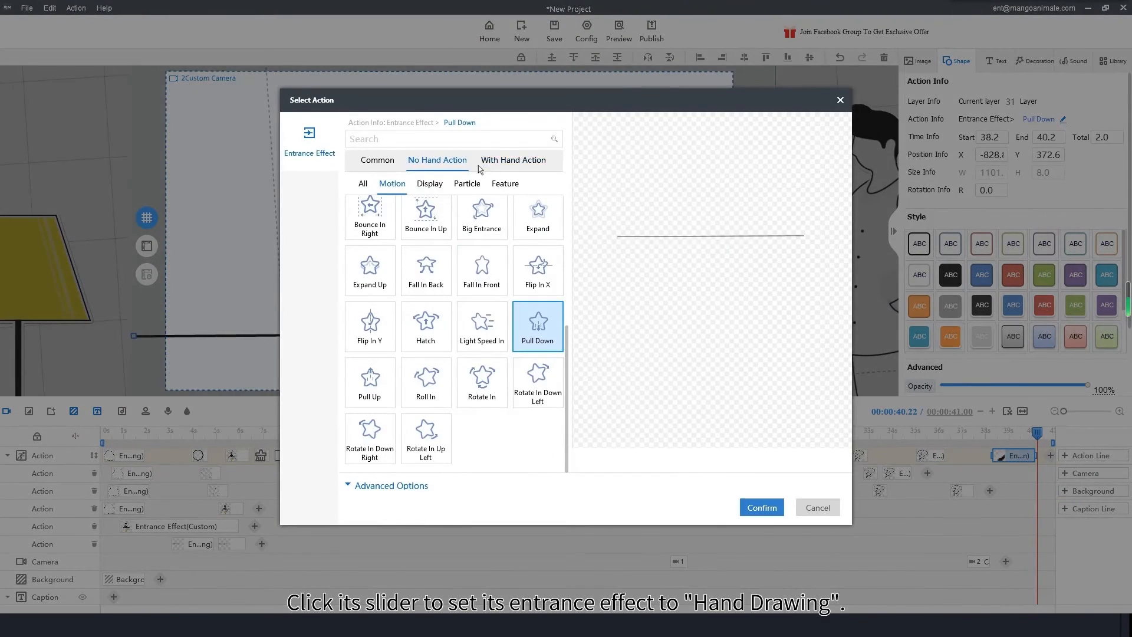
left_click(513, 160)
left_click(370, 226)
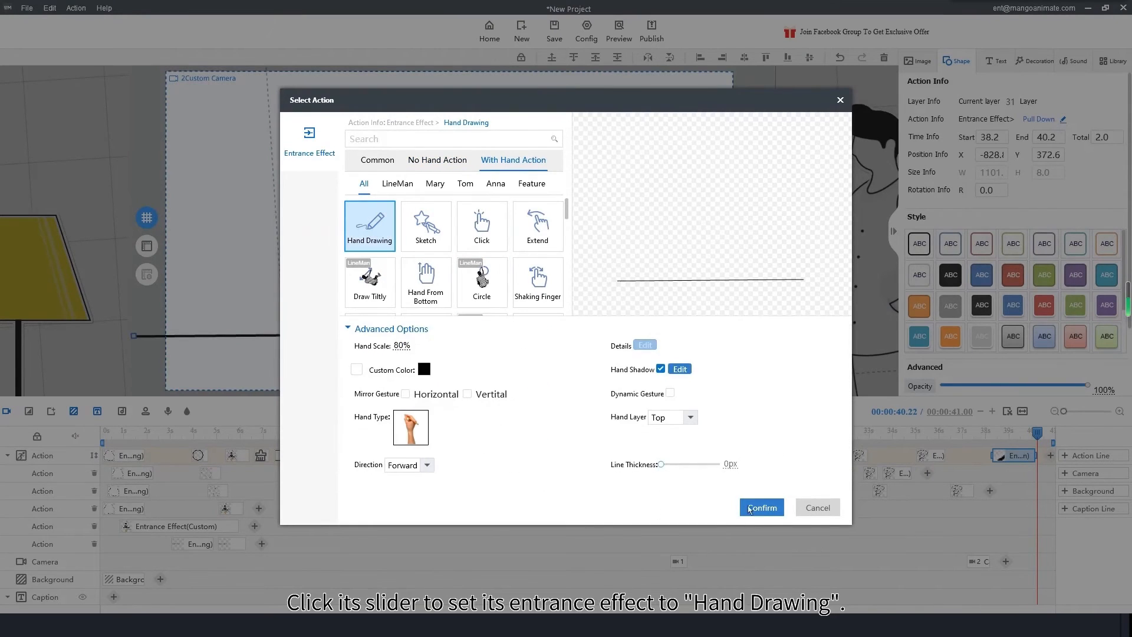
left_click(763, 508)
- Shorten the line's Hand Drawing action to 1.2 s, start it at 37.7 s, and preview the drawing
mouse_move(1033, 454)
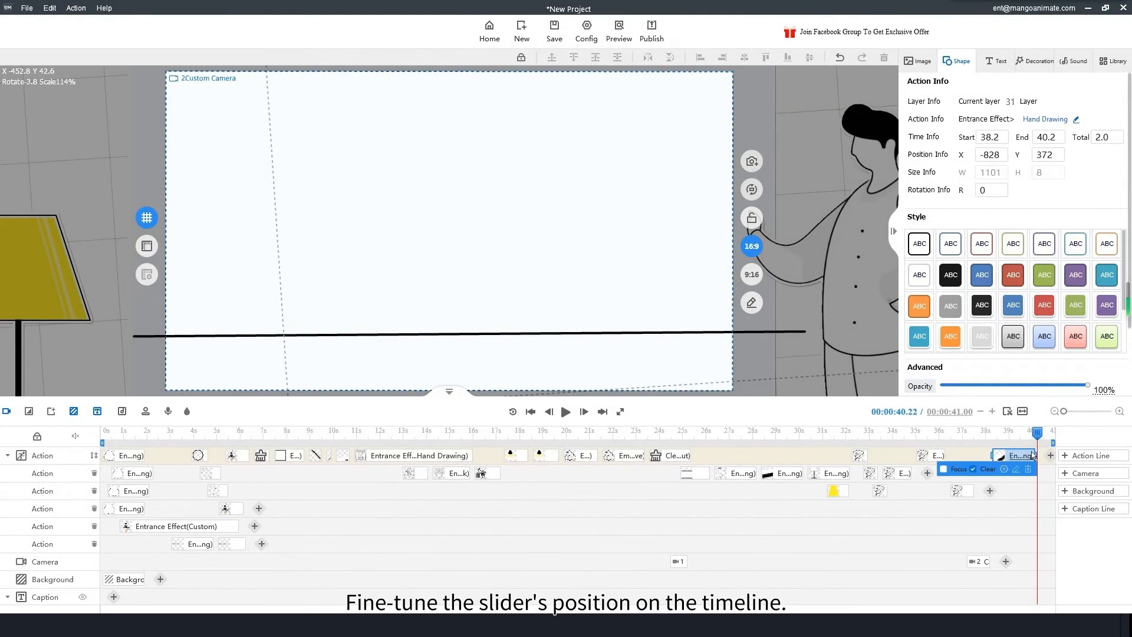
mouse_move(1037, 458)
left_mouse_down()
mouse_move(996, 458)
mouse_move(968, 433)
left_mouse_up()
key("space")
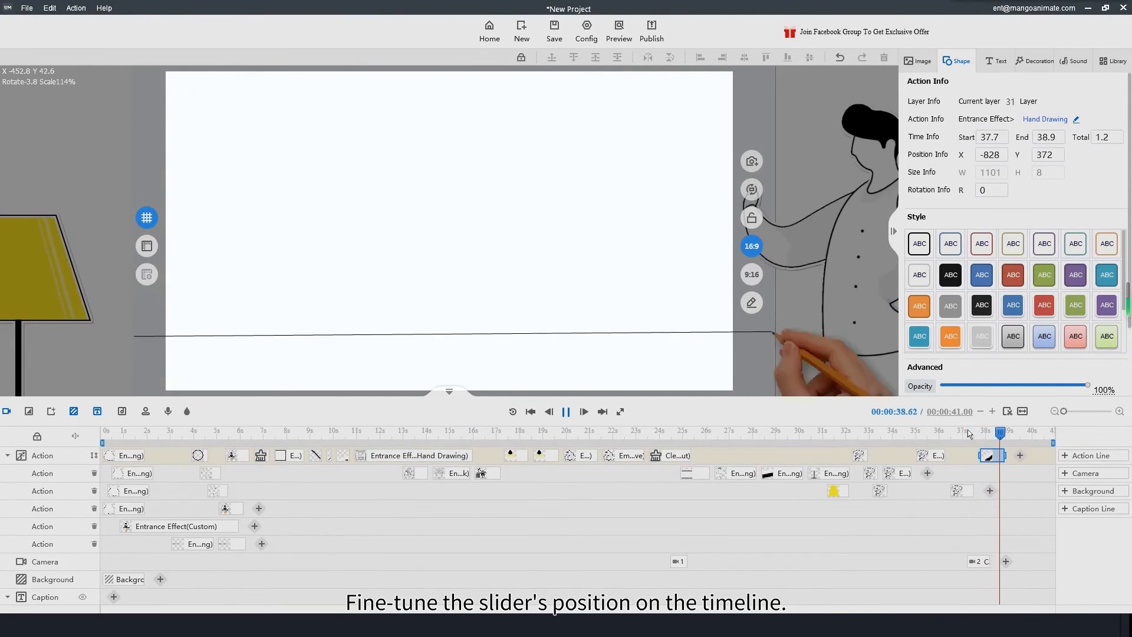
key("space")
- Import the local image character2.gif at 39.2 s and place it near the line's presenter-side end, enlarged to about 348 × 667
left_click_drag(1011, 435, 1014, 435)
left_click(921, 61)
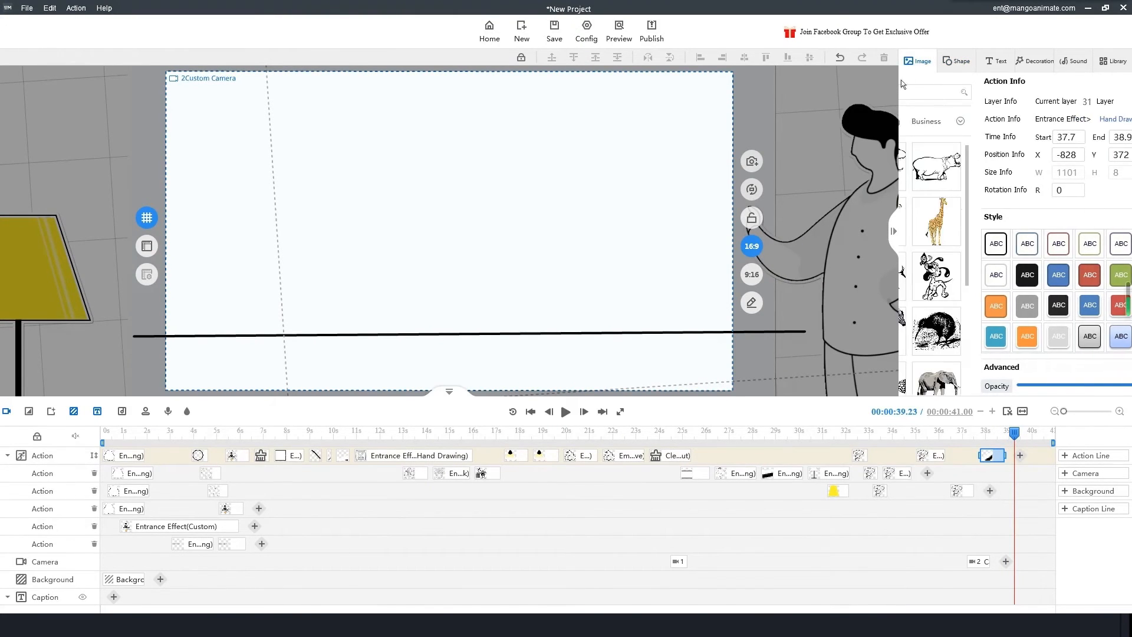
left_click(940, 92)
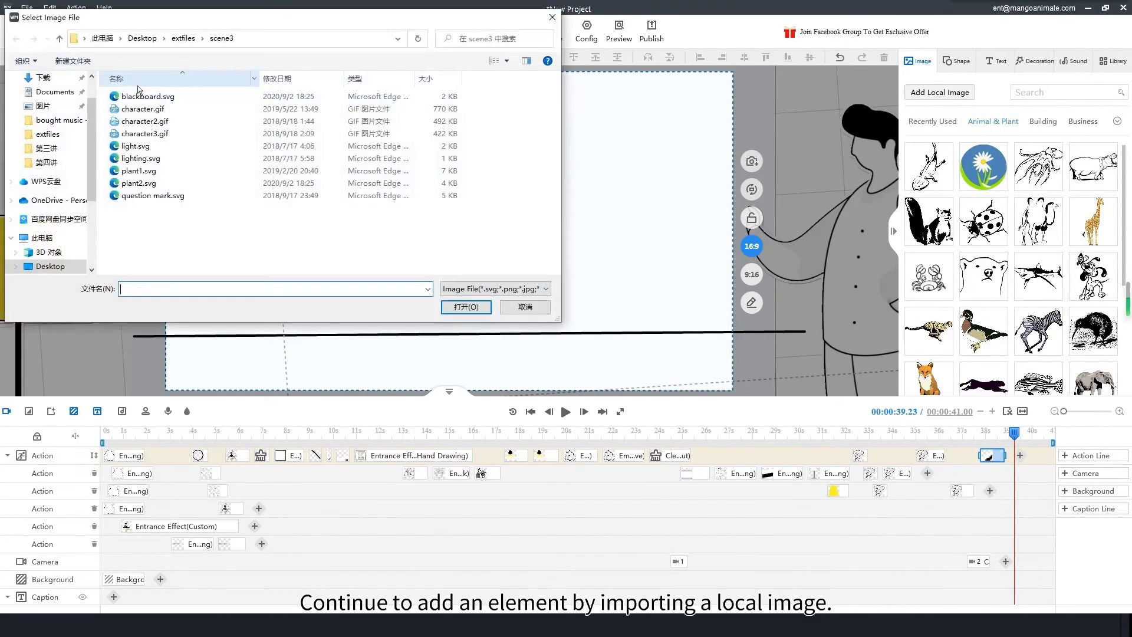
left_click(141, 121)
left_click(485, 309)
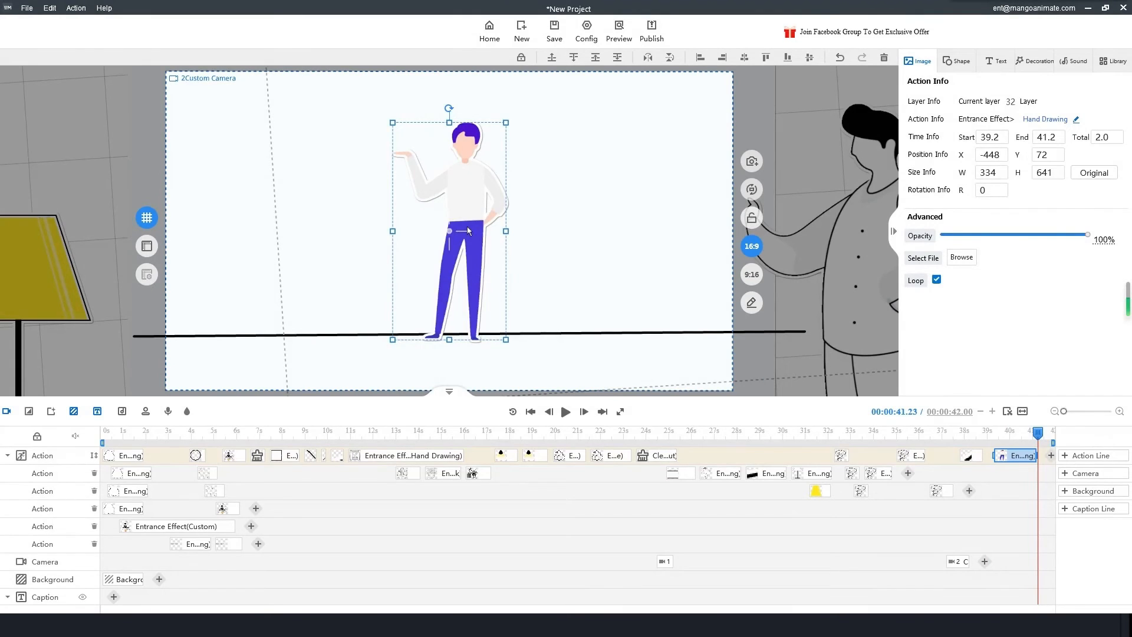
left_click_drag(465, 228, 683, 250)
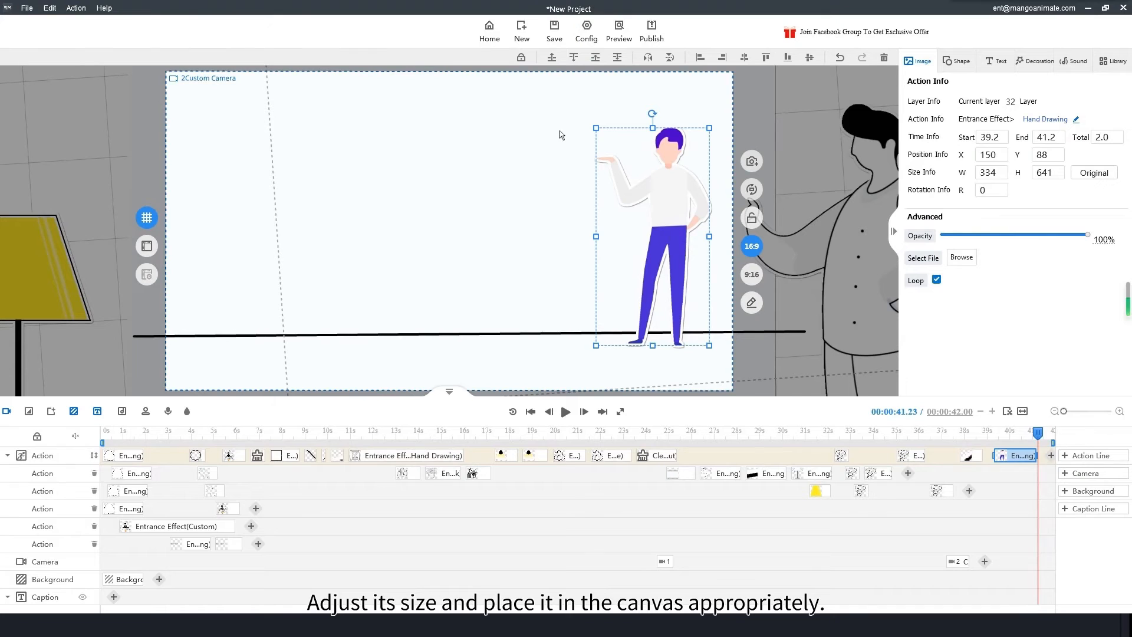
left_click_drag(591, 124, 583, 120)
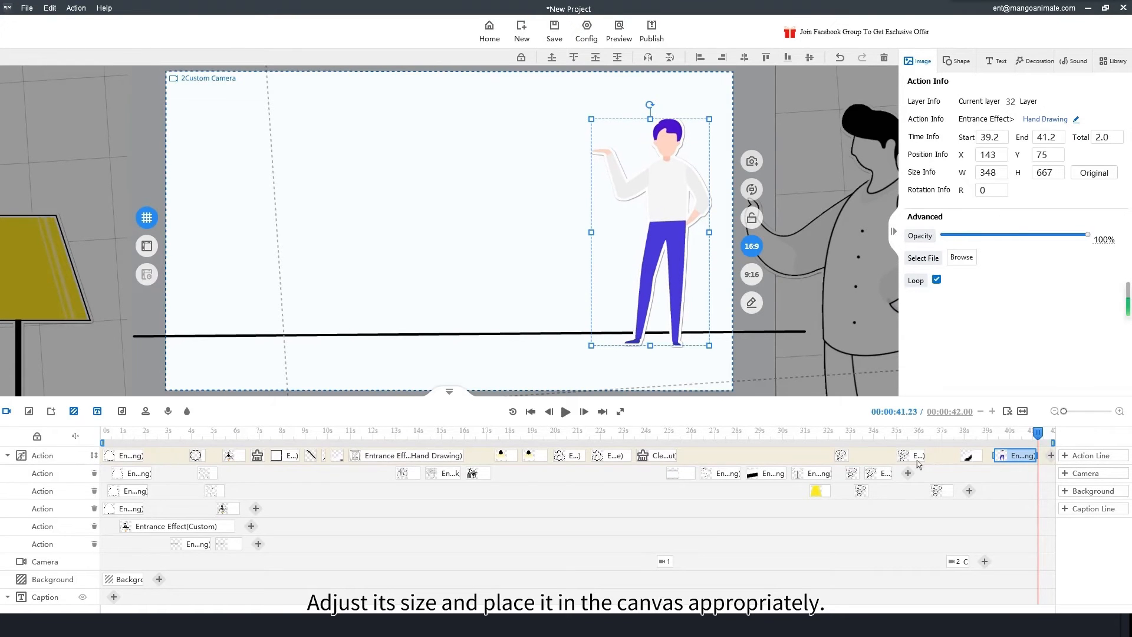
- Change the imported character's entrance effect to the hand-action Sketch with no hand type
double_click(1014, 457)
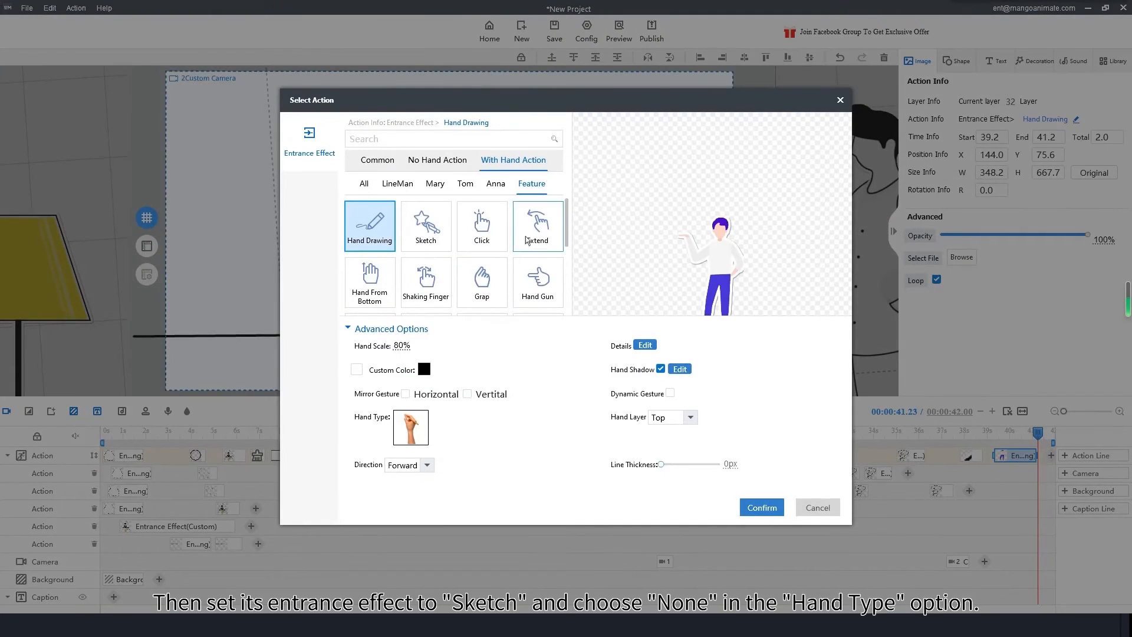
left_click(437, 234)
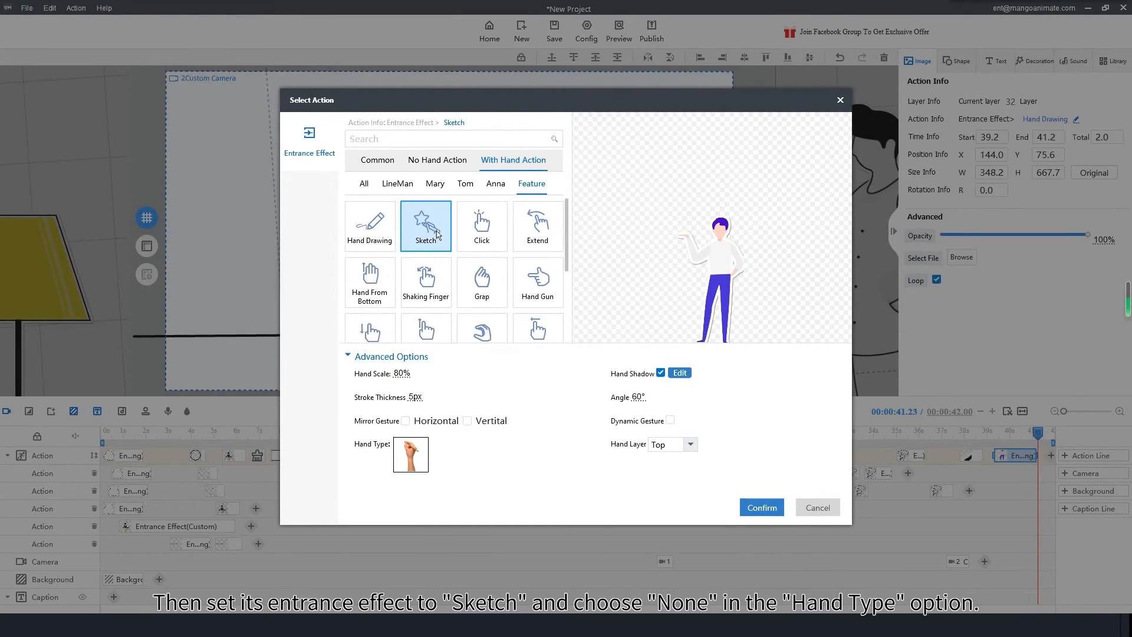
left_click(417, 447)
left_click(408, 229)
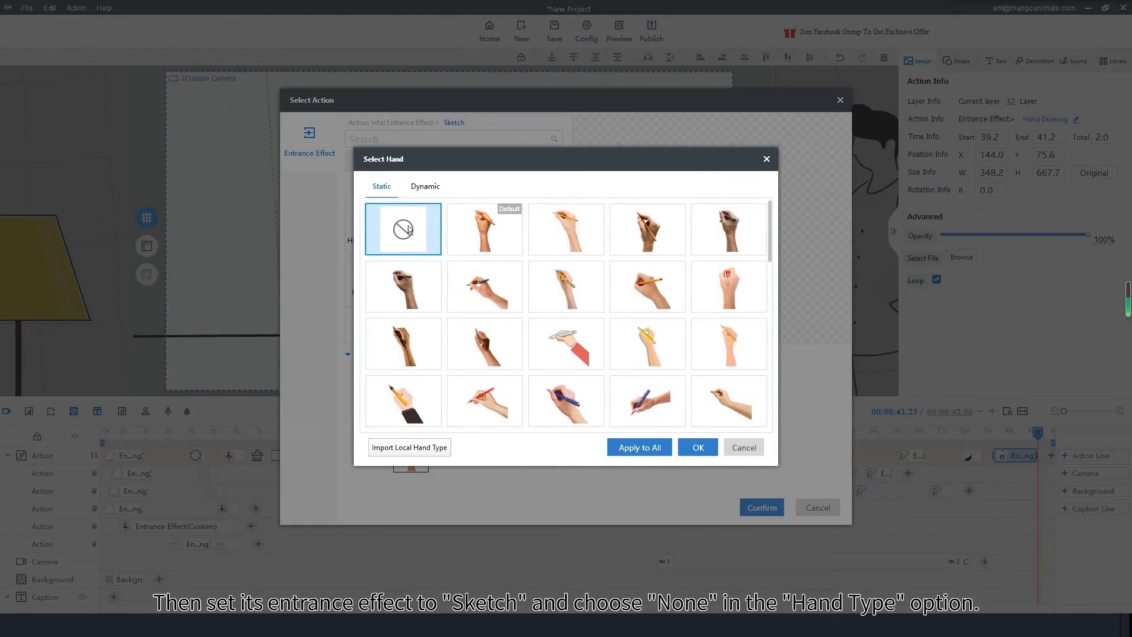
left_click(702, 450)
left_click(768, 506)
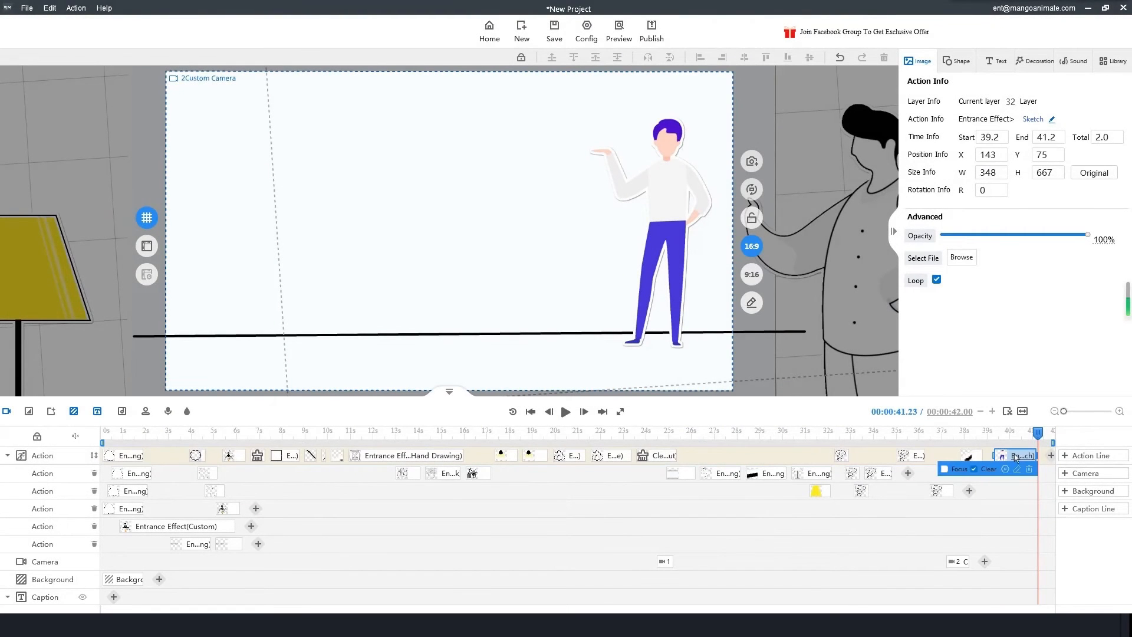
- Move the character's Sketch action earlier so it starts at 38.9 s, and preview its entrance
left_click_drag(1003, 457, 995, 458)
left_click(971, 429)
key("space")
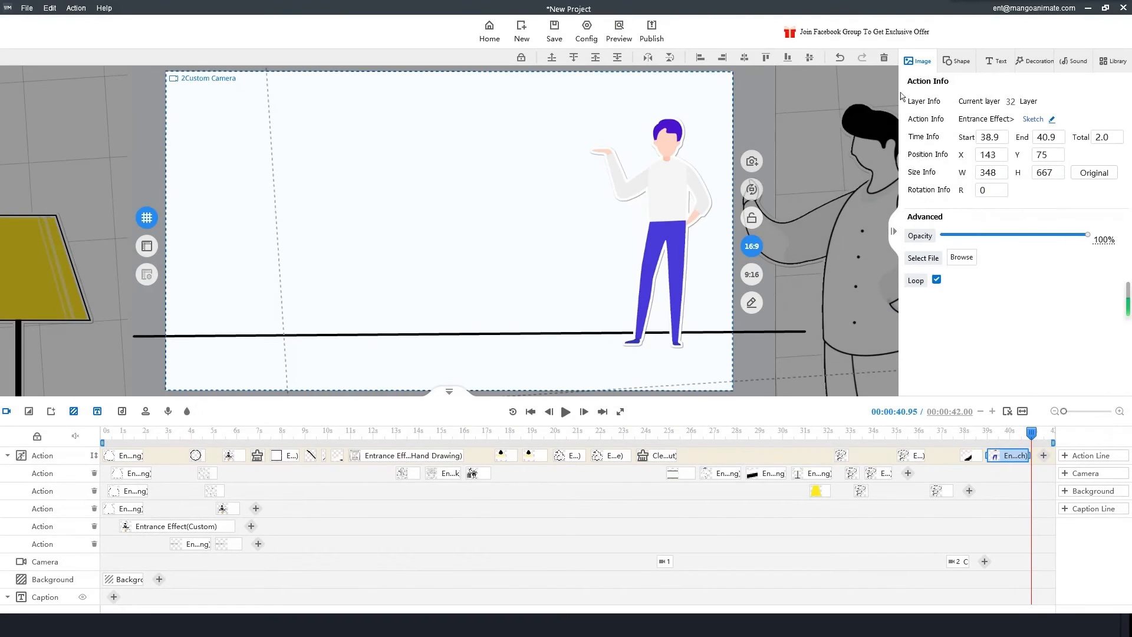
- Import the local image plant2.svg and place it on the line beside the character, shrunk to about 111 × 236
left_click(911, 63)
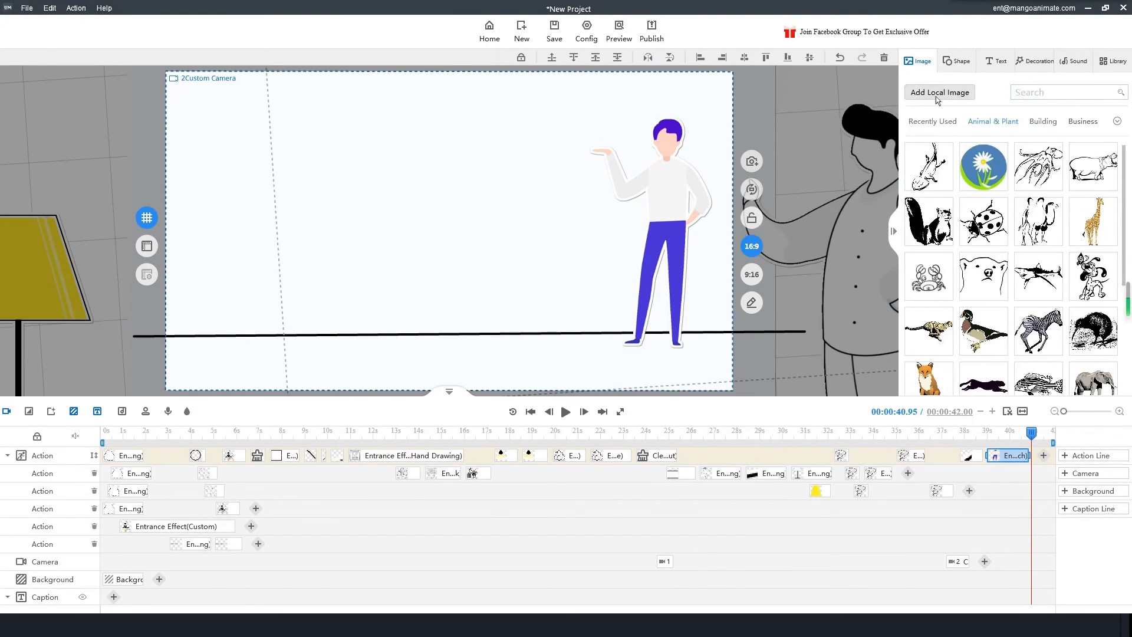
left_click(940, 92)
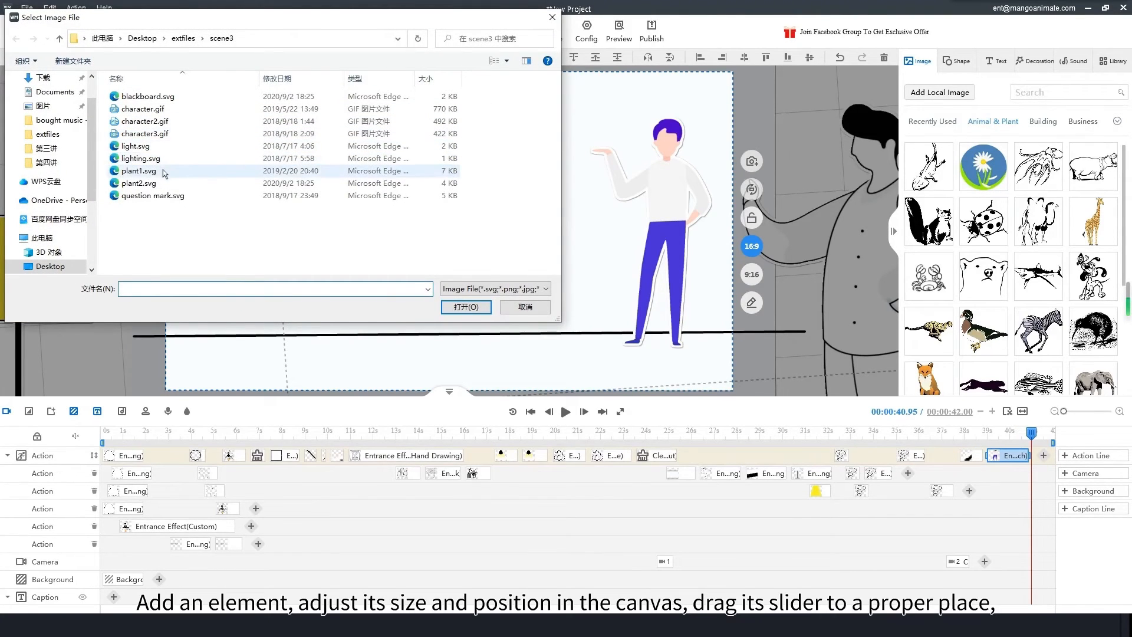
left_click(165, 183)
left_click(468, 307)
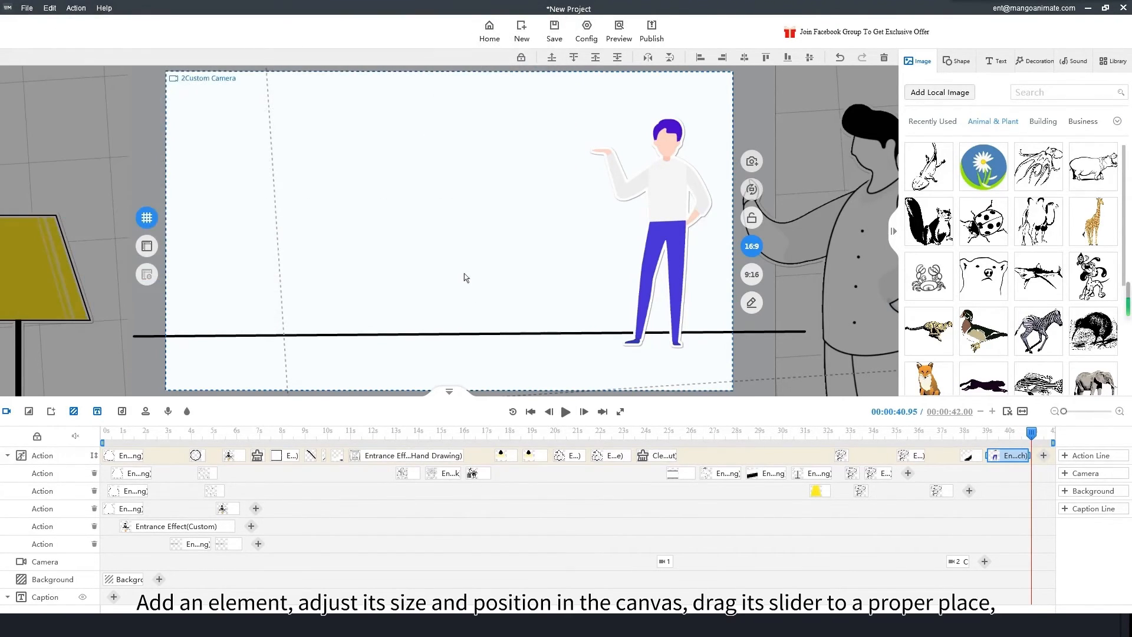
left_click_drag(442, 242, 538, 275)
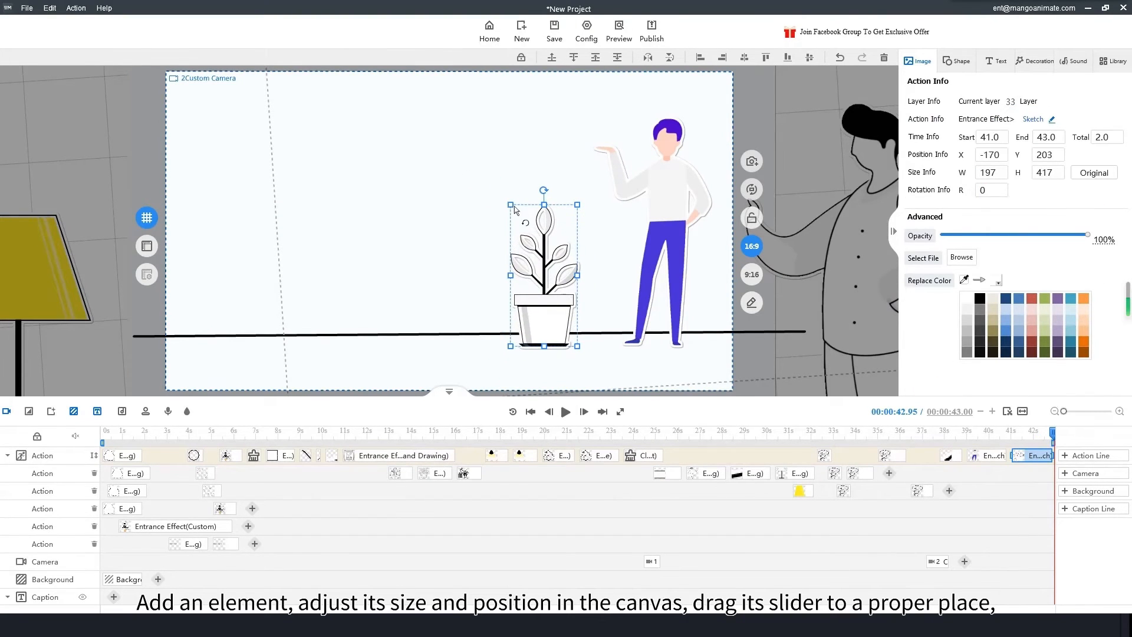
left_click_drag(512, 205, 552, 321)
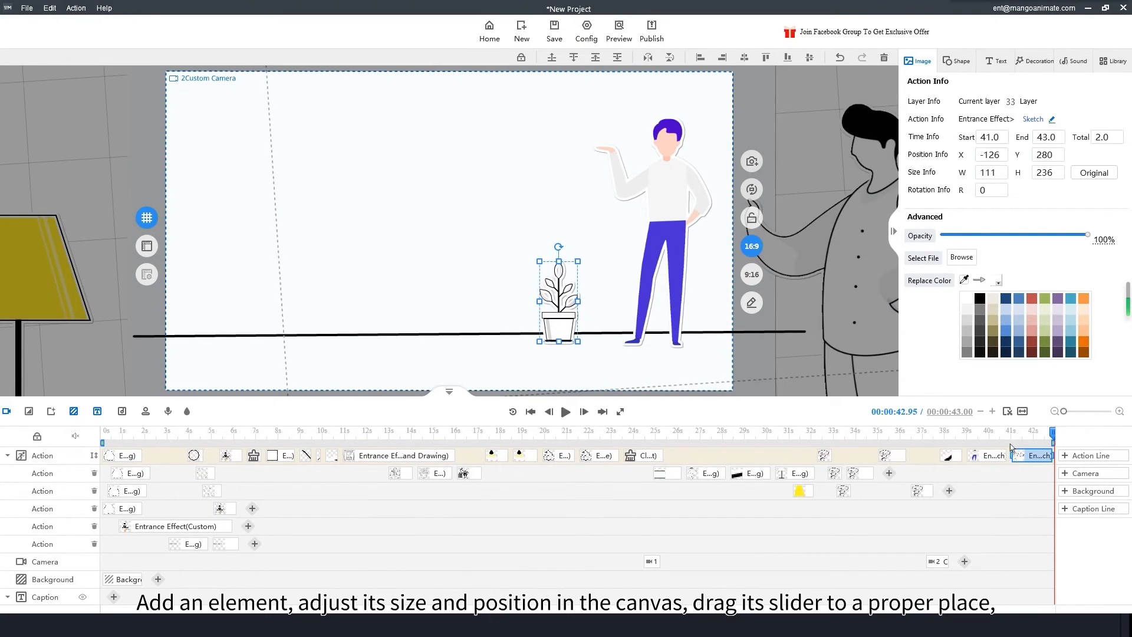
- Move the plant's Sketch action to the second action line so it starts at 39.3 s, and preview its entrance
left_click_drag(1016, 450, 981, 467)
left_click(967, 429)
key("space")
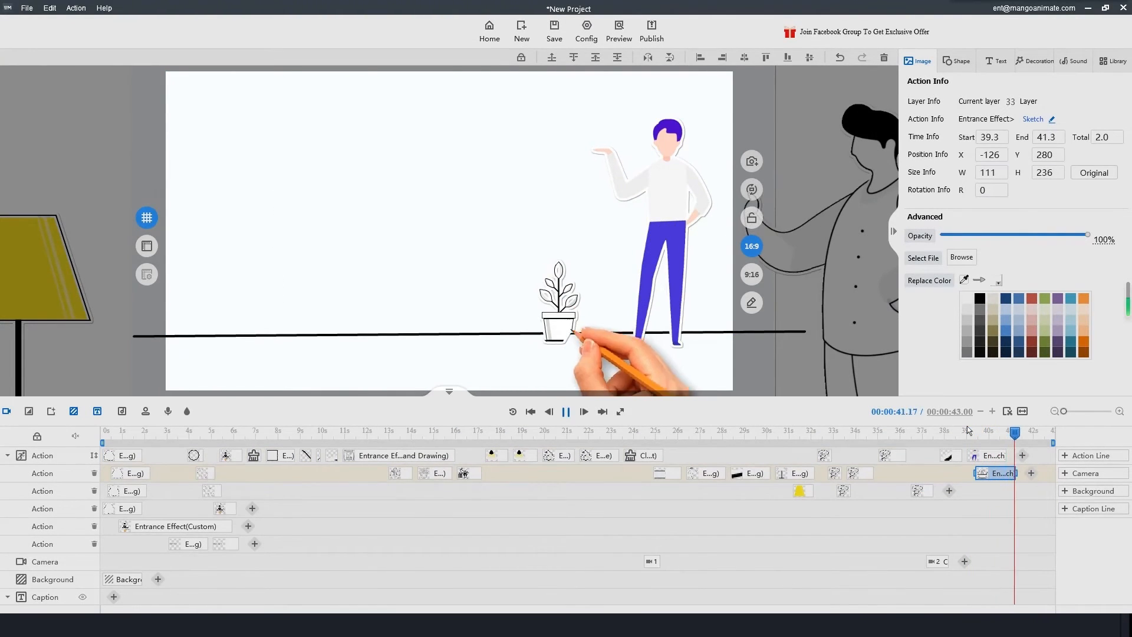
- Set the plant's Sketch entrance effect to no hand type and preview it alongside the character's entrance
left_click(999, 476)
double_click(999, 476)
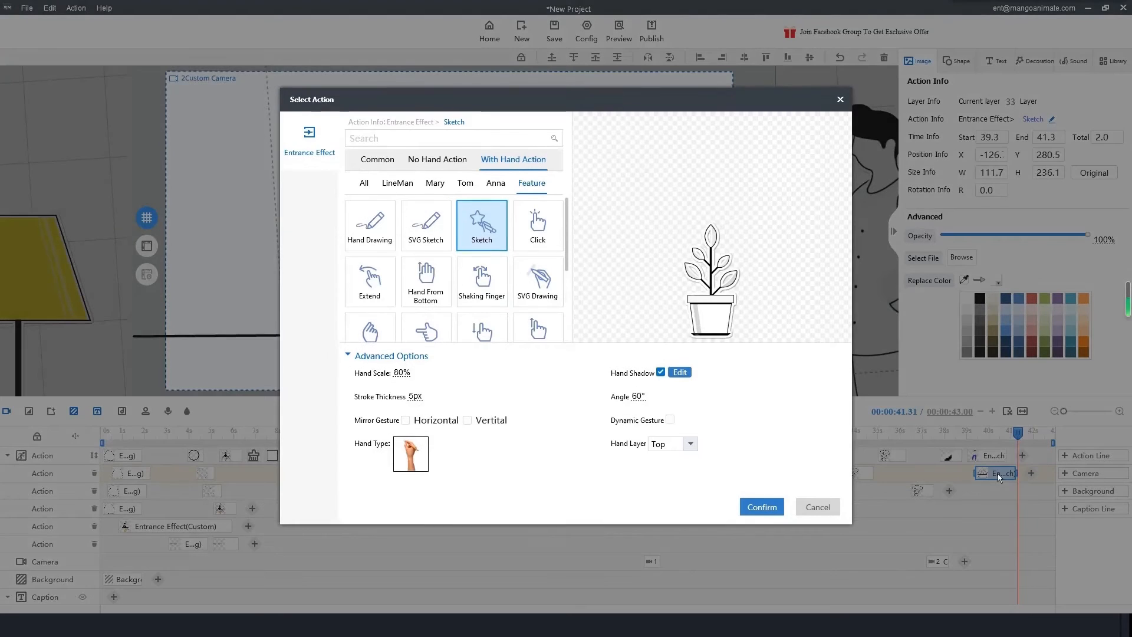
left_click(410, 453)
left_click(405, 229)
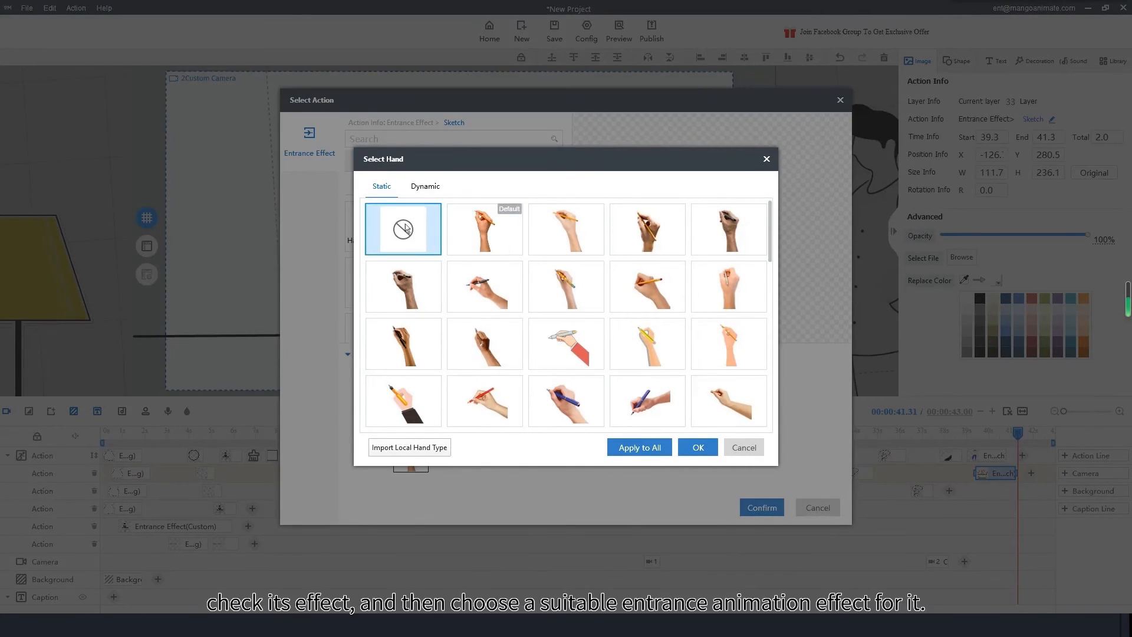
left_click(699, 447)
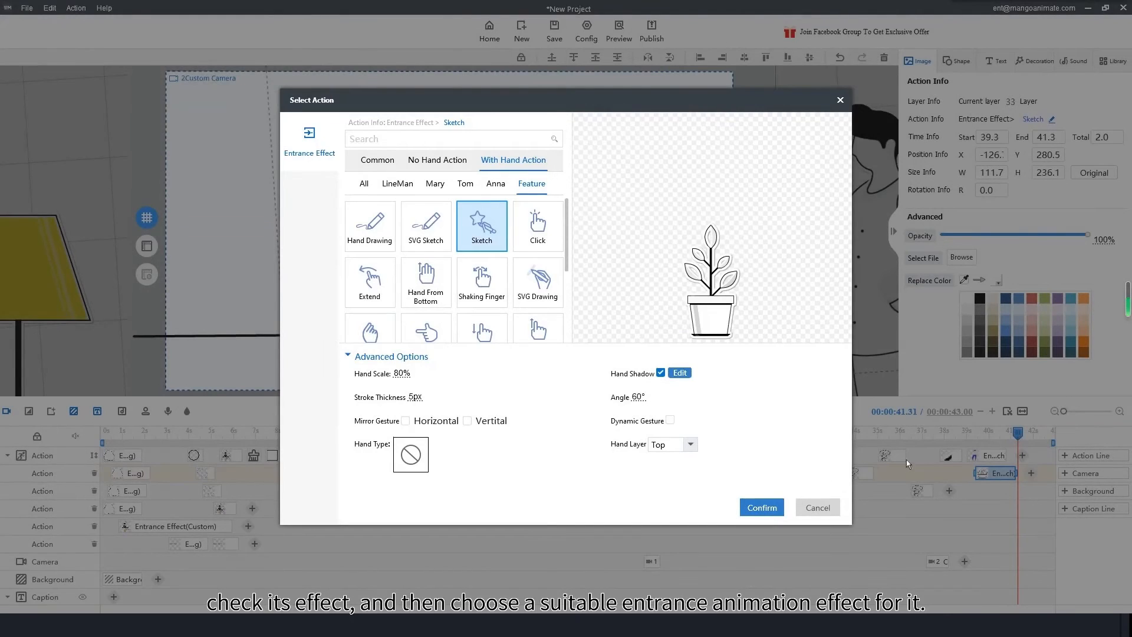
left_click(747, 504)
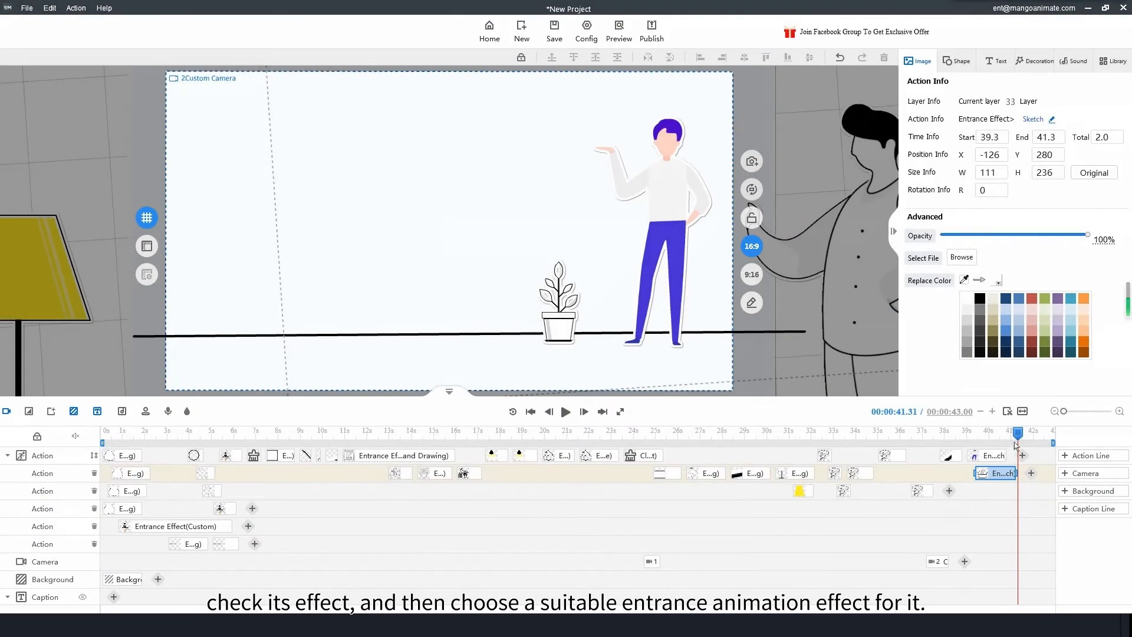
left_click_drag(1015, 435, 974, 437)
key("space")
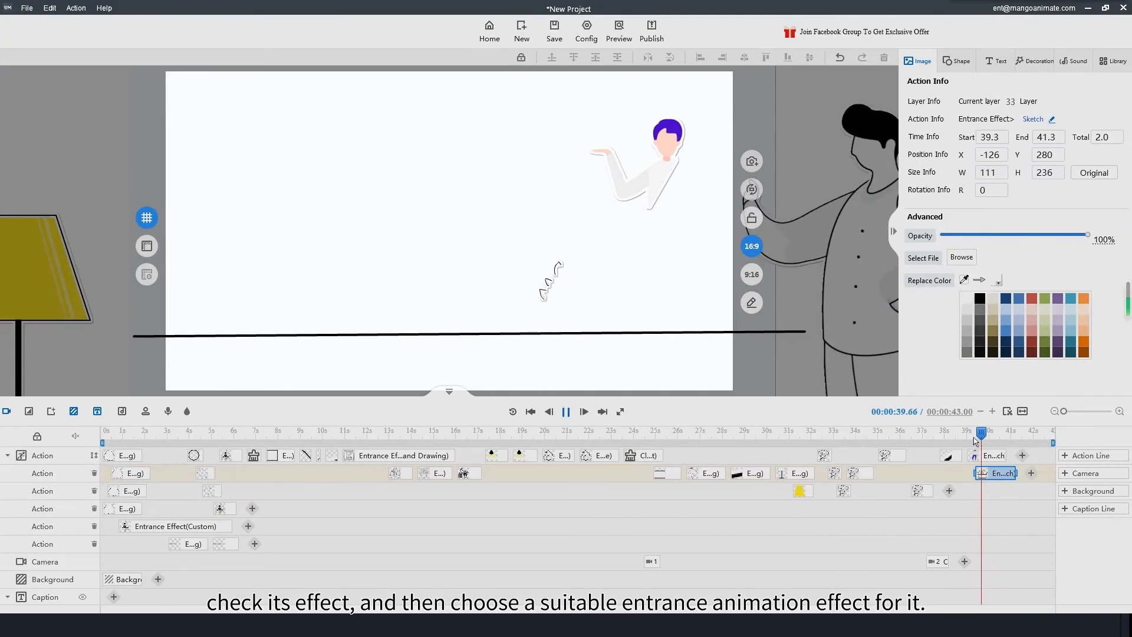
- Change the plant's entrance effect to the hand-action Hand Drawing, and undo the accidental removal of the character
left_click(1000, 477)
double_click(997, 475)
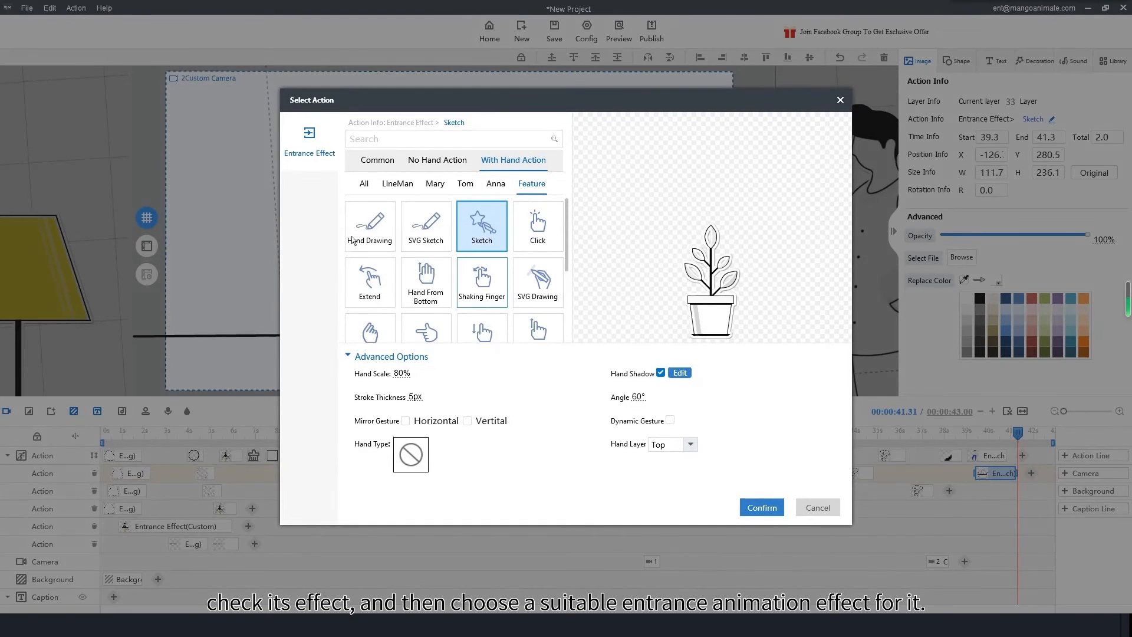
left_click(370, 236)
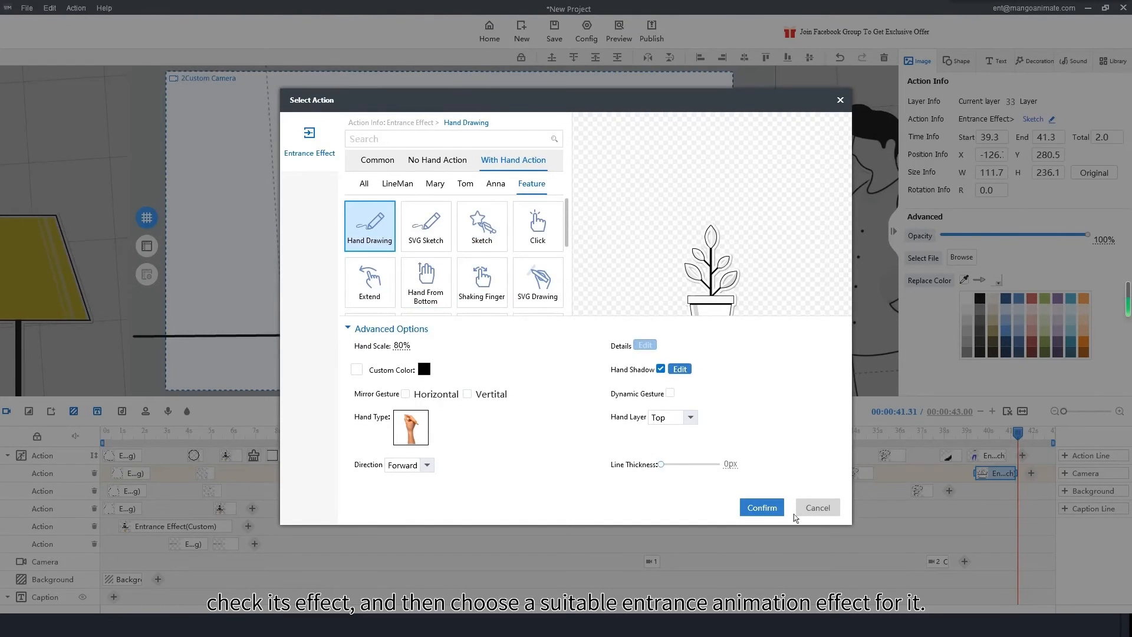
left_click(762, 508)
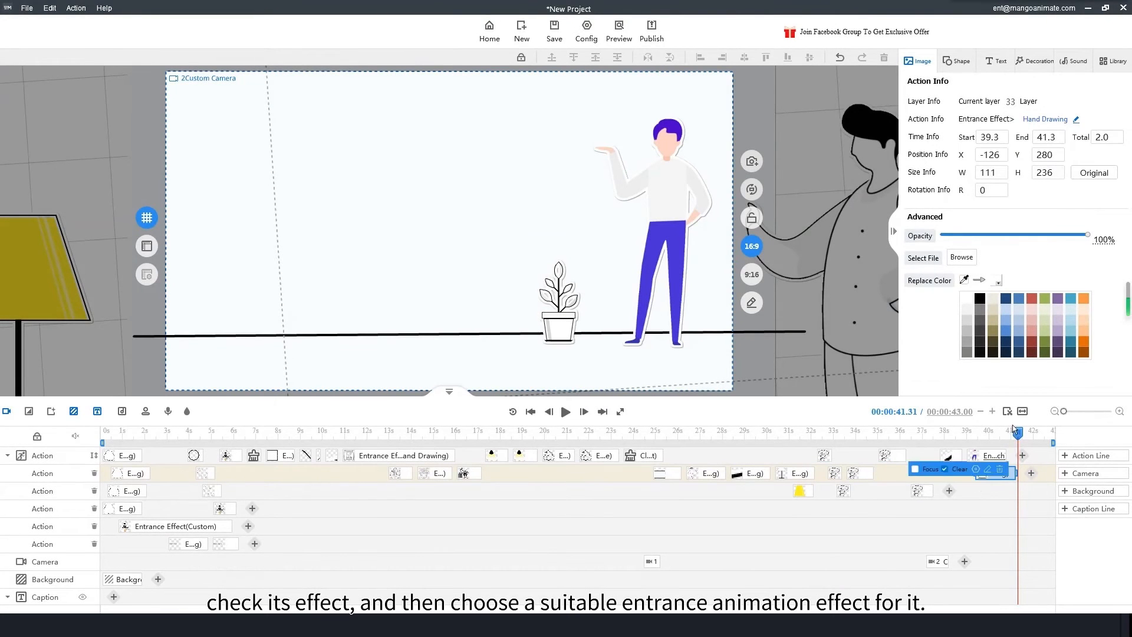
left_click(1000, 469)
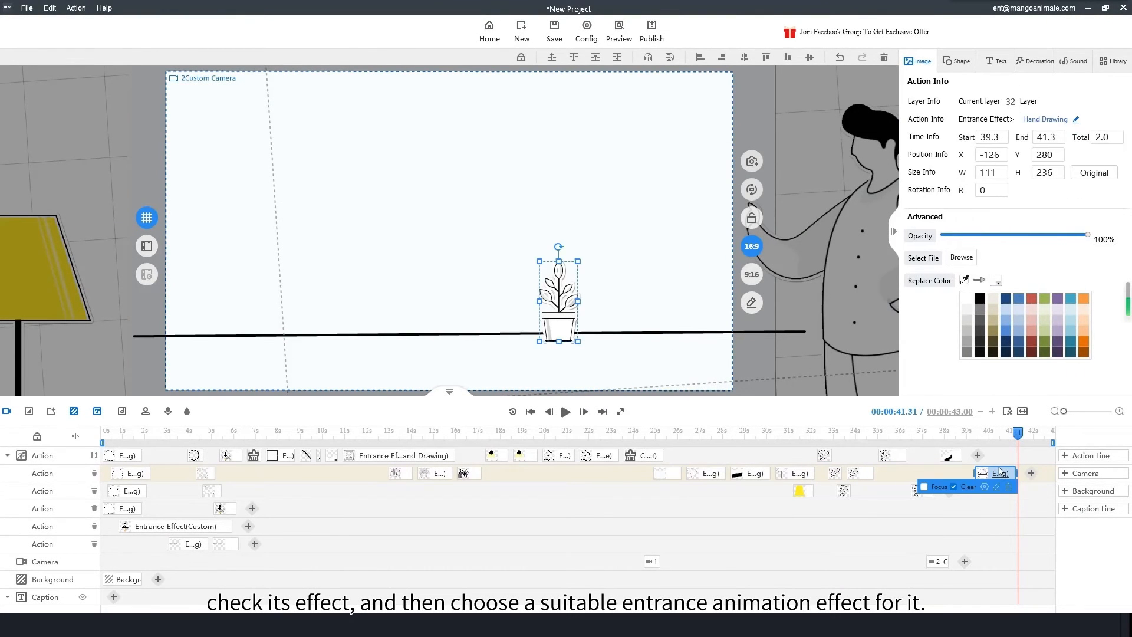
key("ctrl+z")
- Set the plant's Hand Drawing effect to no hand type and preview the entrance from 39.2 s
double_click(1003, 474)
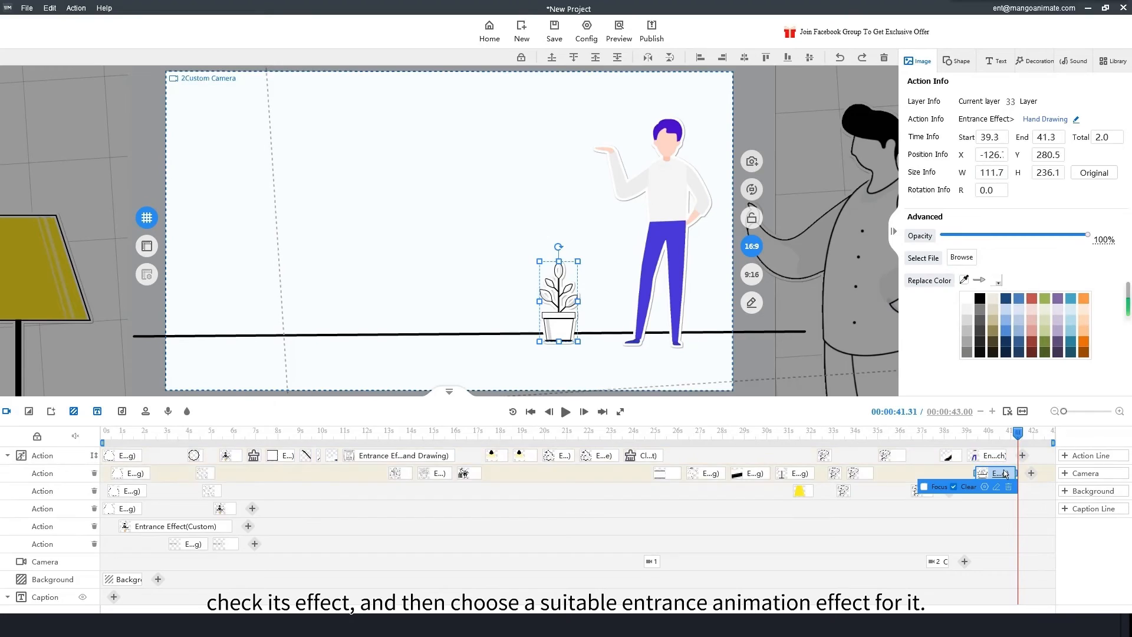
left_click(405, 437)
left_click(437, 240)
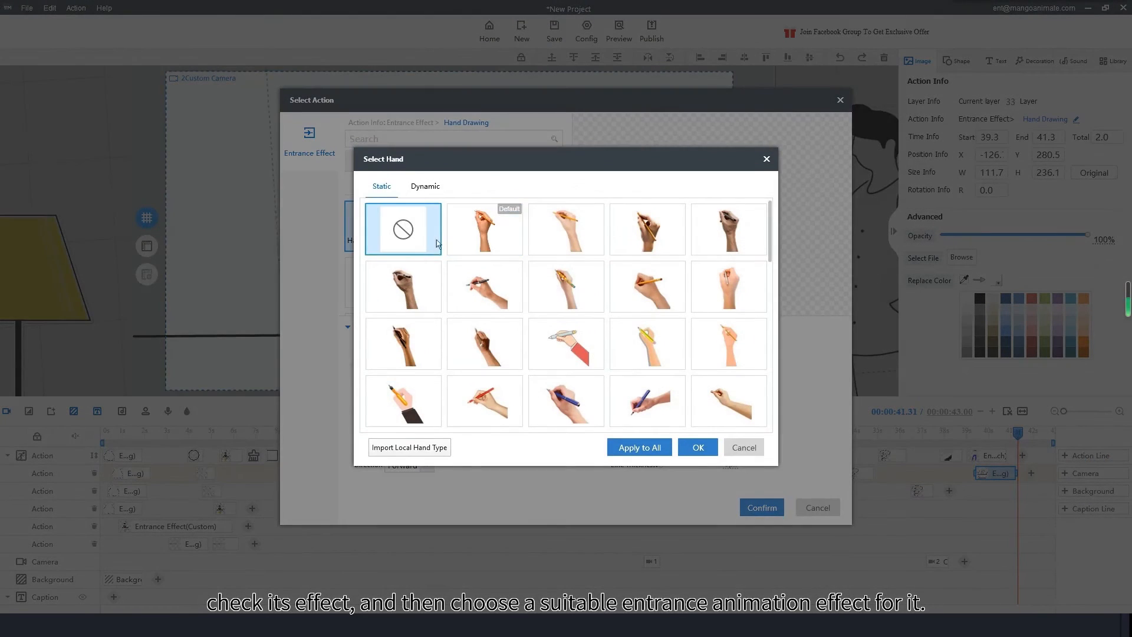
left_click(708, 446)
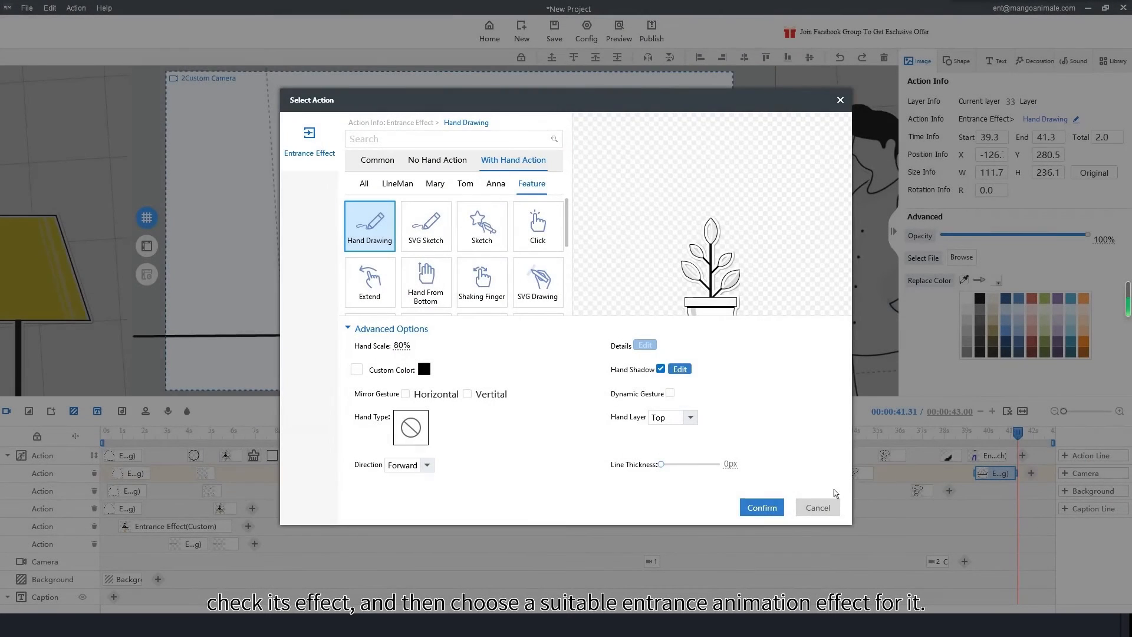
left_click(762, 508)
left_click(972, 437)
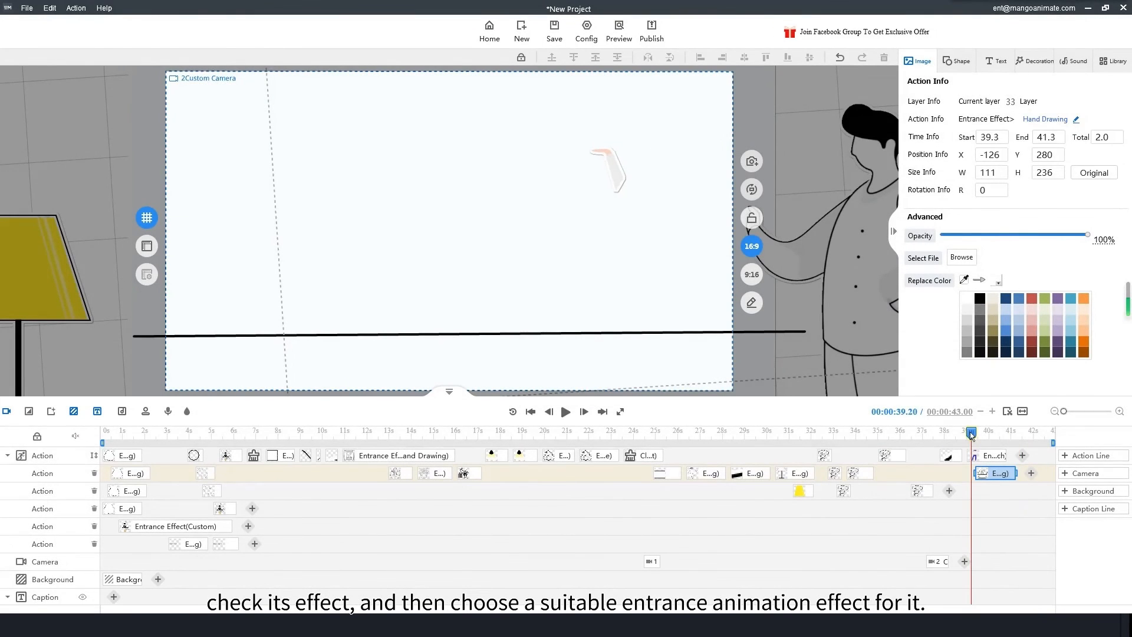
key("space")
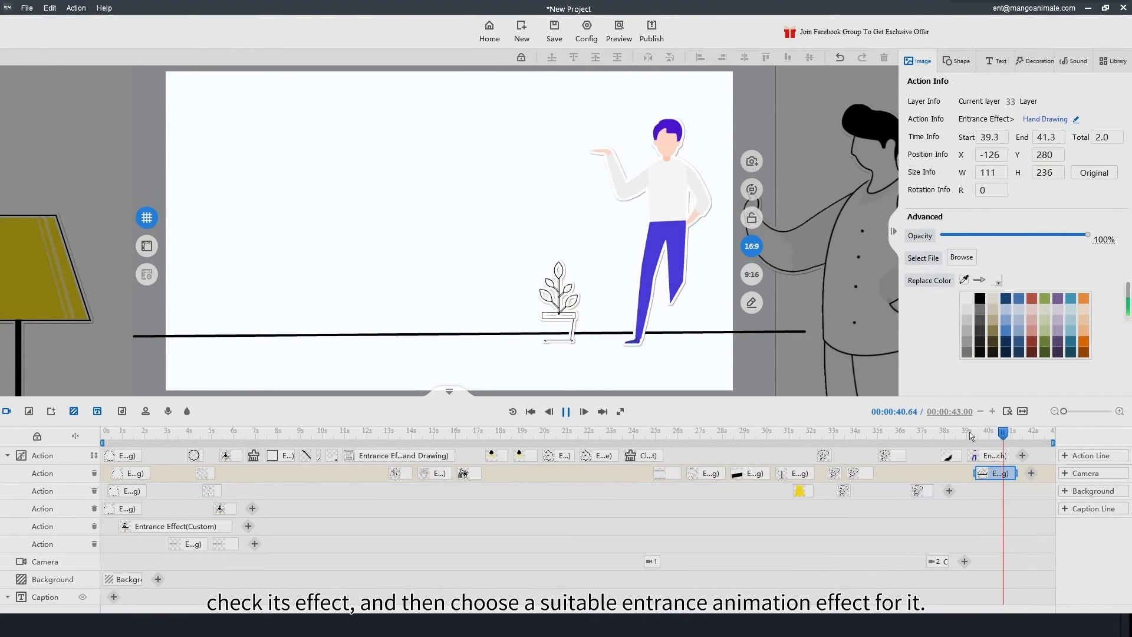
key("space")
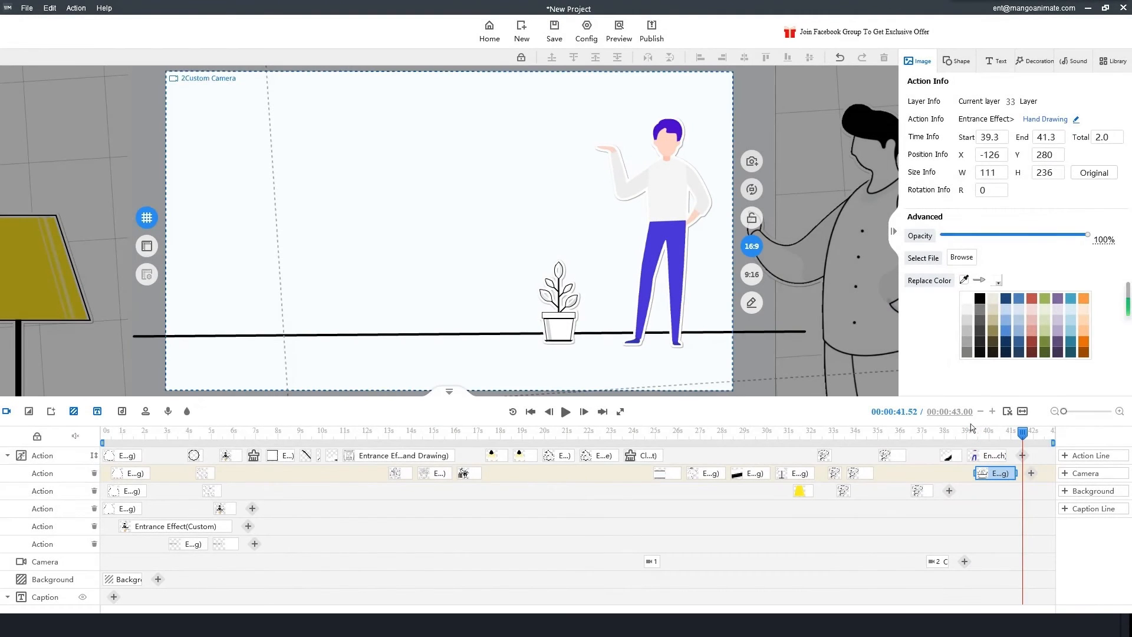
- Draw a rounded rectangle in the empty upper area of the view, square its corners and size it to about 442 × 174
left_click(959, 61)
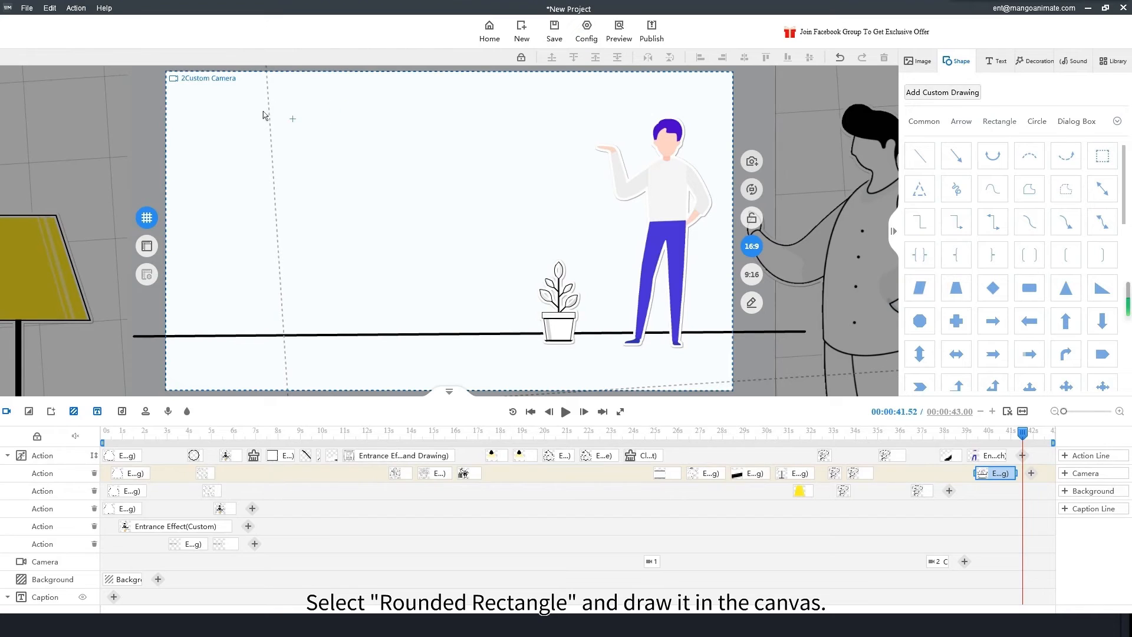
mouse_move(239, 111)
left_mouse_down()
mouse_move(425, 182)
mouse_move(443, 200)
mouse_move(419, 183)
left_mouse_up()
left_click_drag(348, 128, 387, 126)
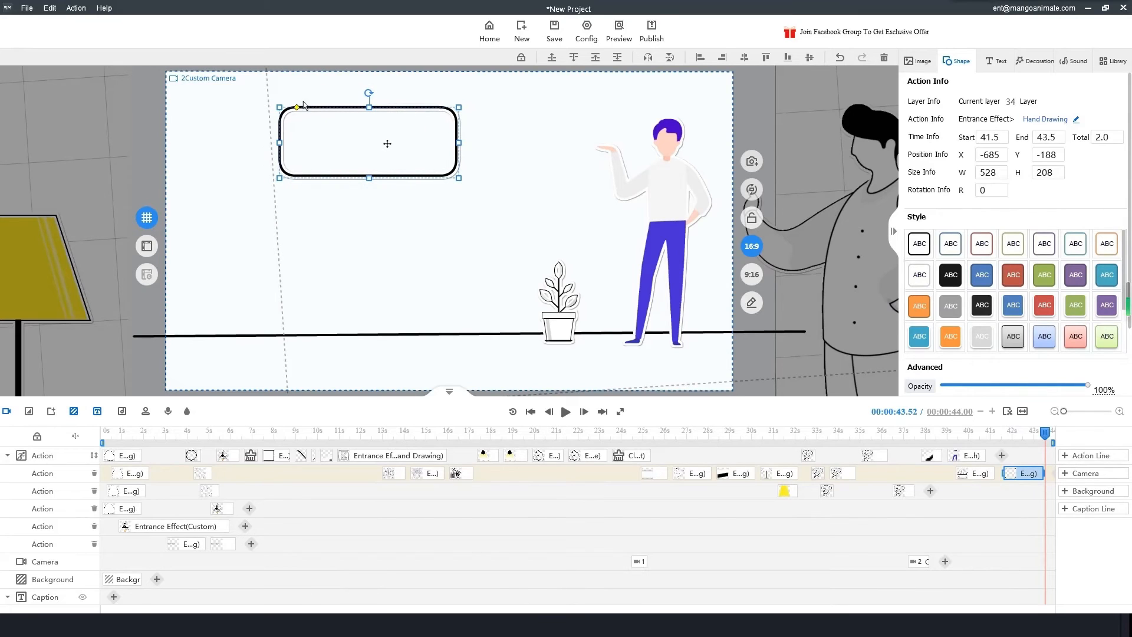
left_click_drag(304, 105, 284, 111)
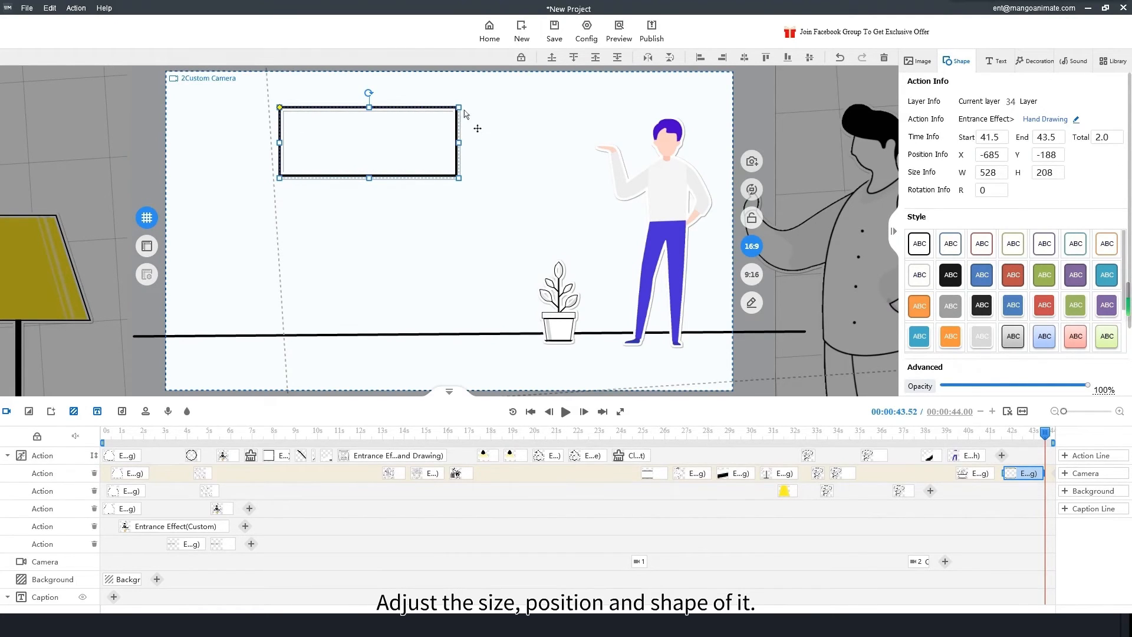
left_click_drag(458, 109, 396, 131)
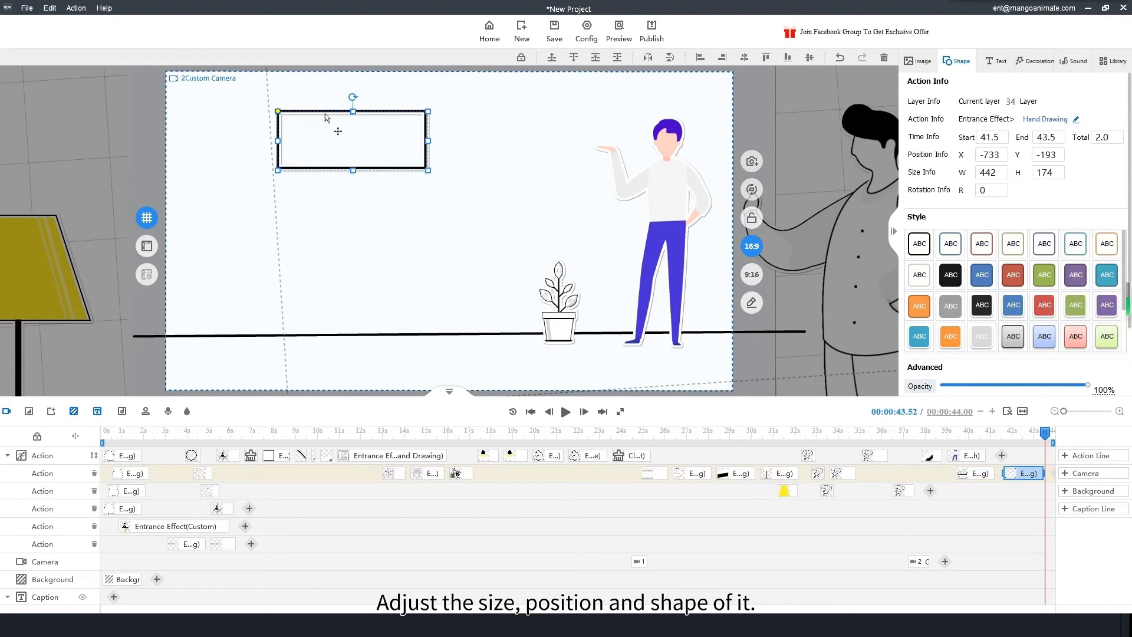
- Turn off the Paper Cutting Effect for the rectangle
double_click(325, 114)
left_click(450, 314)
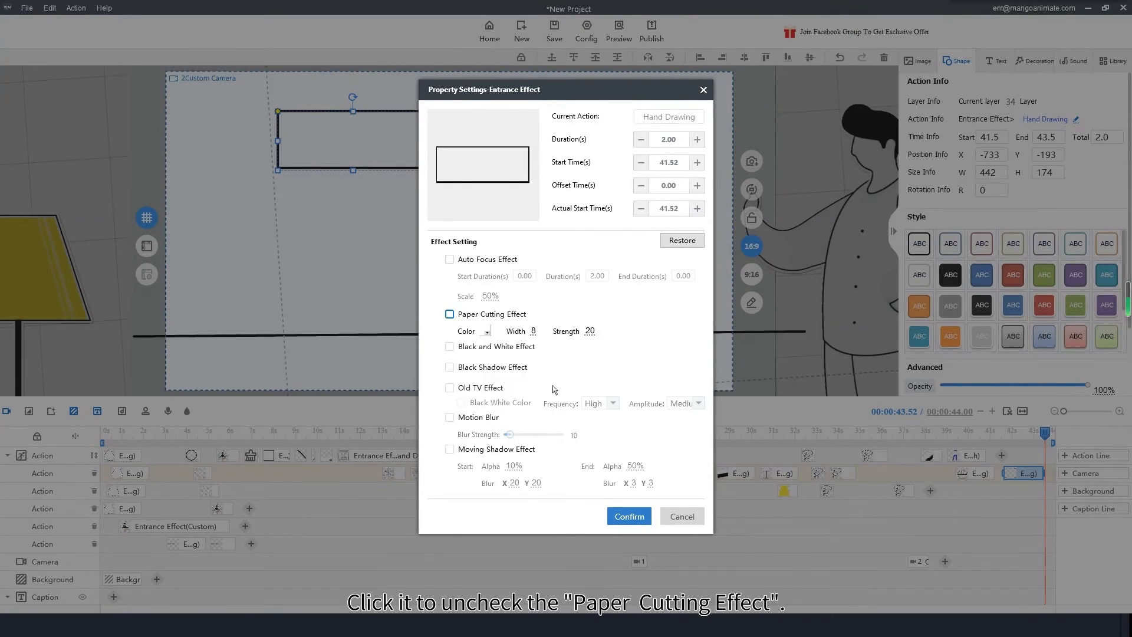
left_click(637, 518)
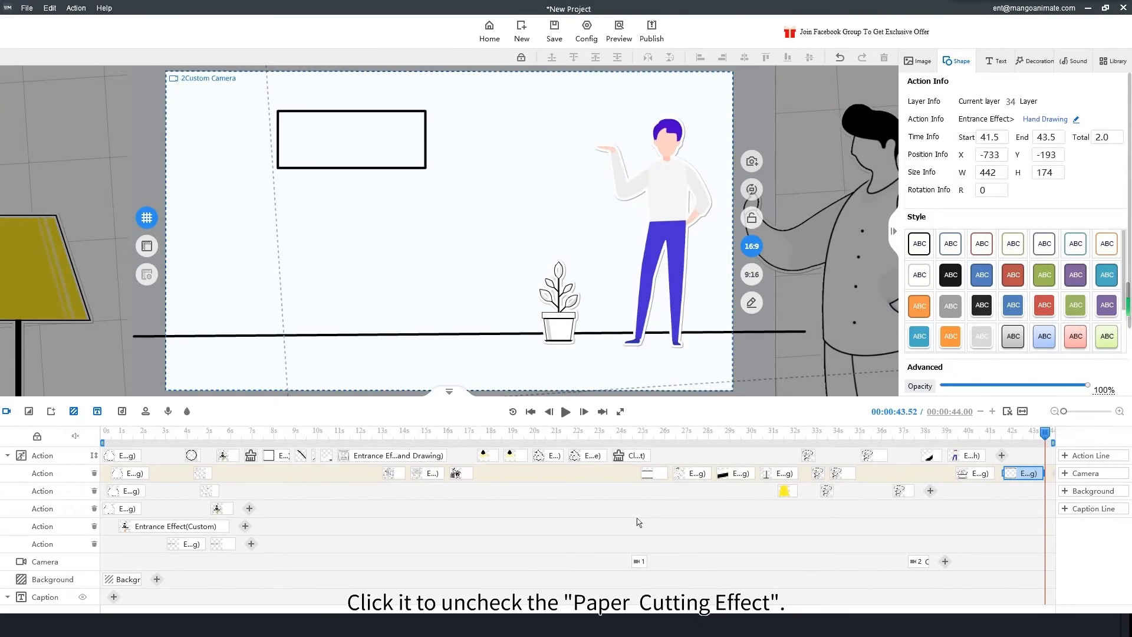
- Reduce the rectangle's border to the thinner pen size and reposition the shape at about X -748, Y -200
scroll(1011, 263, "down", 2)
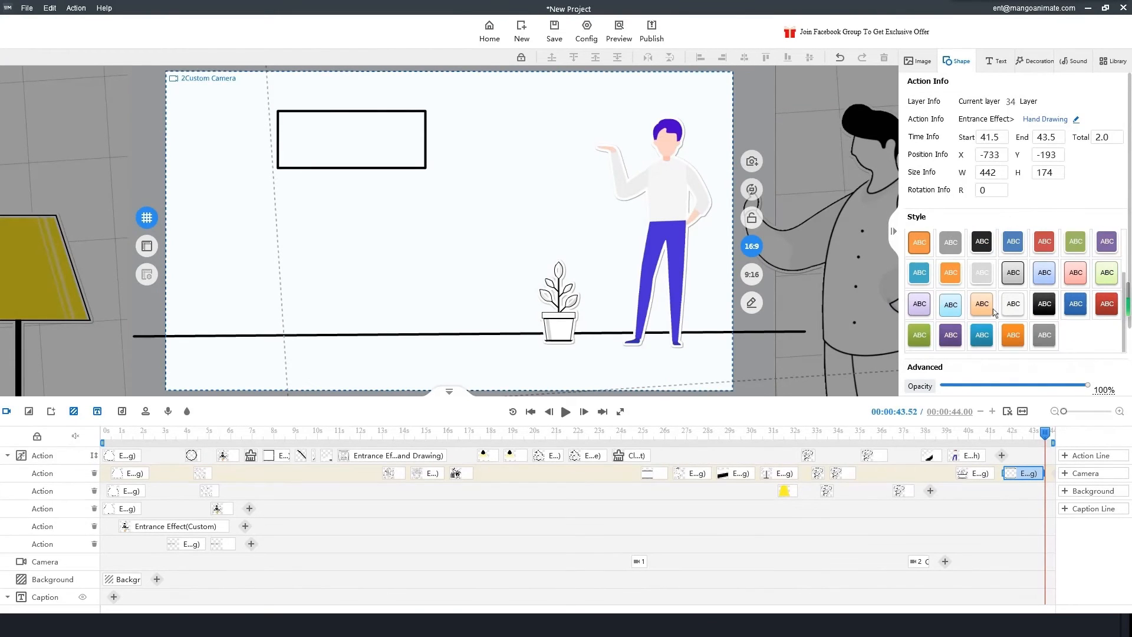
scroll(968, 330, "down", 3)
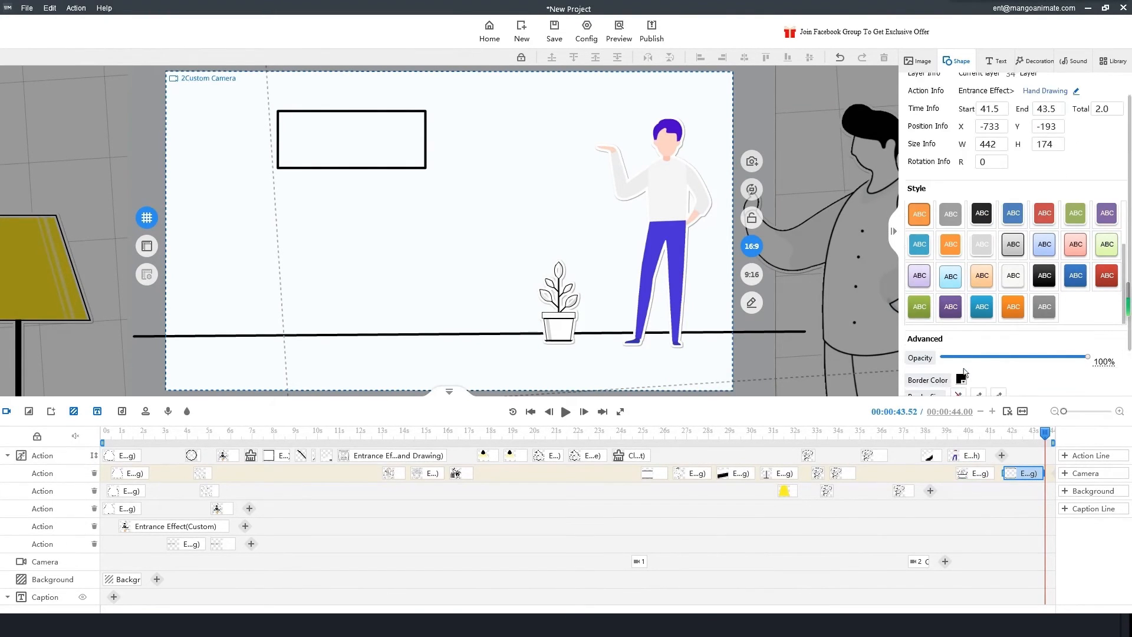
left_click(979, 341)
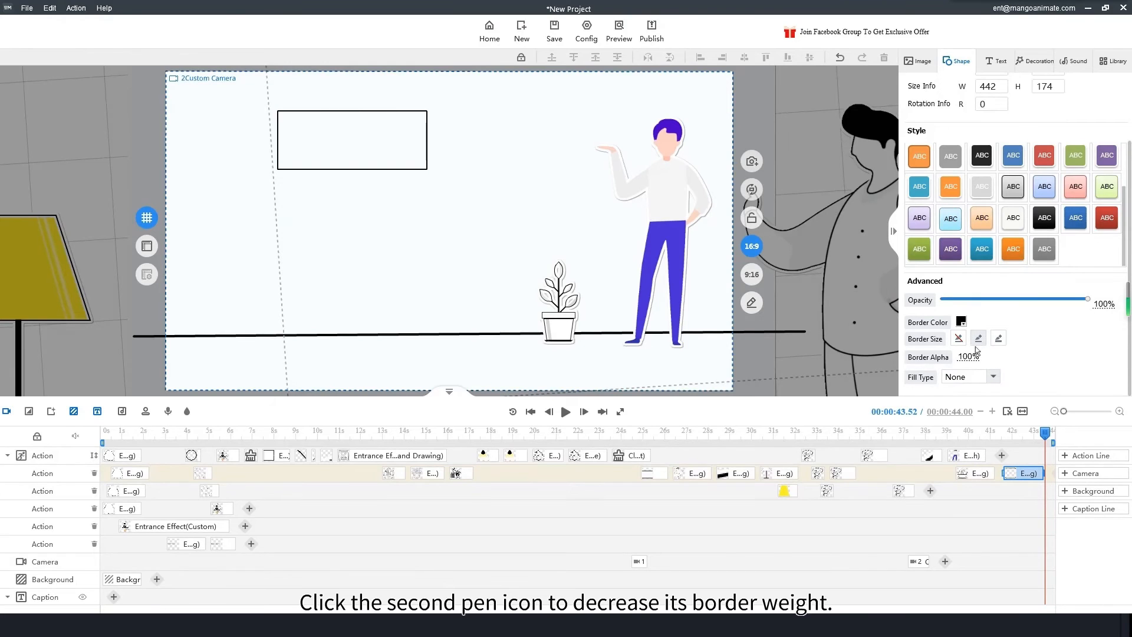
left_click(387, 169)
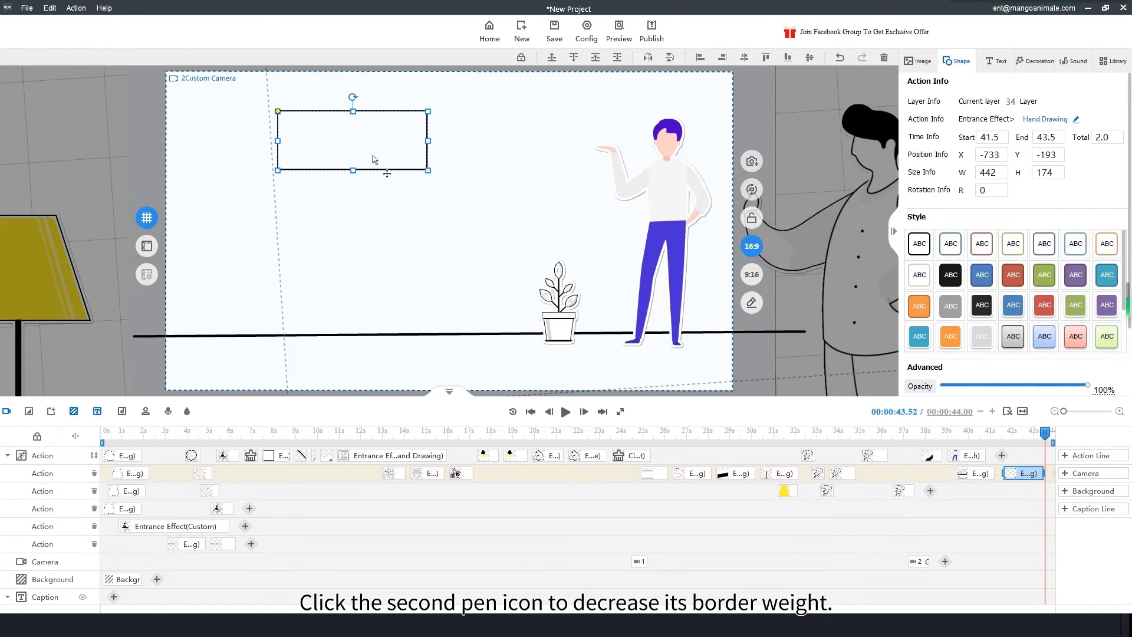
left_click_drag(384, 171, 381, 171)
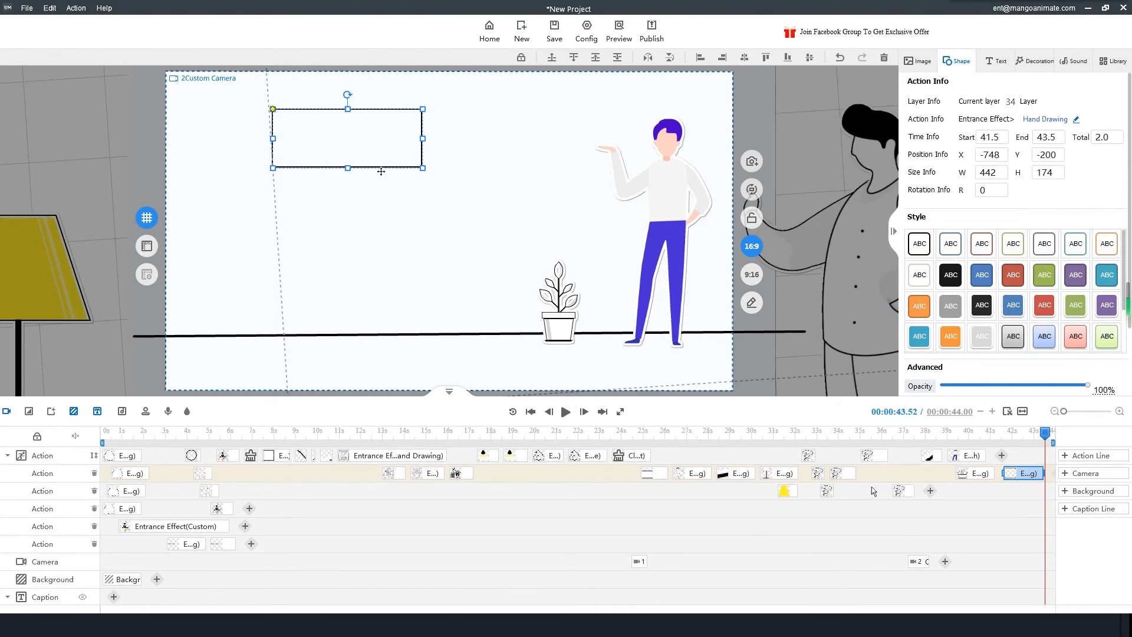
- Set the rectangle's Hand Drawing entrance effect to no hand type
double_click(1021, 475)
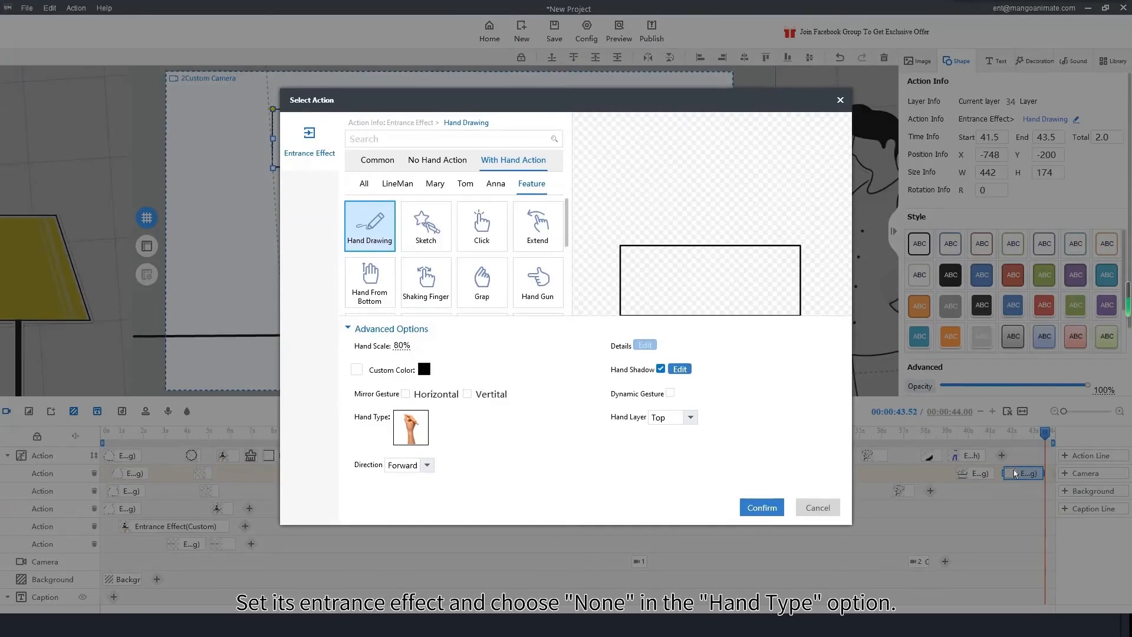
left_click(420, 438)
left_click(417, 250)
left_click(694, 446)
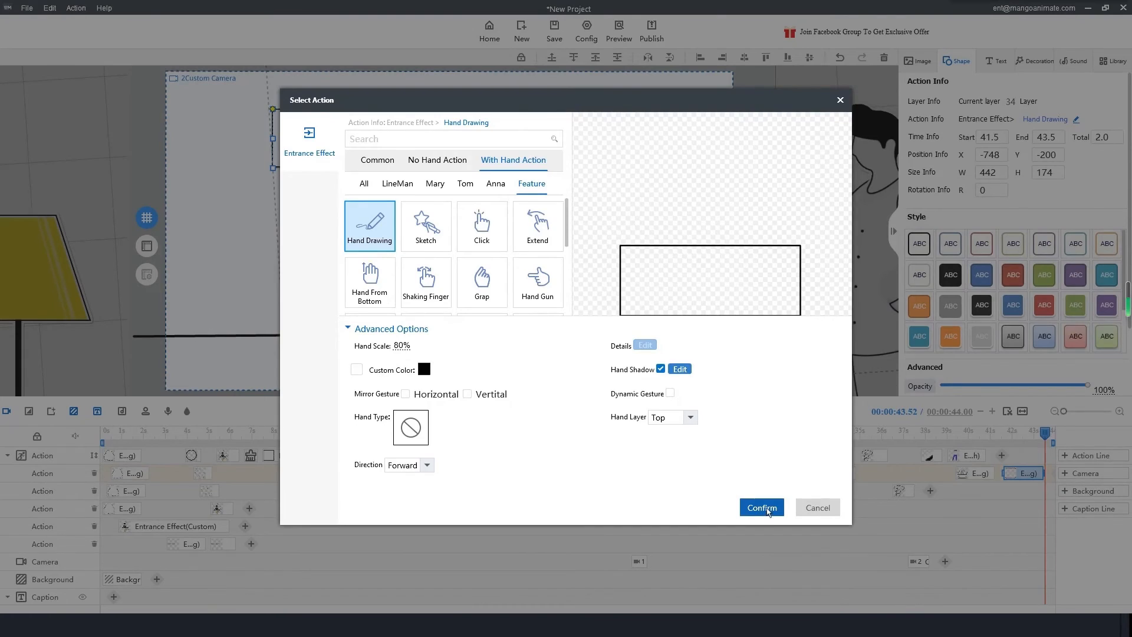
left_click(765, 518)
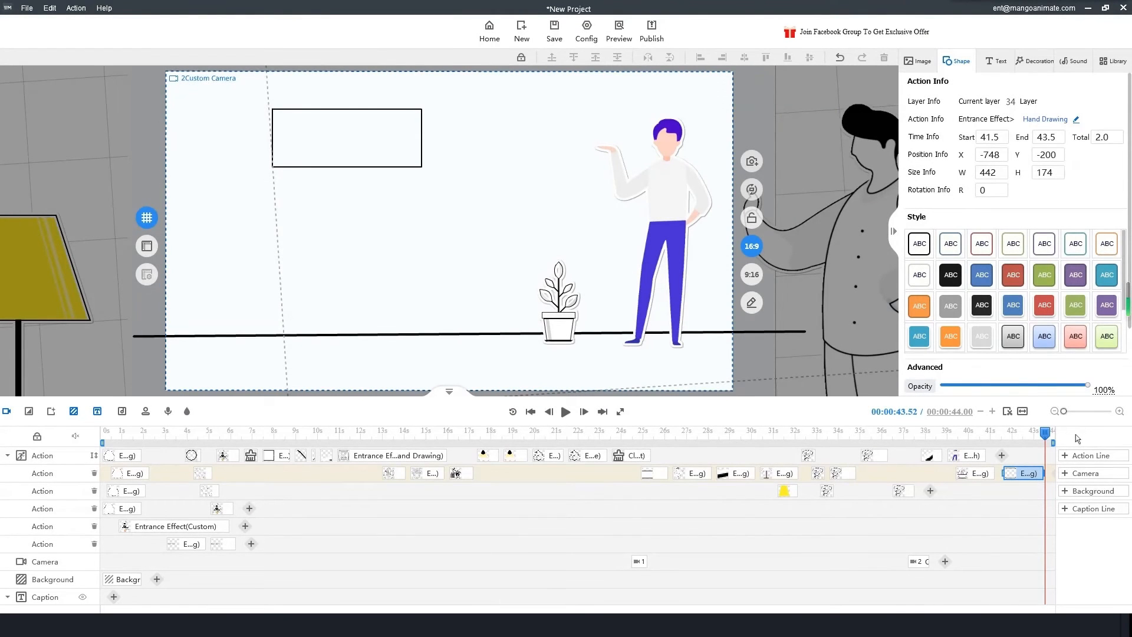
- Shorten the rectangle's Hand Drawing entrance to about 1.8 seconds starting at 41.3 s and preview it
left_click_drag(1072, 412, 1066, 412)
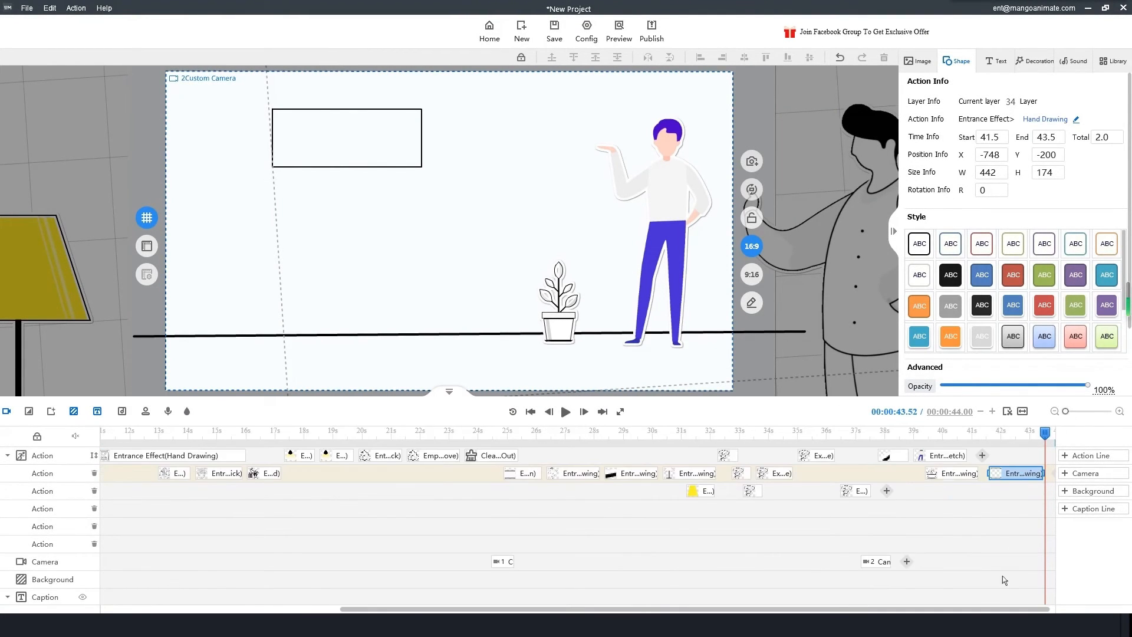
left_click(1120, 411)
left_click_drag(1007, 609, 1016, 609)
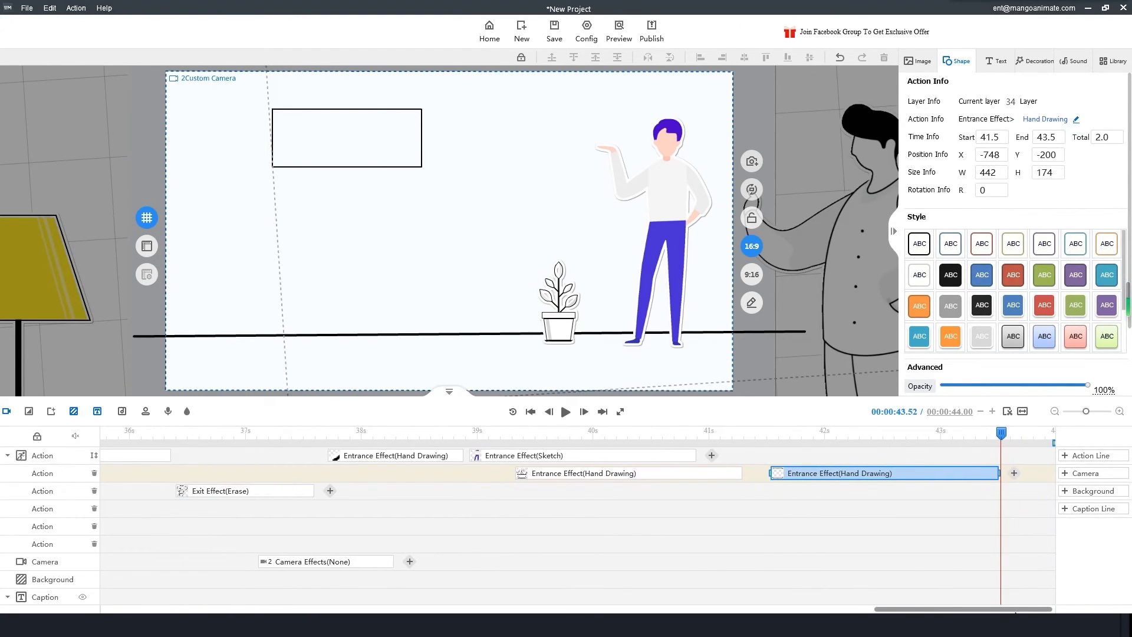
left_click_drag(999, 473, 832, 475)
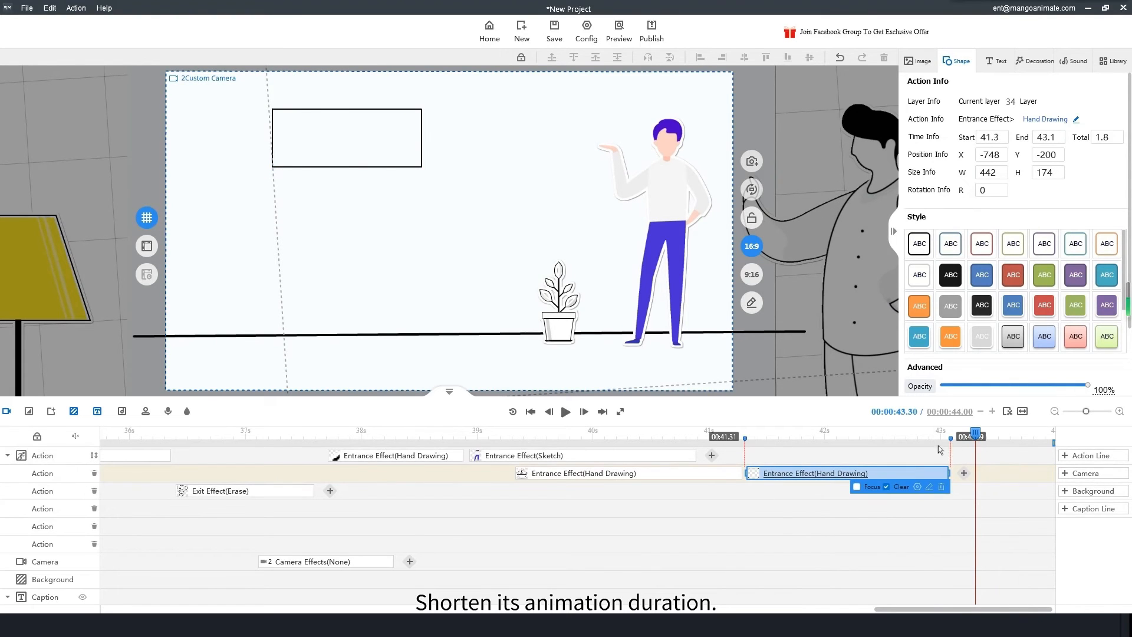
left_click_drag(950, 433, 741, 434)
key("space")
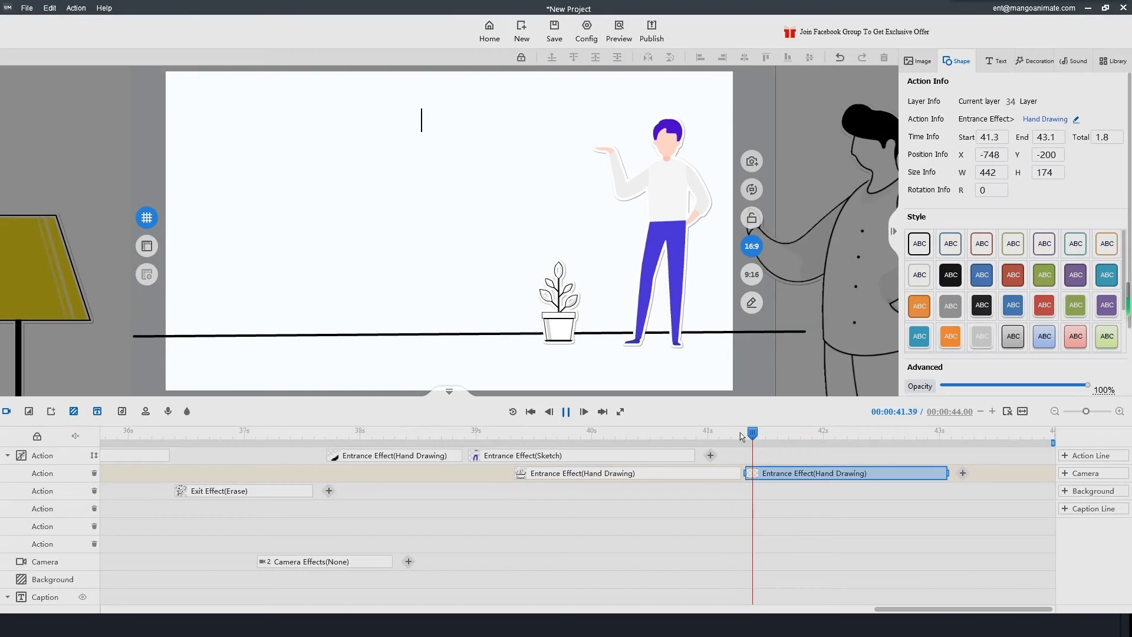
key("space")
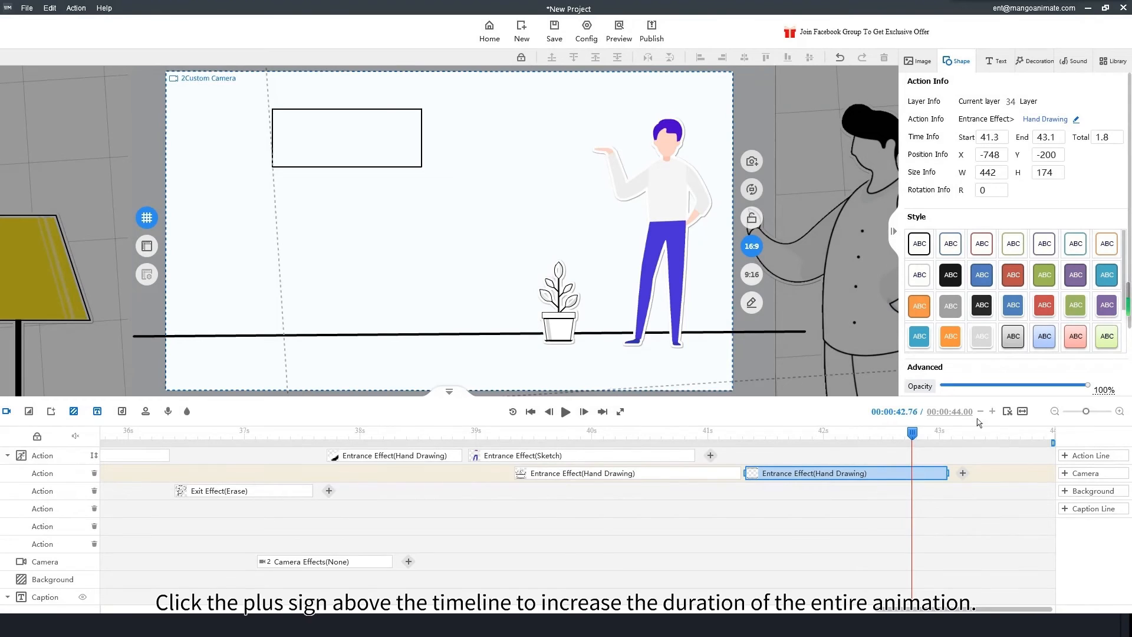
- Extend the duration of the entire animation to 00:01:09.00
left_click(993, 412)
left_click(992, 412)
left_click(993, 412)
left_click(992, 412)
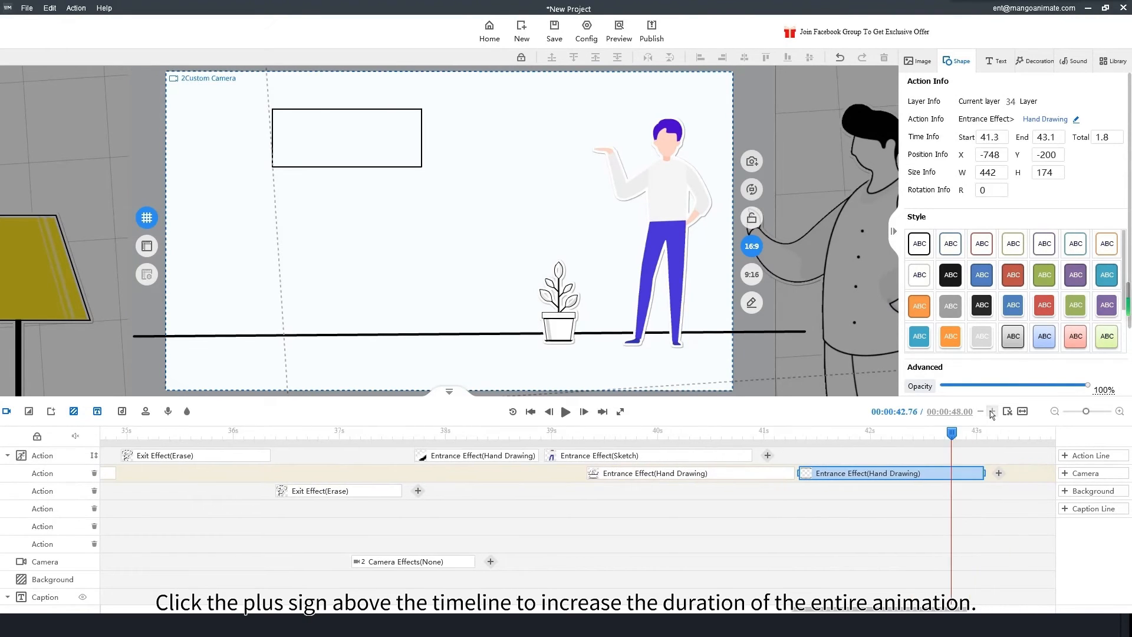
left_click(992, 412)
left_click(993, 412)
left_click(992, 412)
left_click(993, 411)
left_click(992, 411)
left_click(993, 411)
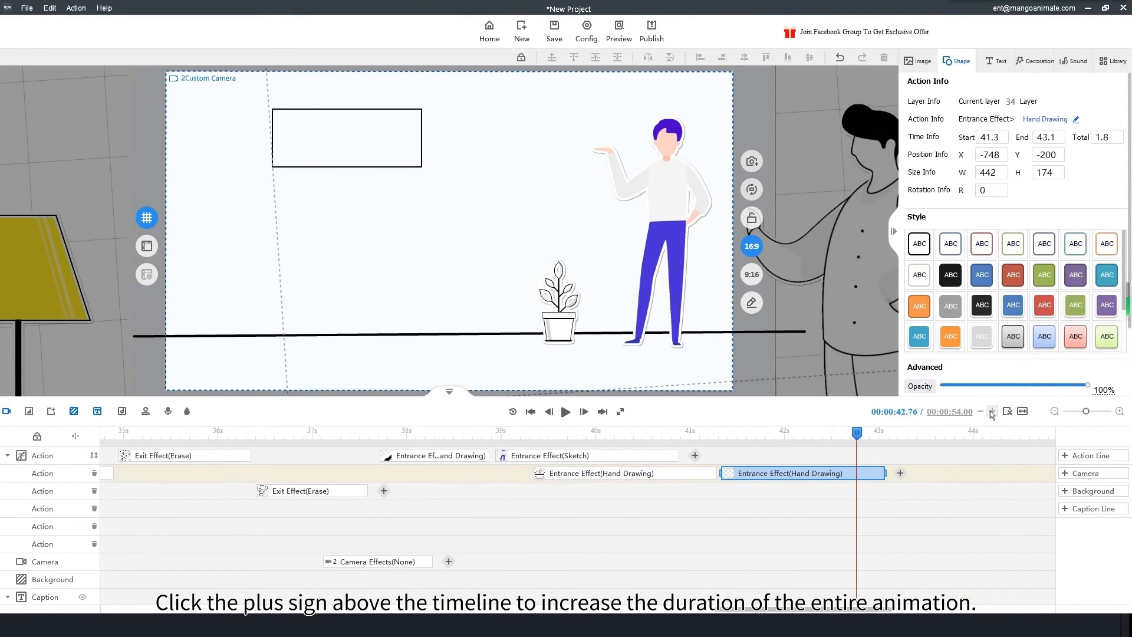
left_click(992, 412)
left_click(992, 411)
left_click(993, 411)
left_click(993, 412)
left_click(992, 411)
left_click(993, 412)
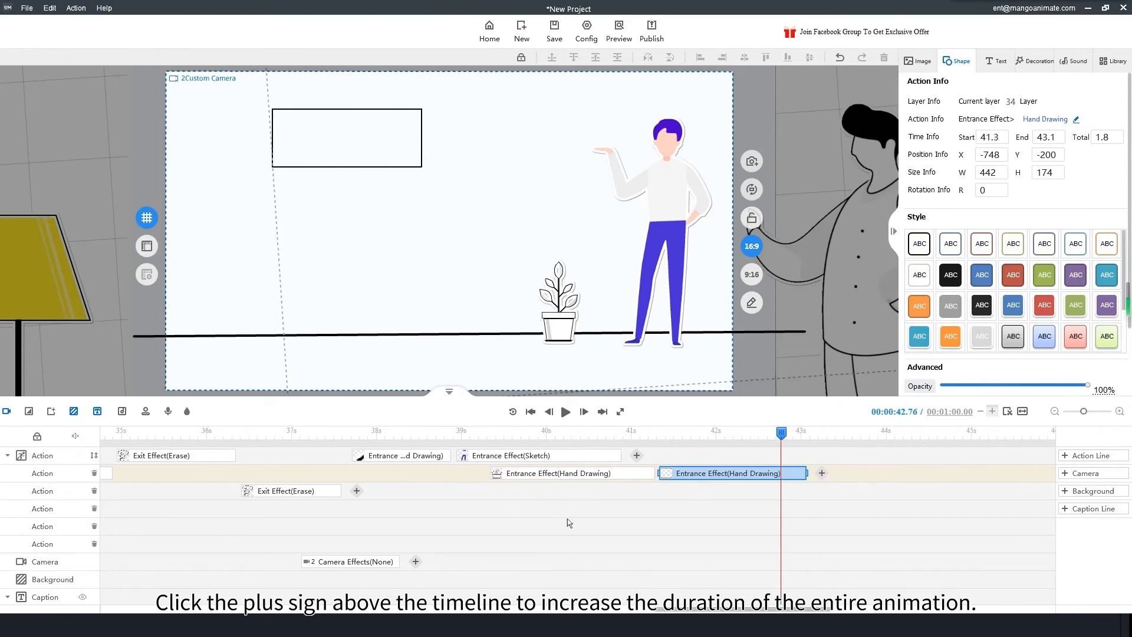
left_click(992, 411)
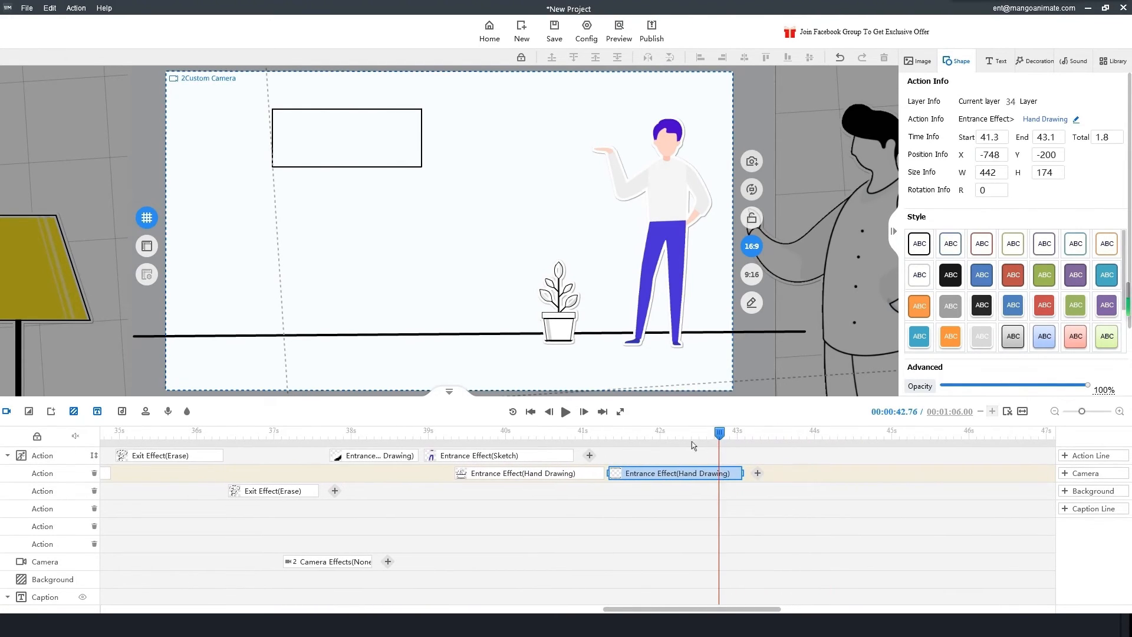
- Play back the character and plant entrances from about 39.7 s
left_click_drag(713, 434, 470, 434)
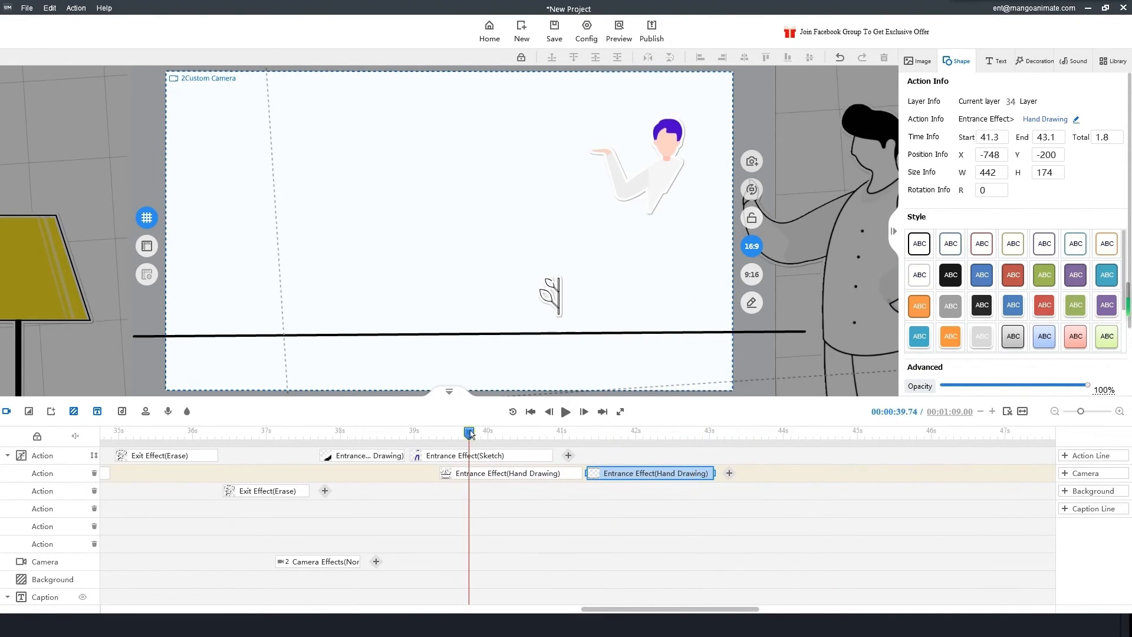
key("space")
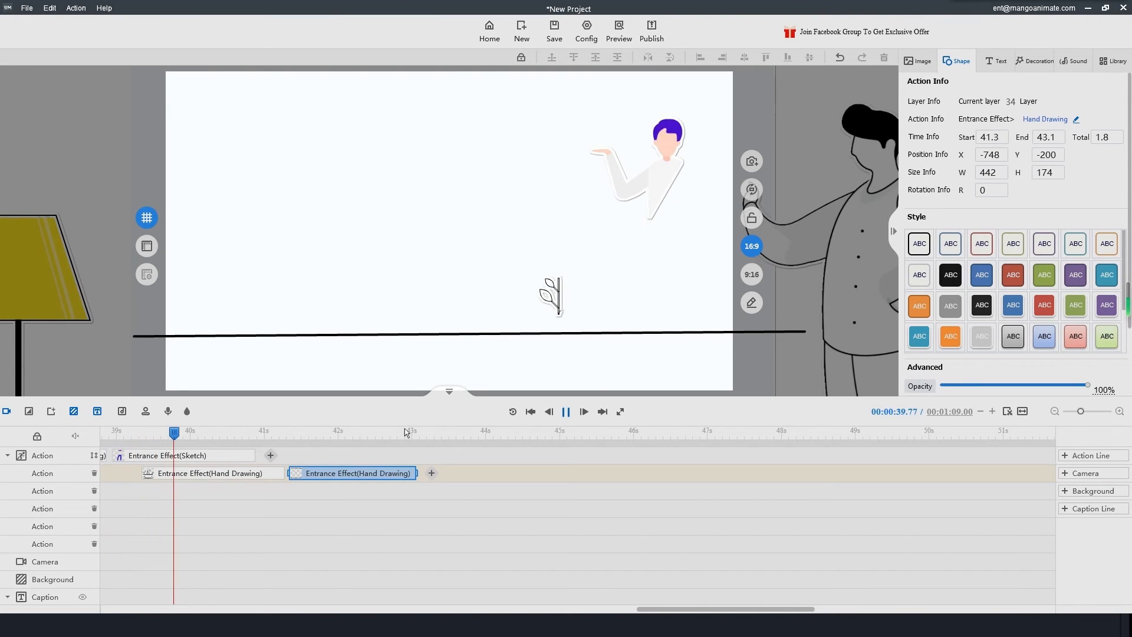
key("space")
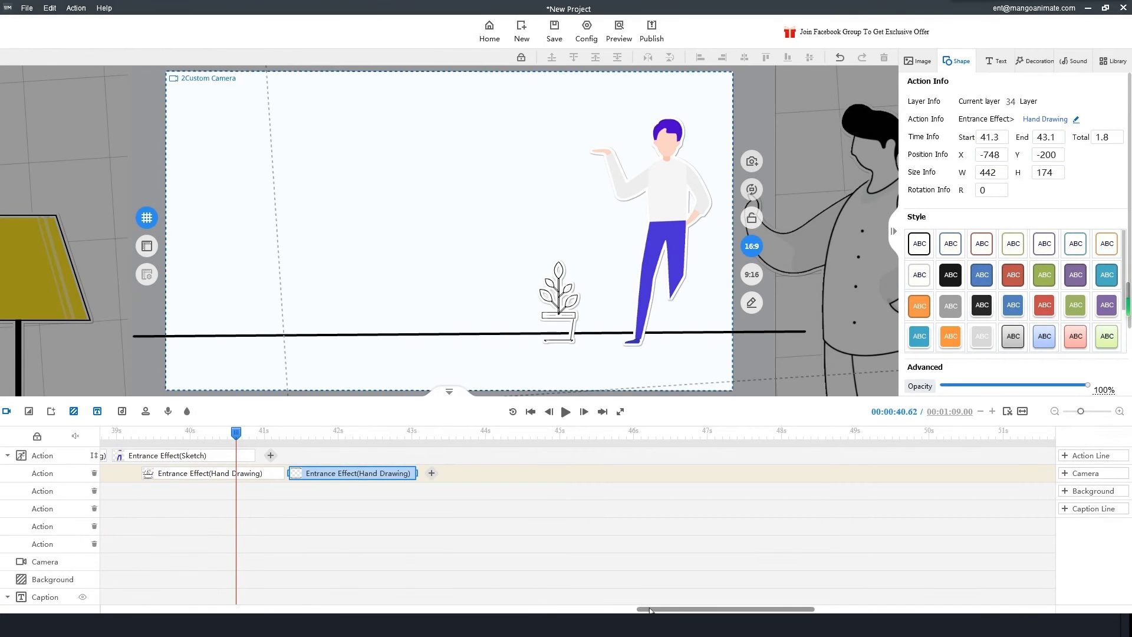
- Move the rectangle's entrance clip to the action line below the plant's, starting at about 39.1 s
left_click_drag(650, 609, 606, 609)
left_click(566, 473)
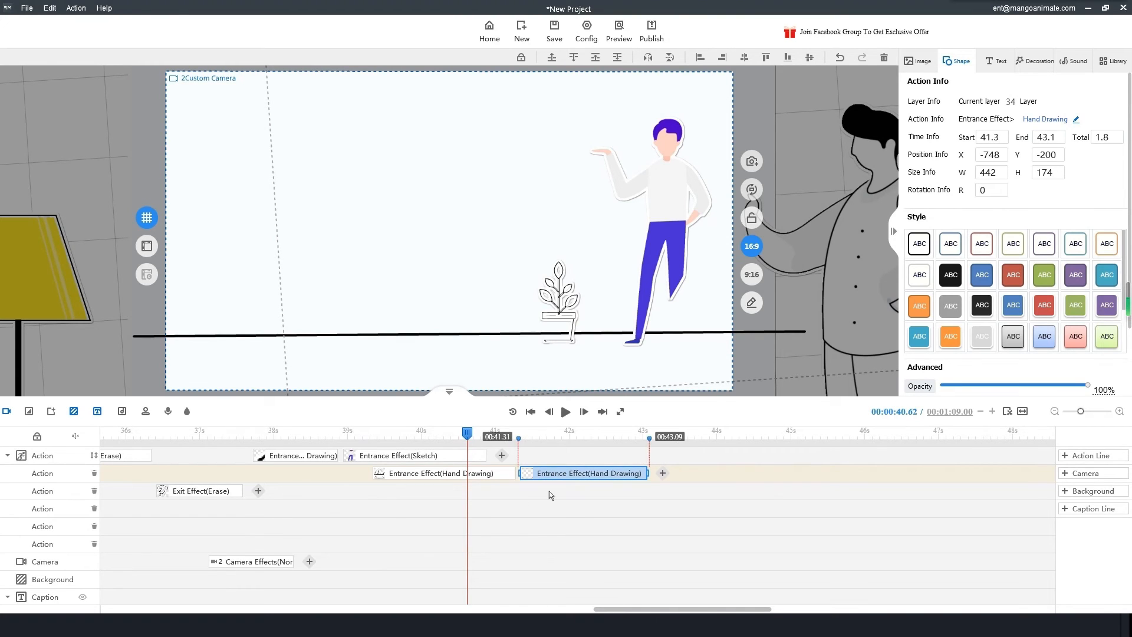
mouse_move(584, 473)
mouse_move(583, 473)
left_mouse_down()
mouse_move(582, 512)
mouse_move(407, 493)
mouse_move(432, 492)
mouse_move(422, 492)
left_mouse_up()
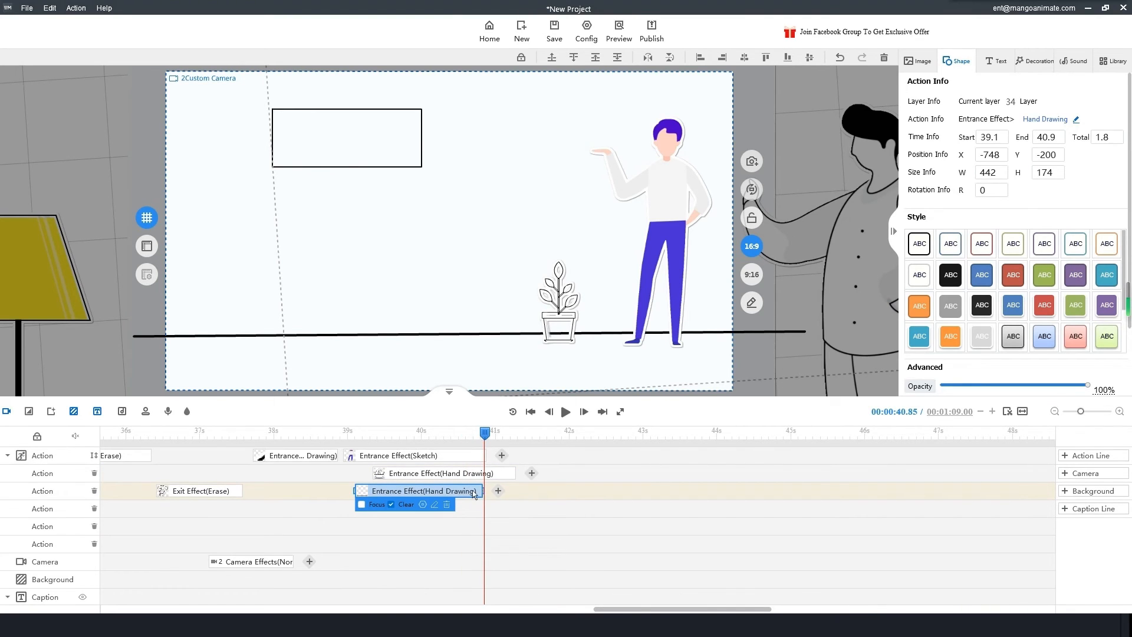
- Shorten the rectangle's entrance to 1.5 seconds and duplicate it onto the action line below, starting at about 39.6 s
mouse_move(474, 494)
left_mouse_down()
mouse_move(438, 494)
mouse_move(431, 518)
mouse_move(414, 508)
mouse_move(426, 508)
left_mouse_up()
key("ctrl+v")
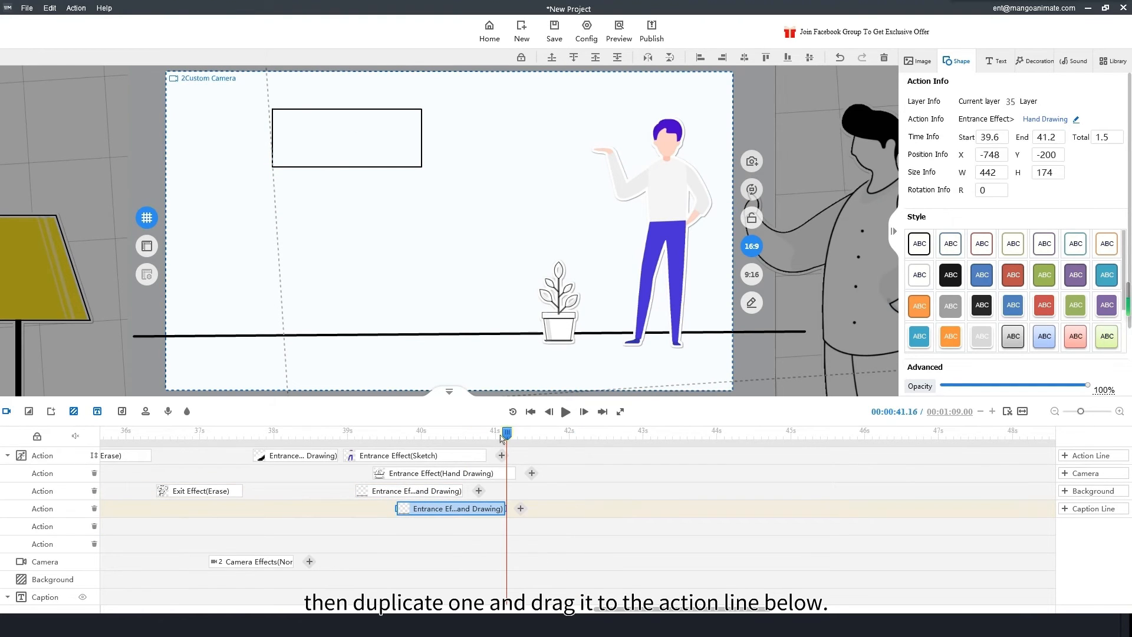
mouse_move(501, 437)
left_mouse_down()
mouse_move(434, 448)
mouse_move(453, 464)
left_mouse_up()
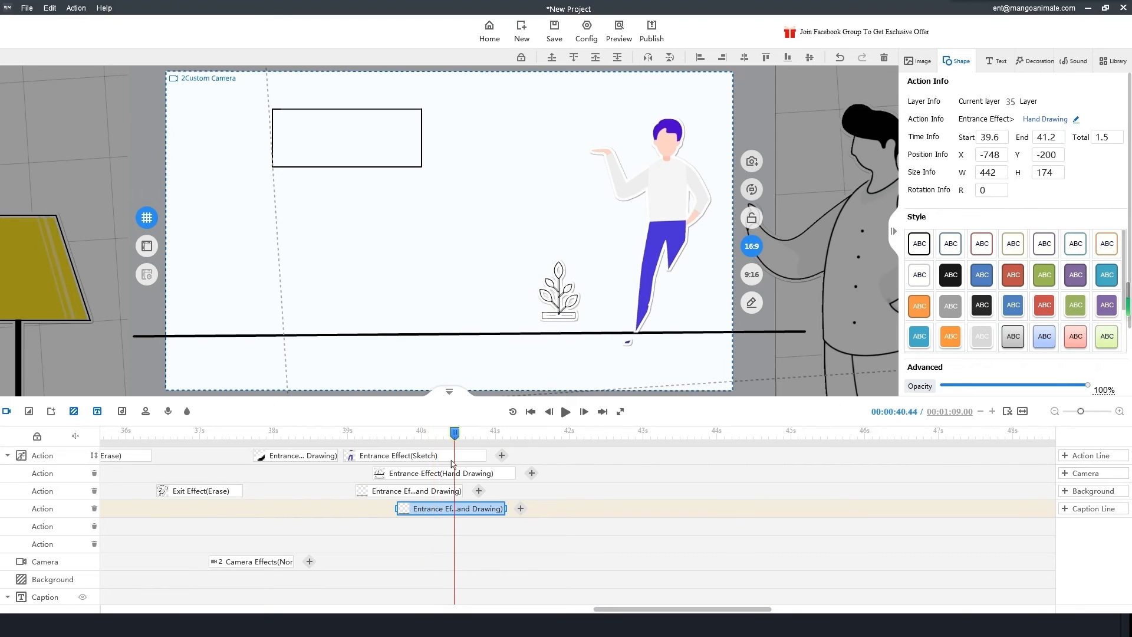
- Place the duplicate rectangle at the character's hand, about X -178, Y -184, sized about 343 × 157, and layer it behind the character
left_click(360, 165)
left_click_drag(403, 141, 547, 207)
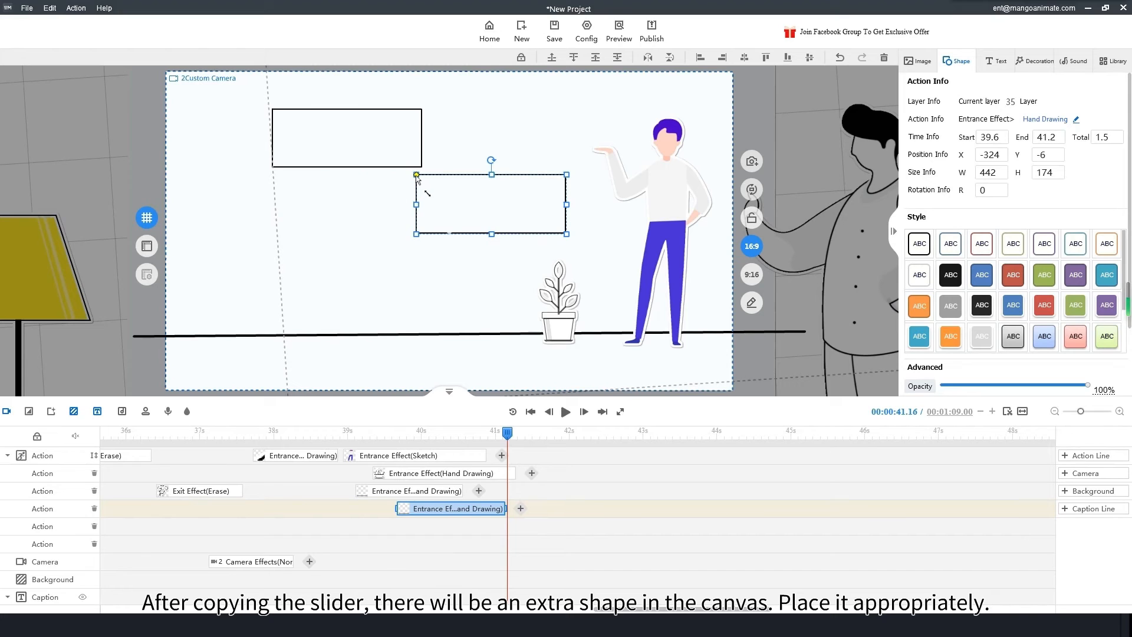
left_click_drag(566, 176, 559, 147)
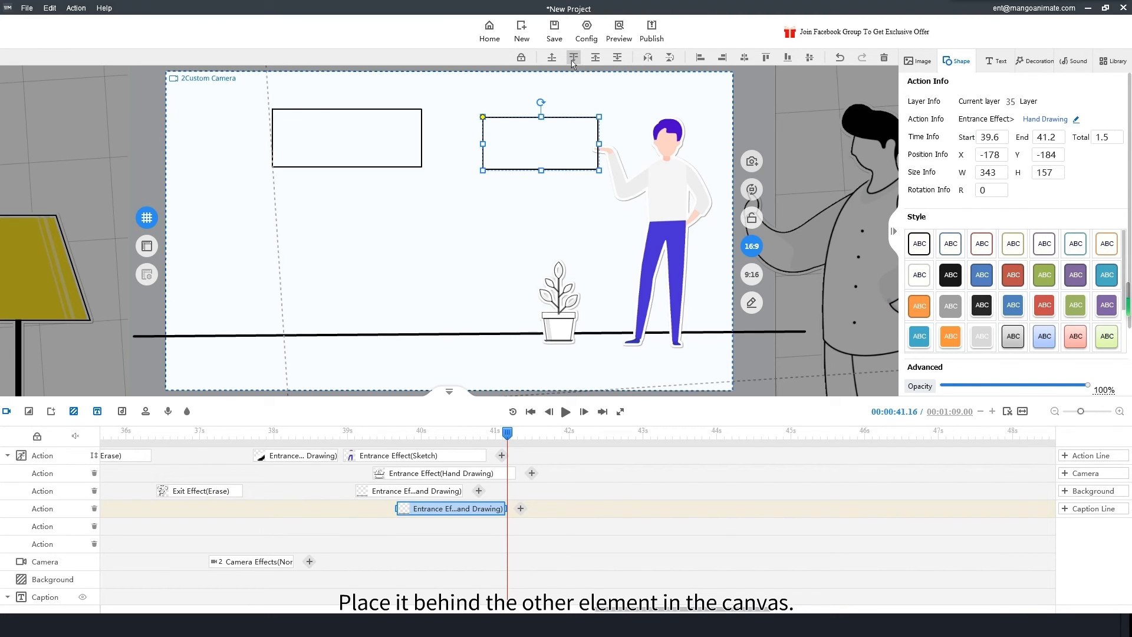
left_click(741, 101)
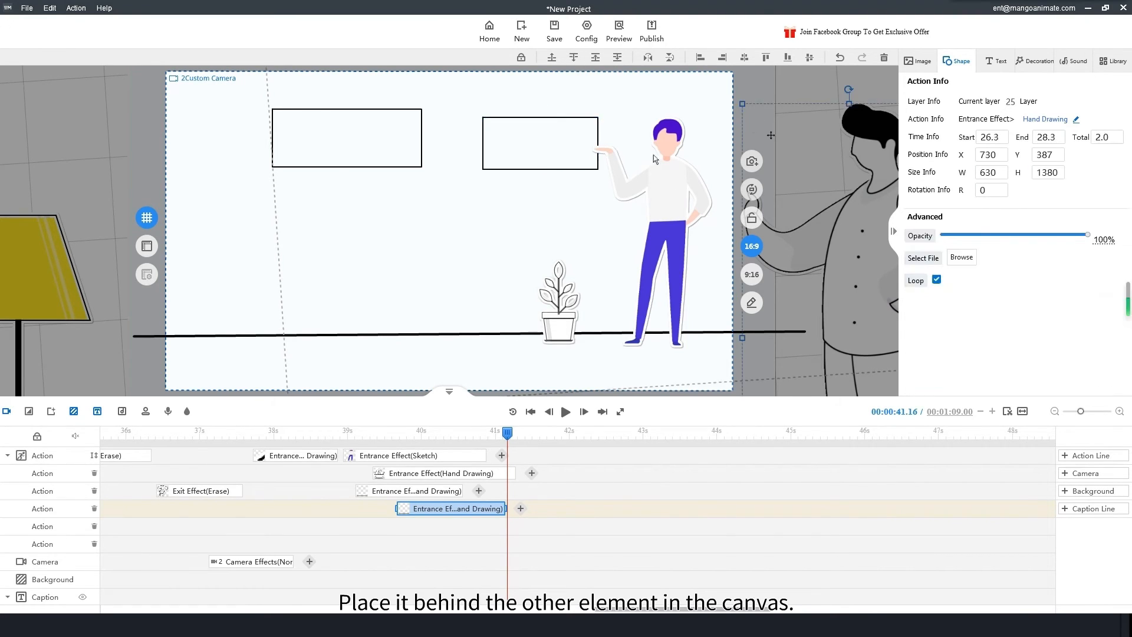
left_click(525, 166)
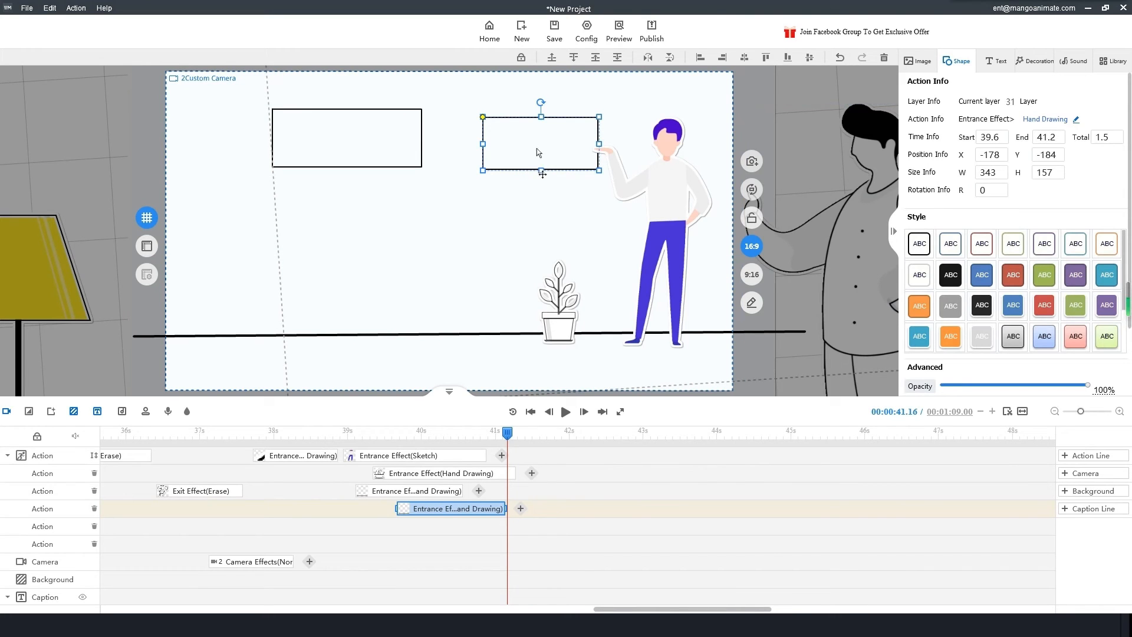
- Duplicate the rectangle beside the character, enlarge the copy to about 489 × 224 and place it at about X -500, Y 87
key("ctrl+v")
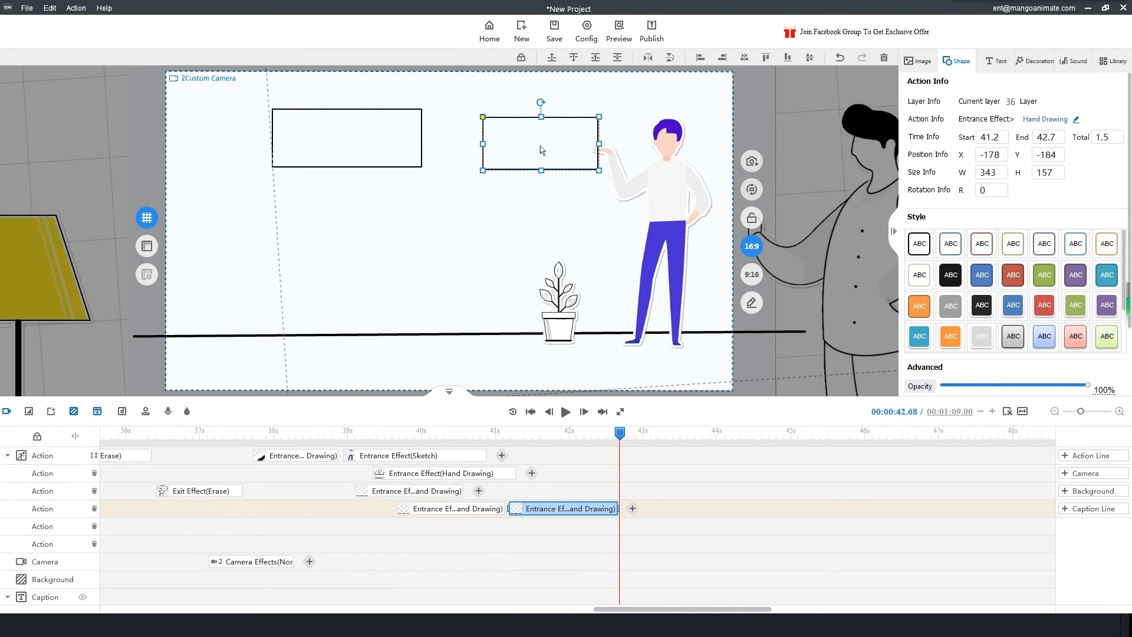
left_click_drag(534, 143, 406, 244)
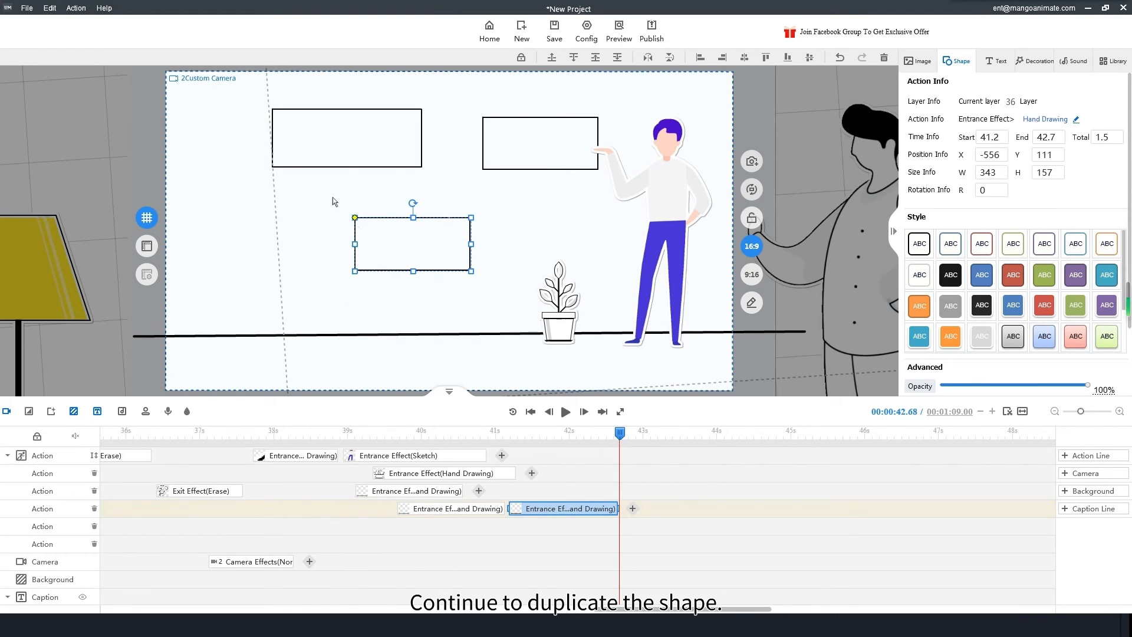
left_click_drag(356, 272, 305, 294)
left_click_drag(417, 241, 457, 251)
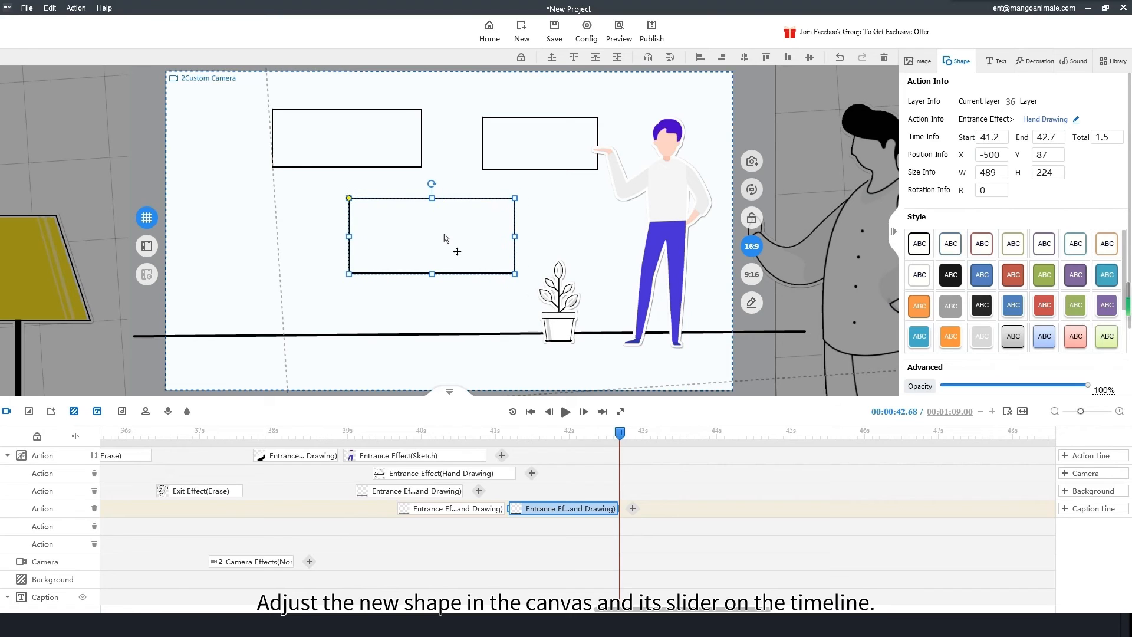
- Move the large lower rectangle's clip to the next action line, starting at about 39.4 s, and play back the scene
left_click_drag(573, 503, 390, 527)
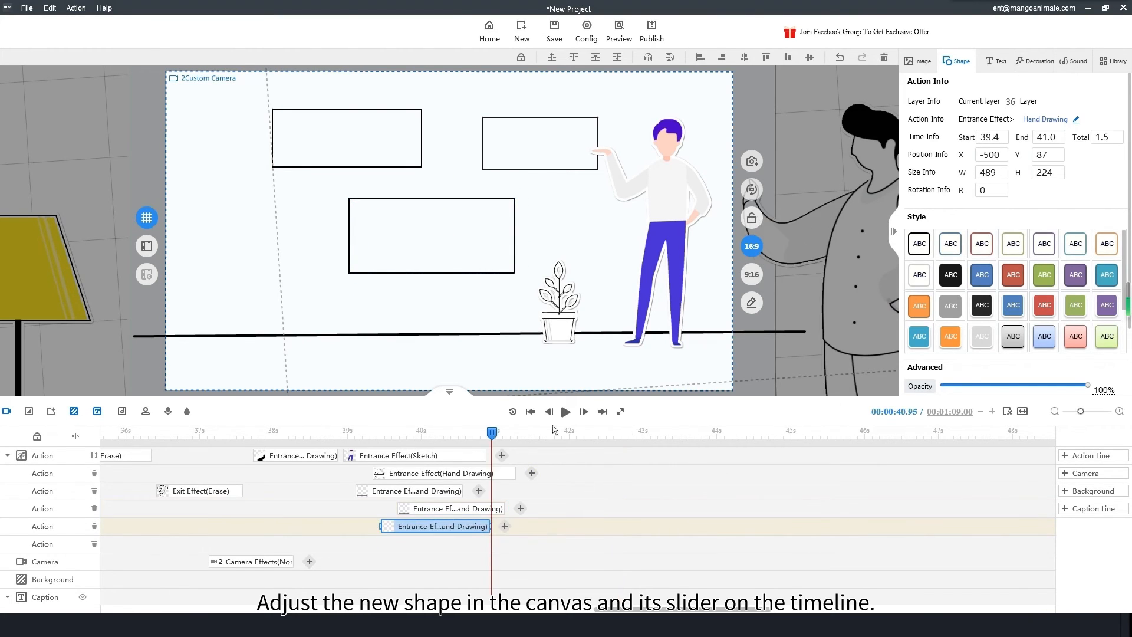
left_click_drag(493, 437, 349, 420)
key("space")
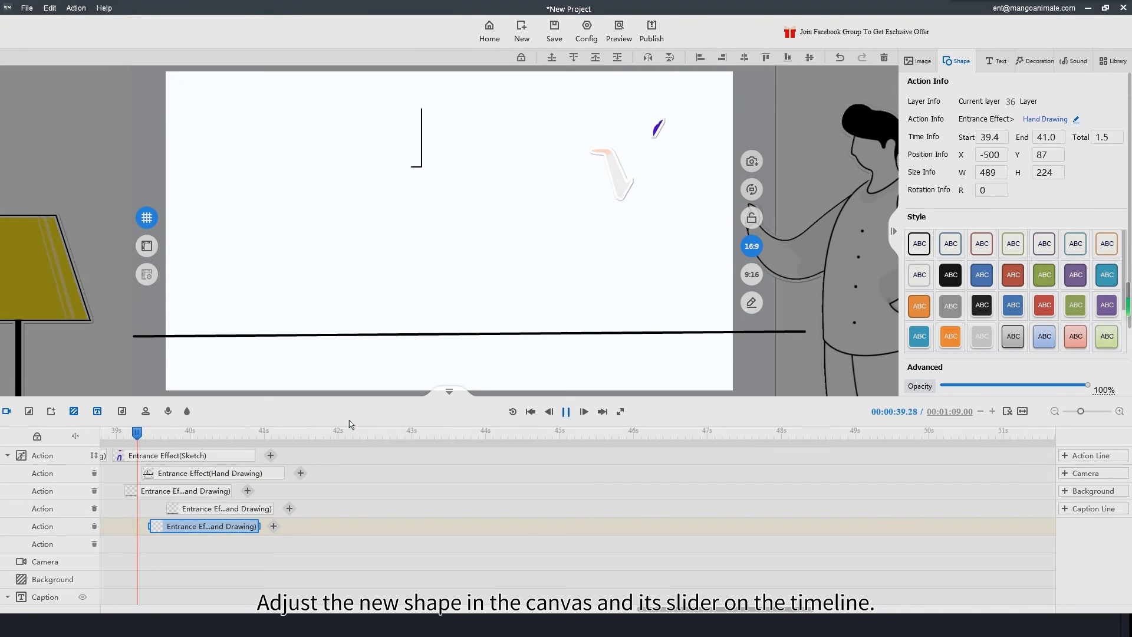
key("space")
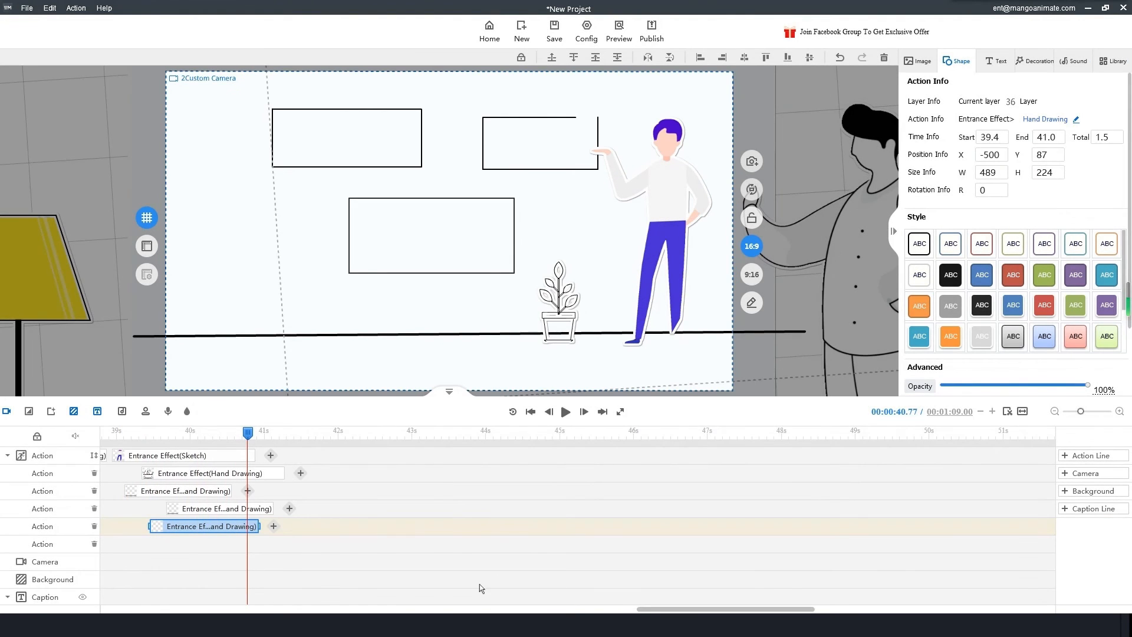
- Draw a small rectangle about 36 × 76 over the first rectangle's upper edge and rotate it to about -6 degrees
left_click_drag(676, 614, 576, 606)
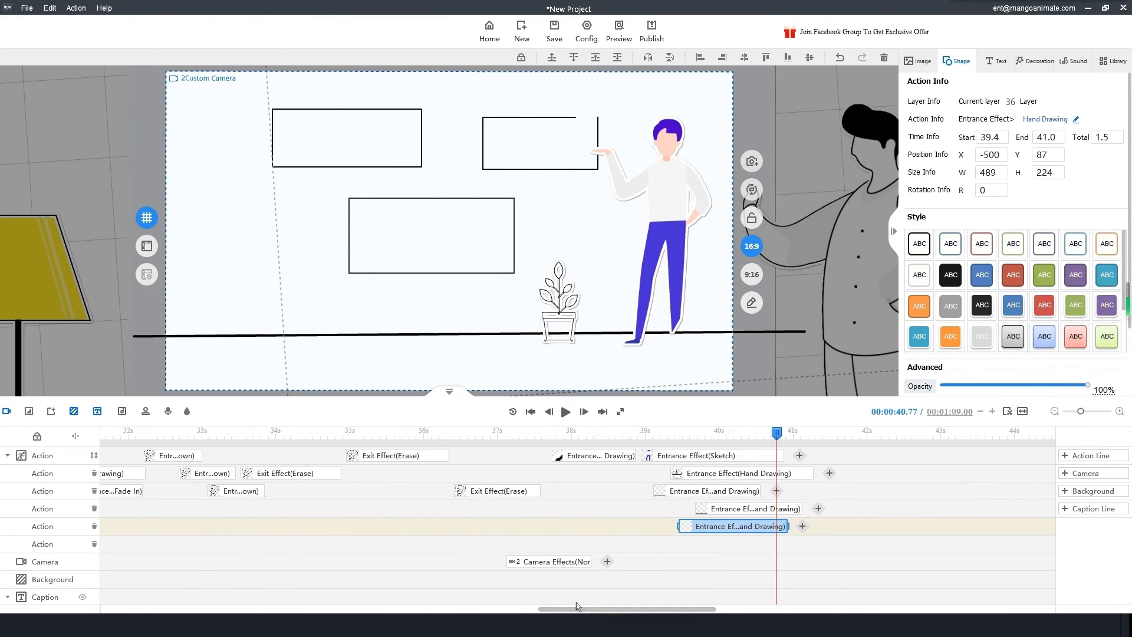
left_click(956, 63)
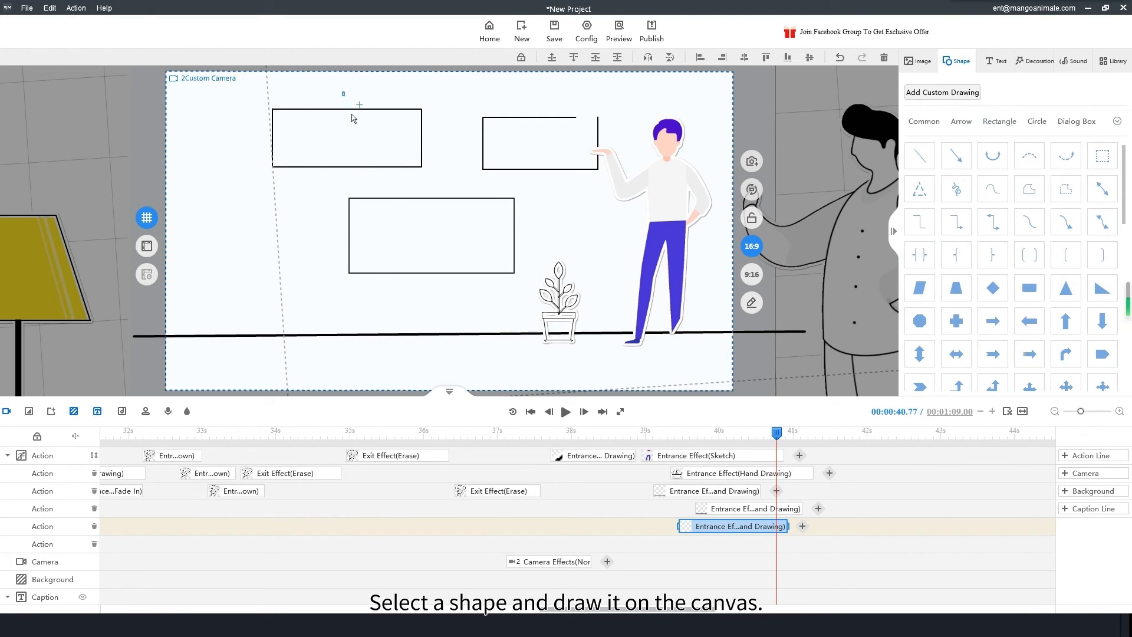
left_click_drag(356, 123, 356, 119)
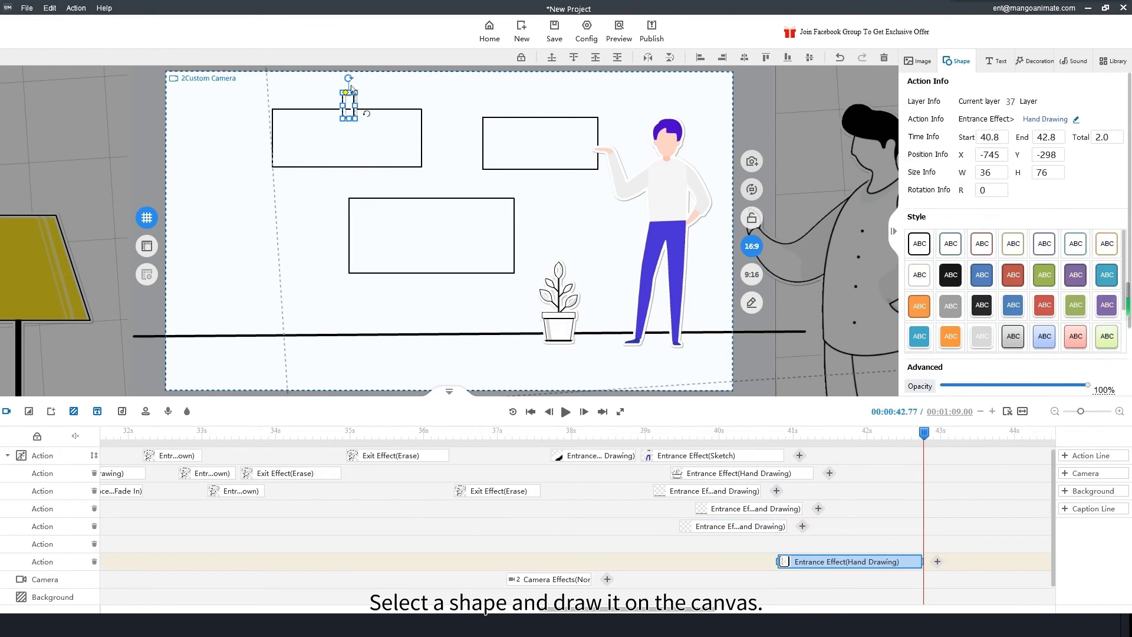
left_click_drag(348, 80, 346, 79)
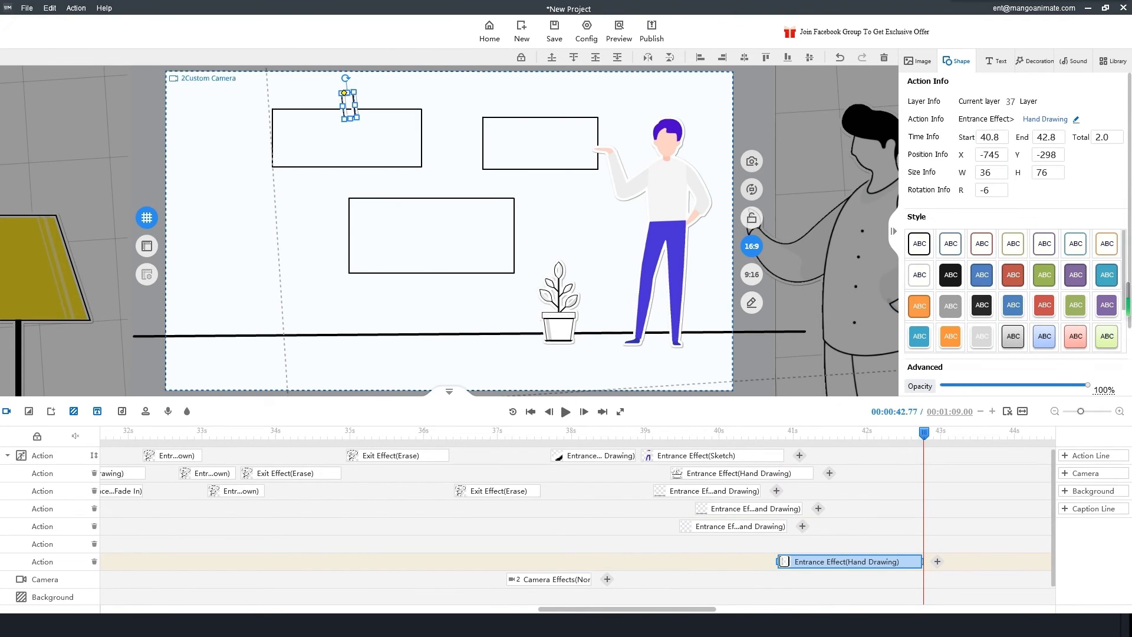
- Give the small tilted rectangle a Pure fill in a light orange theme color
scroll(982, 361, "down", 2)
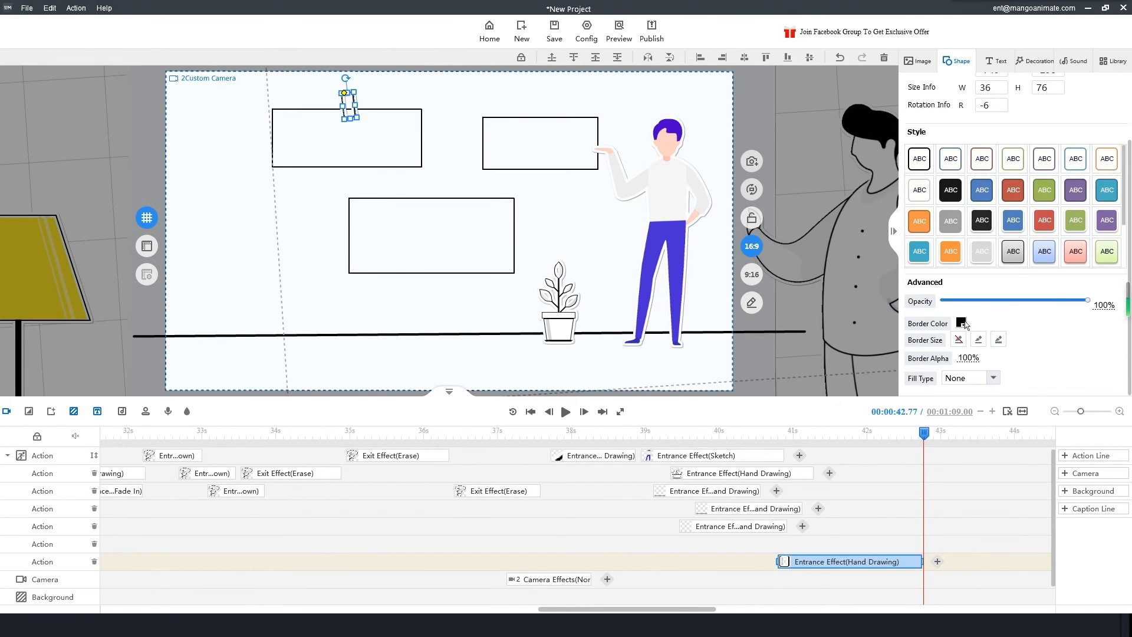
left_click(994, 377)
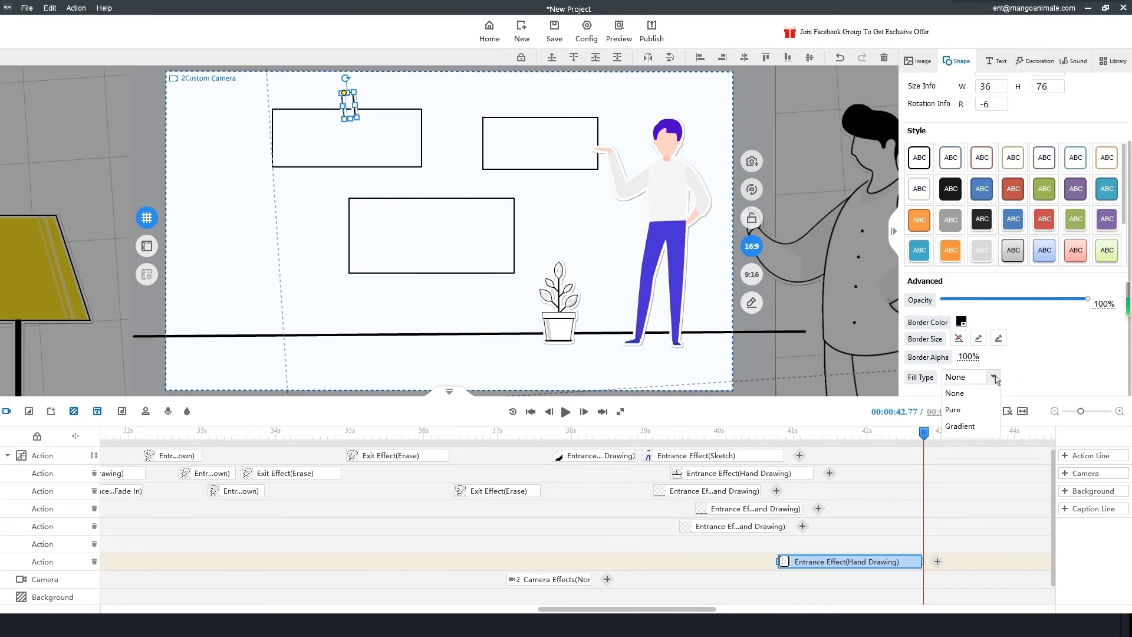
left_click(972, 411)
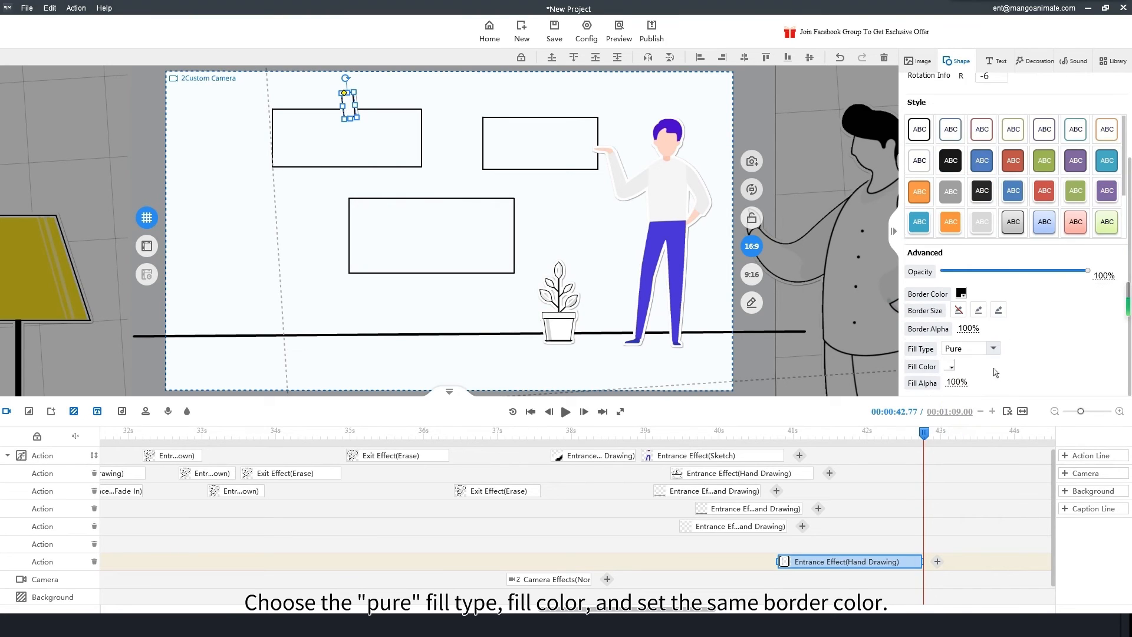
left_click(950, 367)
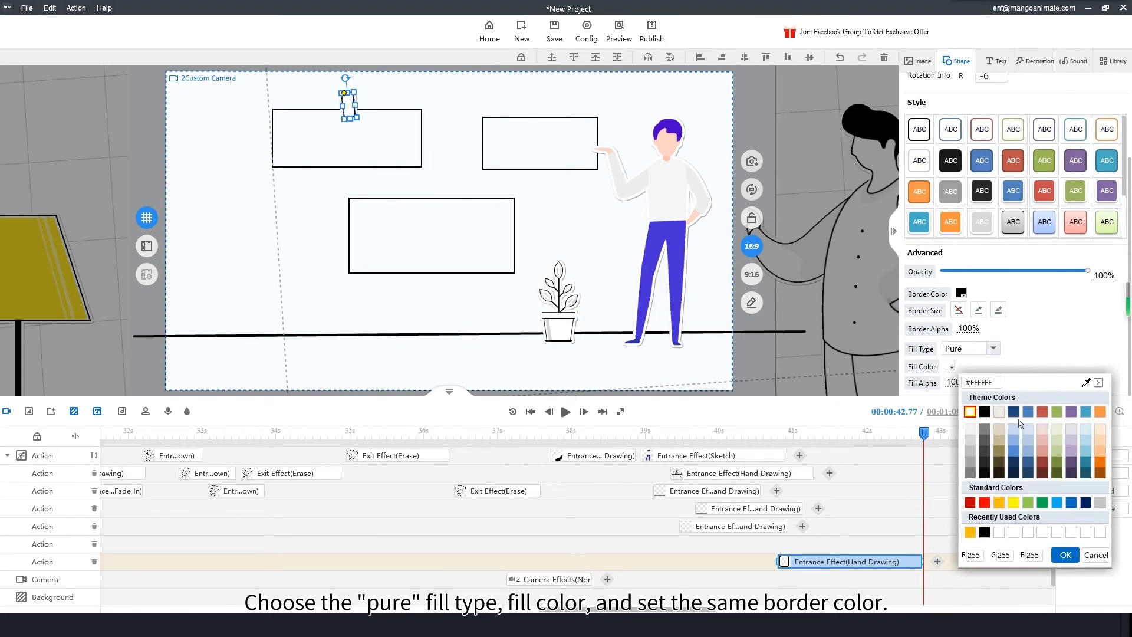
left_click(1100, 441)
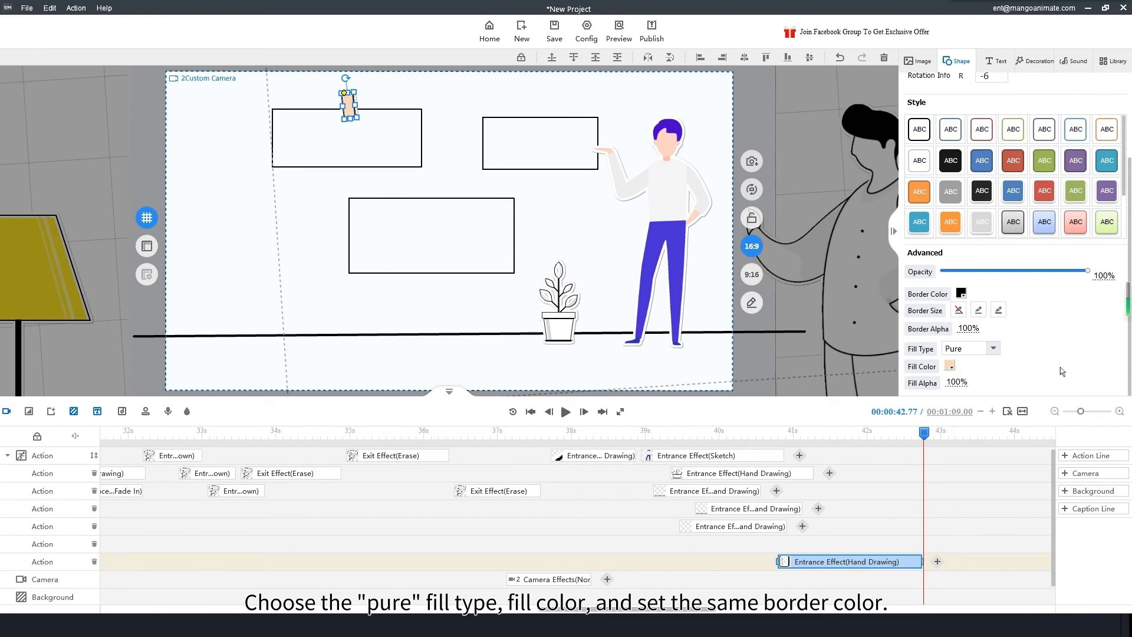
- Change the small tilted rectangle's fill to a deeper light orange theme shade and give its border the same color
left_click(950, 366)
left_click(1102, 452)
left_click(962, 293)
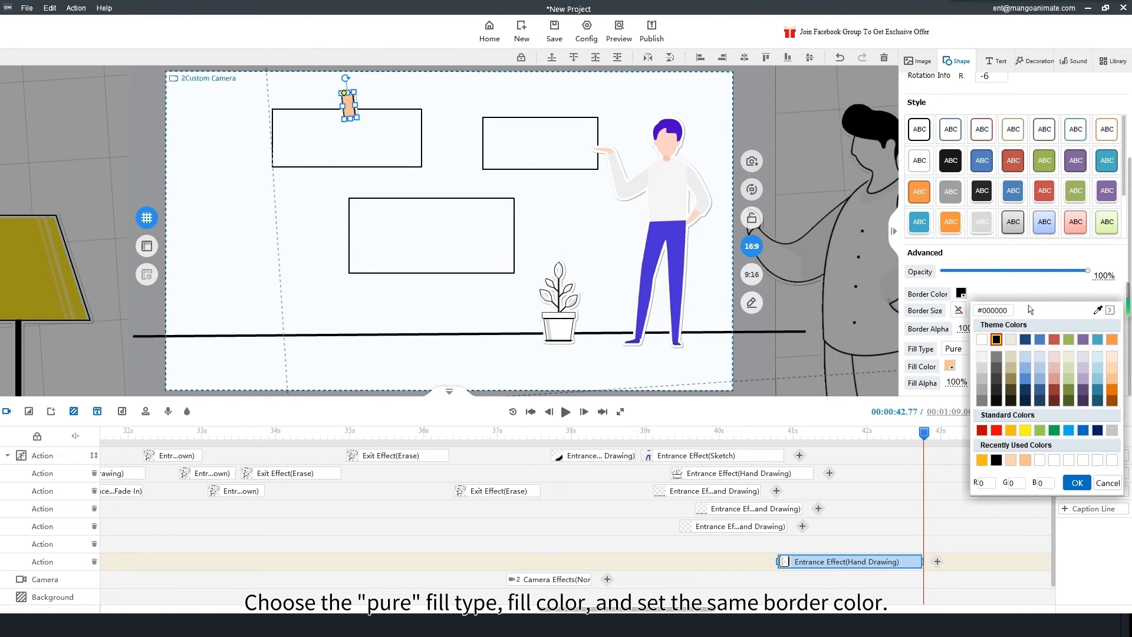
left_click(1025, 460)
left_click(1078, 483)
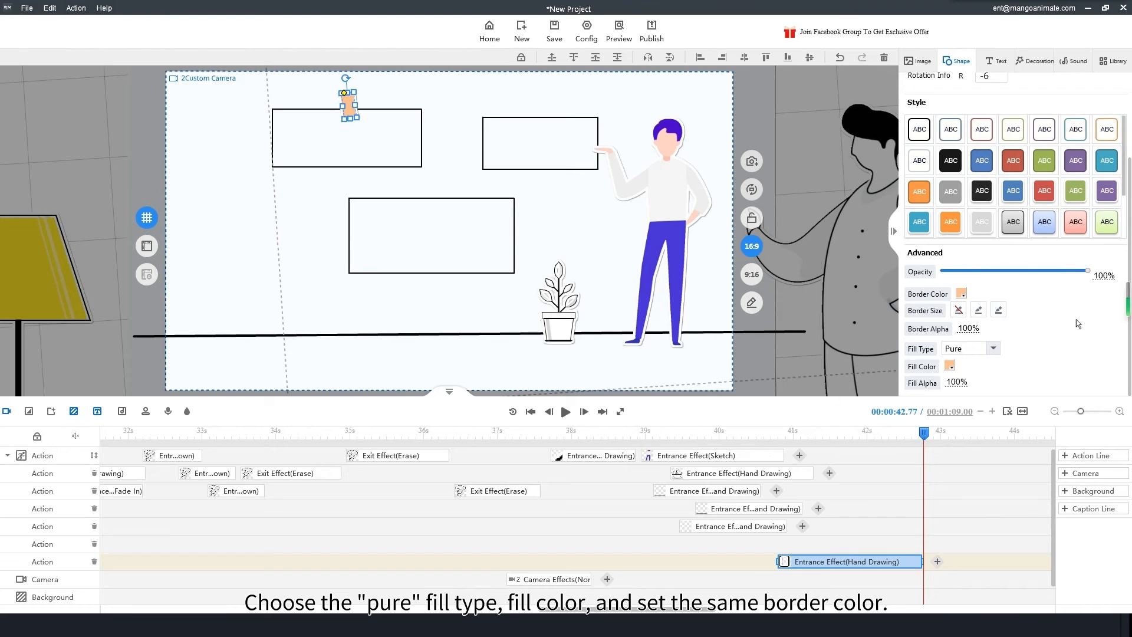
left_click(396, 93)
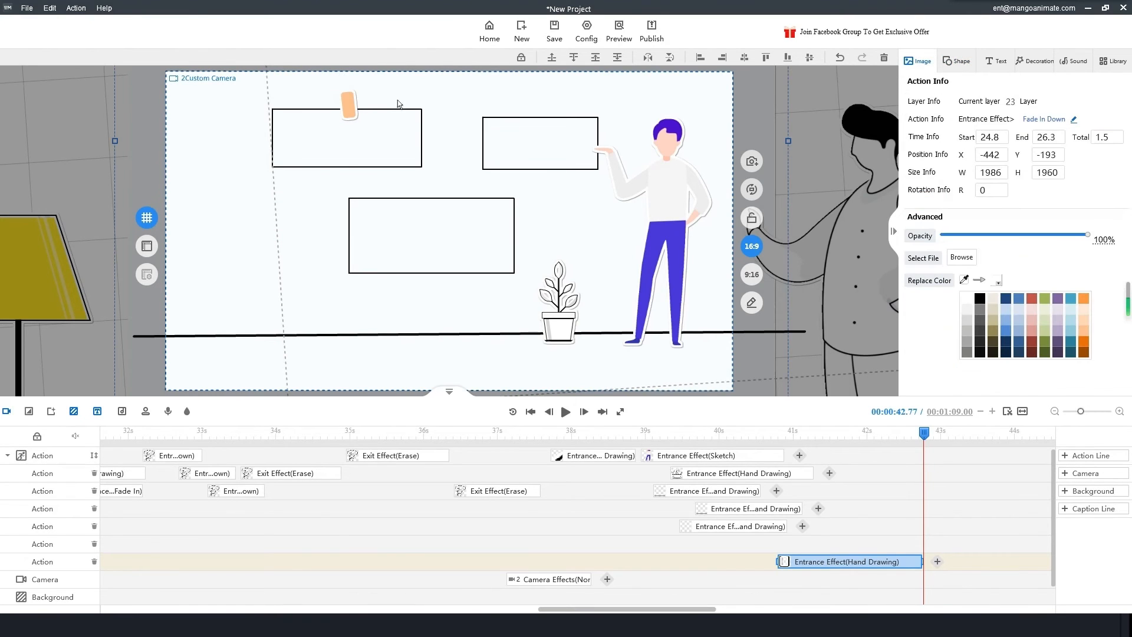
- Turn off the Paper Cutting Effect for the small orange tape piece's entrance
left_click(352, 103)
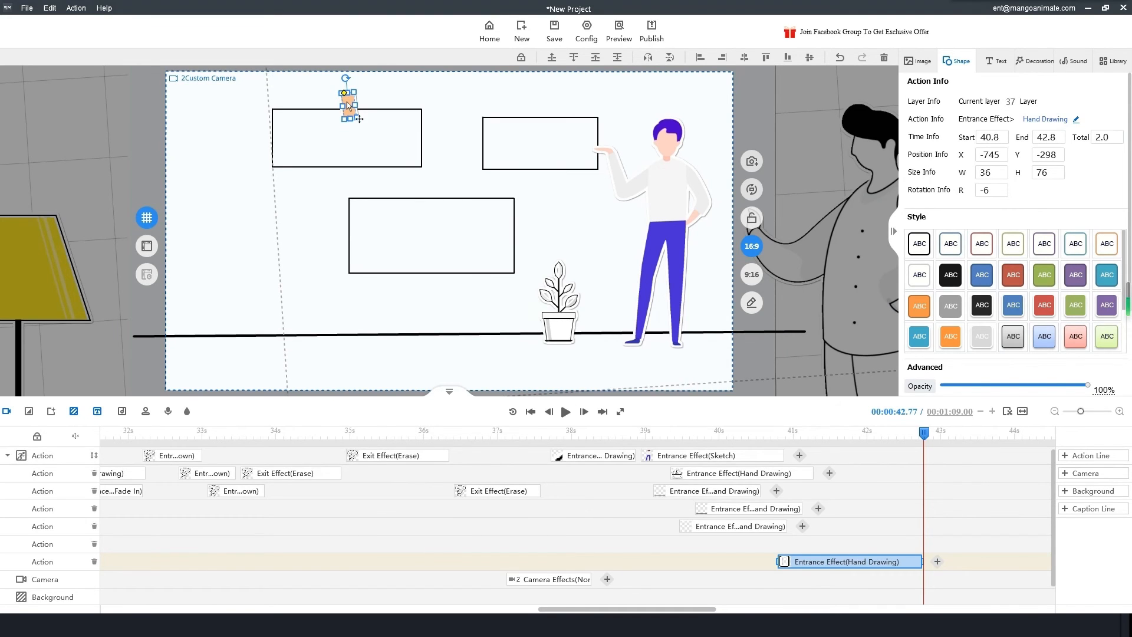
double_click(349, 104)
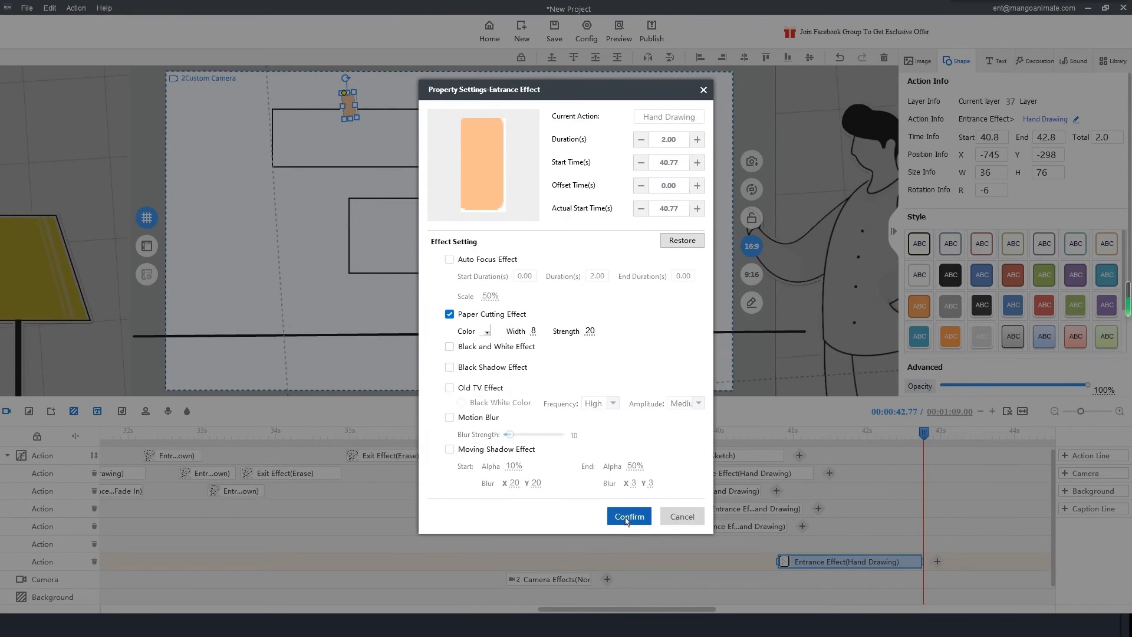
left_click(627, 517)
double_click(349, 107)
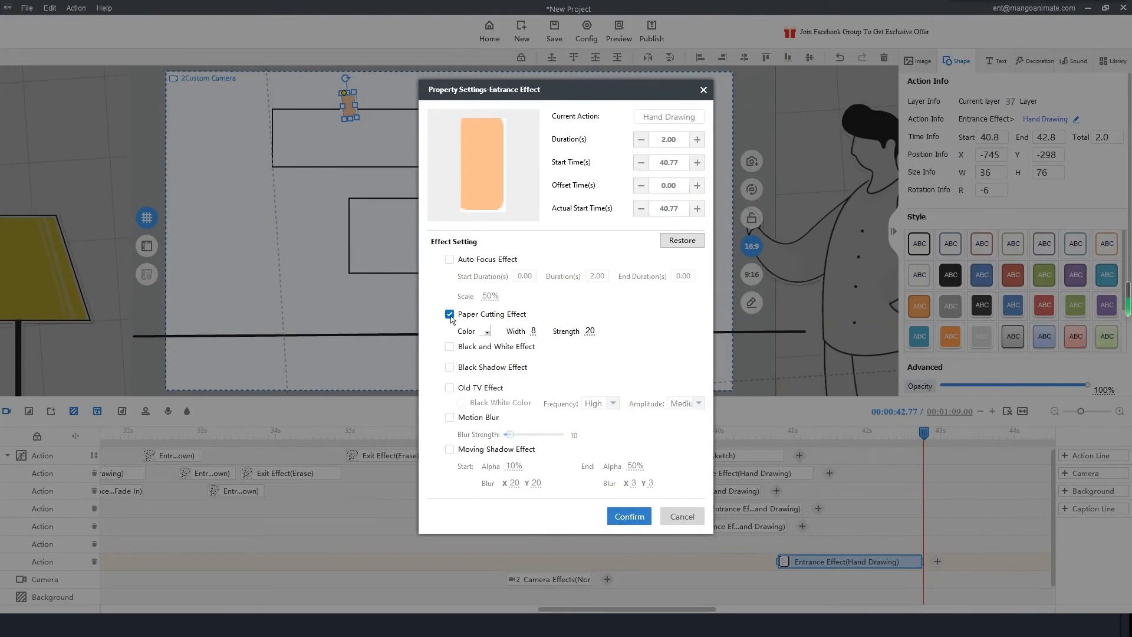
left_click(450, 314)
left_click(628, 522)
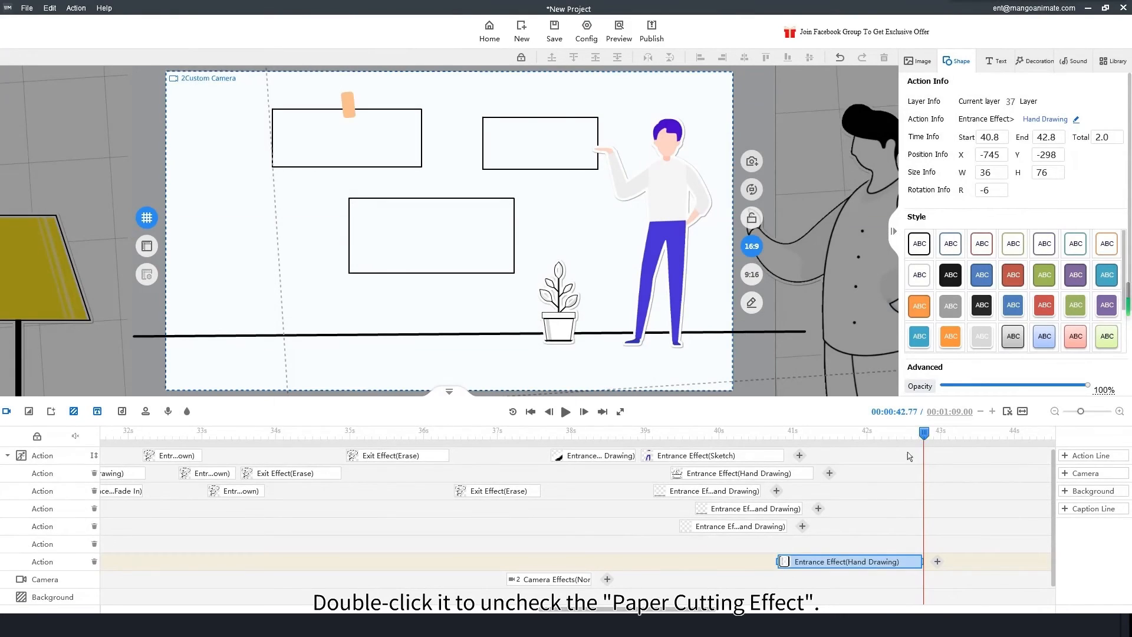
- Play back the scene and move the orange tape's clip to the empty action line above, starting at about 39.3 s
left_click(734, 434)
key("space")
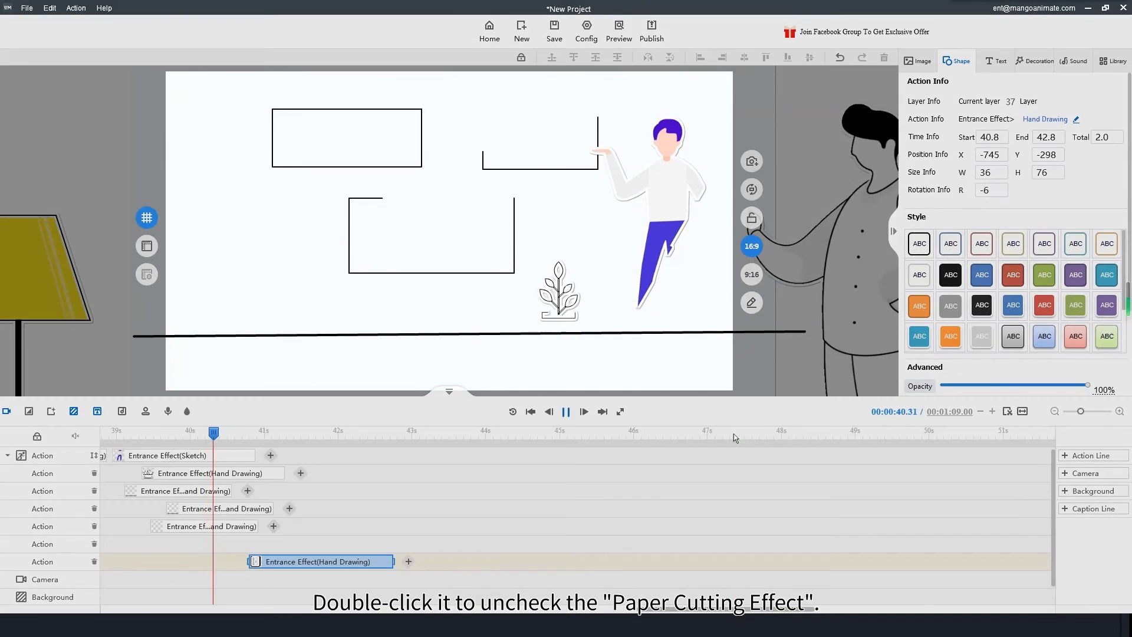
key("space")
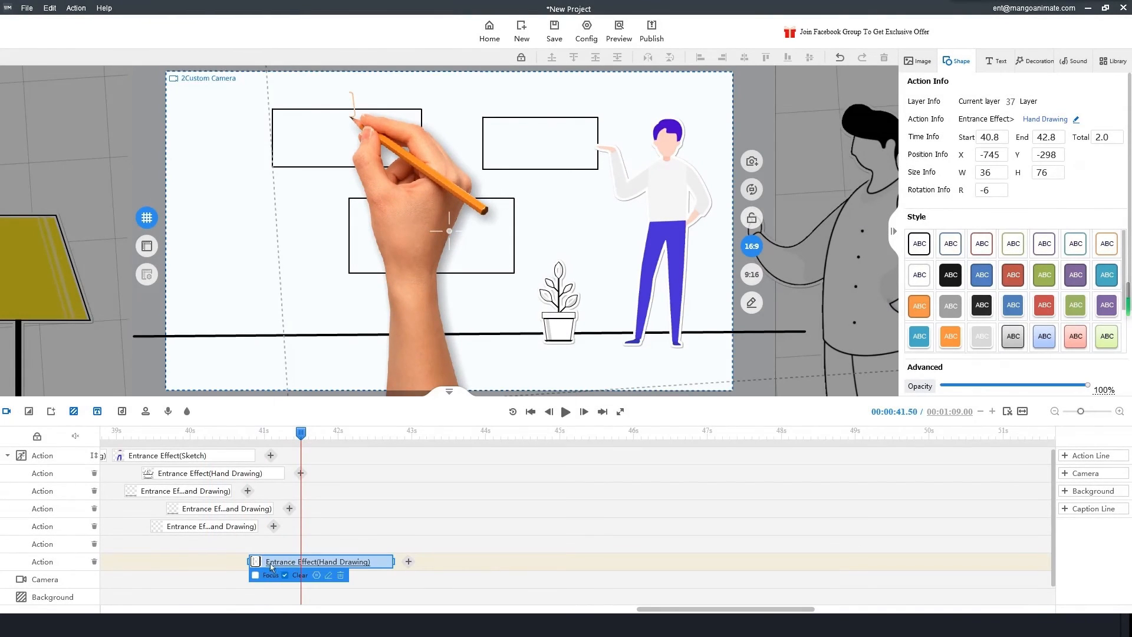
mouse_move(268, 564)
left_mouse_down()
mouse_move(271, 540)
mouse_move(155, 542)
mouse_move(164, 545)
left_mouse_up()
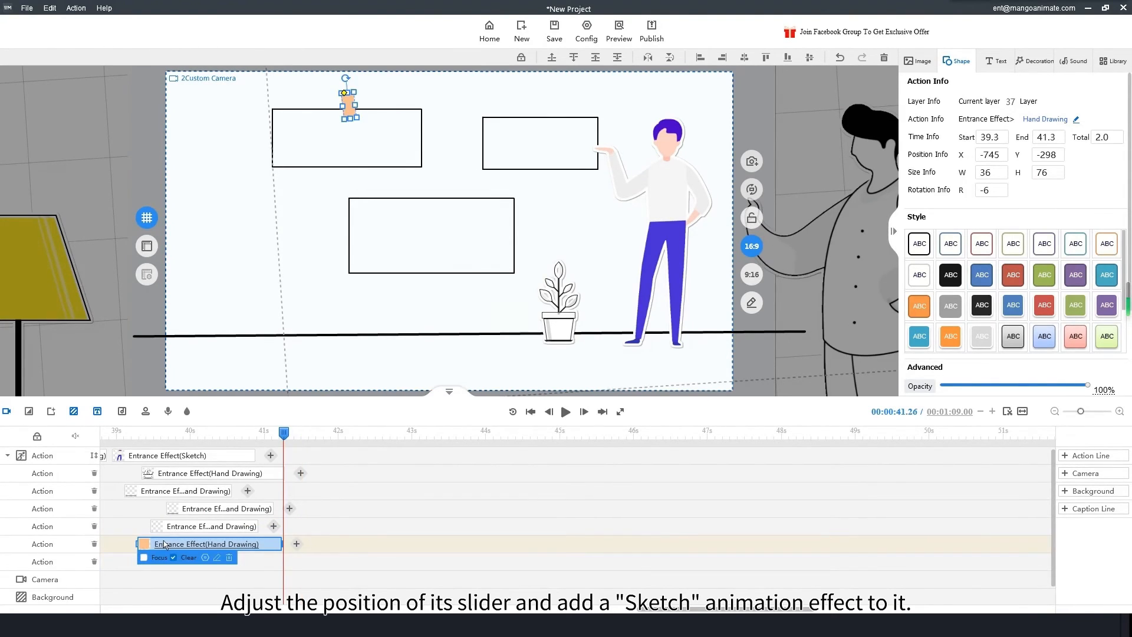
- Replace the orange tape's Hand Drawing entrance with the Sketch hand action and set its hand type to no hand
double_click(164, 545)
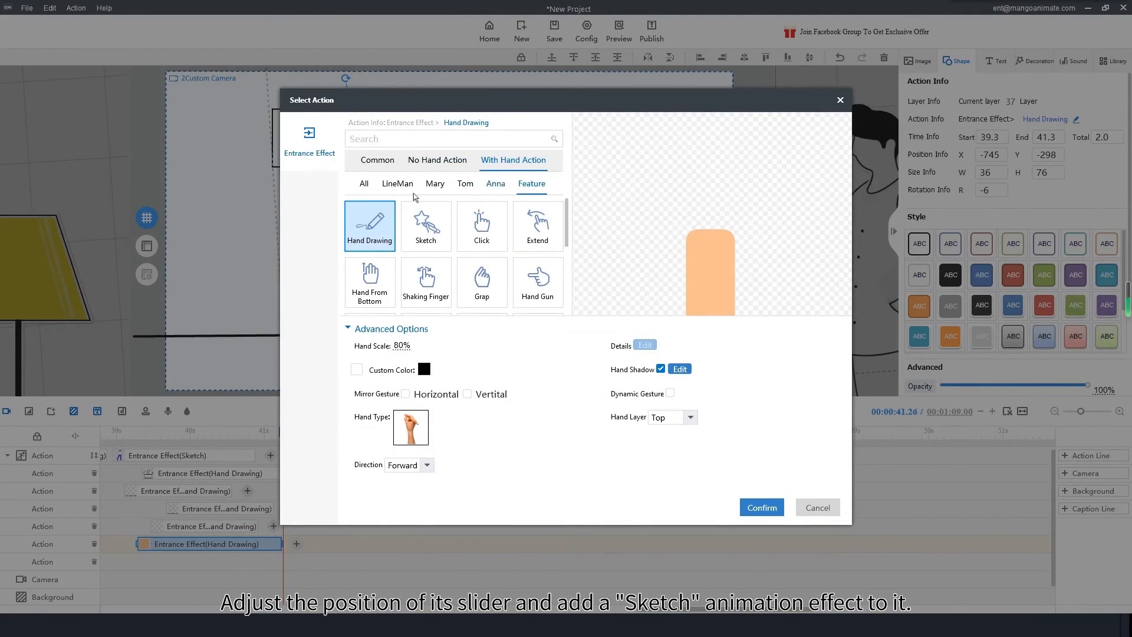
left_click(370, 188)
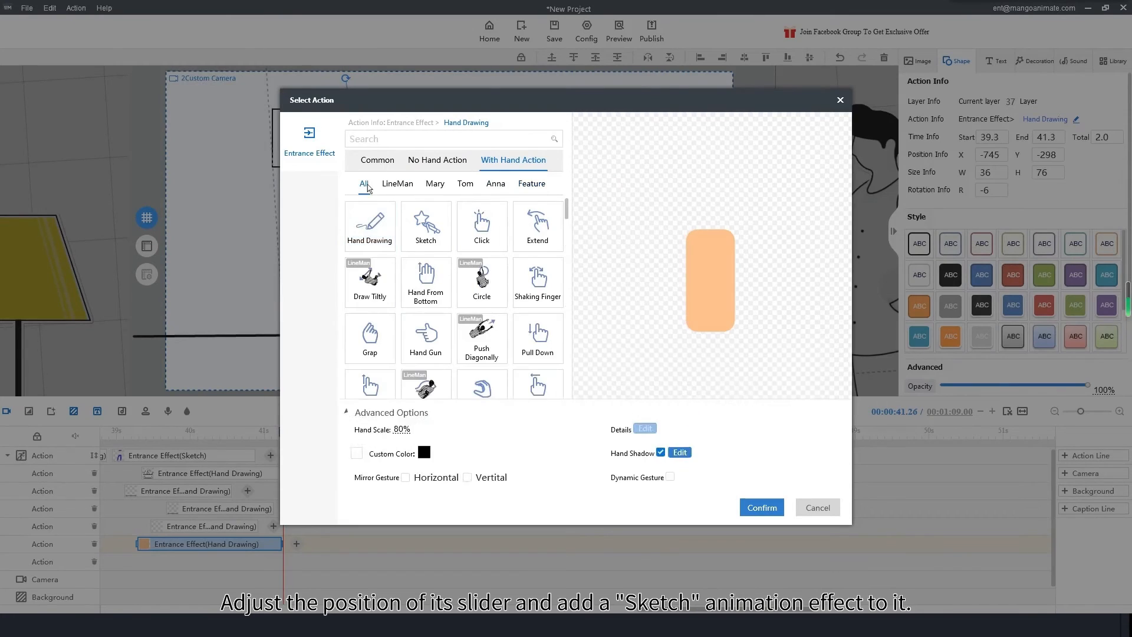
left_click(412, 233)
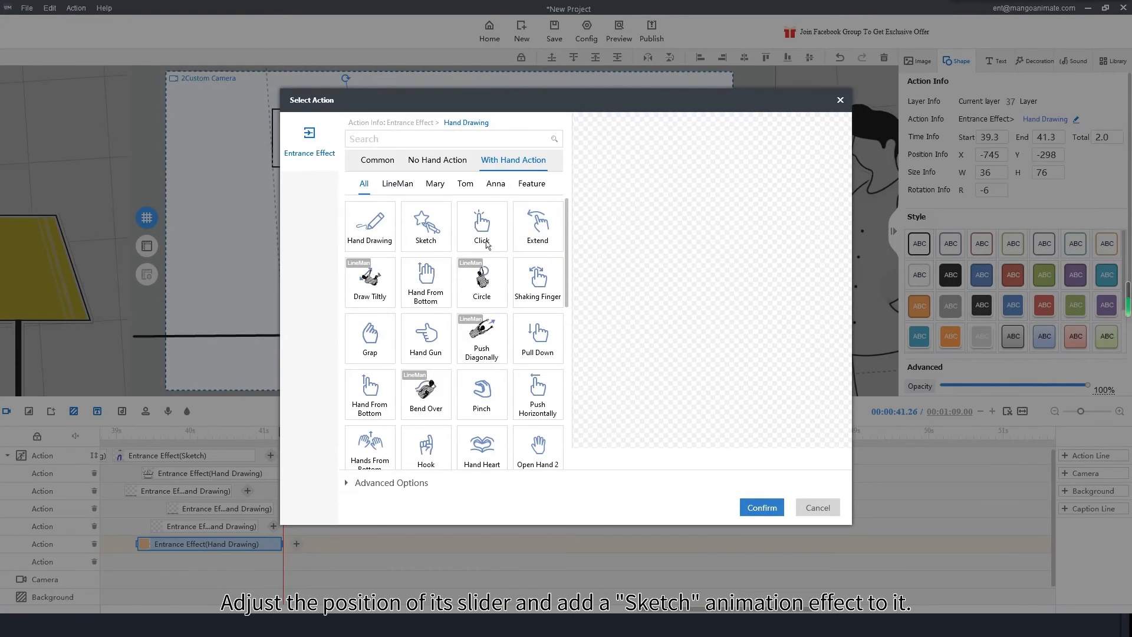
left_click(370, 223)
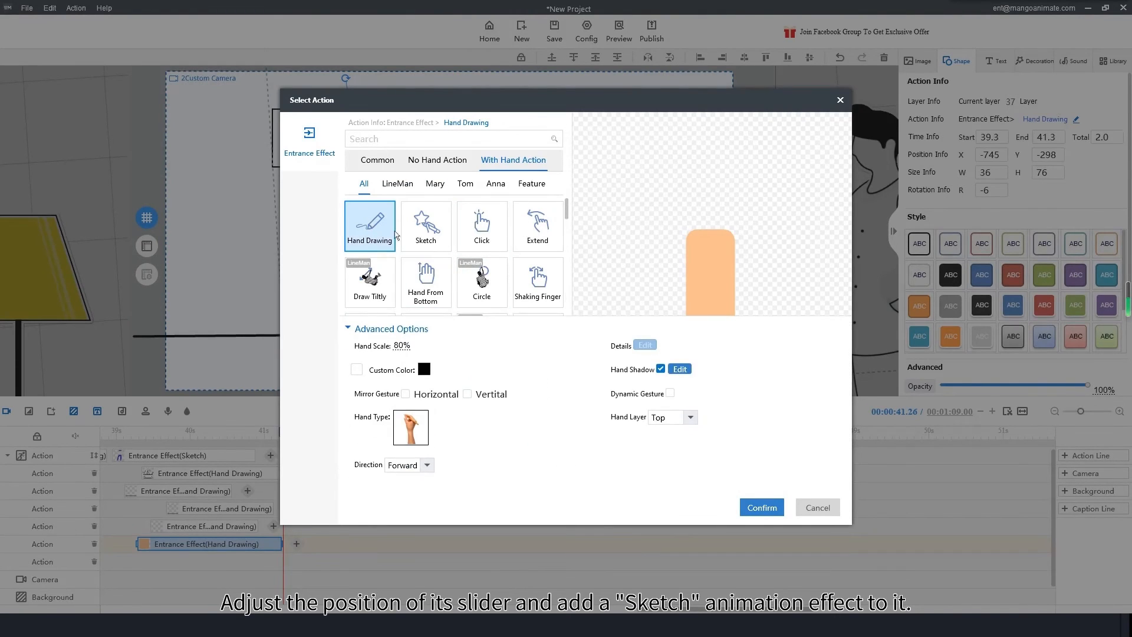
left_click(407, 431)
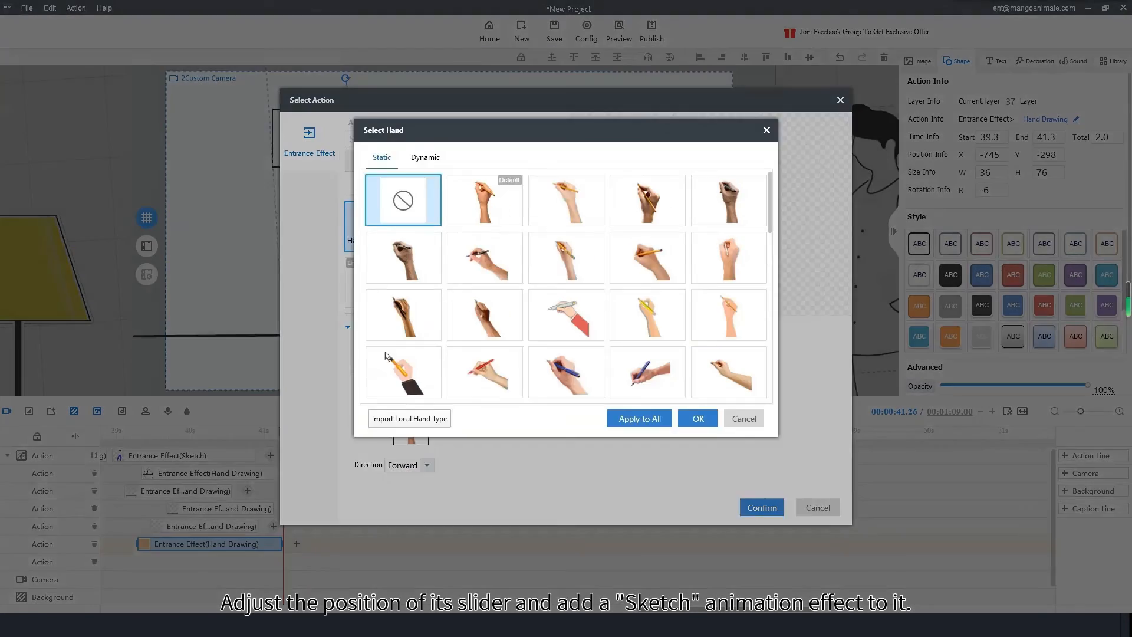
left_click(412, 250)
left_click(698, 448)
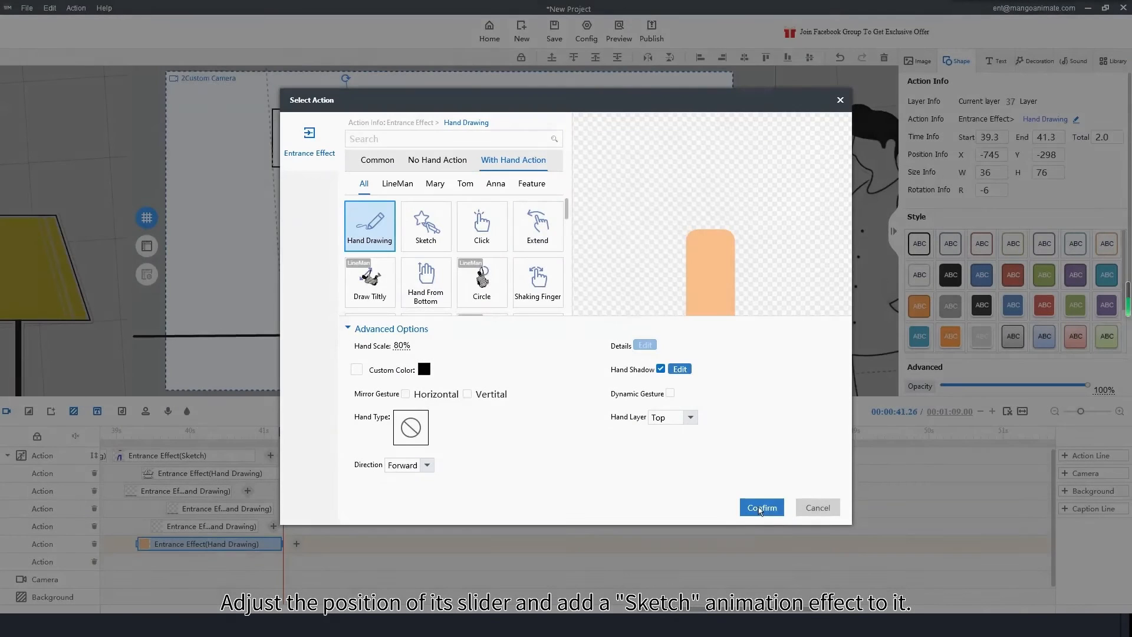
left_click(426, 227)
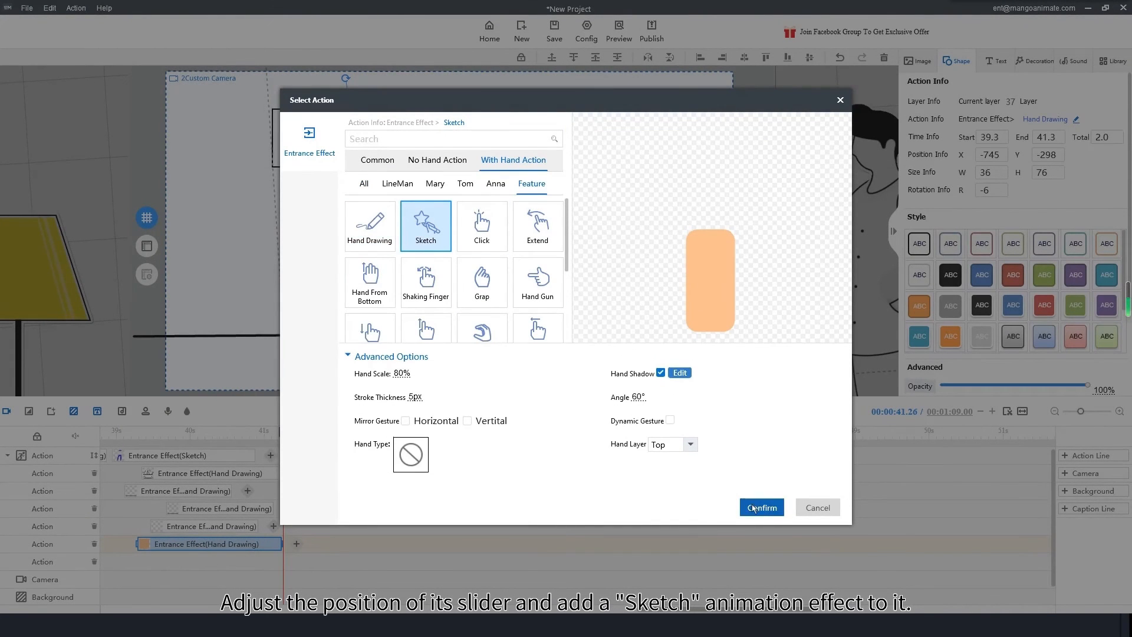
left_click(423, 453)
left_click(430, 239)
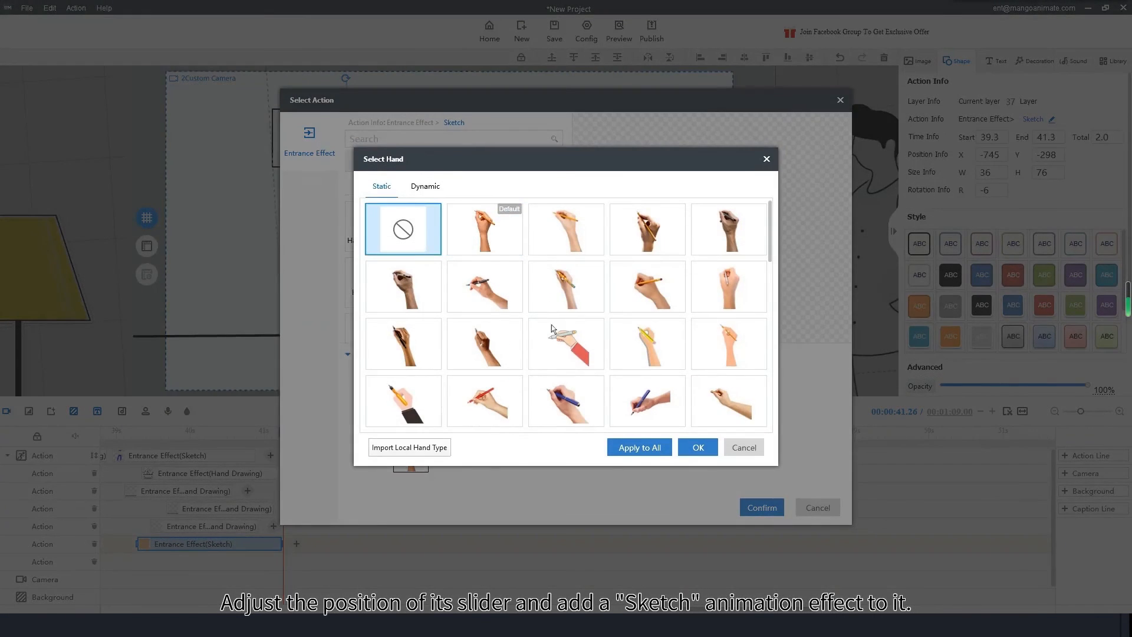
left_click(698, 448)
left_click(762, 508)
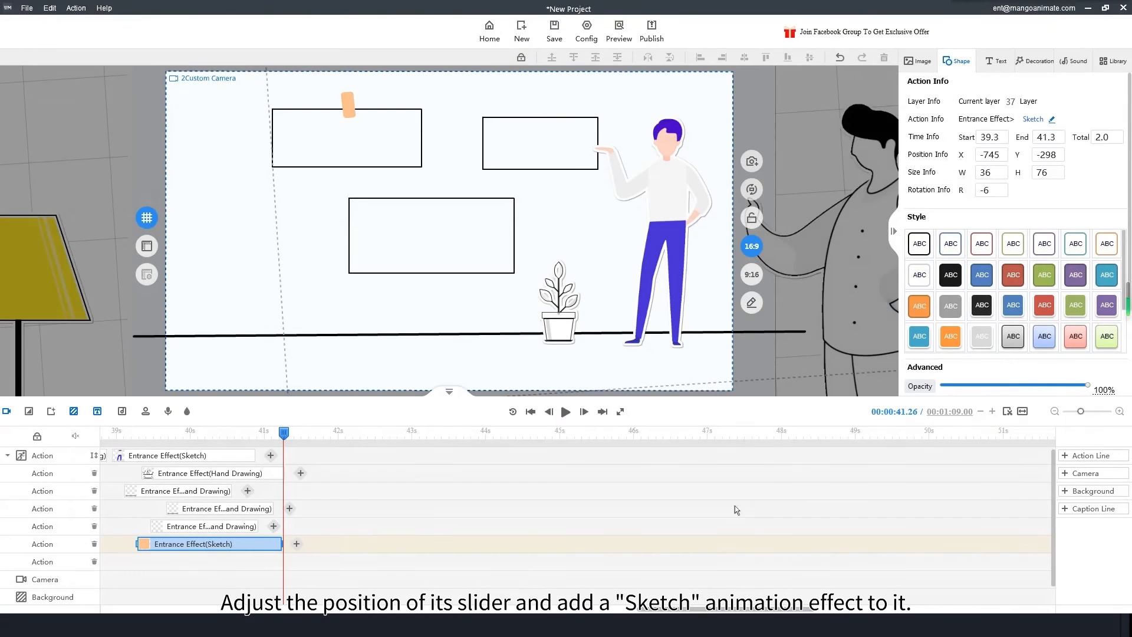
- Play back the scene from about 39.1 s to check the orange tape's Sketch entrance
left_click(126, 433)
key("space")
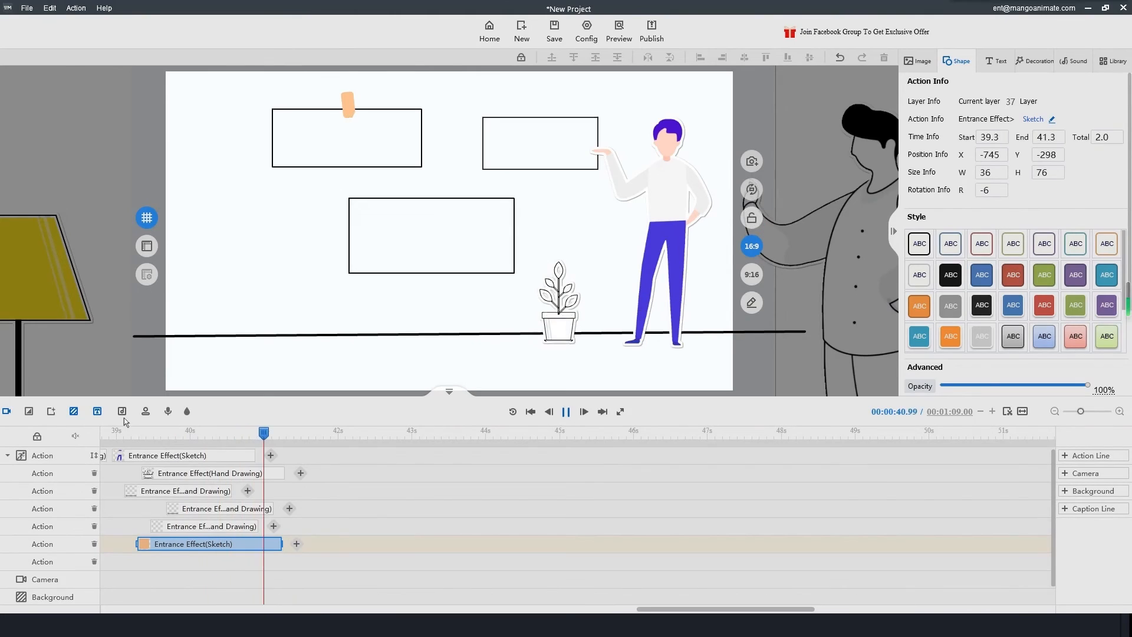
key("space")
- Duplicate the orange tape piece and move the copy's clip to the empty action line below, starting at about 39.1 s
left_click(147, 545)
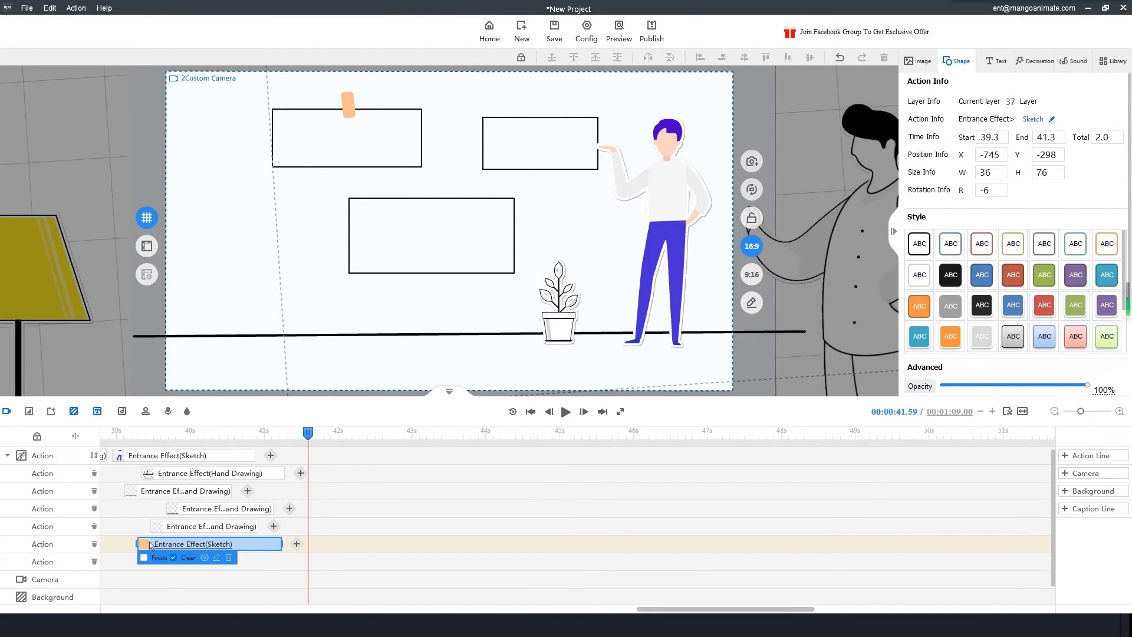
key("ctrl+v")
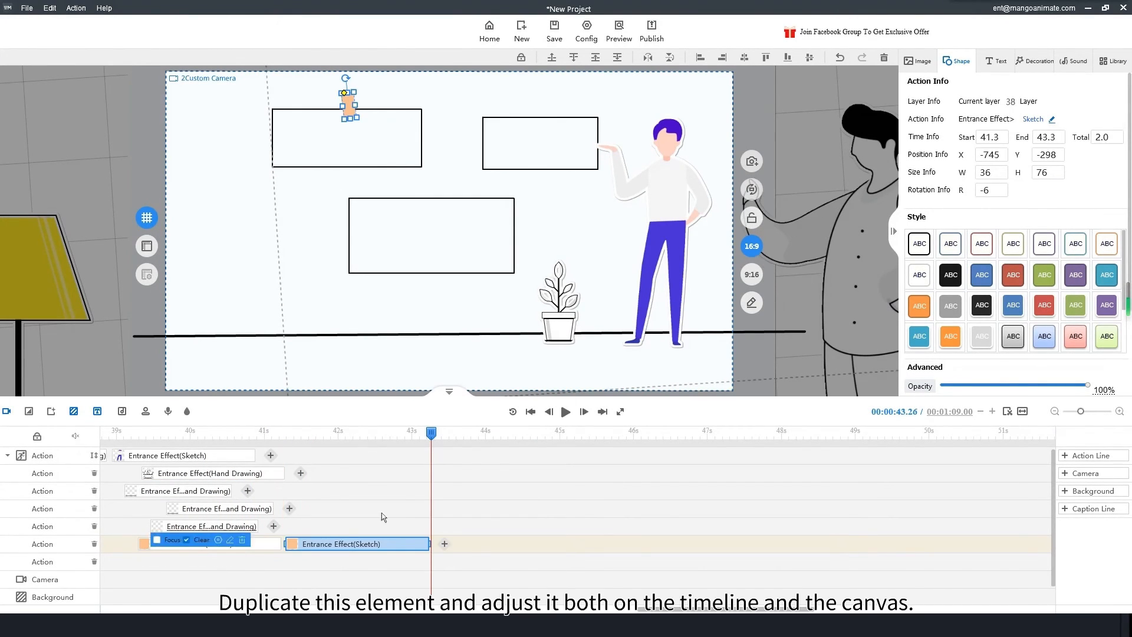
left_click_drag(305, 554, 201, 580)
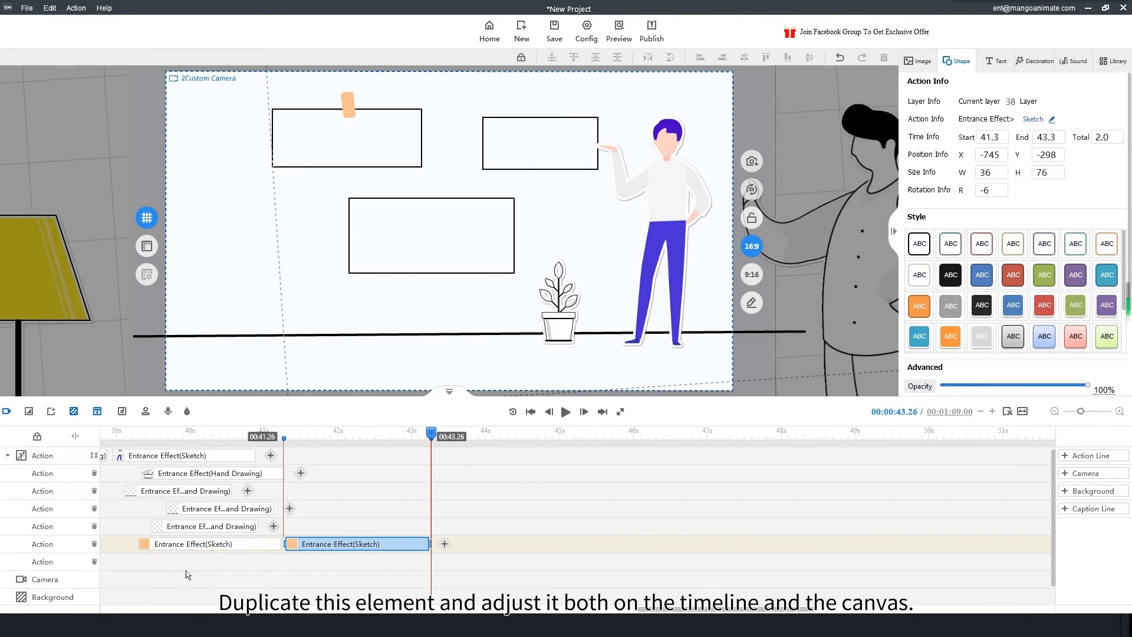
mouse_move(313, 551)
left_mouse_down()
mouse_move(304, 565)
mouse_move(153, 561)
left_mouse_up()
- Place the tape copy on the large lower rectangle's upper-right corner at about X -256, Y -11, rotated to about -24 degrees
left_click(346, 108)
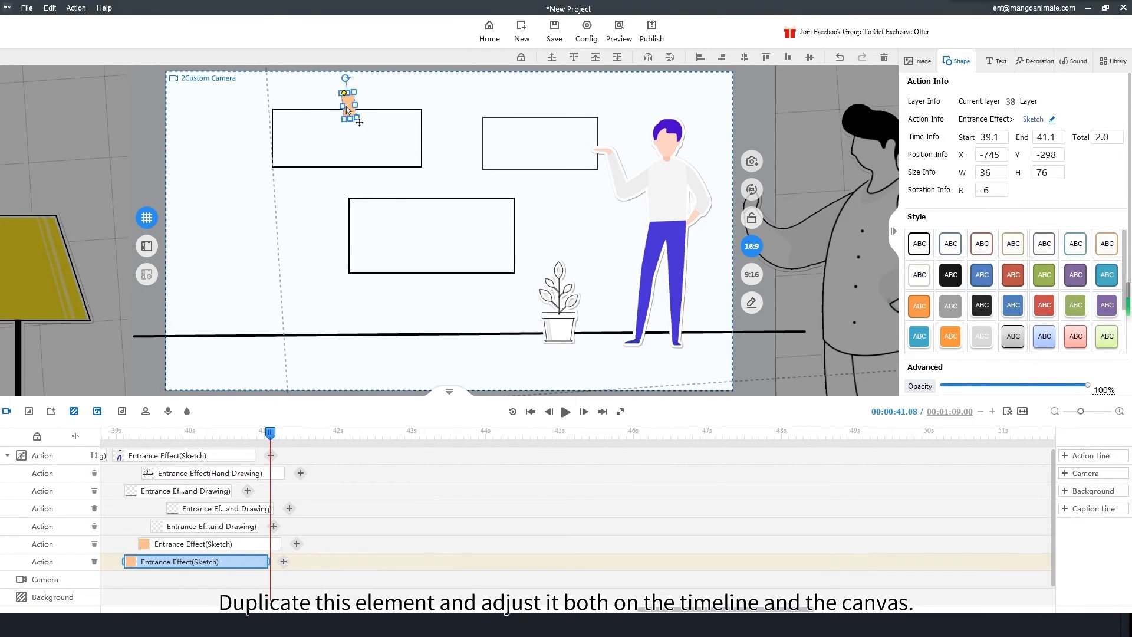
left_click_drag(350, 107, 526, 221)
left_click_drag(508, 179, 519, 209)
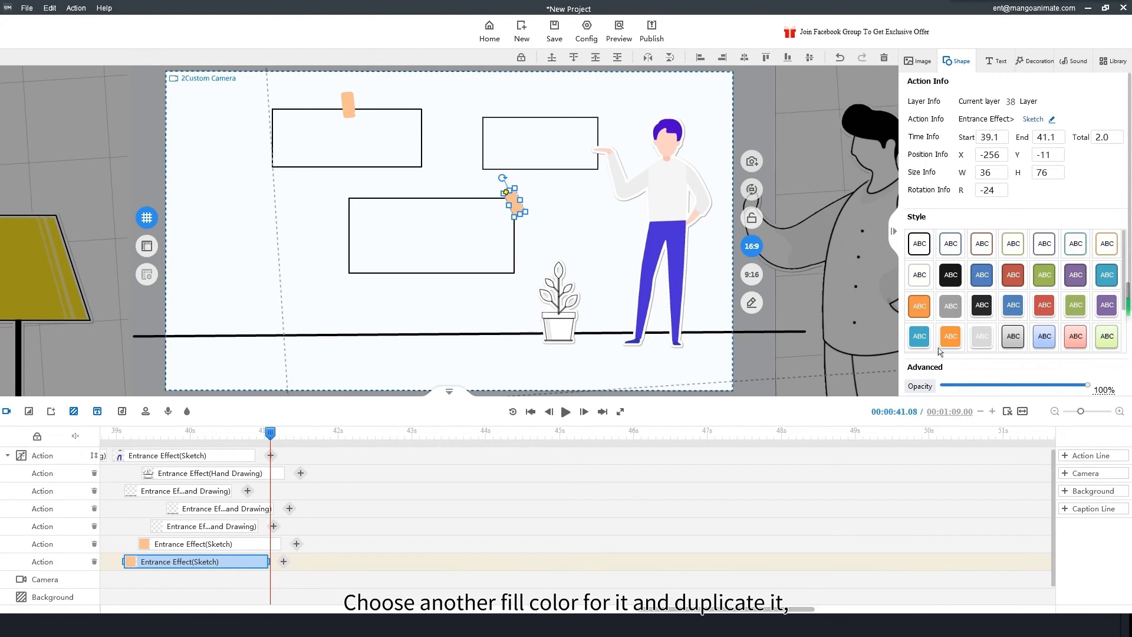
- Set both the fill and border color of the lower rectangle's tape piece to amber #FFC000
scroll(1018, 345, "down", 1)
scroll(1018, 345, "down", 4)
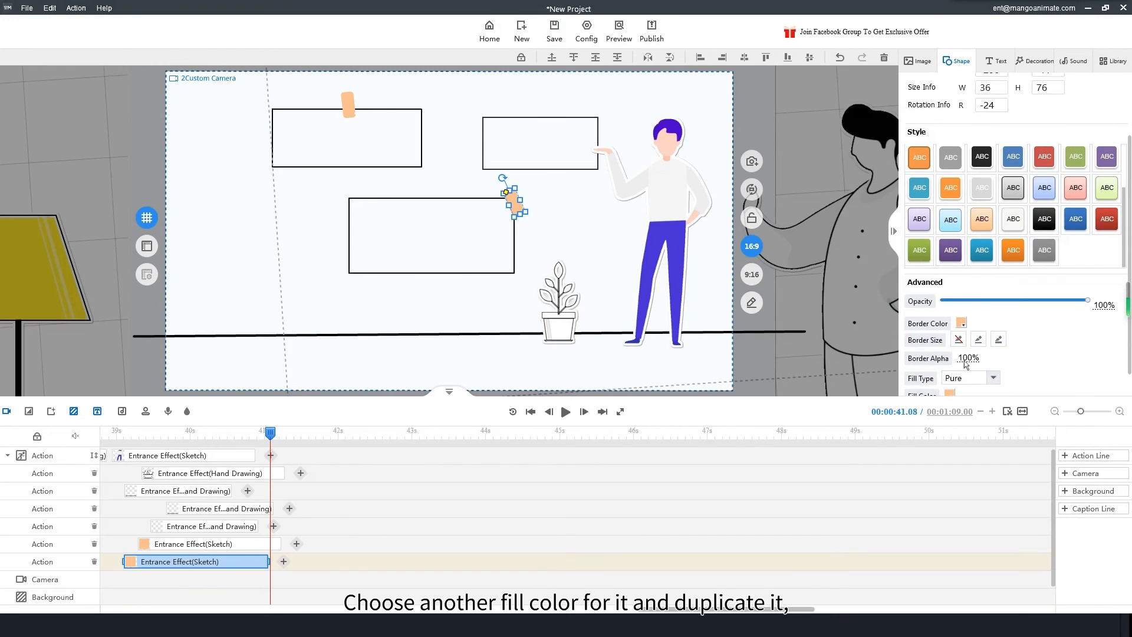
scroll(955, 392, "down", 1)
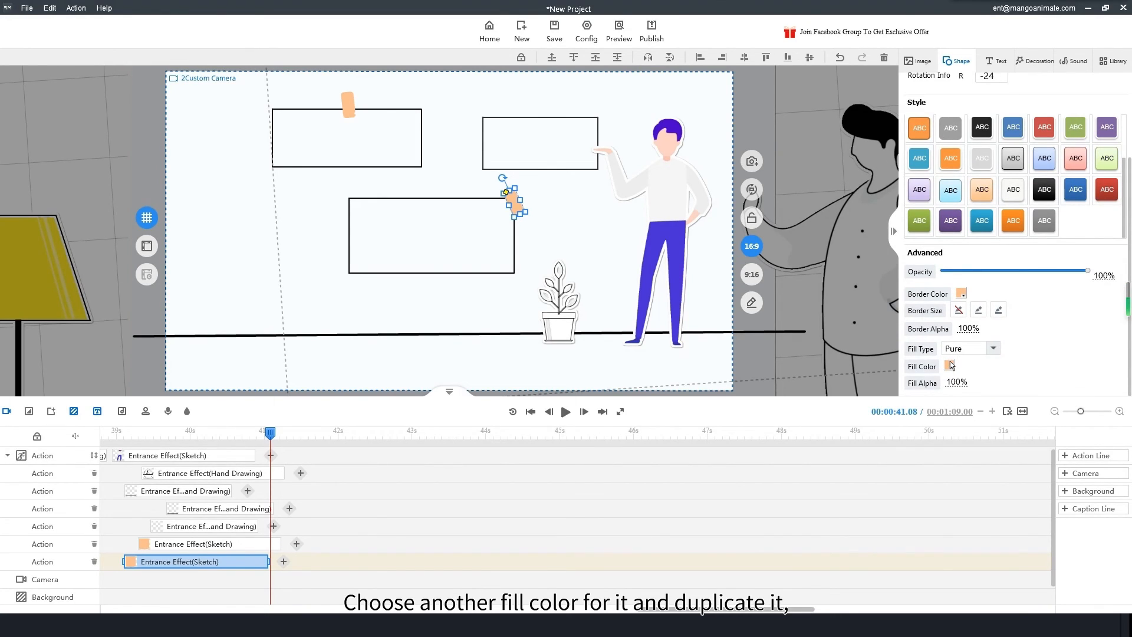
left_click(950, 366)
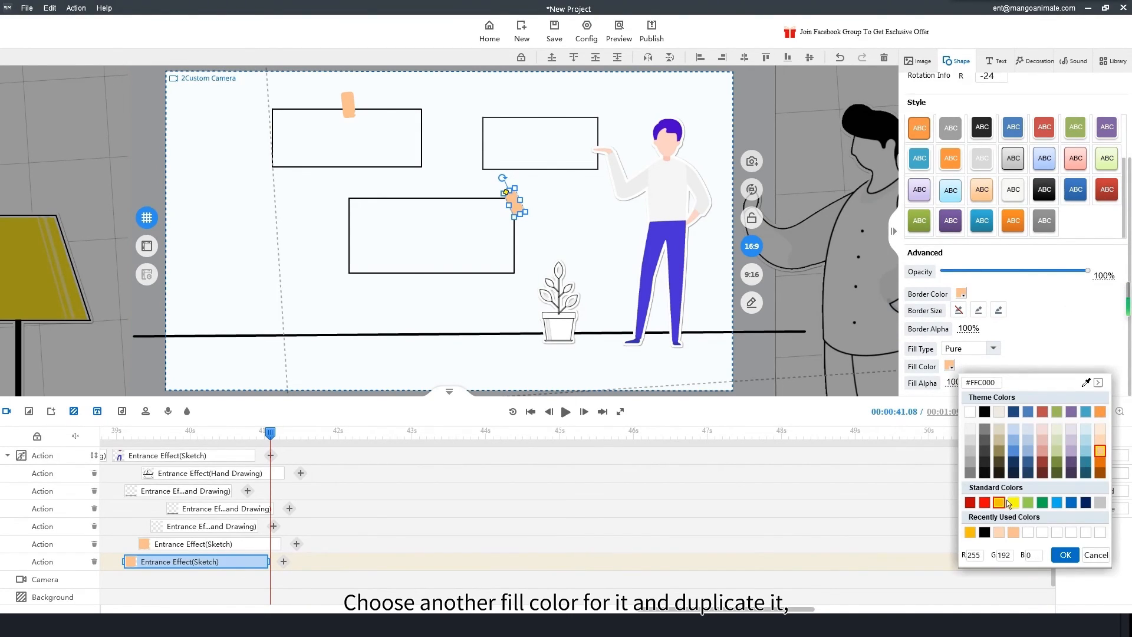
left_click(1001, 502)
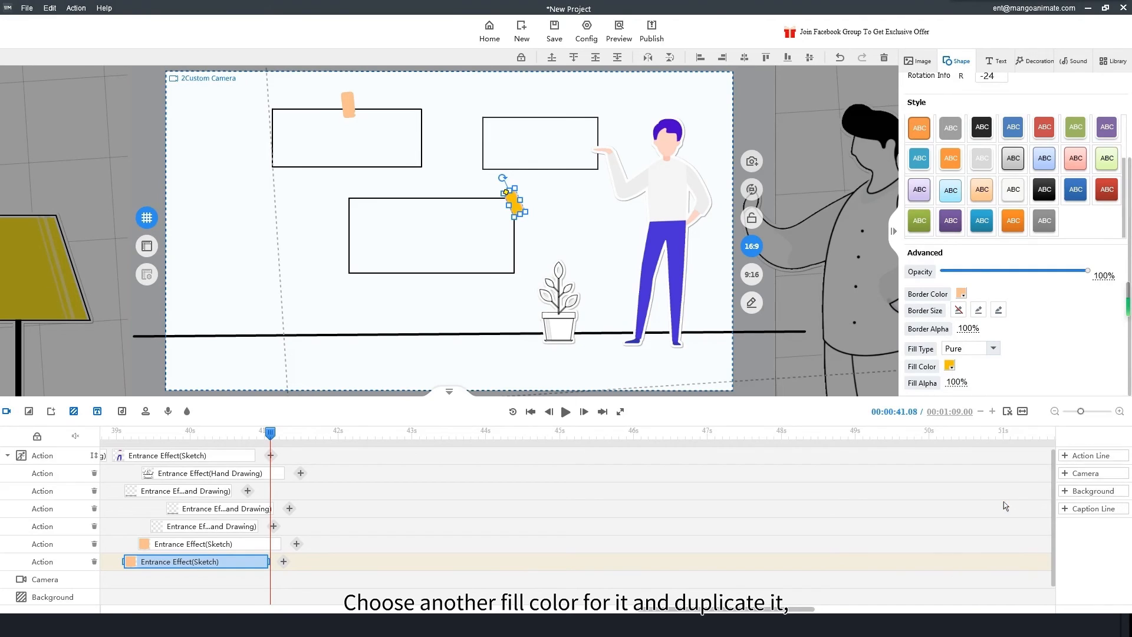
left_click(962, 294)
left_click(983, 462)
- Duplicate the amber tape and place the copy on the upper-right corner of the rectangle beside the character, at about X -10, Y -253
left_click(513, 202)
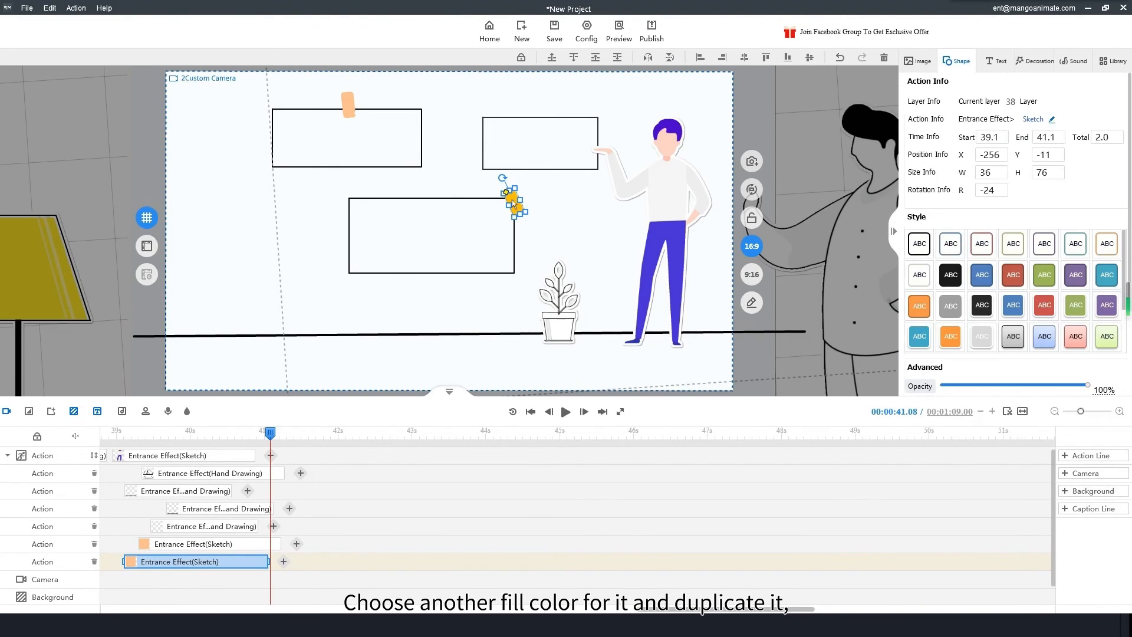
key("ctrl+v")
left_click_drag(520, 206, 610, 134)
- Sample the character's blue-violet trousers with the eyedropper for the new tape's fill and apply the same color to its border
scroll(995, 313, "down", 5)
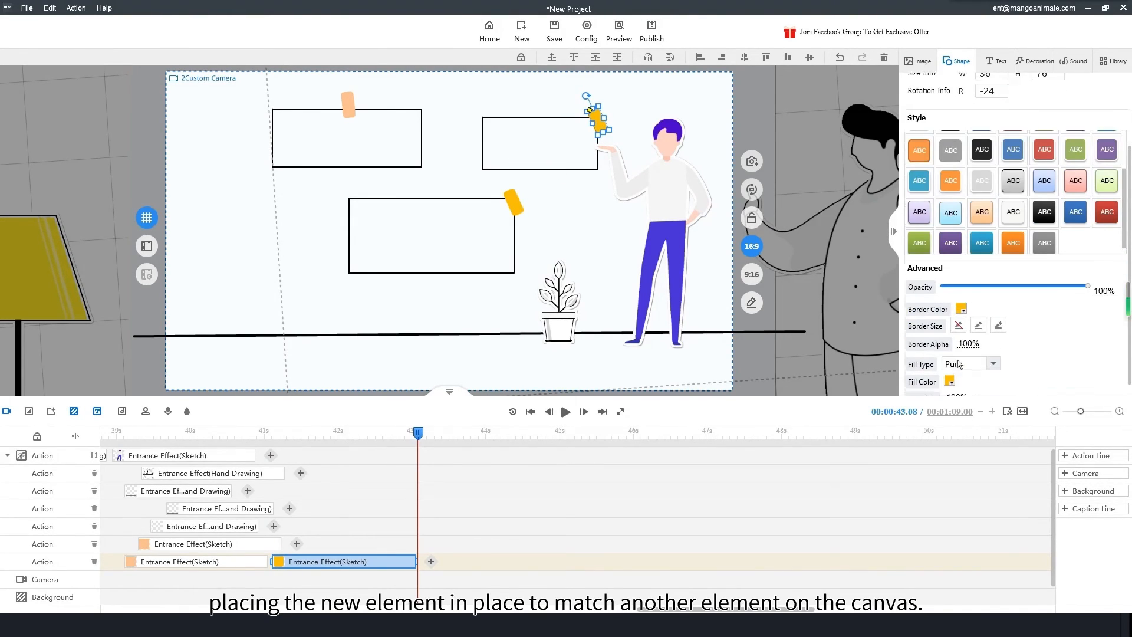
left_click(950, 366)
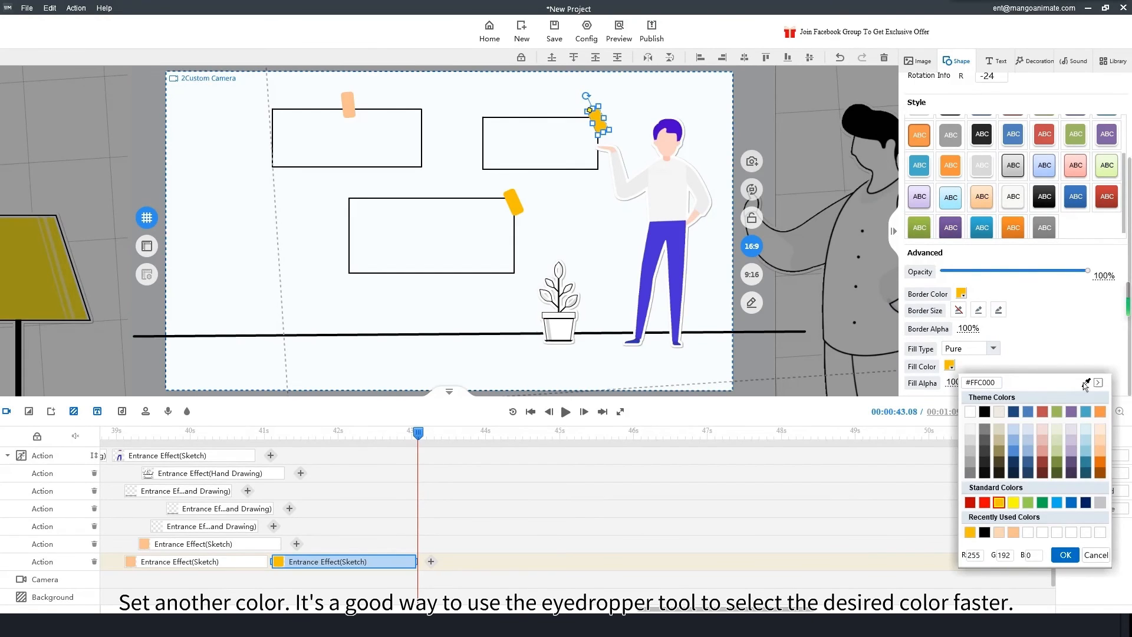
left_click(1087, 384)
left_click(677, 239)
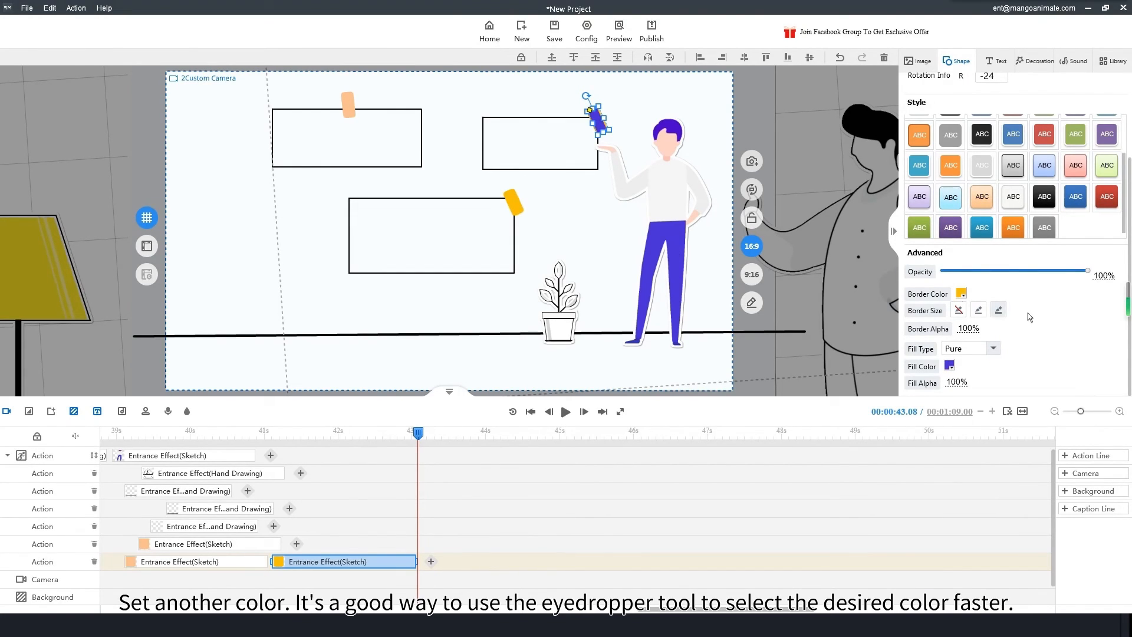
left_click(962, 293)
left_click(1041, 459)
left_click(1077, 484)
- Add a new action line and move the blue-violet tape's clip onto it, starting at about 39.2 s
left_click(367, 562)
left_click(1091, 456)
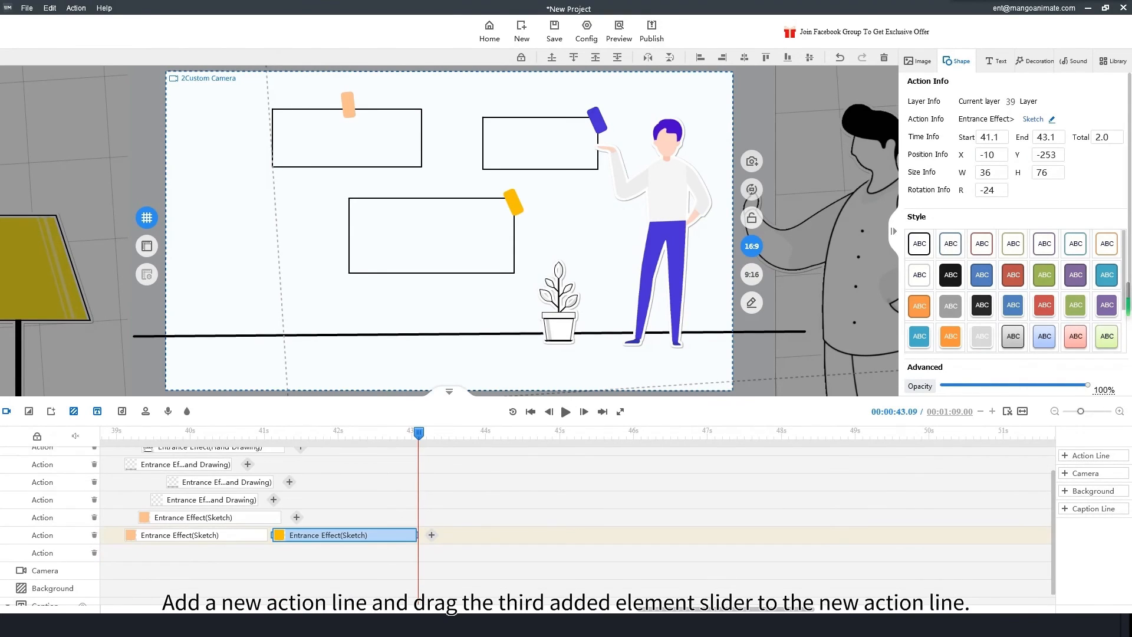
mouse_move(286, 536)
left_mouse_down()
mouse_move(205, 568)
mouse_move(168, 559)
left_mouse_up()
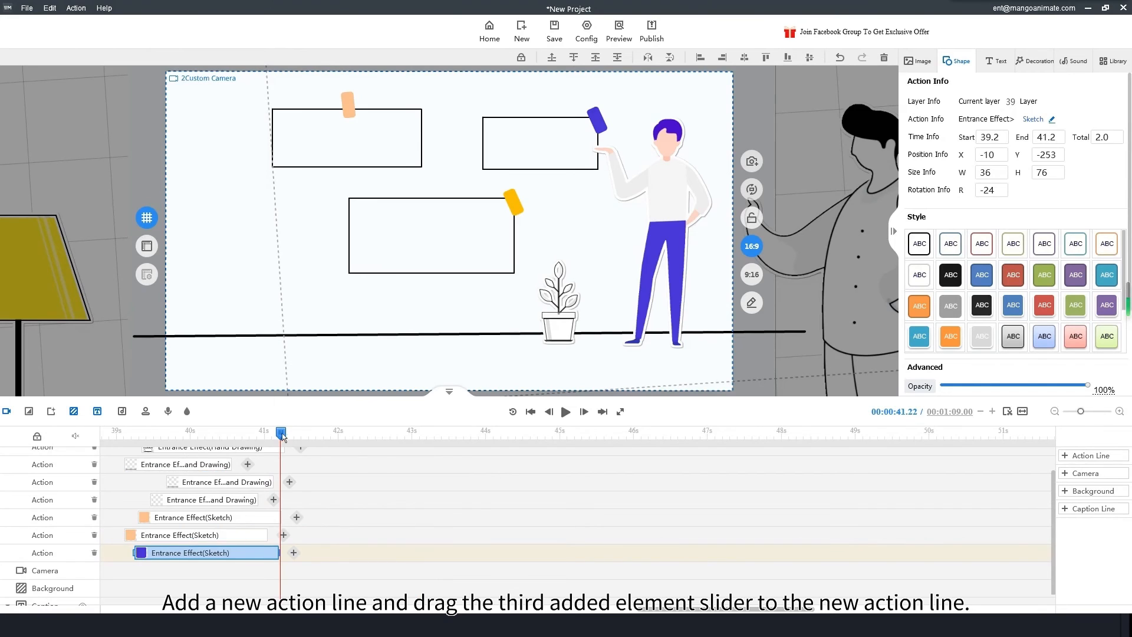
- Play the scene from before the tape pieces' entrances to check how the three tapes appear
left_click_drag(281, 435, 99, 436)
key("space")
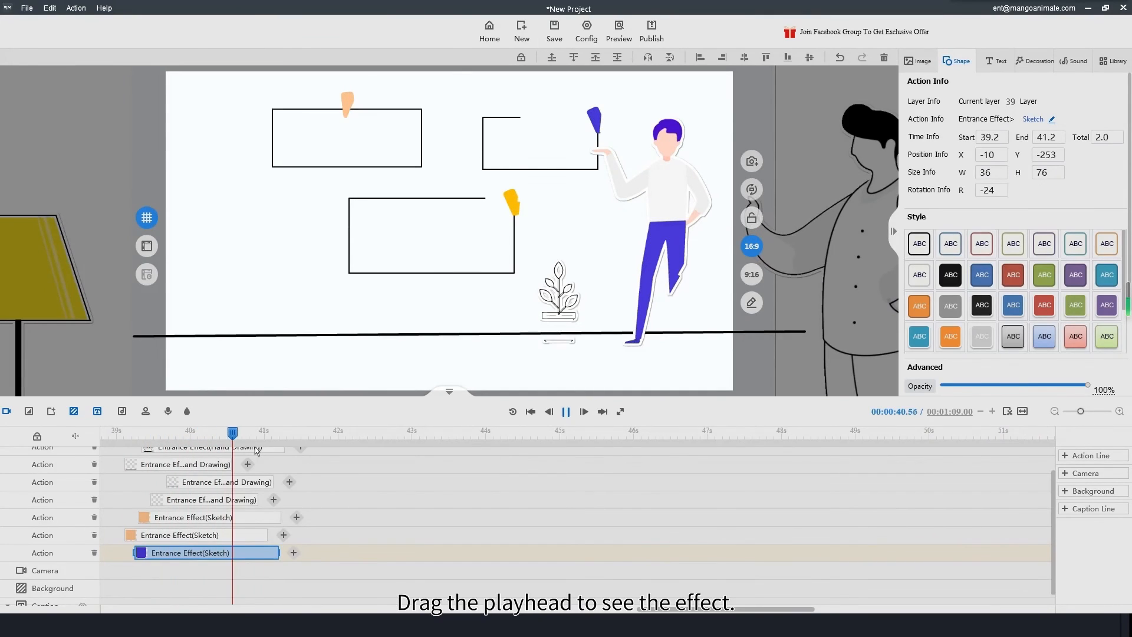
key("space")
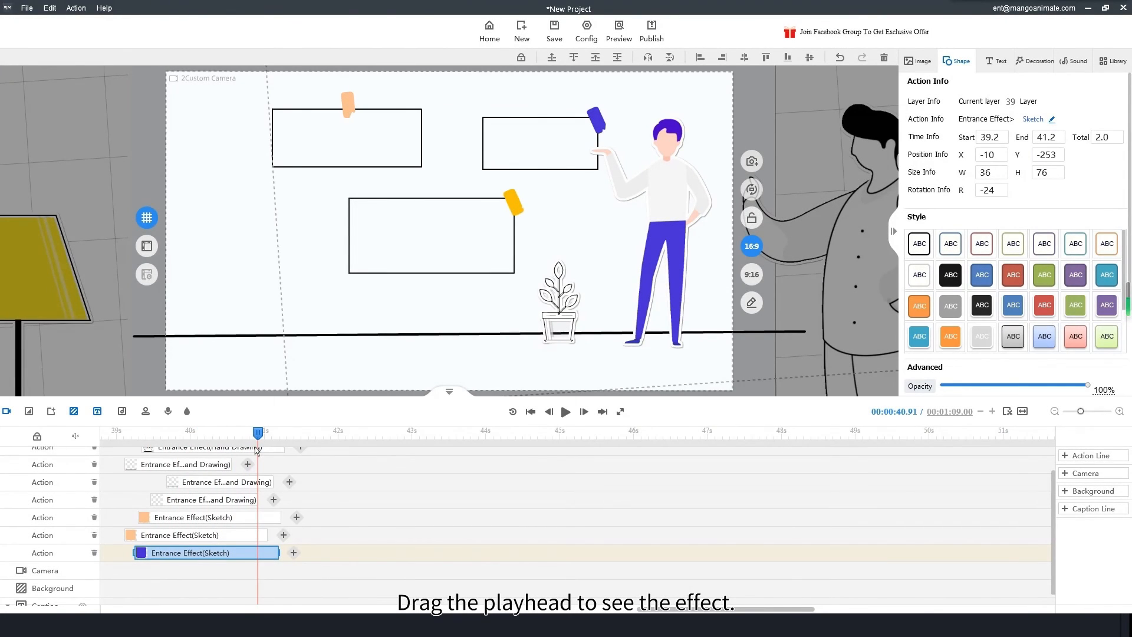
- Import the local image character3.gif from the scene3 folder onto the canvas
left_click(920, 62)
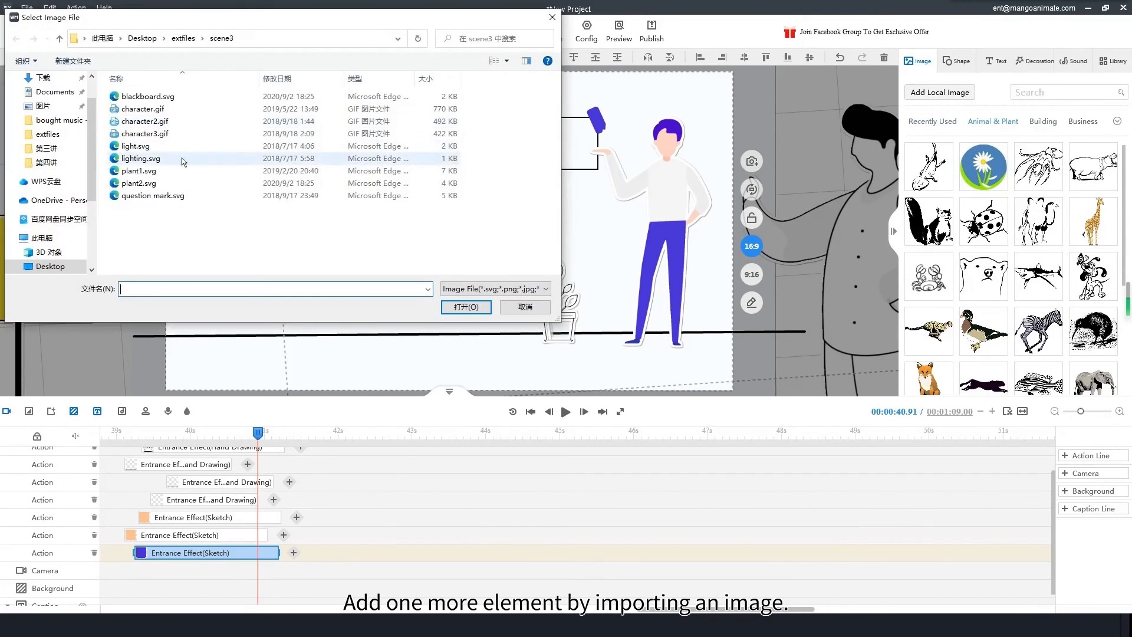
left_click(140, 184)
left_click(147, 145)
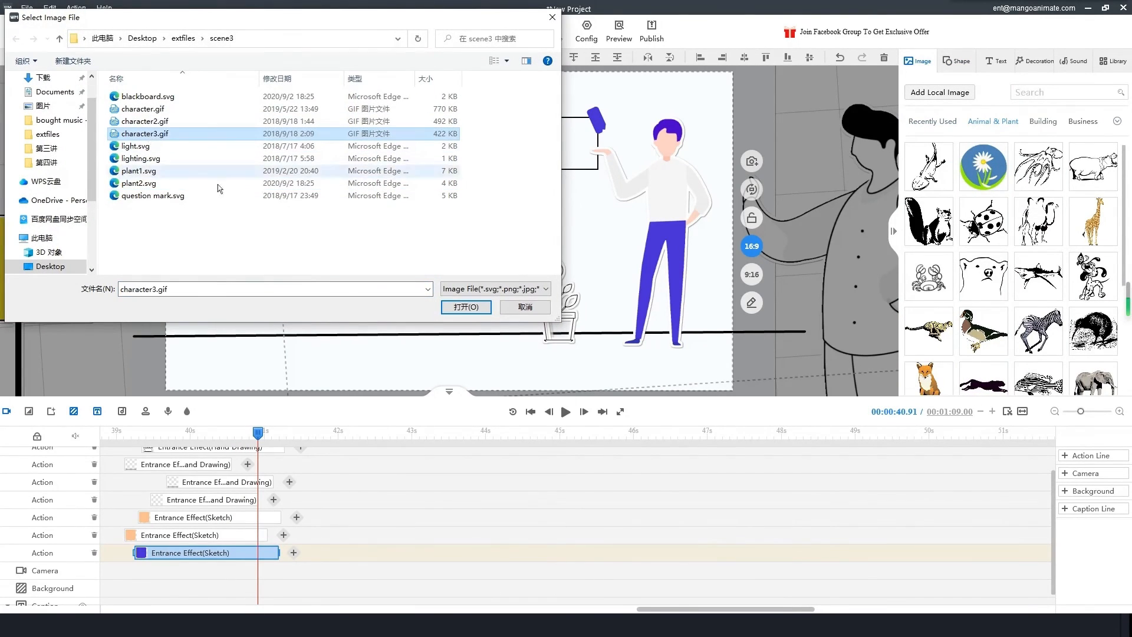
left_click(476, 308)
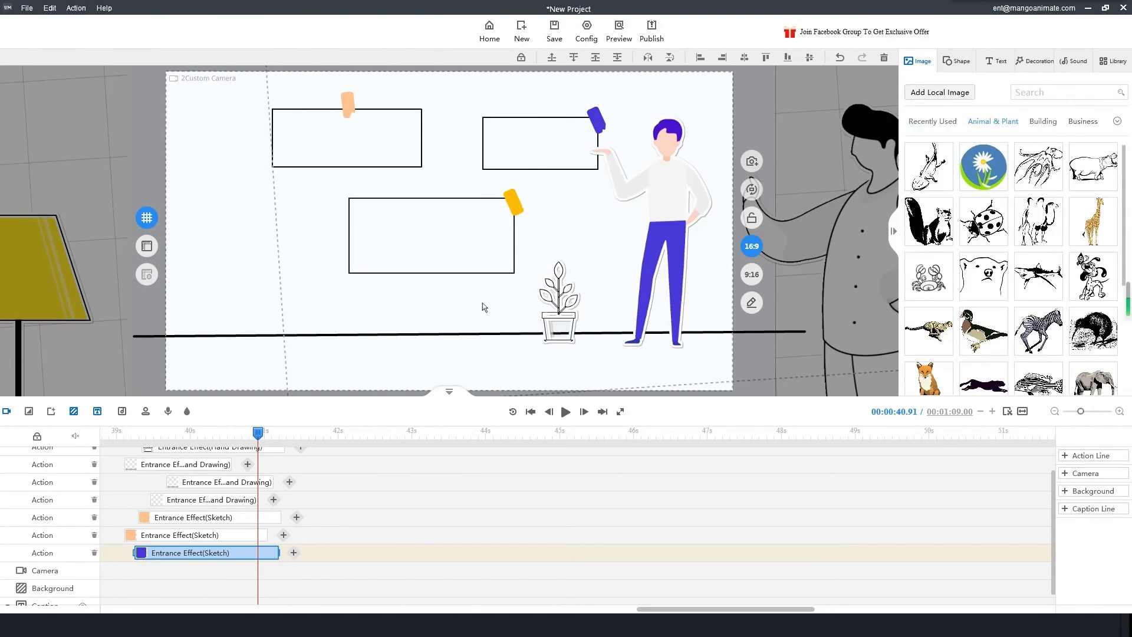
- Shrink the woman with the laptop to about 377 × 464, place her at about X -1035, Y 203, and start her clip at 40.3 s
left_click_drag(407, 239, 192, 262)
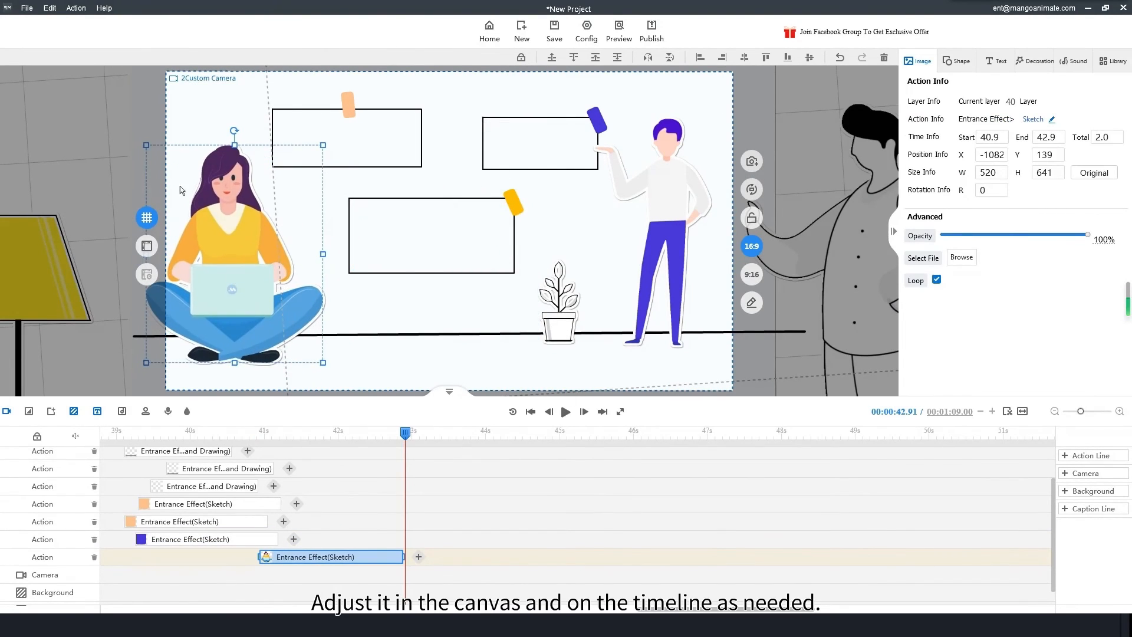
left_click_drag(147, 145, 195, 205)
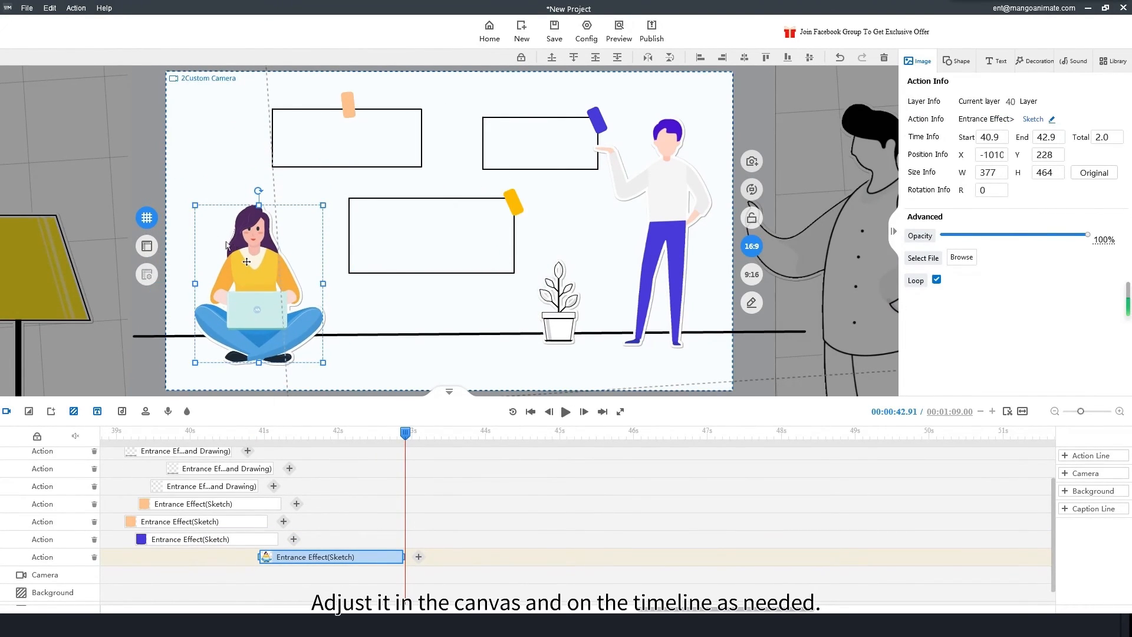
left_click_drag(236, 250, 227, 240)
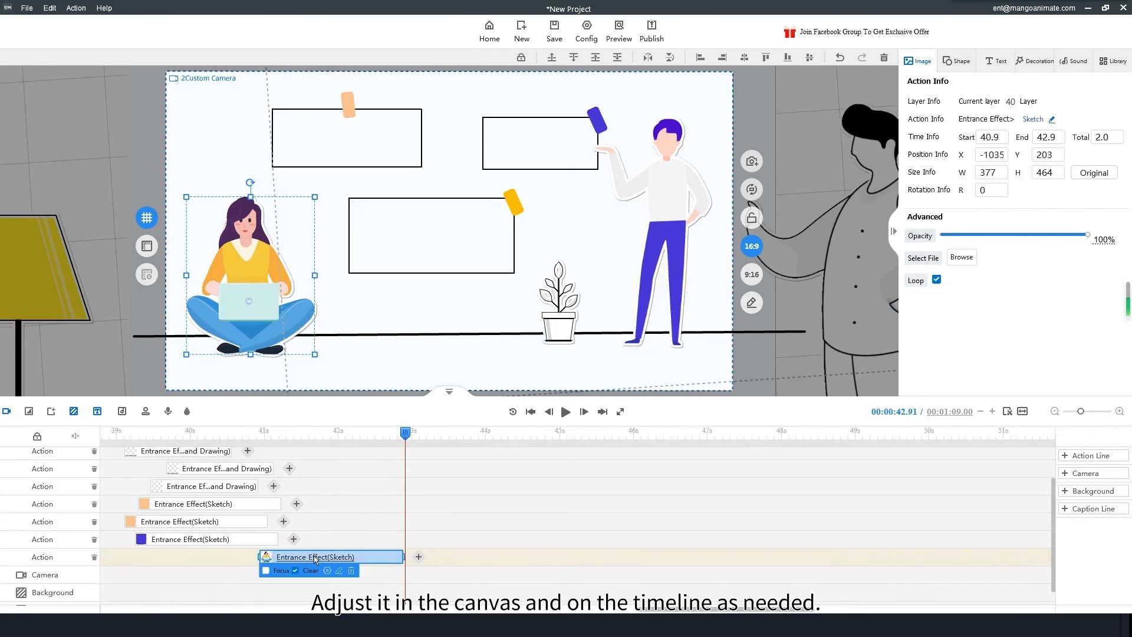
left_click_drag(314, 556, 276, 556)
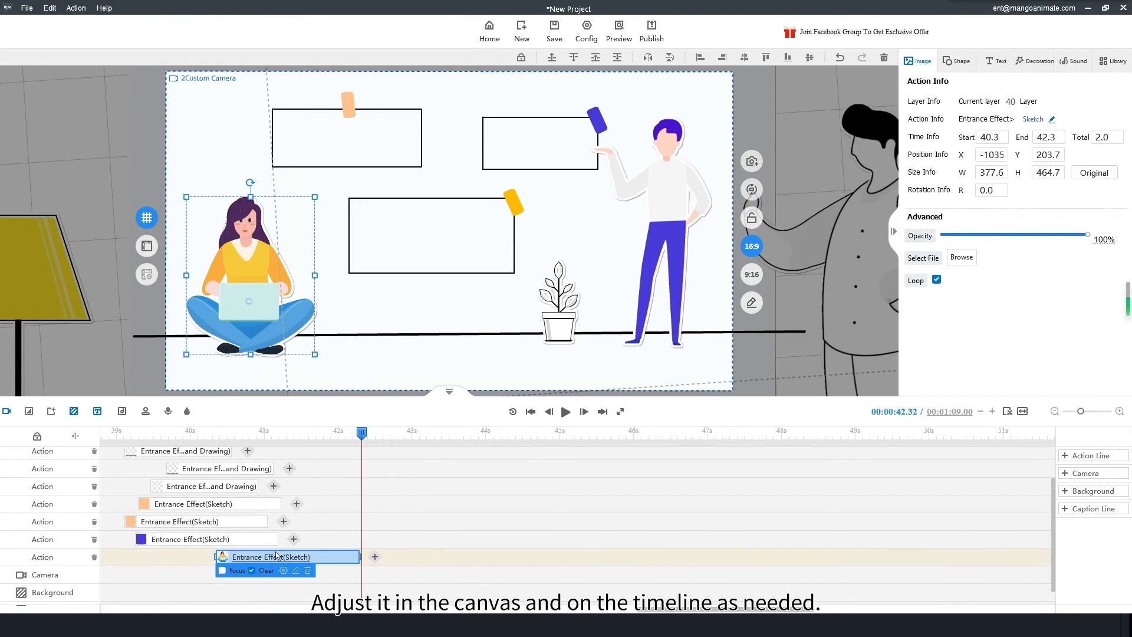
- Apply the Hand Drawing entrance effect to the woman with the laptop and play back her entrance
double_click(277, 556)
left_click(370, 226)
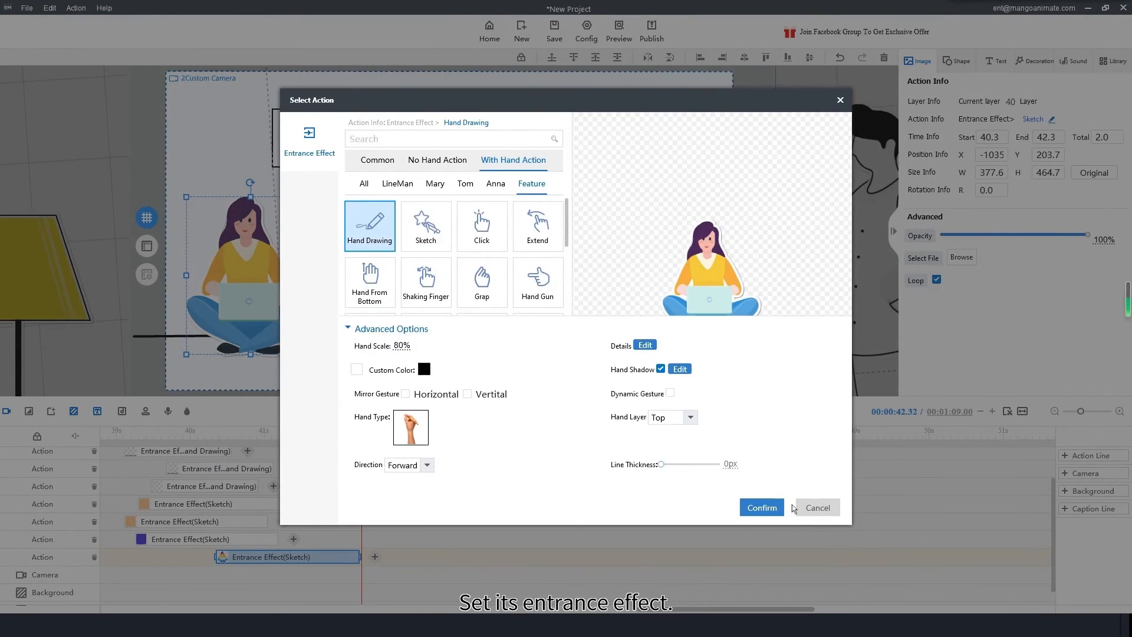
left_click(761, 508)
left_click_drag(361, 432, 212, 442)
key("space")
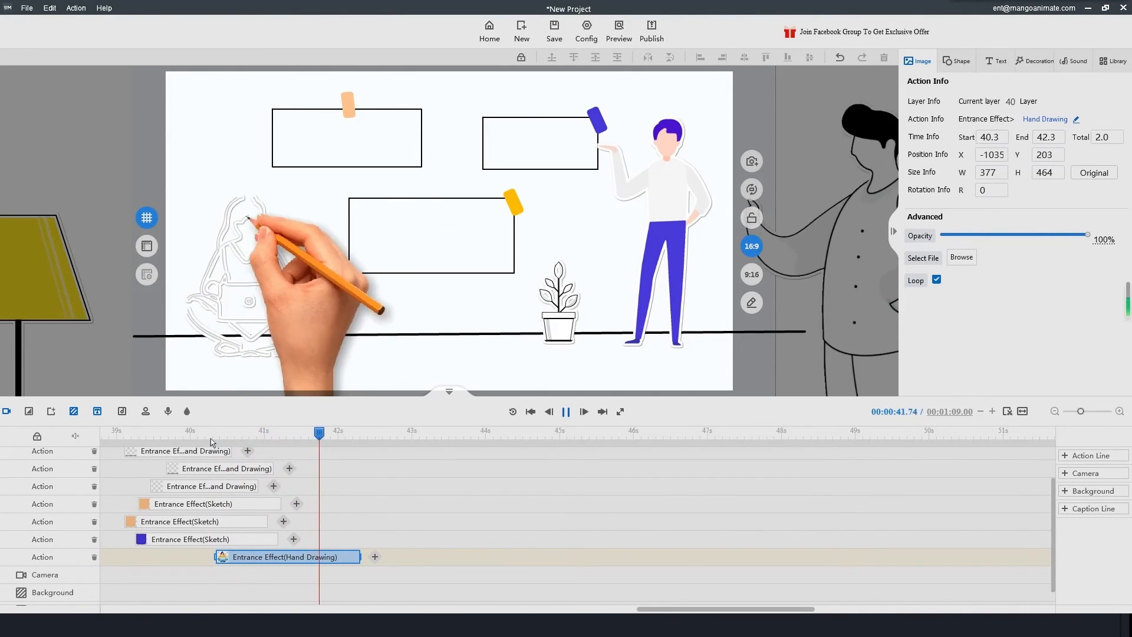
key("space")
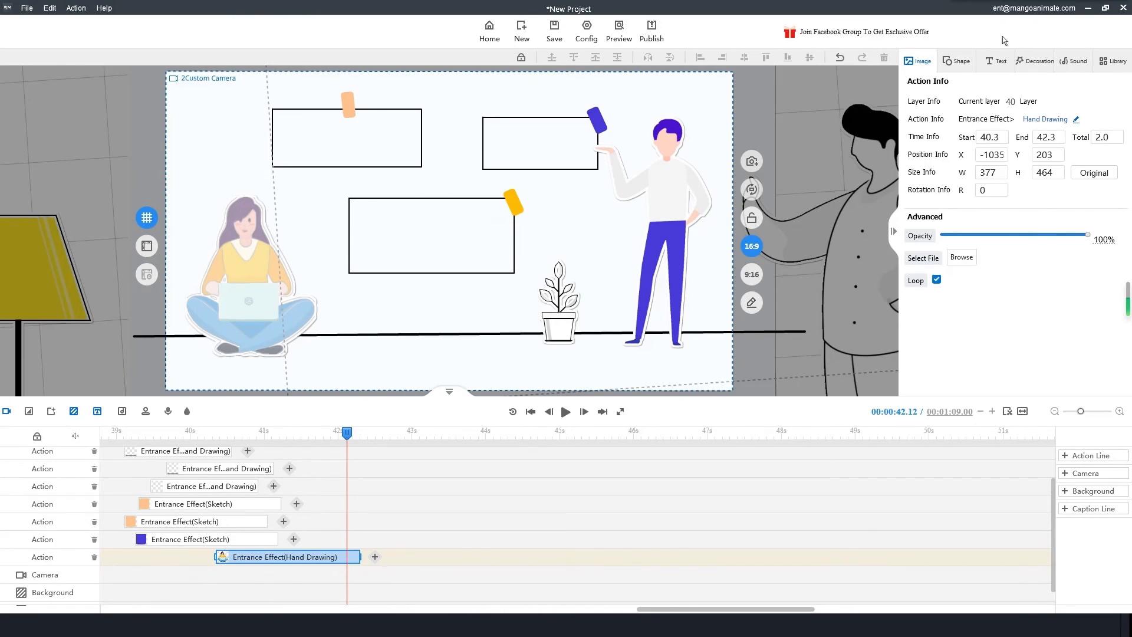
- Add a text box inside the lower rectangle with the text "classes"
left_click(995, 62)
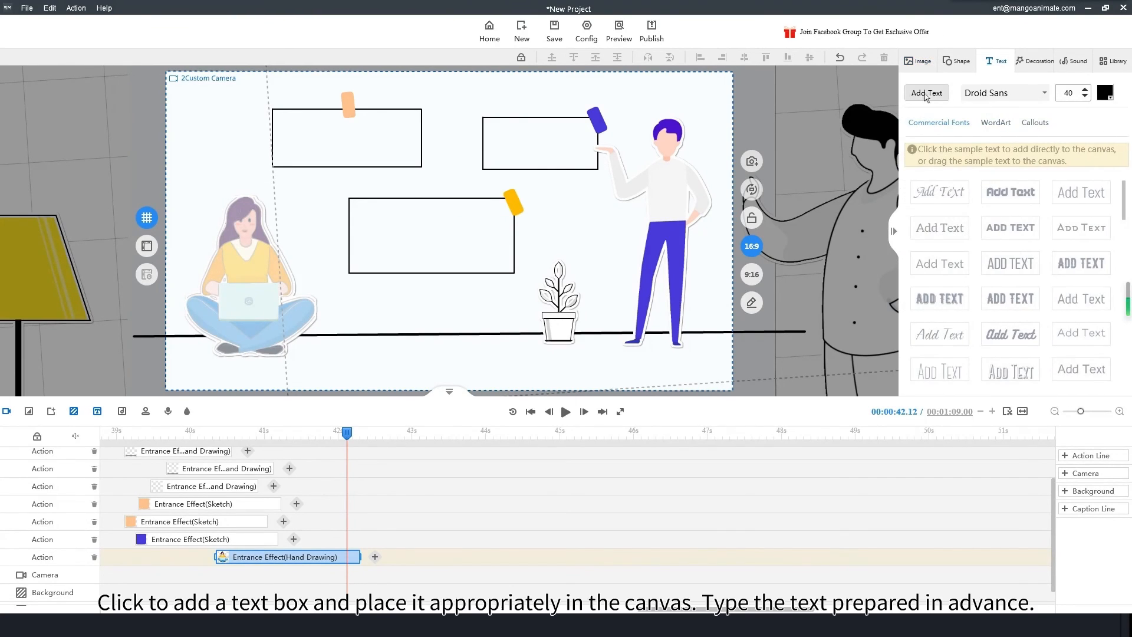
left_click(923, 96)
left_click_drag(473, 224, 294, 221)
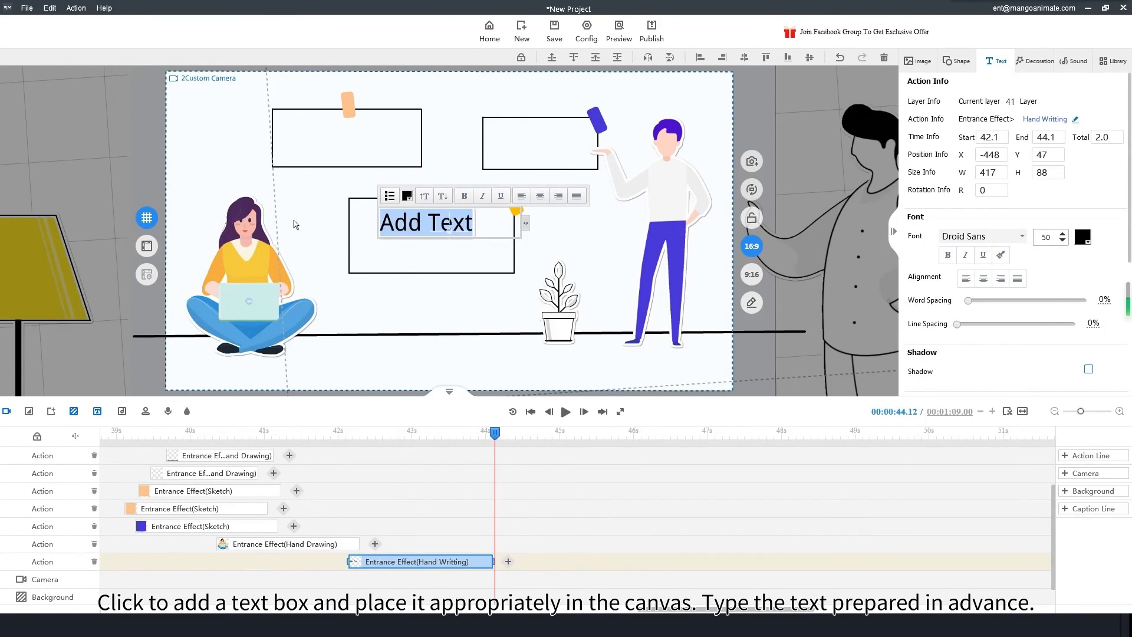
type("classes")
left_click(770, 137)
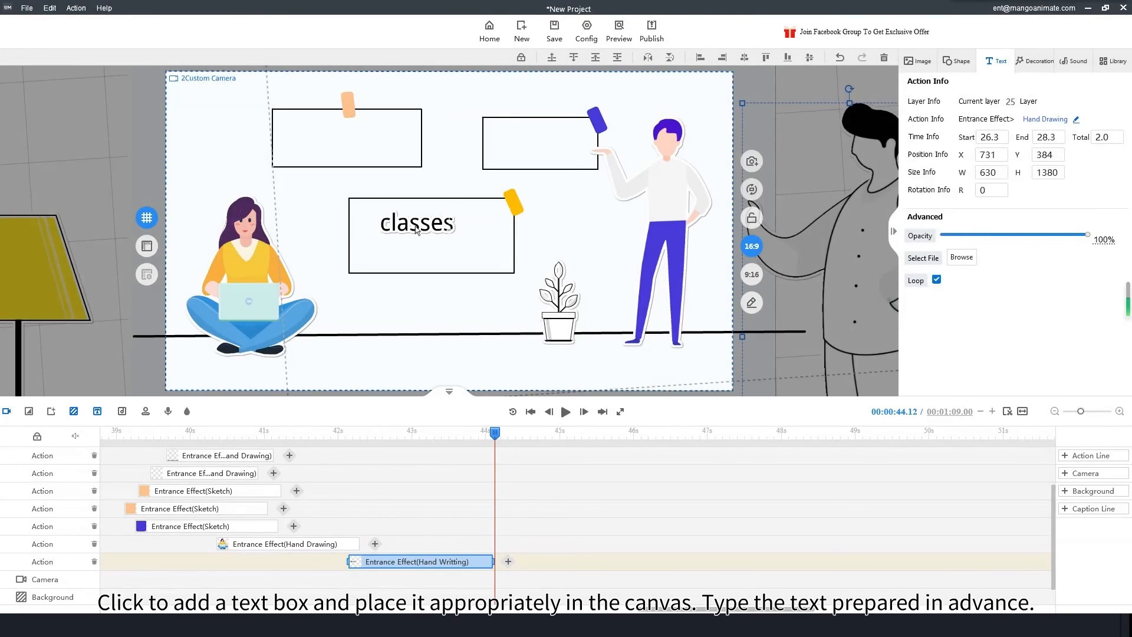
- Enlarge the "classes" text within the lower rectangle, at about X -371, Y 87, and move its clip to start at 39.6 s
left_click(440, 229)
left_click_drag(377, 207, 415, 229)
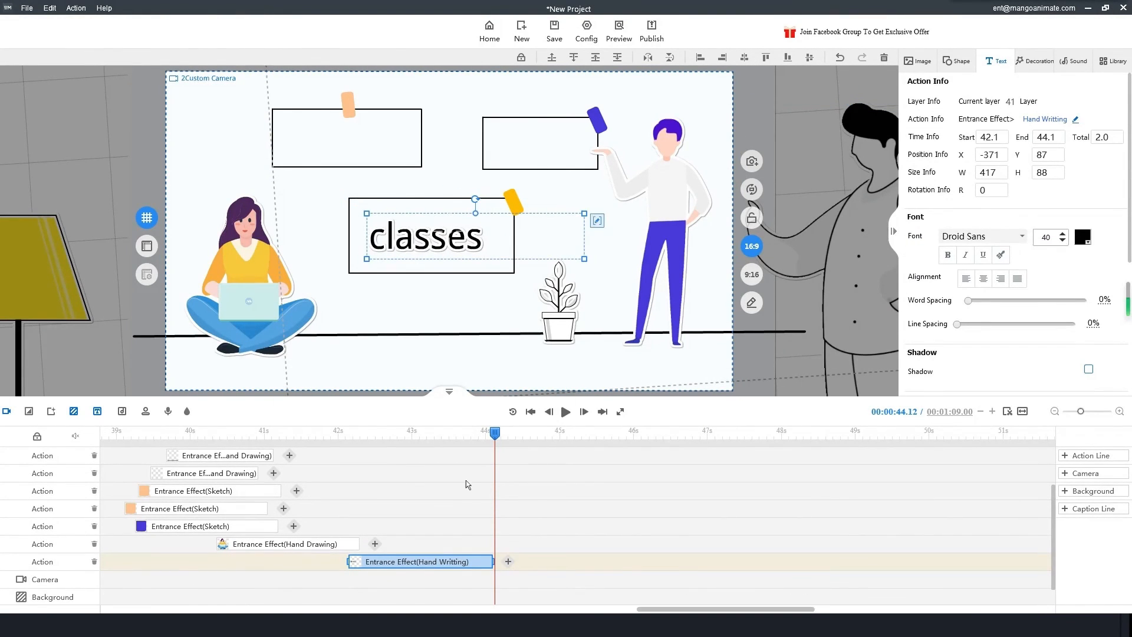
left_click_drag(425, 563, 226, 561)
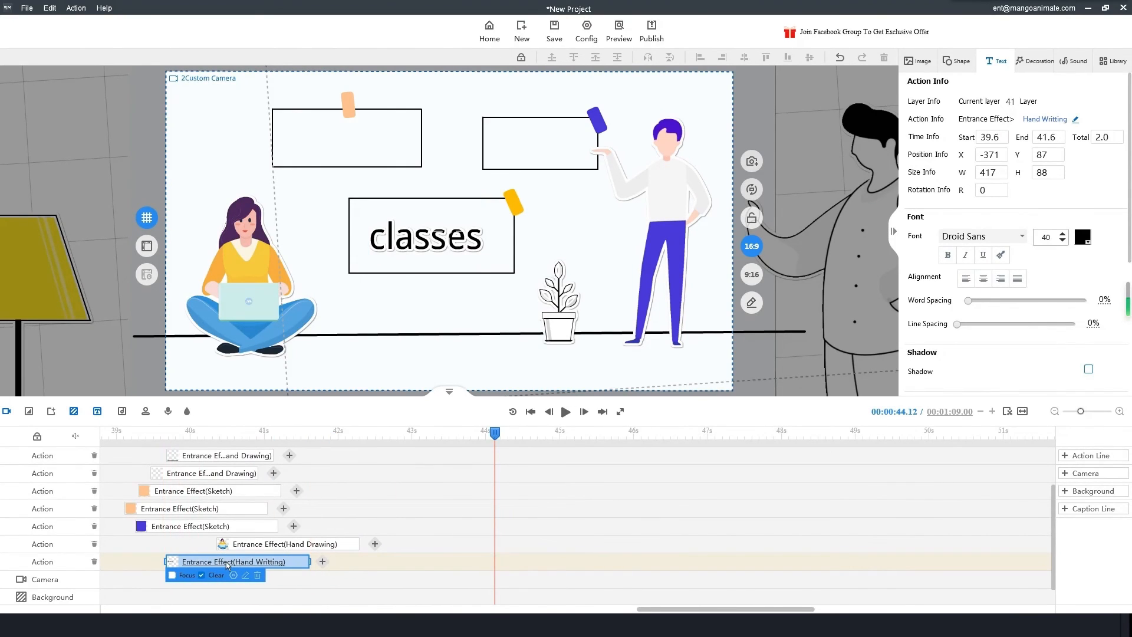
- Apply the Hand Drawing entrance effect with no hand type to the "classes" text and play back its entrance
double_click(225, 561)
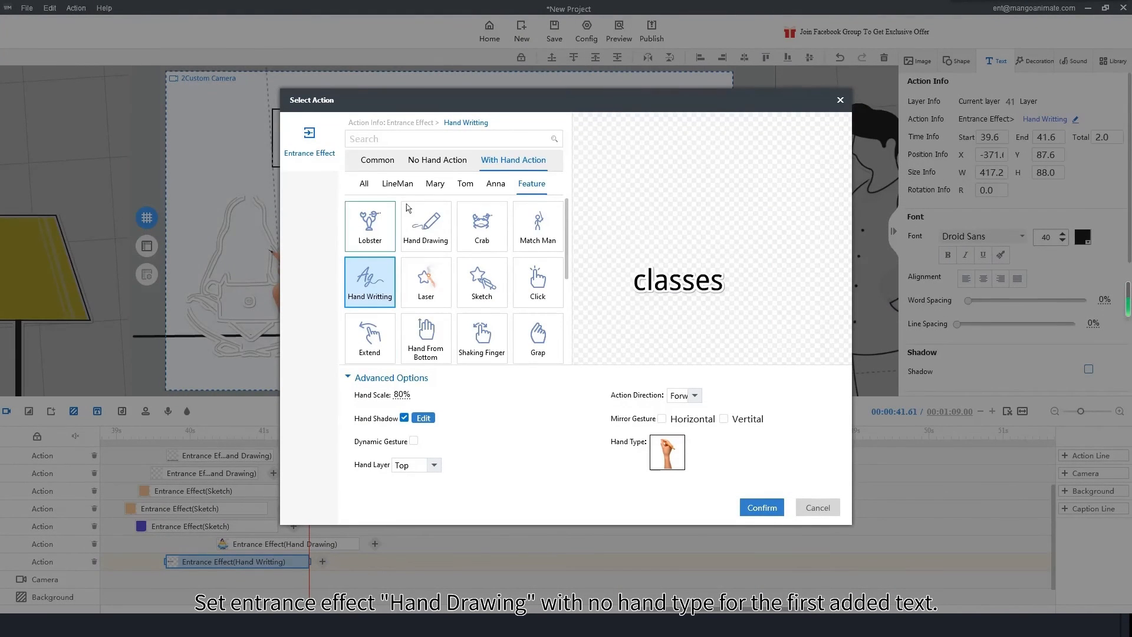
left_click(371, 186)
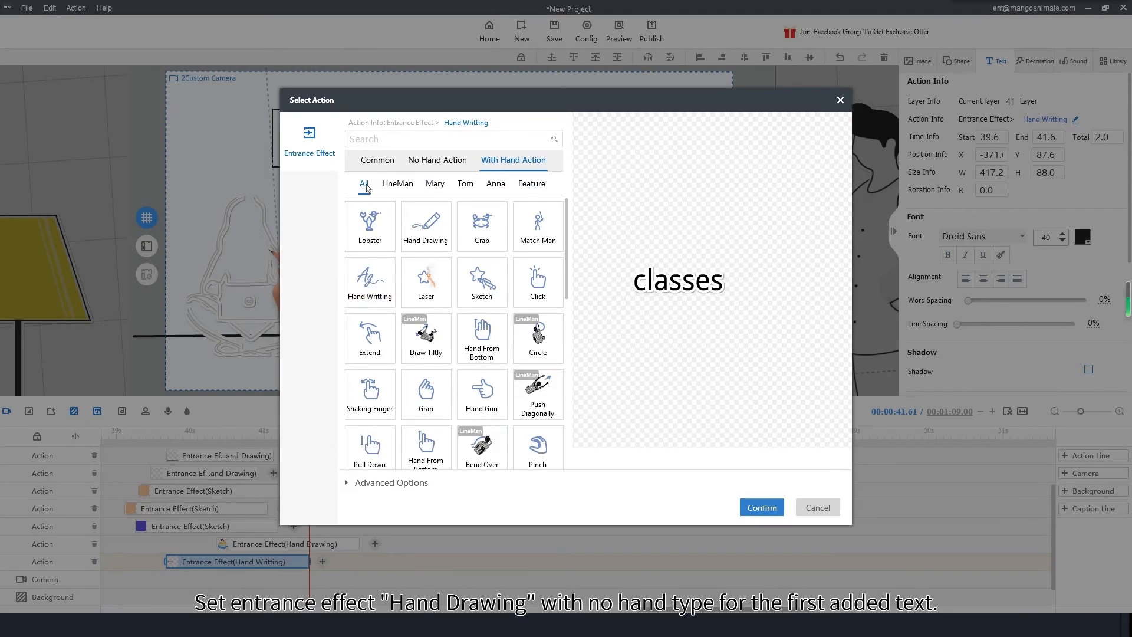
scroll(425, 259, "down", 5)
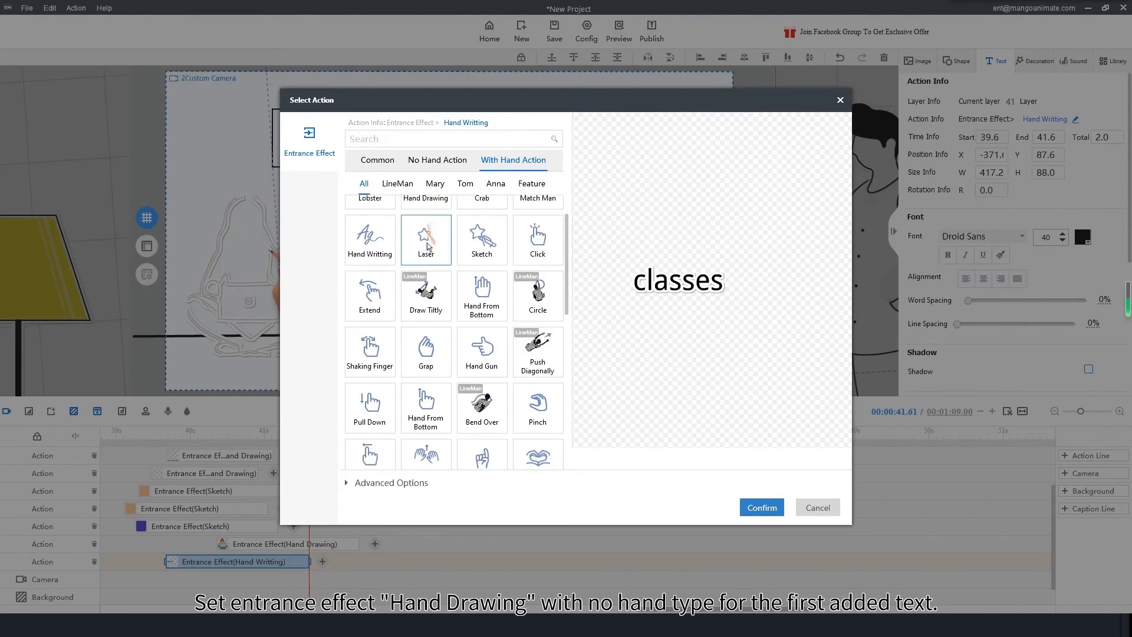
scroll(427, 247, "down", 10)
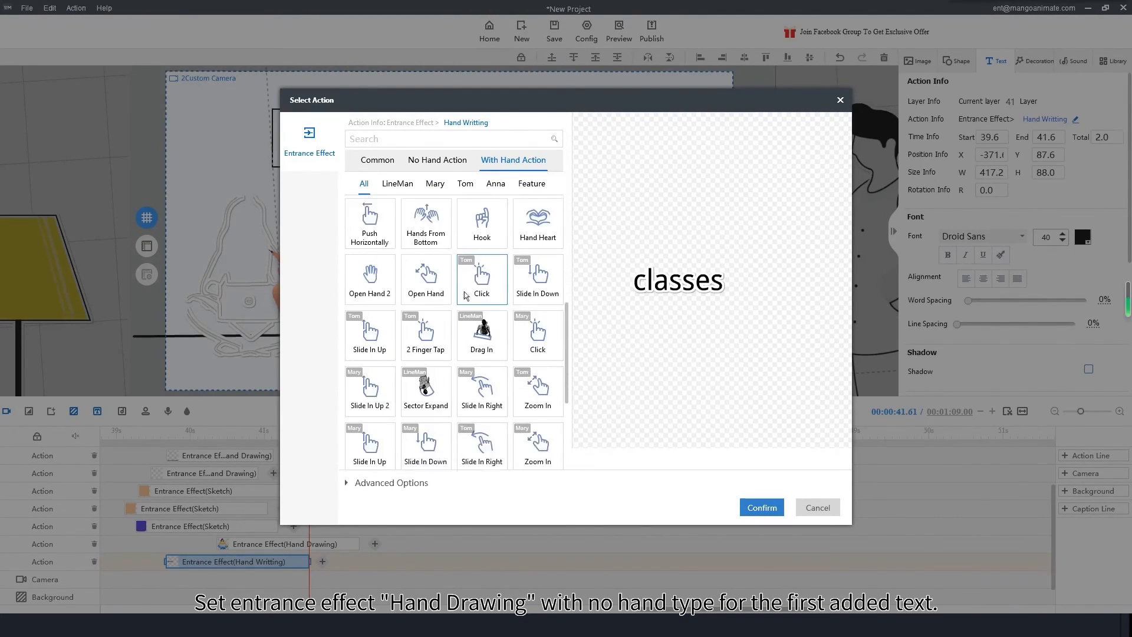
scroll(466, 307, "down", 1)
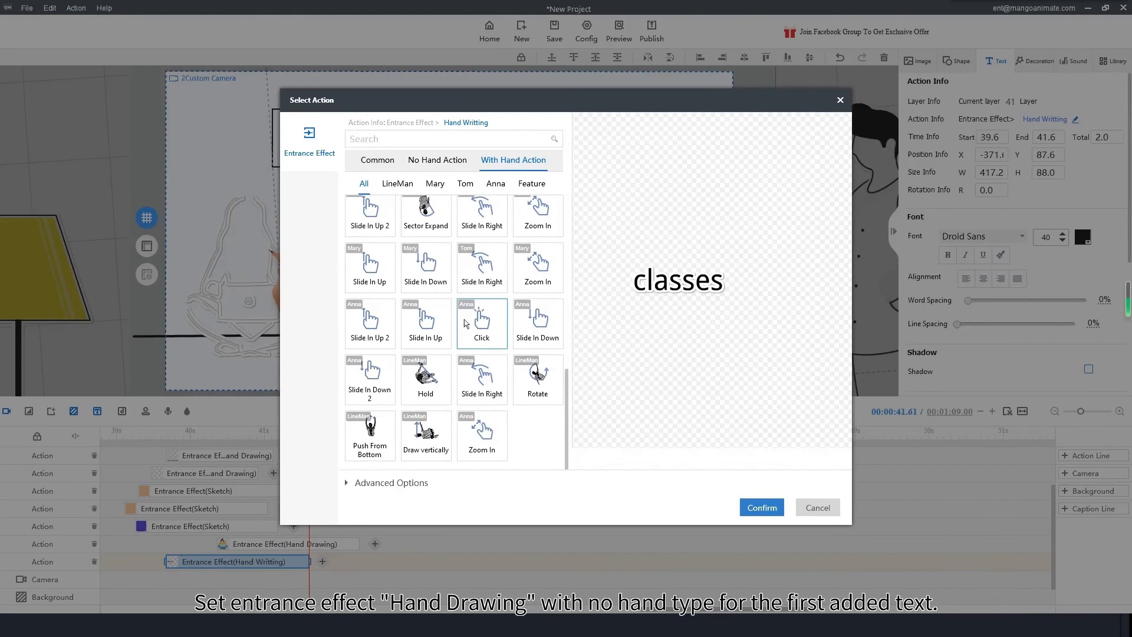
scroll(465, 324, "up", 10)
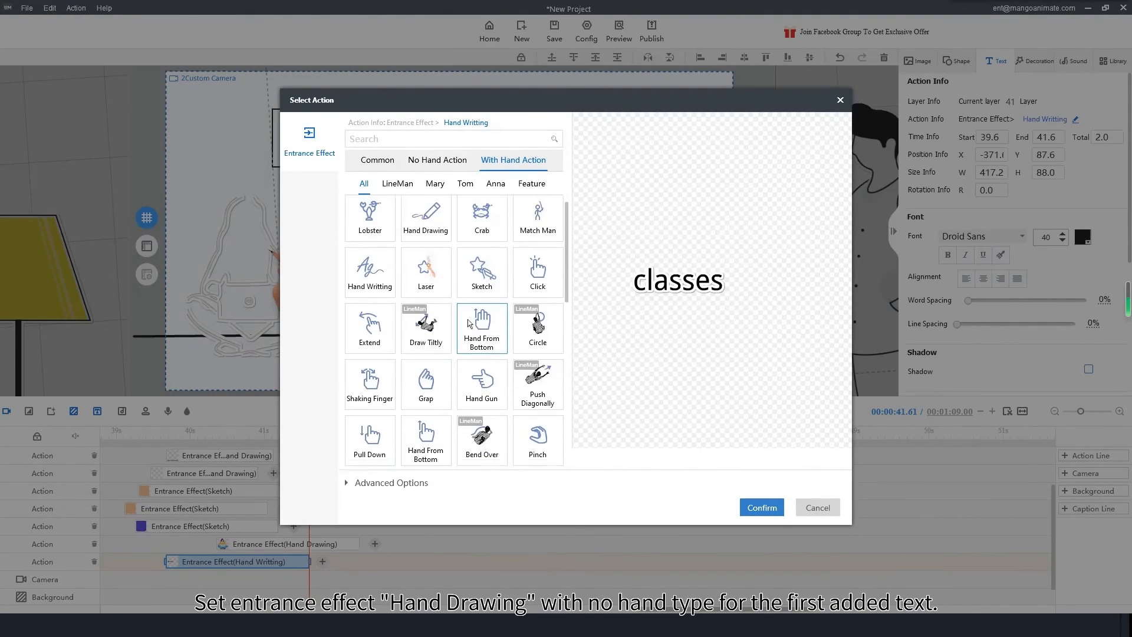
left_click(426, 223)
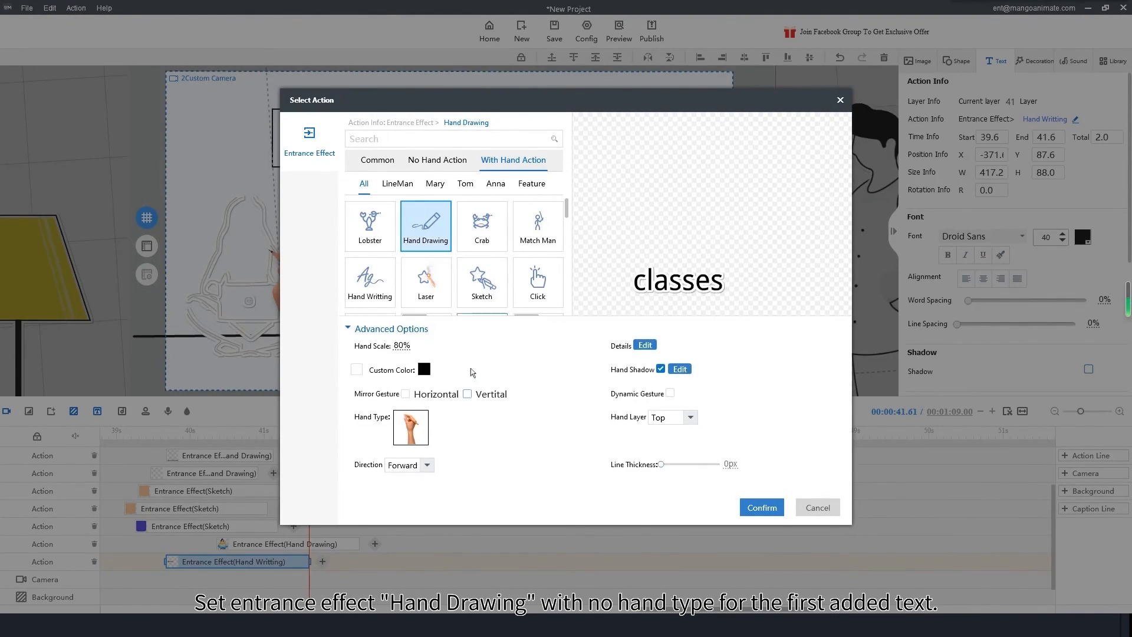
left_click(412, 427)
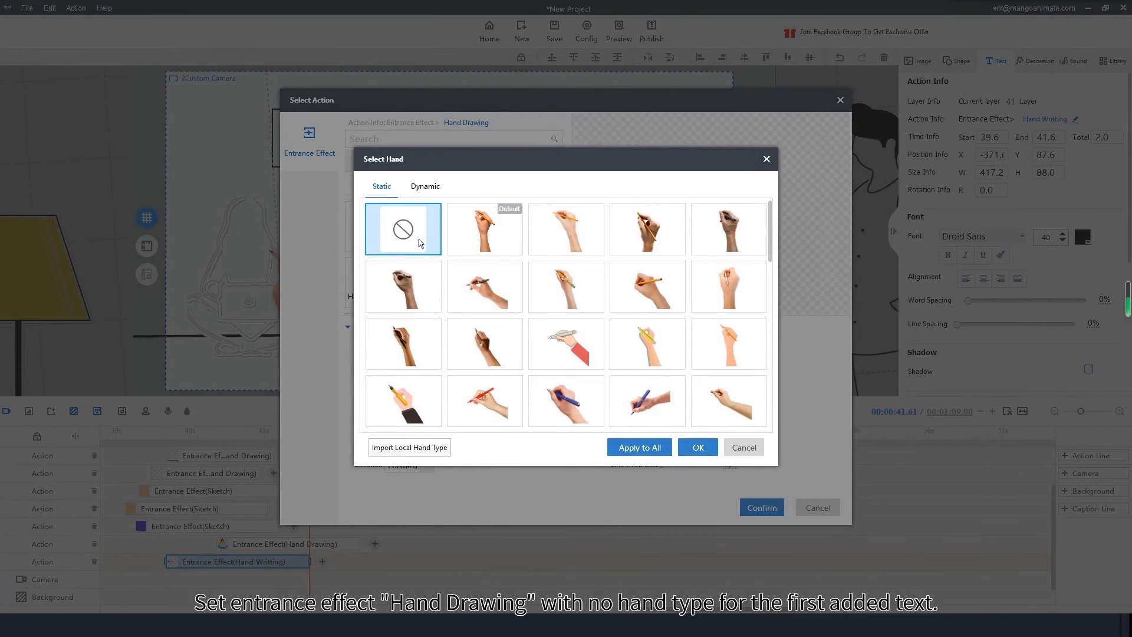
left_click(699, 446)
left_click(761, 508)
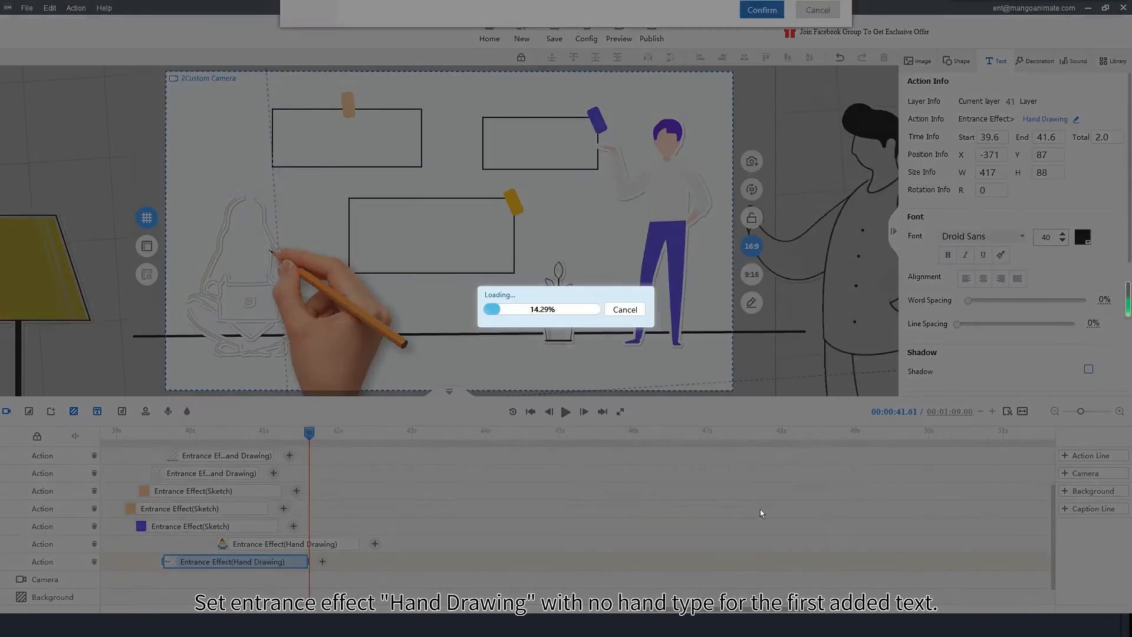
left_click_drag(310, 438, 149, 448)
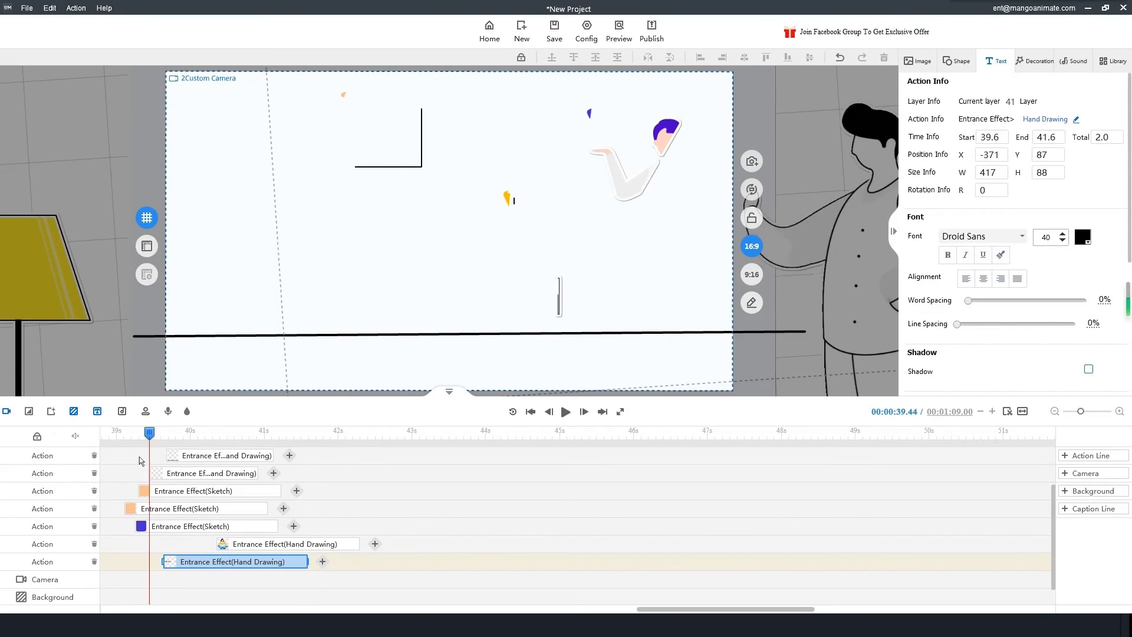
key("space")
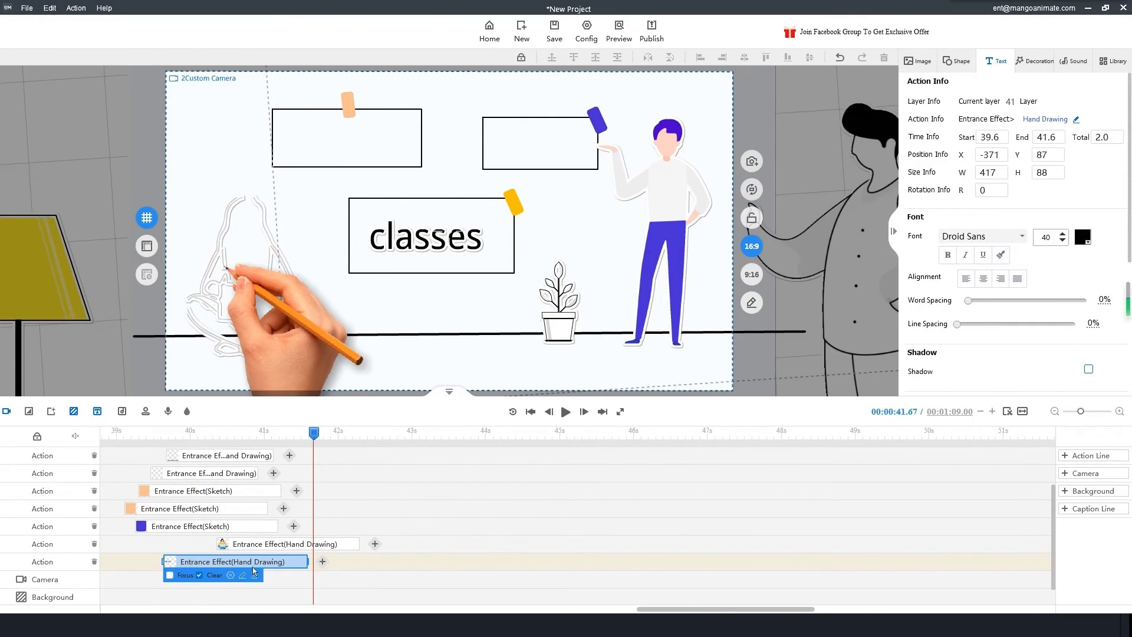
- Duplicate the "classes" text clip and place the copy in the upper-left rectangle, at about X -611, Y -214
left_click(255, 563)
key("ctrl+c")
key("ctrl+v")
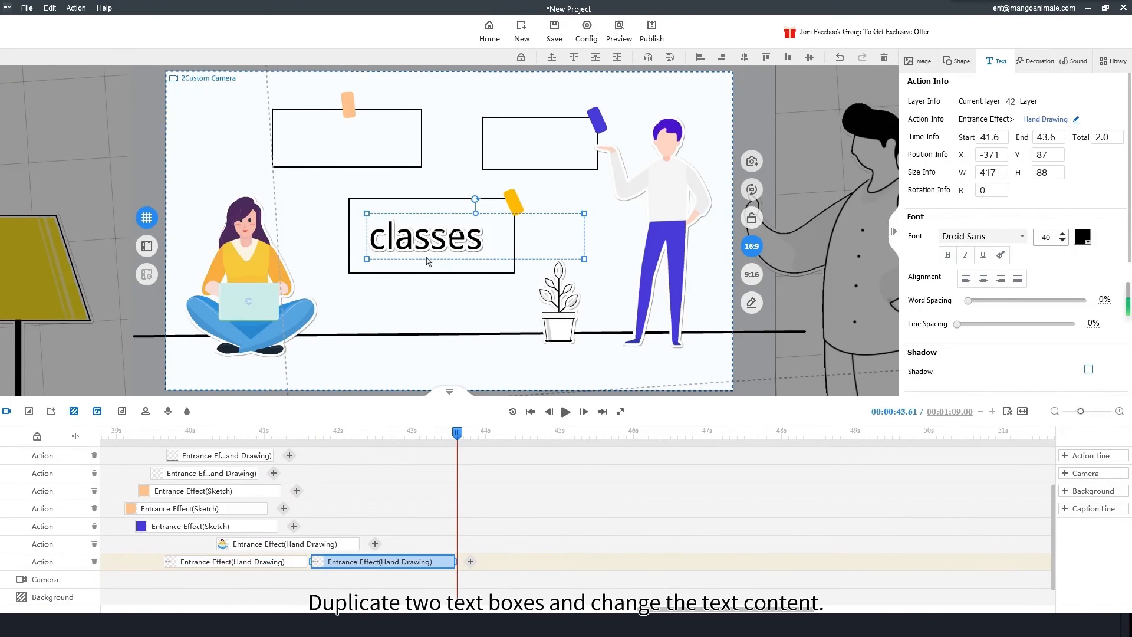
left_click_drag(449, 240, 368, 138)
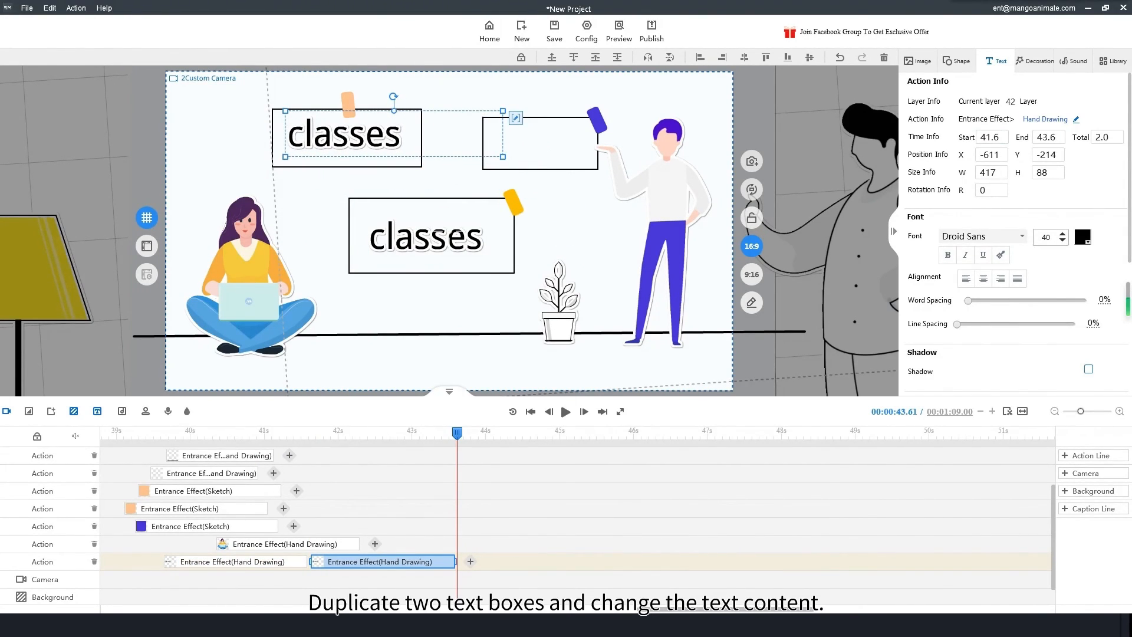
- Change the duplicated text to "storytelling" and shift it to about X -731, Y -217
double_click(404, 137)
left_click_drag(336, 137, 266, 135)
type("storytelling")
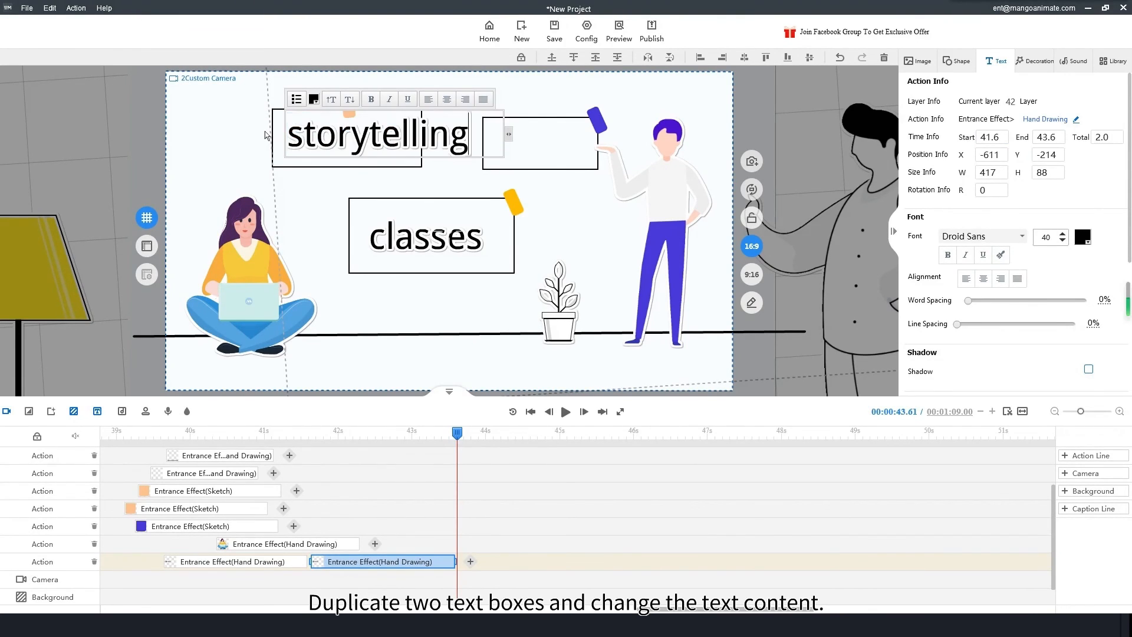
left_click(783, 124)
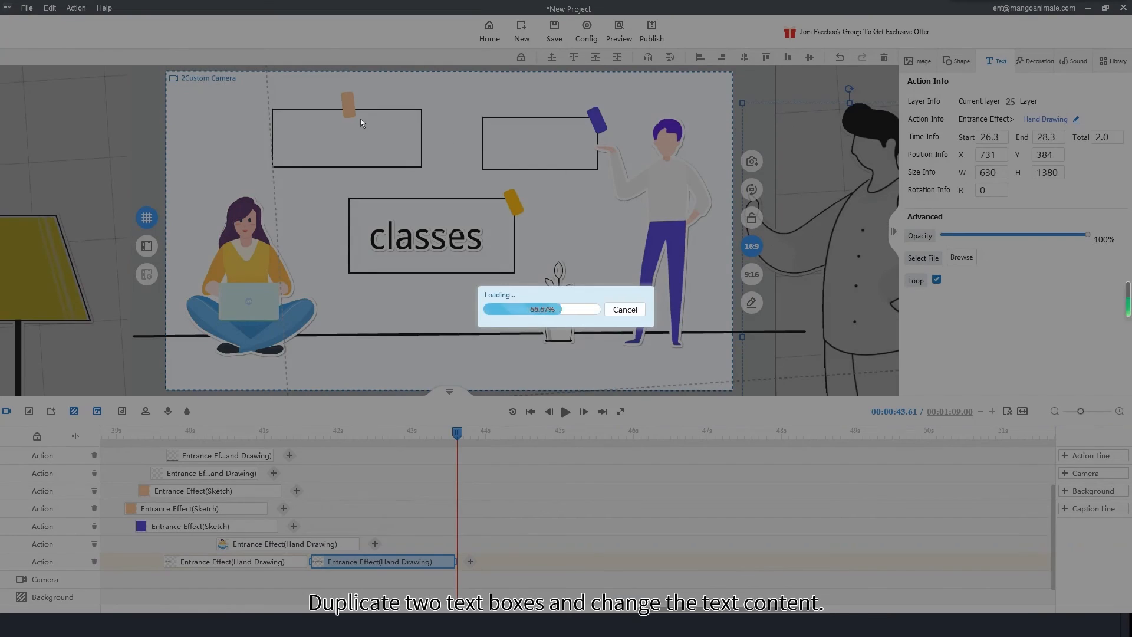
left_click_drag(384, 148, 356, 143)
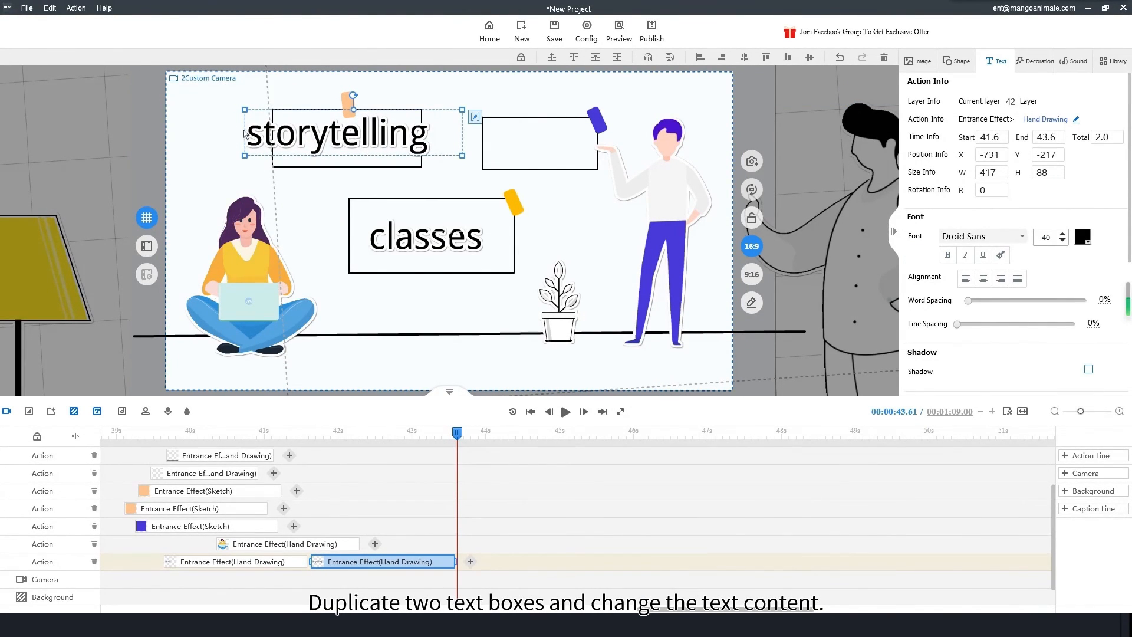
- Widen the rectangle around "storytelling" to about 646 × 174 so that it frames the whole word
left_click(281, 167)
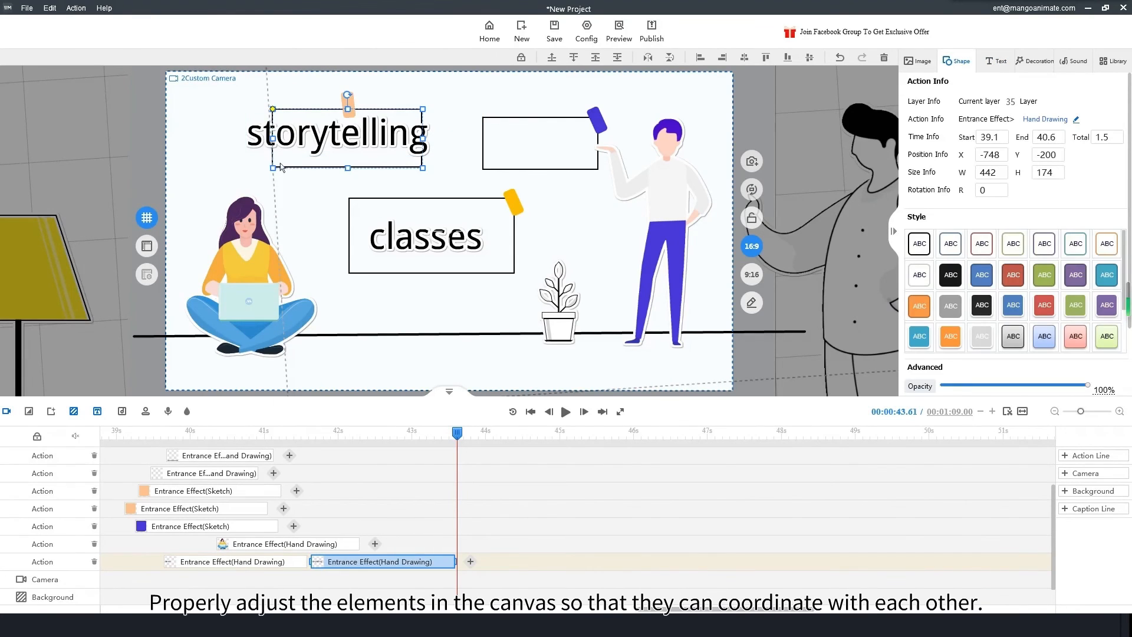
left_click_drag(274, 141, 244, 148)
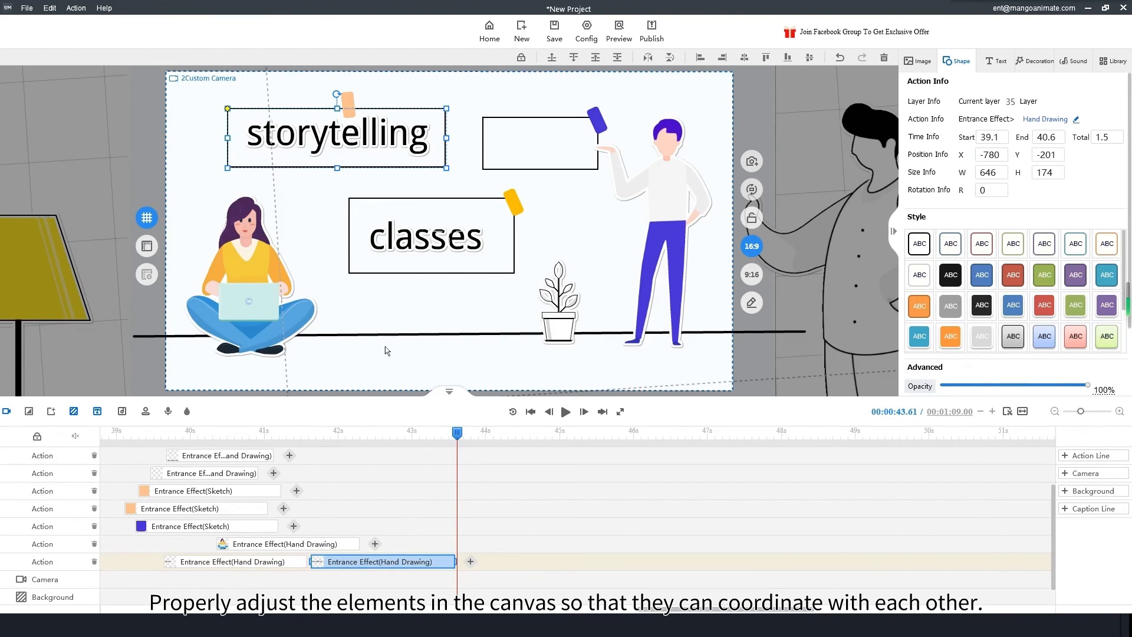
- Move the "storytelling" text clip onto a new action line of its own, starting at 39.4 s, and play back the entrances
left_click_drag(345, 562, 246, 599)
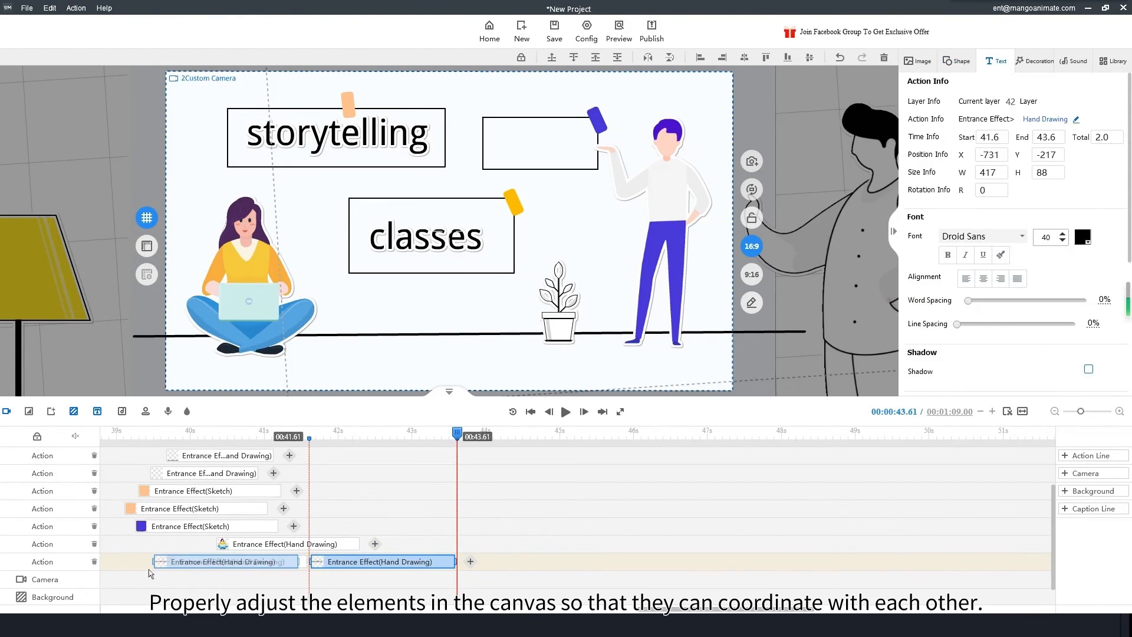
mouse_move(148, 569)
left_mouse_down()
mouse_move(118, 541)
mouse_move(98, 543)
left_mouse_up()
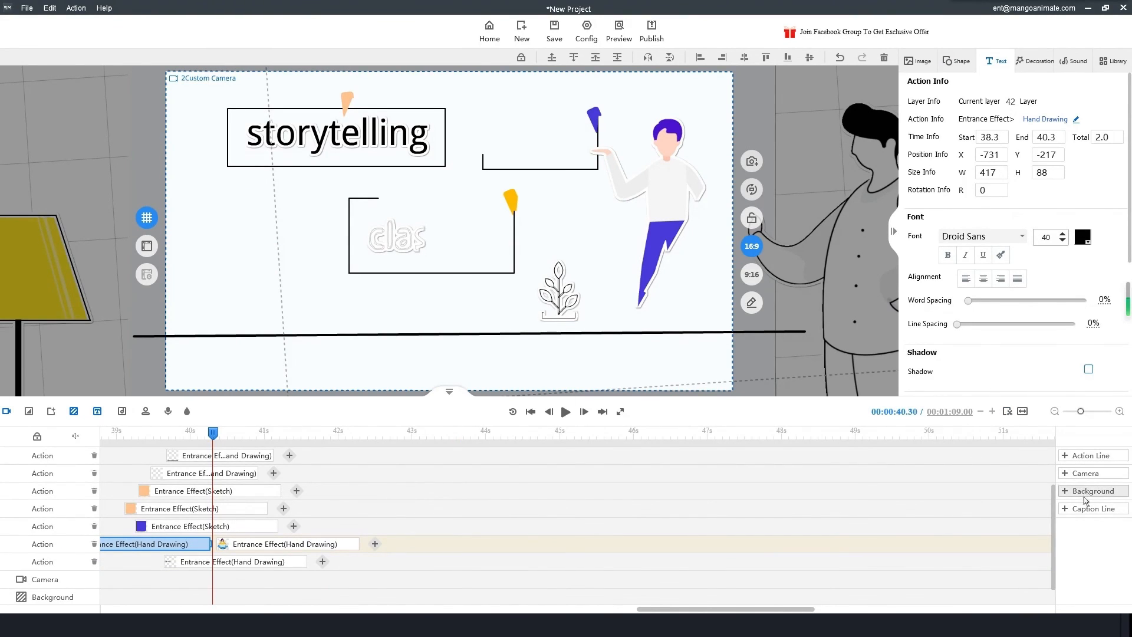
left_click(1070, 460)
left_click_drag(119, 530, 197, 584)
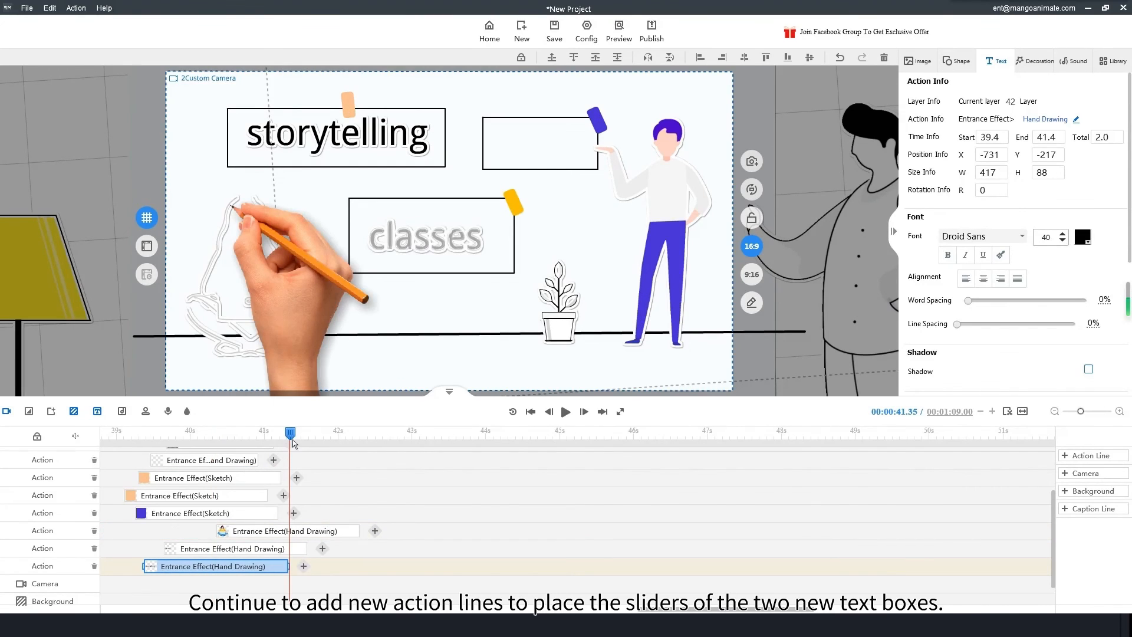
left_click(151, 436)
key("space")
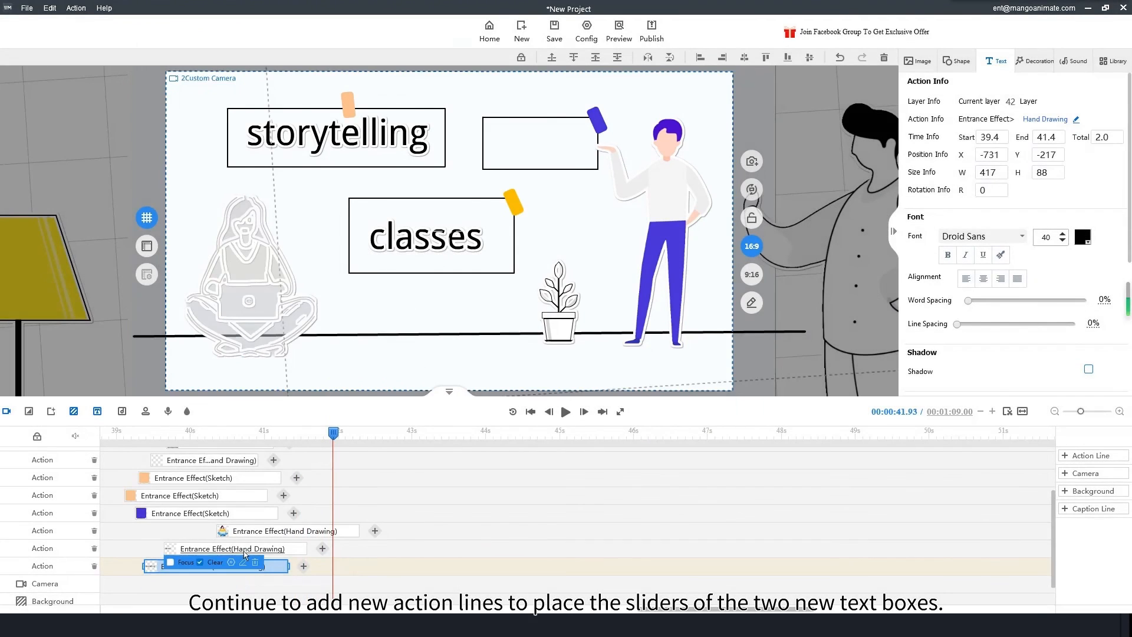
- Duplicate the "classes" text clip and place the copy in the empty upper-right rectangle, at about X -27, Y -191
left_click(245, 550)
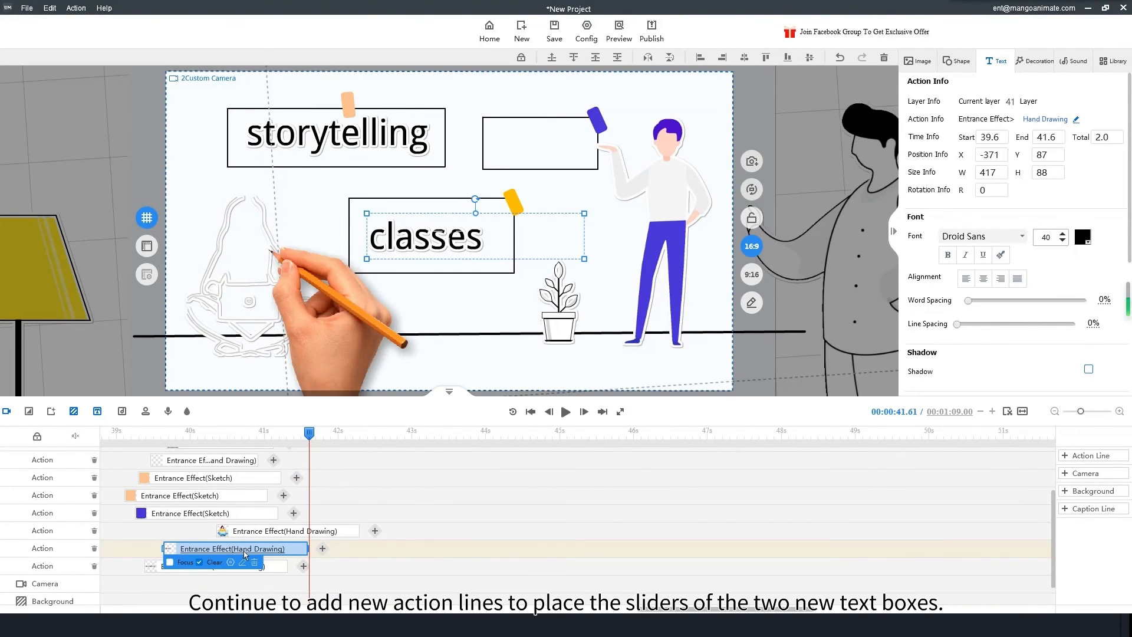
left_click(322, 548)
left_click_drag(423, 241, 541, 146)
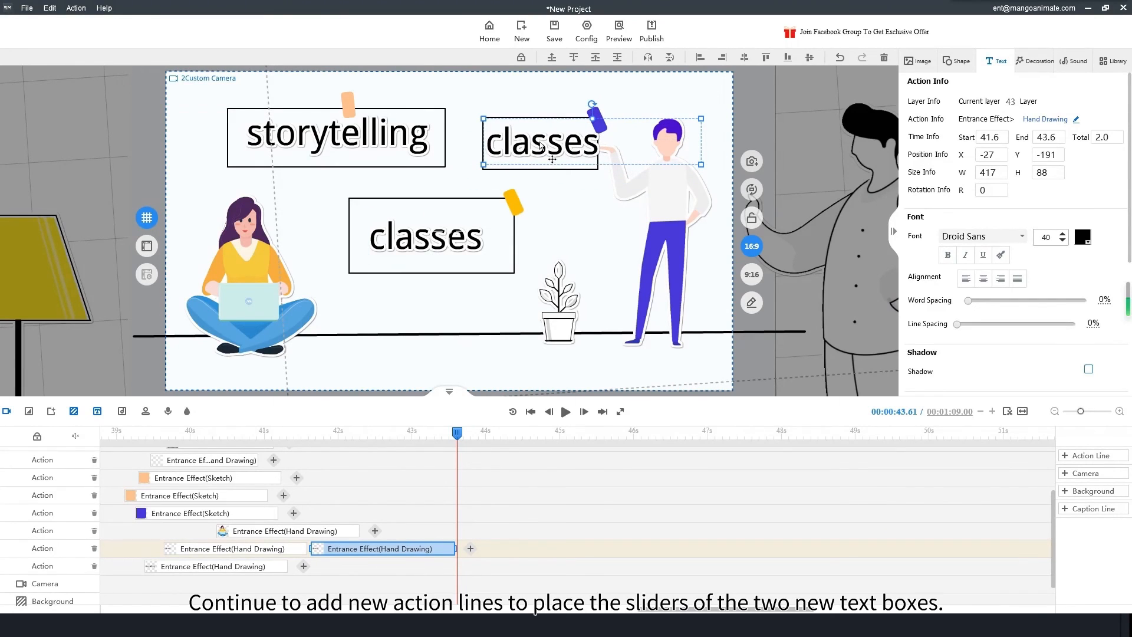
- Change the duplicated text to "training" and shift it to about X -57, Y -190
double_click(600, 147)
double_click(582, 142)
type("training")
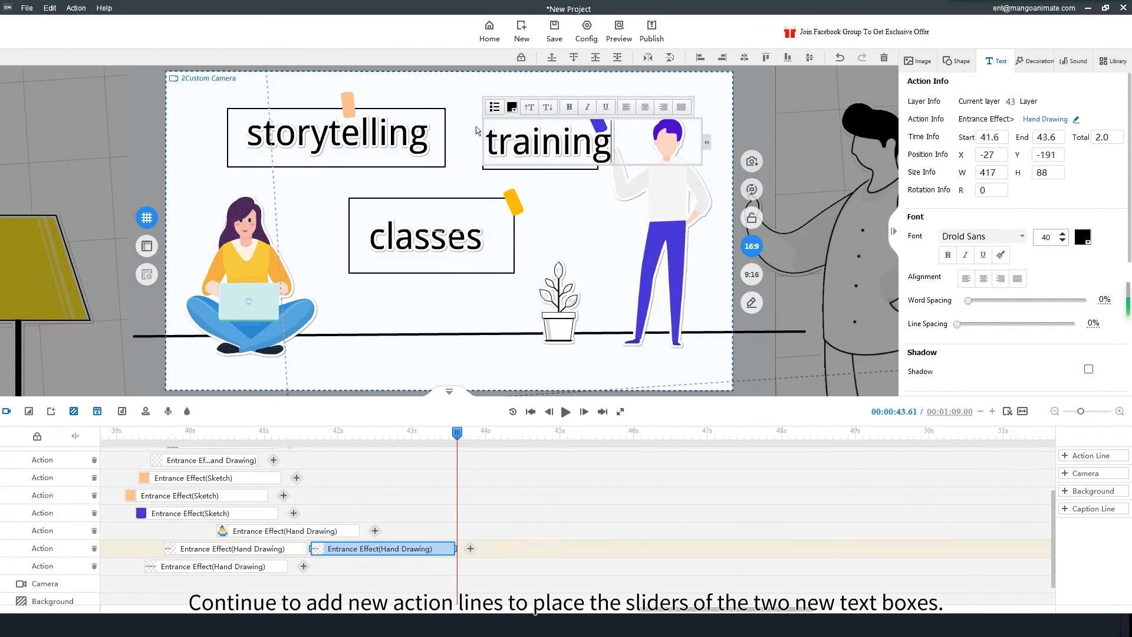
left_click(727, 126)
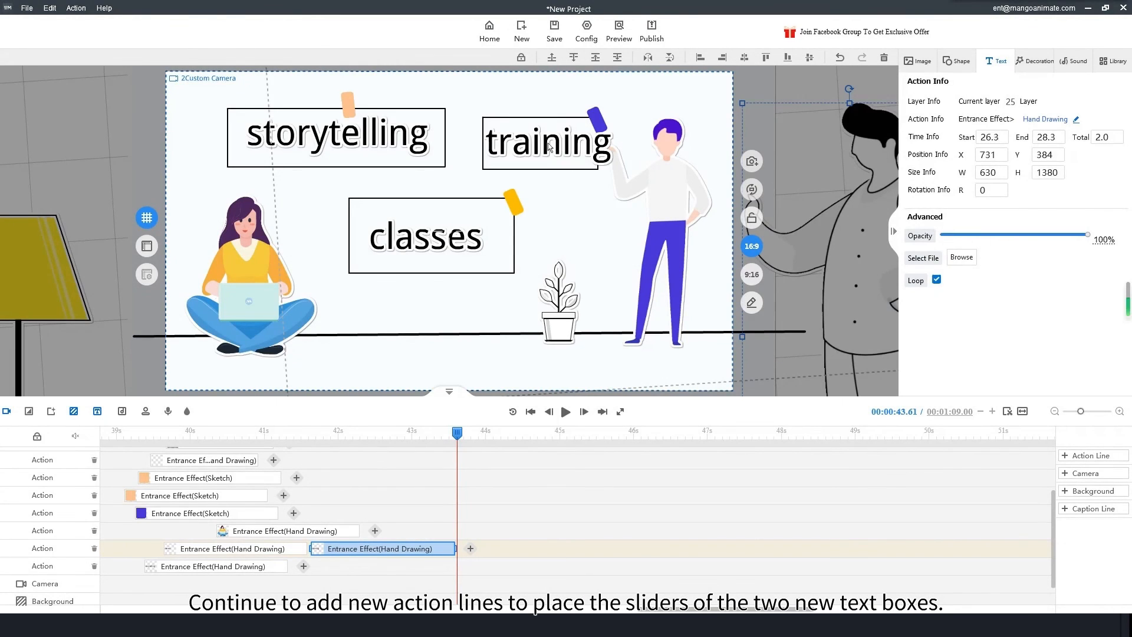
left_click(548, 147)
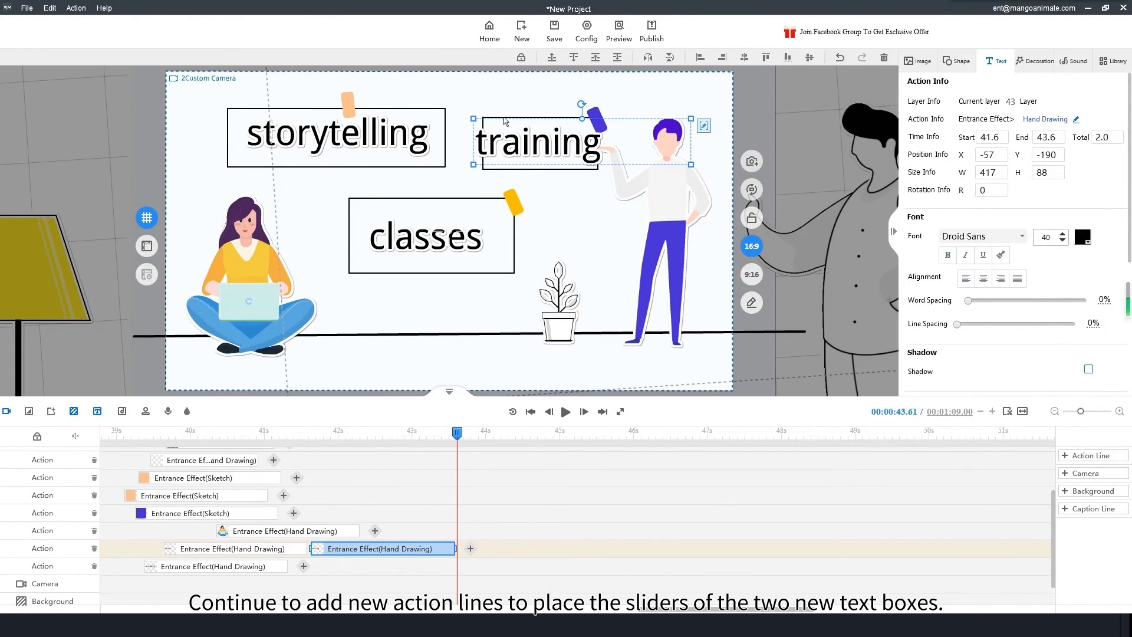
- Widen the rectangle around "training" to about 412 × 157 and center the text in it at about X -74, Y -186
left_click(484, 144)
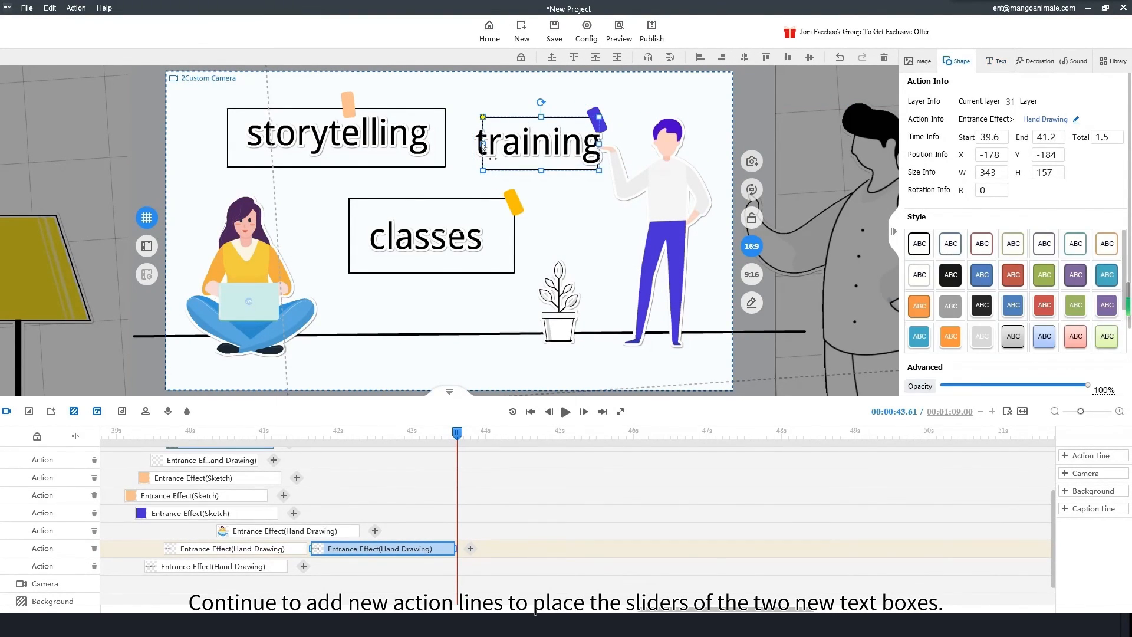
mouse_move(472, 143)
left_mouse_down()
mouse_move(460, 142)
mouse_move(477, 165)
left_mouse_up()
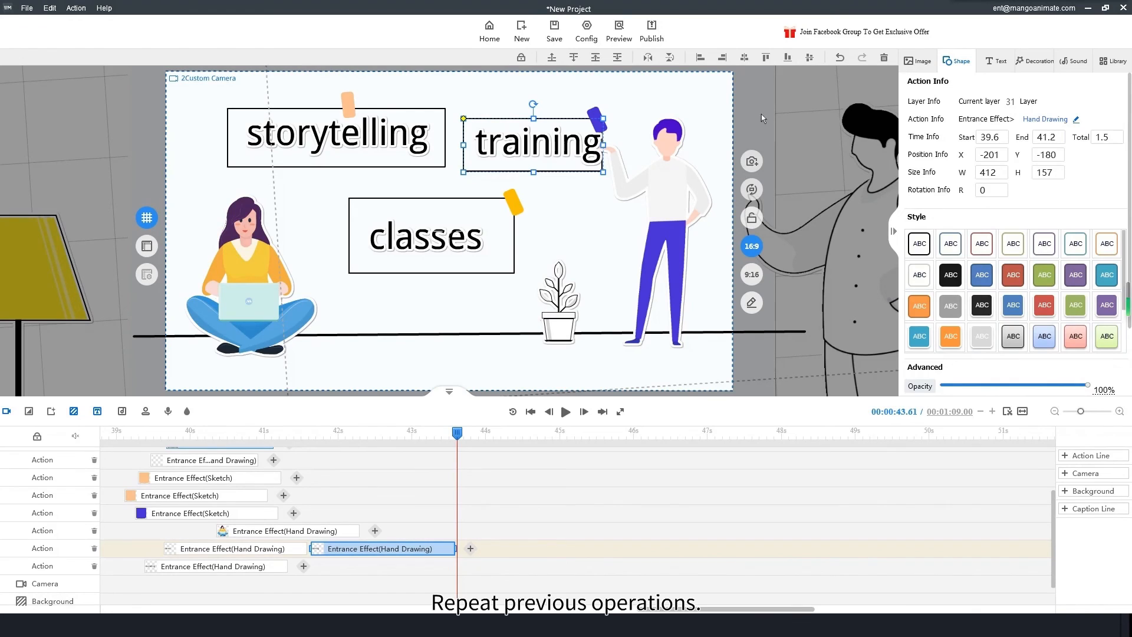
left_click(543, 148)
left_click_drag(542, 148, 546, 149)
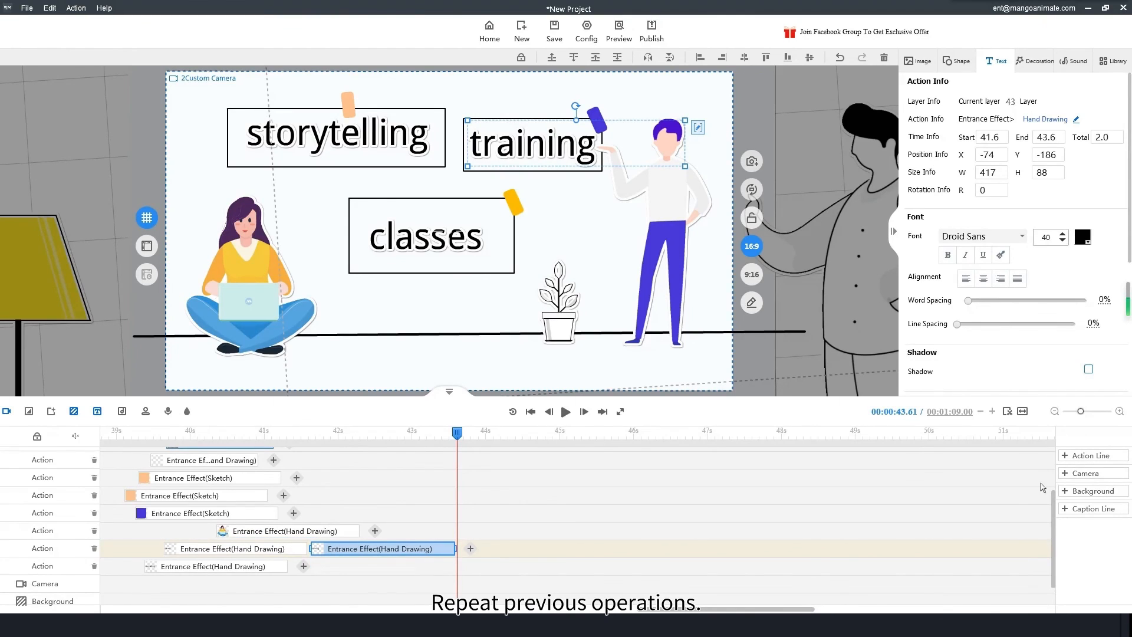
- Add another action line and move the "training" text clip onto it, starting at 39.6 s
left_click(1077, 461)
mouse_move(361, 536)
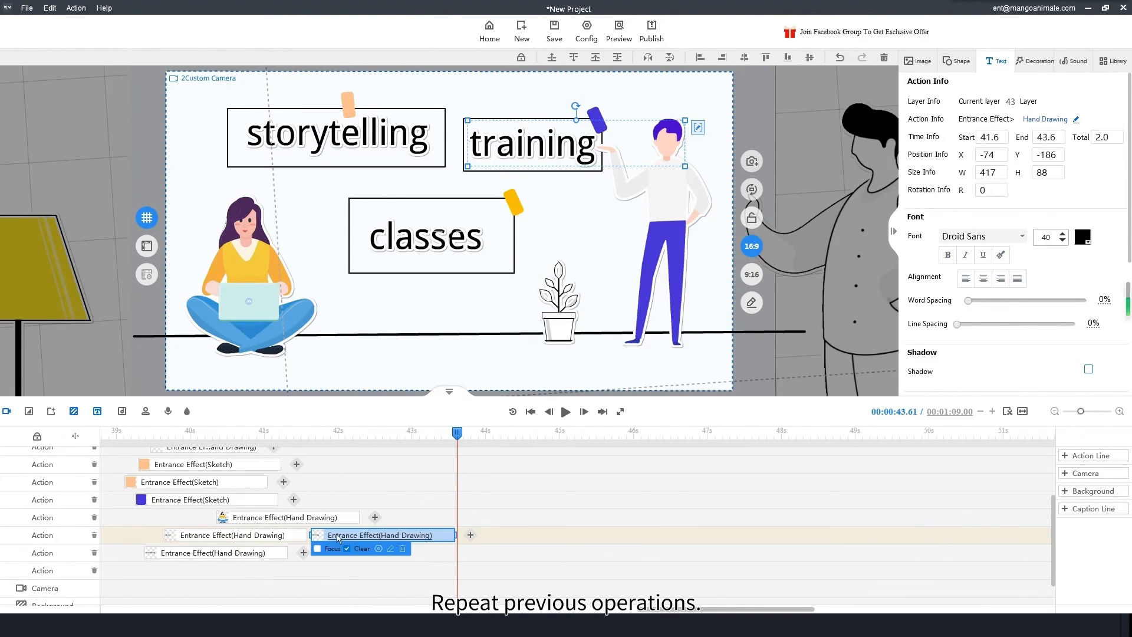
mouse_move(338, 538)
left_mouse_down()
mouse_move(275, 571)
mouse_move(190, 571)
left_mouse_up()
- Play back the scene to check the timed entrances of the characters, frames and three text labels
left_click(311, 433)
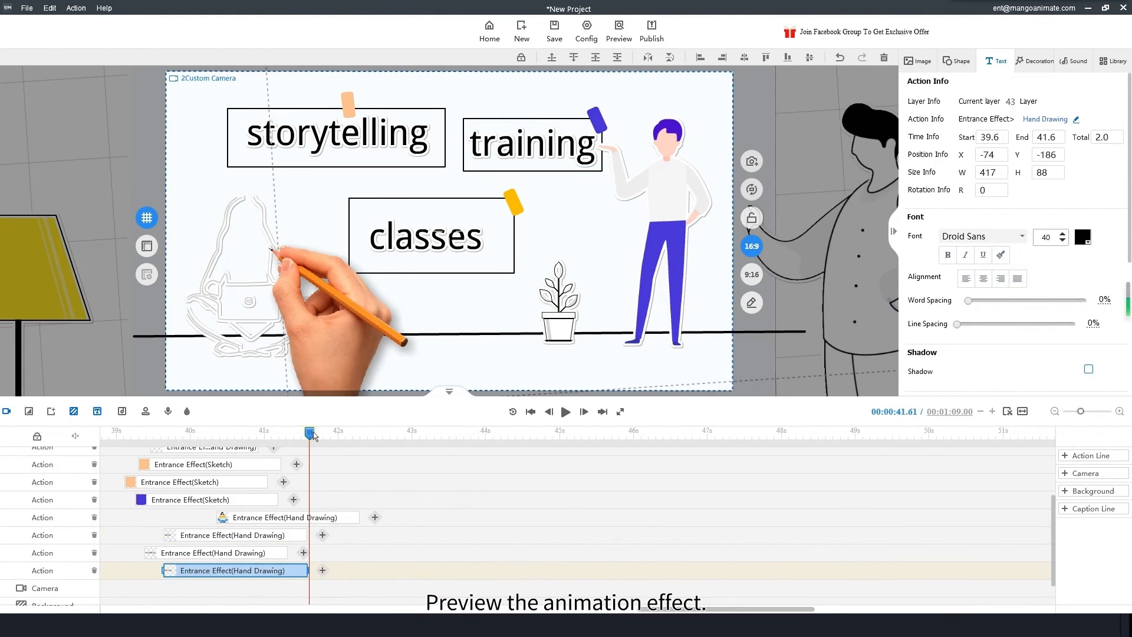
key("space")
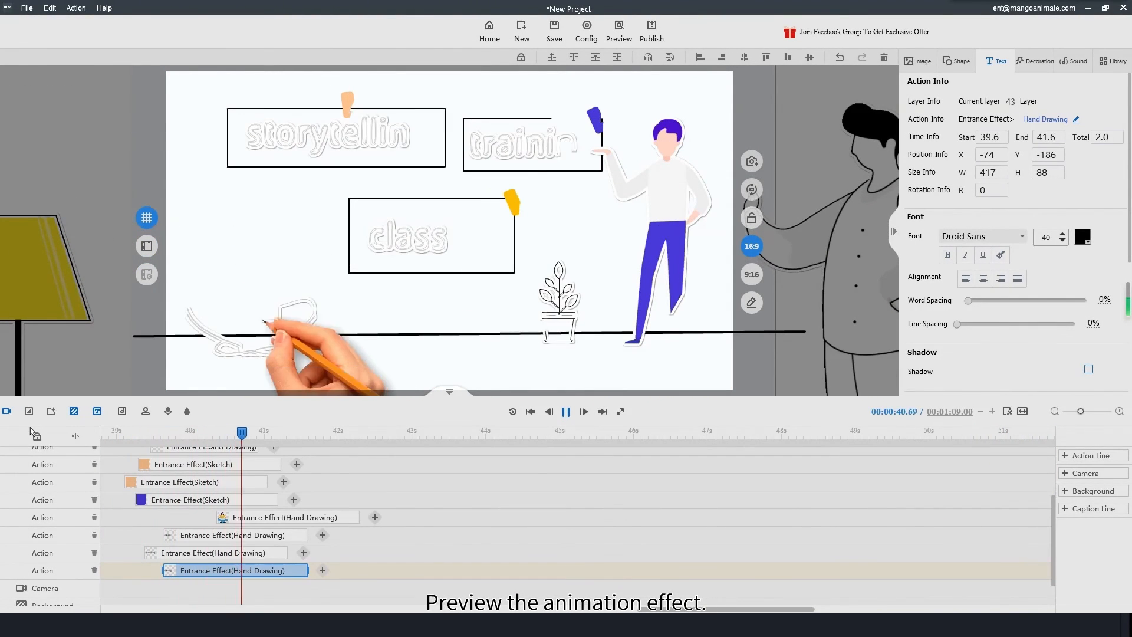
key("space")
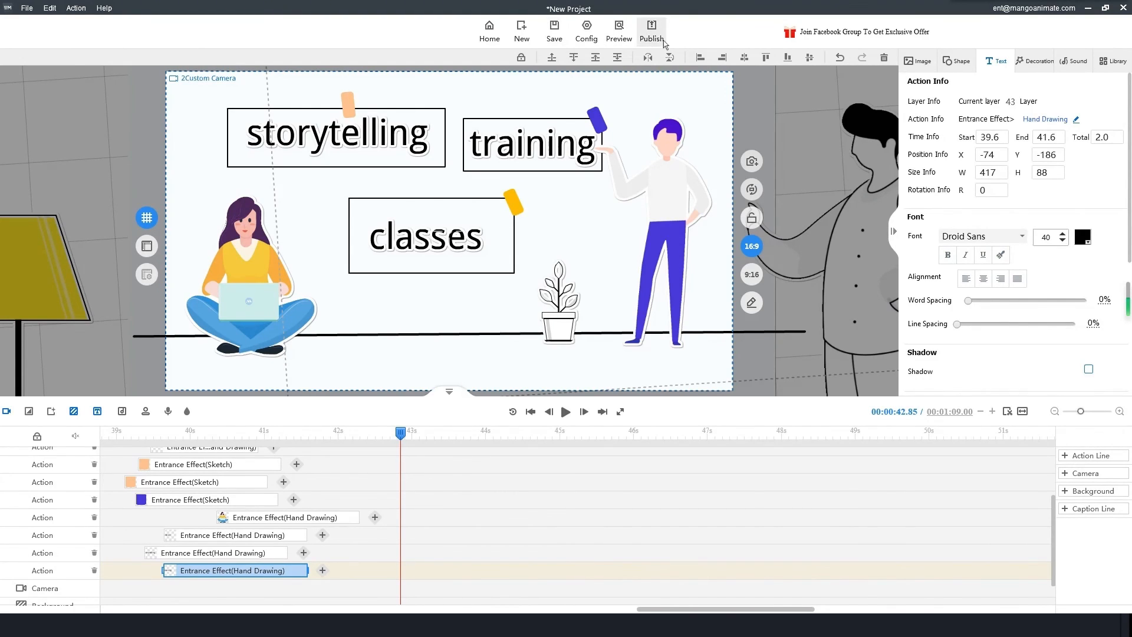
- Save the project to the Desktop as New-Project.ac
left_click(553, 36)
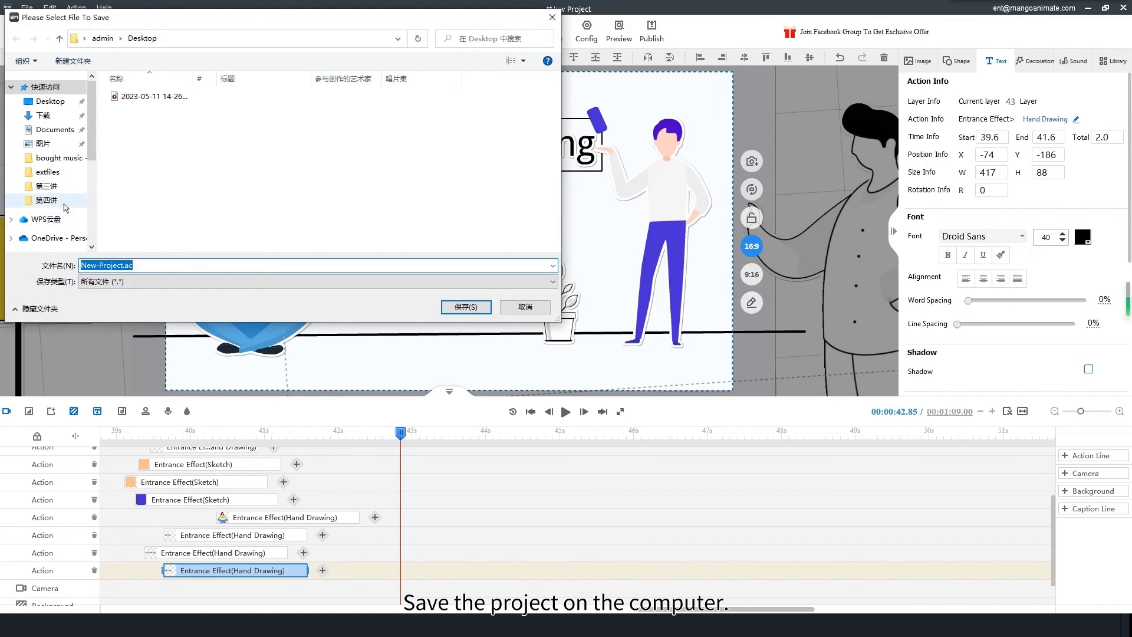
left_click(41, 100)
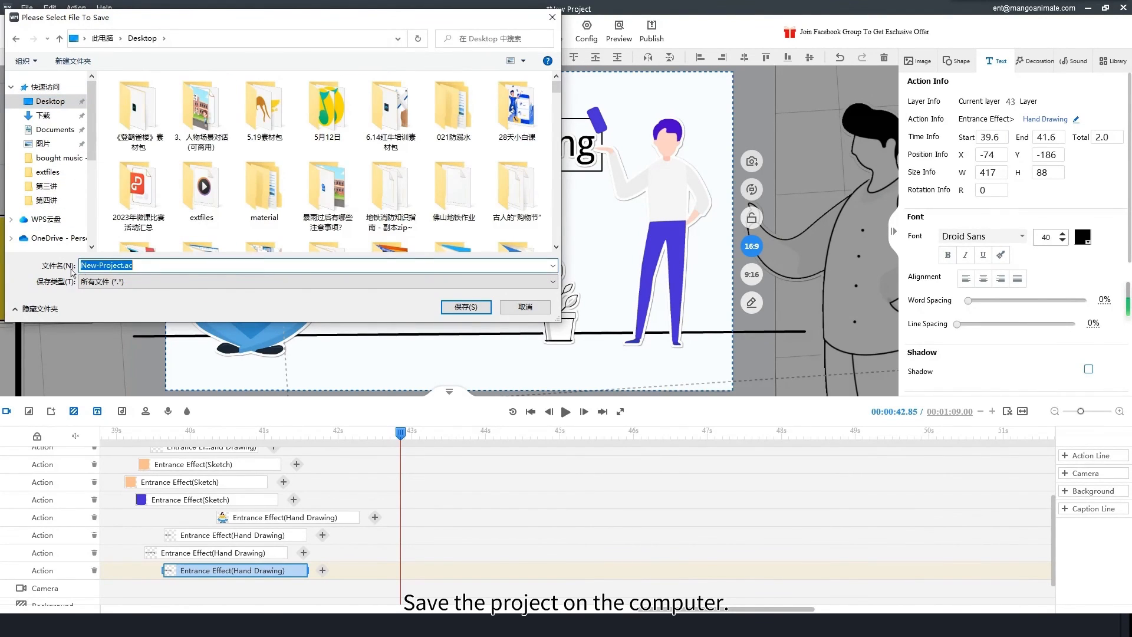
left_click(466, 307)
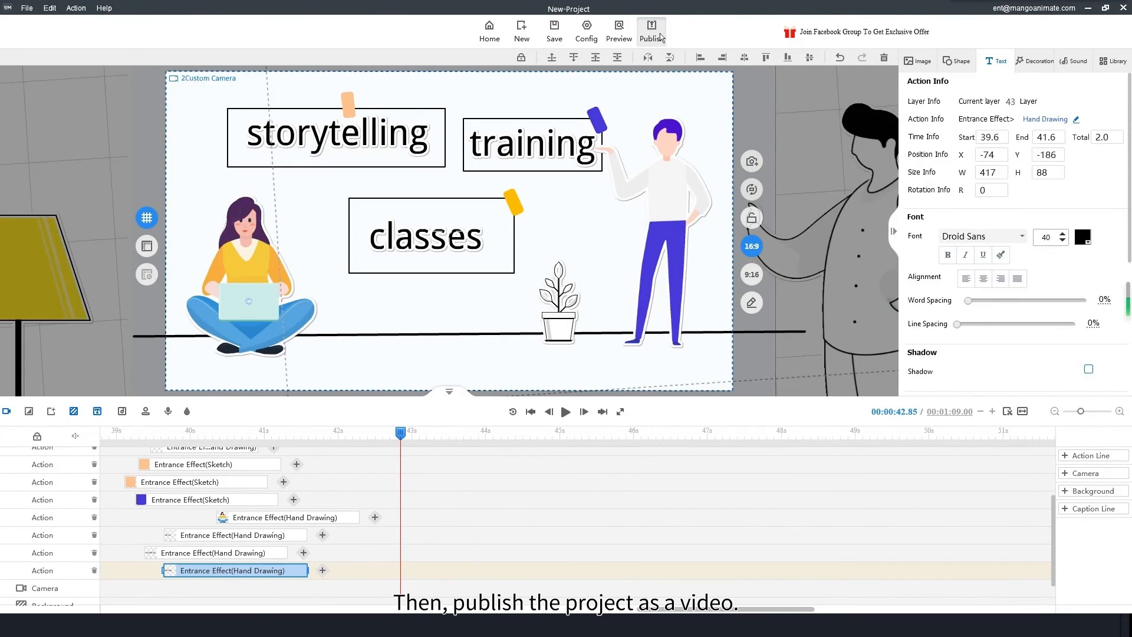
- Publish the project to the Desktop as a 1080P .mp4 video at 30 fps and watch the published video
left_click(661, 37)
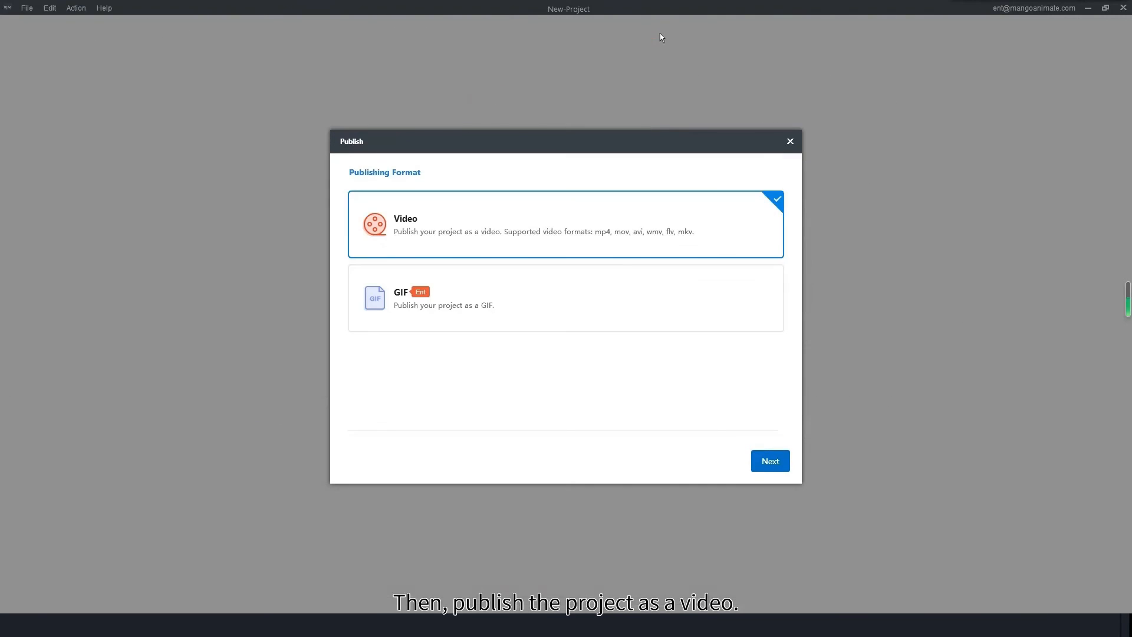
left_click(773, 463)
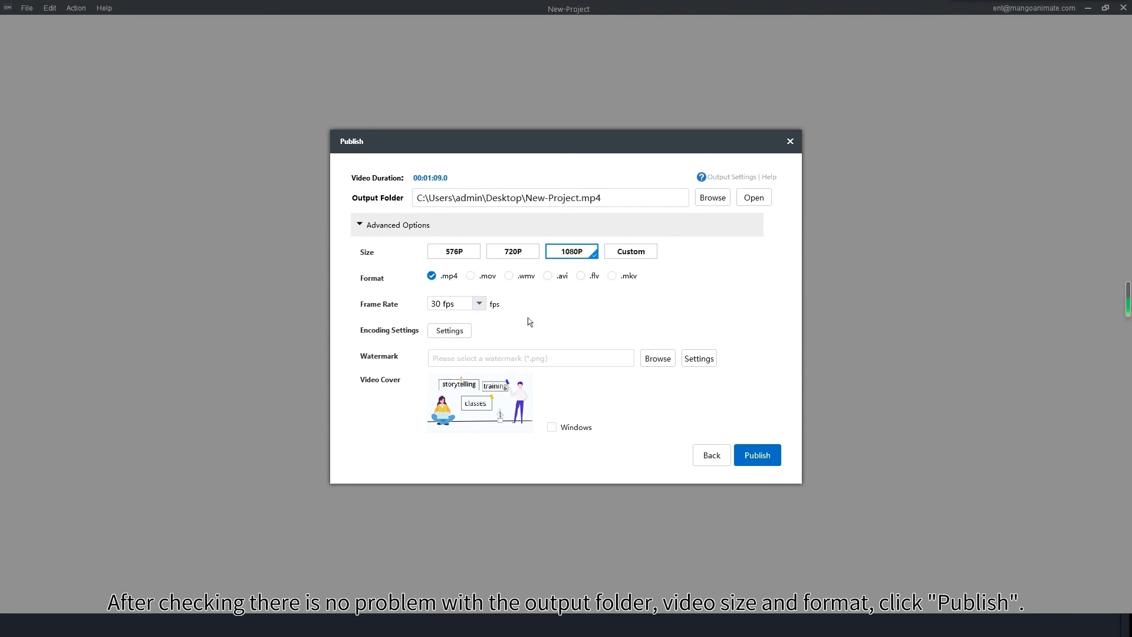
left_click(747, 453)
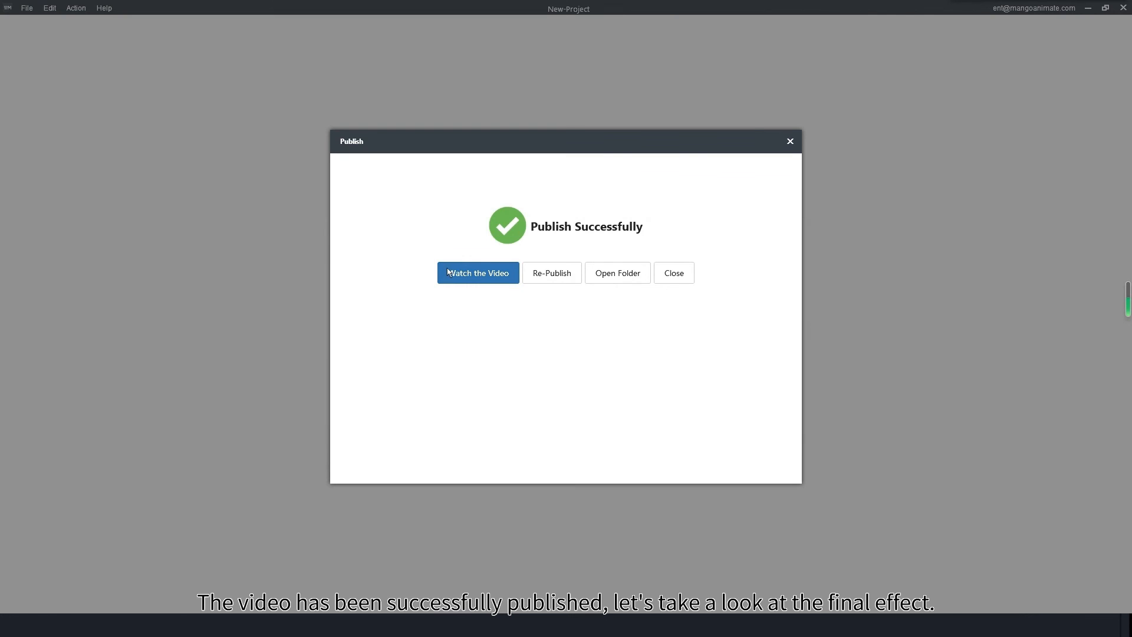
left_click(489, 276)
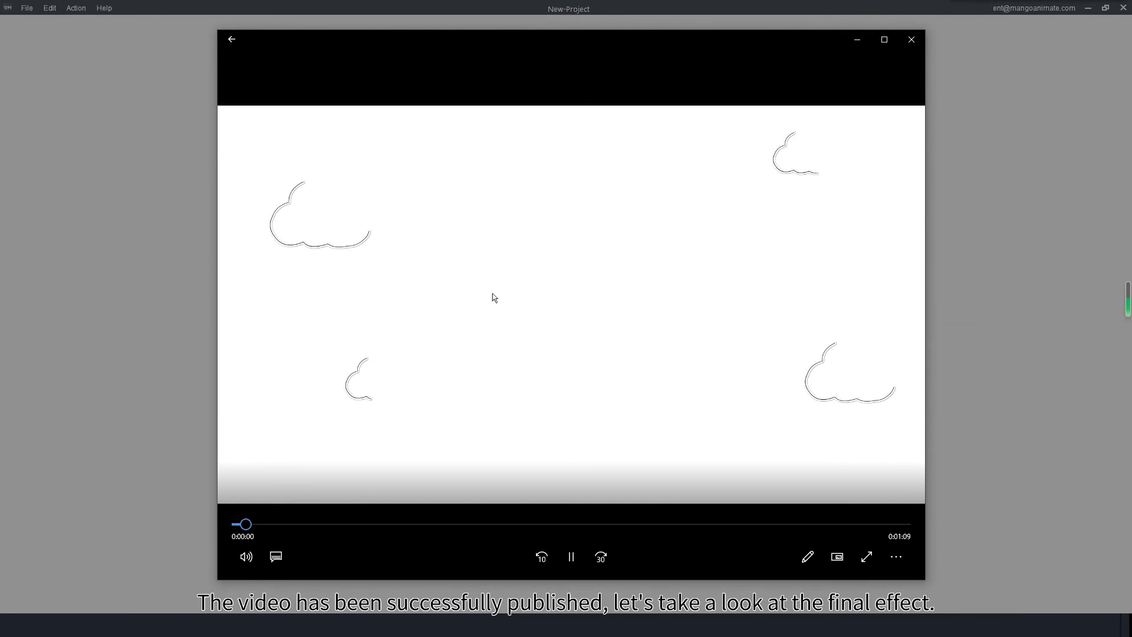